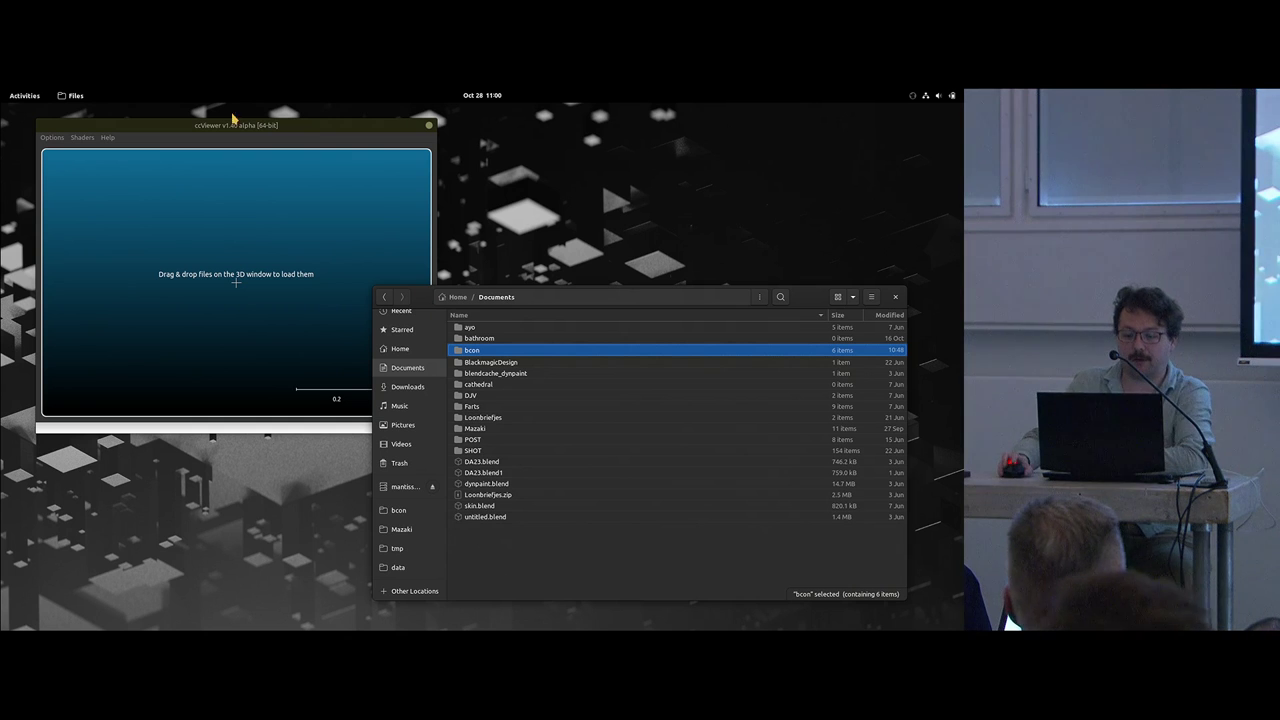
Step: Load bathroom_raw.ply from the bcon folder in Documents into the ccViewer 3D window
double_click(487, 352)
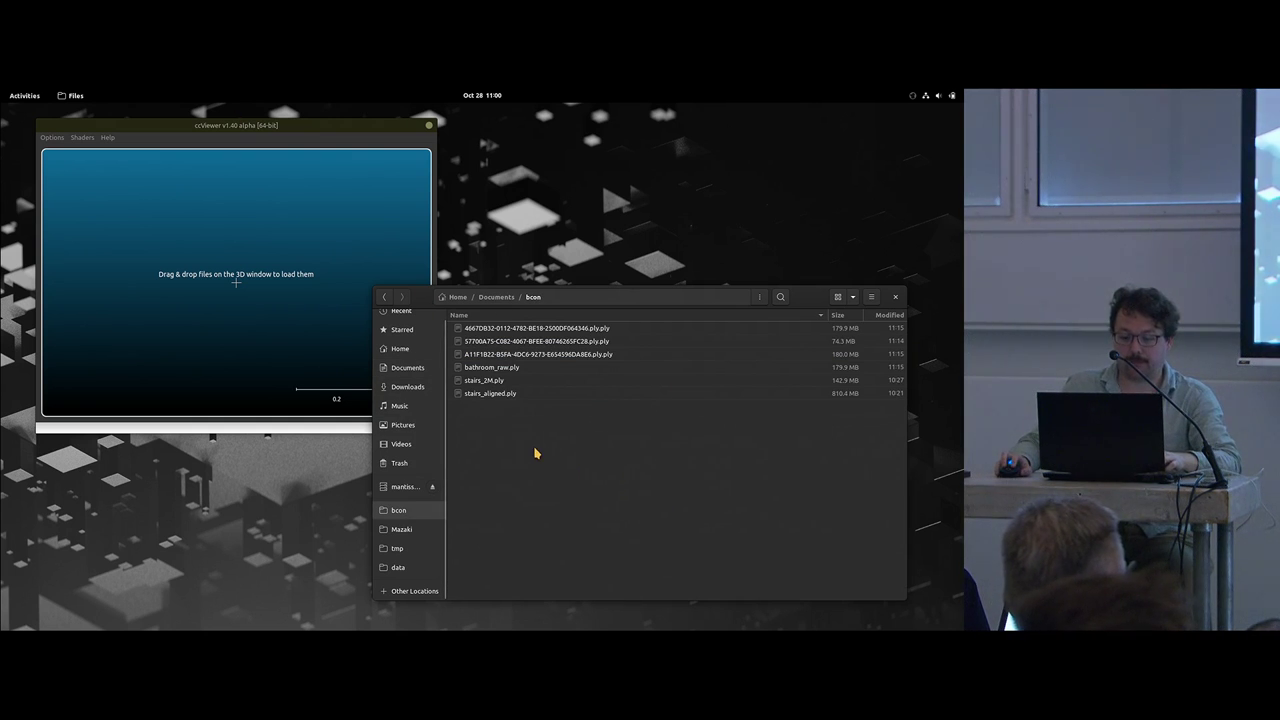
left_click(483, 368)
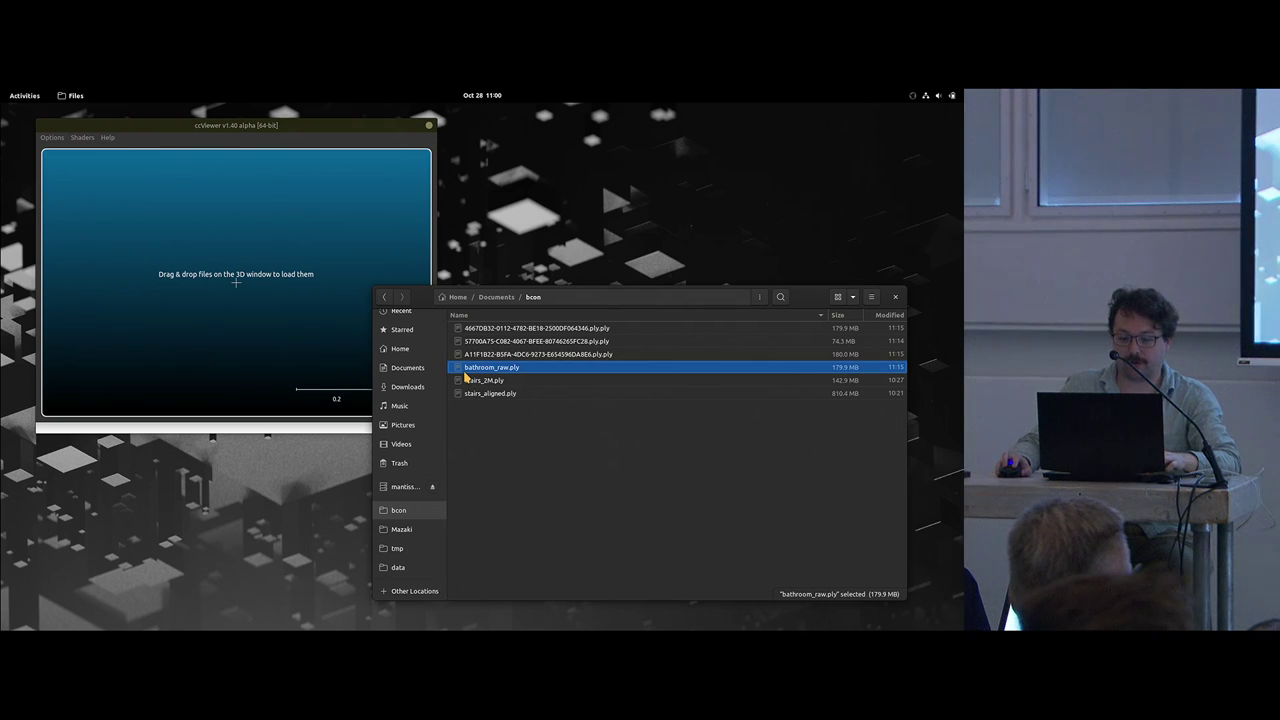
left_click_drag(476, 372, 215, 283)
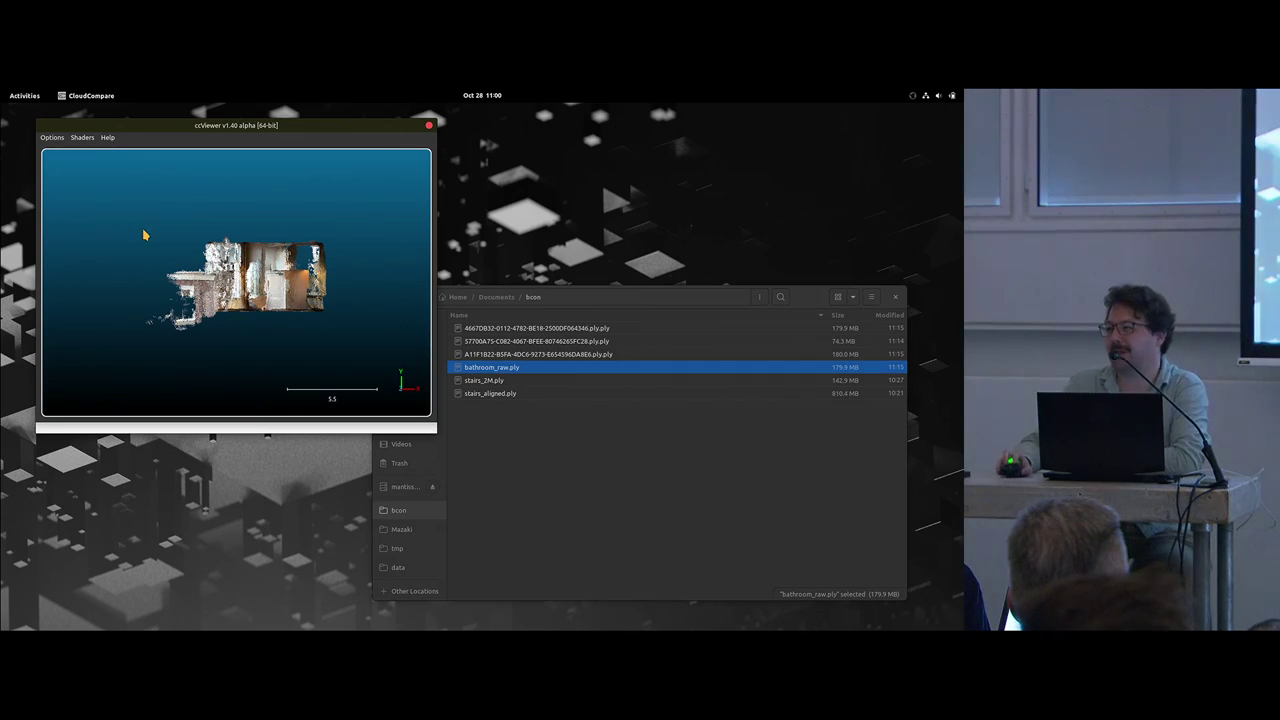
Step: Examine the raw bathroom point cloud up close in a maximized viewer, then restore the window size
double_click(277, 127)
left_click_drag(371, 271, 458, 420)
scroll(670, 404, "up", 6)
scroll(458, 420, "up", 10)
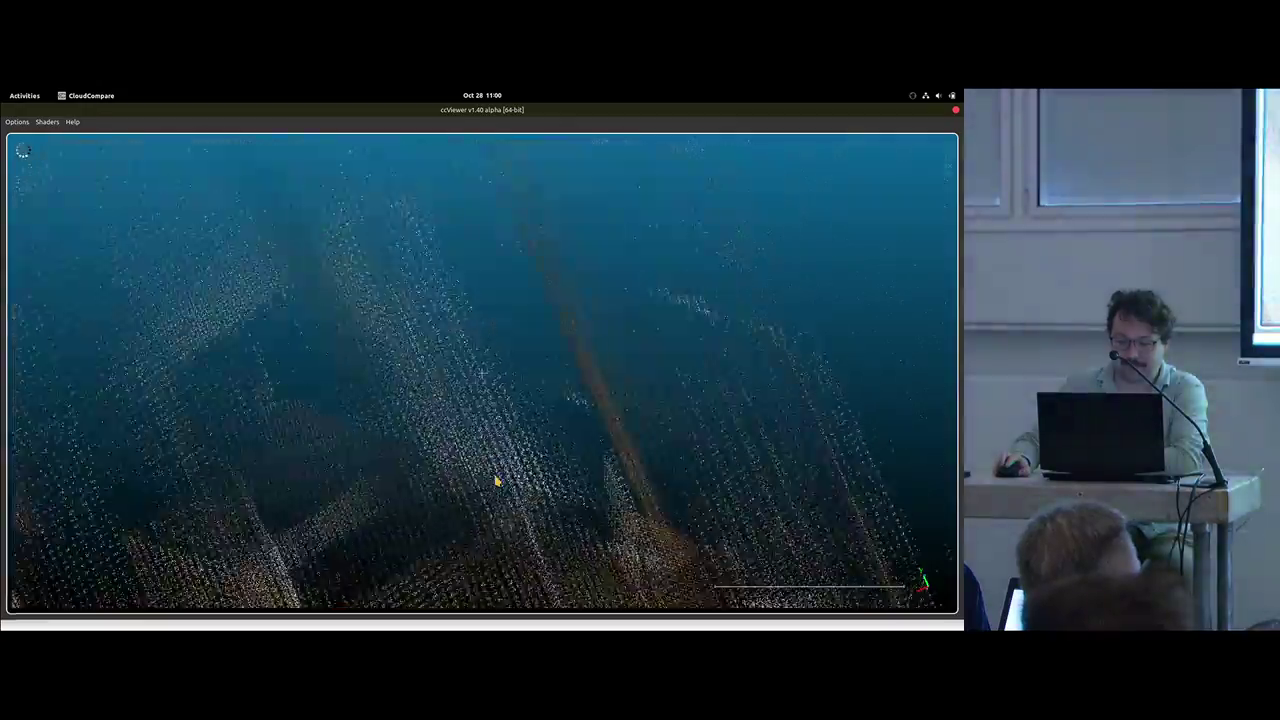
left_click_drag(497, 481, 262, 456)
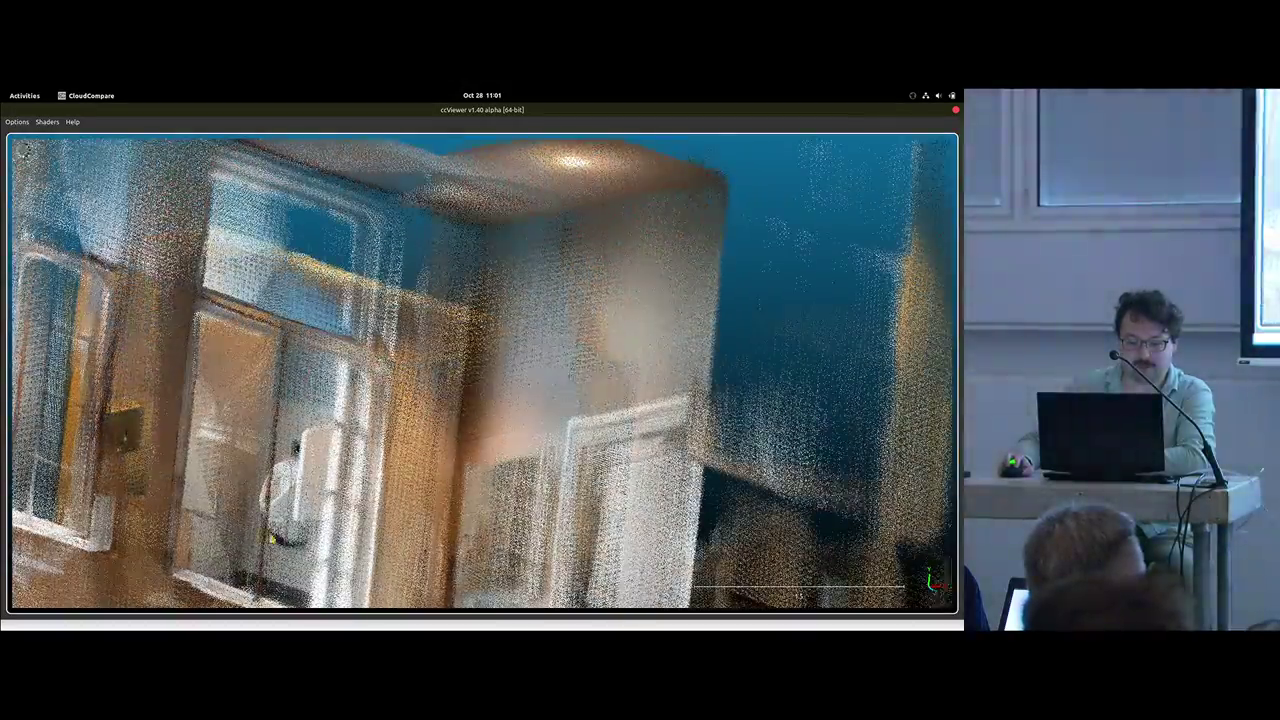
left_click_drag(477, 434, 540, 255)
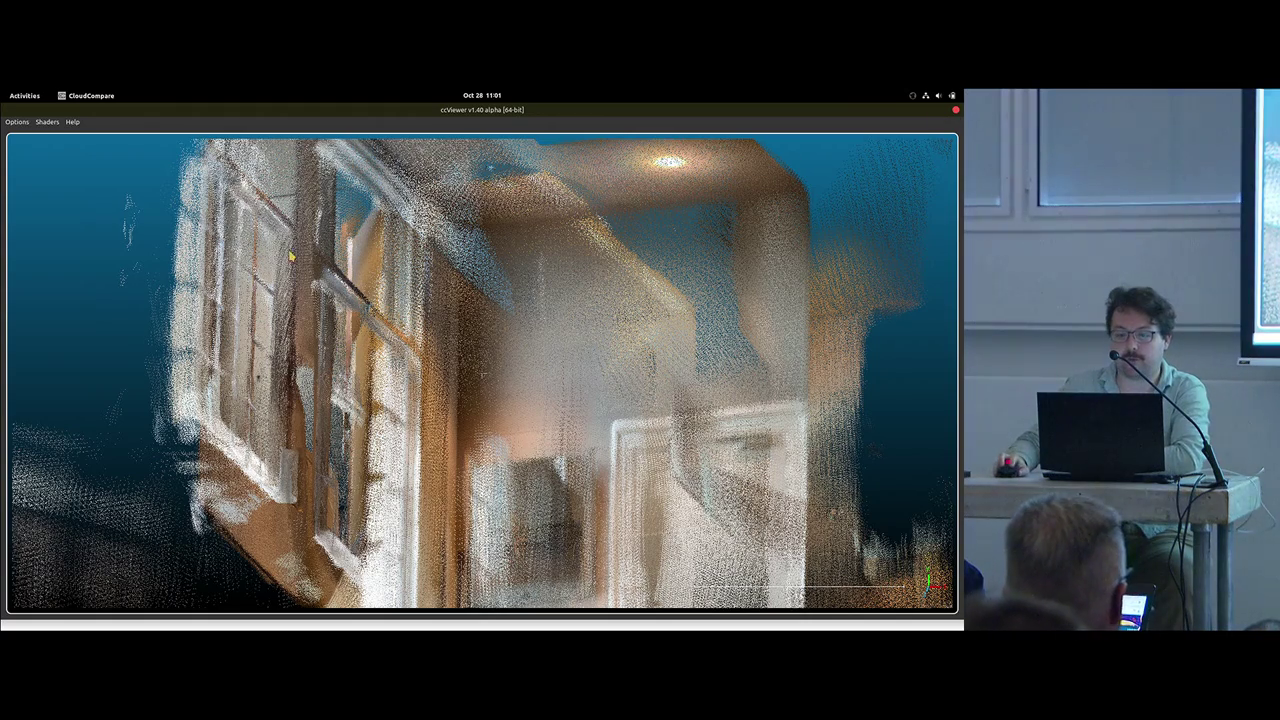
double_click(482, 110)
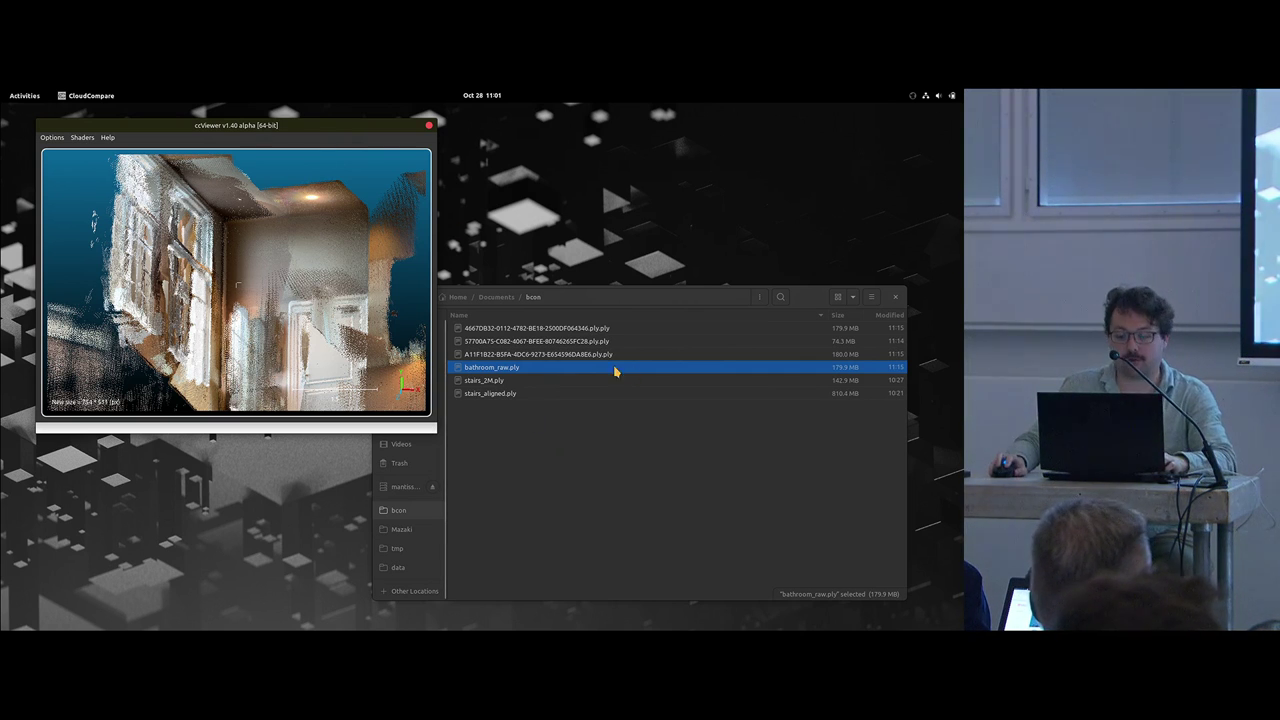
Step: Load the three PLY scans with long hexadecimal names from the bcon folder into ccViewer together
left_click(586, 332)
left_click(593, 357, "shift")
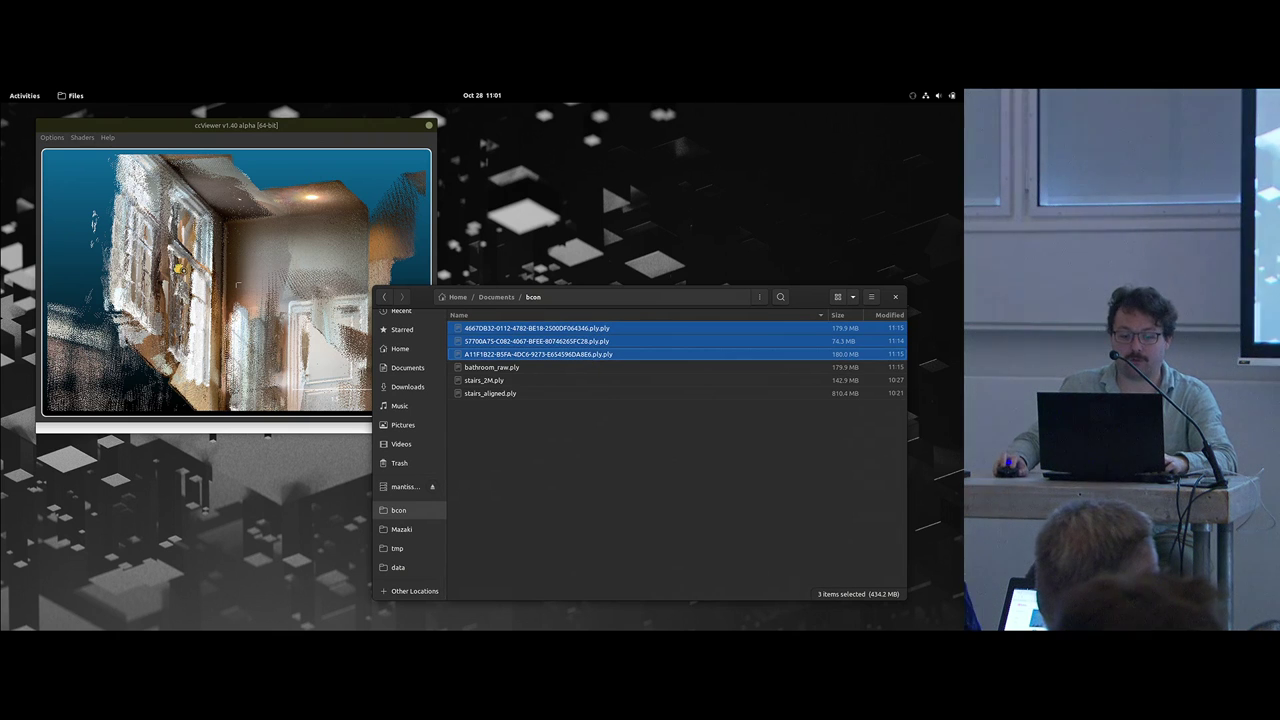
key("Return")
left_click(230, 181)
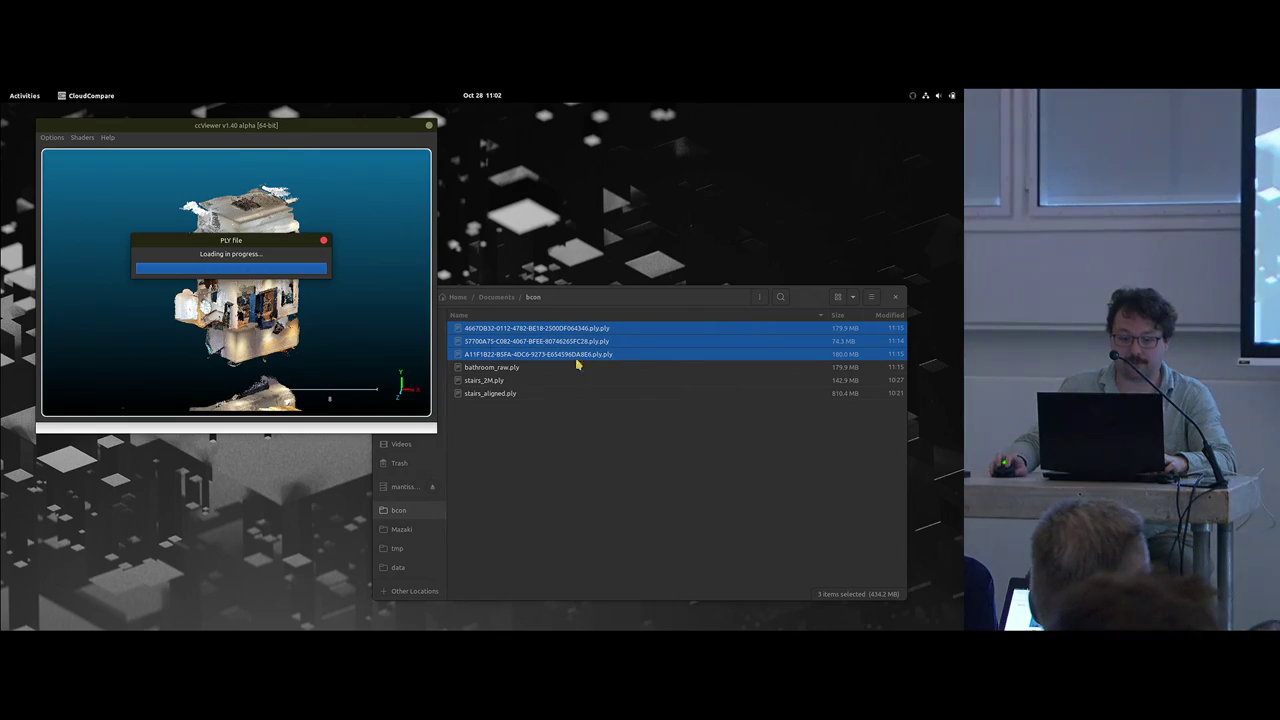
Step: Examine the combined stairwell point cloud from several angles in a maximized viewer, then restore the window size
double_click(311, 127)
left_click_drag(443, 376, 510, 425)
scroll(400, 590, "up", 6)
scroll(400, 503, "up", 3)
scroll(506, 437, "down", 1)
scroll(509, 437, "up", 1)
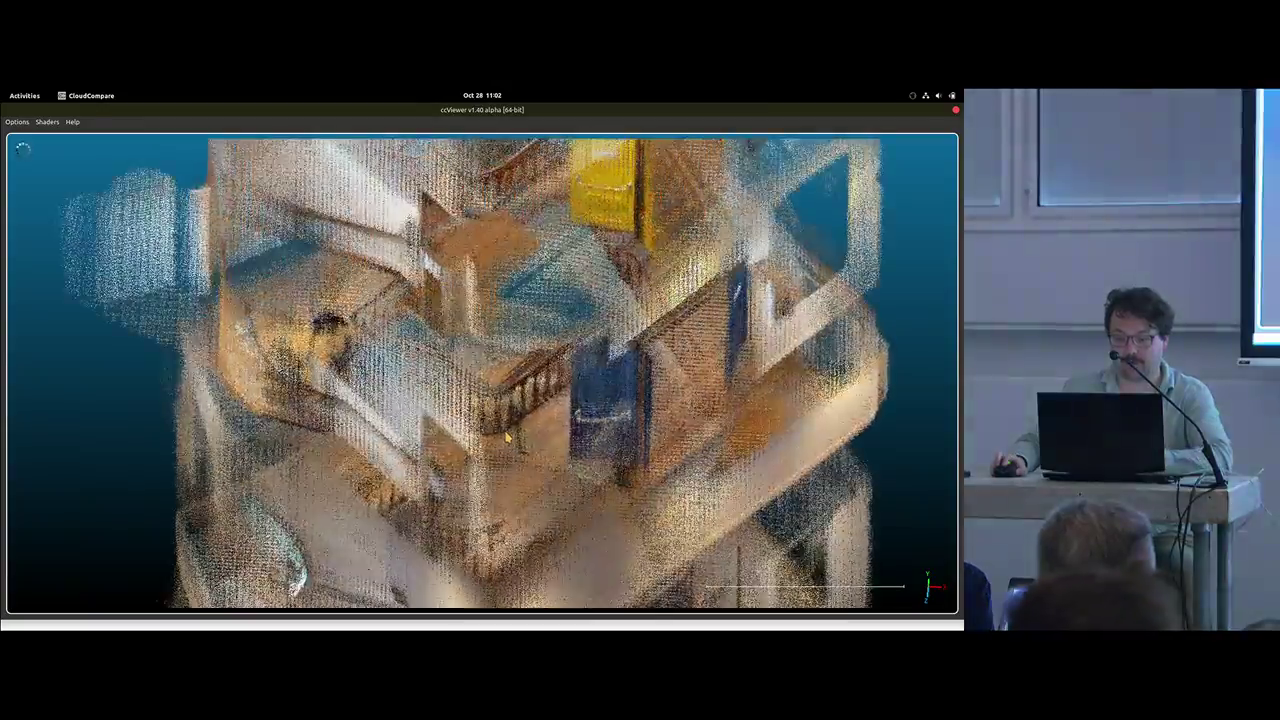
scroll(509, 437, "down", 2)
right_click_drag(534, 414, 536, 289)
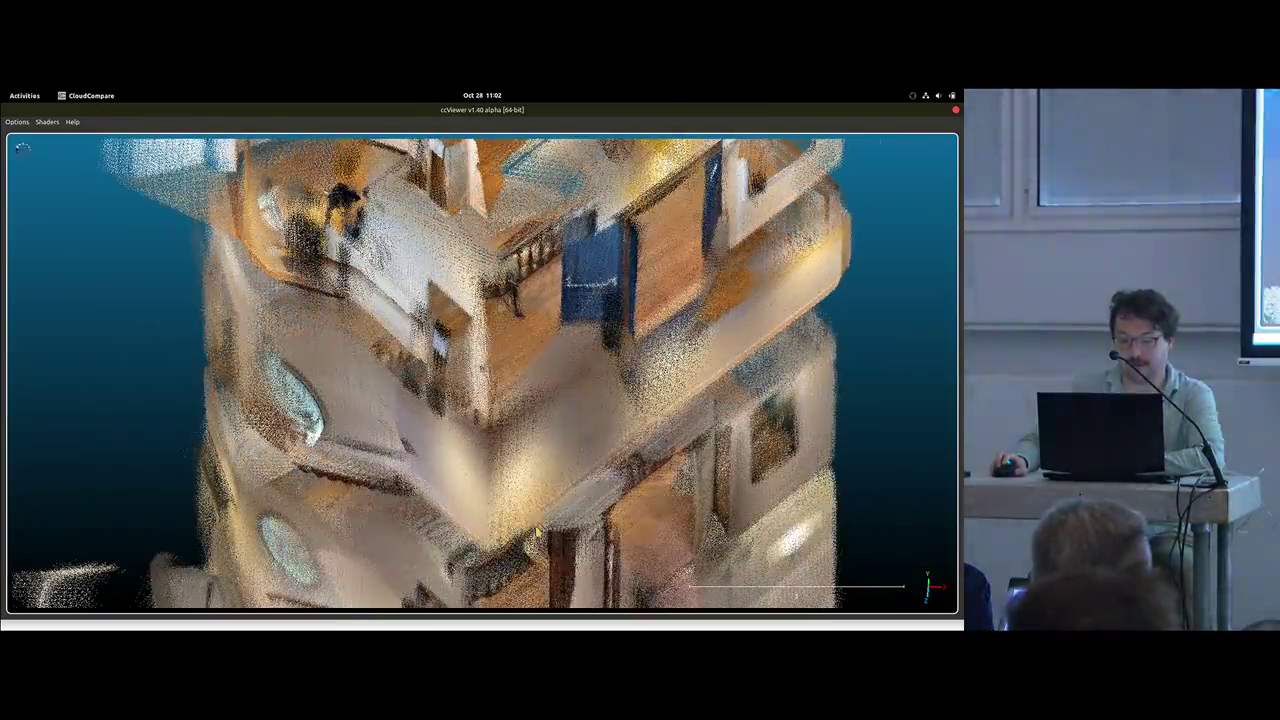
right_click_drag(543, 525, 545, 325)
left_click_drag(594, 472, 550, 345)
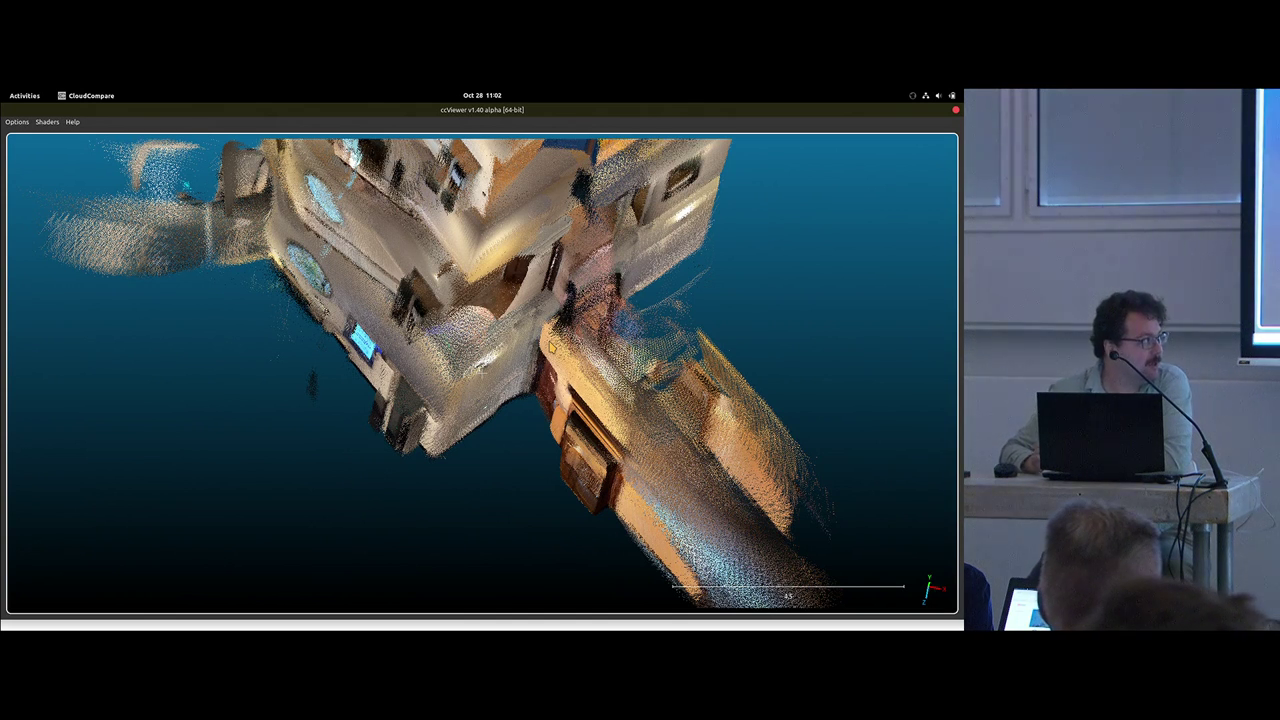
left_click_drag(550, 346, 400, 342)
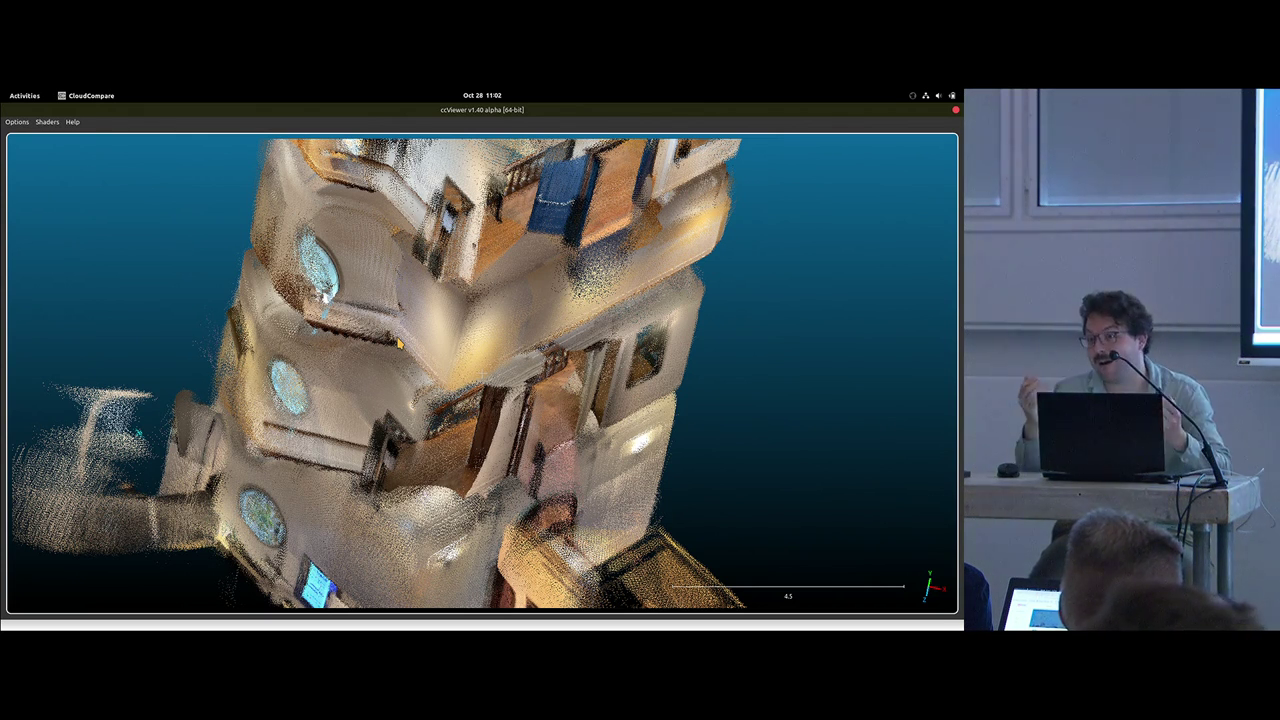
left_click_drag(437, 420, 518, 527)
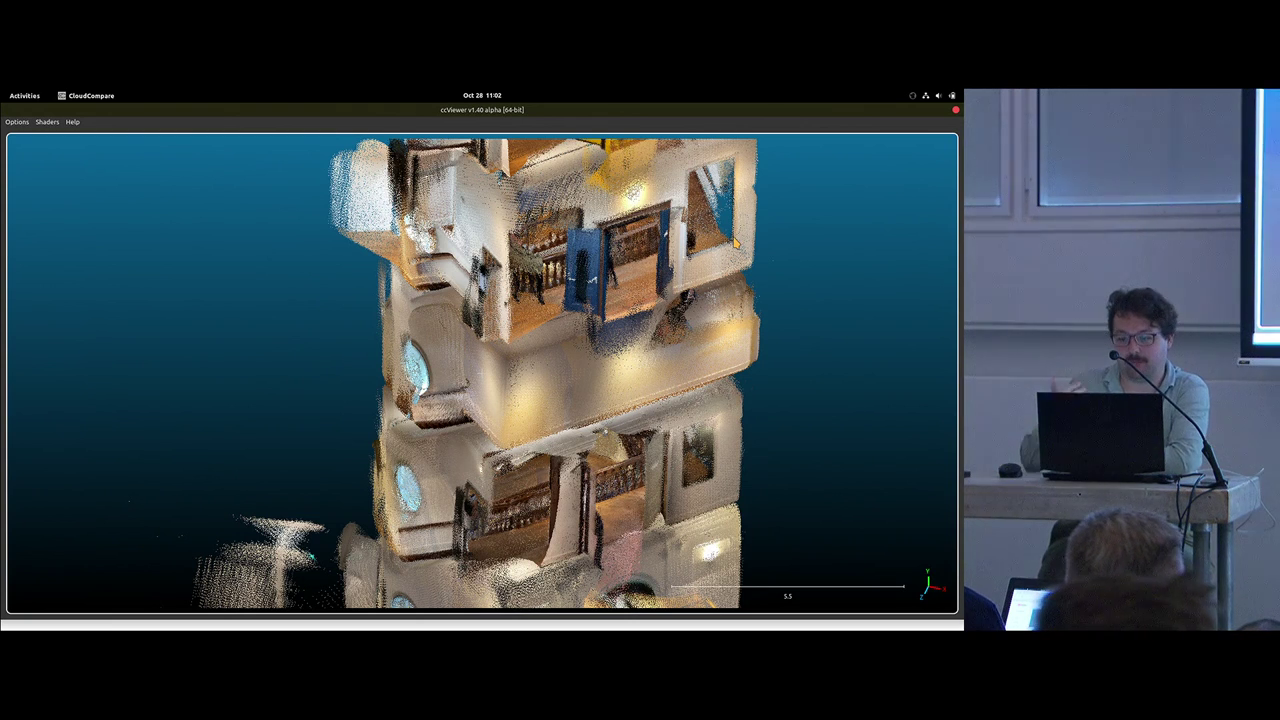
double_click(436, 116)
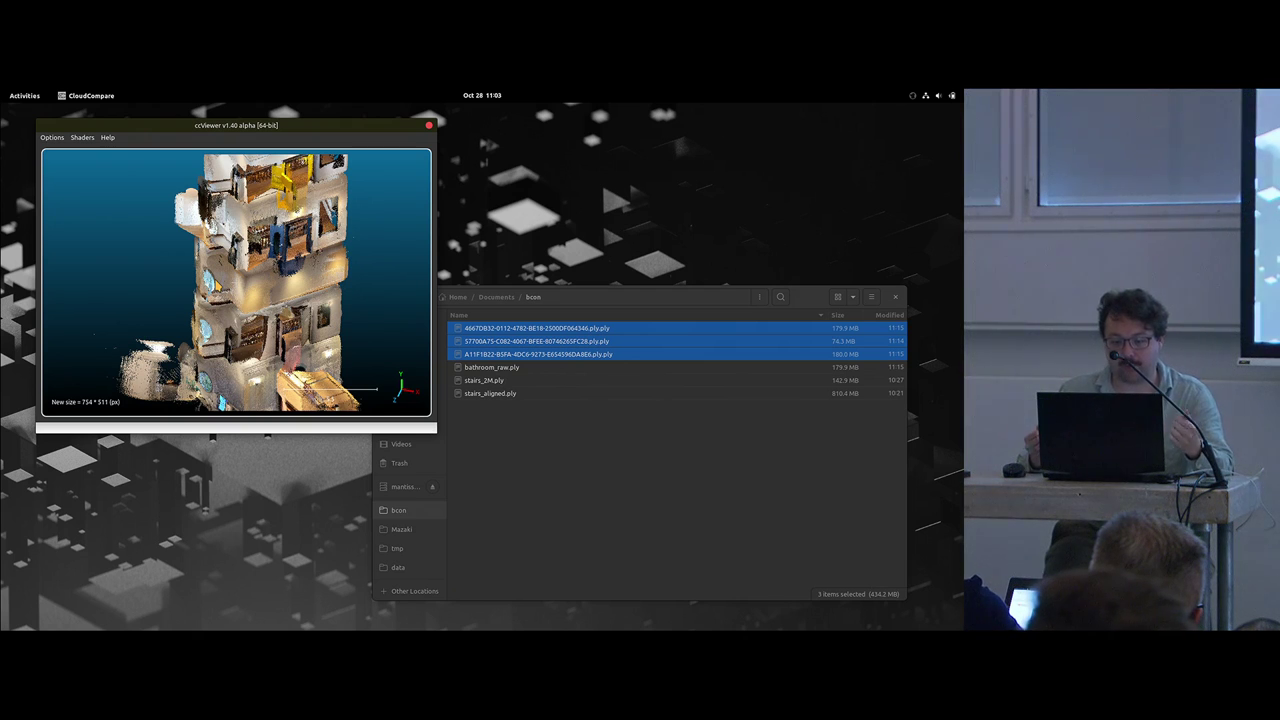
Step: Switch to the workspace with the empty CloudCompare main window
key("super")
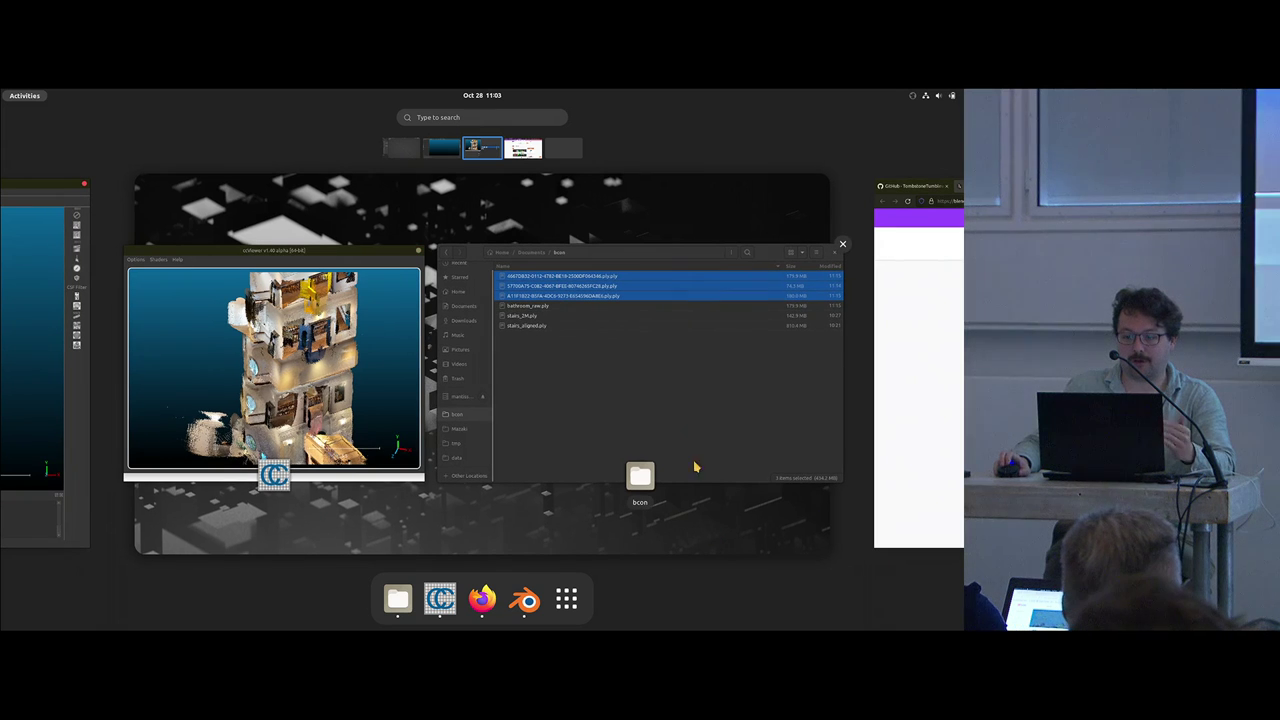
left_click(620, 383)
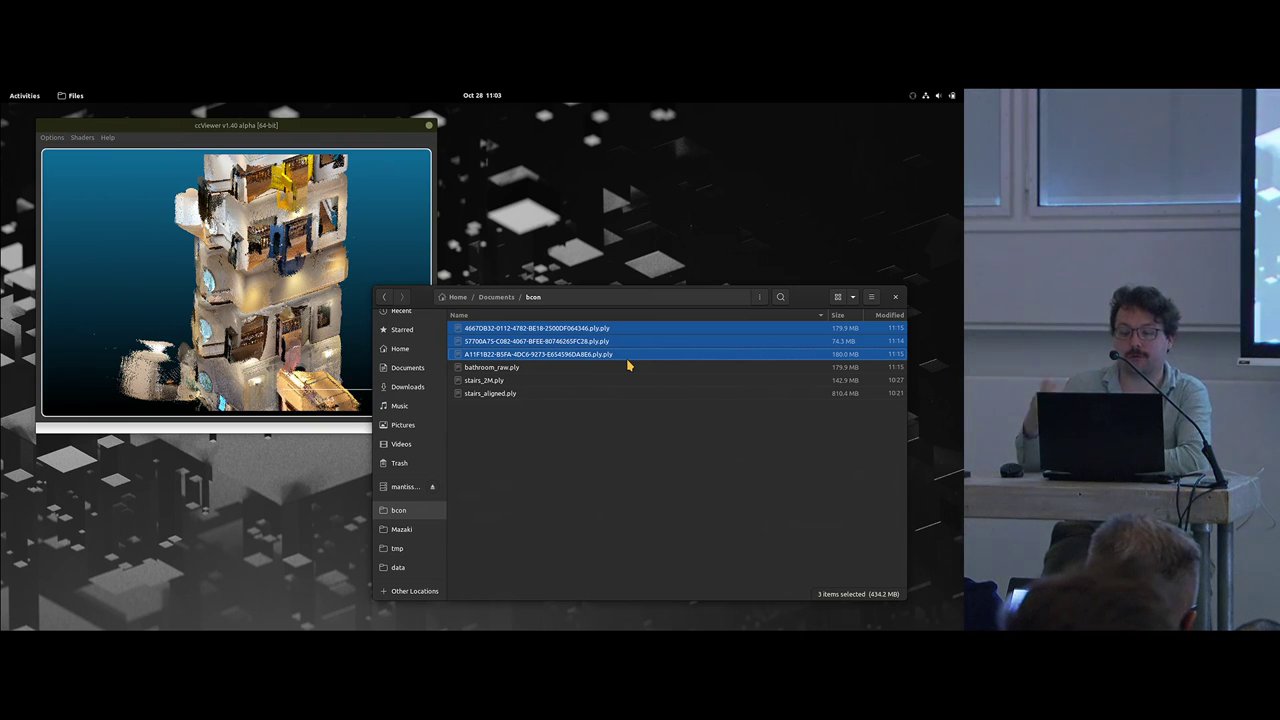
key("super")
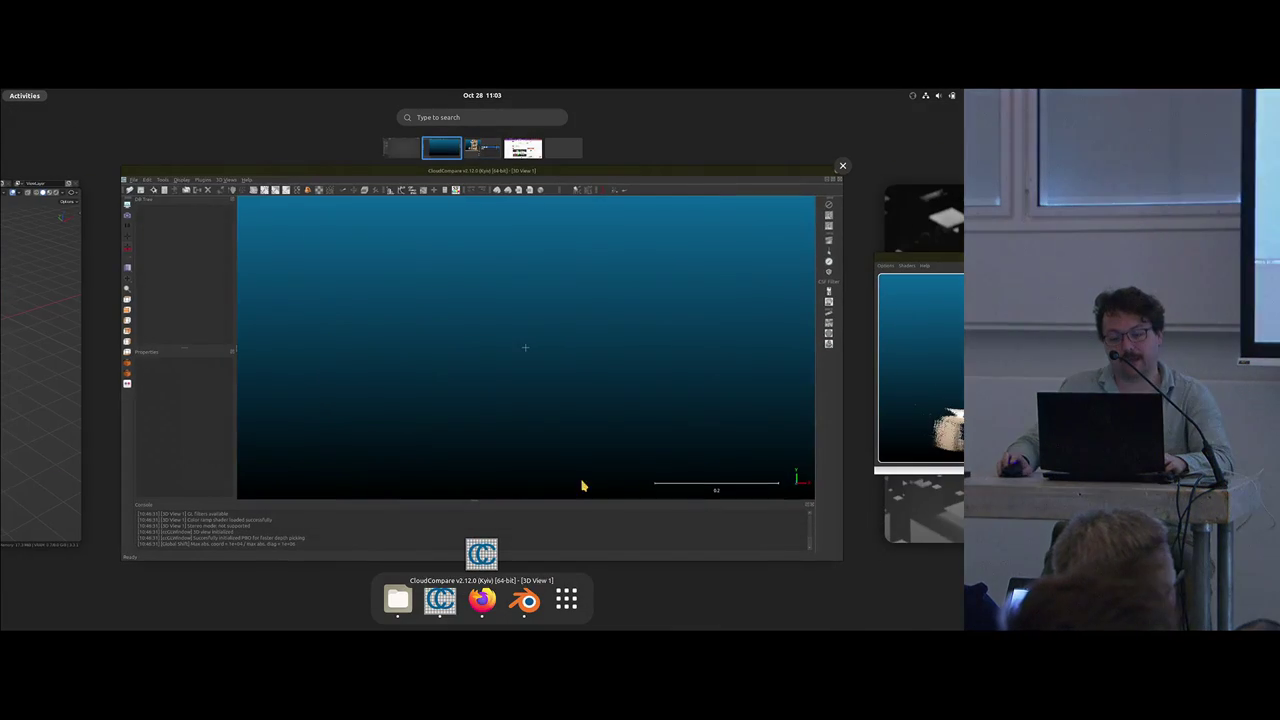
left_click(488, 325)
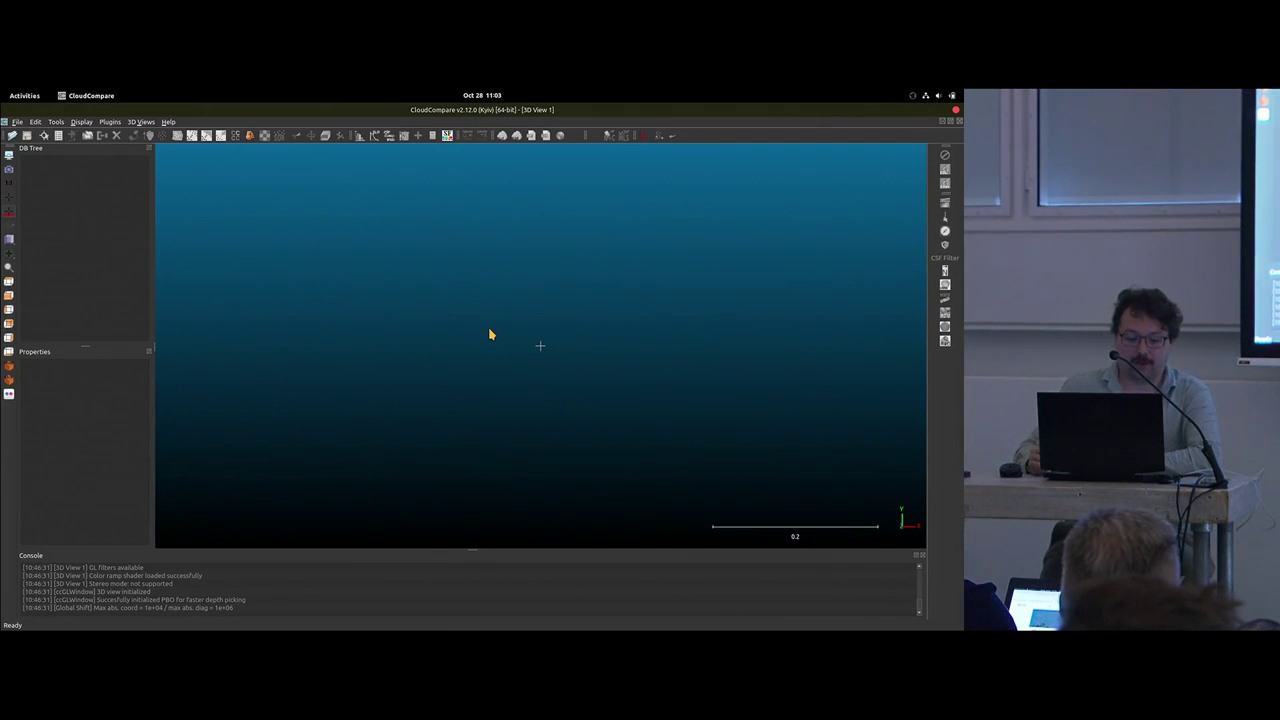
Step: Switch to Firefox and review the import-ply-as-verts repository's README on GitHub, including its Why and Result sections
key("super")
scroll(506, 420, "up", 1)
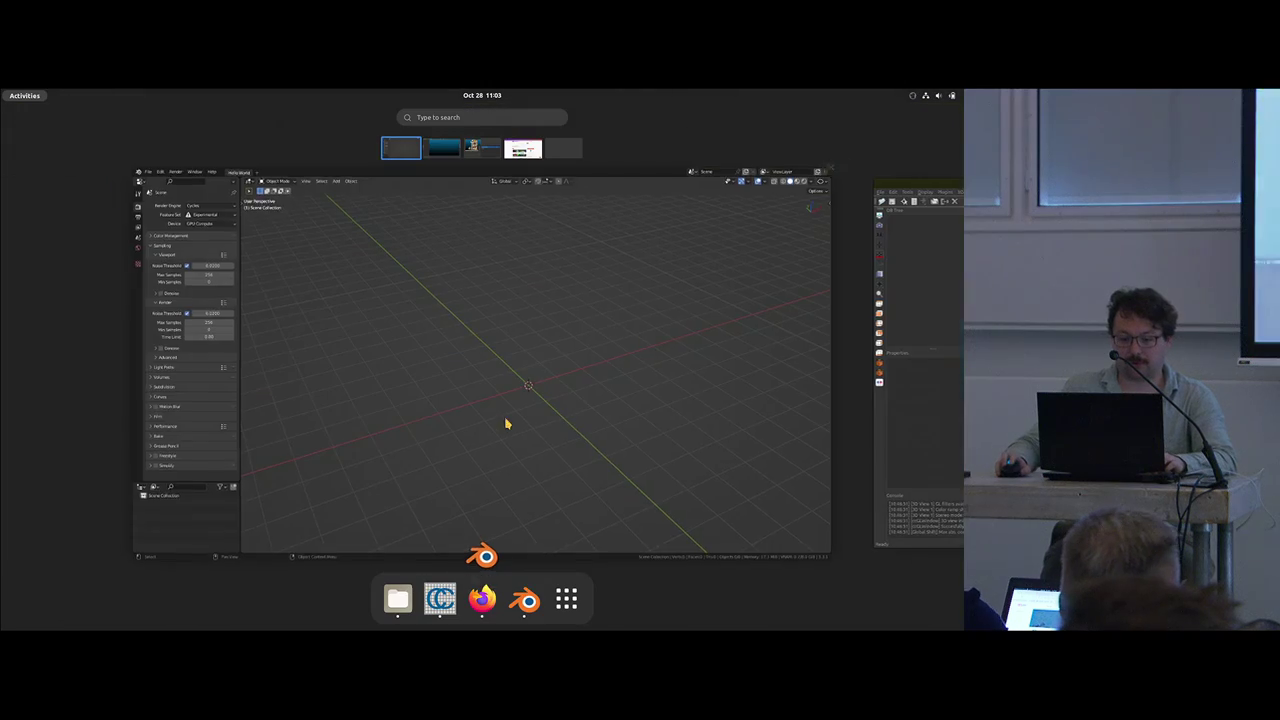
scroll(510, 438, "down", 3)
scroll(502, 436, "down", 1)
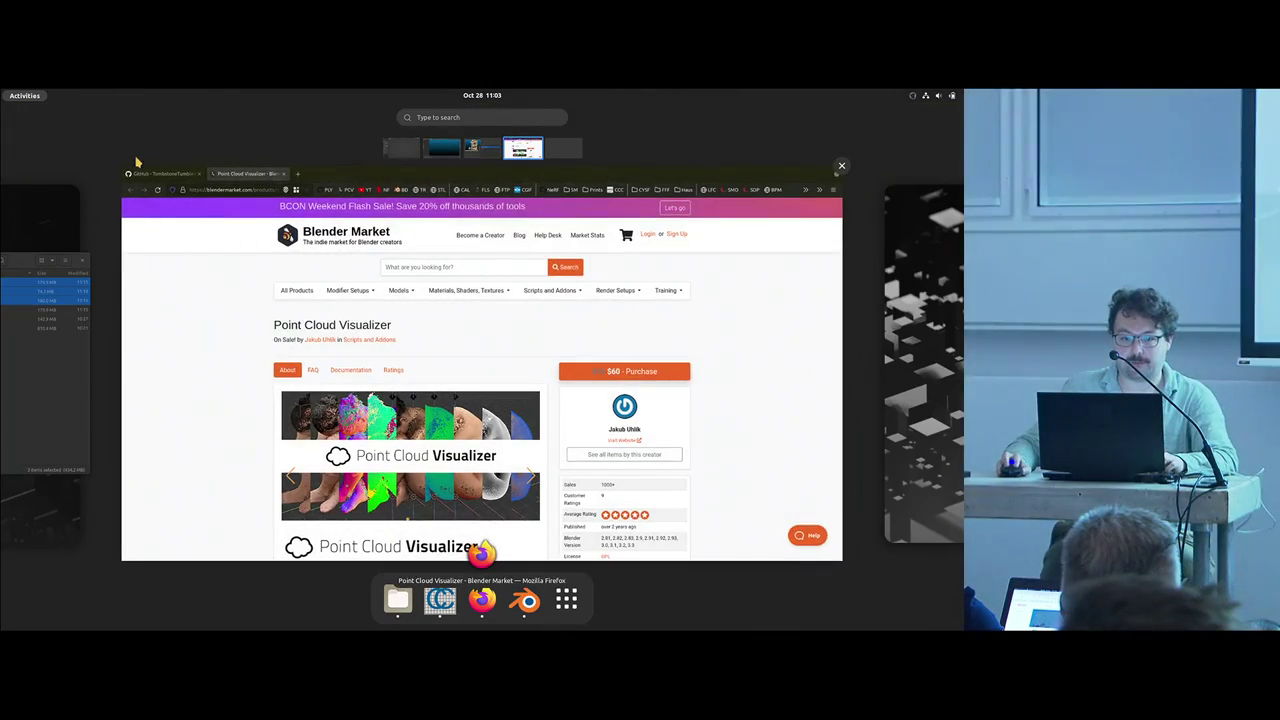
left_click(136, 168)
left_click(72, 113)
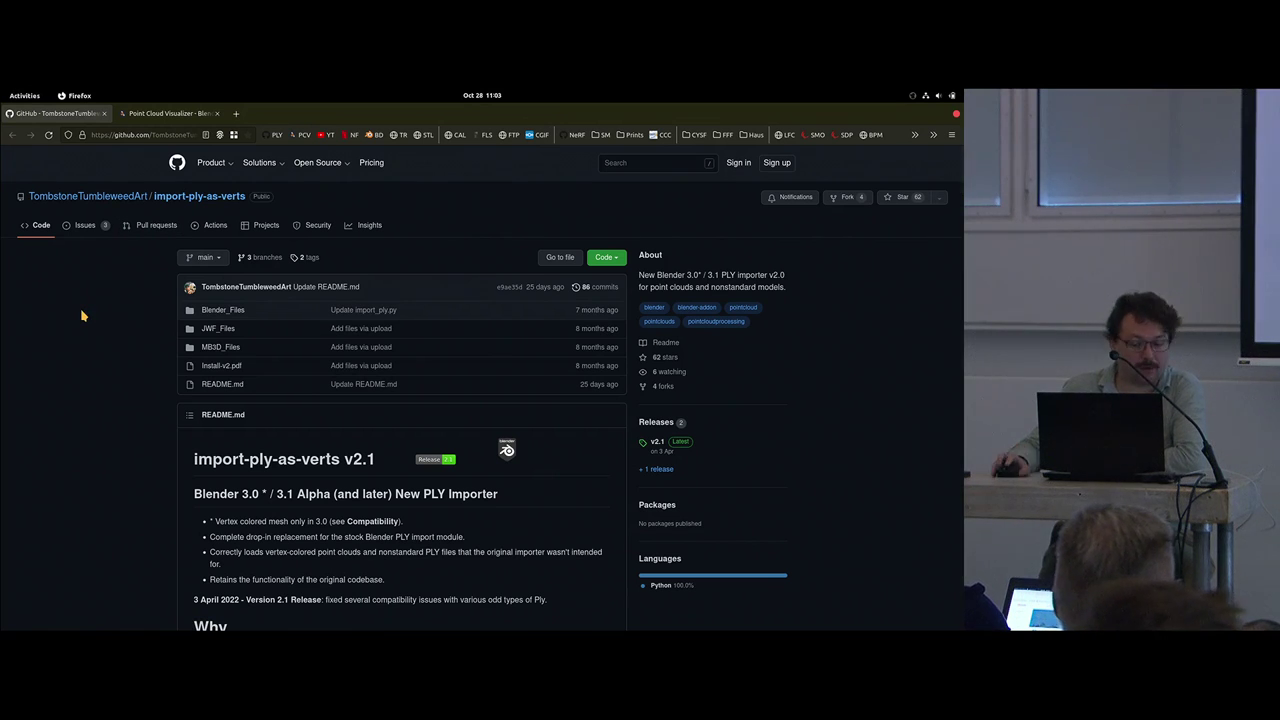
scroll(82, 316, "down", 5)
scroll(241, 398, "down", 4)
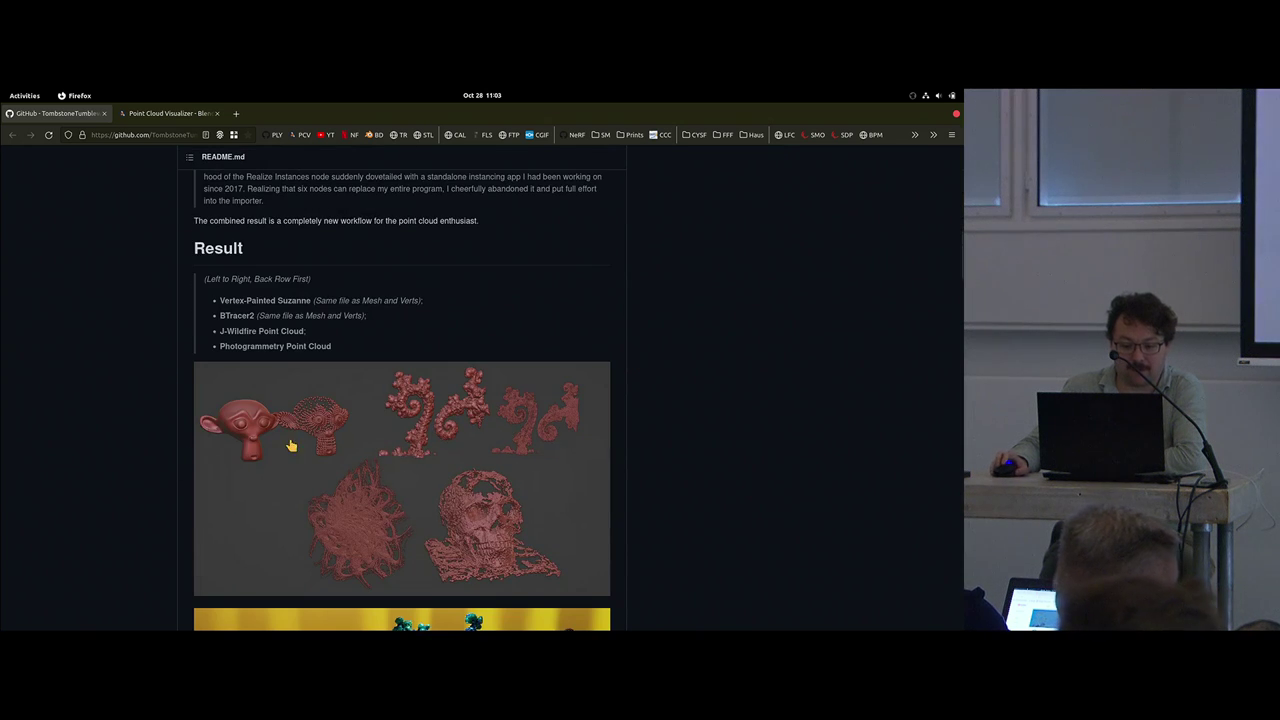
scroll(155, 418, "down", 2)
scroll(186, 423, "up", 9)
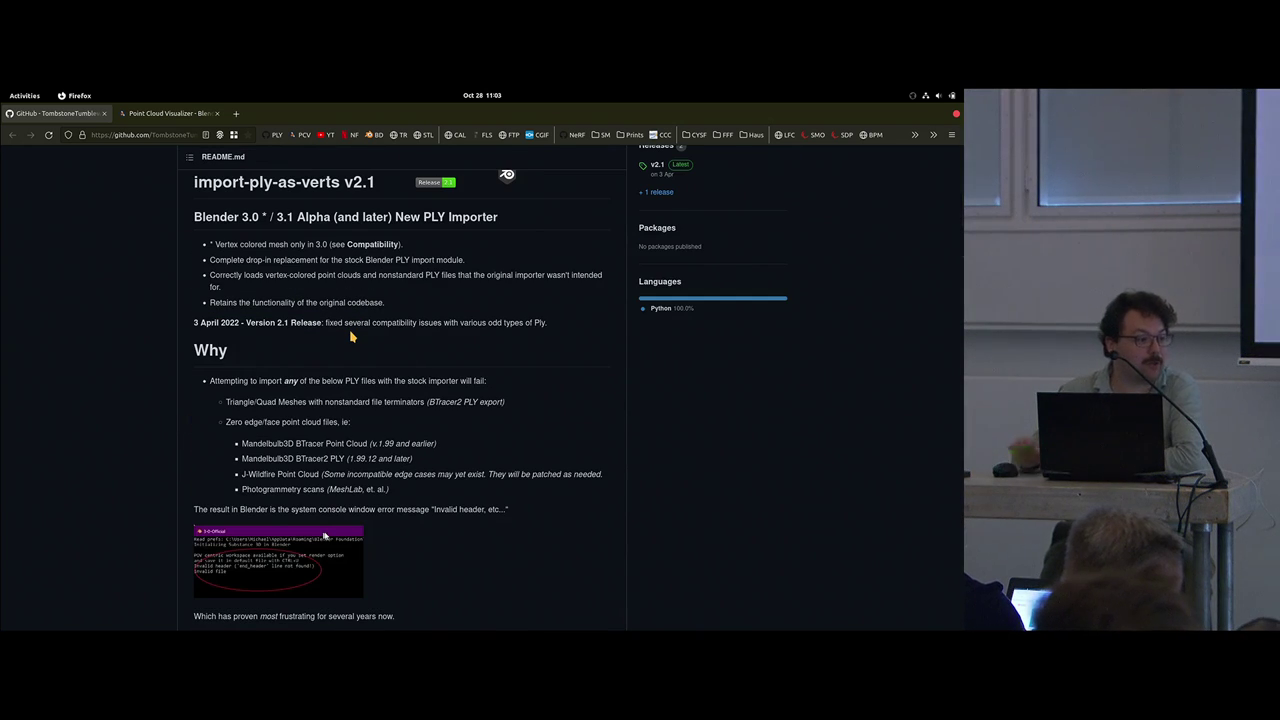
scroll(293, 256, "up", 3)
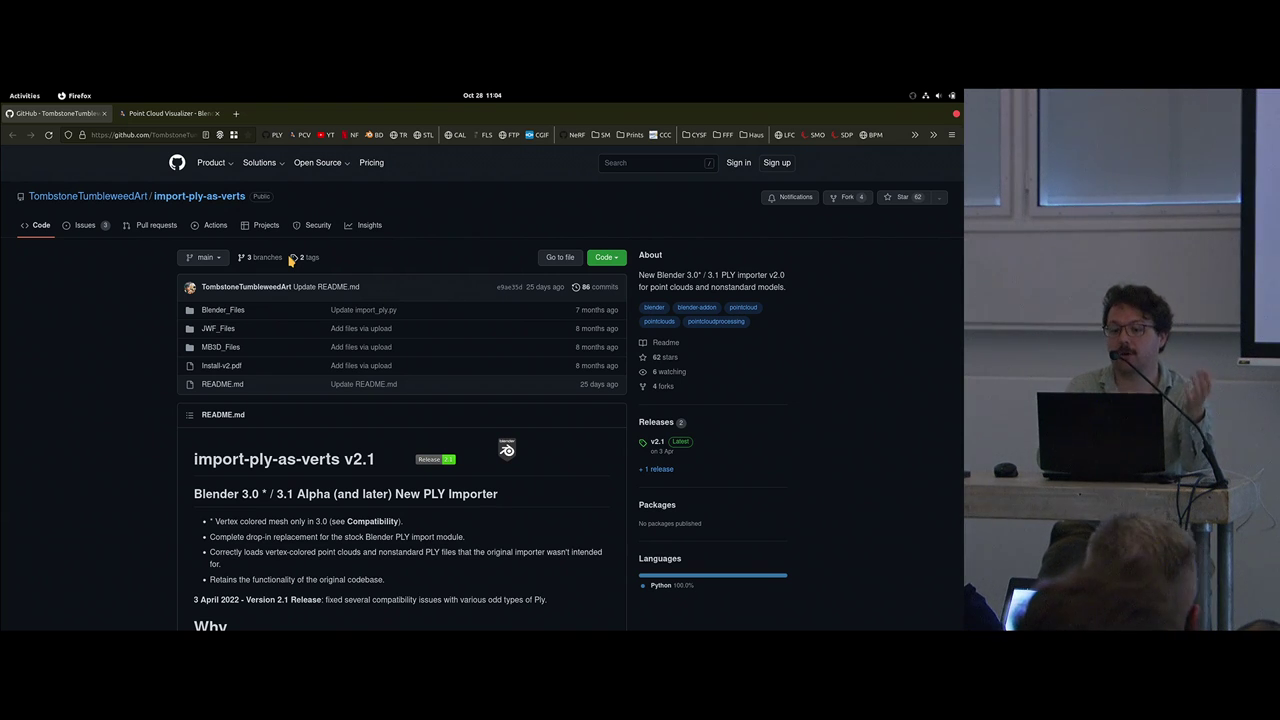
Step: Review the Point Cloud Visualizer add-on page on Blender Market, including its key features and documentation images
left_click(190, 113)
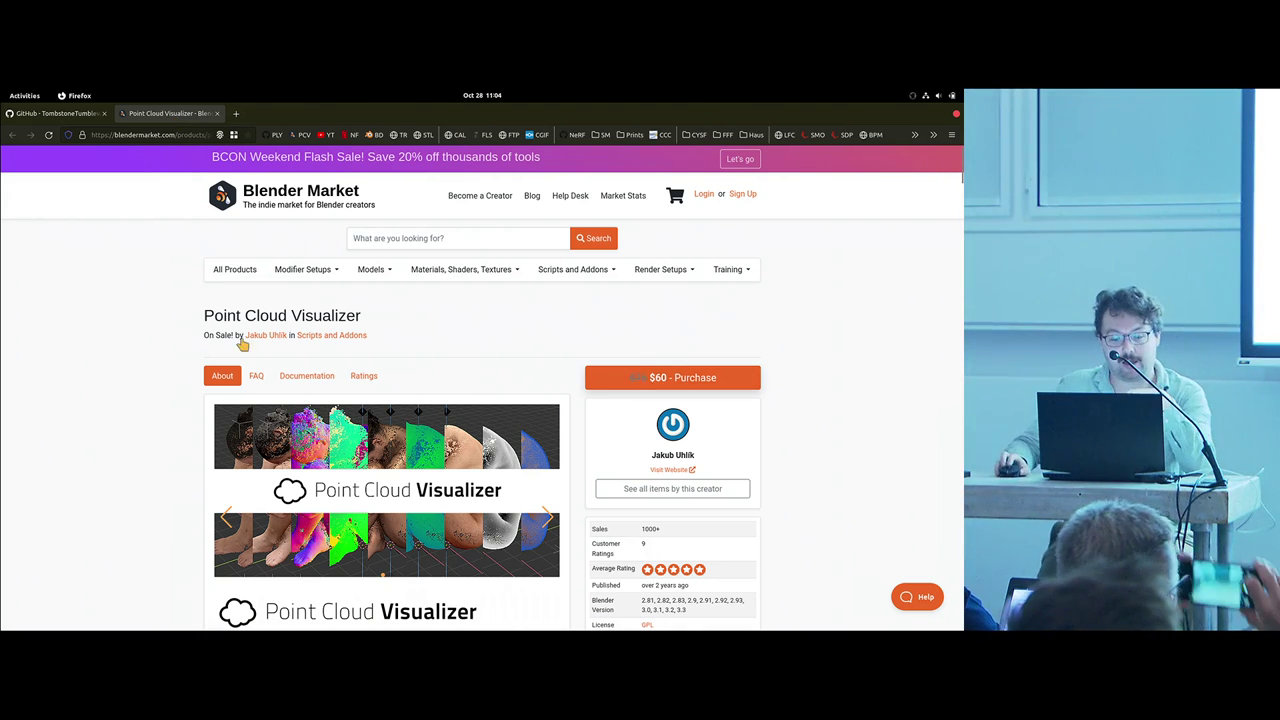
scroll(241, 342, "down", 3)
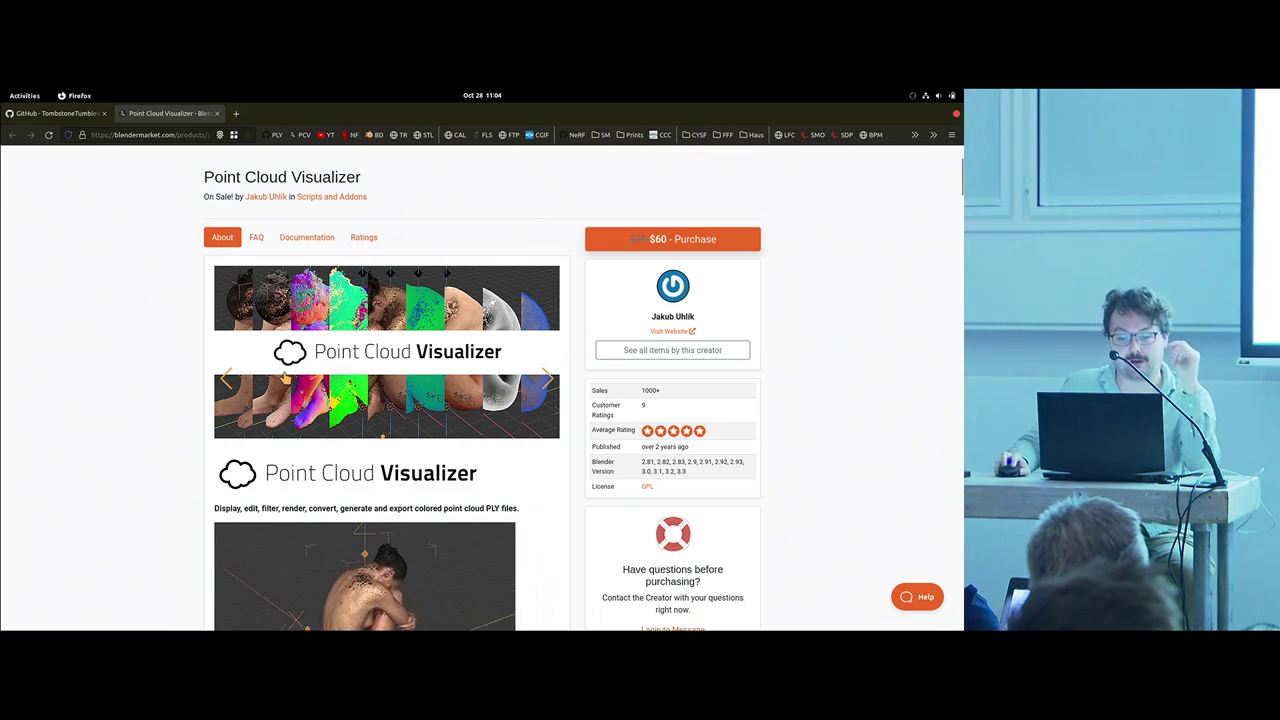
scroll(286, 378, "down", 2)
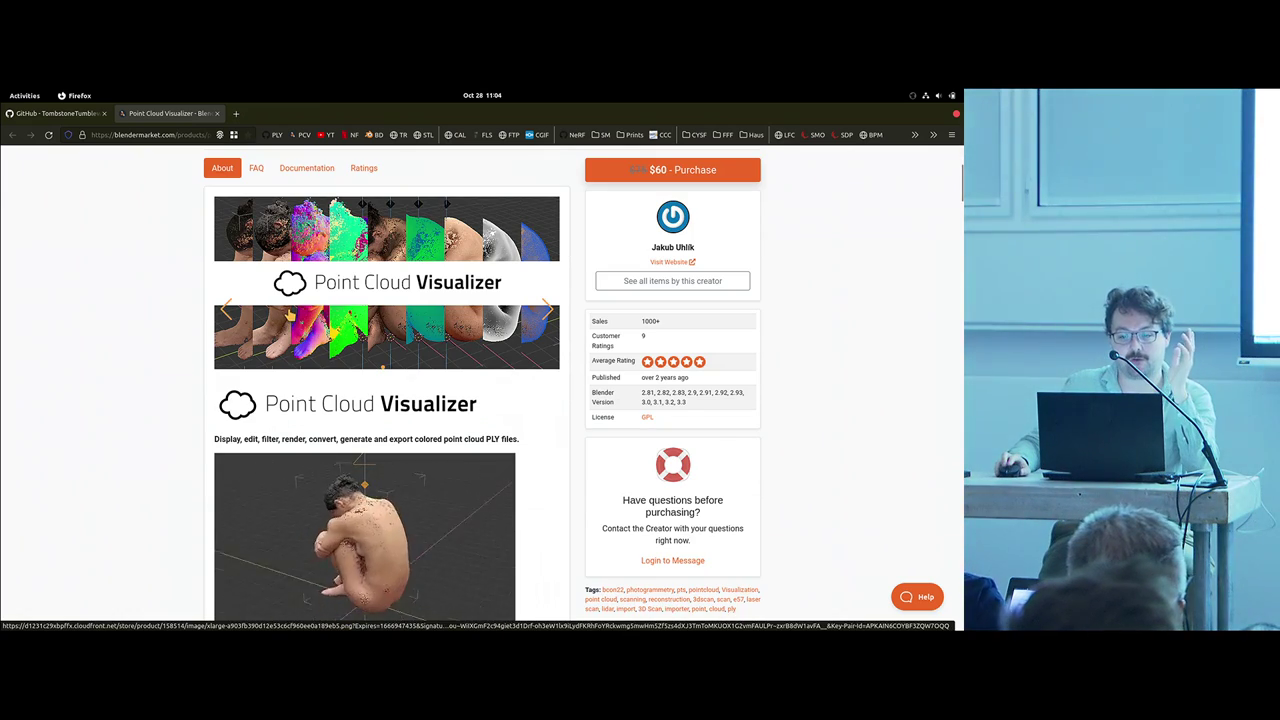
scroll(288, 316, "down", 2)
scroll(270, 320, "down", 2)
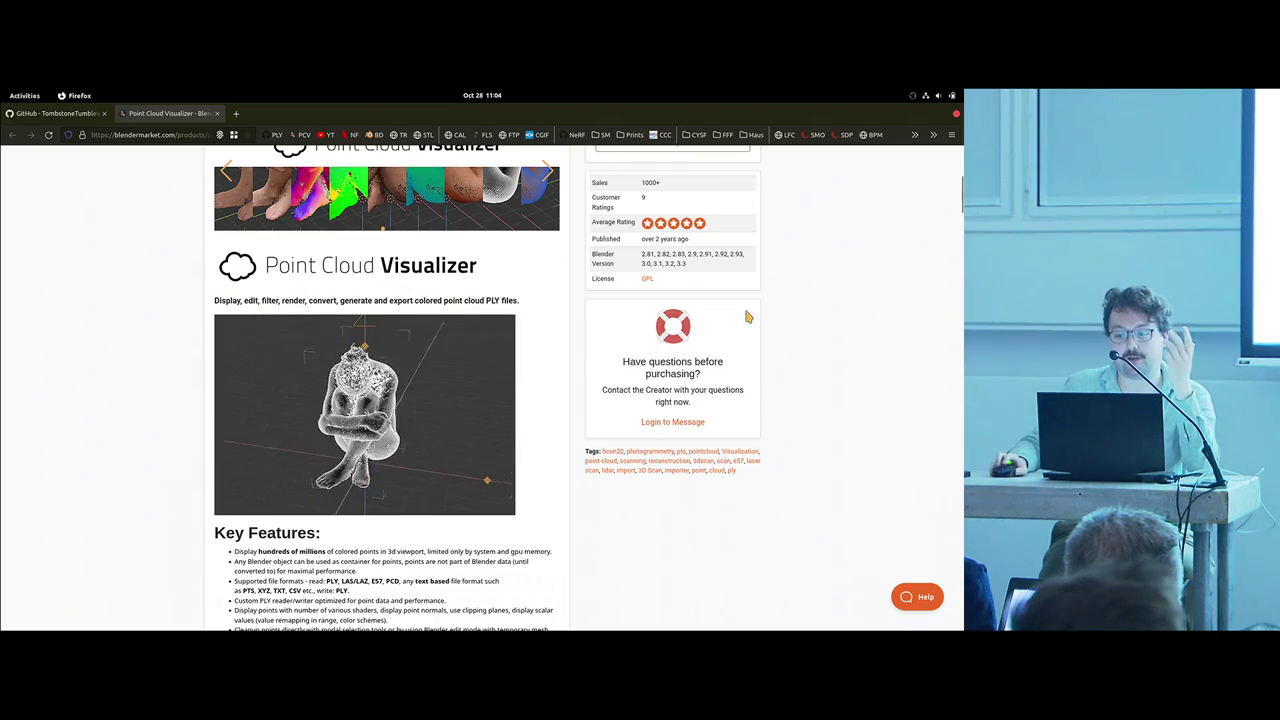
scroll(272, 392, "down", 7)
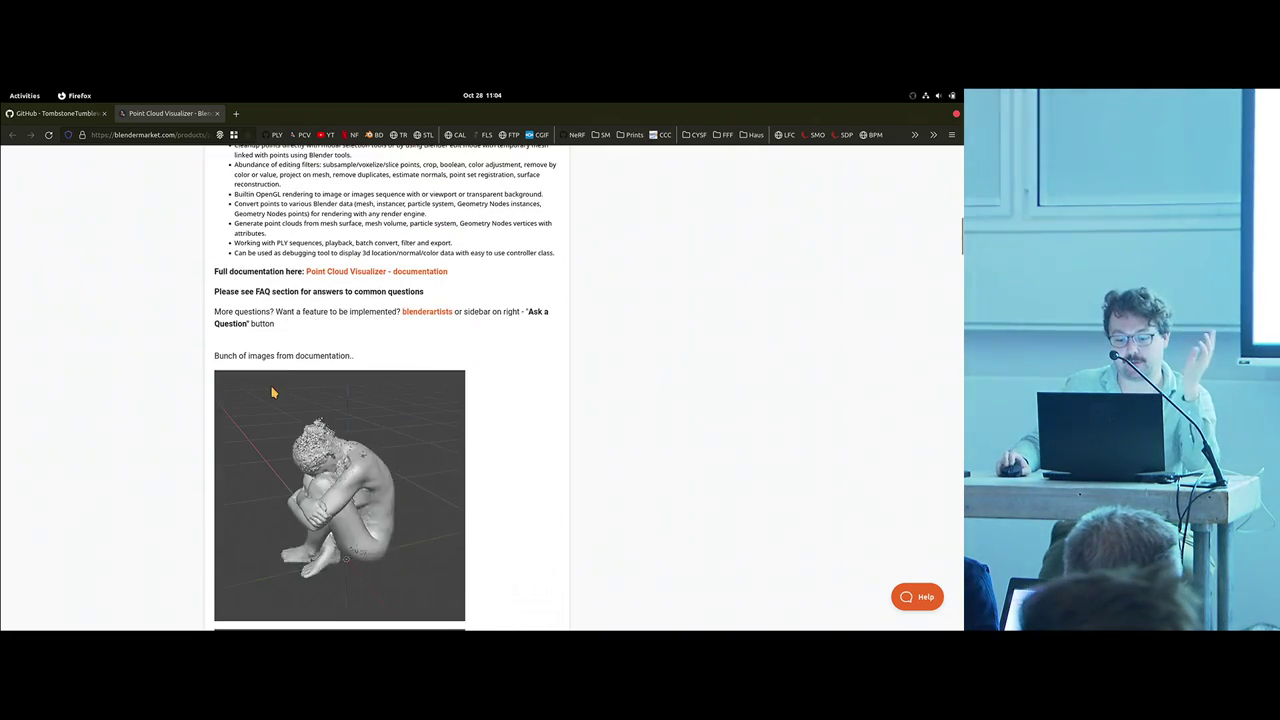
scroll(272, 392, "down", 10)
scroll(270, 387, "down", 12)
scroll(272, 386, "down", 8)
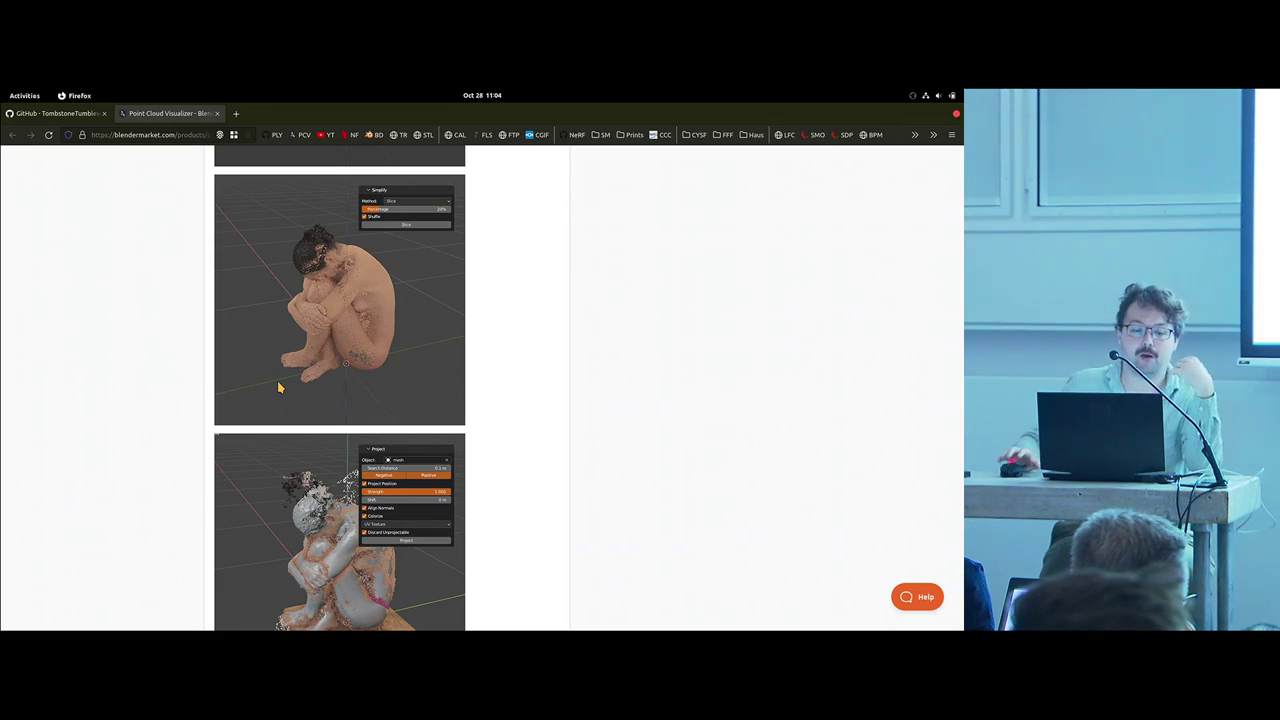
scroll(343, 354, "up", 15)
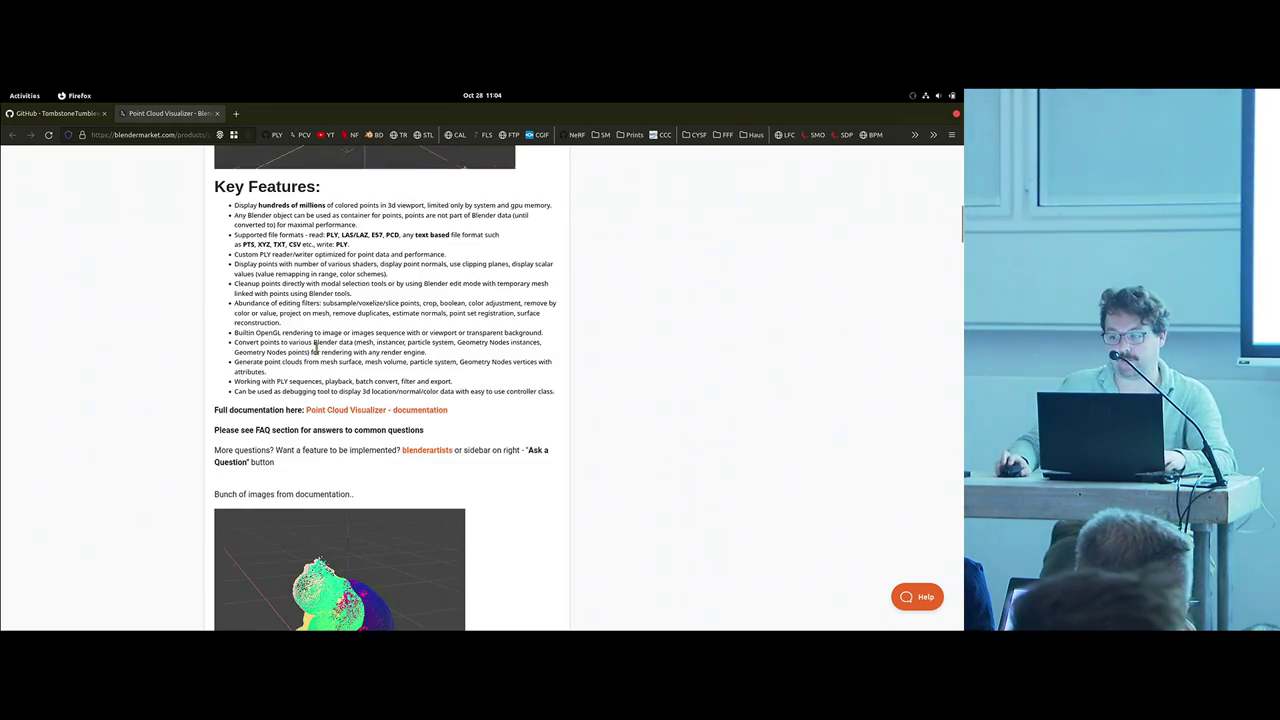
scroll(315, 347, "up", 10)
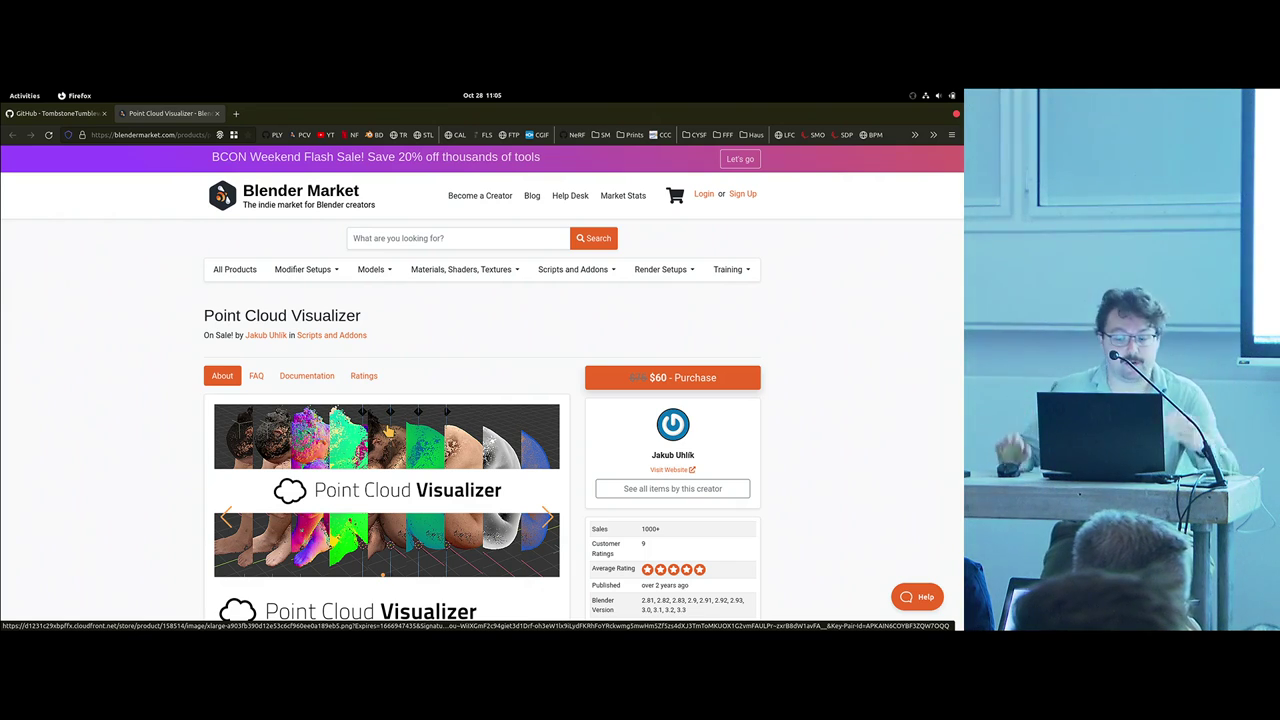
scroll(300, 400, "down", 4)
scroll(225, 365, "up", 4)
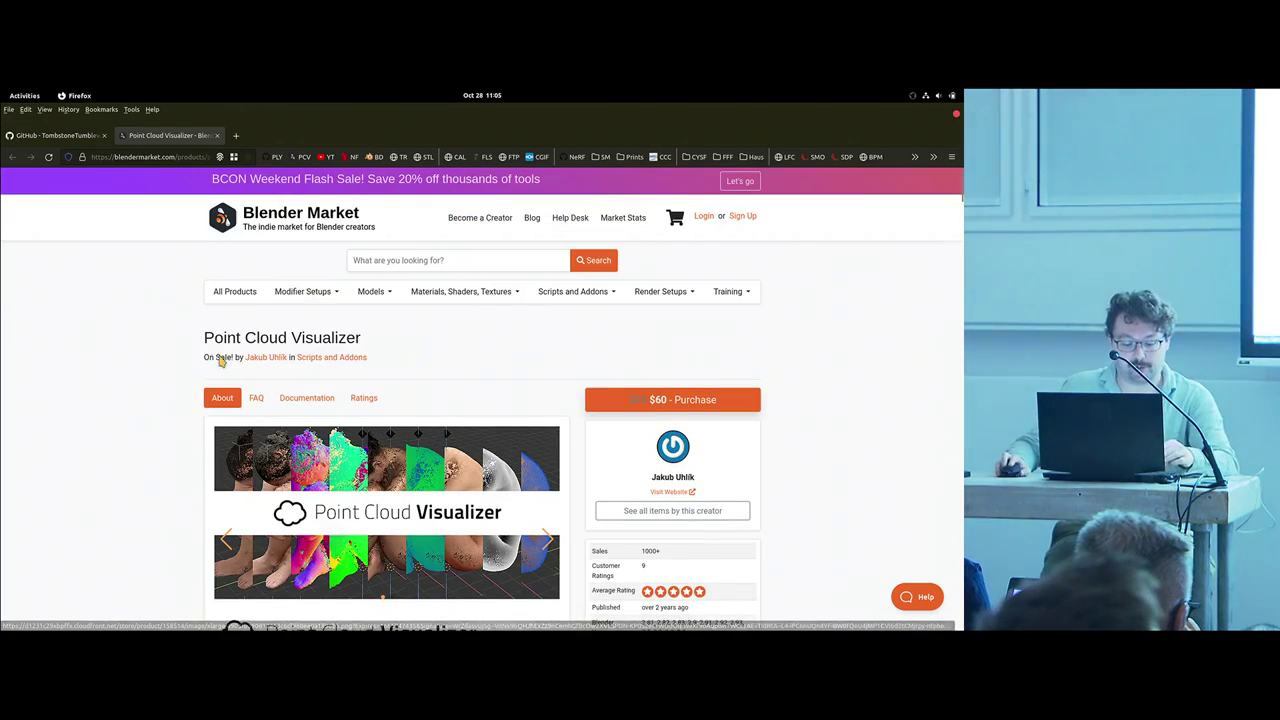
Step: Switch from the browser to the empty CloudCompare main window
key("super")
scroll(480, 431, "down", 1)
scroll(430, 420, "up", 3)
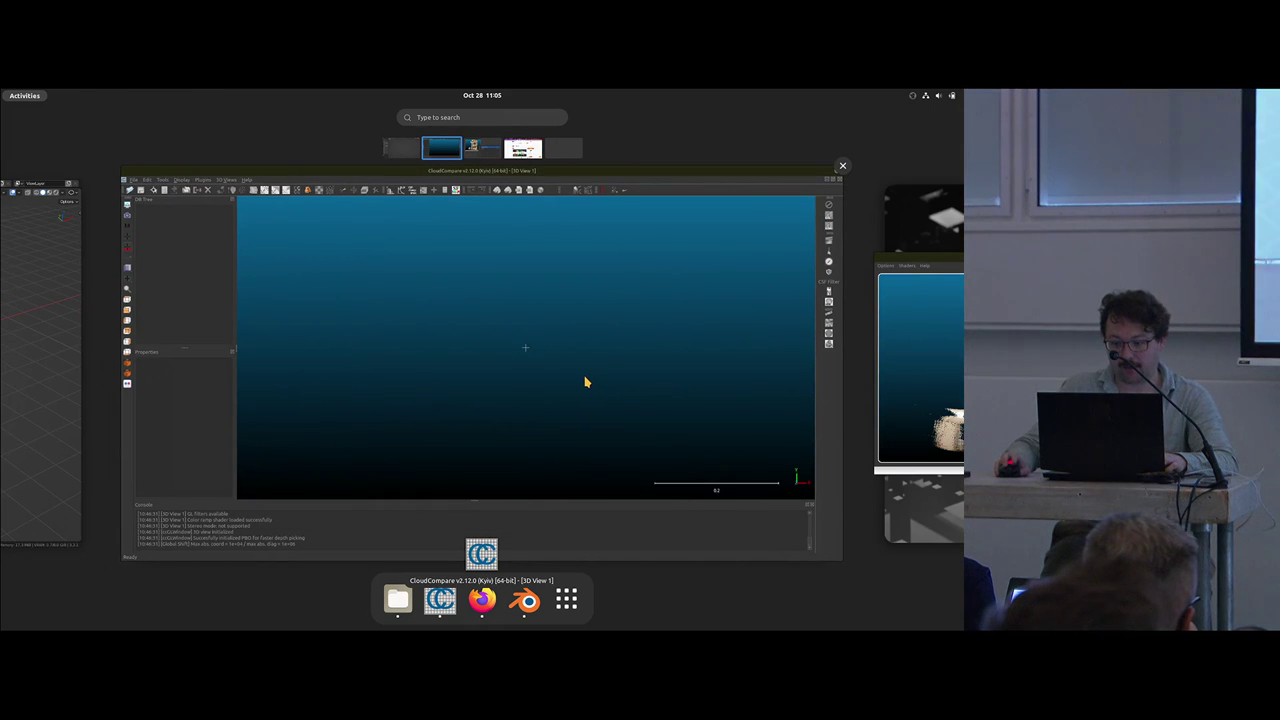
left_click(586, 382)
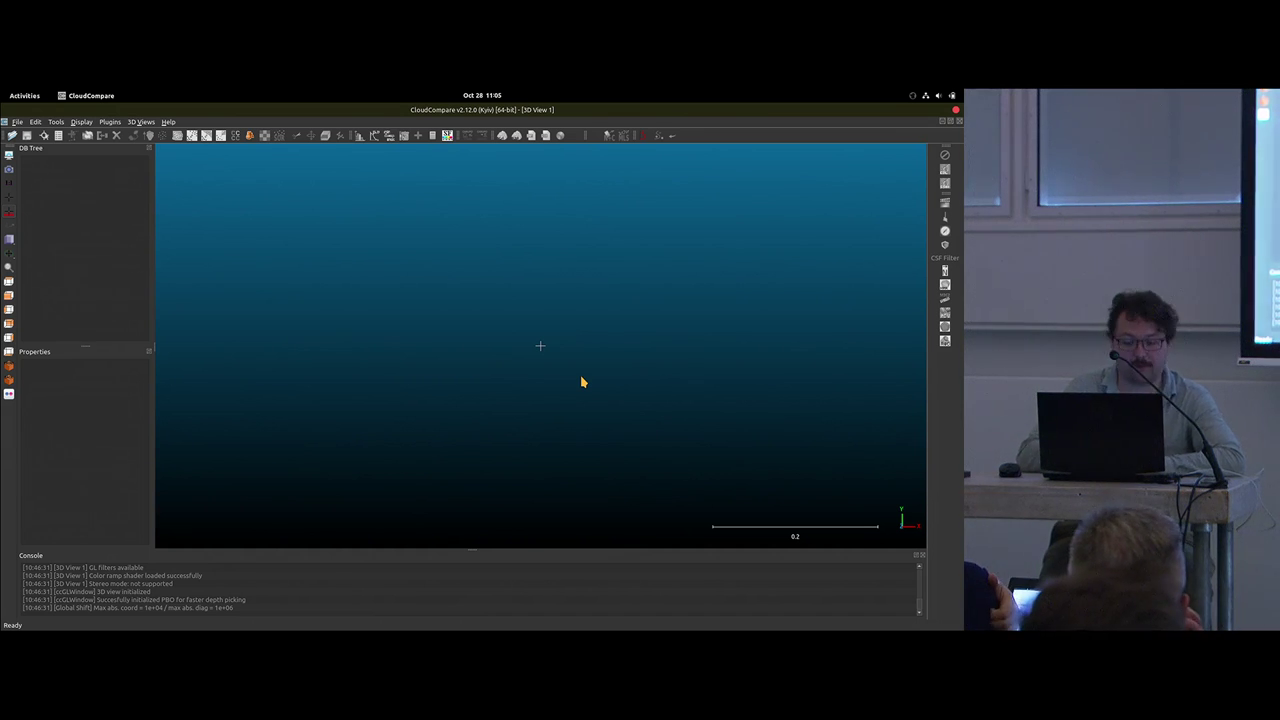
Step: Load the three raw stairwell PLY scans from the bcon folder, applying the default property mapping to all files
left_click(17, 121)
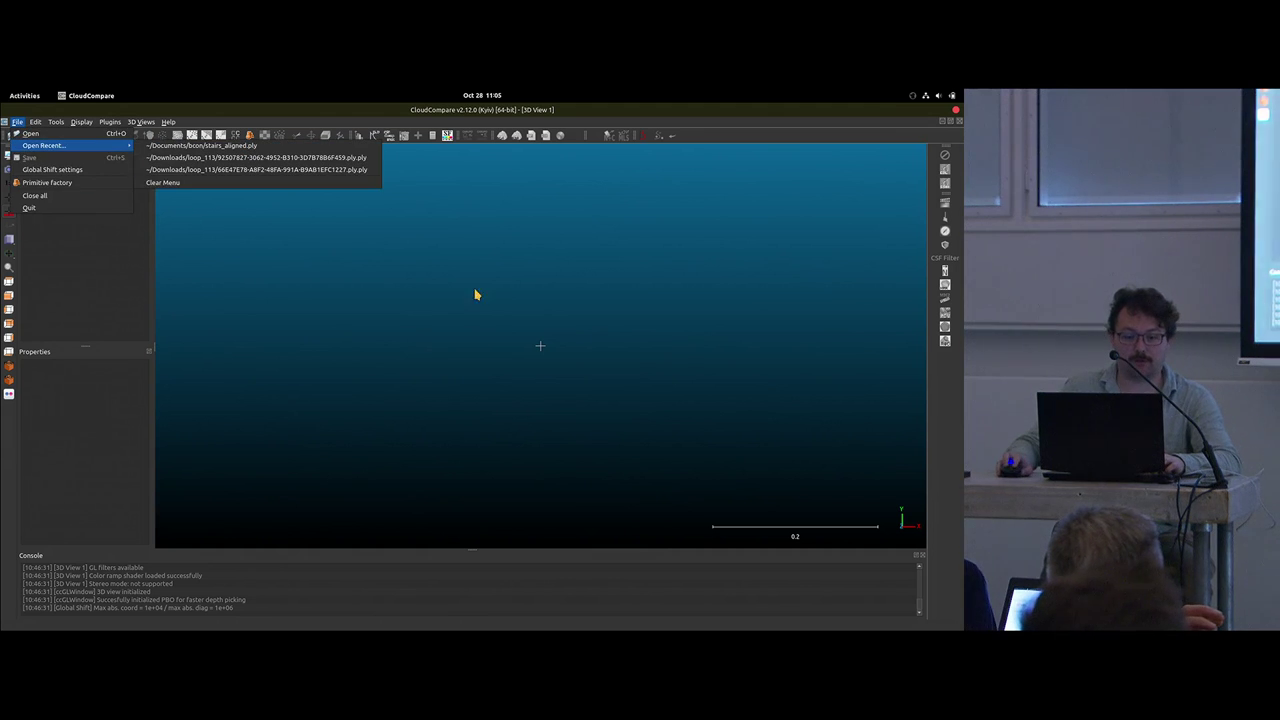
left_click(24, 133)
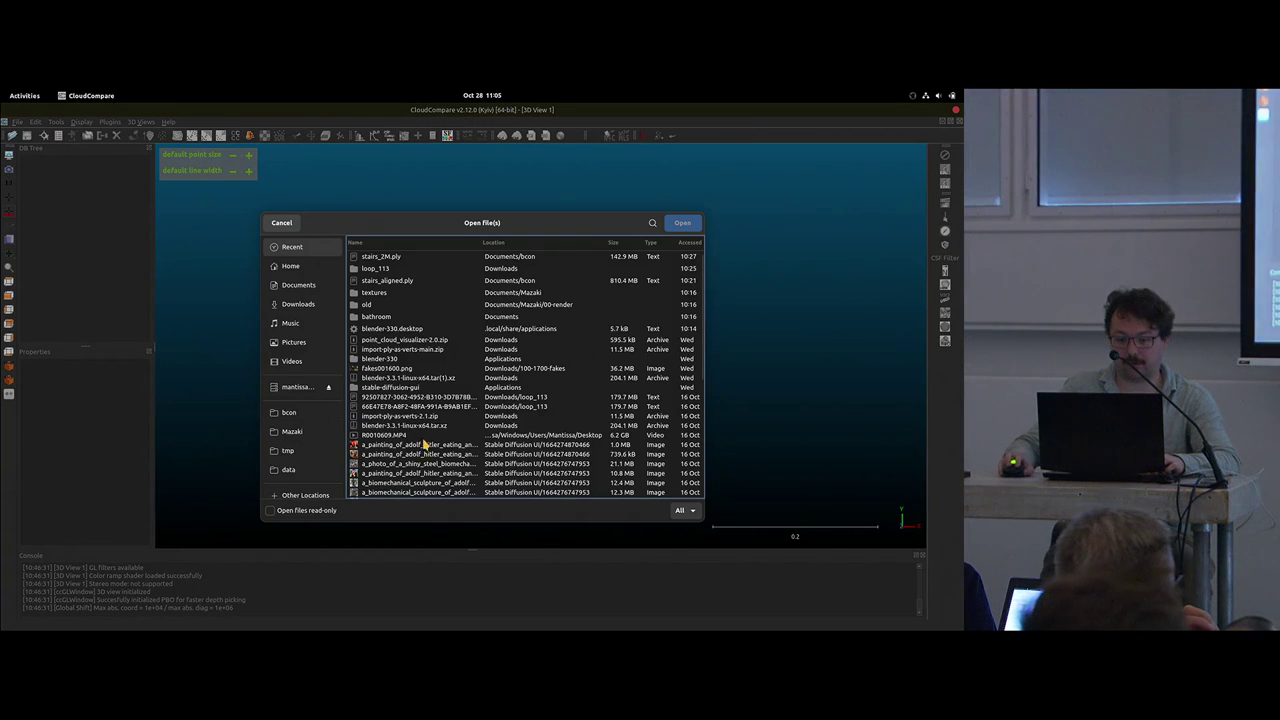
left_click(289, 412)
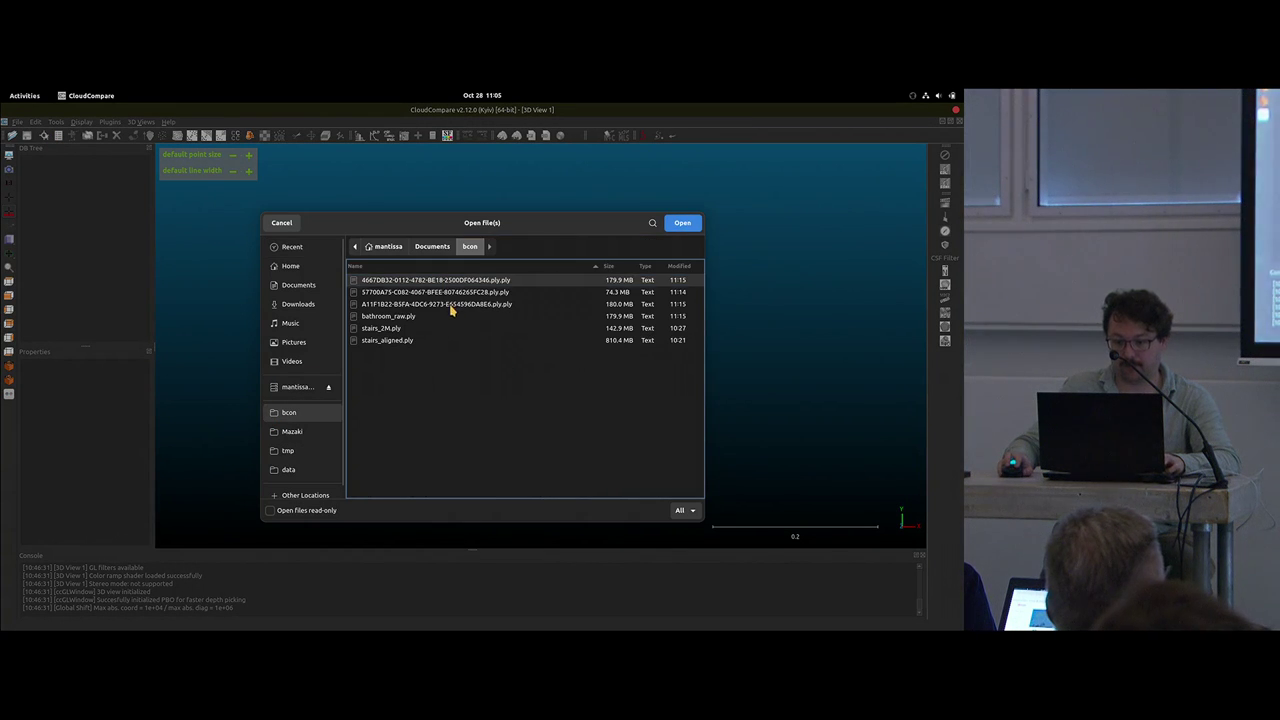
left_click(451, 304)
left_click(680, 224)
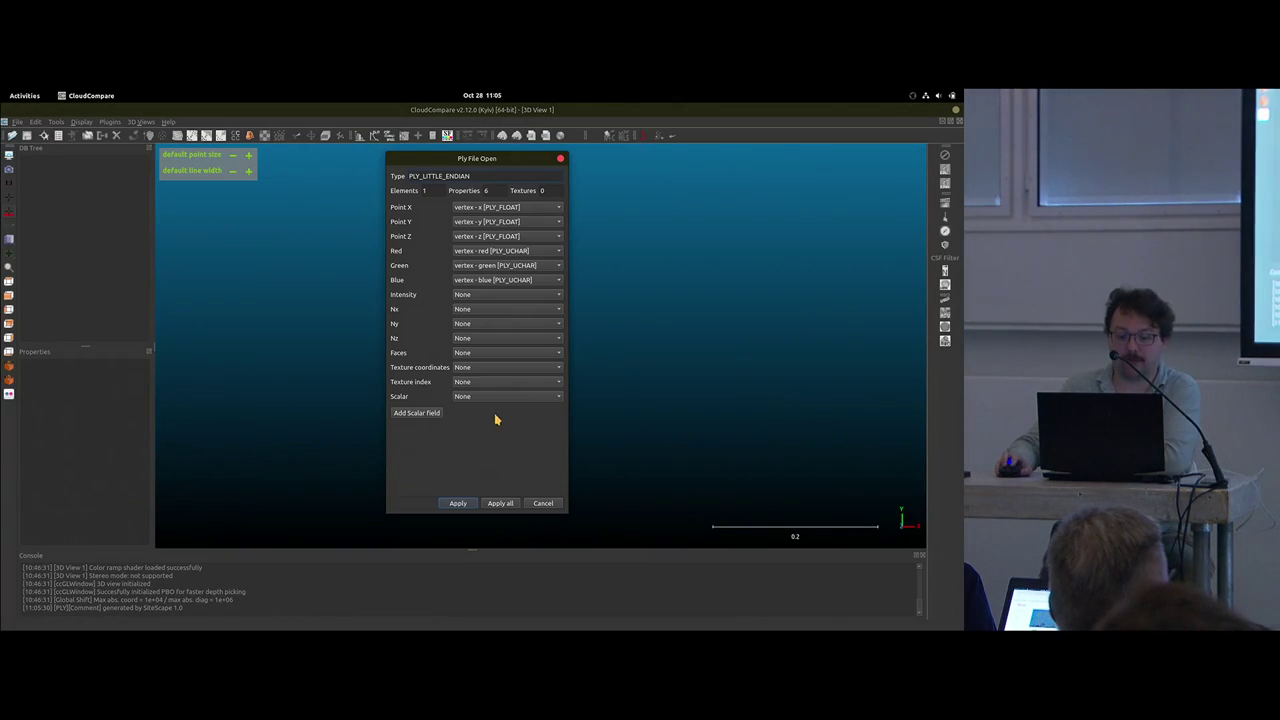
left_click(500, 503)
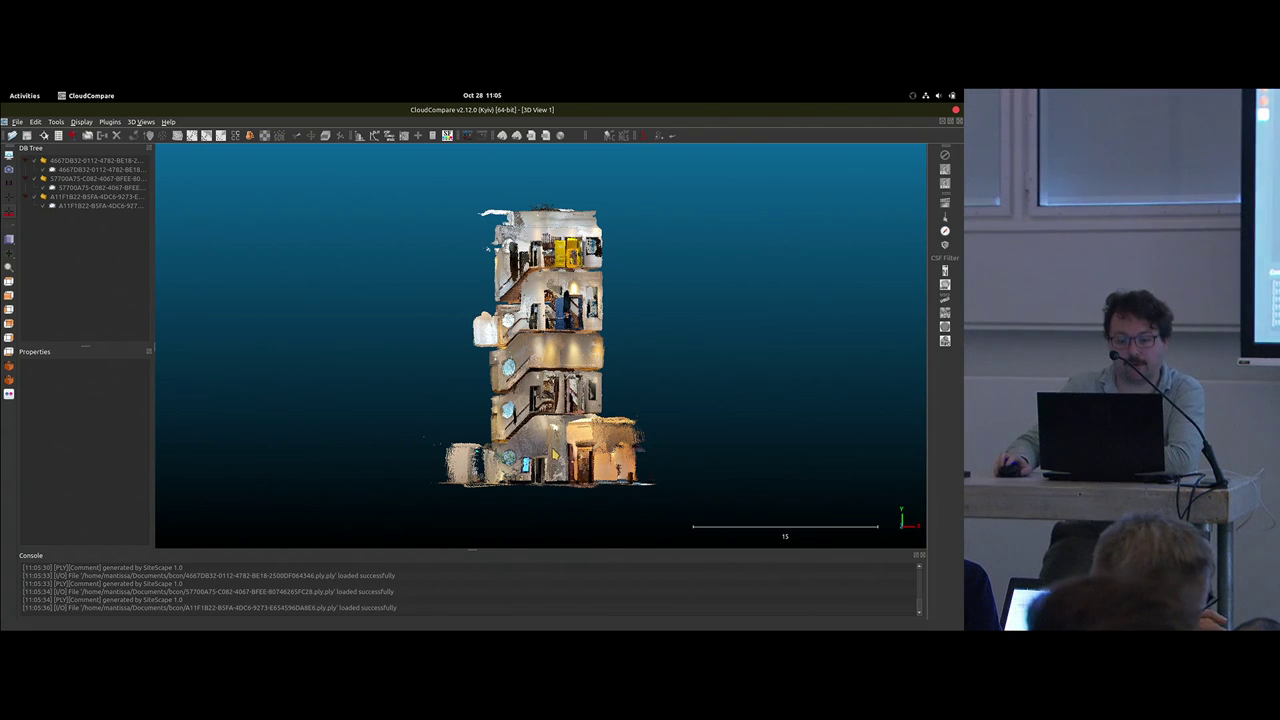
Step: Select the A11F1B22 cloud and examine how the stacked stairwell scans fit together from an angled close view
scroll(655, 365, "down", 3)
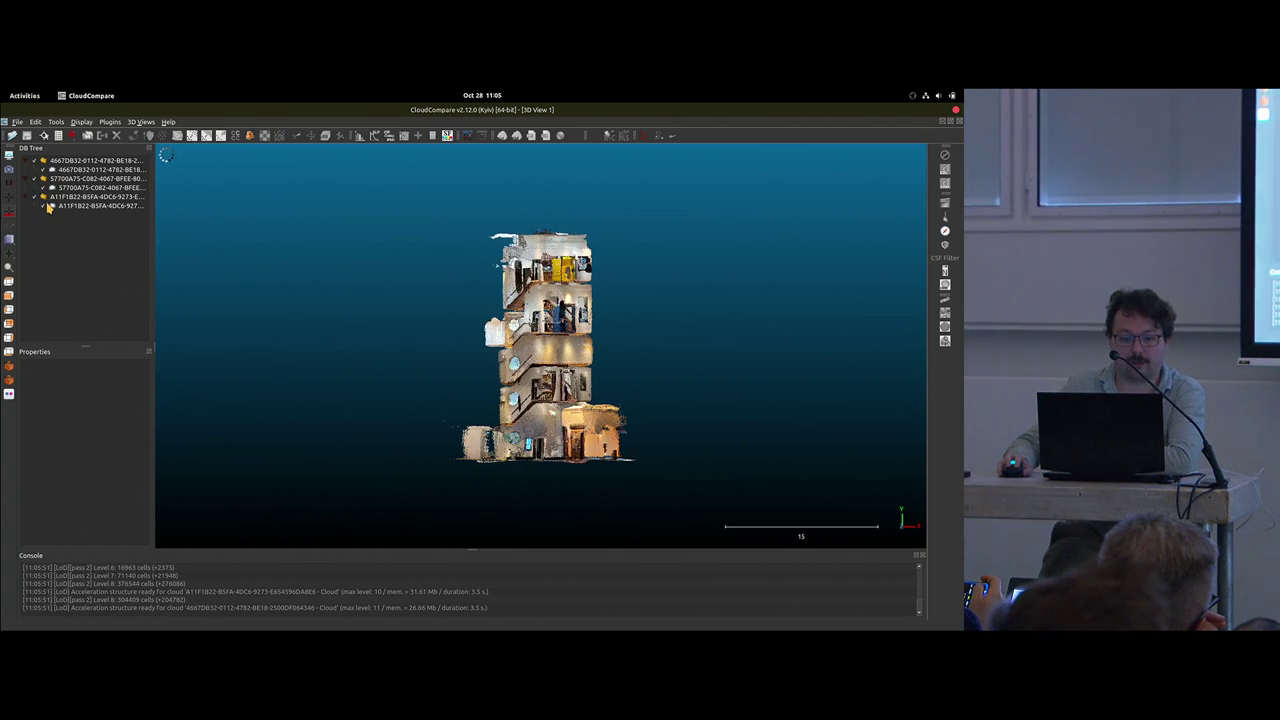
left_click(49, 206)
left_click_drag(560, 340, 500, 378)
scroll(541, 346, "down", 3)
scroll(541, 346, "up", 1)
scroll(635, 270, "up", 5)
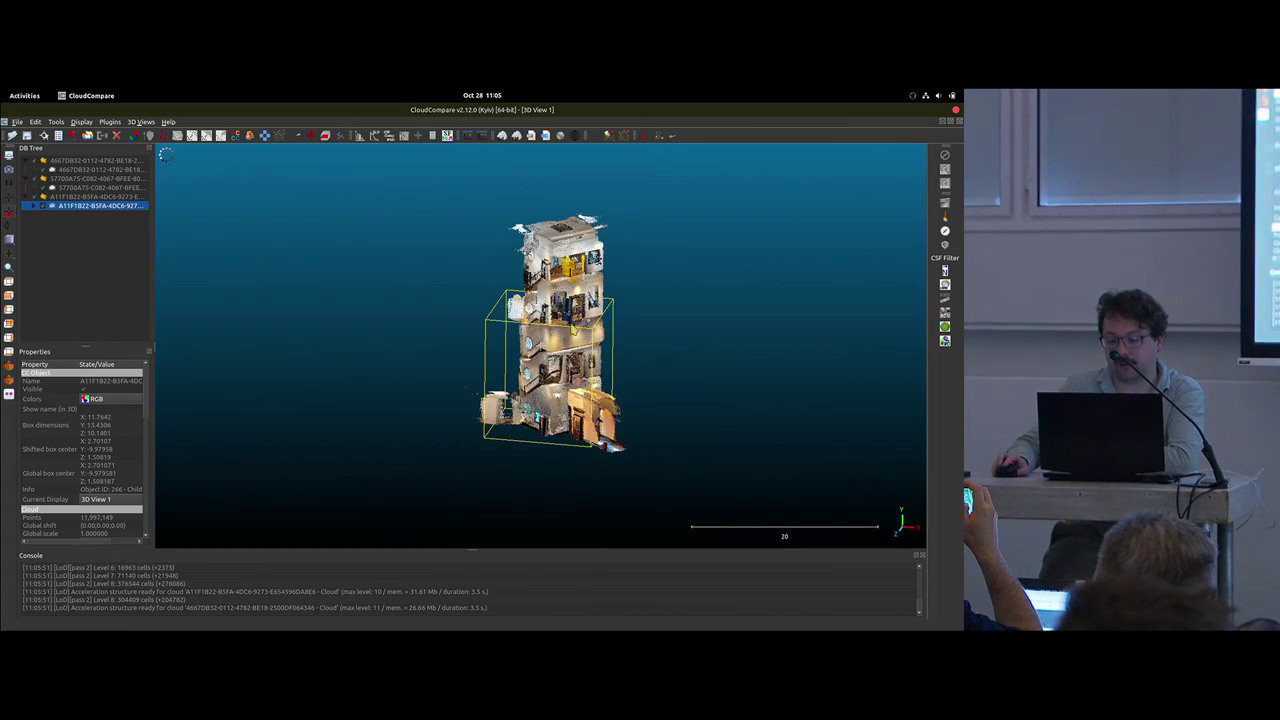
scroll(460, 370, "up", 3)
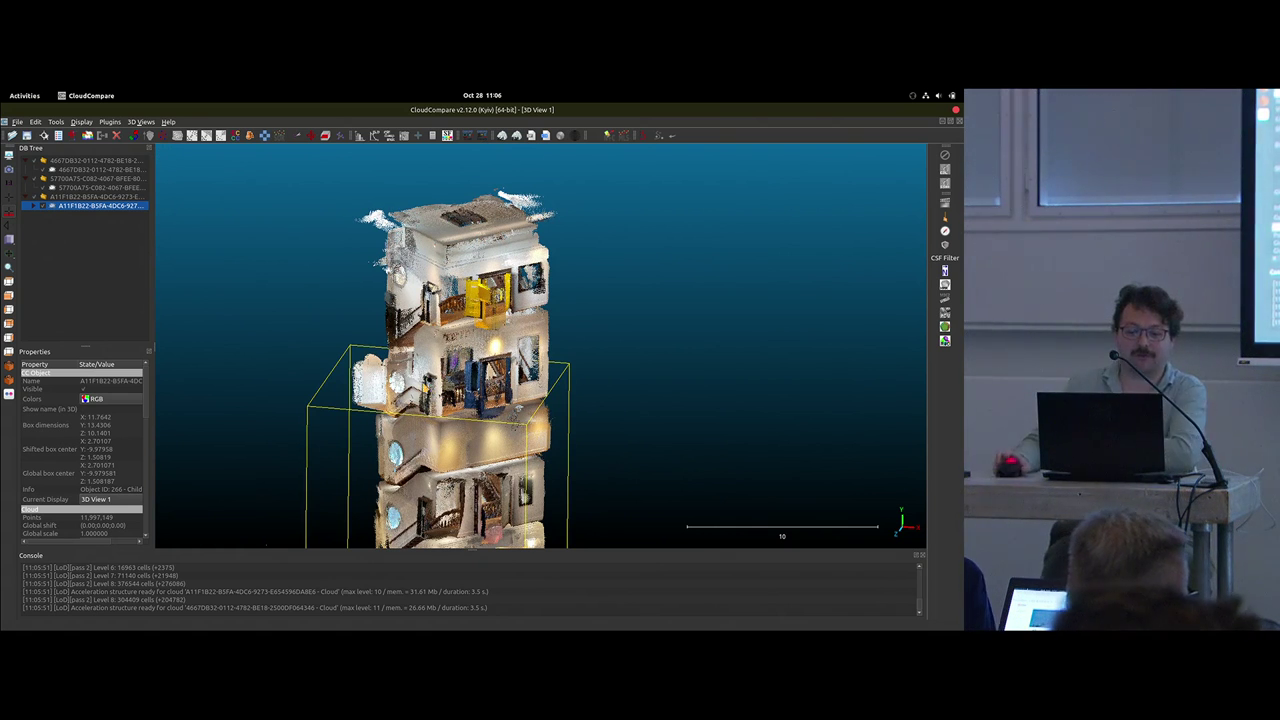
Step: Select all three scan clouds and create a single point cloud with coordinates 0, 0, 0
left_click(82, 170)
left_click(67, 188, "ctrl")
left_click(76, 206, "ctrl")
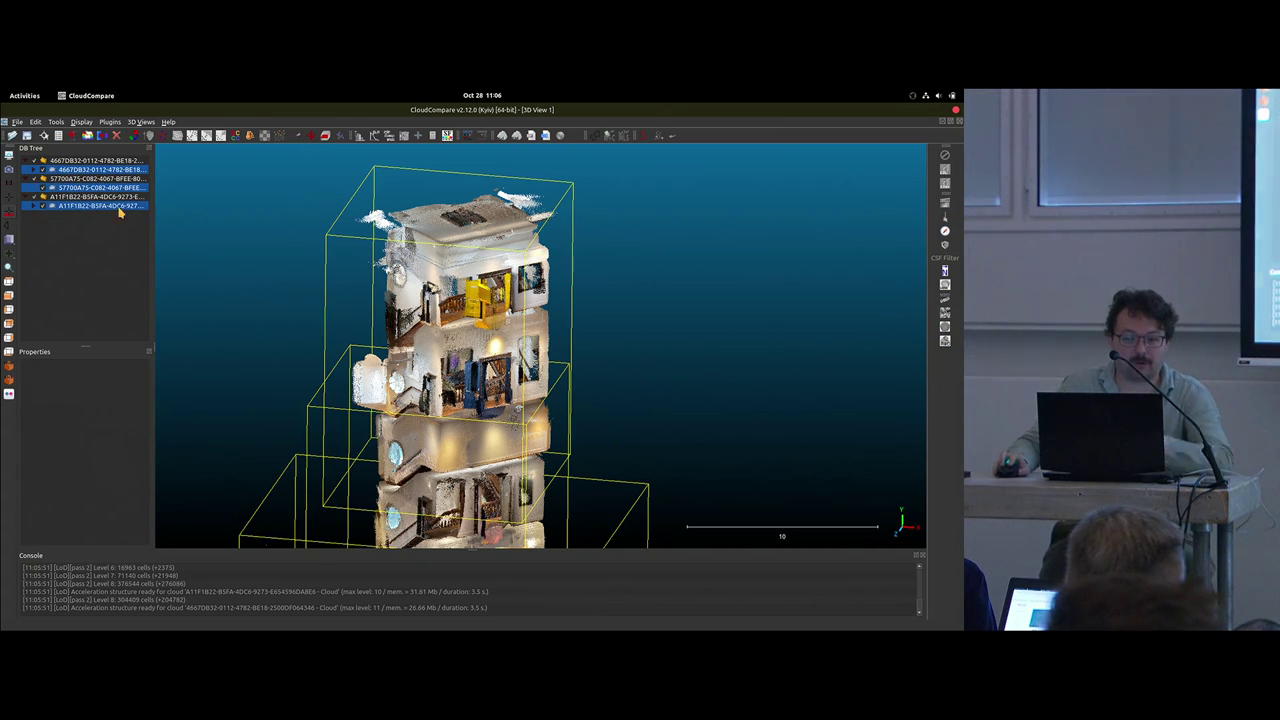
left_click(54, 122)
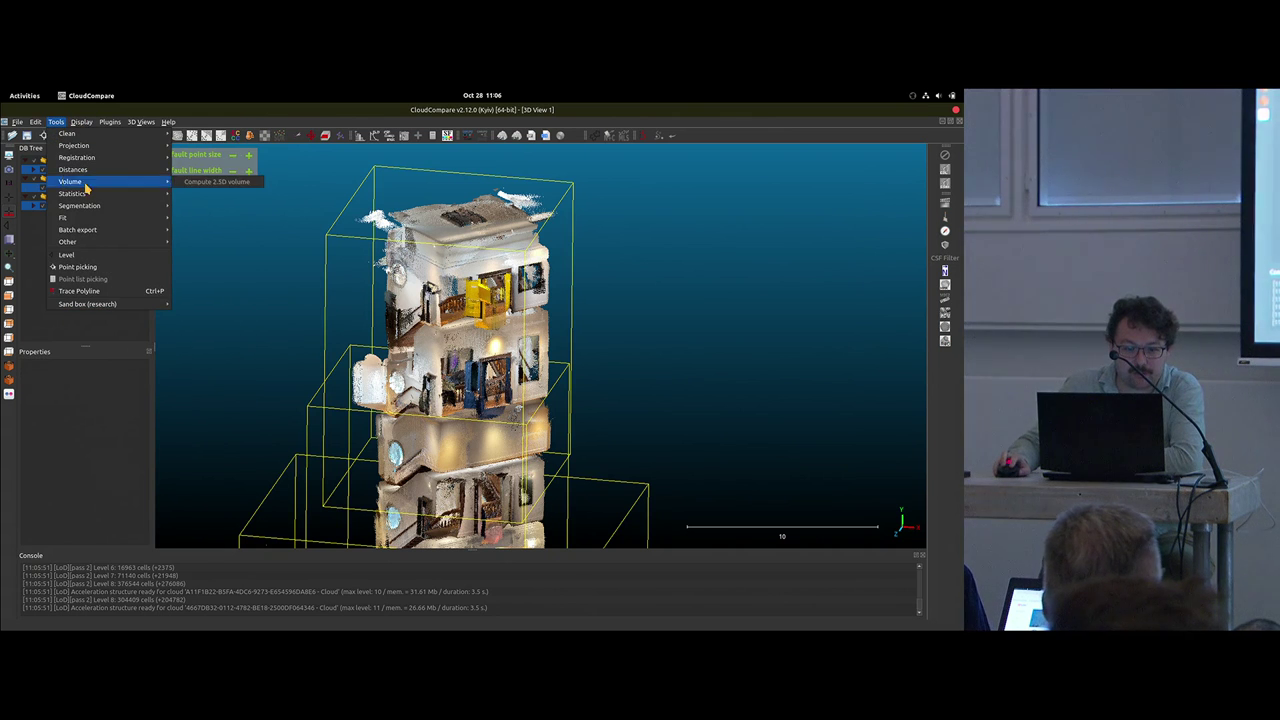
mouse_move(69, 222)
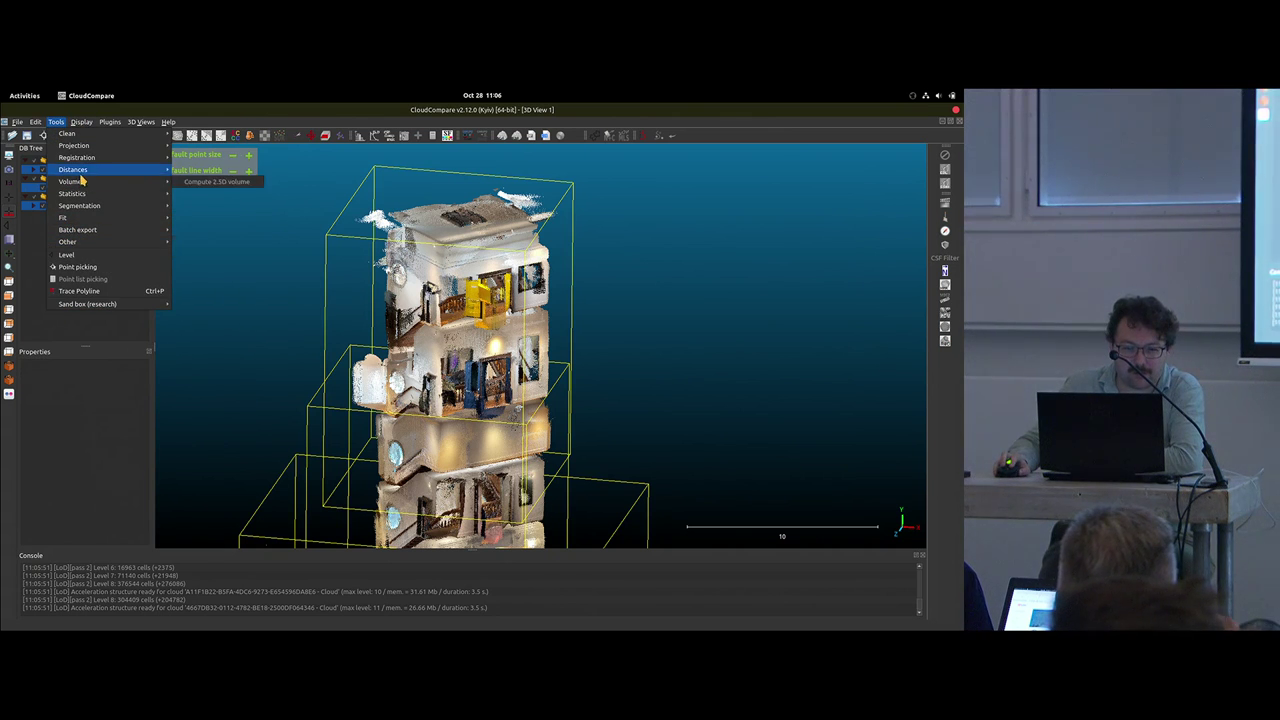
mouse_move(35, 122)
mouse_move(62, 183)
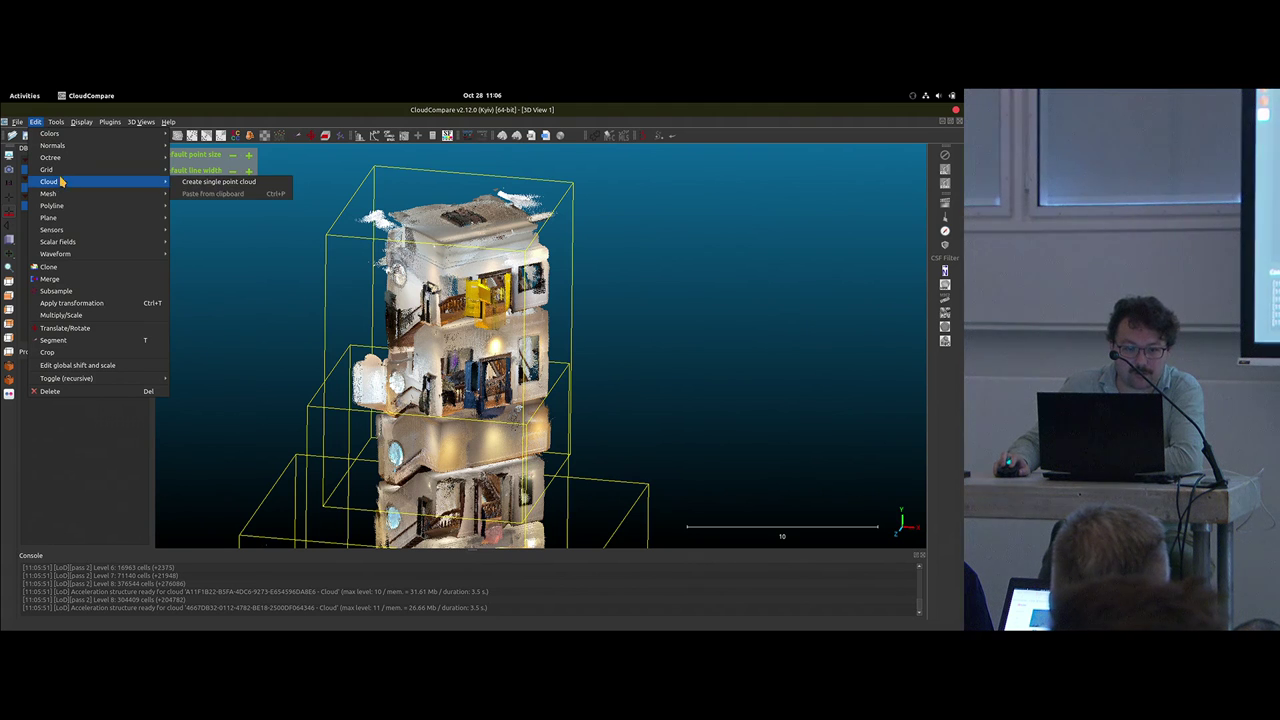
left_click(222, 182)
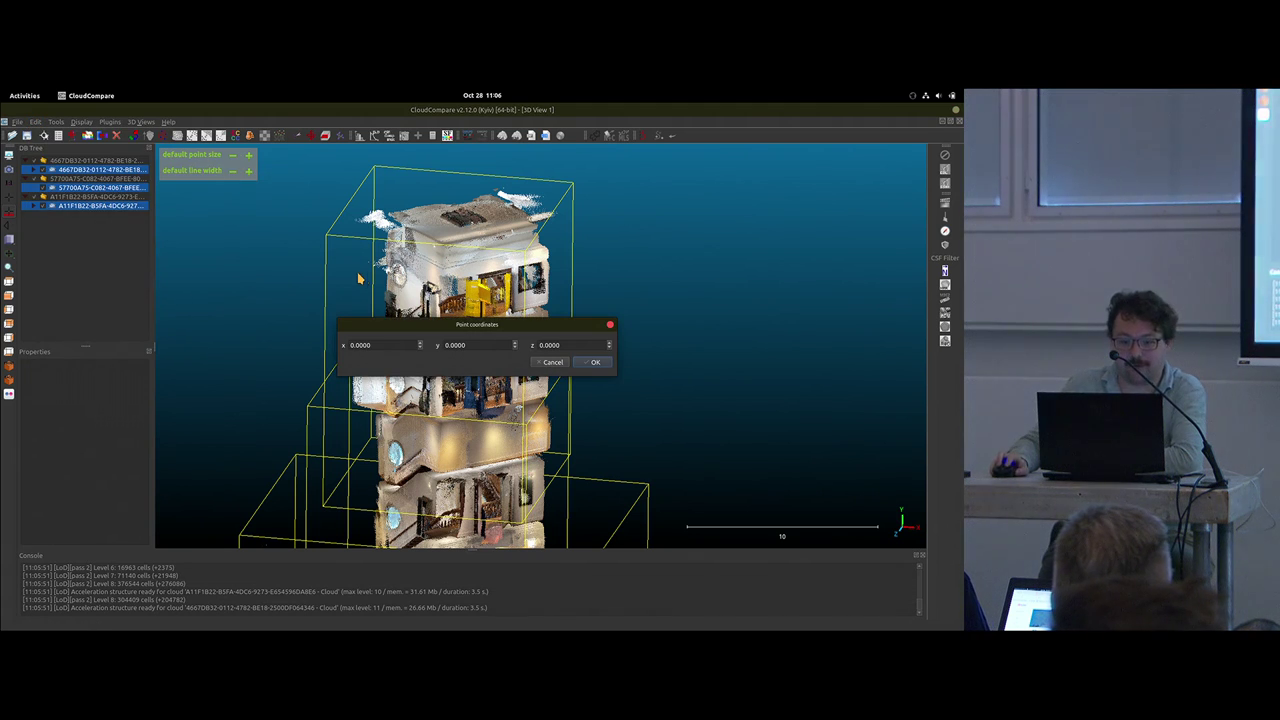
left_click(594, 362)
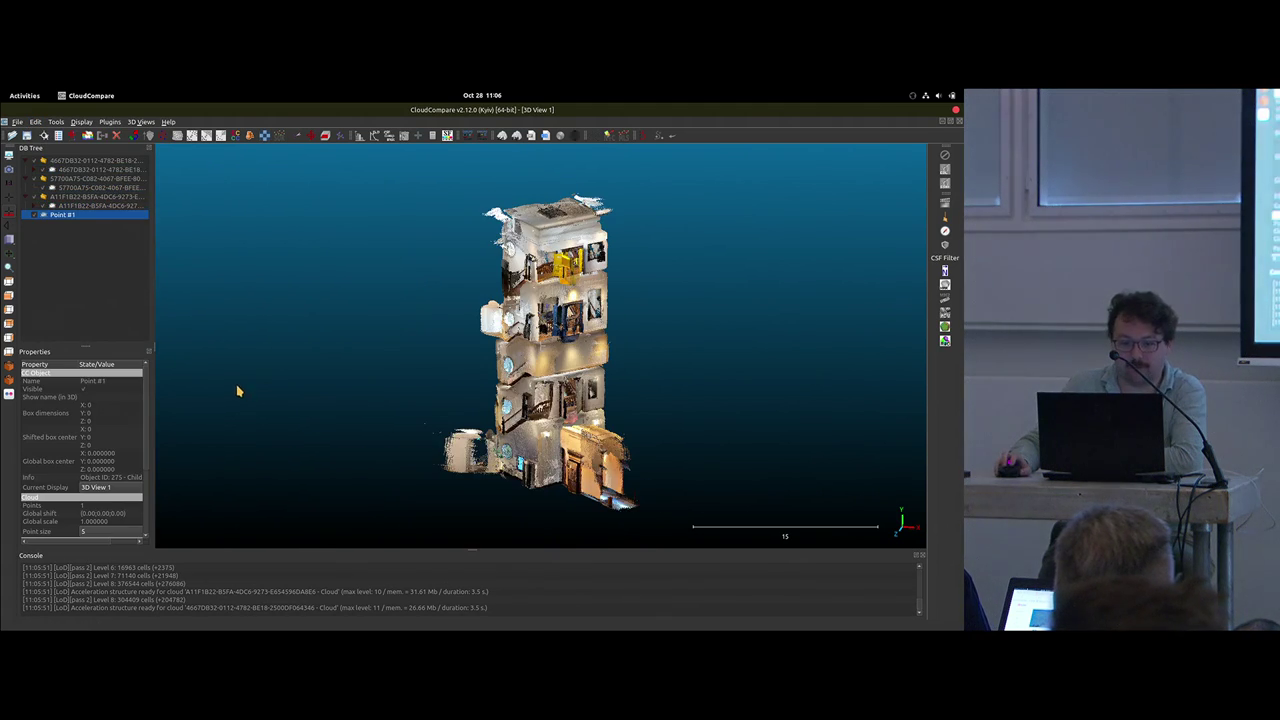
Step: Toggle the visibility of the scan clouds and hide Point #1, leaving the three stairwell scans displayed
left_click(44, 205)
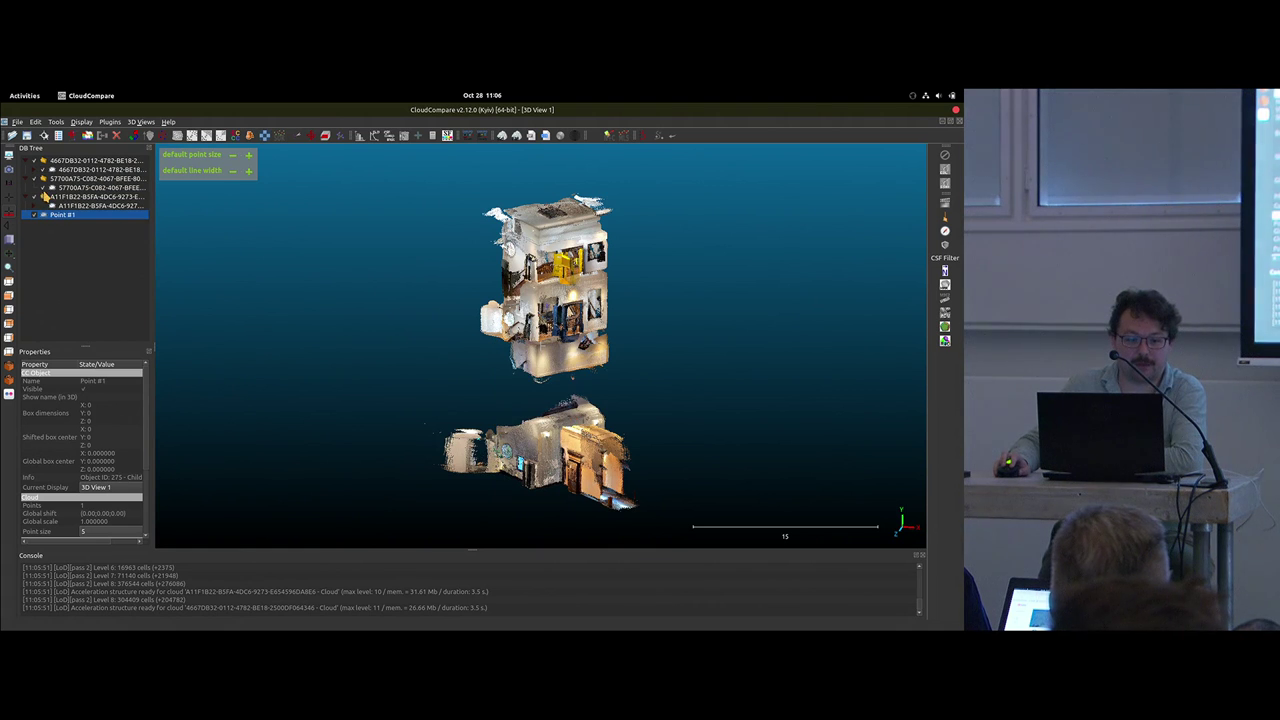
left_click(42, 187)
left_click(42, 169)
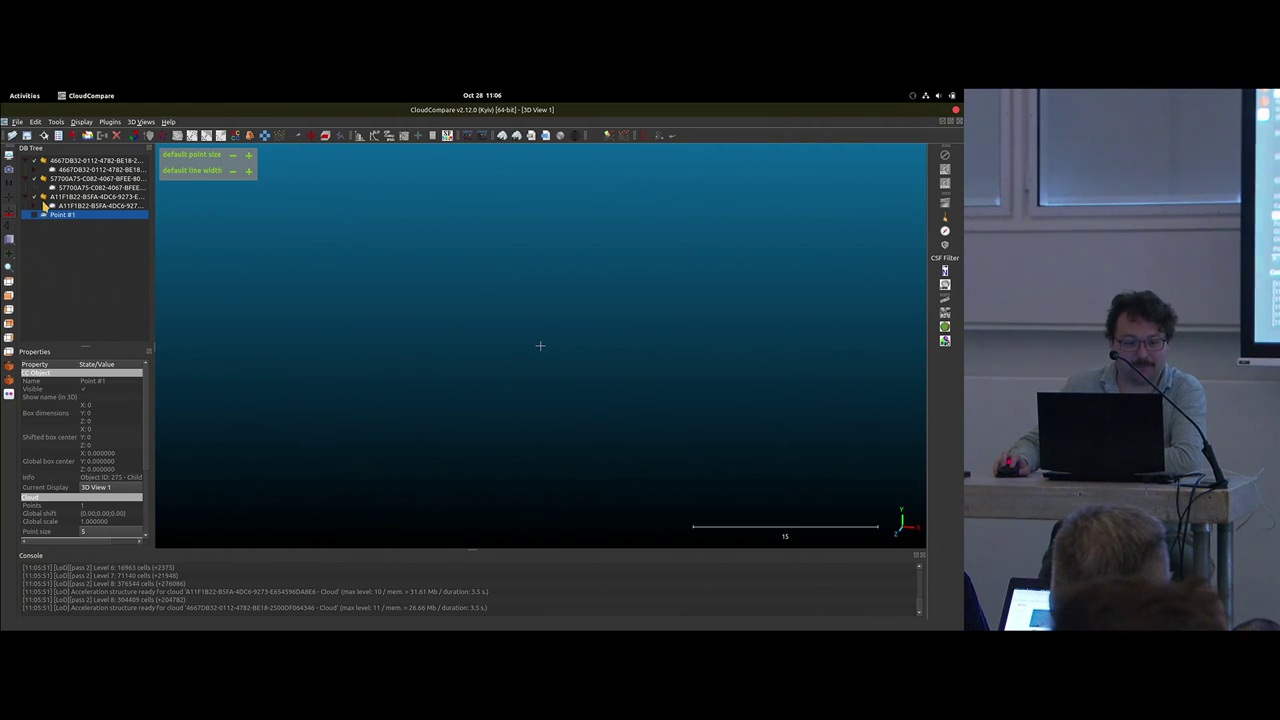
left_click(43, 205)
left_click(43, 187)
left_click(44, 177)
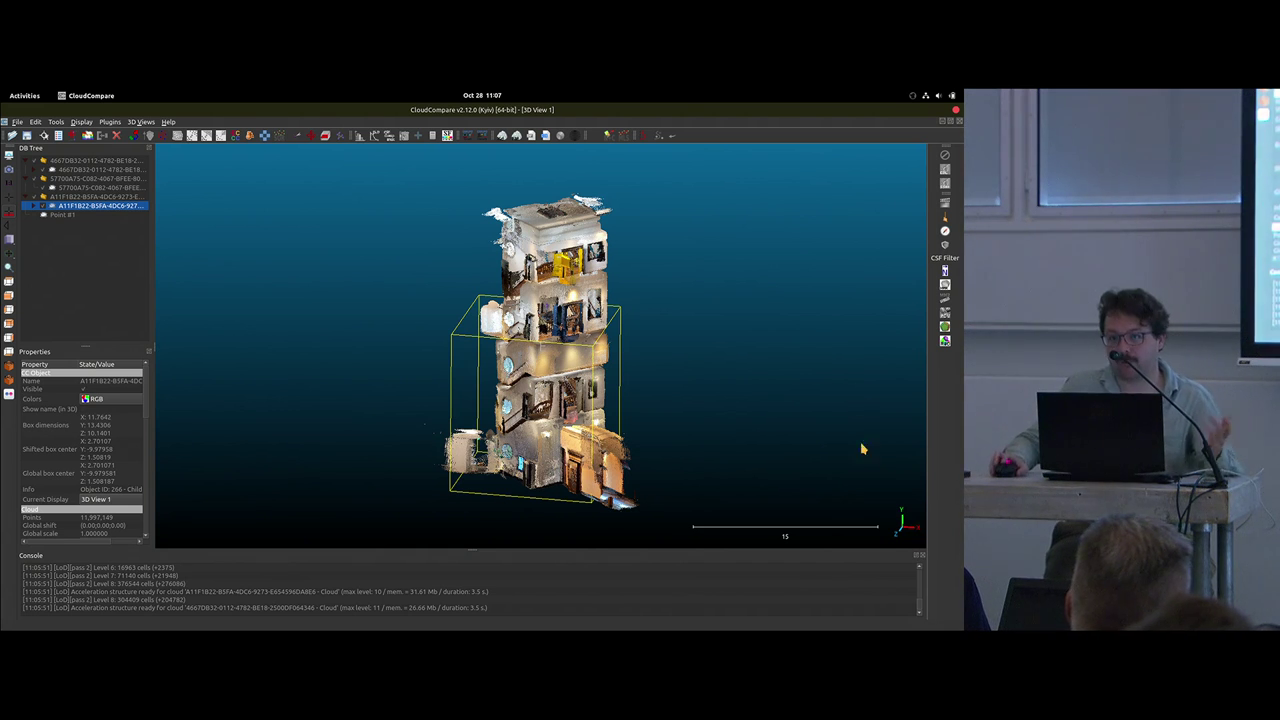
Step: Switch to Blender and add a Point Cloud Visualizer object that loads the 4667DB32 stairwell scan from the bcon folder
key("super")
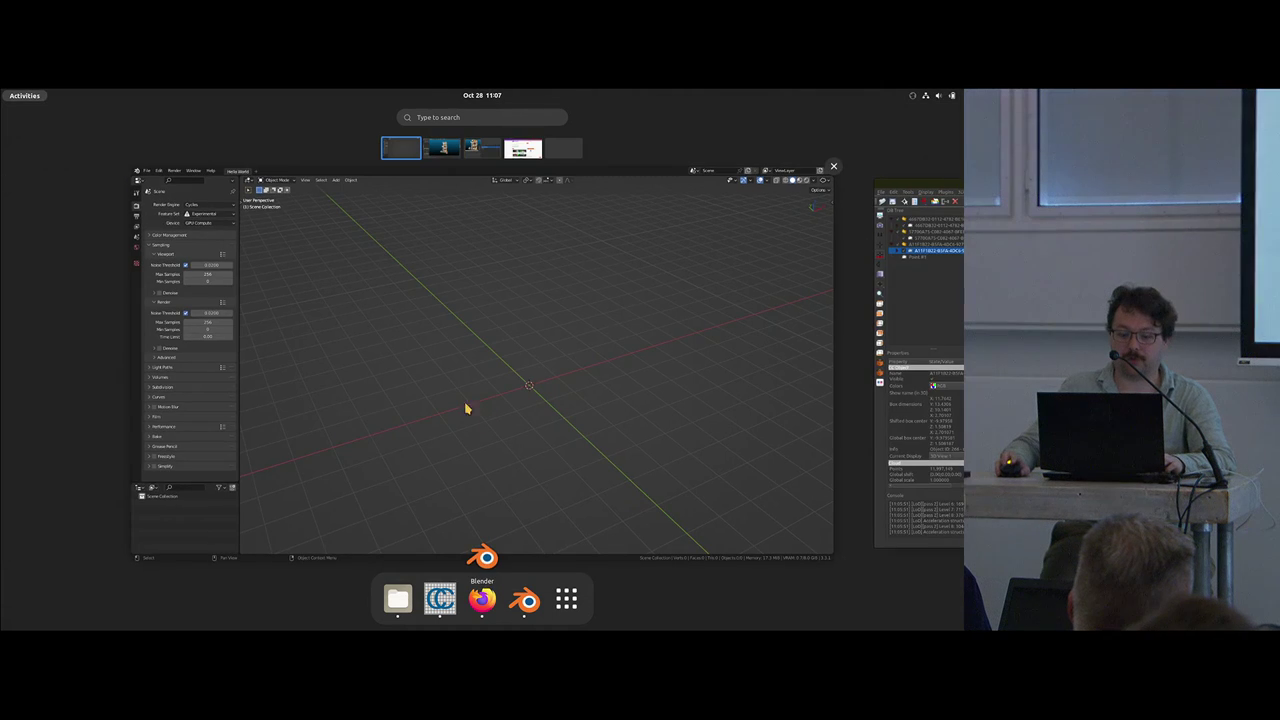
left_click(485, 354)
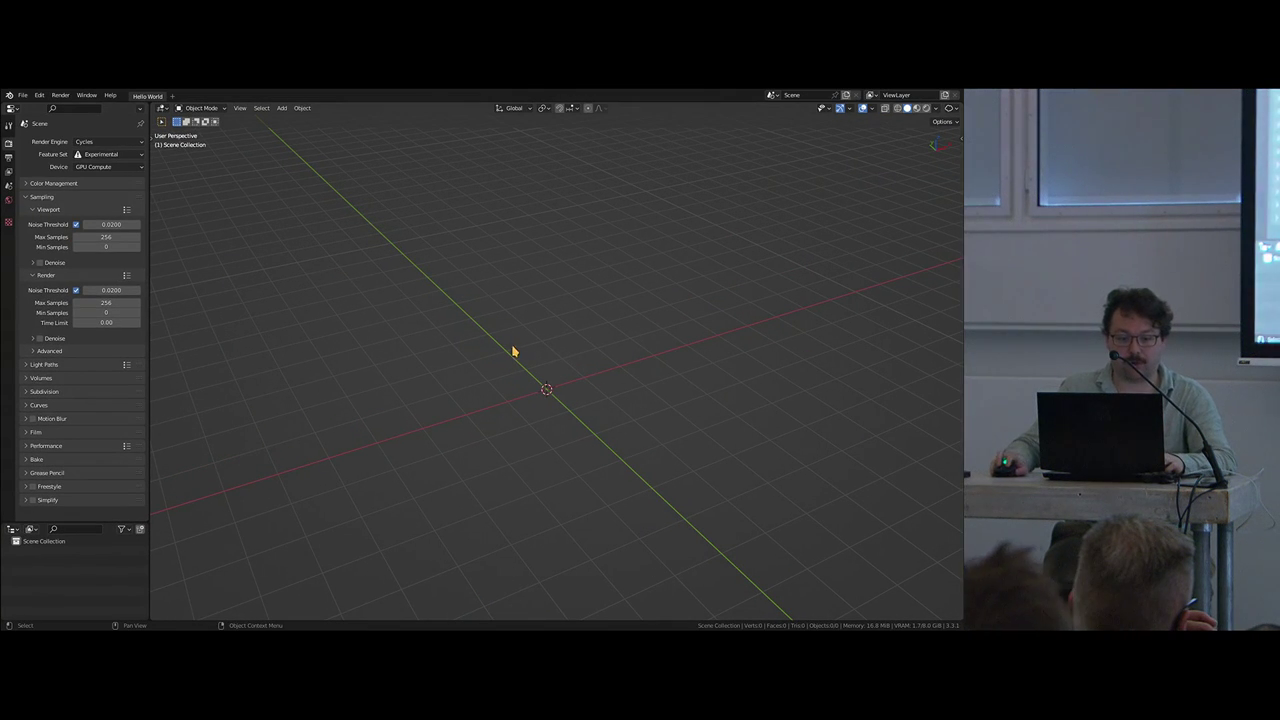
key("shift+a")
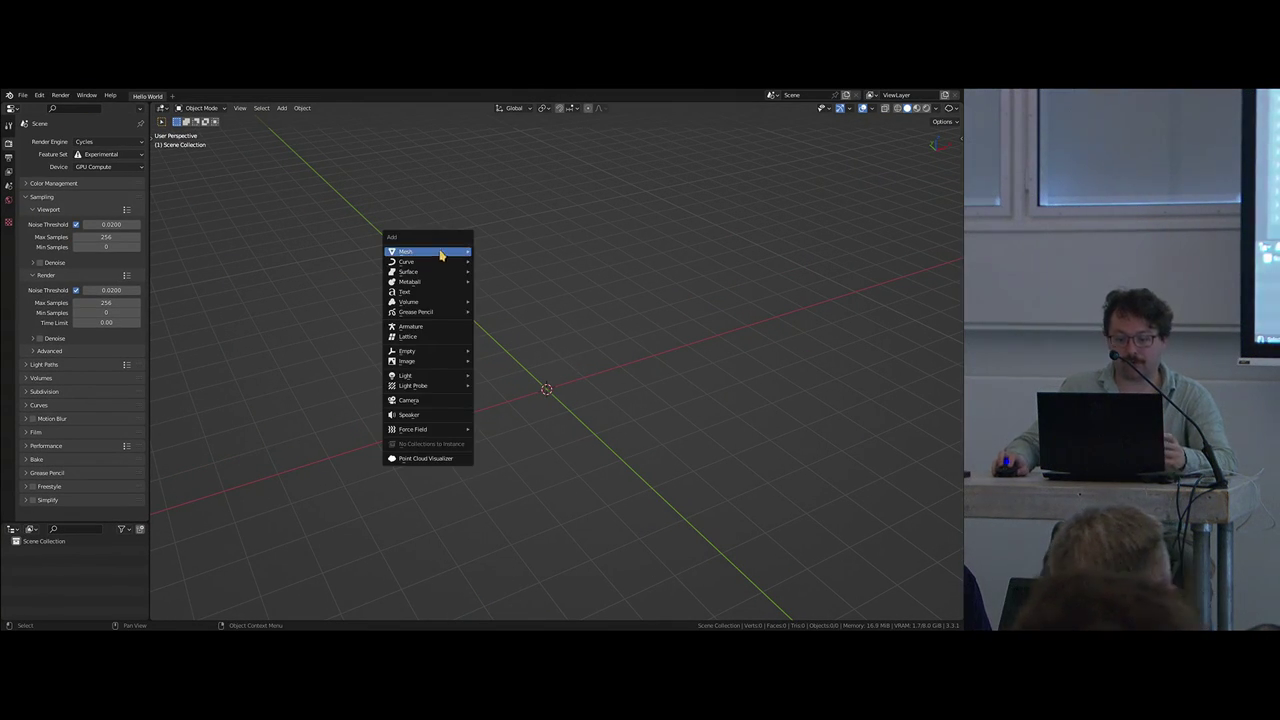
left_click(426, 459)
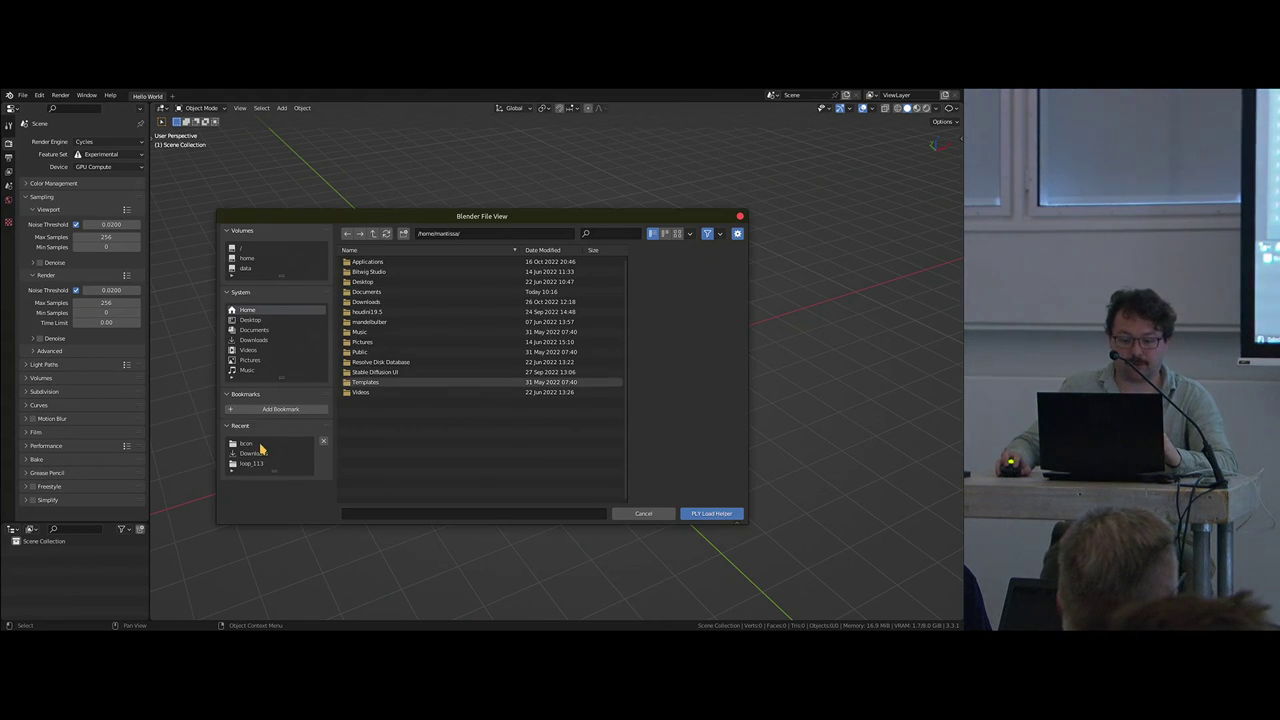
left_click(250, 444)
left_click(420, 262)
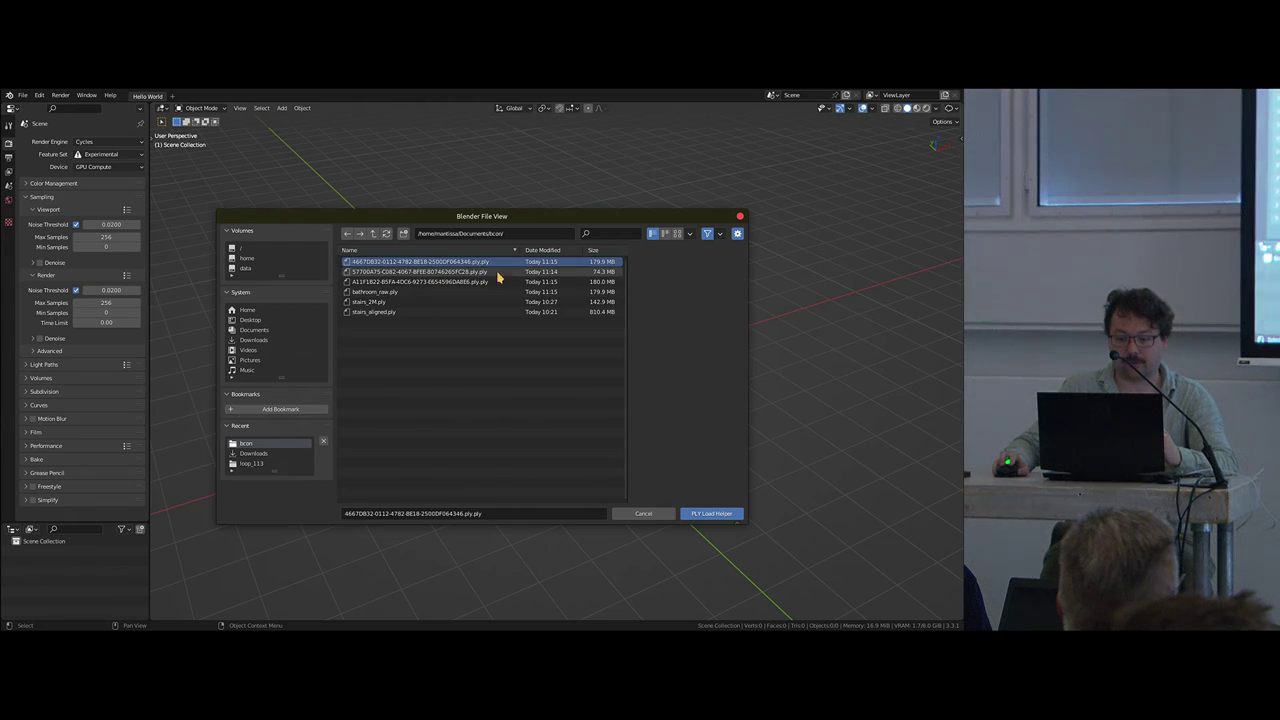
double_click(410, 265)
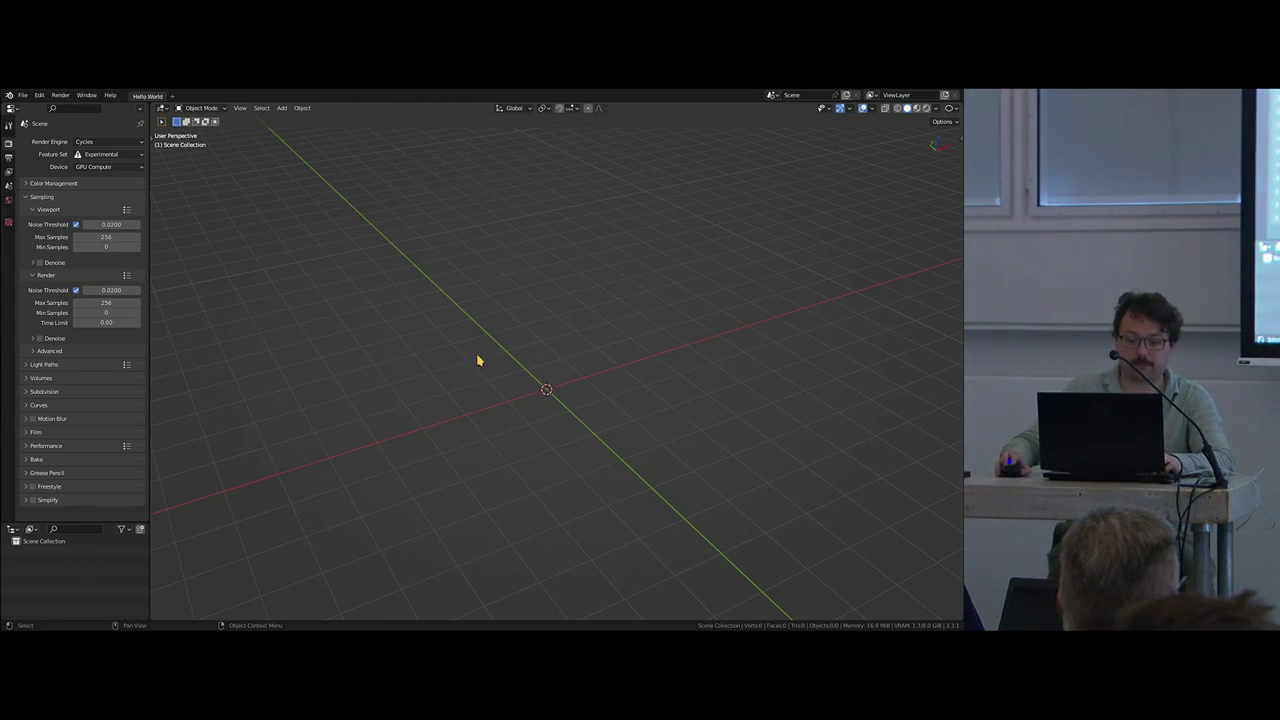
Step: Examine the loaded stairwell point cloud up close and from several angles, including the railings, blue door and floors
scroll(620, 365, "down", 4)
middle_click_drag(620, 365, 590, 375)
scroll(600, 385, "up", 4)
middle_click_drag(740, 440, 508, 398)
scroll(365, 500, "up", 4)
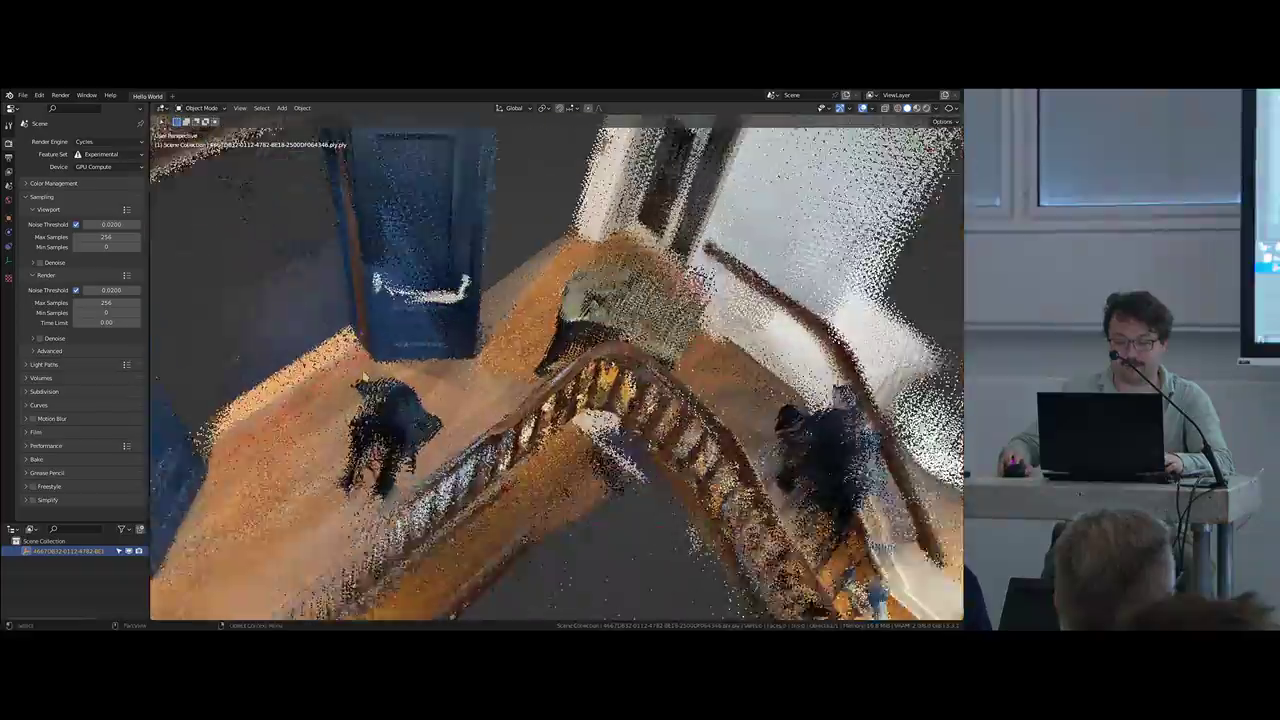
middle_click_drag(380, 350, 365, 251, "shift")
middle_click_drag(689, 400, 500, 340, "shift")
scroll(689, 374, "up", 4)
scroll(488, 371, "down", 4)
middle_click_drag(634, 348, 740, 292)
middle_click_drag(586, 396, 600, 330)
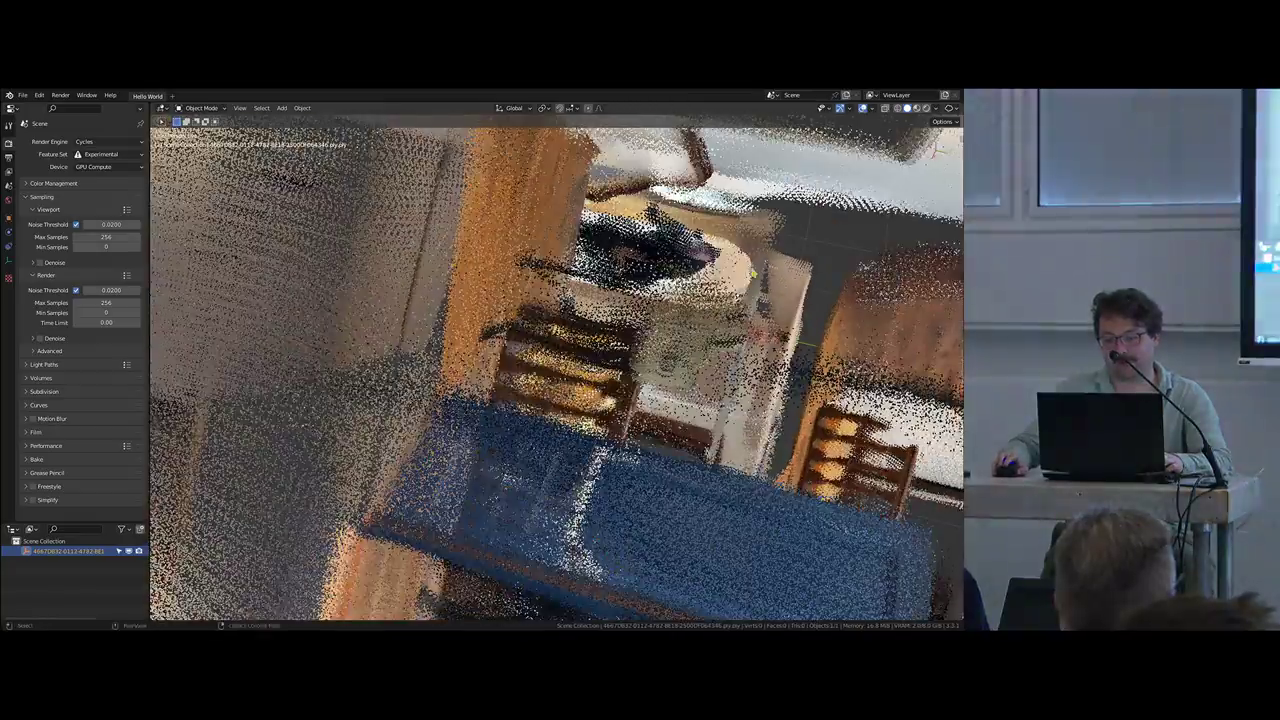
scroll(650, 280, "up", 5)
scroll(585, 337, "down", 2)
middle_click_drag(713, 331, 535, 314)
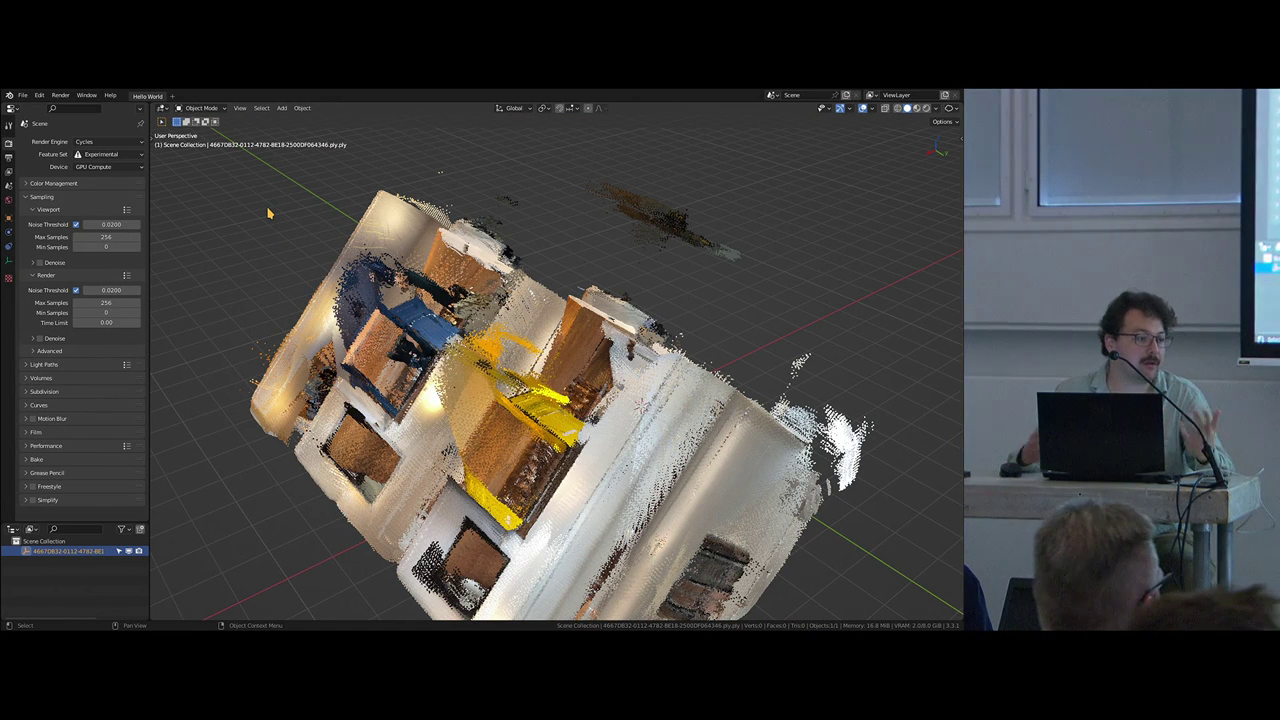
Step: Show the Point Cloud Visualizer settings for the loaded scan and view the whole cloud from another side
key("n")
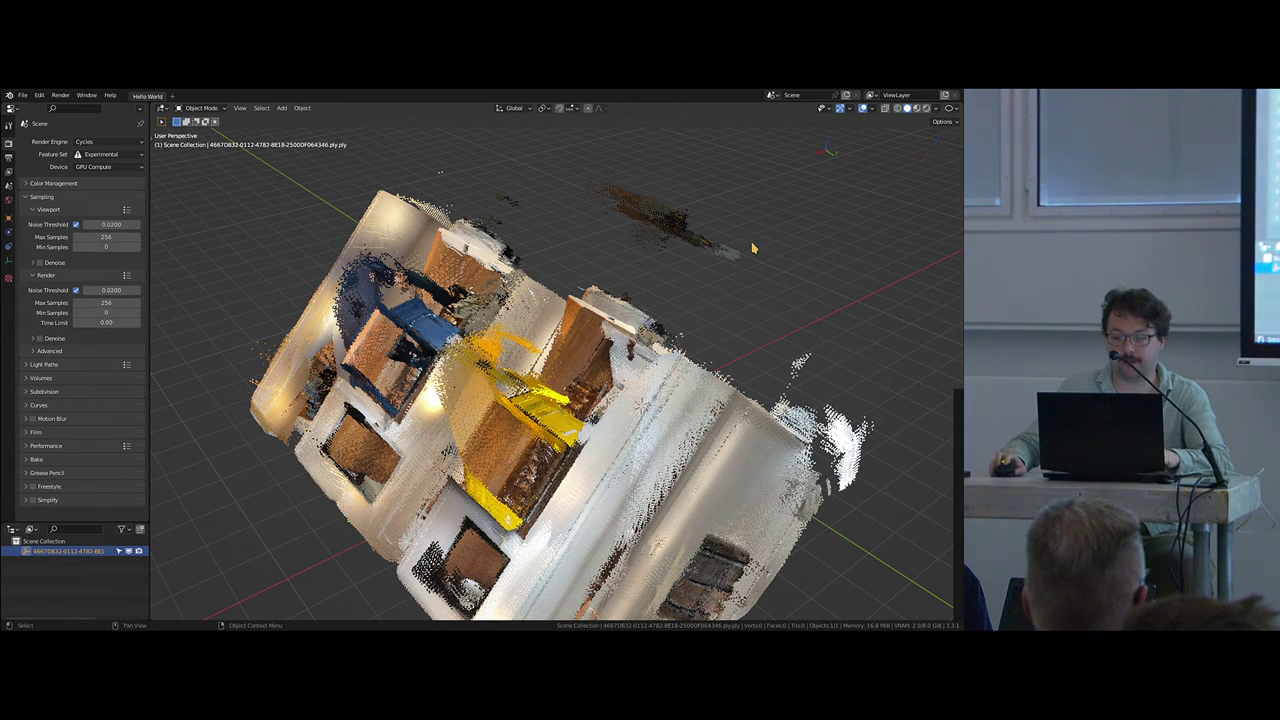
left_click(957, 230)
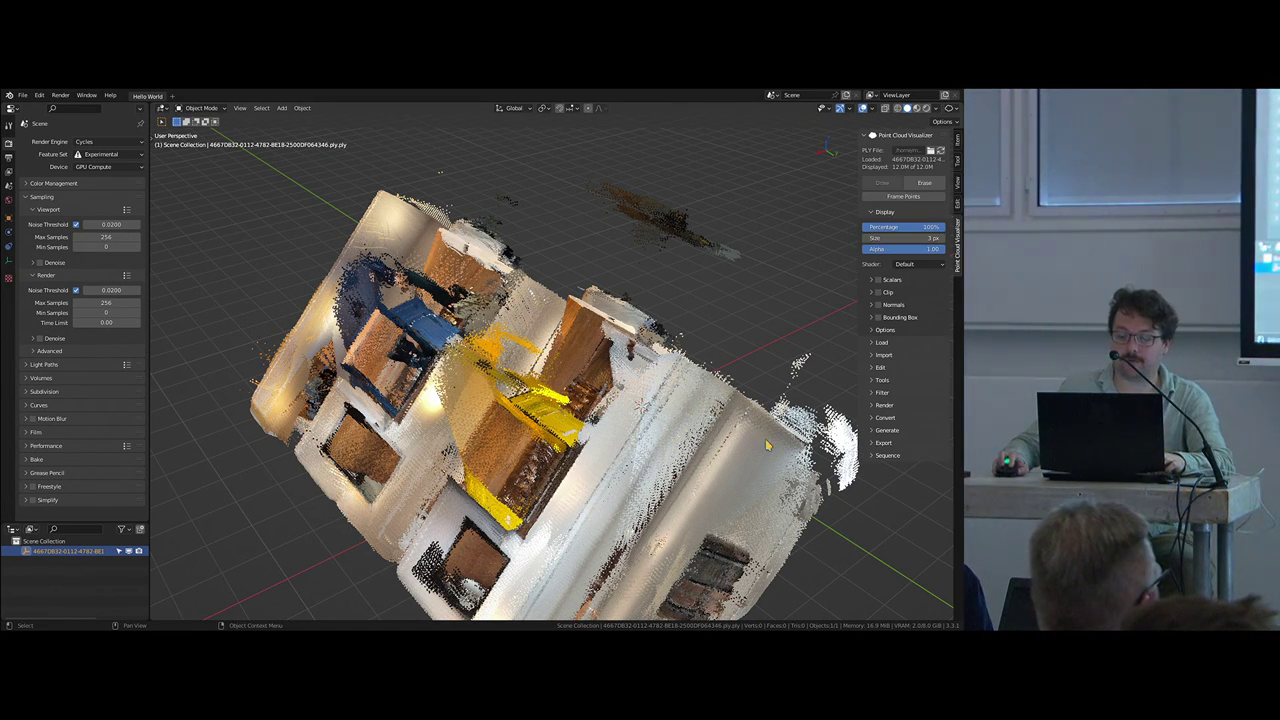
scroll(768, 443, "down", 3)
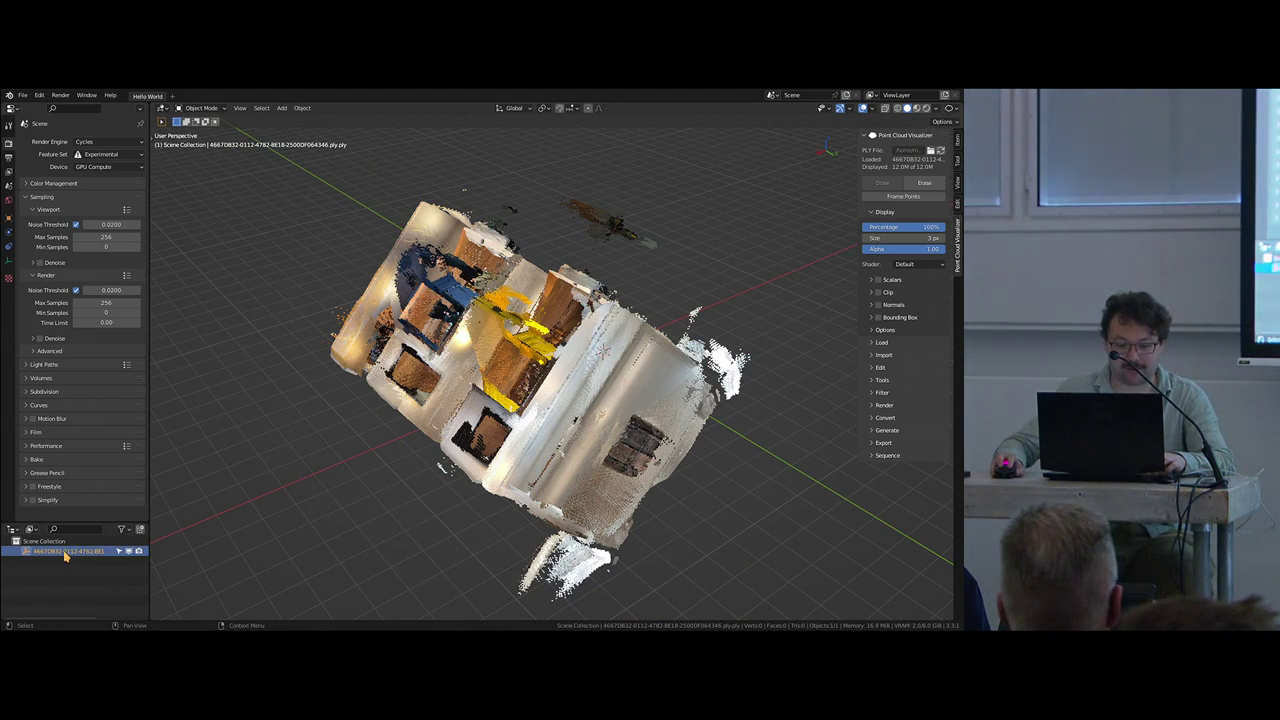
middle_click_drag(517, 441, 541, 221)
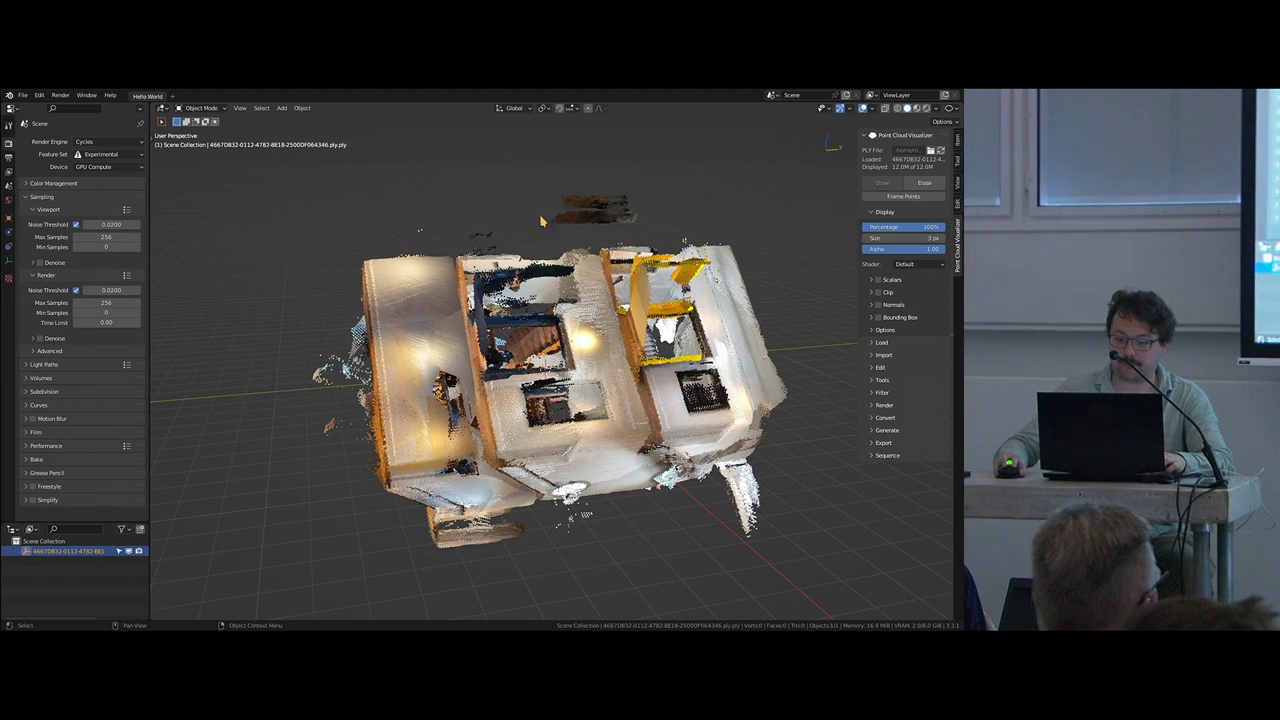
Step: Review the add-on's Filter tools for the point cloud, expanding the Simplify options
left_click(881, 395)
scroll(907, 376, "down", 3)
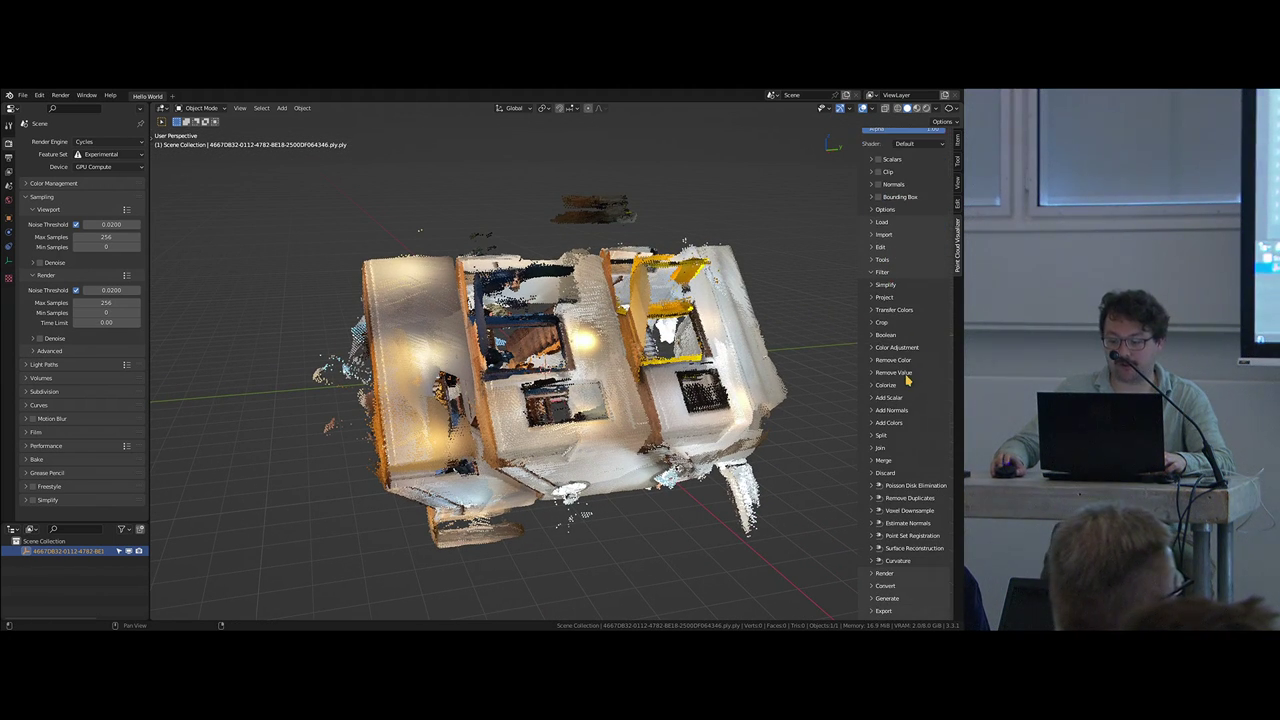
left_click(883, 286)
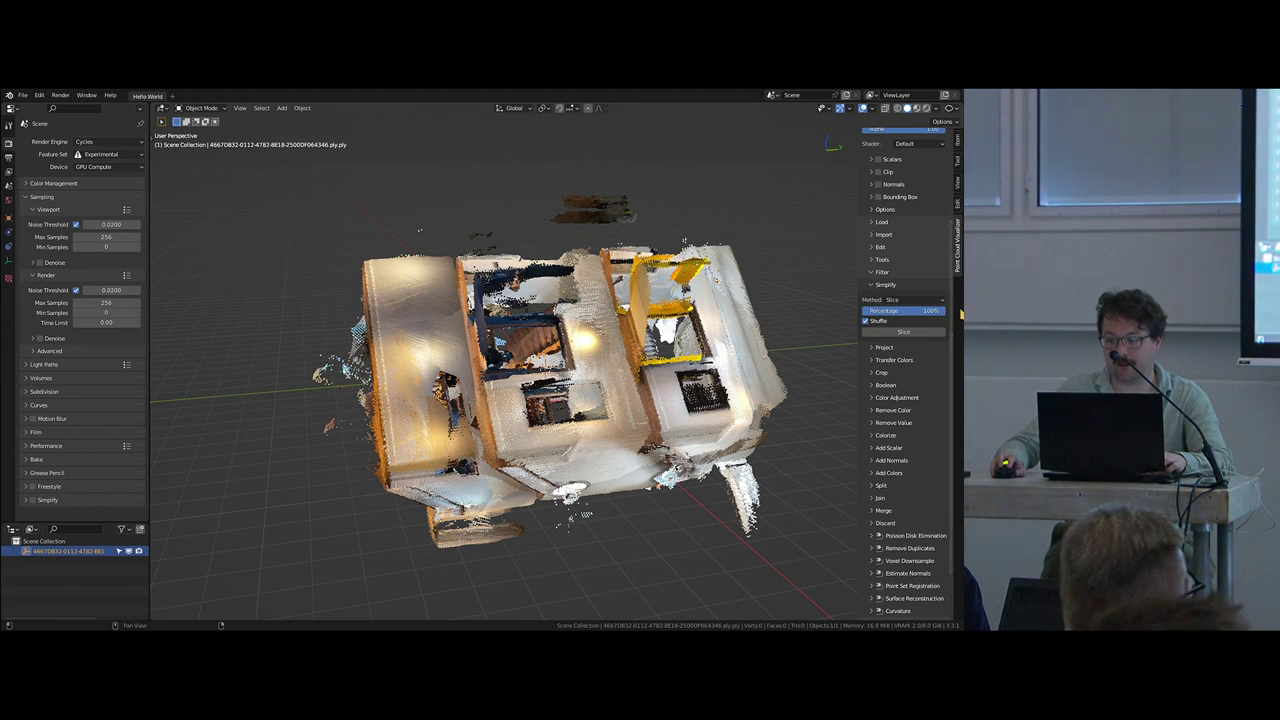
scroll(905, 395, "down", 2)
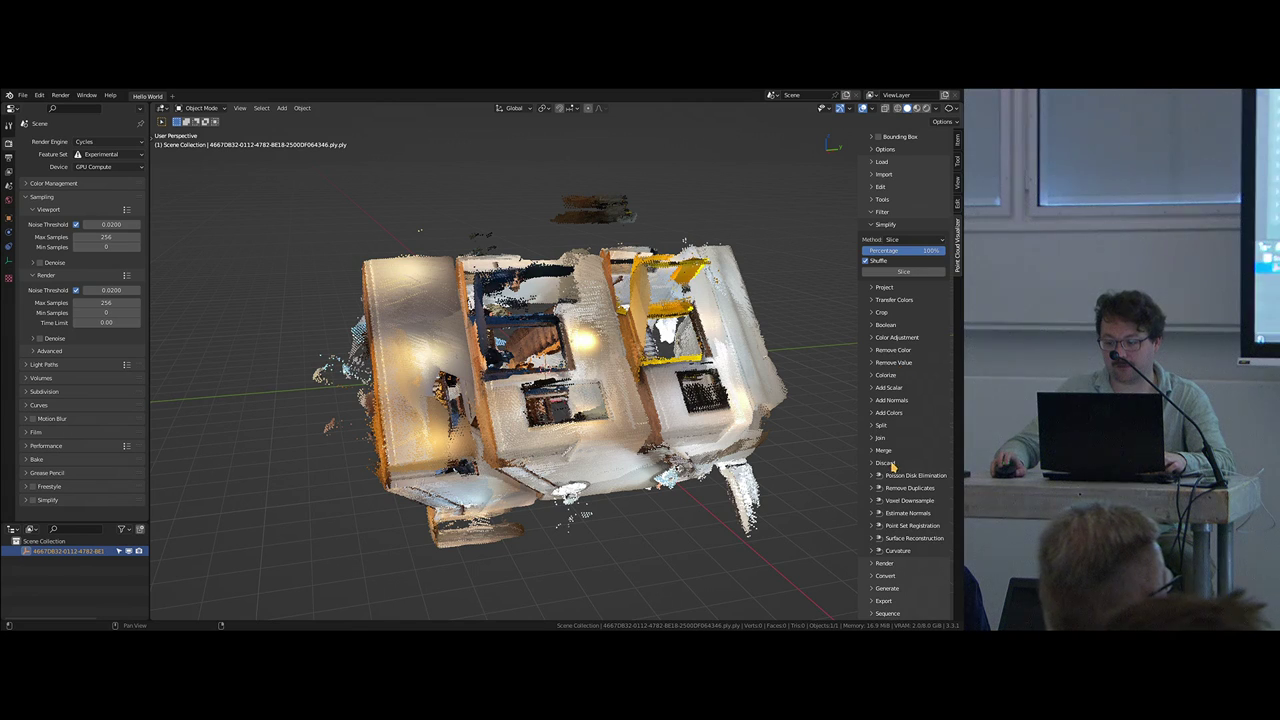
Step: Show the add-on's Convert options and set the conversion type to Points From Mesh (Geometry Nodes)
scroll(891, 466, "up", 3)
middle_click_drag(556, 359, 518, 374)
scroll(910, 461, "down", 2)
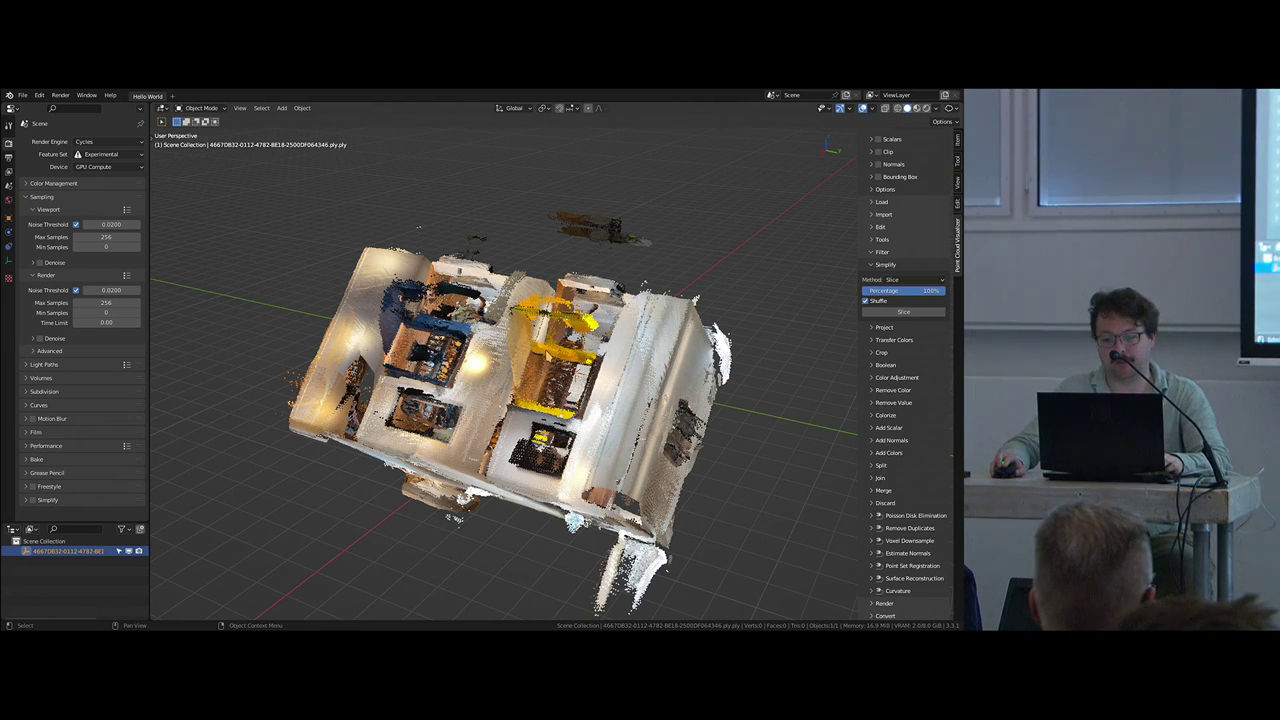
scroll(923, 486, "down", 1)
left_click(886, 576)
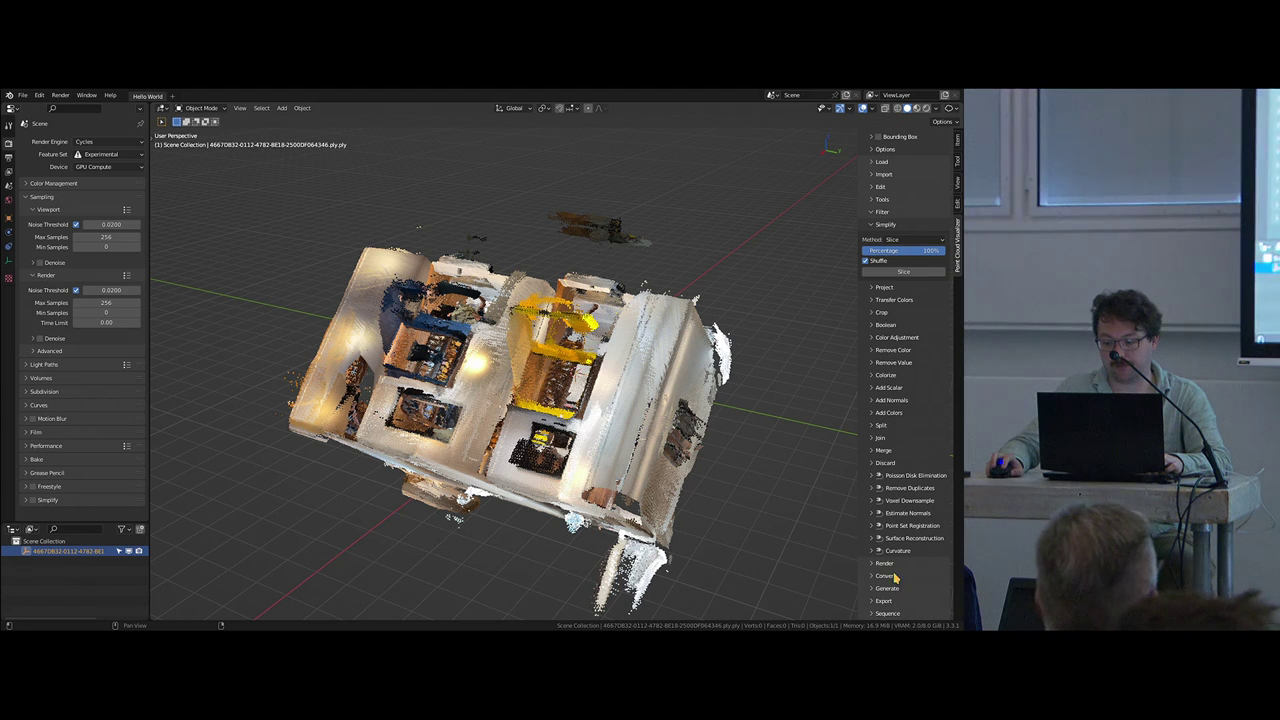
scroll(912, 470, "down", 1)
left_click(933, 540)
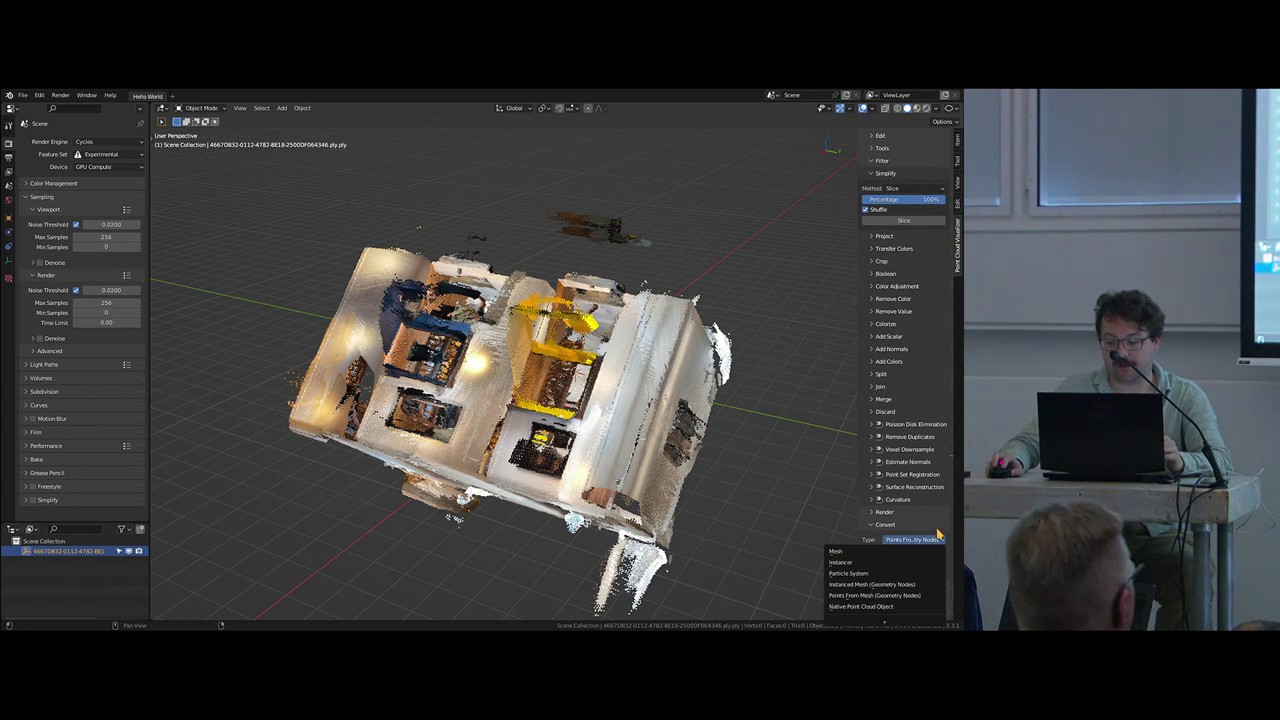
left_click(889, 595)
scroll(519, 414, "down", 2)
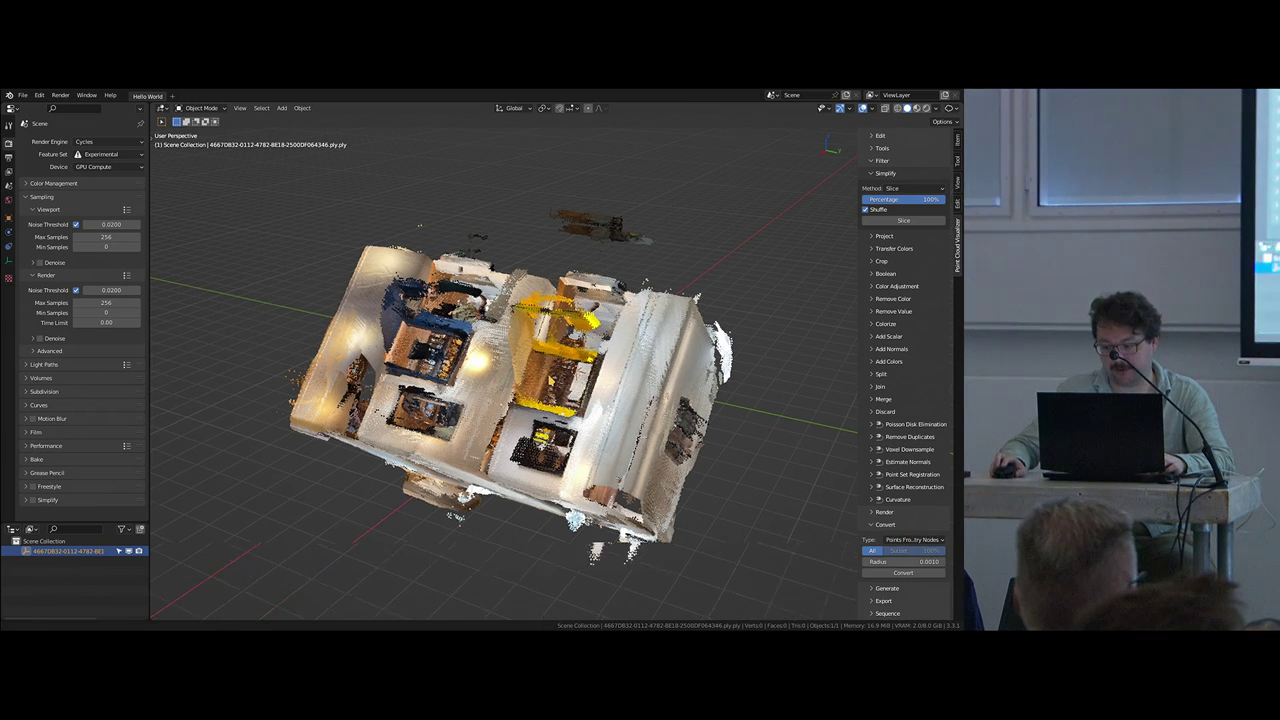
Step: Convert a 2% subset of the stairwell scan to mesh points and show the new object's color attributes
left_click(903, 573)
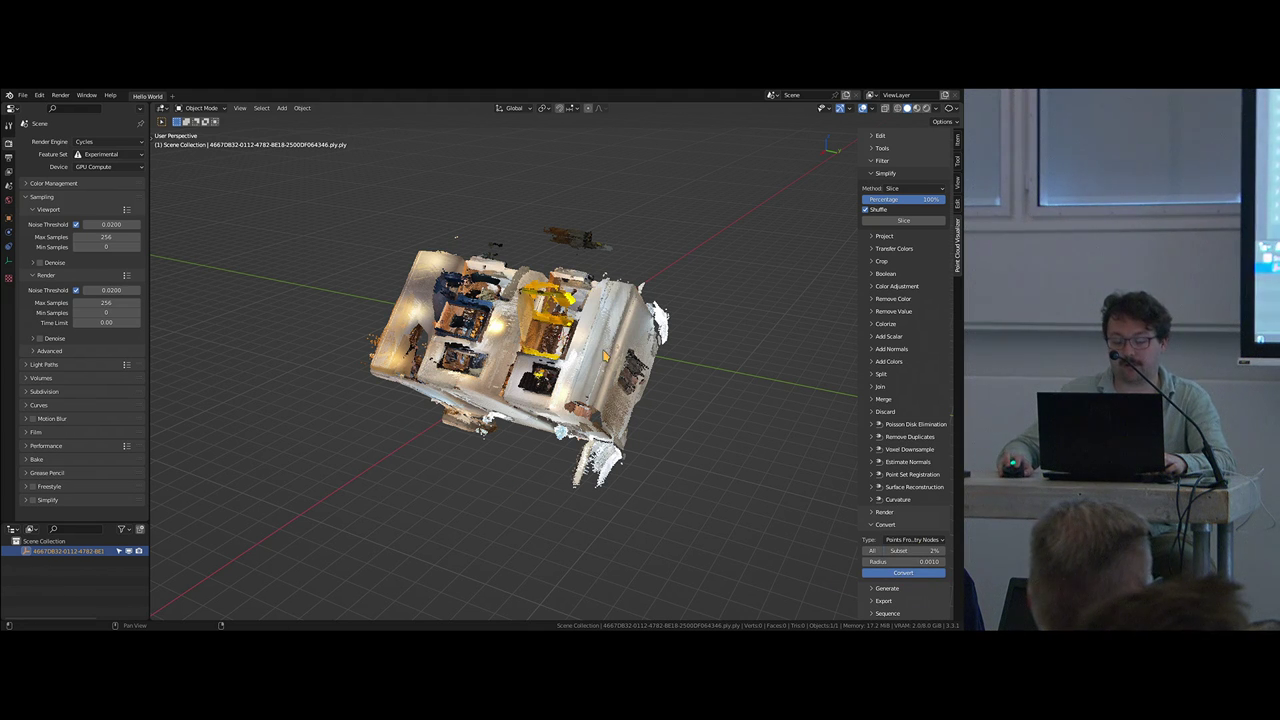
scroll(506, 360, "up", 1)
scroll(468, 391, "up", 3)
middle_click_drag(506, 360, 615, 368, "shift")
scroll(363, 306, "up", 4)
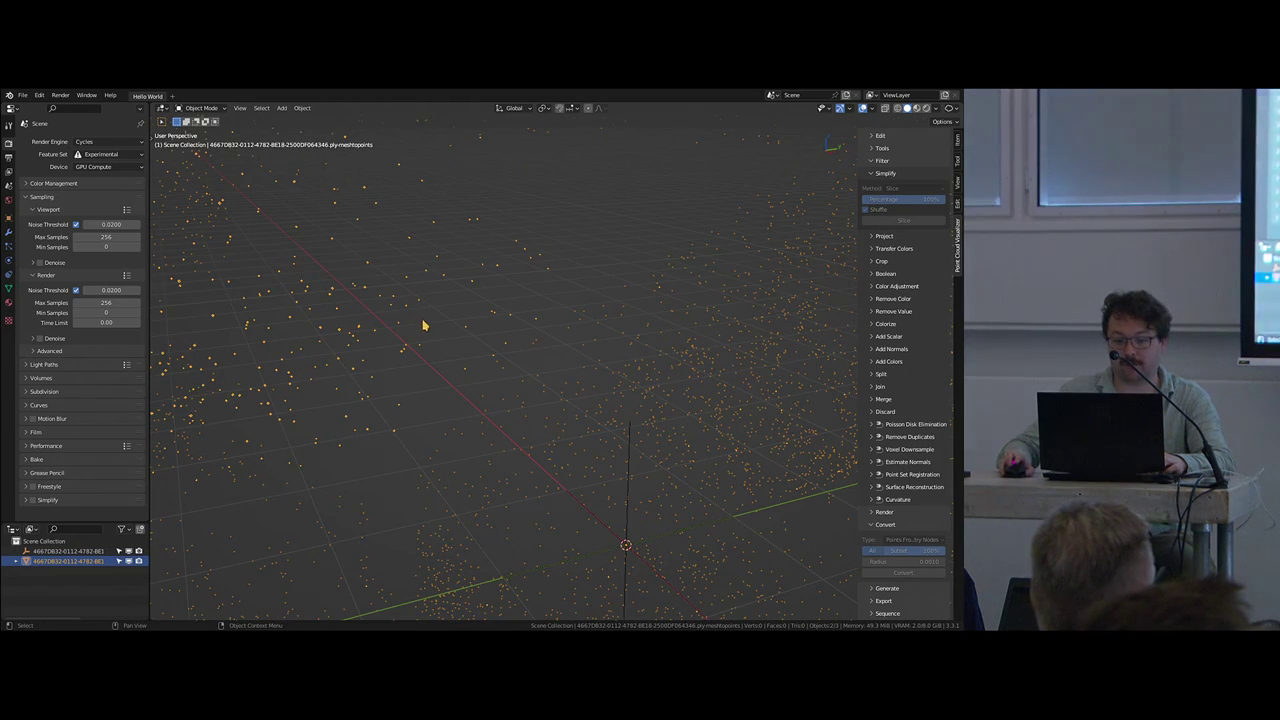
left_click(8, 288)
left_click(49, 307)
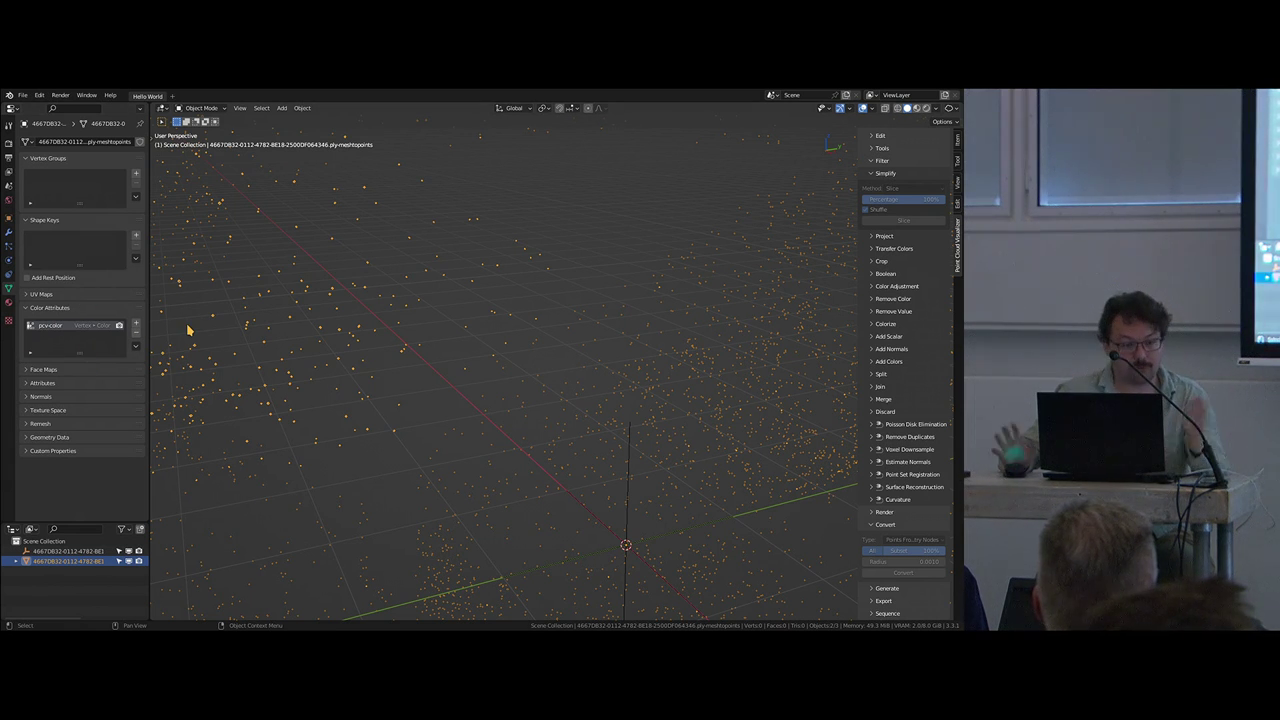
Step: Delete the converted mesh points object and the stairwell scan object from the scene
key("Delete")
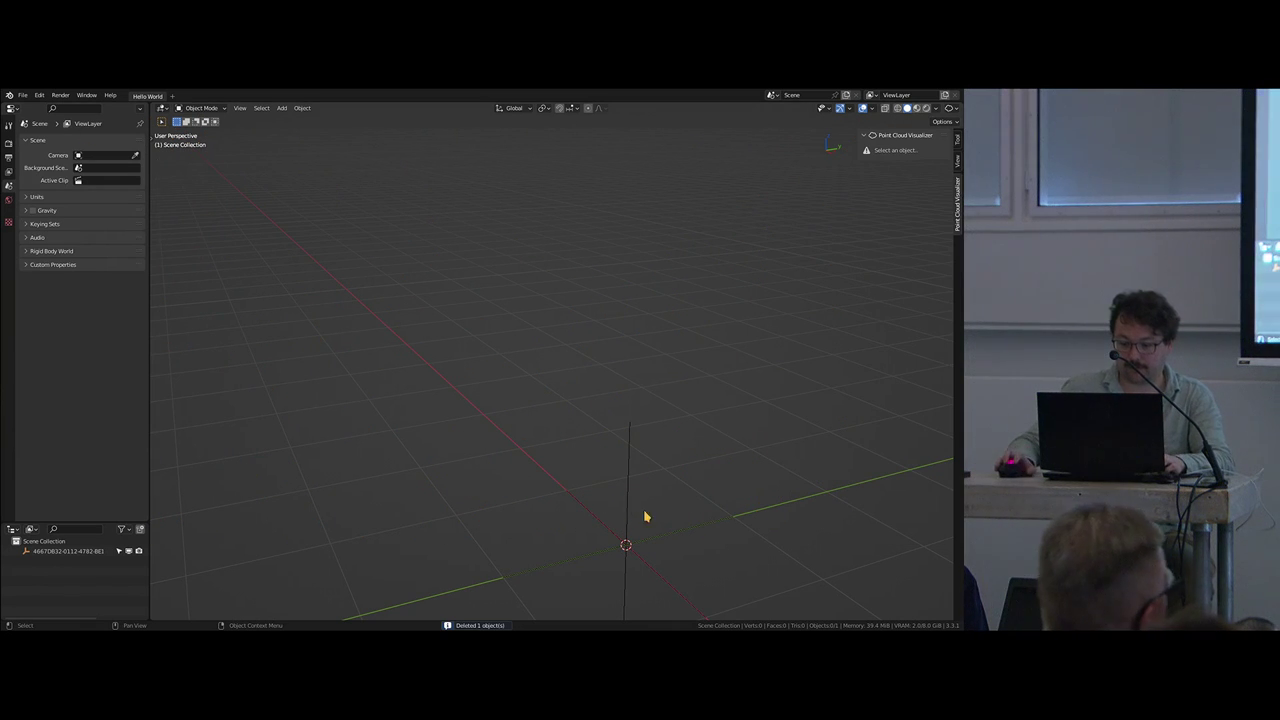
left_click(614, 583)
key("Delete")
Step: Add a Point Cloud Visualizer object that loads stairs_2M.ply from the bcon folder
key("shift+a")
key("shift+a")
left_click(530, 463)
key("shift+a")
left_click(486, 450)
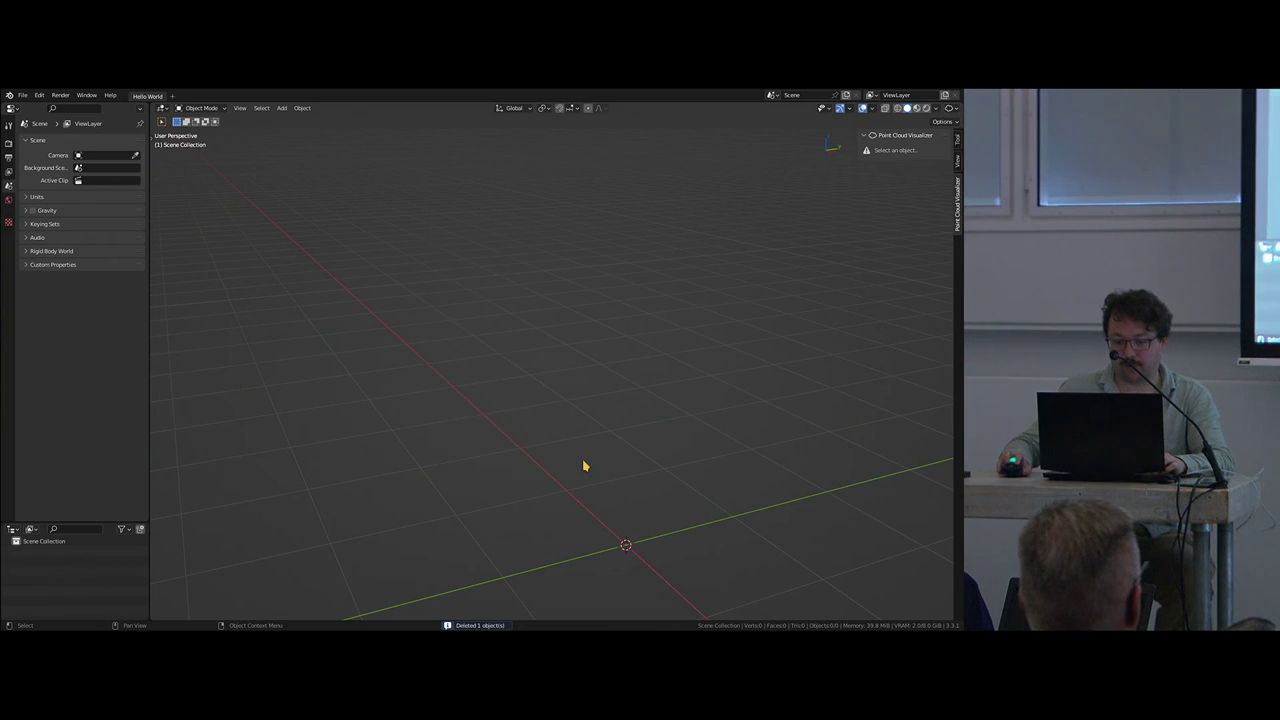
left_click(437, 301)
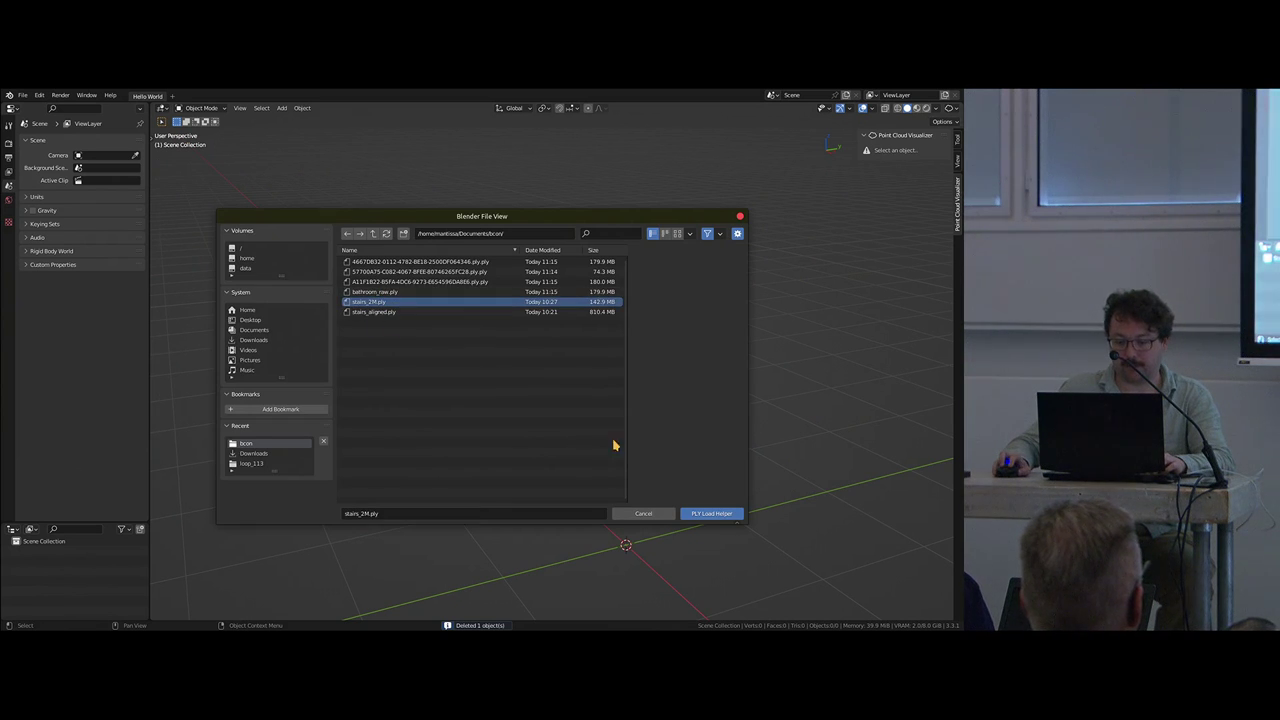
left_click(711, 513)
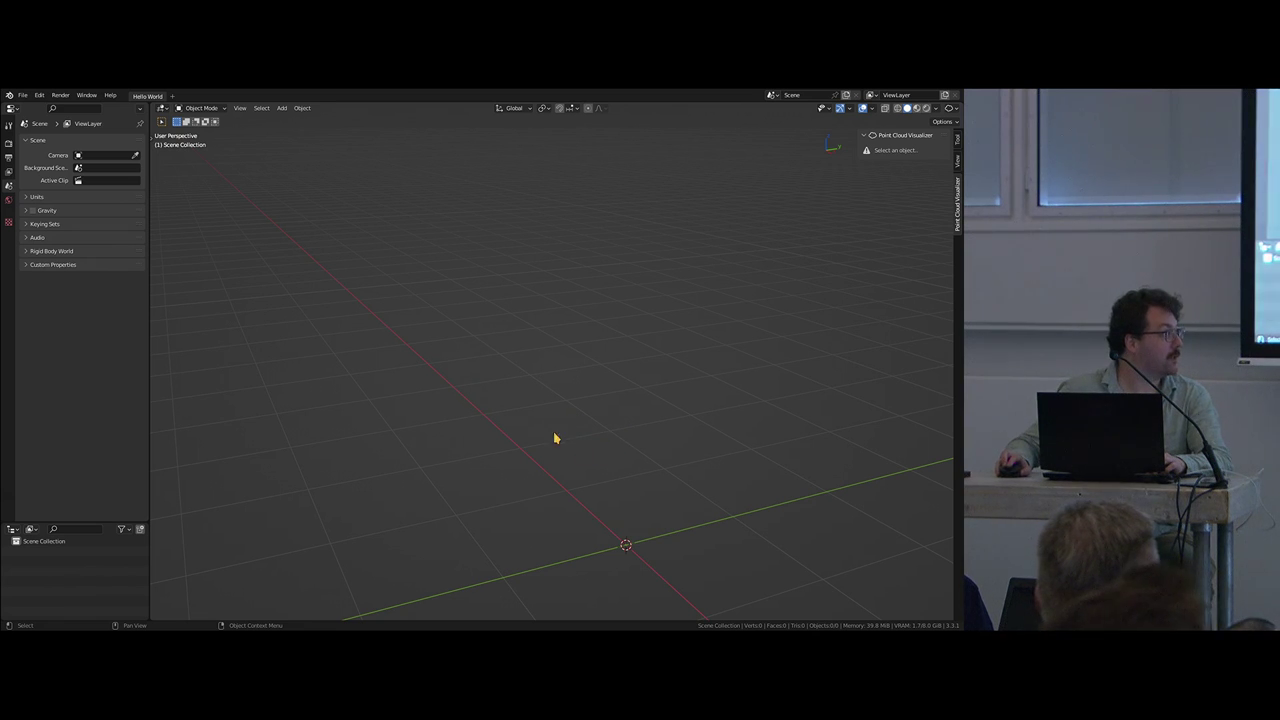
key("ctrl+z")
scroll(549, 420, "up", 1)
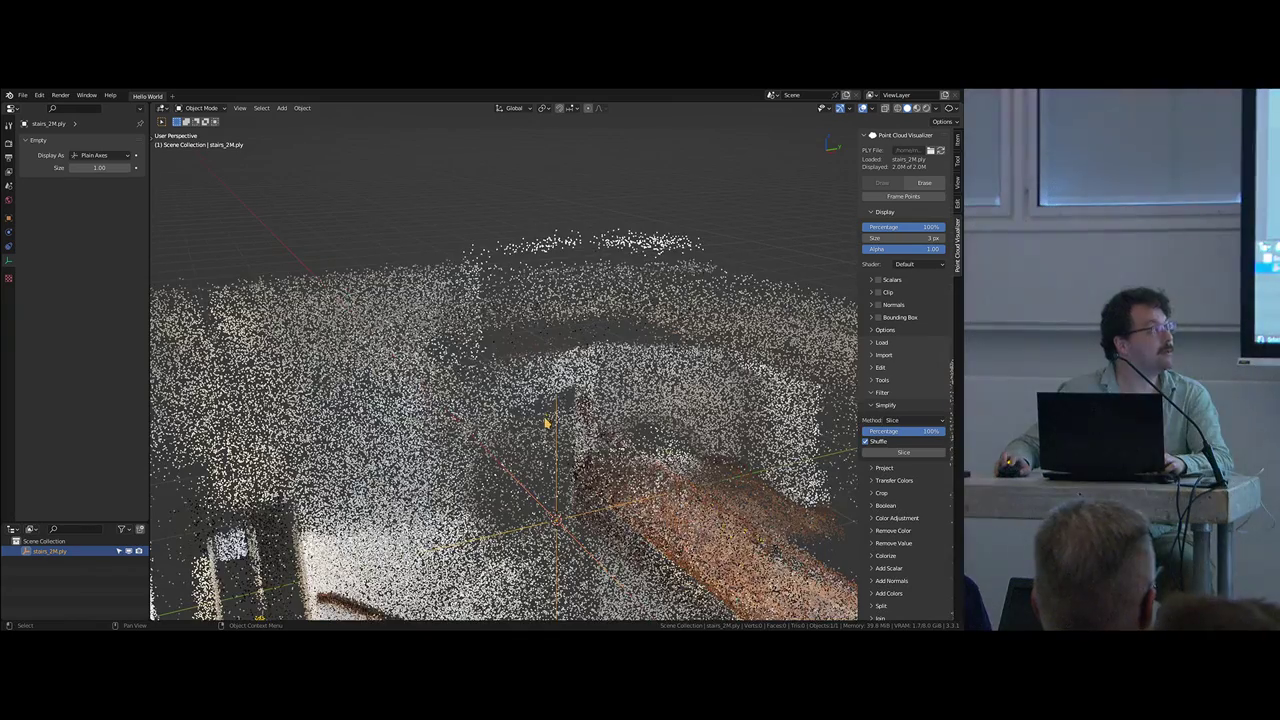
Step: Examine the loaded stairs_2M point cloud from several angles, including its interior and the stacked floors
scroll(555, 440, "down", 3)
middle_click_drag(565, 465, 443, 222)
middle_click_drag(616, 325, 545, 470)
scroll(543, 321, "up", 2)
middle_click_drag(543, 321, 543, 255)
scroll(543, 300, "down", 5)
middle_click_drag(405, 425, 350, 348)
middle_click_drag(520, 330, 460, 560, "shift")
scroll(486, 384, "up", 1)
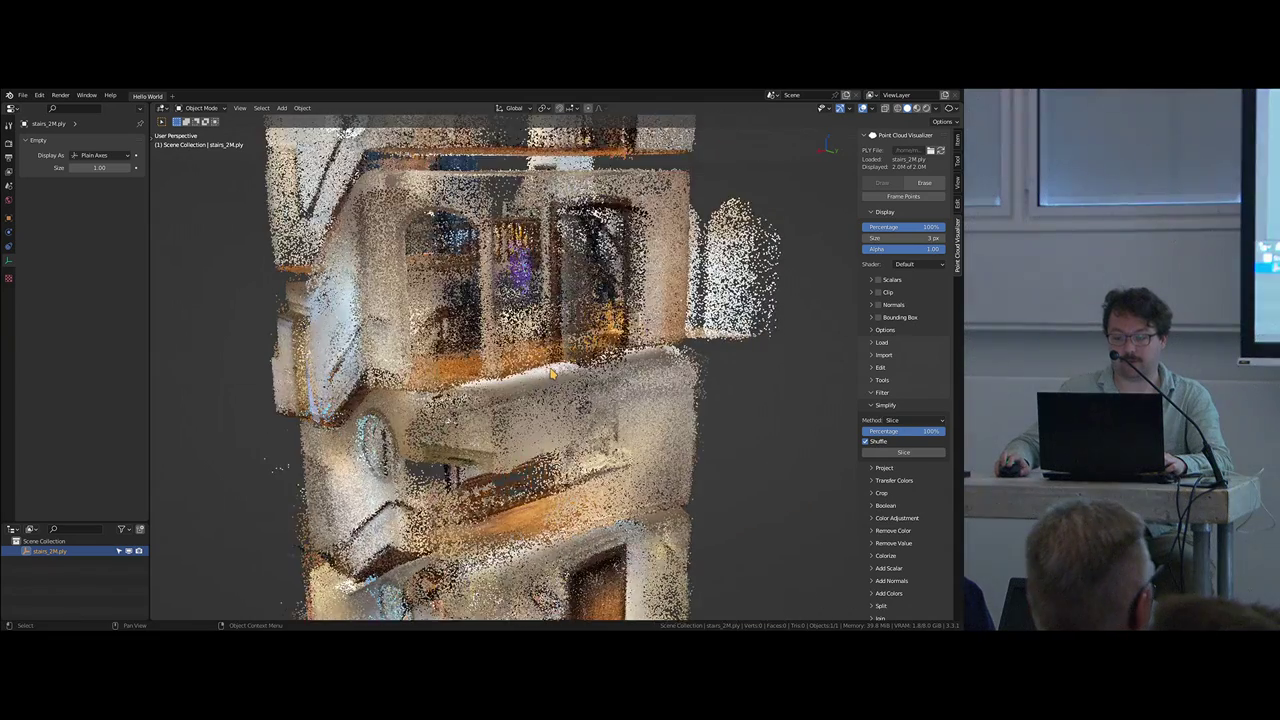
Step: Convert all points of the stairs_2M cloud to mesh points and hide the original scan object in viewports and renders
scroll(460, 540, "down", 1)
scroll(880, 507, "down", 6)
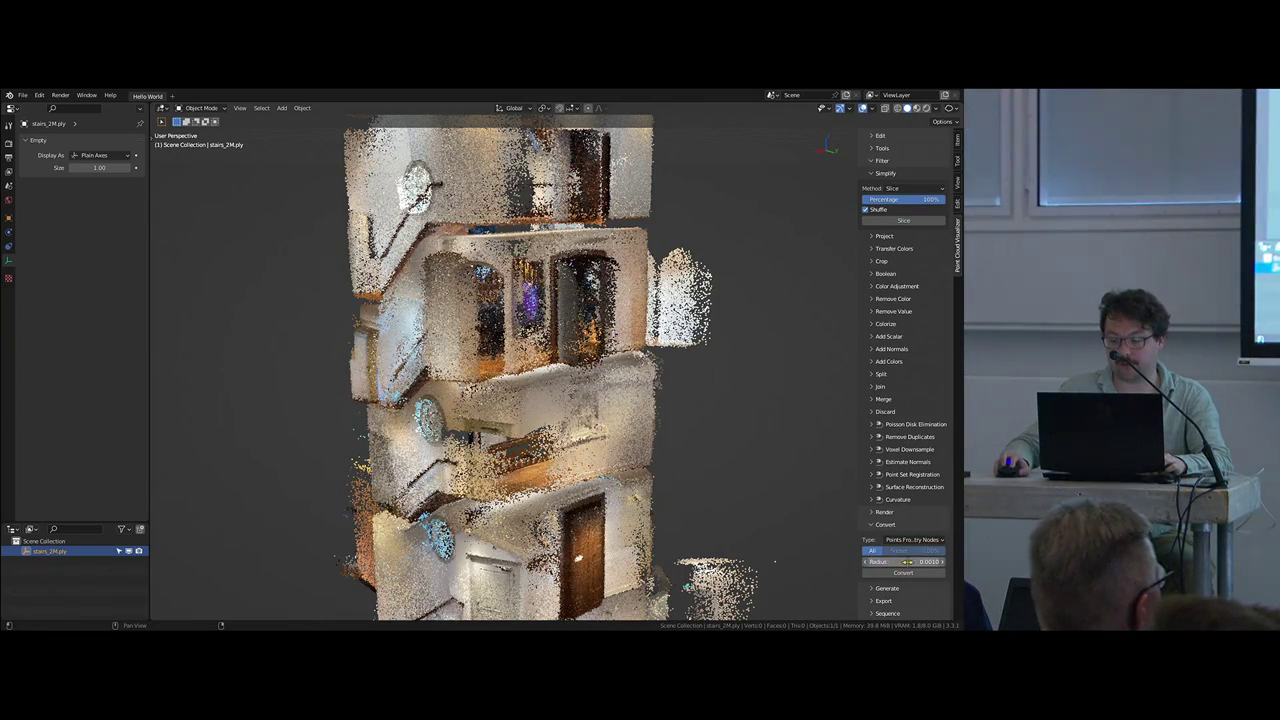
middle_click_drag(540, 280, 515, 470, "shift")
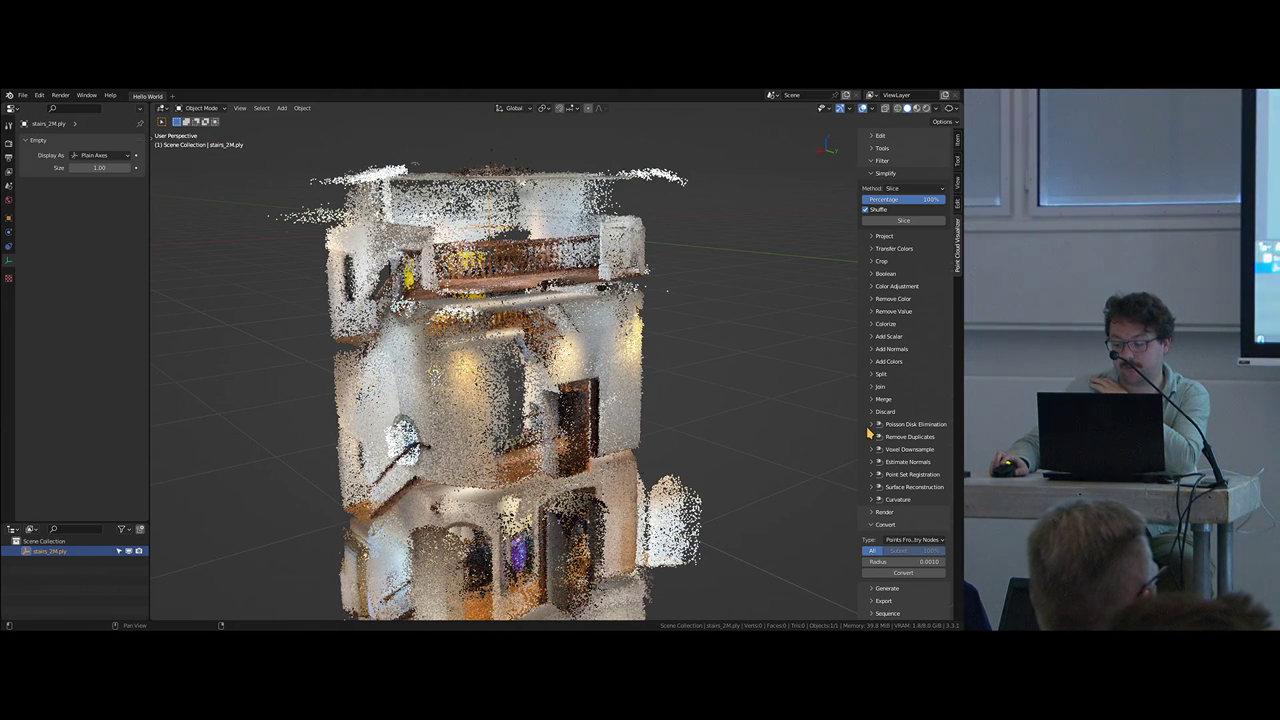
left_click(909, 575)
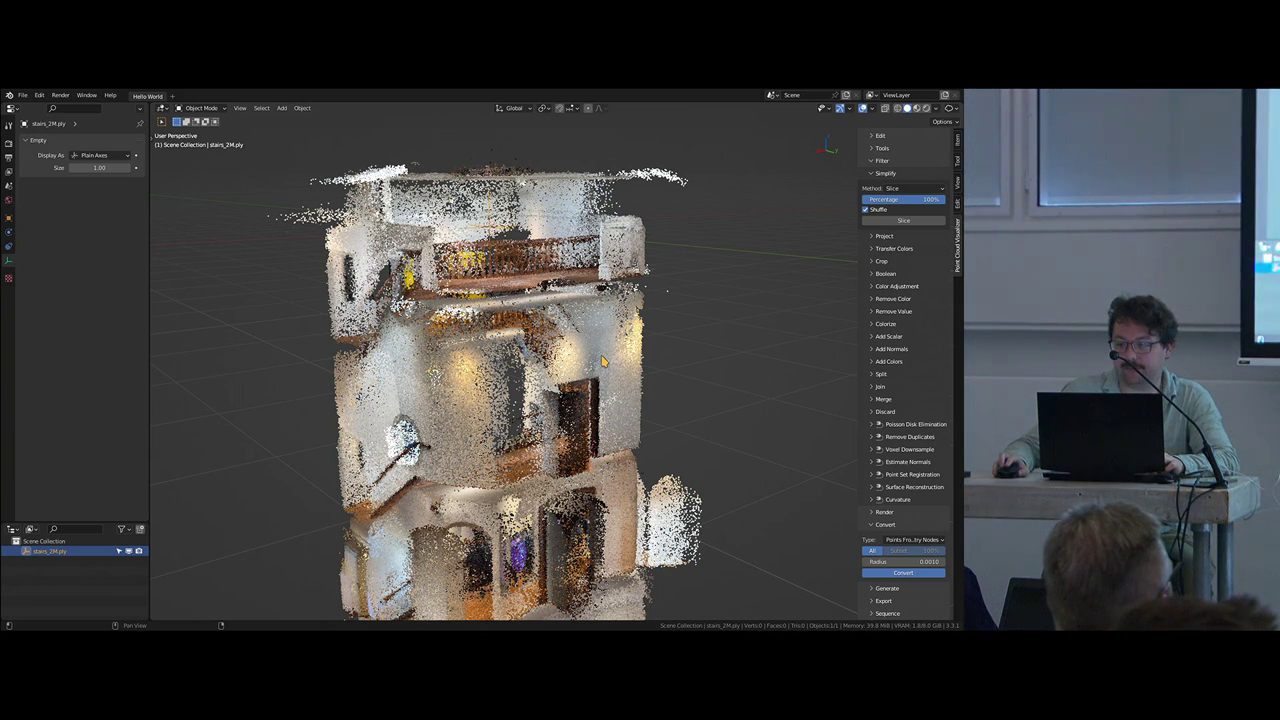
middle_click_drag(550, 362, 370, 492)
left_click_drag(118, 551, 139, 551)
Step: Enter Edit Mode on the converted stairs points and show the top of the tower in front view
middle_click_drag(480, 612, 453, 510, "shift")
key("Tab")
middle_click_drag(553, 462, 596, 429)
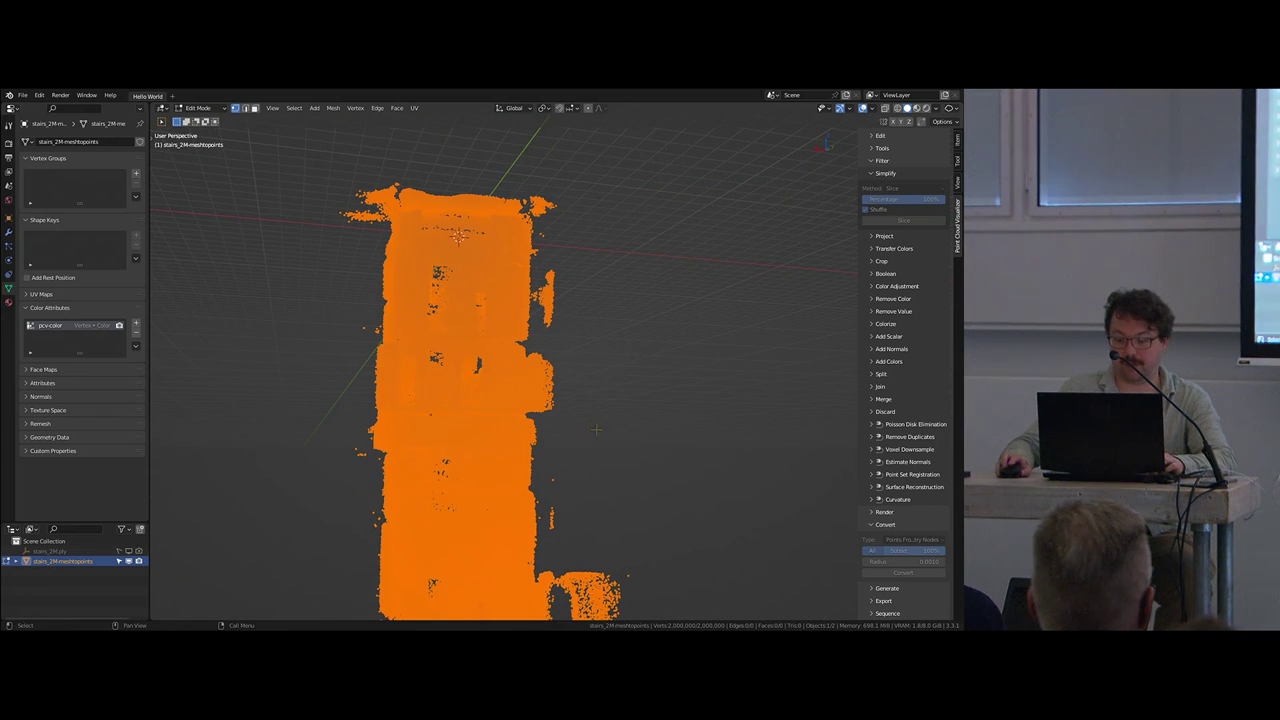
key("KP_1")
middle_click_drag(398, 200, 395, 252, "shift")
scroll(395, 252, "up", 3)
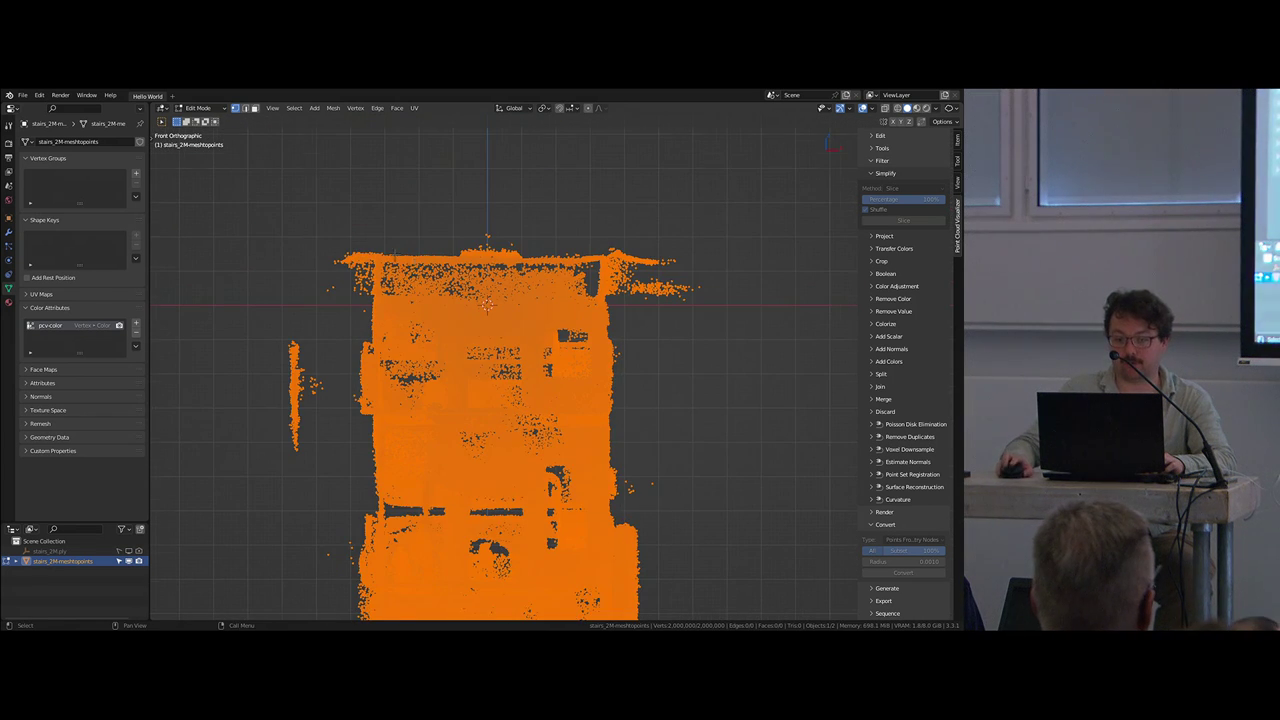
Step: Try to delete the strip of ceiling vertices along the top of the tower
left_click_drag(304, 214, 766, 282)
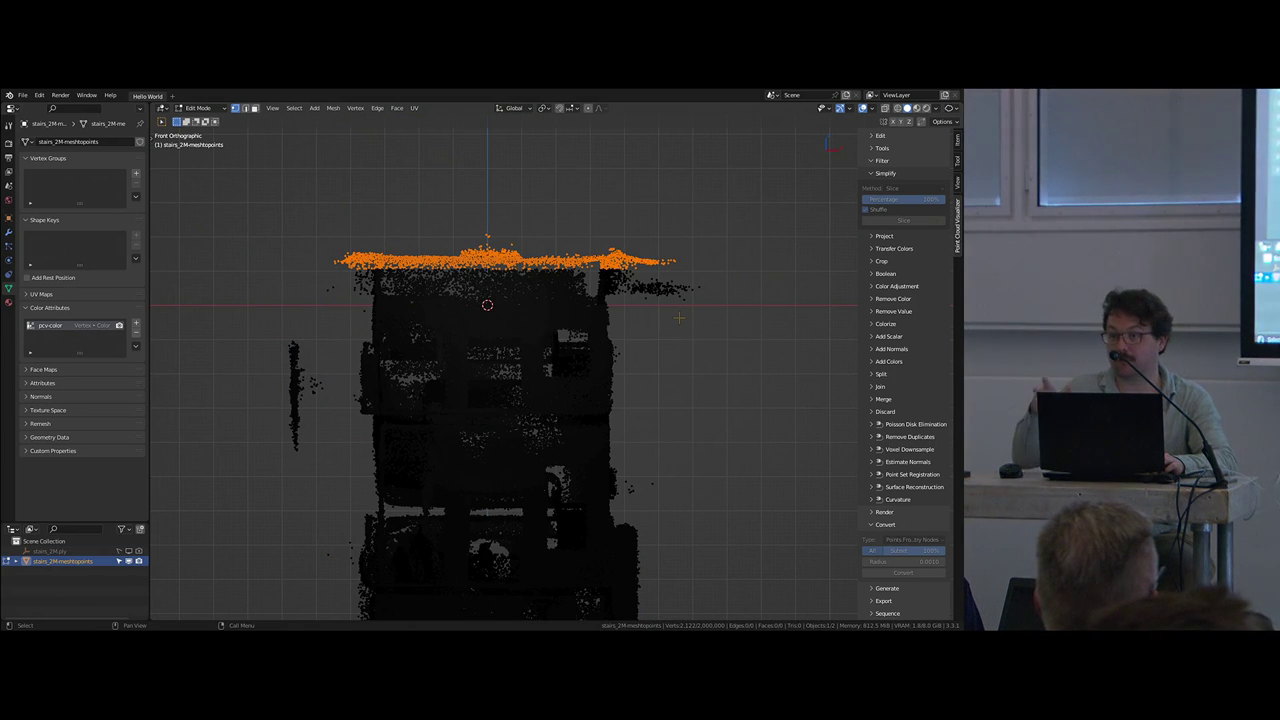
key("x")
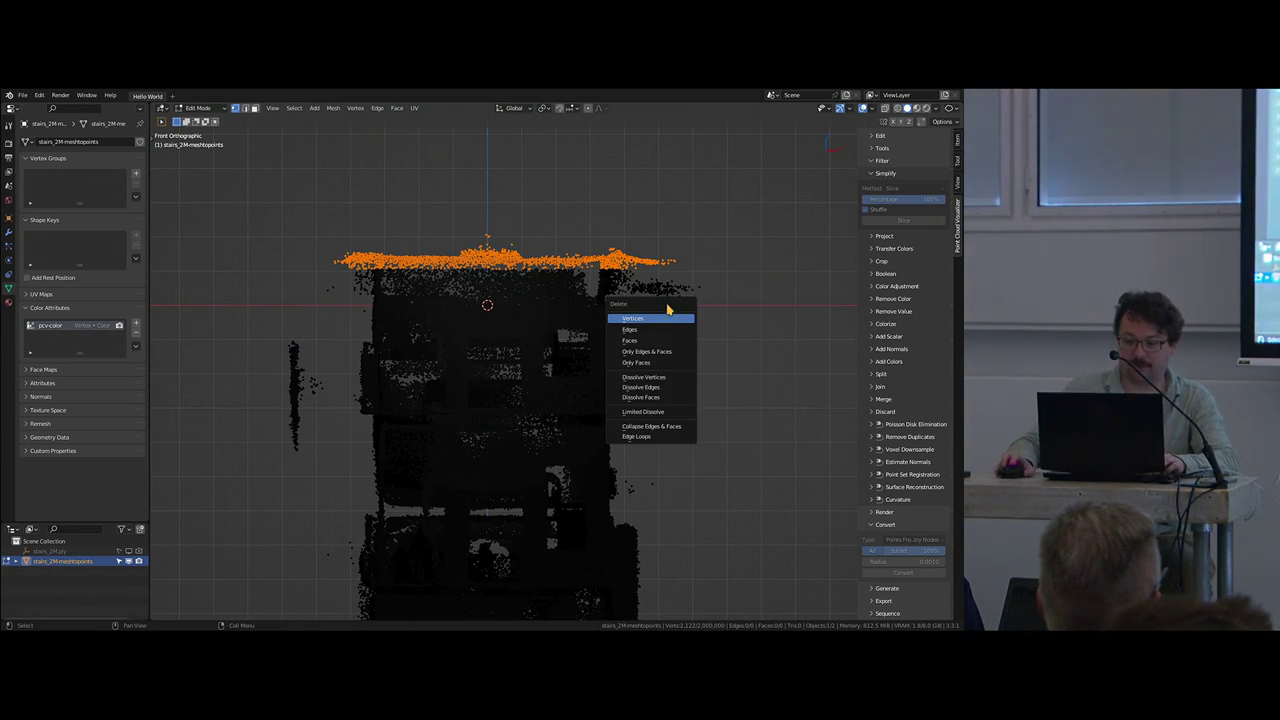
key("Return")
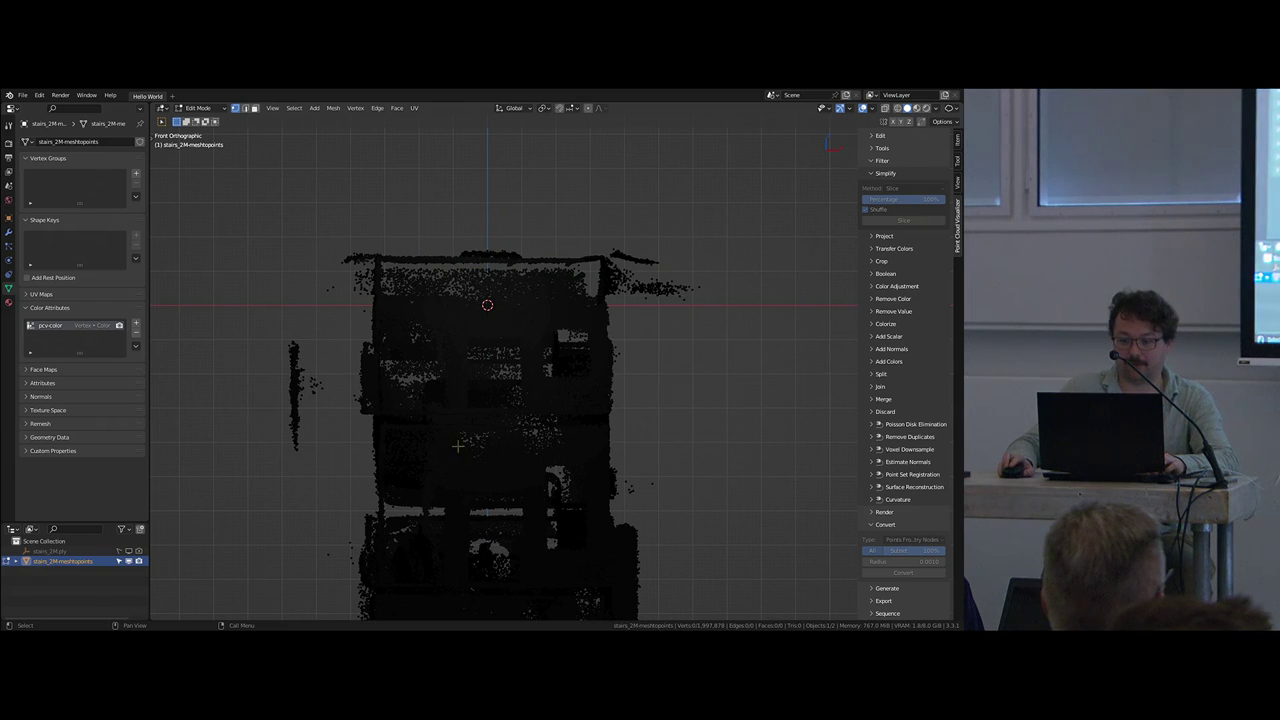
key("ctrl+z")
scroll(400, 330, "down", 1)
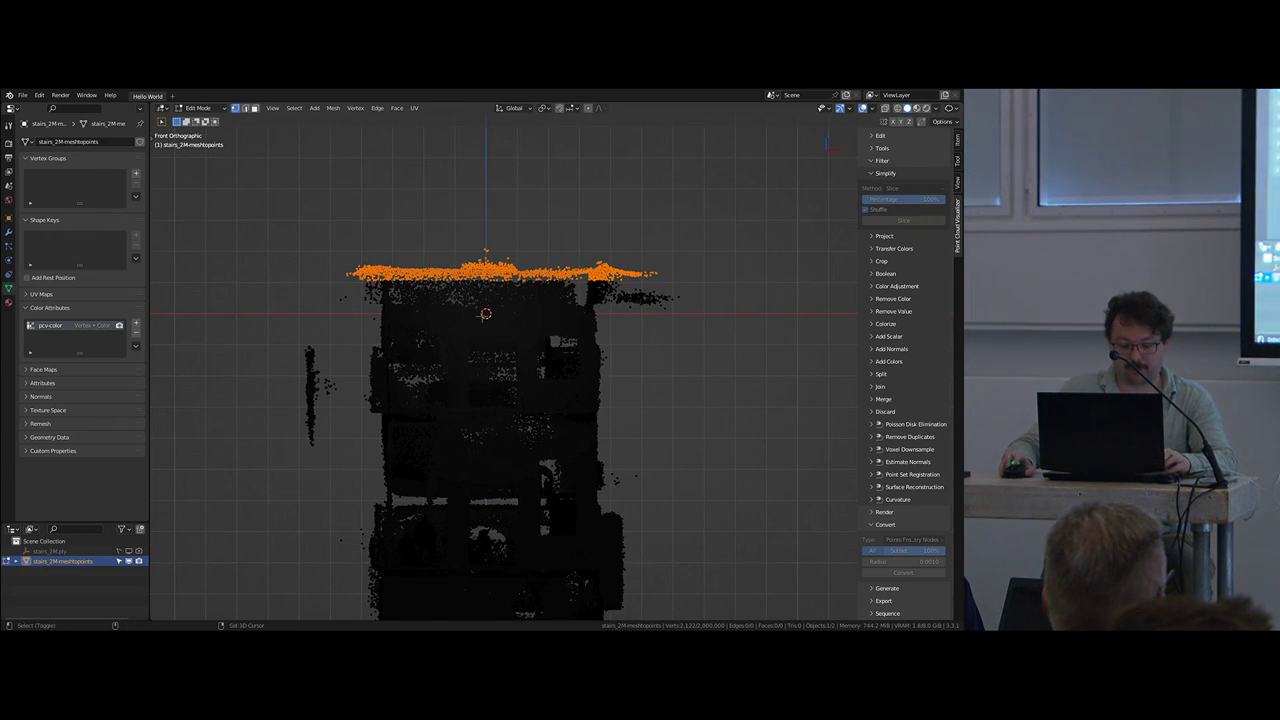
Step: Box-select the ceiling vertices across the tower's top edge and delete them
key("b")
left_click_drag(326, 230, 700, 282)
key("x")
Step: Box-select the floor vertices along the tower's base and delete them
middle_click_drag(468, 448, 497, 215, "shift")
scroll(545, 400, "down", 3)
scroll(586, 503, "up", 2)
key("b")
mouse_move(690, 523)
left_mouse_down()
mouse_move(288, 403)
mouse_move(278, 422)
left_mouse_up()
key("x")
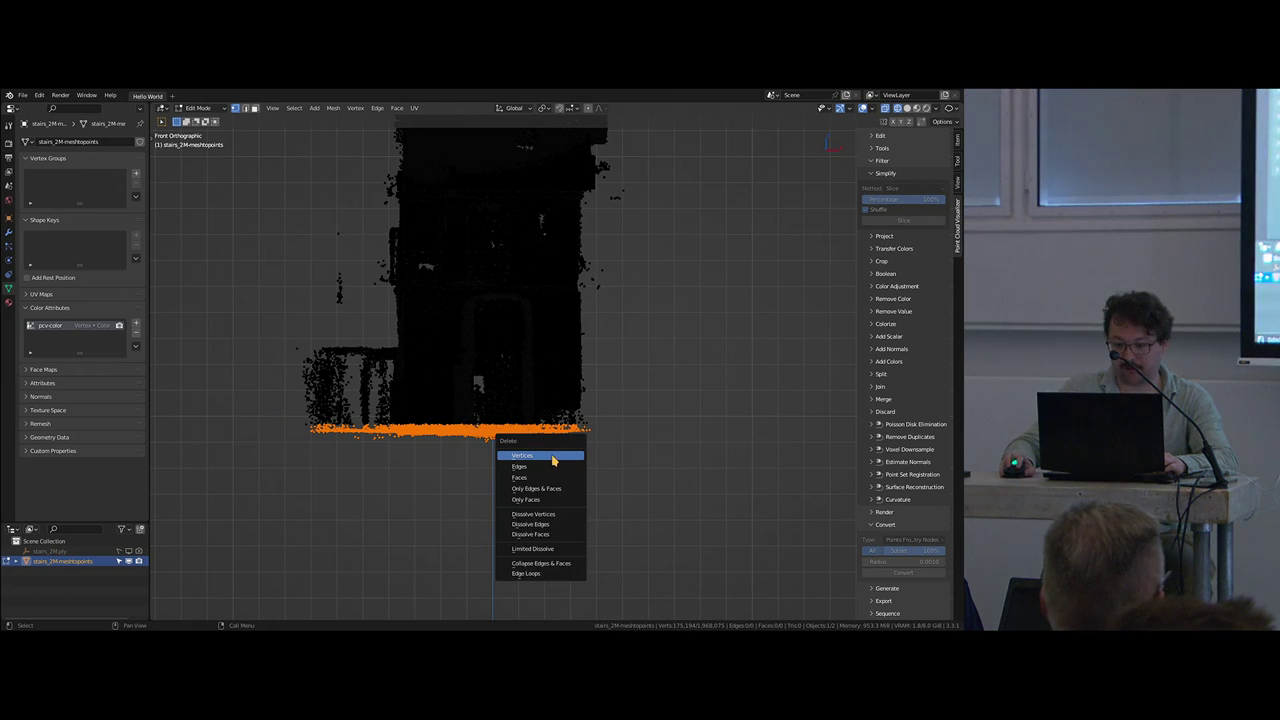
key("Return")
Step: Return the trimmed stairs points to Object Mode and hide the viewport sidebar
scroll(526, 383, "down", 3)
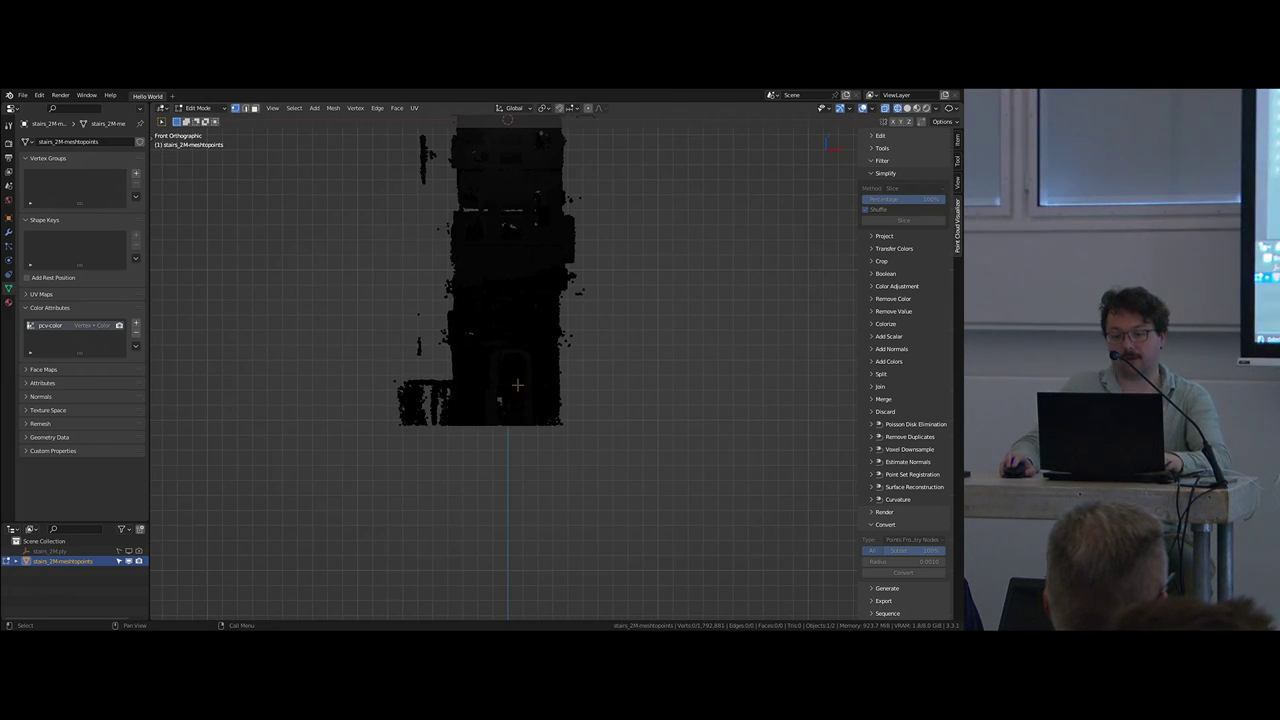
scroll(526, 384, "down", 2)
middle_click_drag(526, 384, 520, 322)
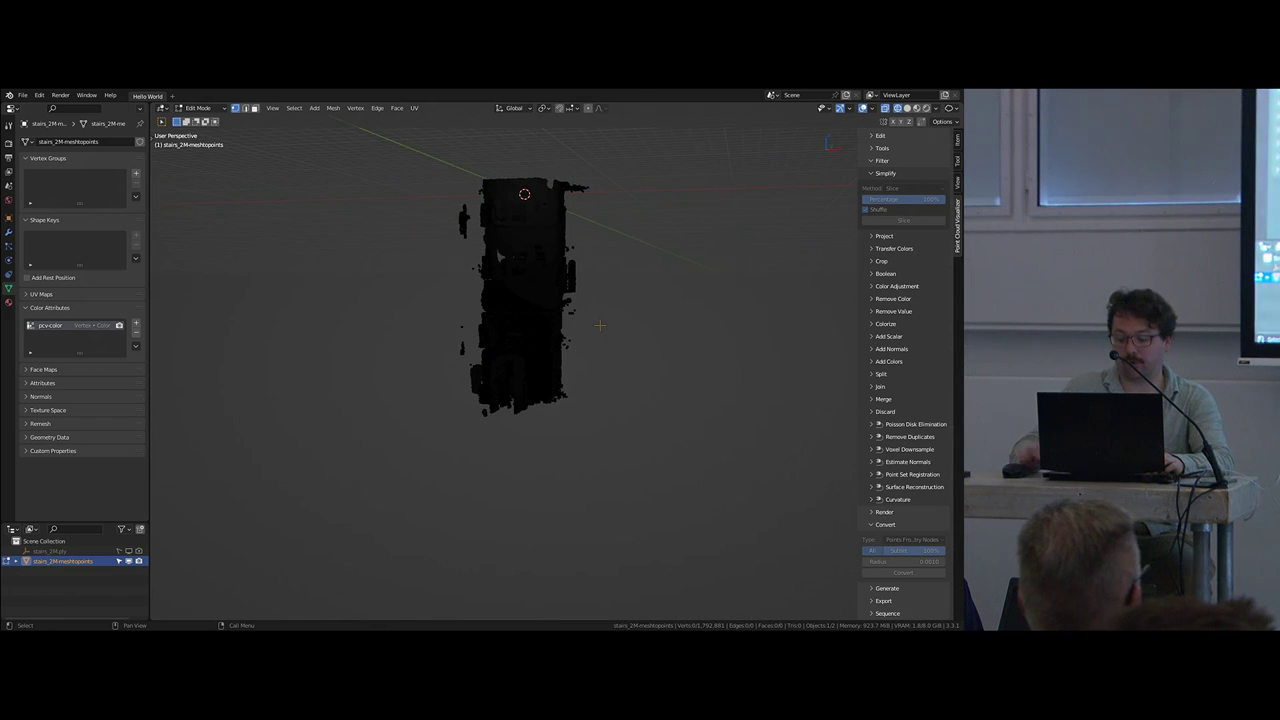
key("KP_1")
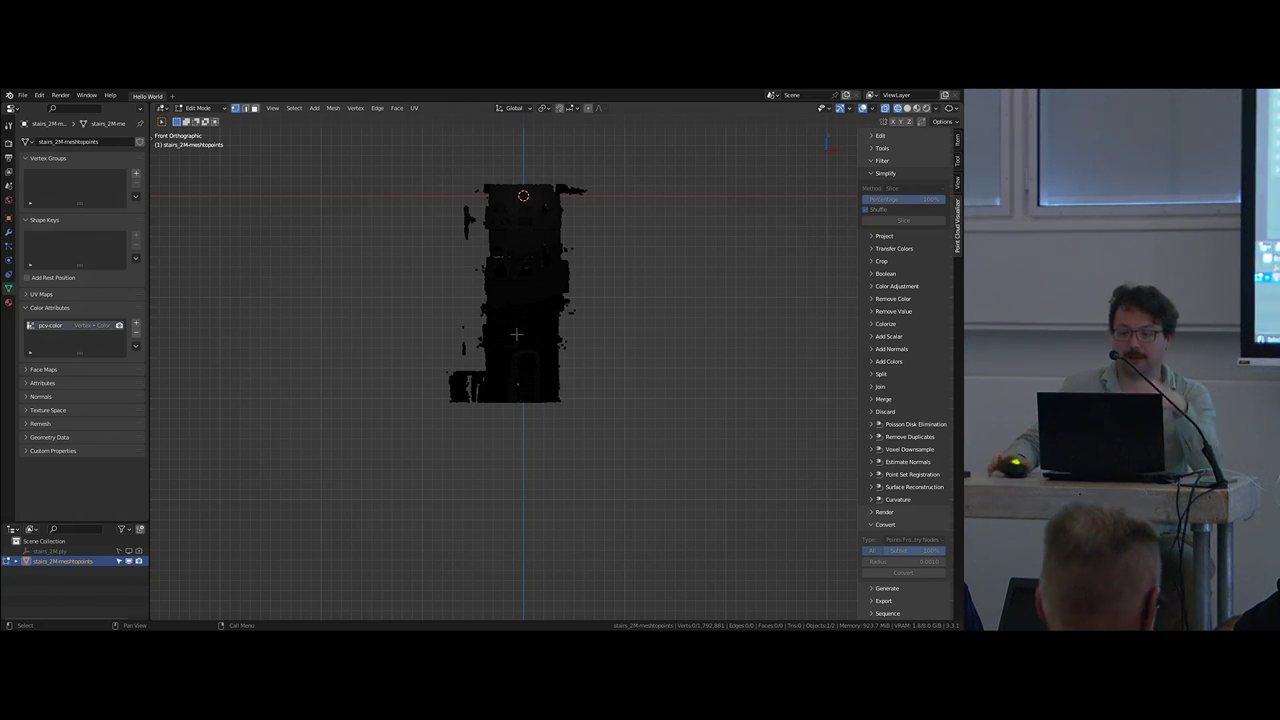
key("Tab")
mouse_move(573, 307)
middle_mouse_down()
mouse_move(486, 321)
mouse_move(586, 291)
mouse_move(575, 303)
middle_mouse_up()
key("n")
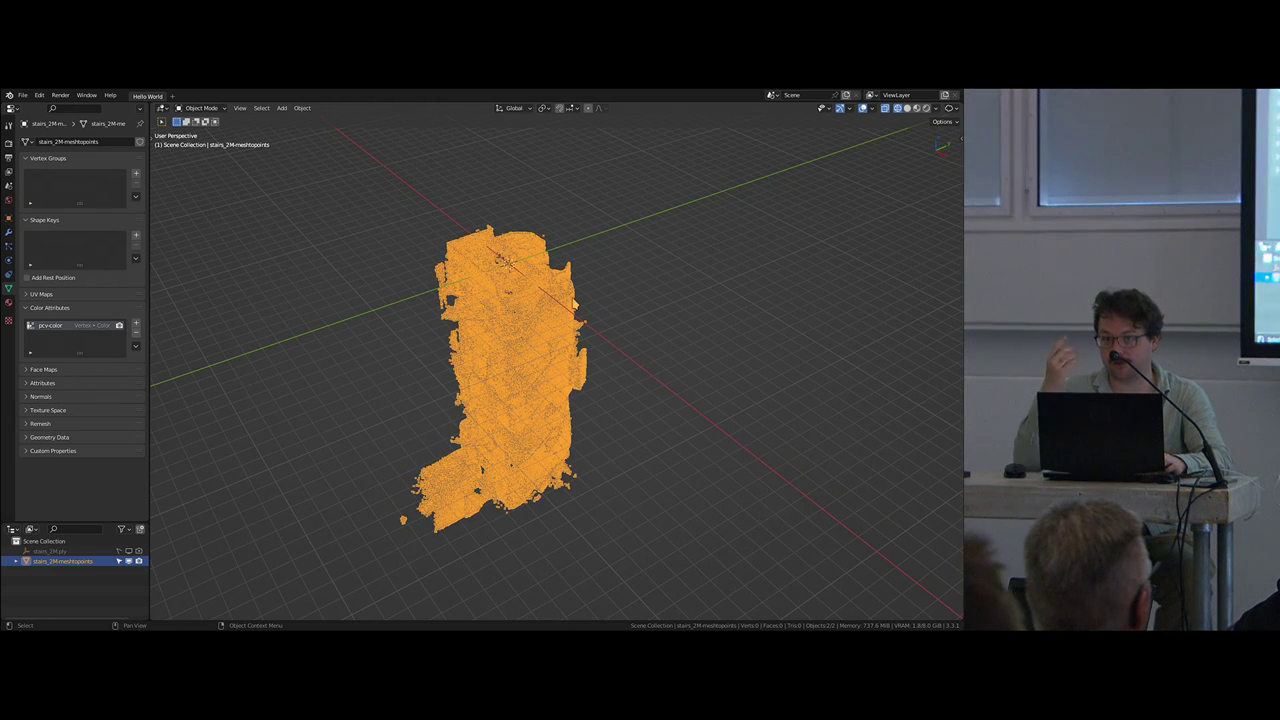
middle_click_drag(487, 388, 483, 362, "shift")
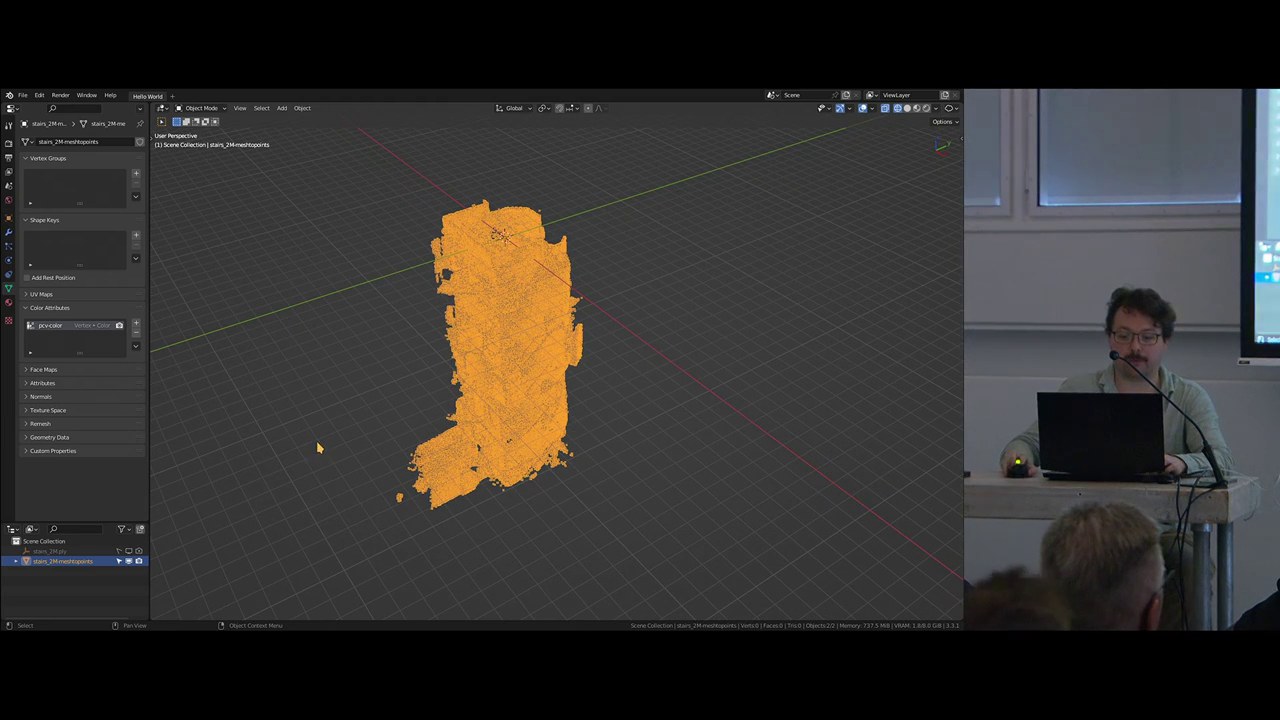
Step: Split the 3D viewport into two stacked views and set the upper one to rendered shading with overlays hidden
left_click_drag(152, 620, 220, 459)
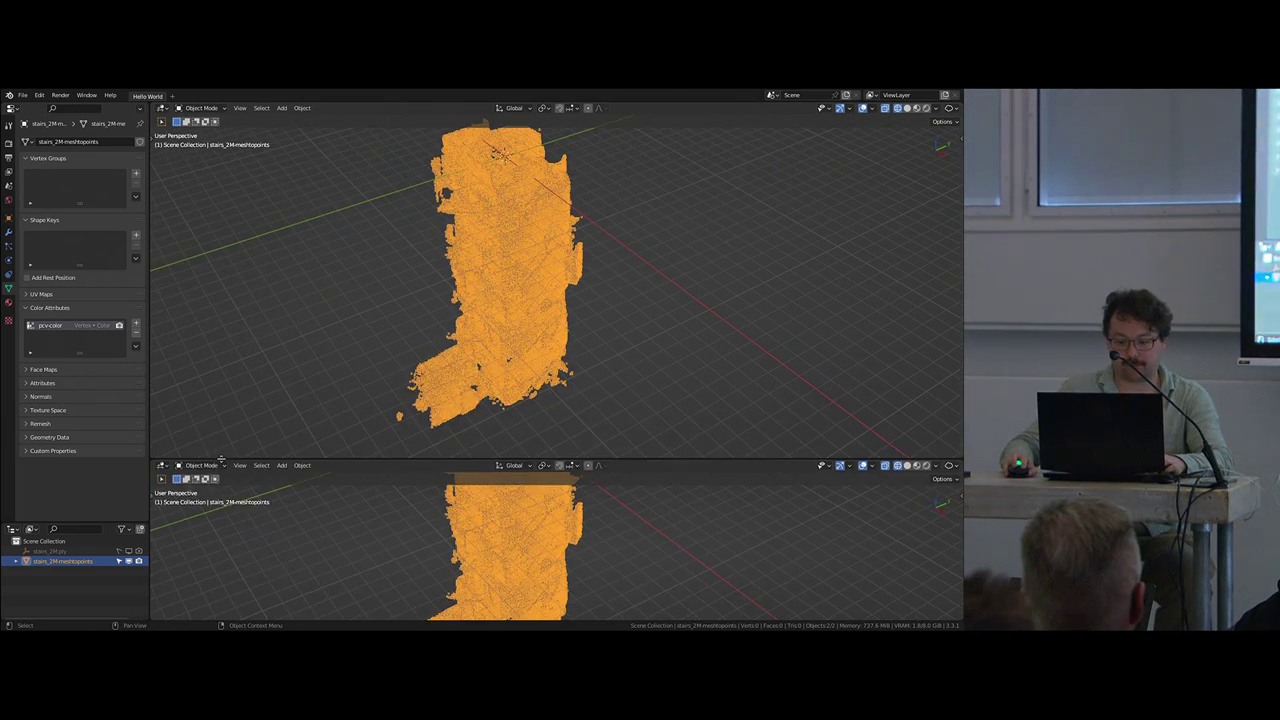
middle_click_drag(591, 326, 611, 354, "shift")
key("z")
left_click(537, 272)
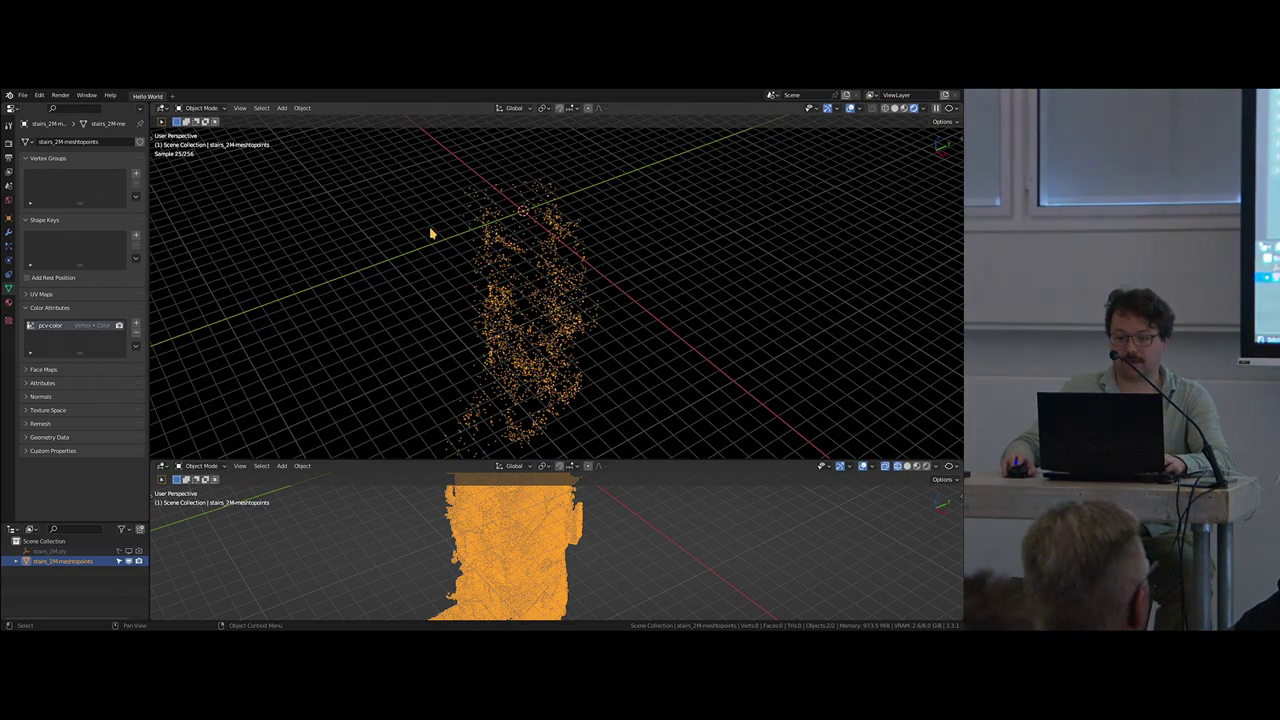
key("shift+alt+s")
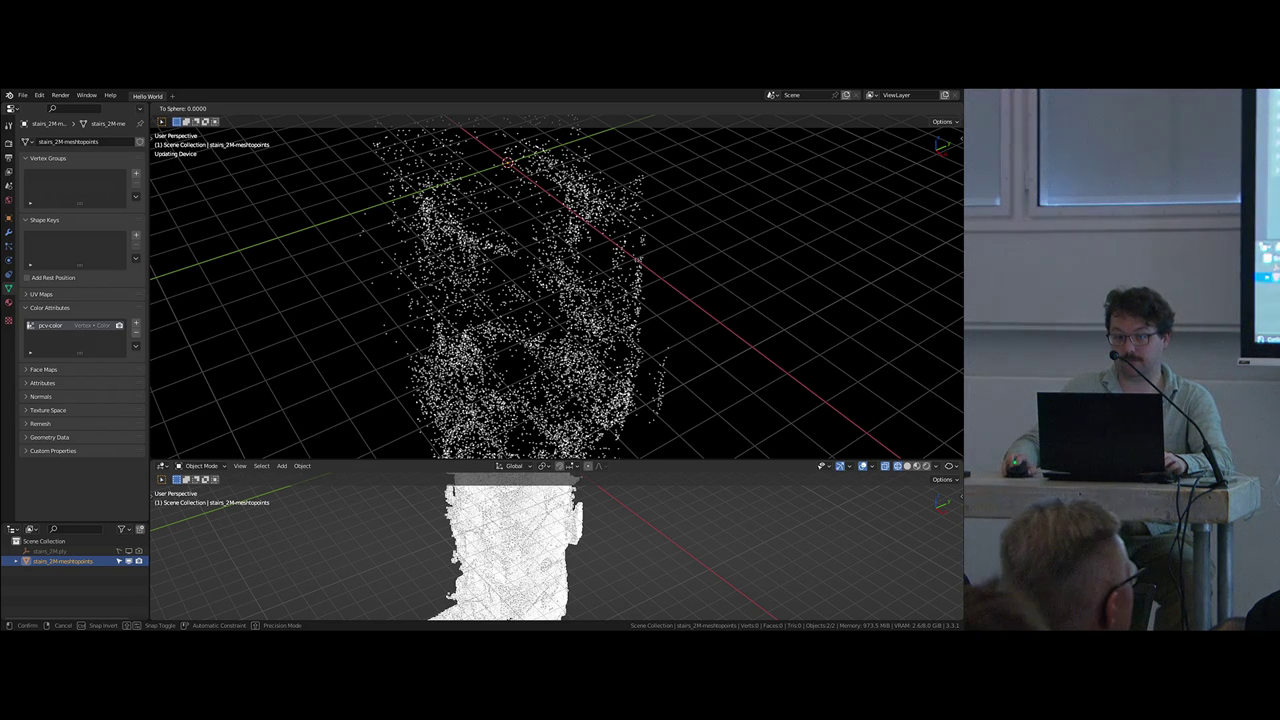
key("Escape")
middle_click_drag(575, 280, 583, 326, "shift")
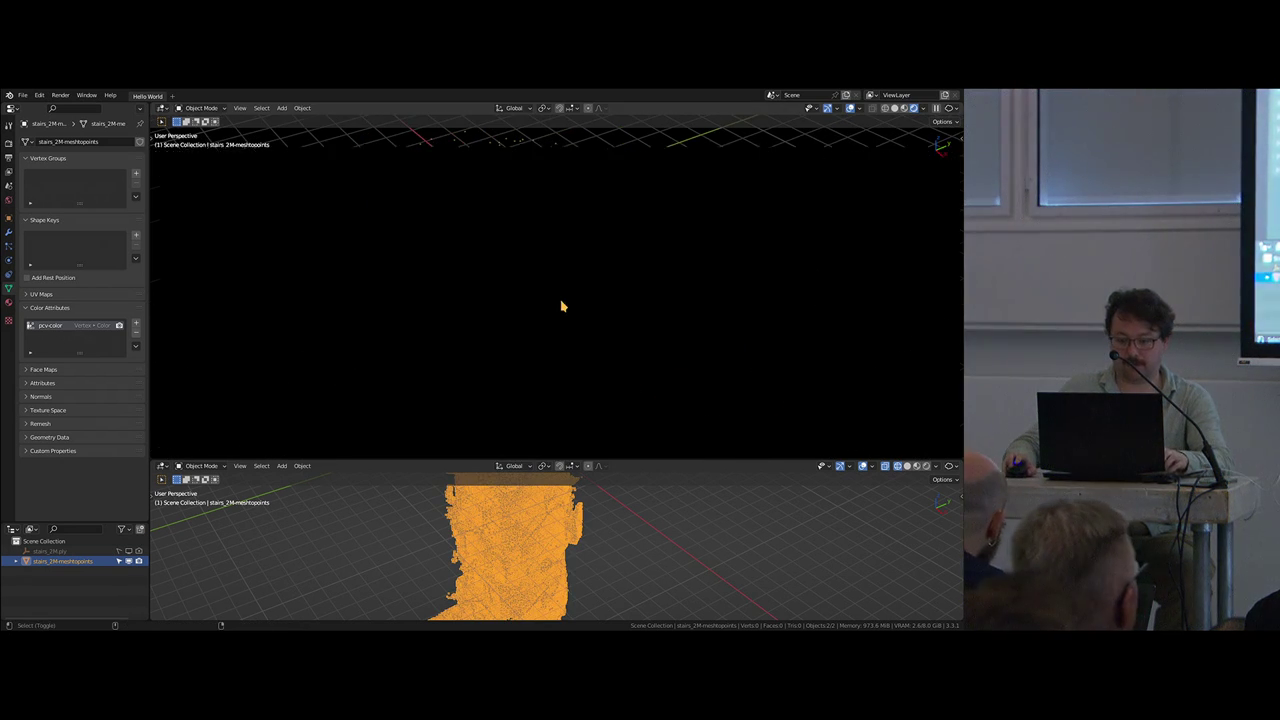
key("shift+alt+z")
Step: Use a Sky Texture as the World background color to light the rendered stairs points
left_click(8, 200)
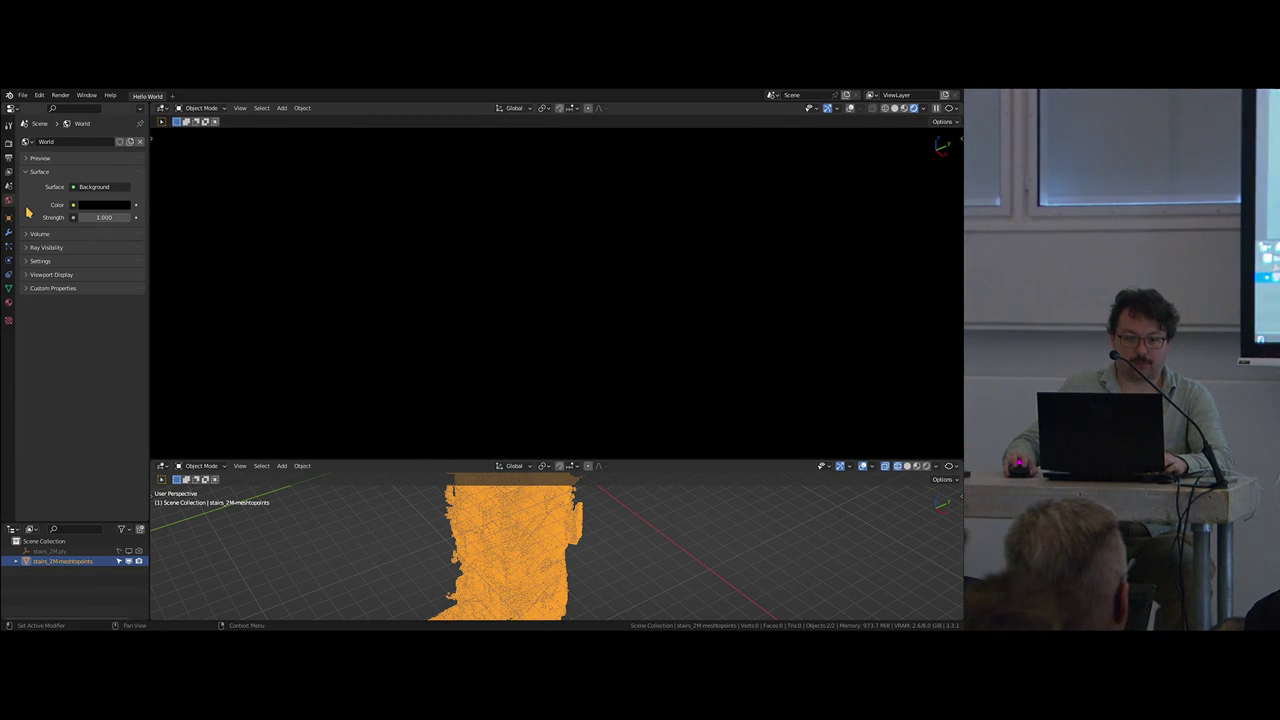
left_click(73, 204)
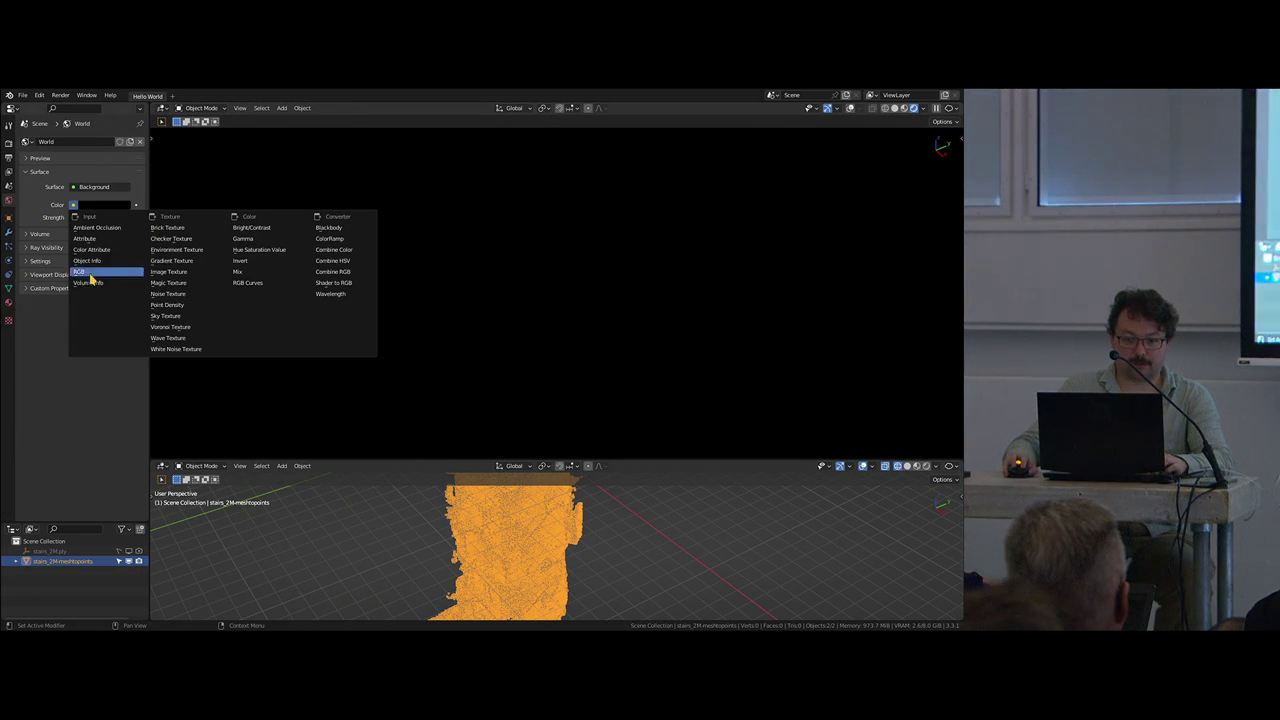
left_click(186, 305)
middle_click_drag(470, 310, 173, 318)
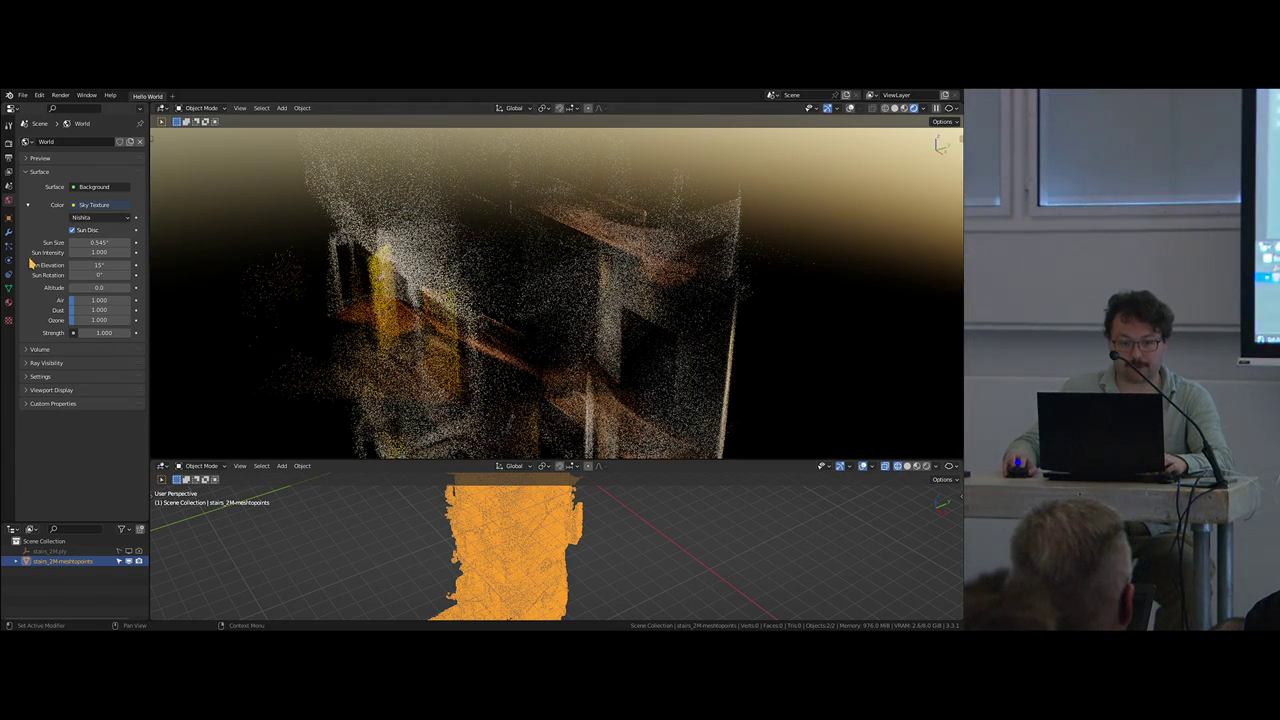
Step: Enlarge the lower view and switch it to the Shader Editor to show the stairs points' PCV-material nodes
left_click_drag(464, 459, 464, 419)
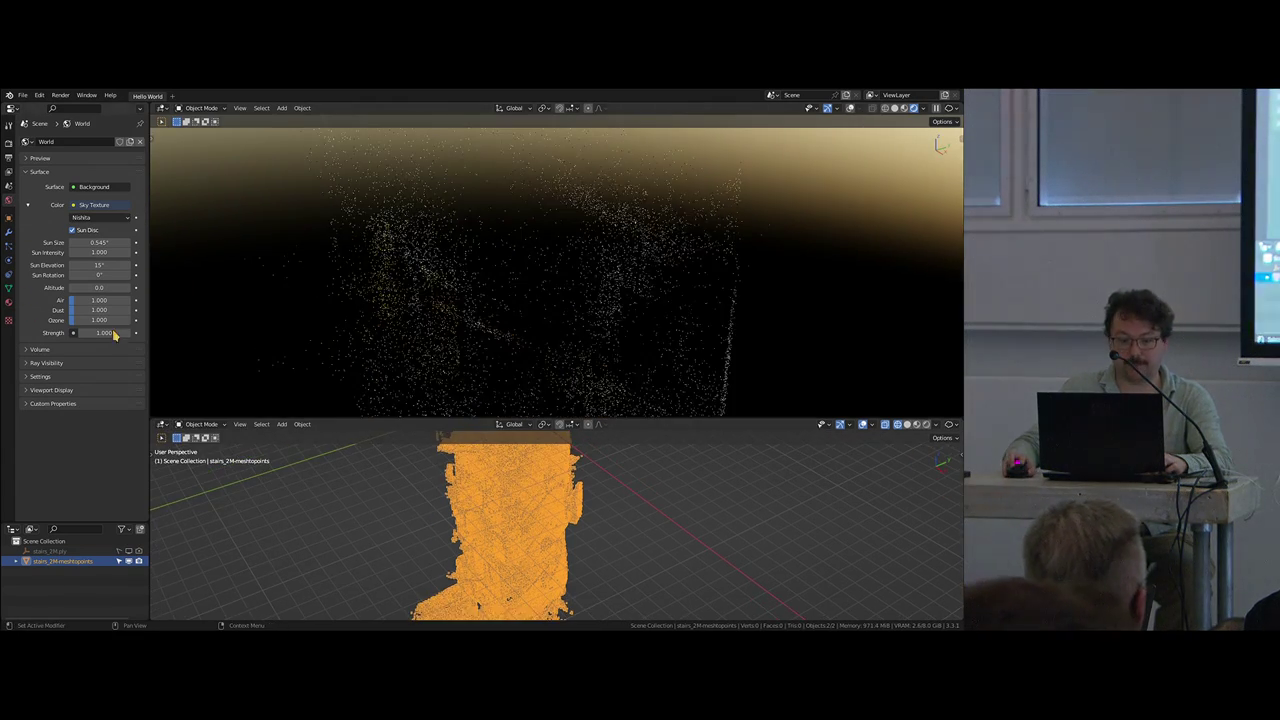
left_click(176, 426)
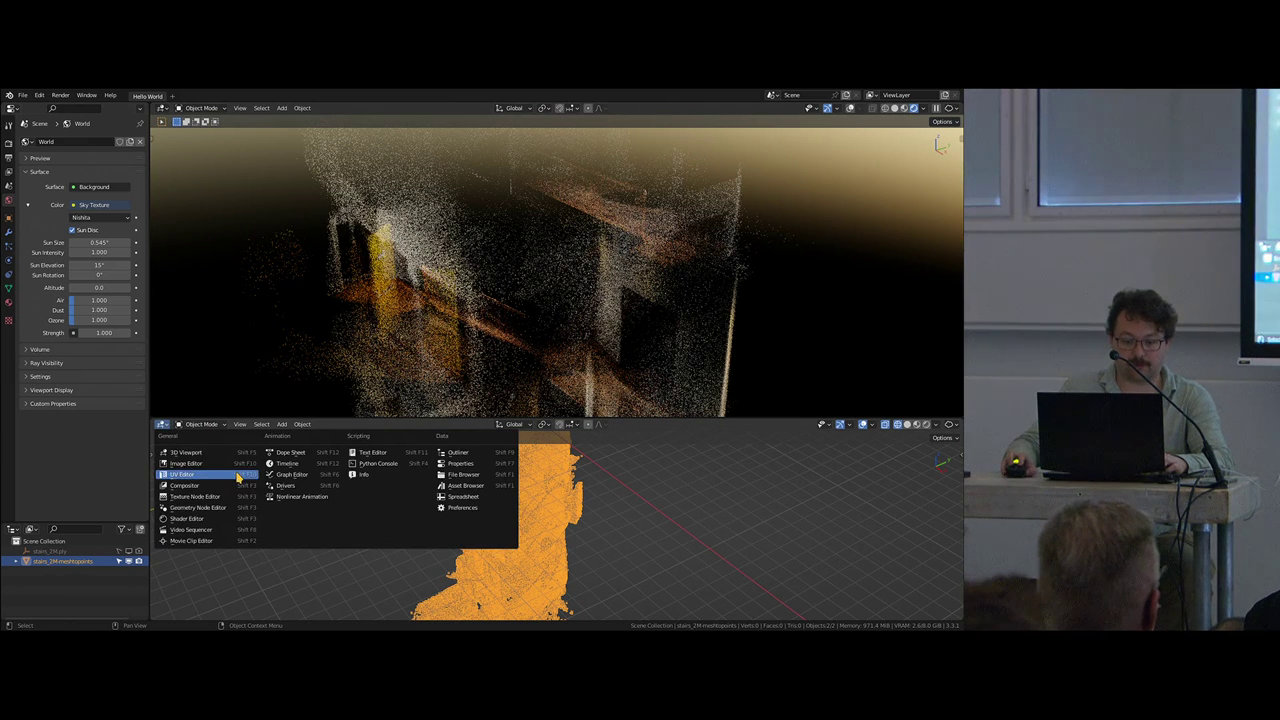
left_click(206, 523)
key("Home")
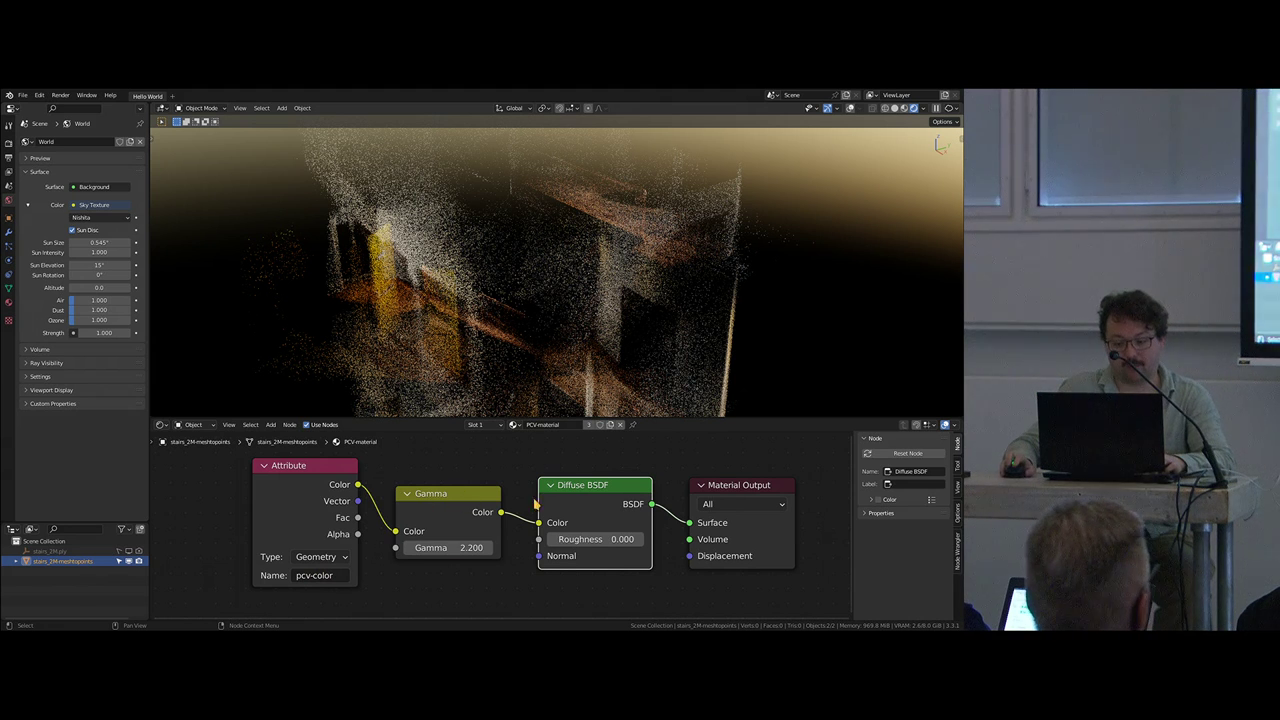
middle_click_drag(375, 509, 326, 516)
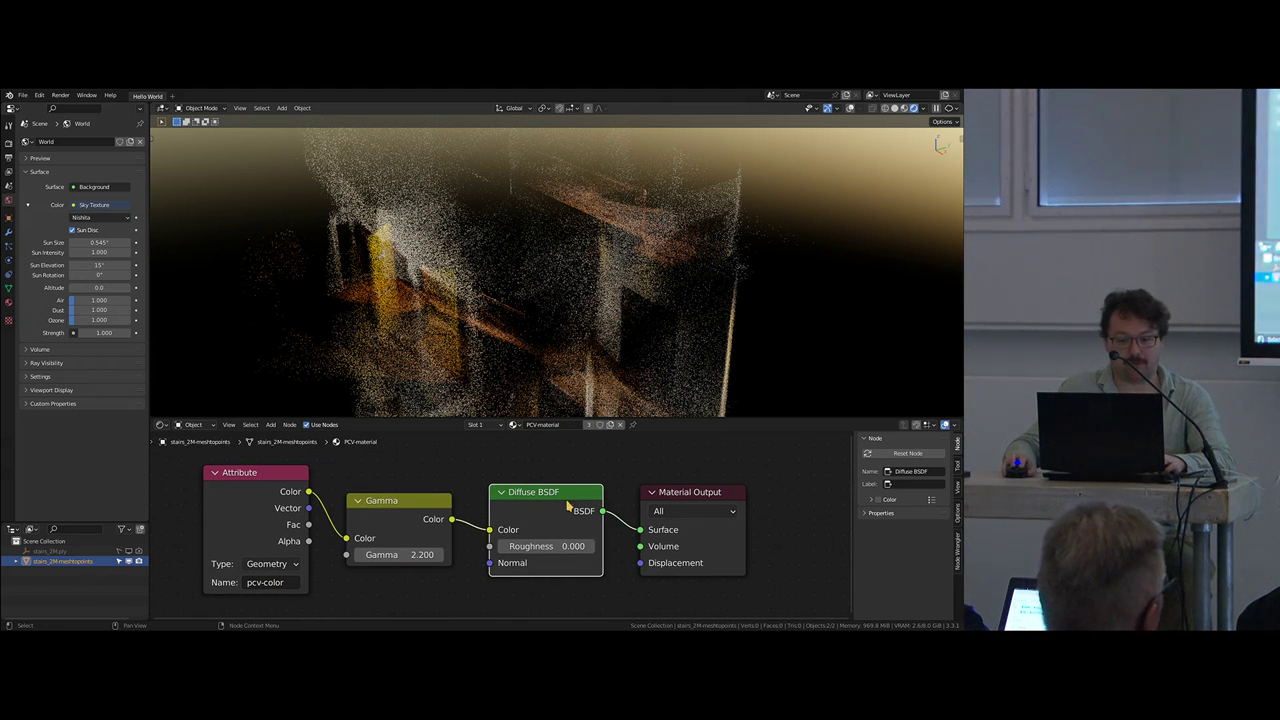
Step: Switch the lower view to the Geometry Node Editor and frame the PCV-mesh-to-points node tree
left_click(176, 425)
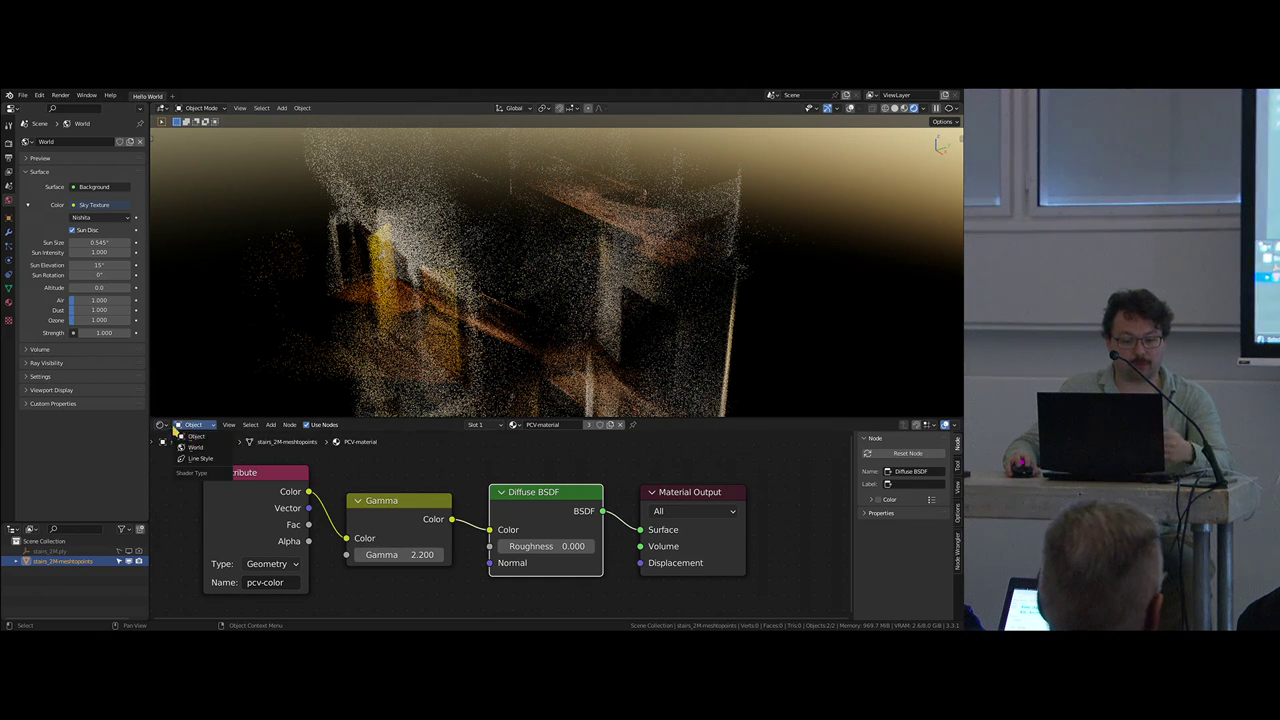
left_click(161, 425)
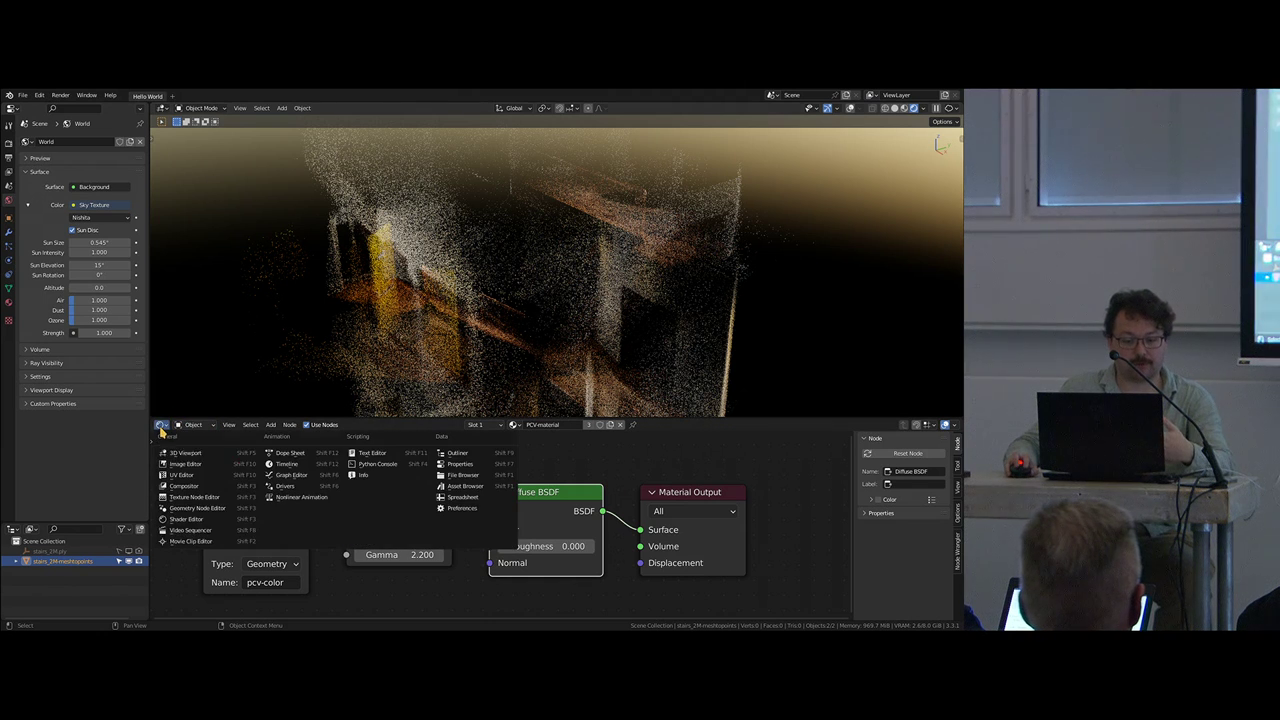
left_click(197, 509)
middle_click_drag(760, 616, 497, 514)
scroll(497, 514, "down", 3)
middle_click_drag(549, 590, 529, 486)
scroll(529, 580, "up", 4)
key("Home")
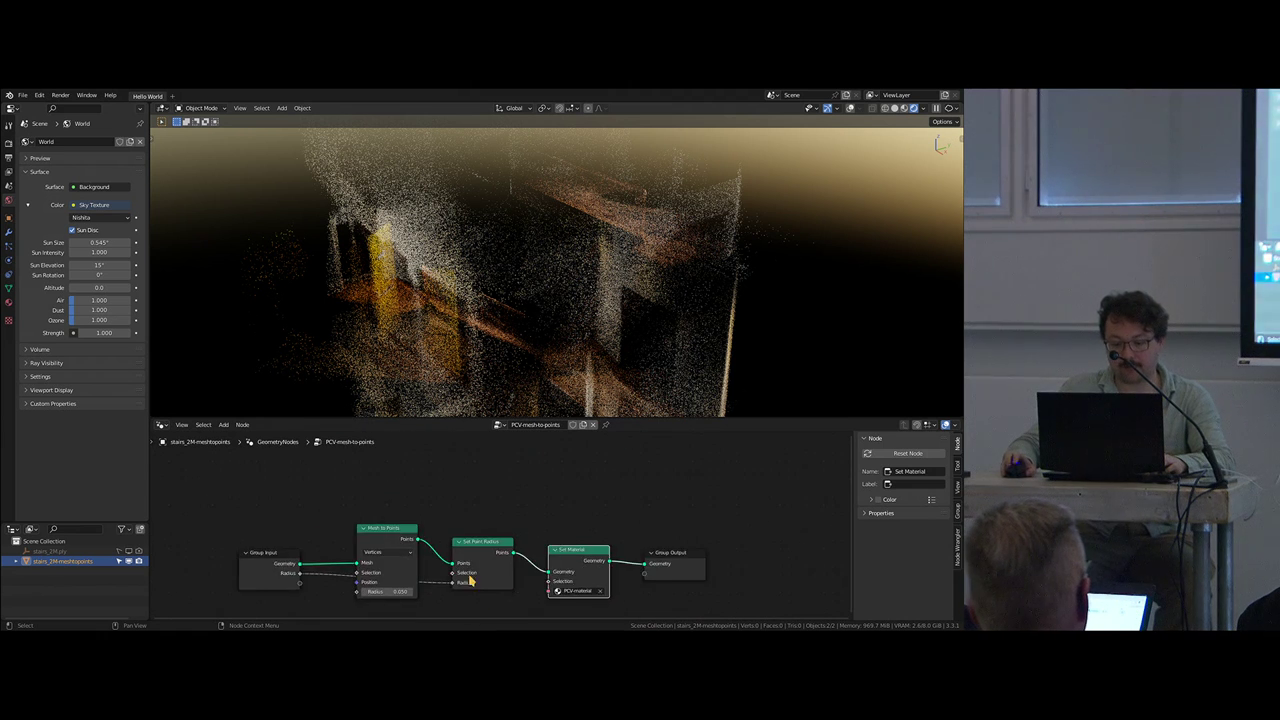
Step: Select the Mesh to Points node and keep its mode at Vertices
left_click_drag(422, 476, 415, 474)
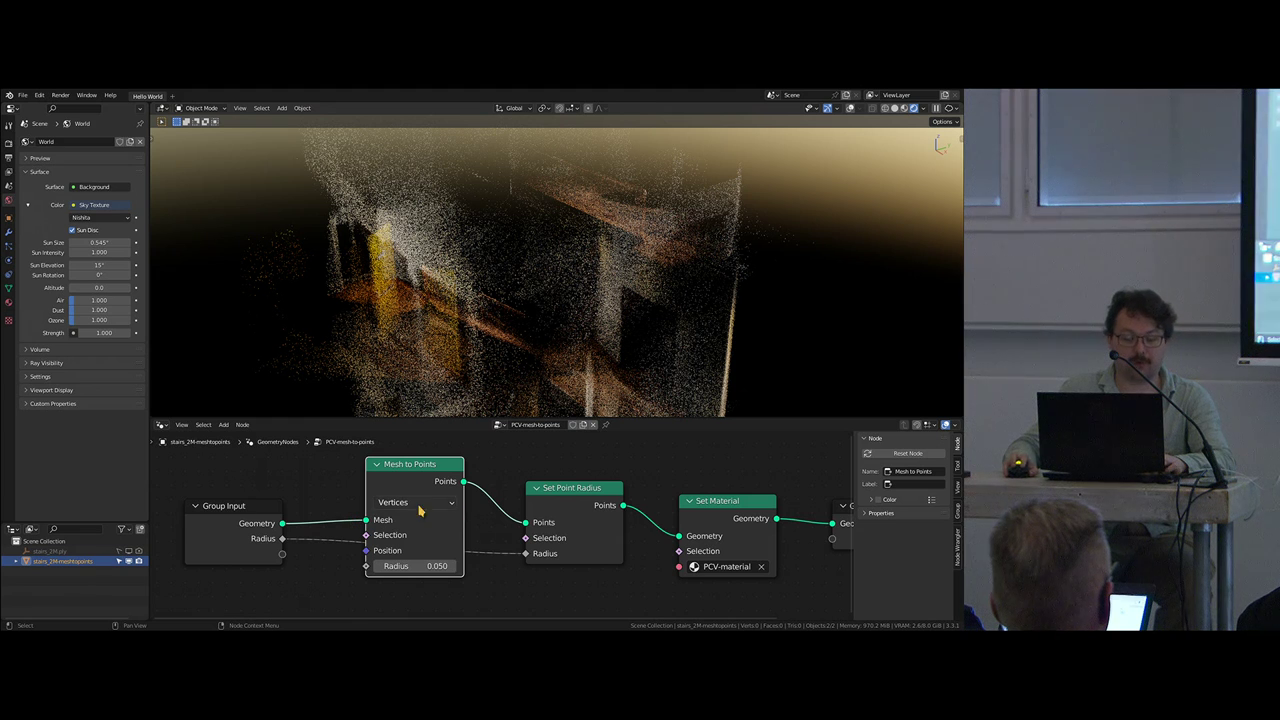
left_click(420, 503)
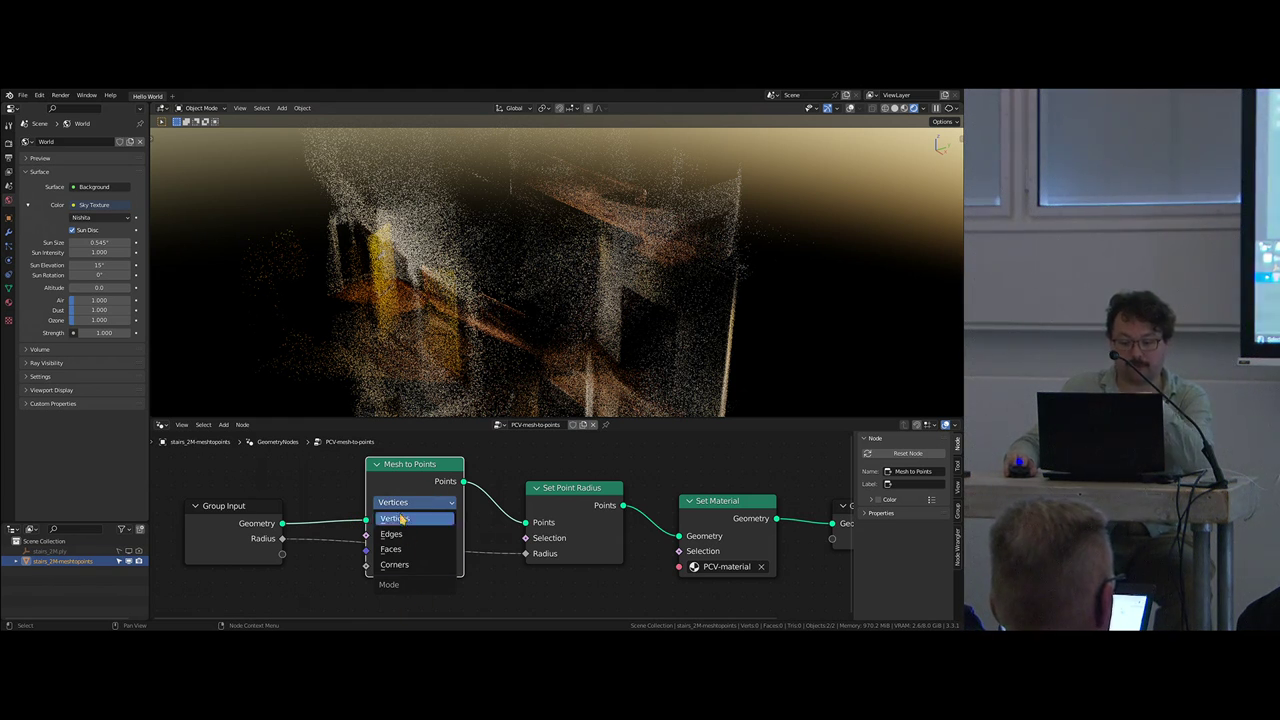
left_click(401, 518)
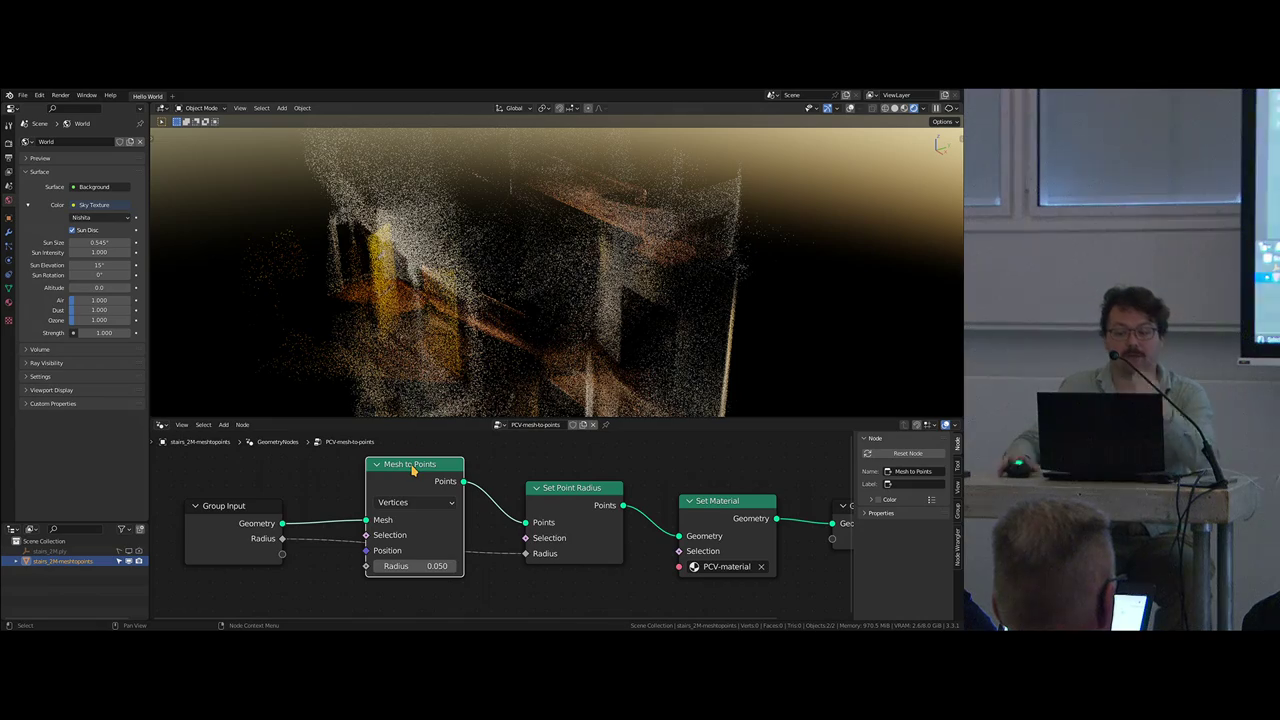
Step: Try a radius of 0.25 on the Mesh to Points node with the rendered points seen up close
scroll(426, 263, "up", 6)
scroll(410, 286, "down", 2)
middle_click_drag(394, 296, 532, 275, "shift")
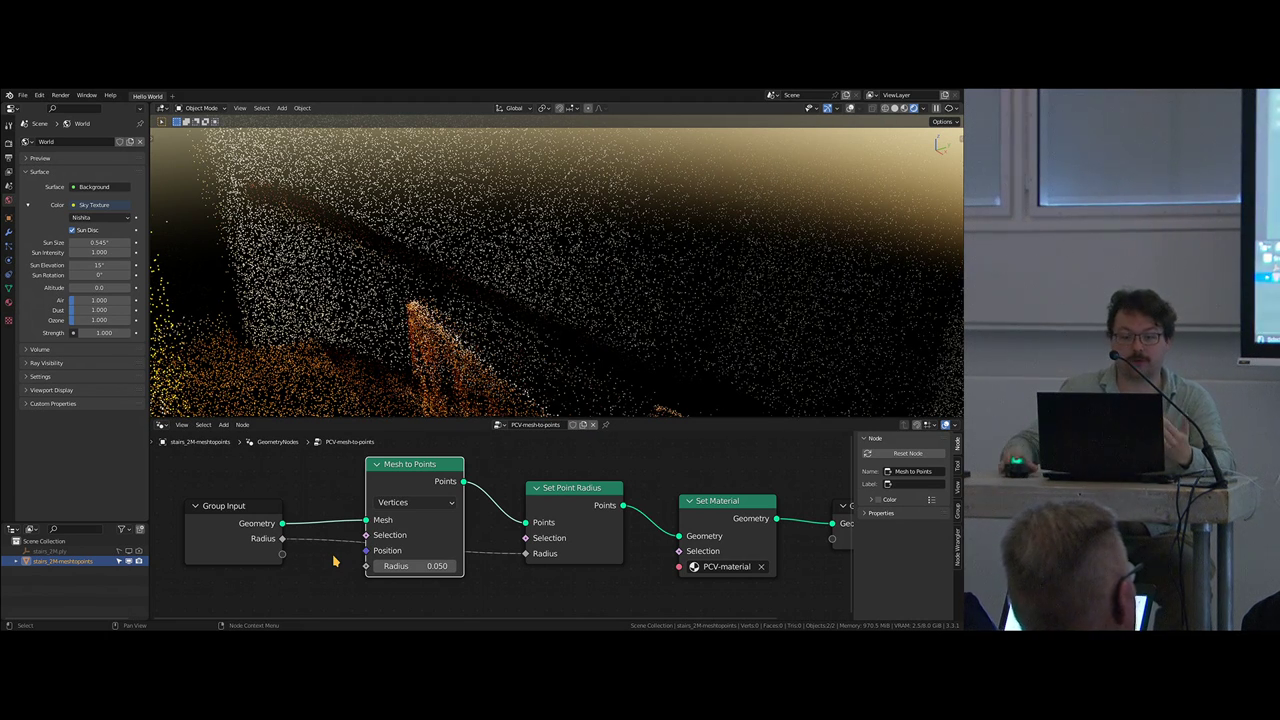
left_click(438, 565)
type(".25")
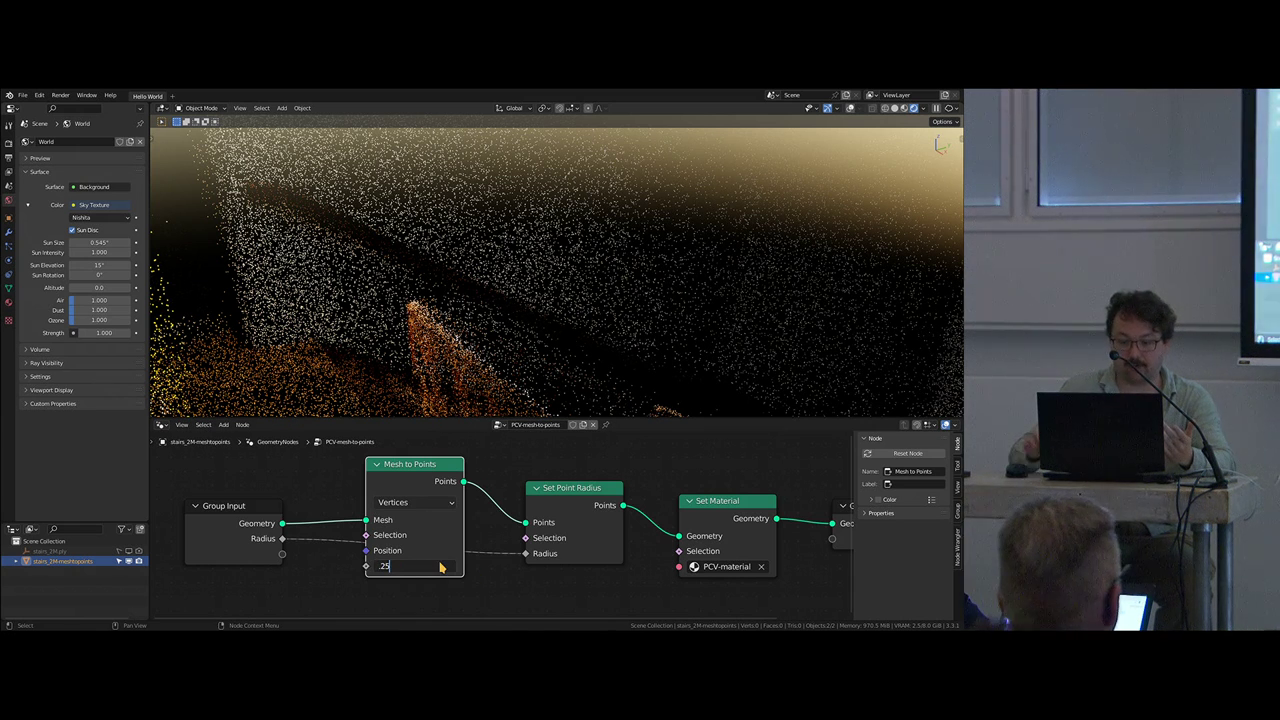
key("Return")
left_click(433, 566)
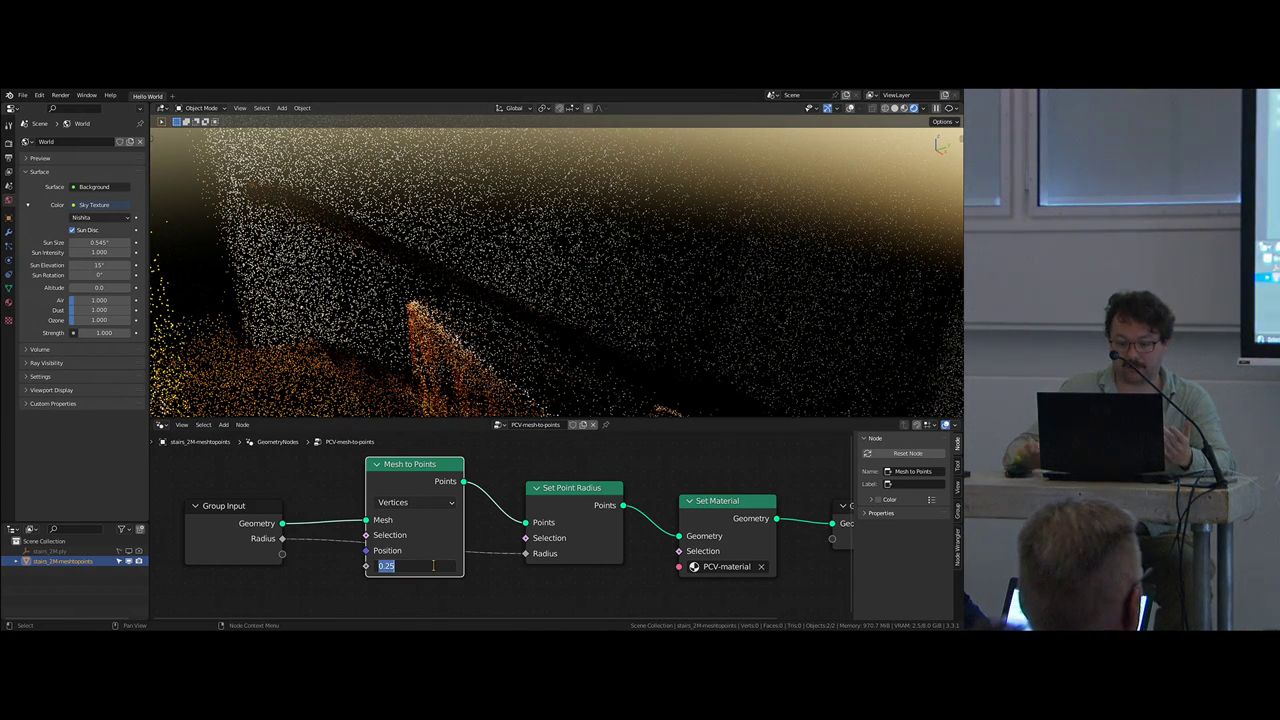
key("Return")
Step: Set the Mesh to Points node's radius to 0.005
left_click(411, 572)
type(".005")
key("Return")
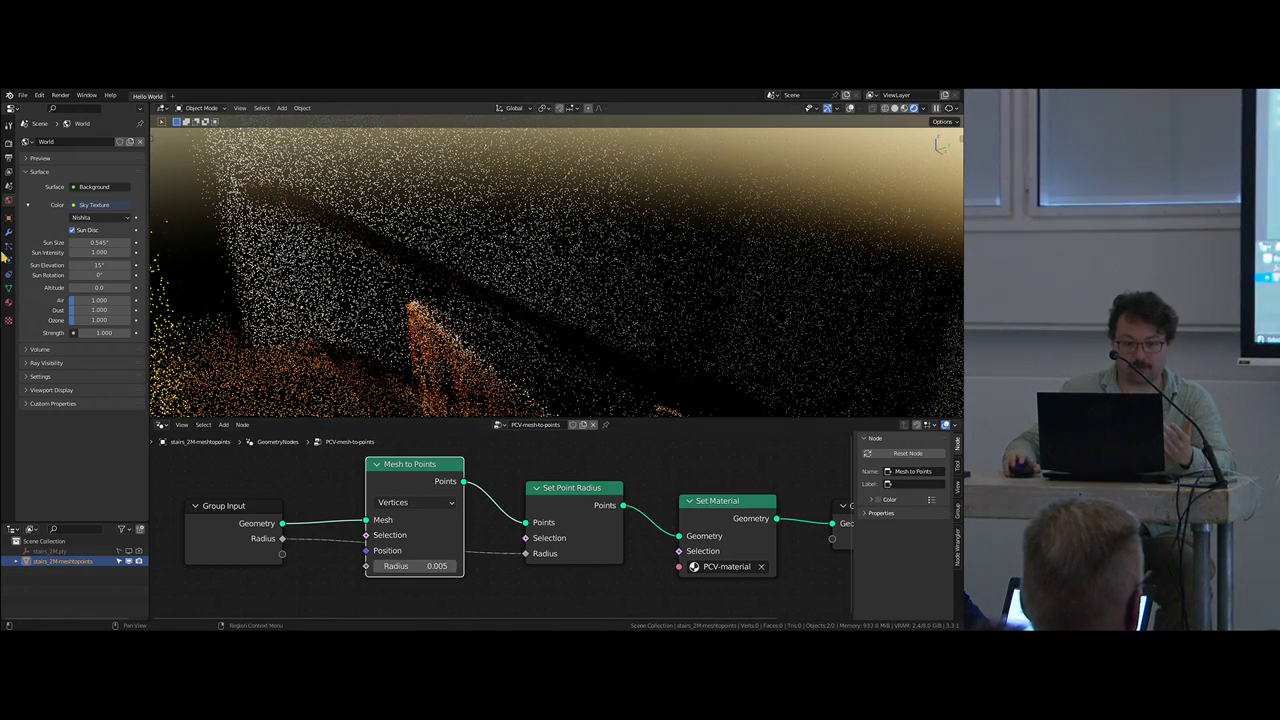
Step: Set the Radius of the stairs' Geometry Nodes modifier to 0.01, then raise it to 0.02
left_click(8, 232)
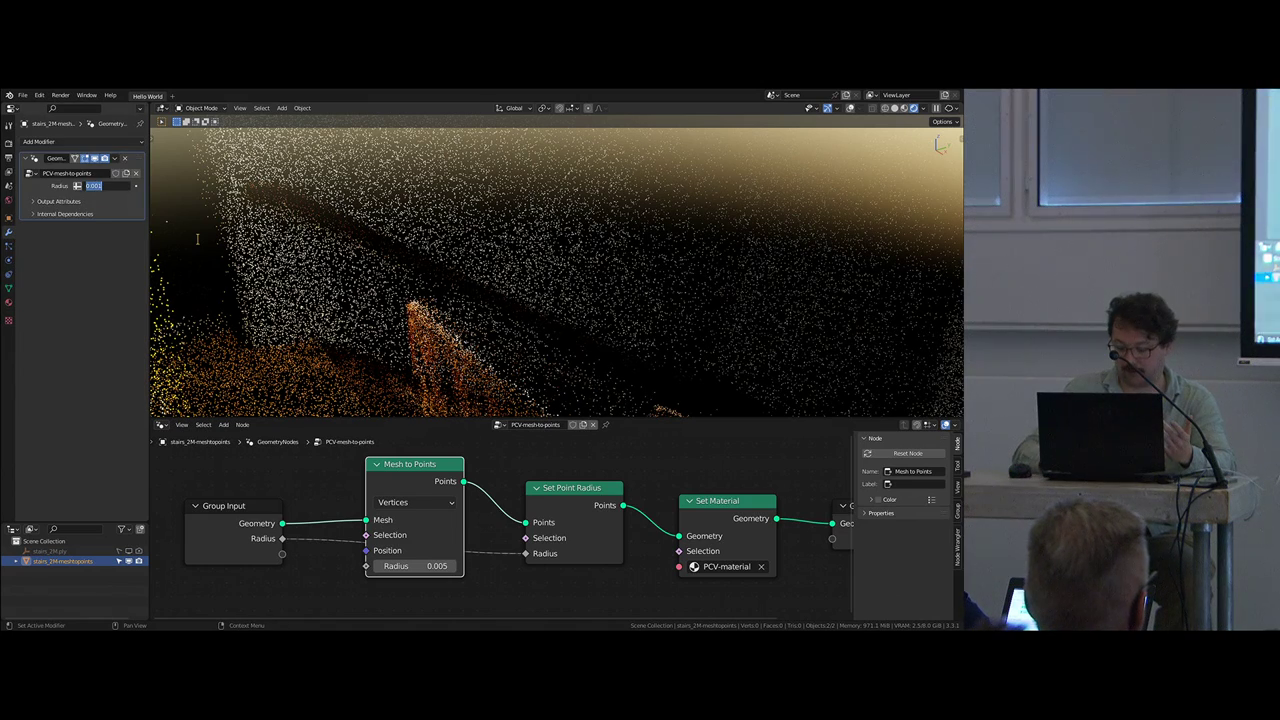
left_click(129, 188)
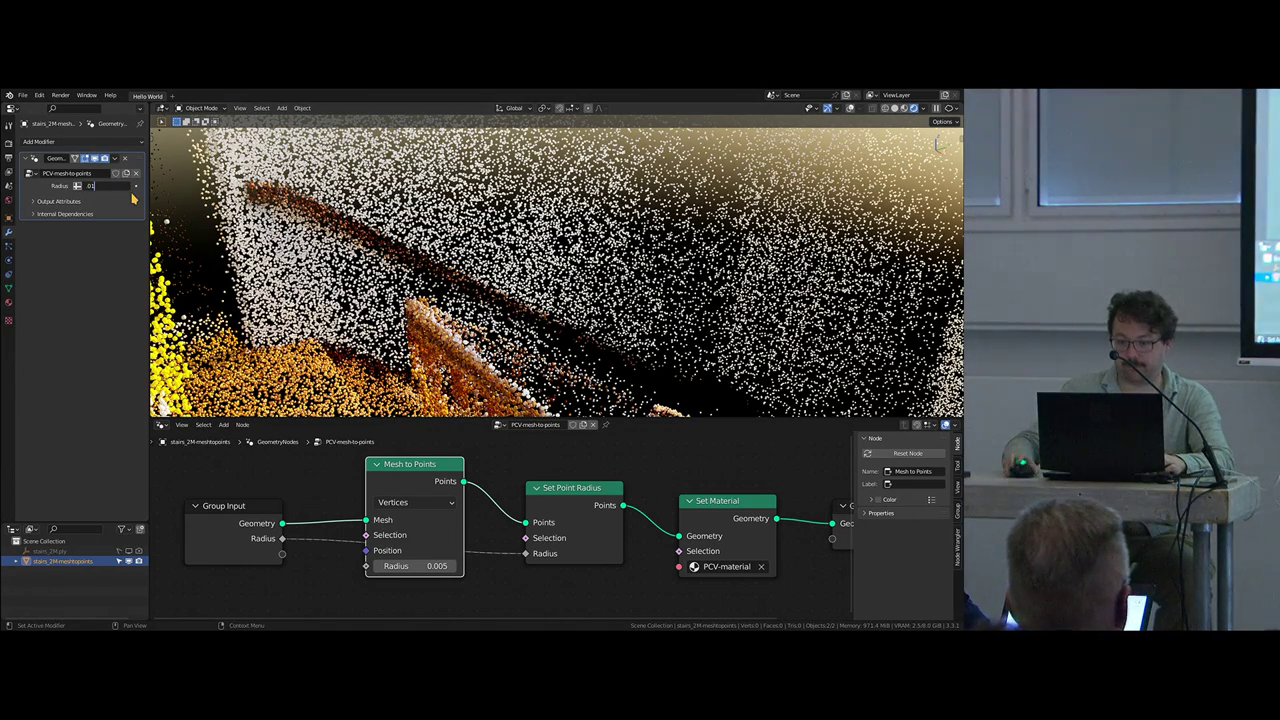
type(".01")
key("Return")
middle_click_drag(632, 260, 550, 310)
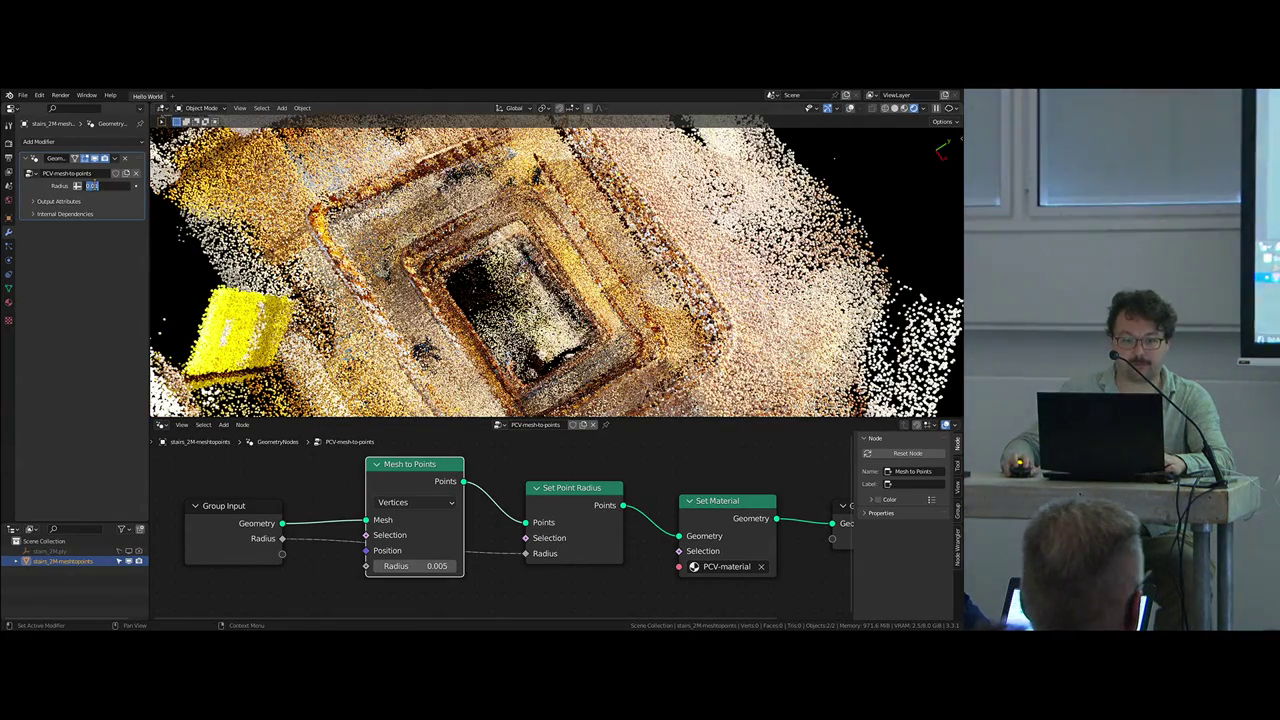
key("Return")
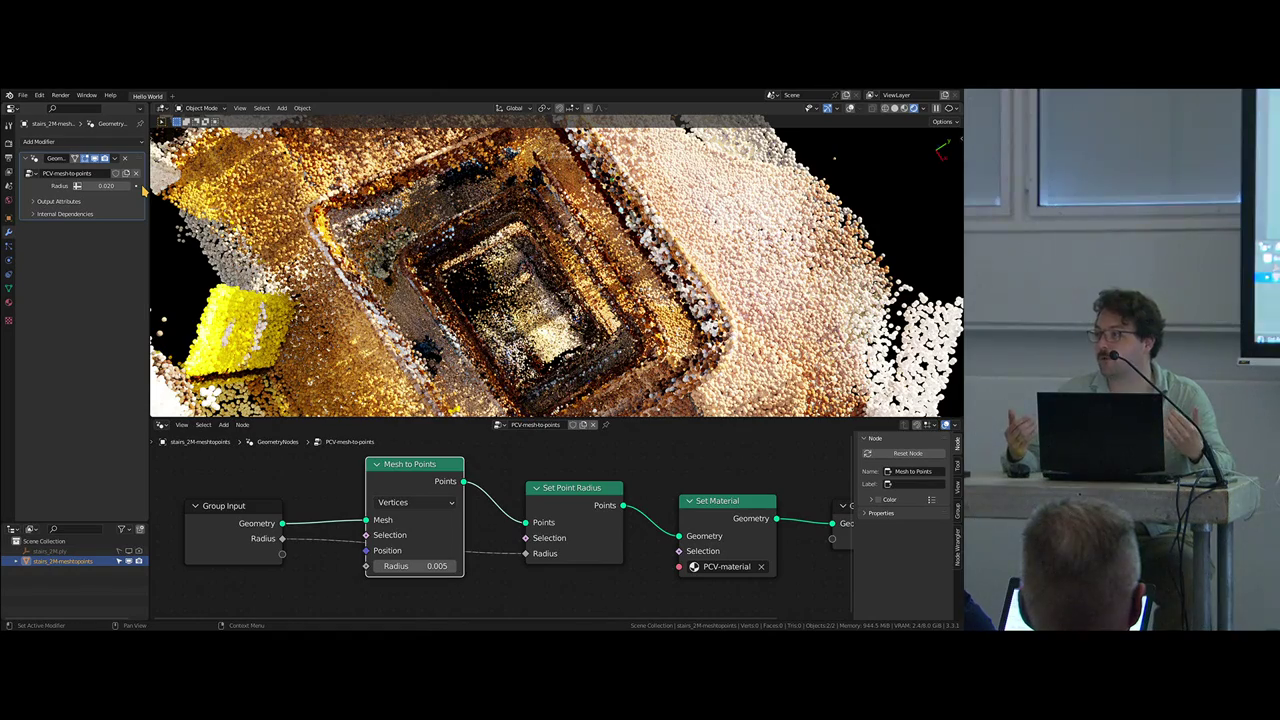
Step: Examine the enlarged rendered stairs points from several angles and return the upper view to solid shading
scroll(556, 271, "down", 5)
middle_click_drag(556, 271, 650, 271)
middle_click_drag(600, 305, 550, 275)
middle_click_drag(596, 169, 575, 320)
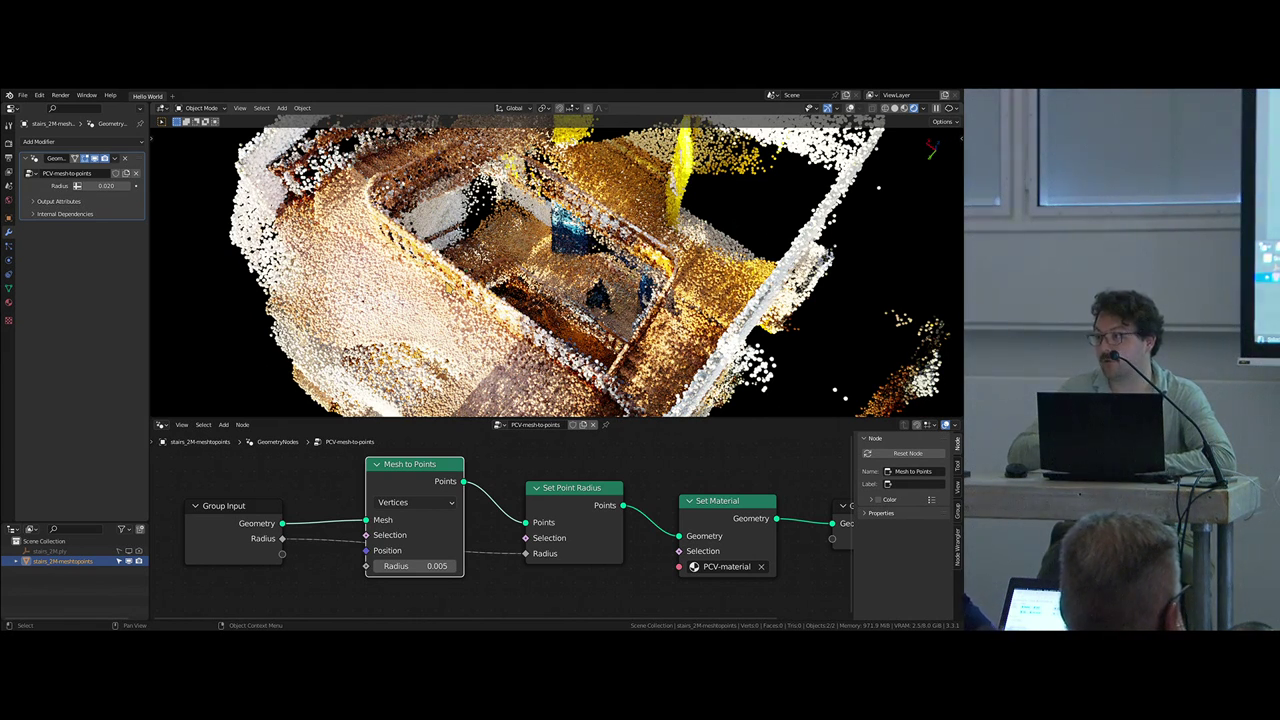
middle_click_drag(557, 300, 530, 200)
mouse_move(539, 341)
middle_mouse_down()
mouse_move(501, 303)
mouse_move(436, 312)
middle_mouse_up()
key("z")
left_click(509, 312)
Step: Add a camera and clear its rotation and location so it sits at the world origin
key("shift+a")
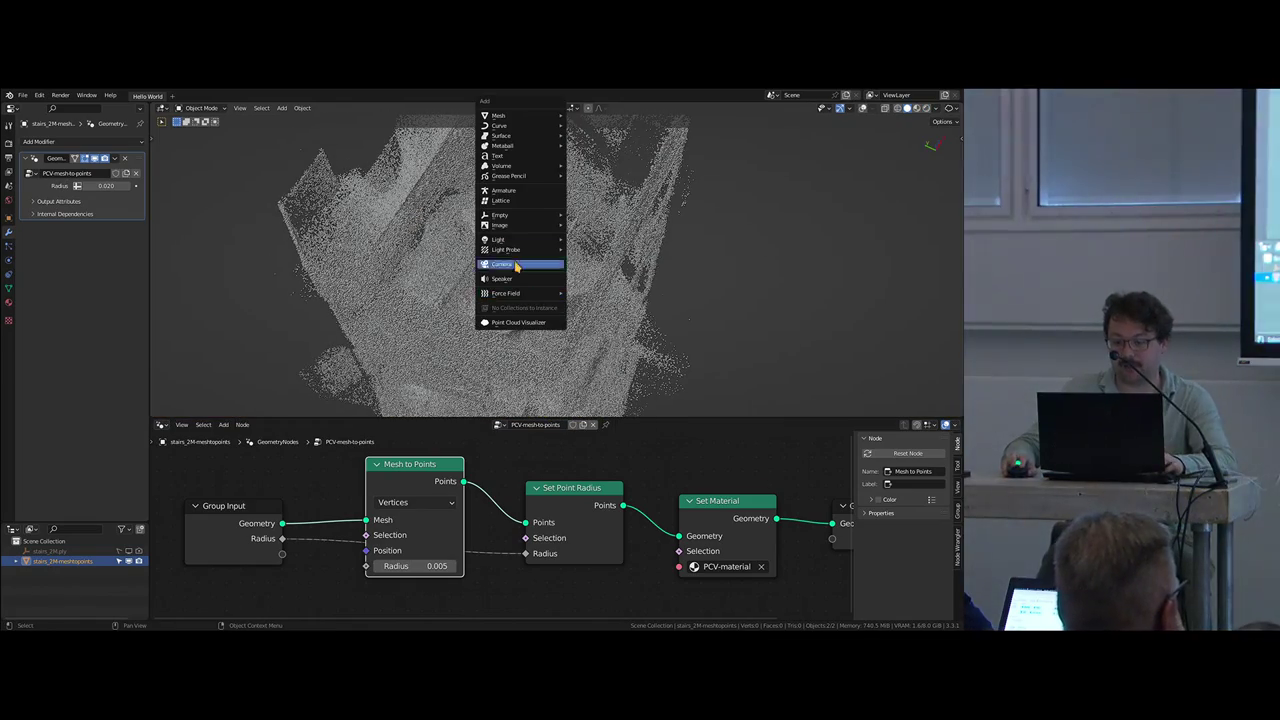
left_click(530, 262)
key("alt+r")
key("alt+g")
Step: Show the camera's transform values in the viewport sidebar and split off a Dope Sheet strip beneath the 3D viewport
middle_click_drag(604, 326, 608, 315, "shift")
middle_click_drag(671, 346, 575, 205)
mouse_move(592, 318)
middle_mouse_down("shift")
mouse_move(597, 280)
mouse_move(590, 316)
middle_mouse_up("shift")
scroll(595, 288, "down", 2)
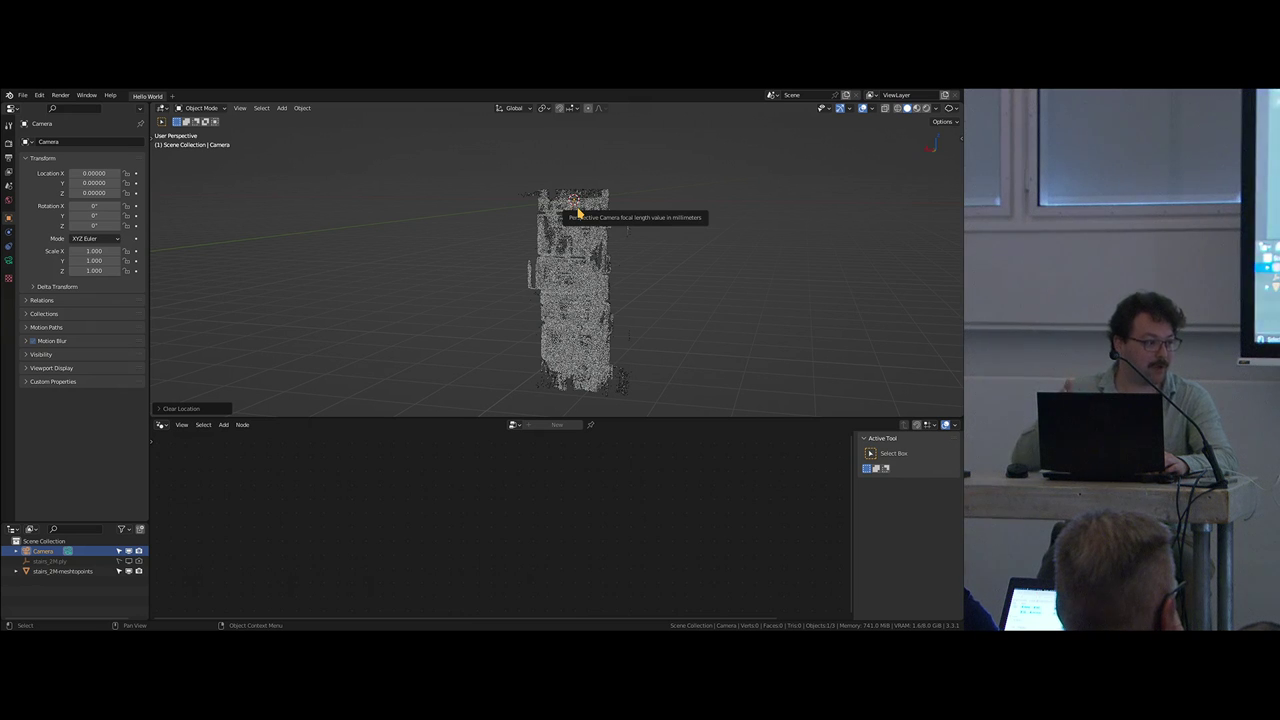
key("n")
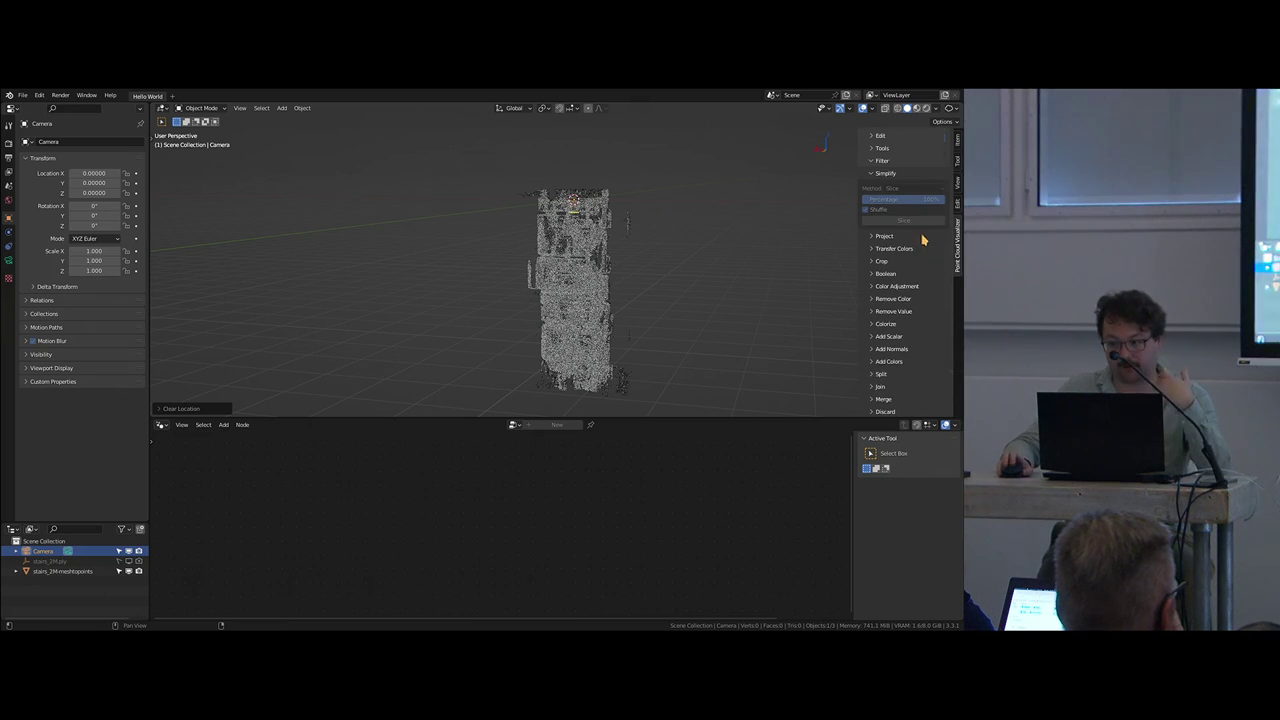
left_click(957, 140)
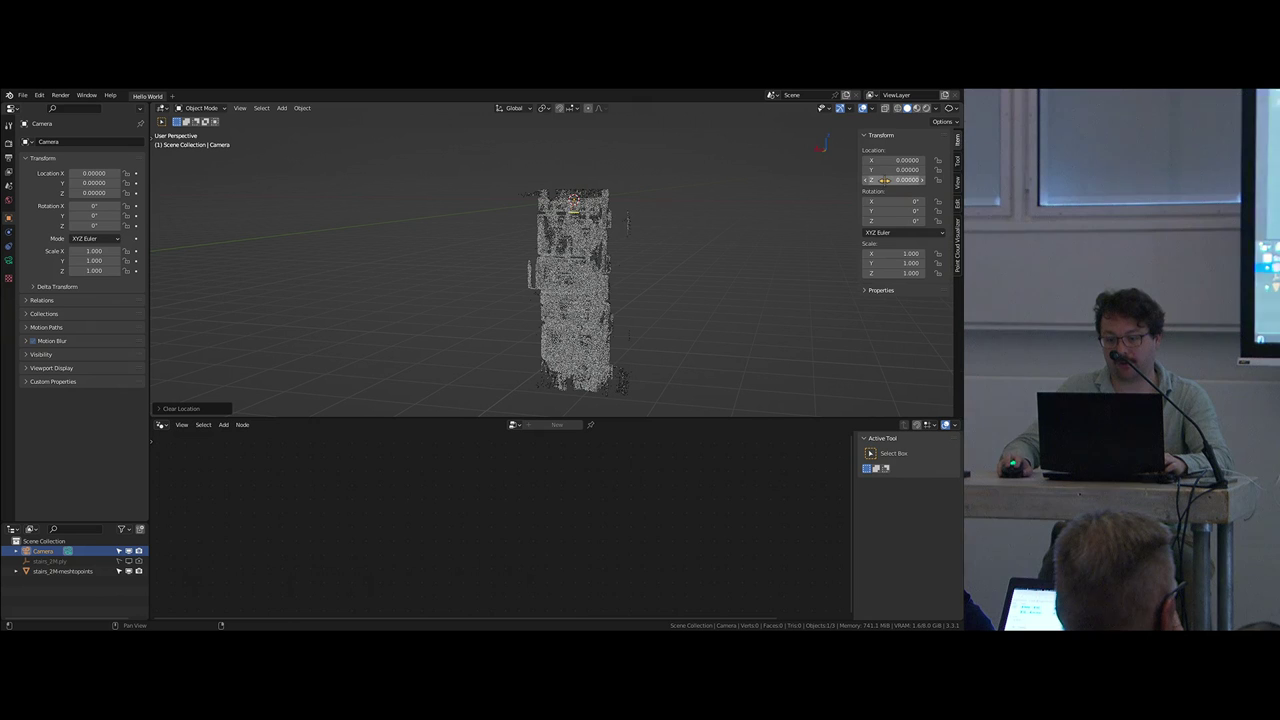
left_click_drag(152, 416, 176, 371)
key("shift+F12")
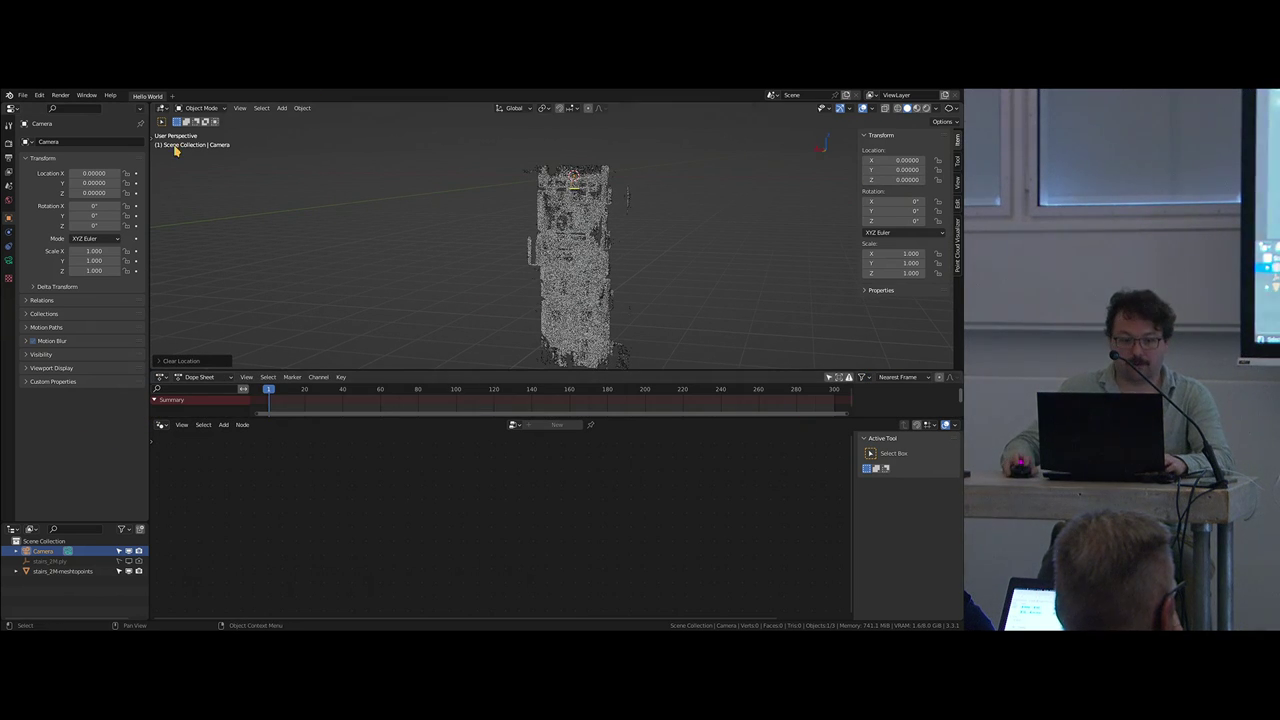
Step: Set the scene's output frame rate to 24 fps and the end frame to 240
left_click(9, 157)
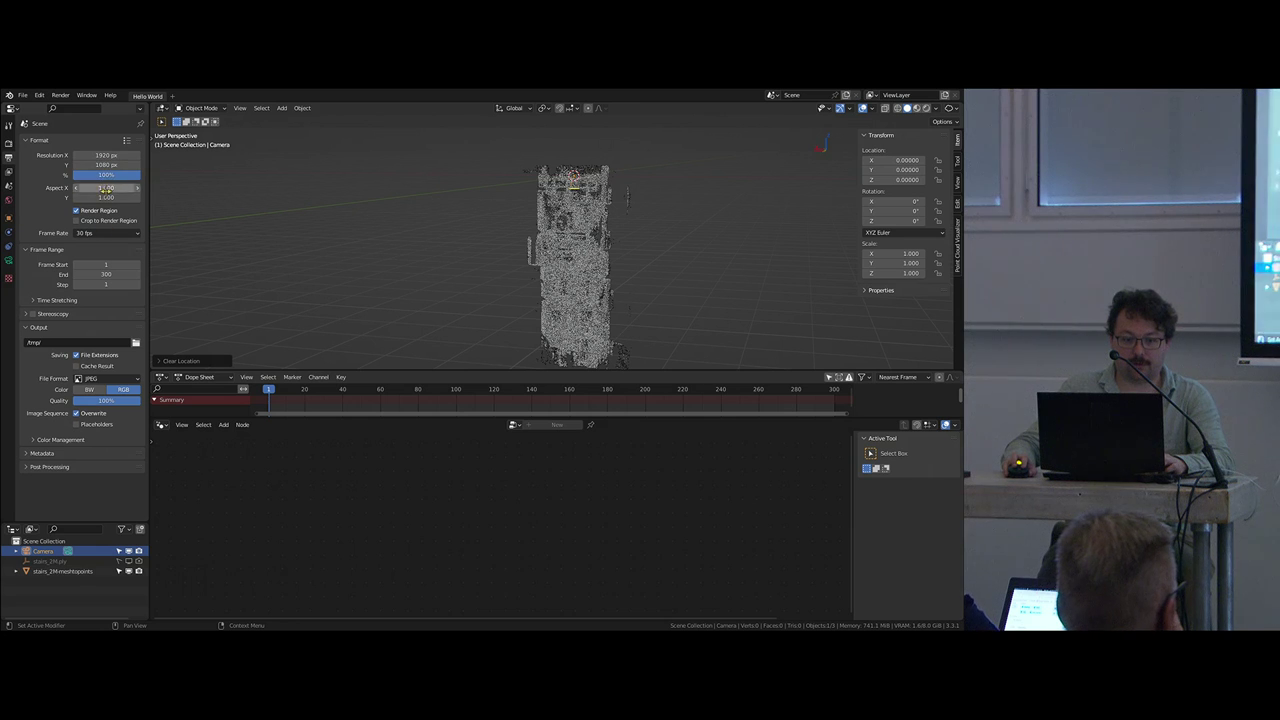
left_click(102, 274)
type("040")
key("Return")
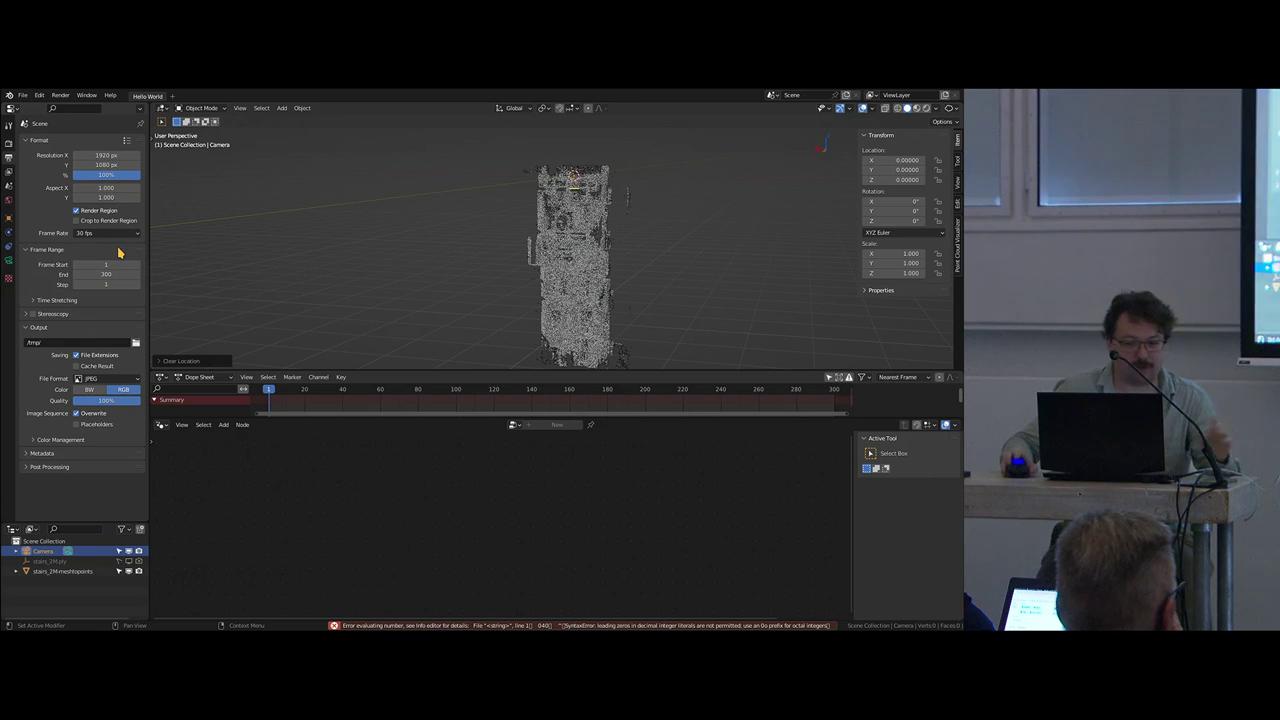
left_click(110, 233)
left_click(100, 249)
middle_click_drag(675, 270, 757, 197)
middle_click_drag(453, 231, 398, 259)
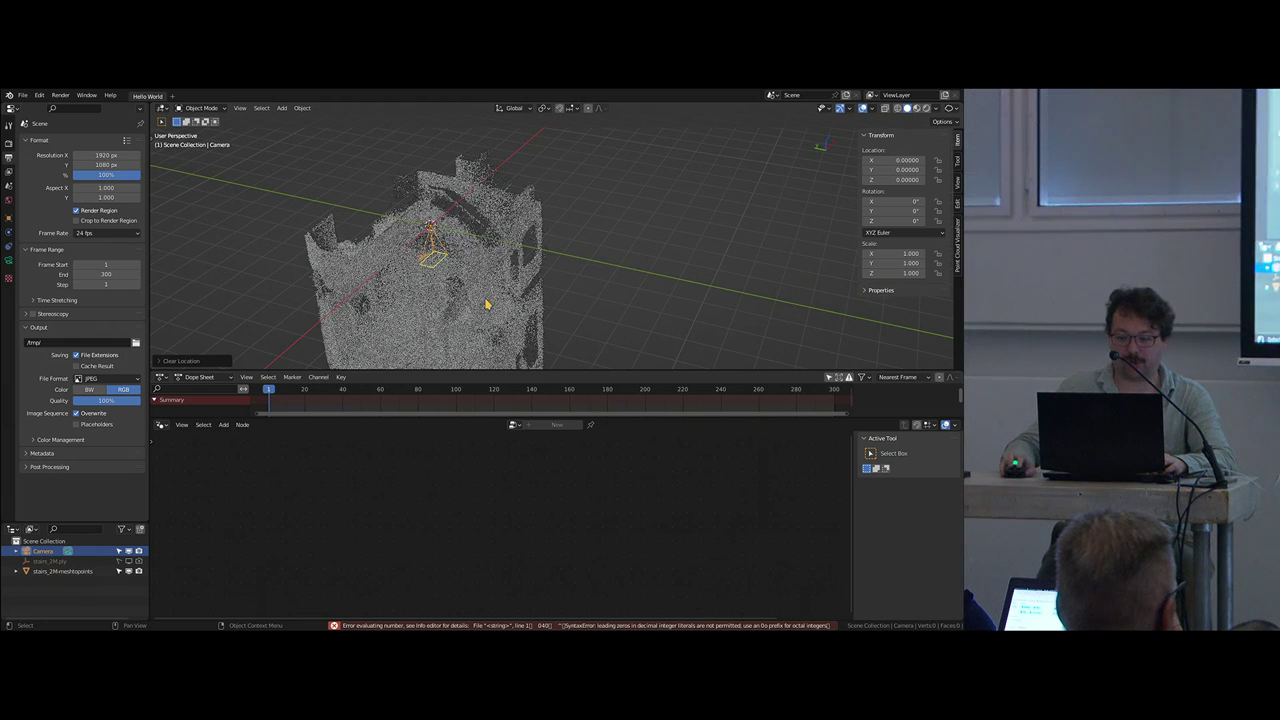
left_click(106, 274)
type("240")
key("Return")
Step: Insert a single keyframe on the camera's Z location of 0 at frame 1
key("shift+Right")
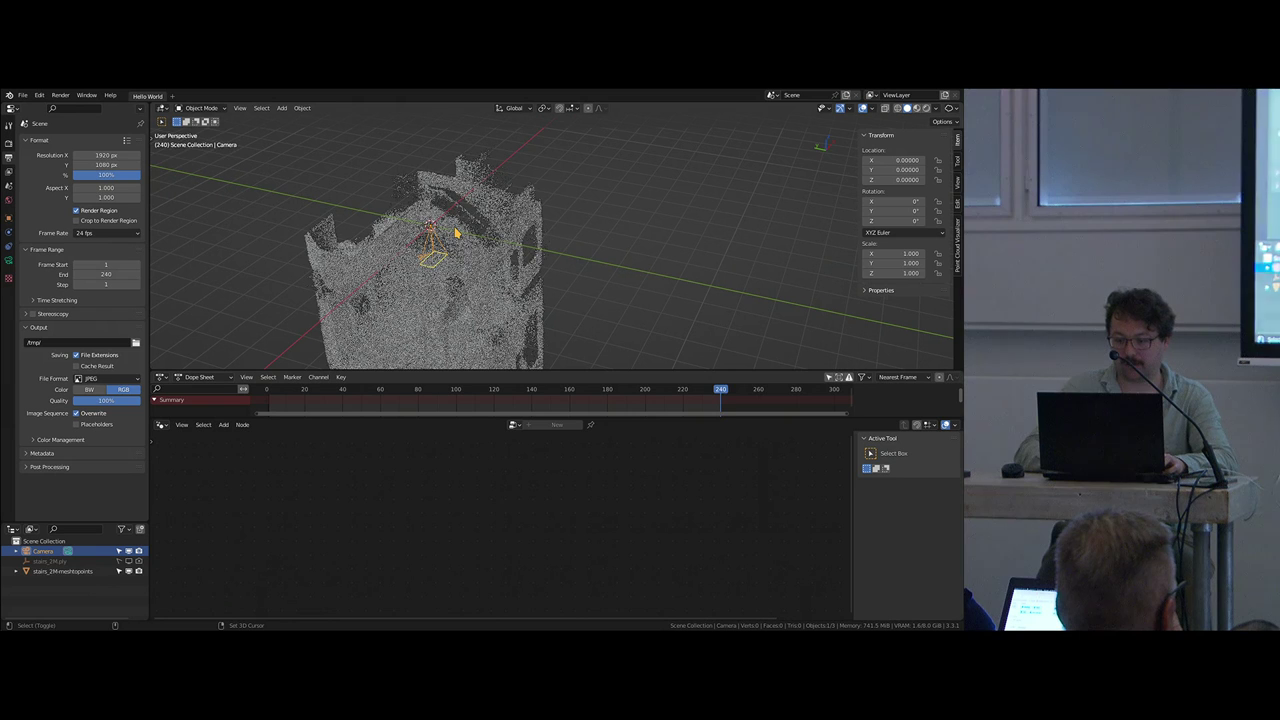
key("shift+Left")
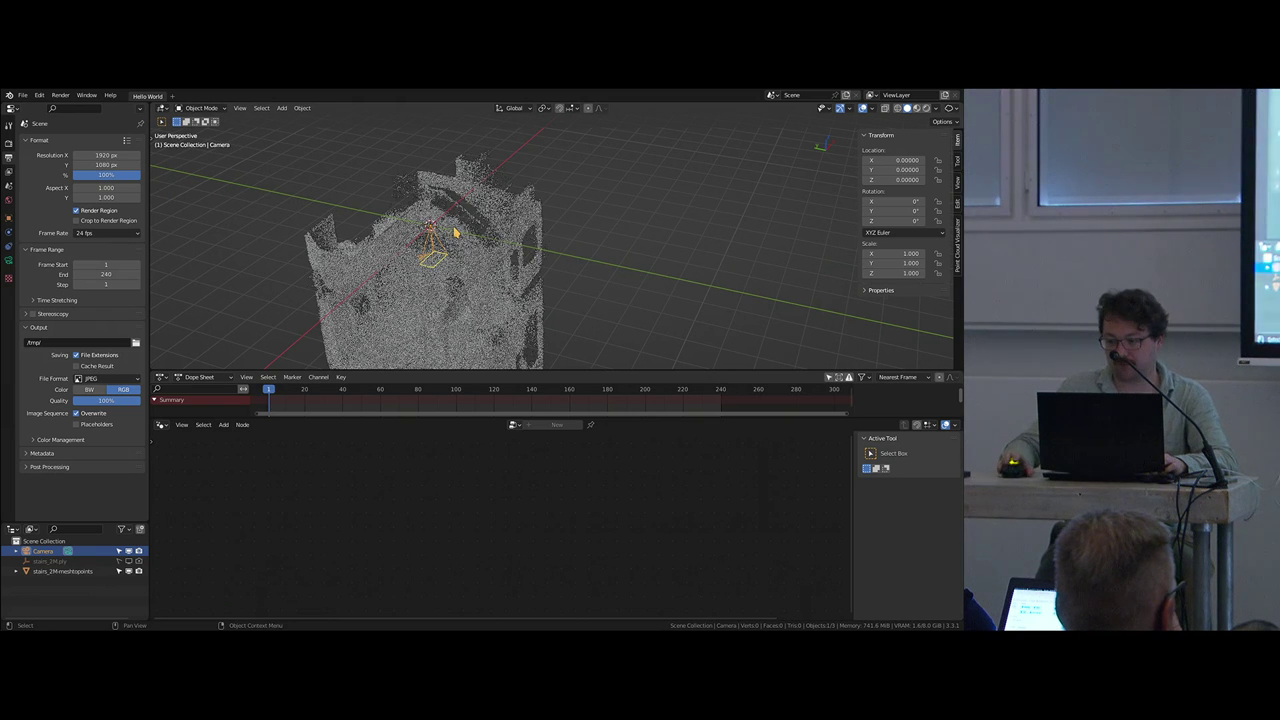
middle_click_drag(857, 190, 741, 229)
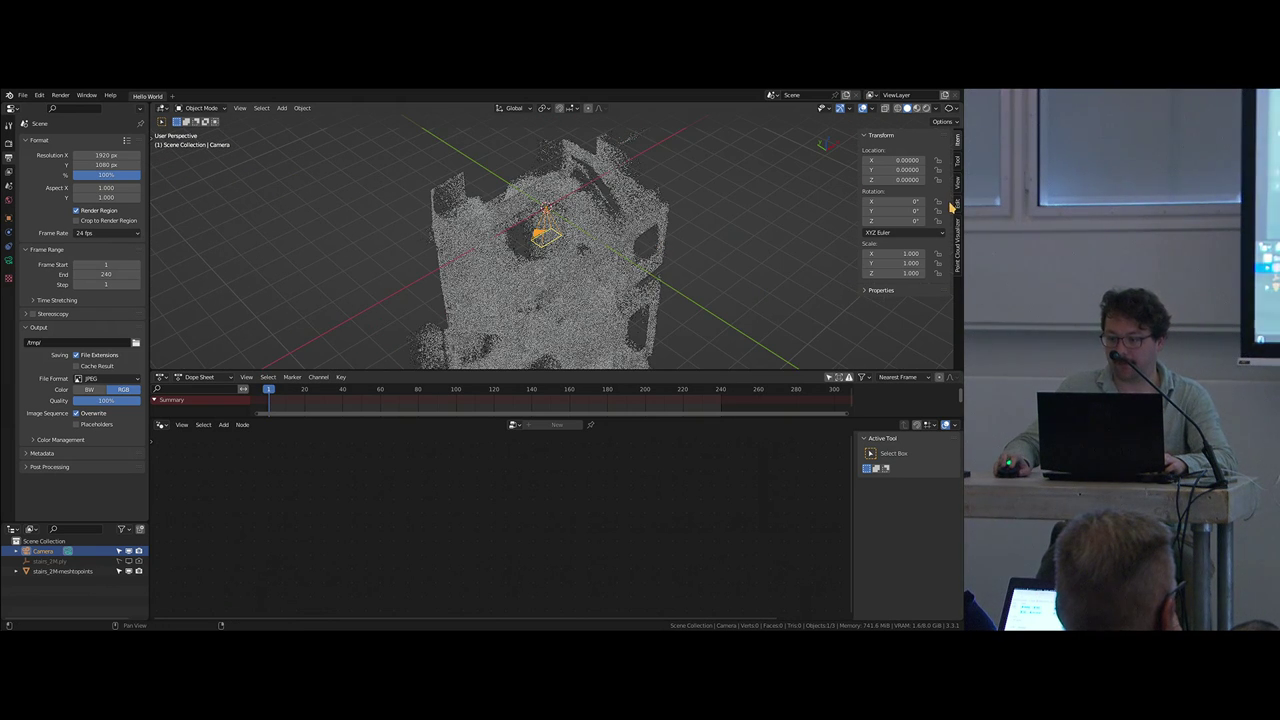
right_click(880, 180)
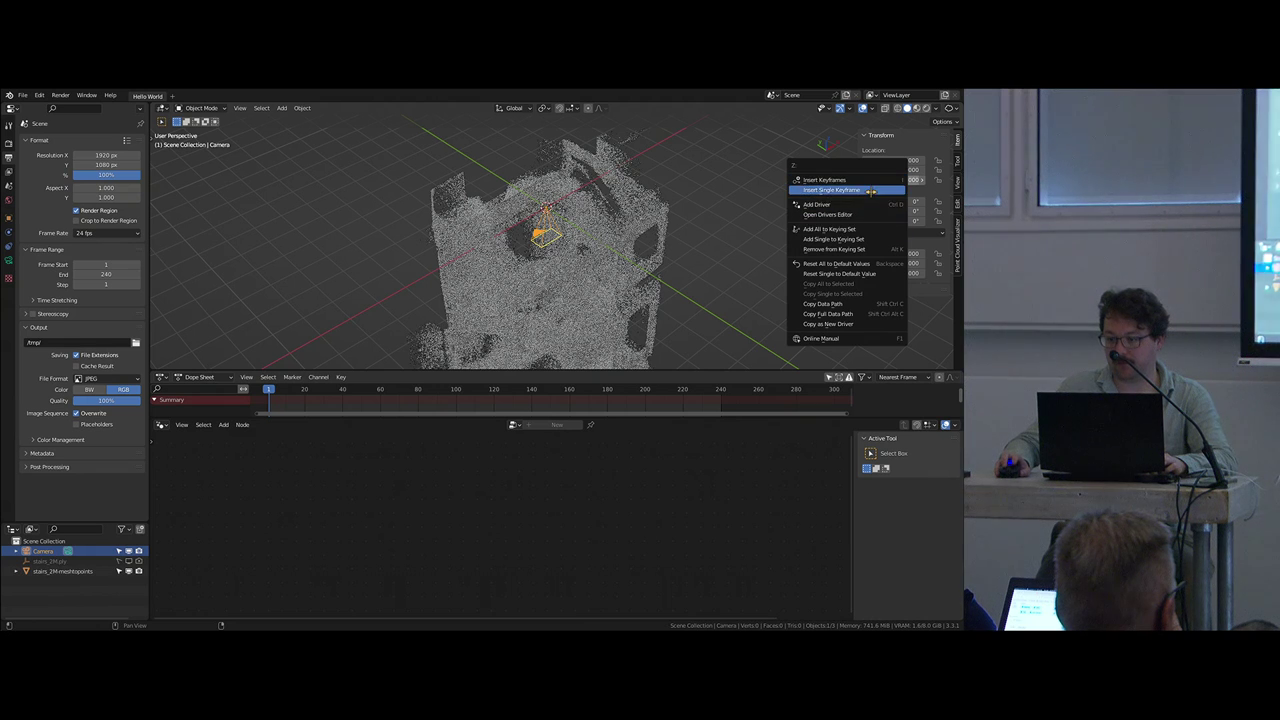
left_click(871, 190)
Step: At frame 241, set the camera's Z location to 20 and insert a single keyframe on it
key("shift")
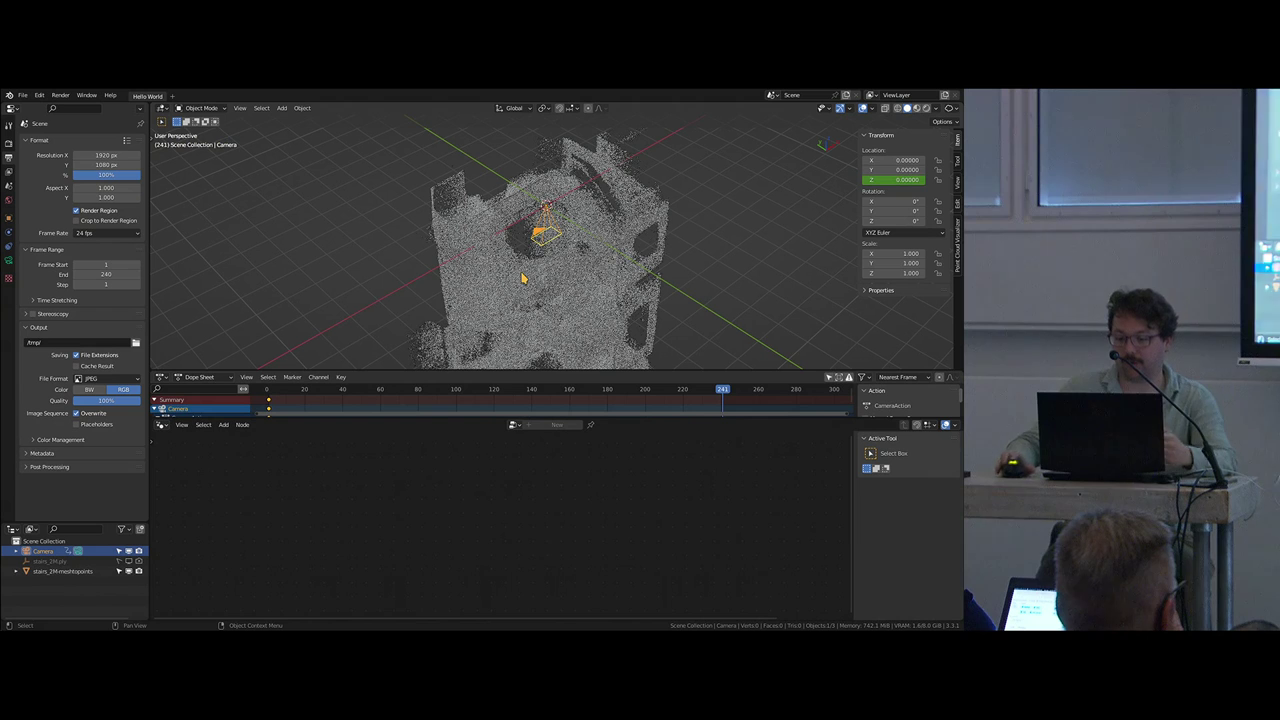
left_click(906, 179)
type("20")
key("Return")
right_click(903, 180)
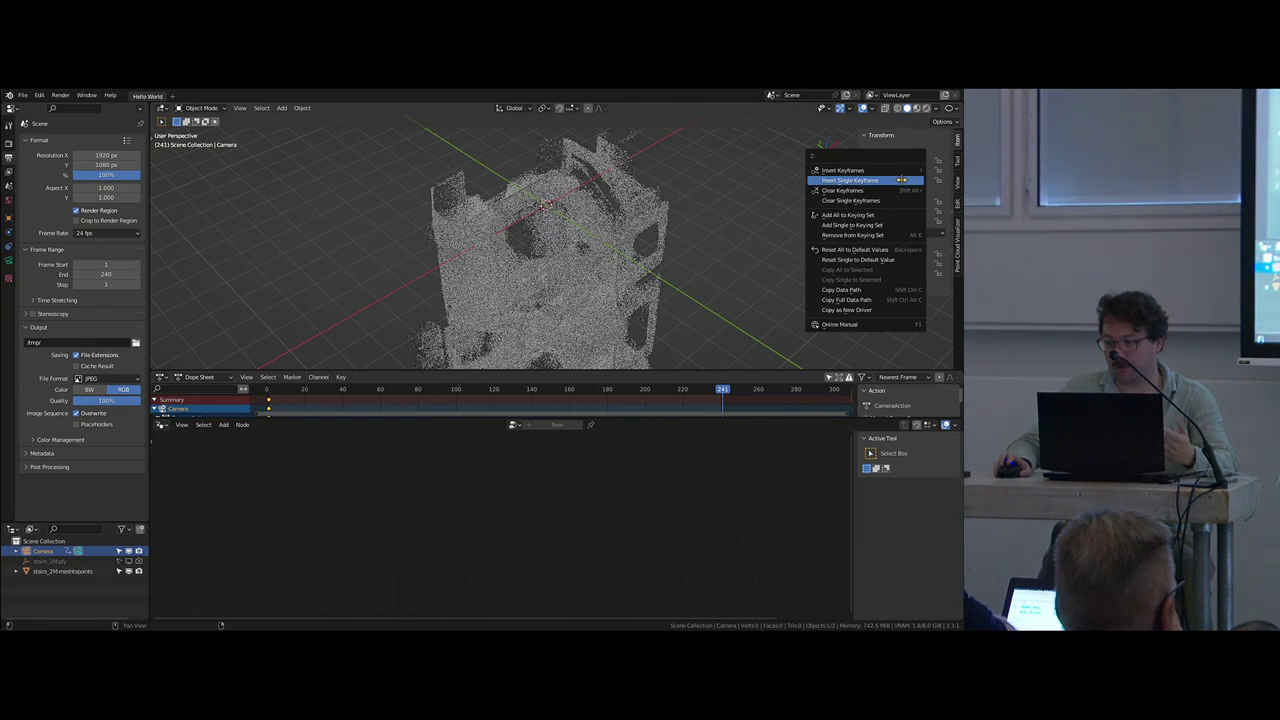
left_click(893, 180)
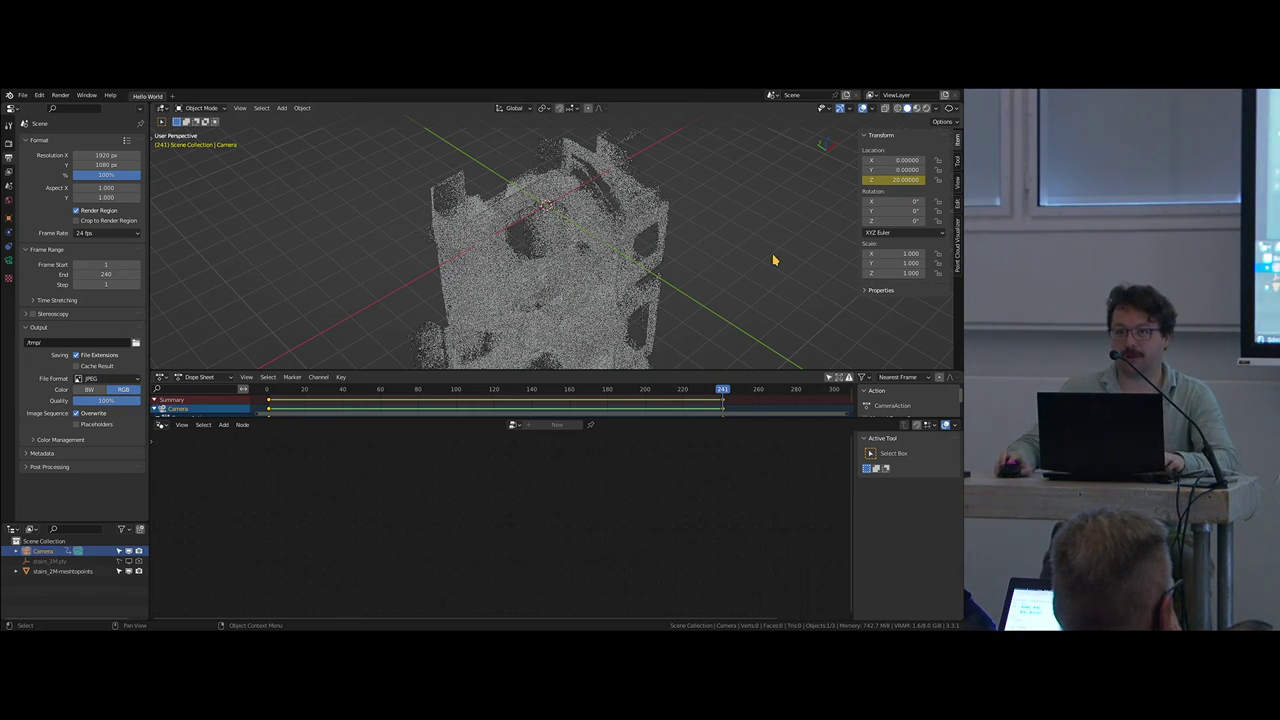
Step: Look through the camera and play the animation of its move along the stairwell
middle_click_drag(572, 262, 551, 244)
key("KP_0")
key("space")
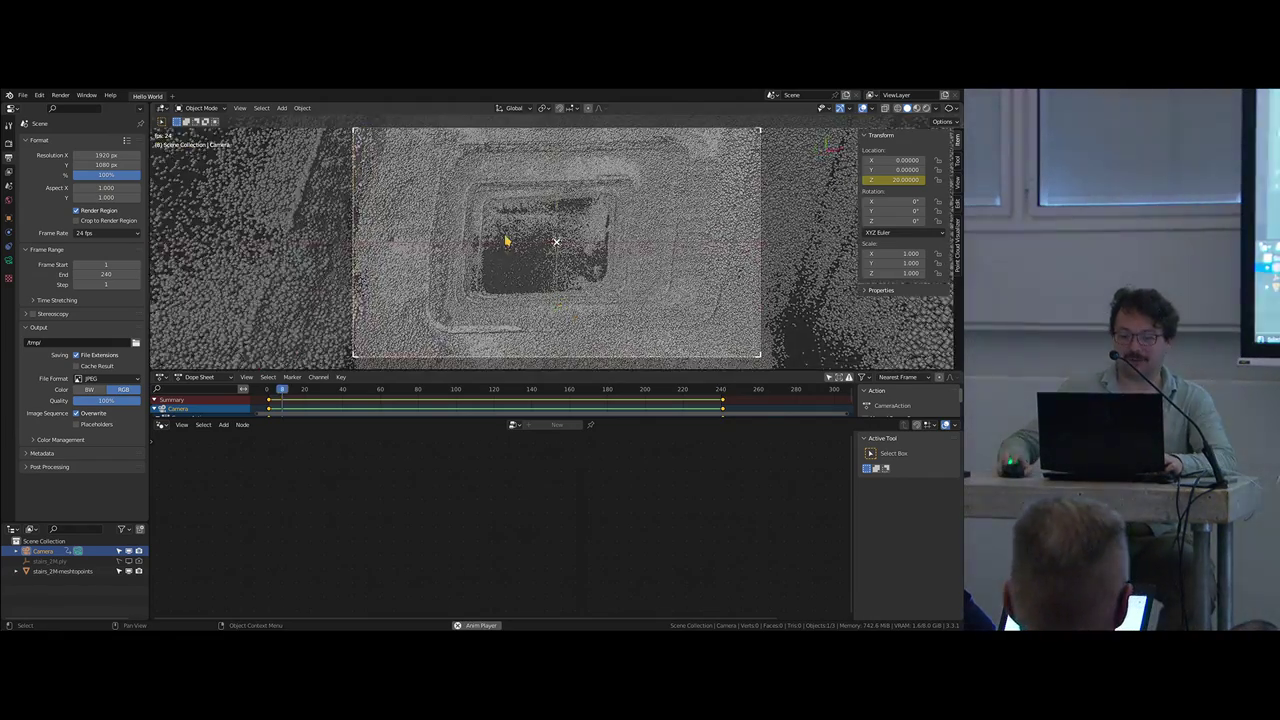
Step: Stop the playback, set the camera's Z location to -20 at frame 241 and replace the keyframe there
key("space")
key("shift+Left")
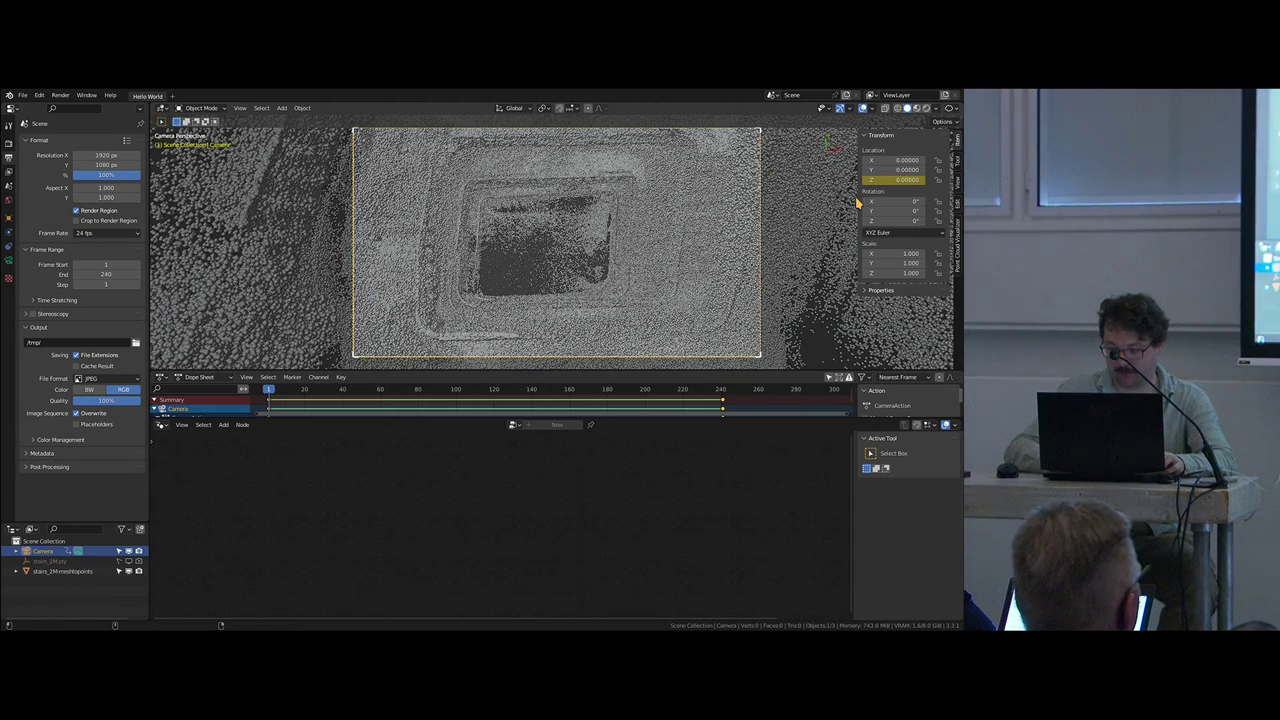
key("Up")
left_click(876, 181)
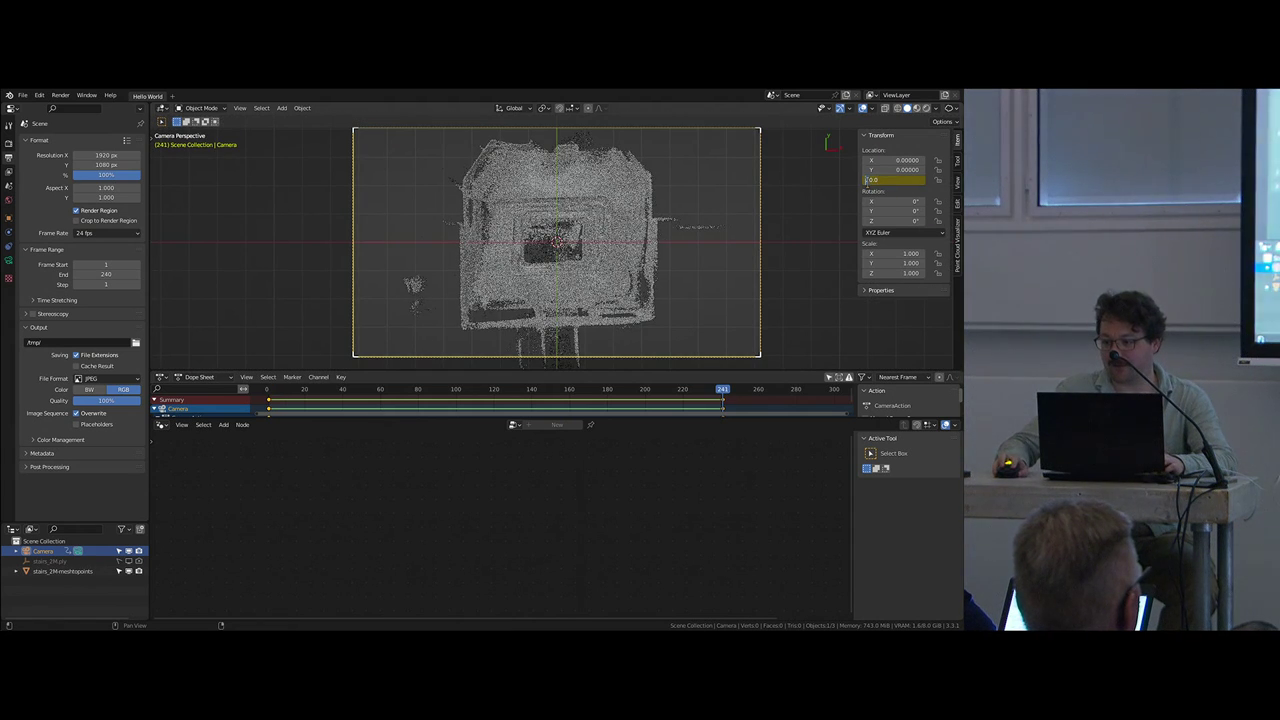
type("-20.0")
key("Return")
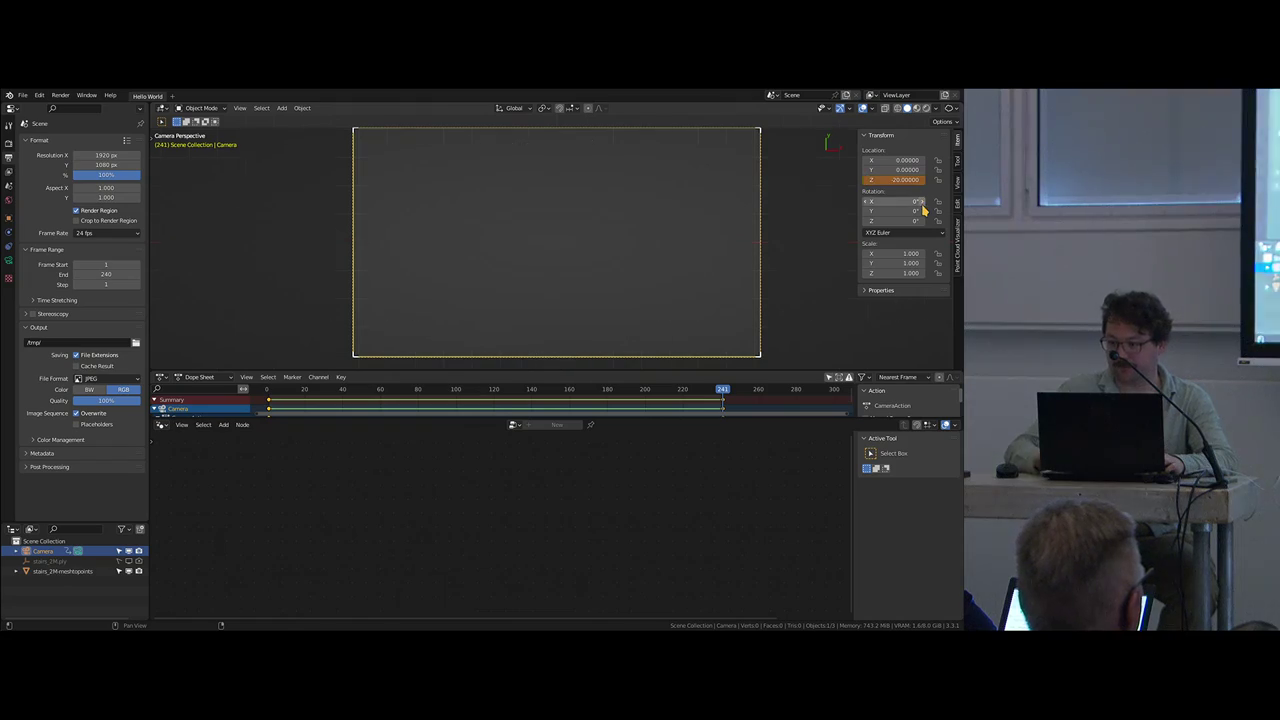
right_click(880, 180)
left_click(872, 183)
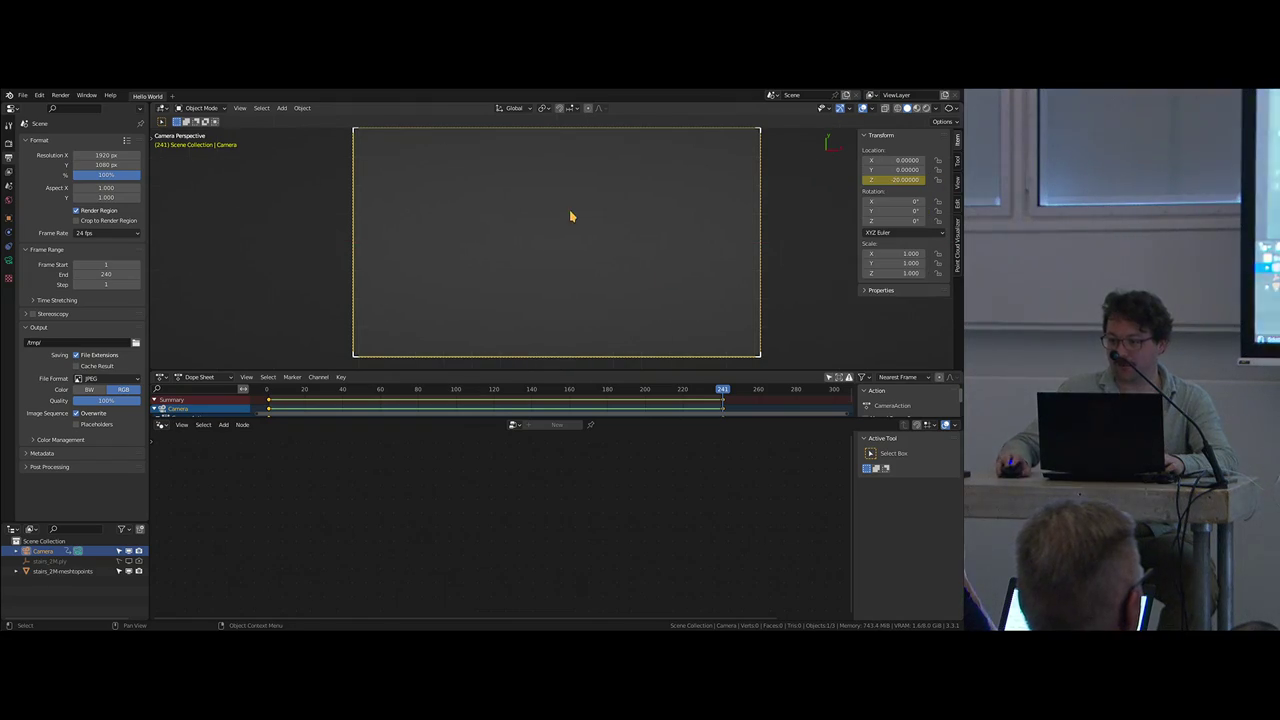
Step: Play the camera's reversed move through the stairwell and return to frame 1
key("space")
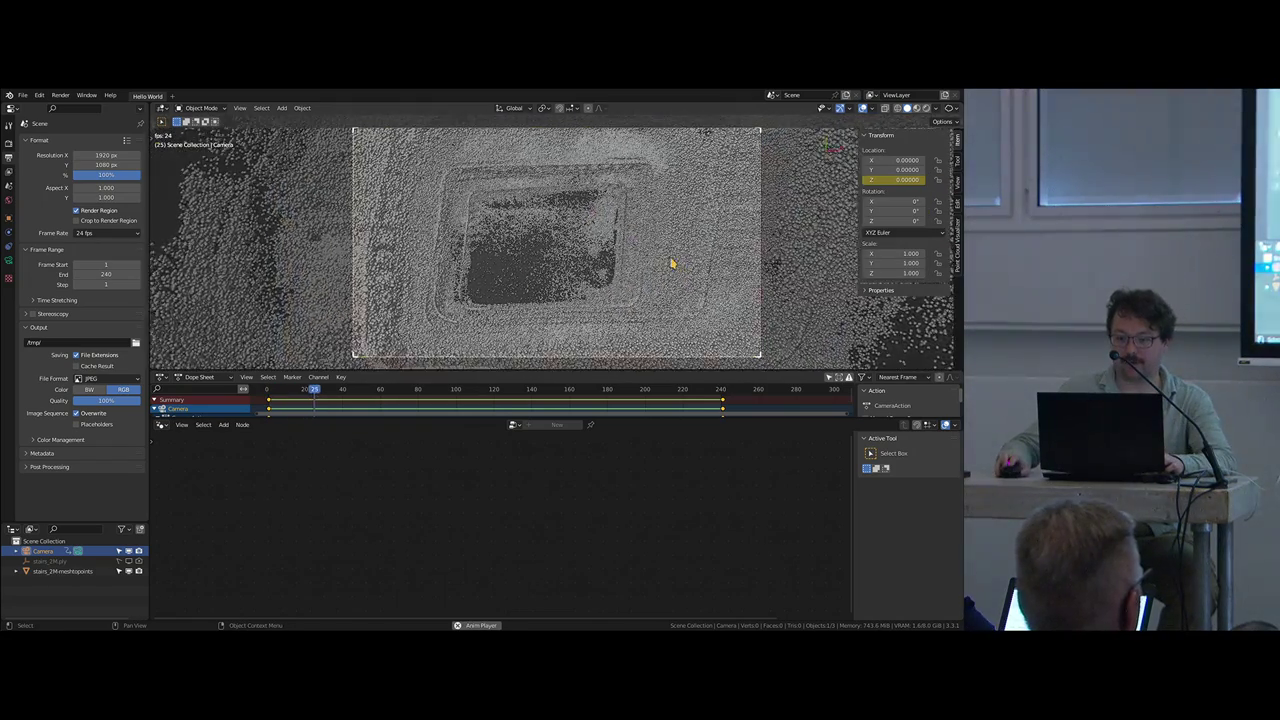
key("space")
key("shift+Left")
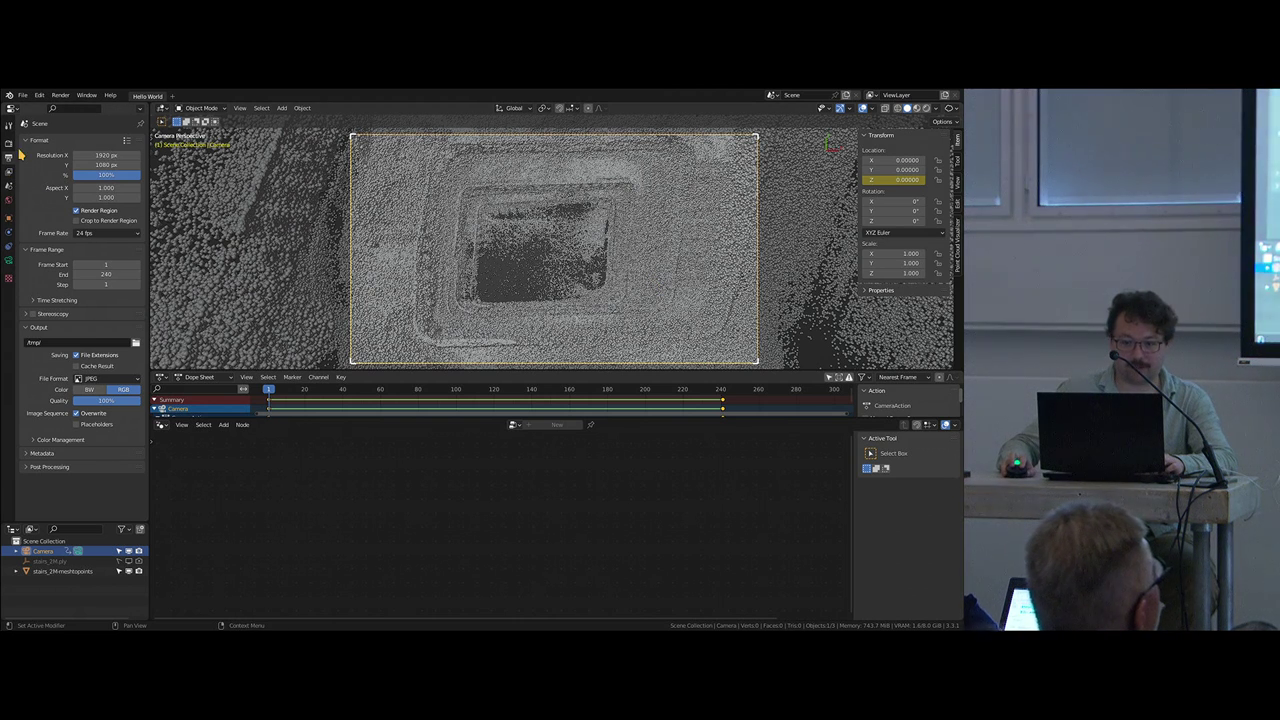
Step: Set the camera's focal length to 24 mm after trying 28 mm
left_click(8, 259)
double_click(95, 189)
type("28")
key("Return")
left_click(110, 190)
type("24")
key("Return")
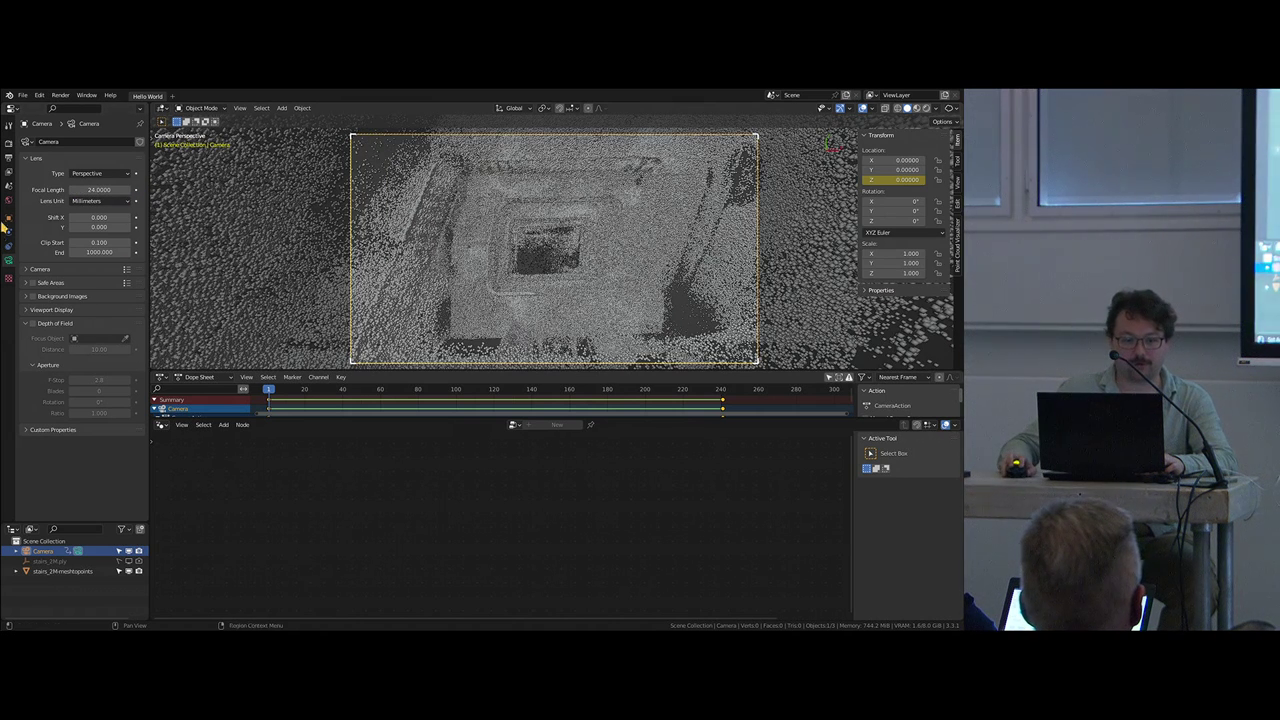
Step: Set the camera's passepartout opacity to 1 and play the animation through the camera, returning to frame 1
left_click(59, 311)
type("1")
key("Return")
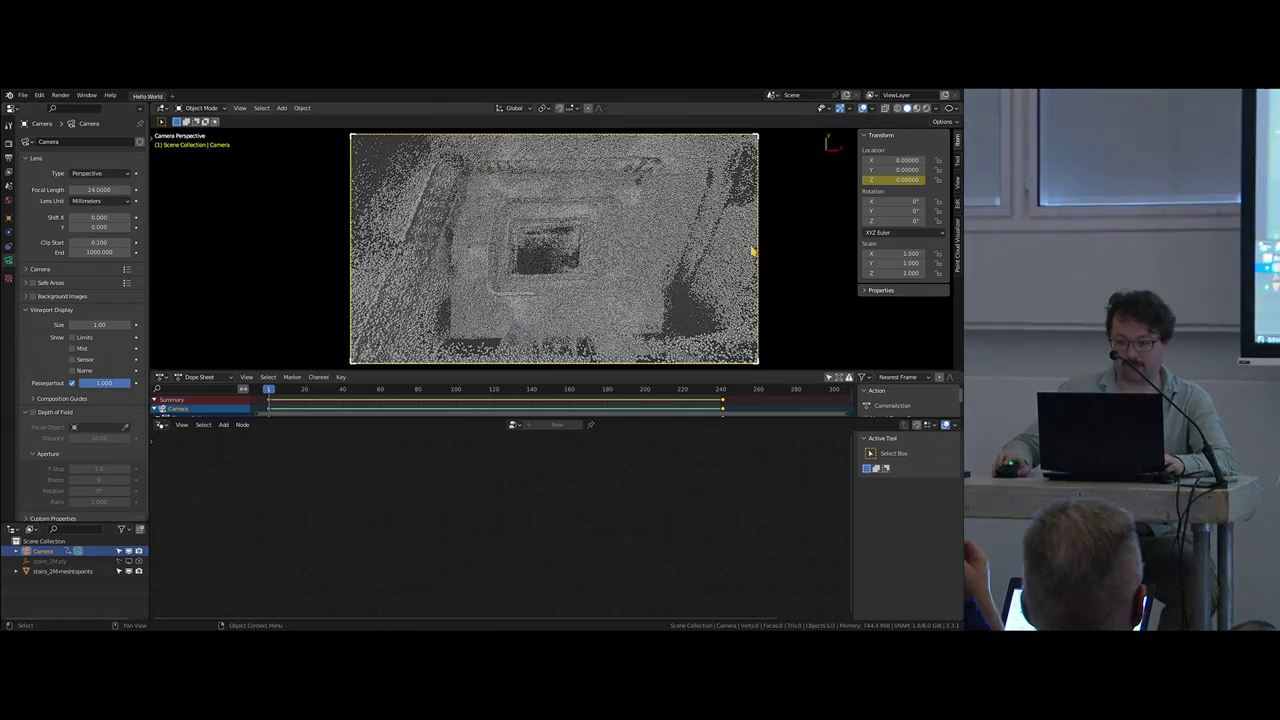
key("space")
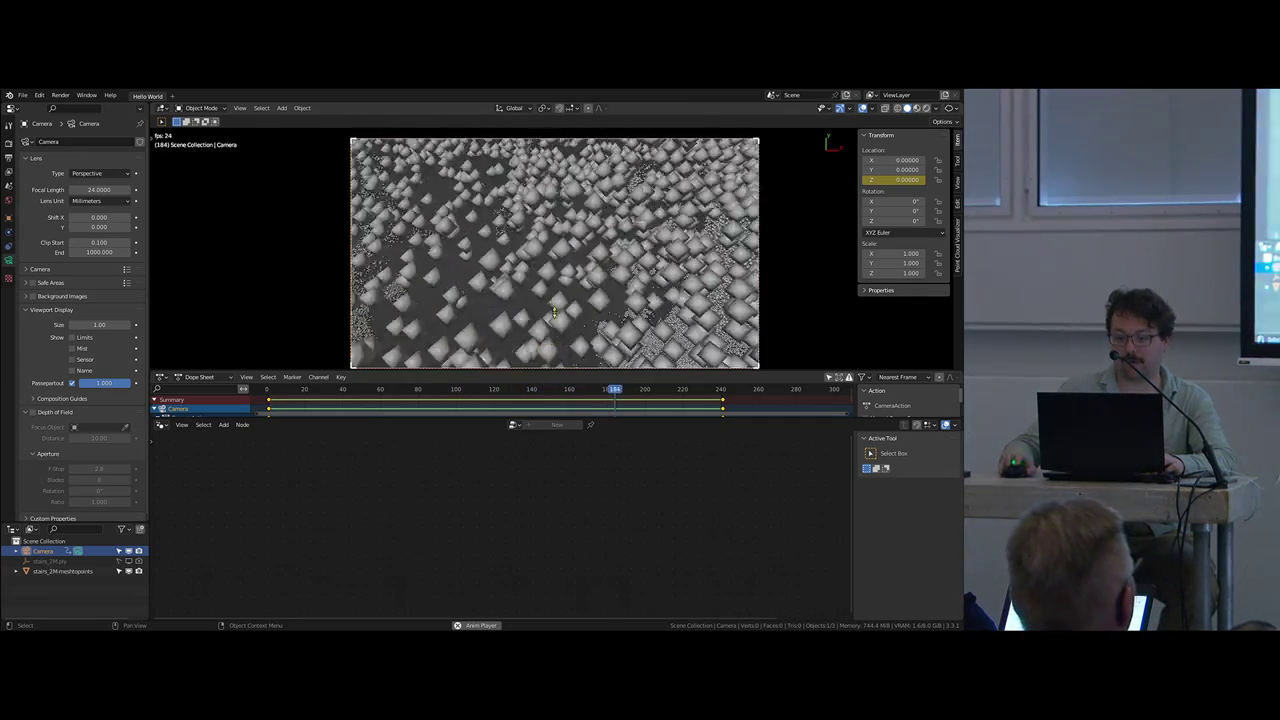
key("shift+Left")
key("space")
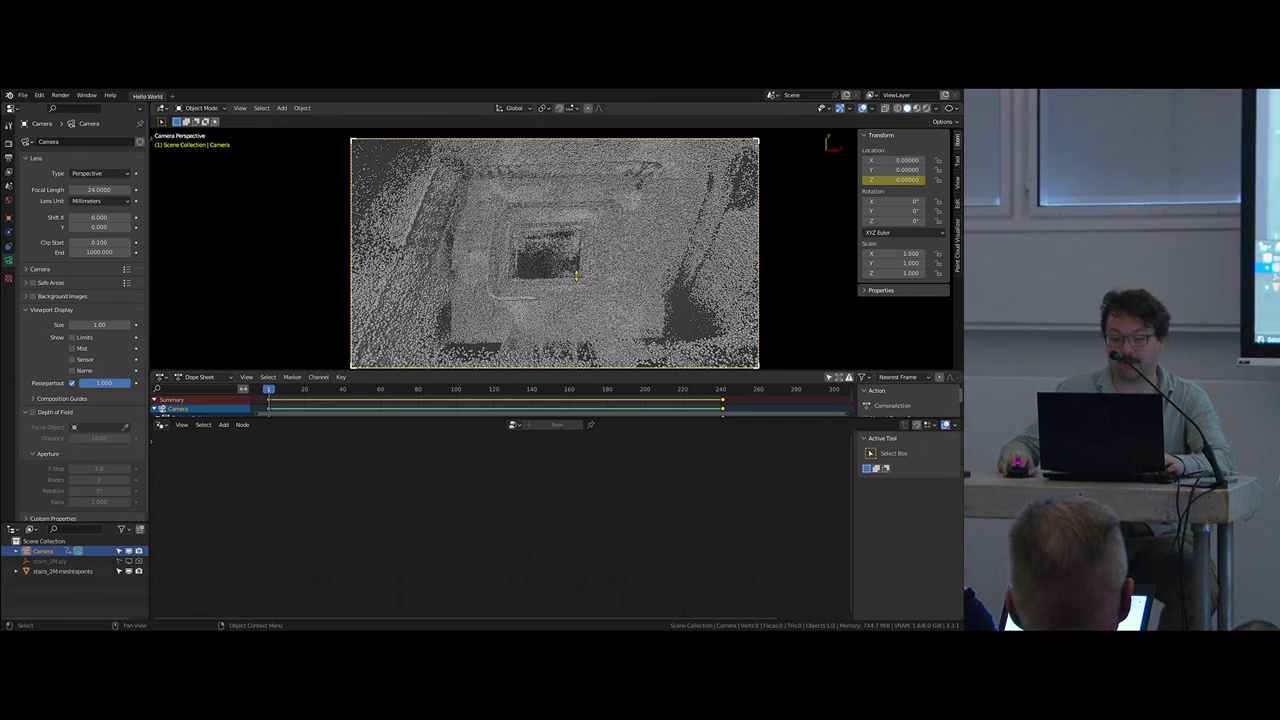
Step: Select the stairs_2M-meshtopoints object and check the point count at the Set Point Radius node's output
left_click(643, 294)
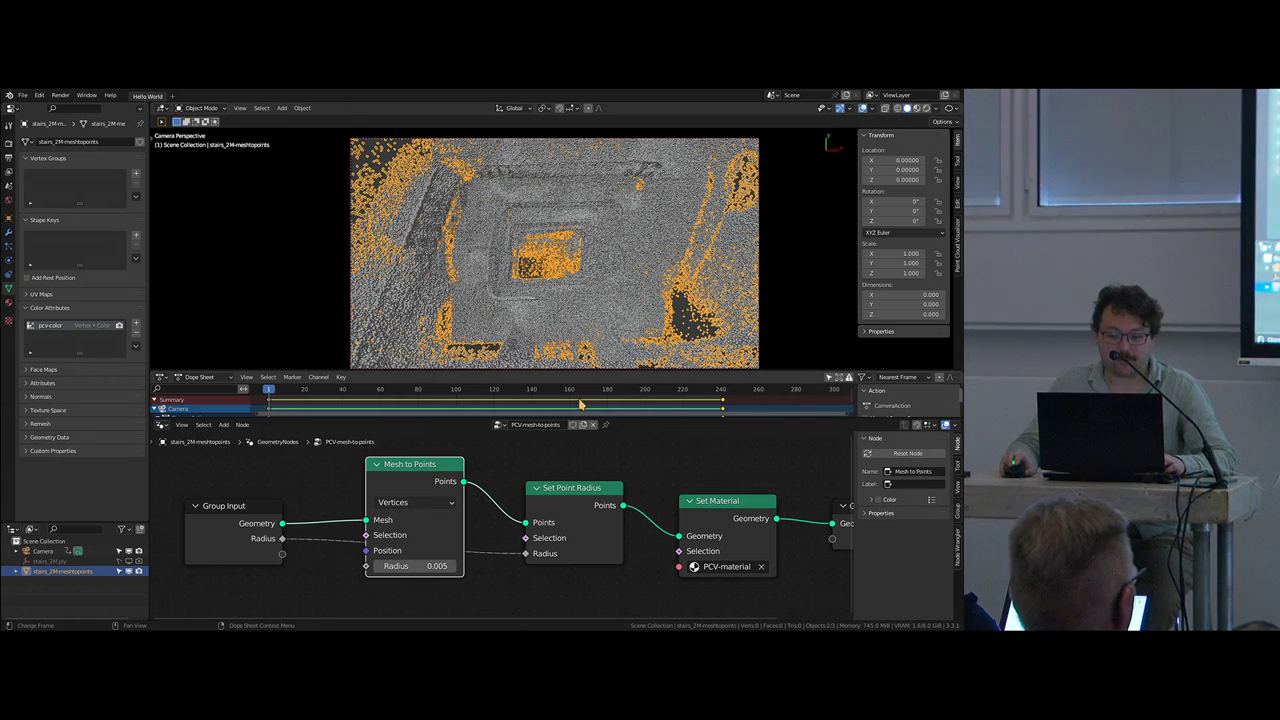
key("super")
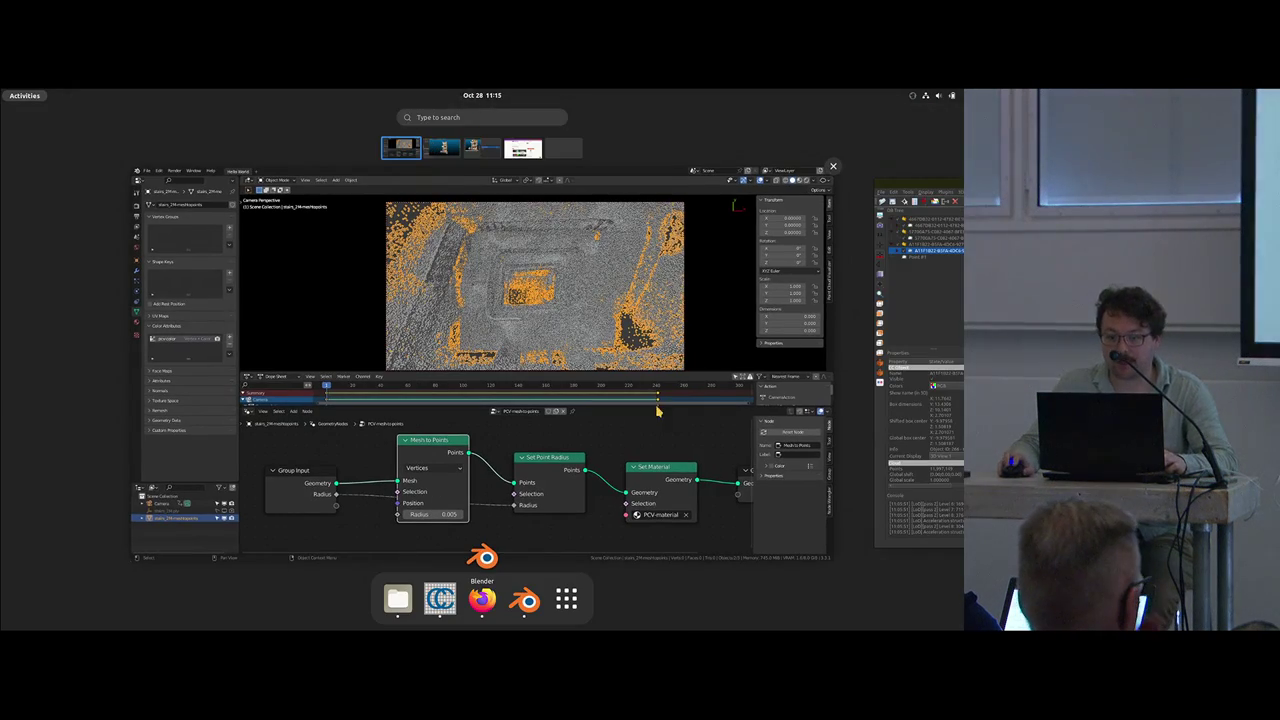
key("super")
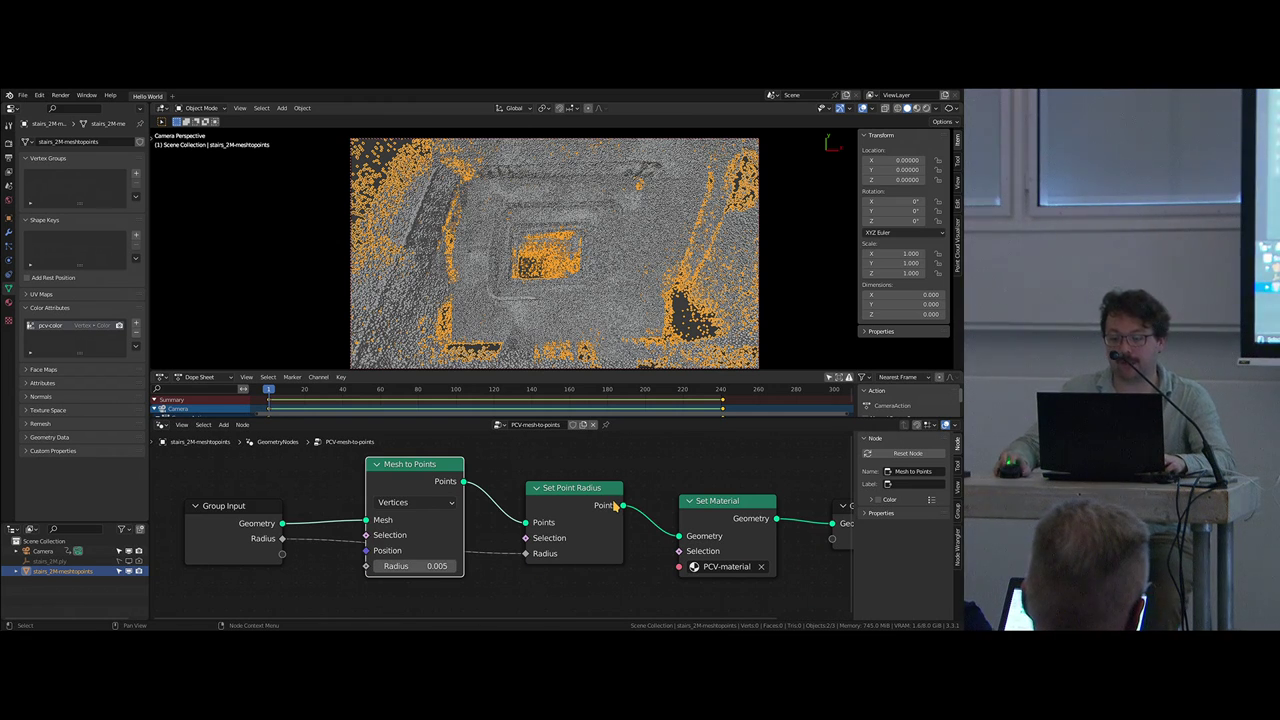
mouse_move(614, 508)
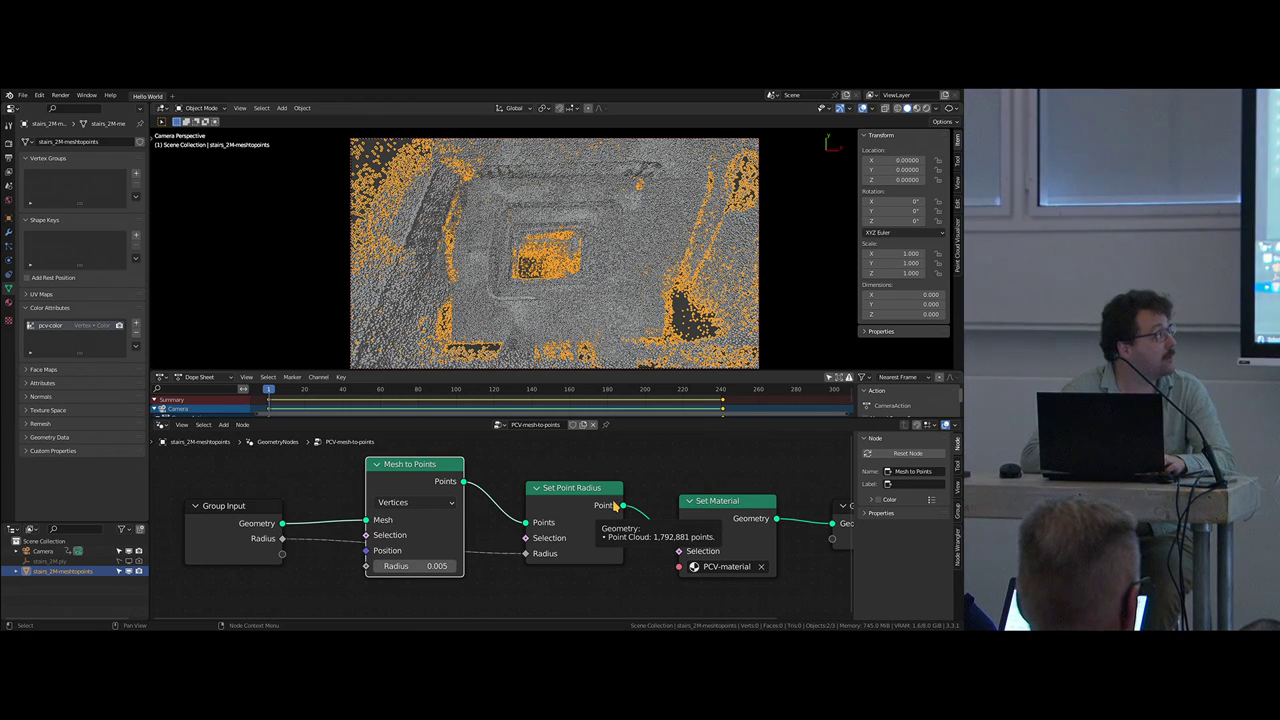
Step: Add a Simple Deform modifier to the stairwell points and place it above the Geometry Nodes modifier
left_click(10, 232)
left_click(60, 141)
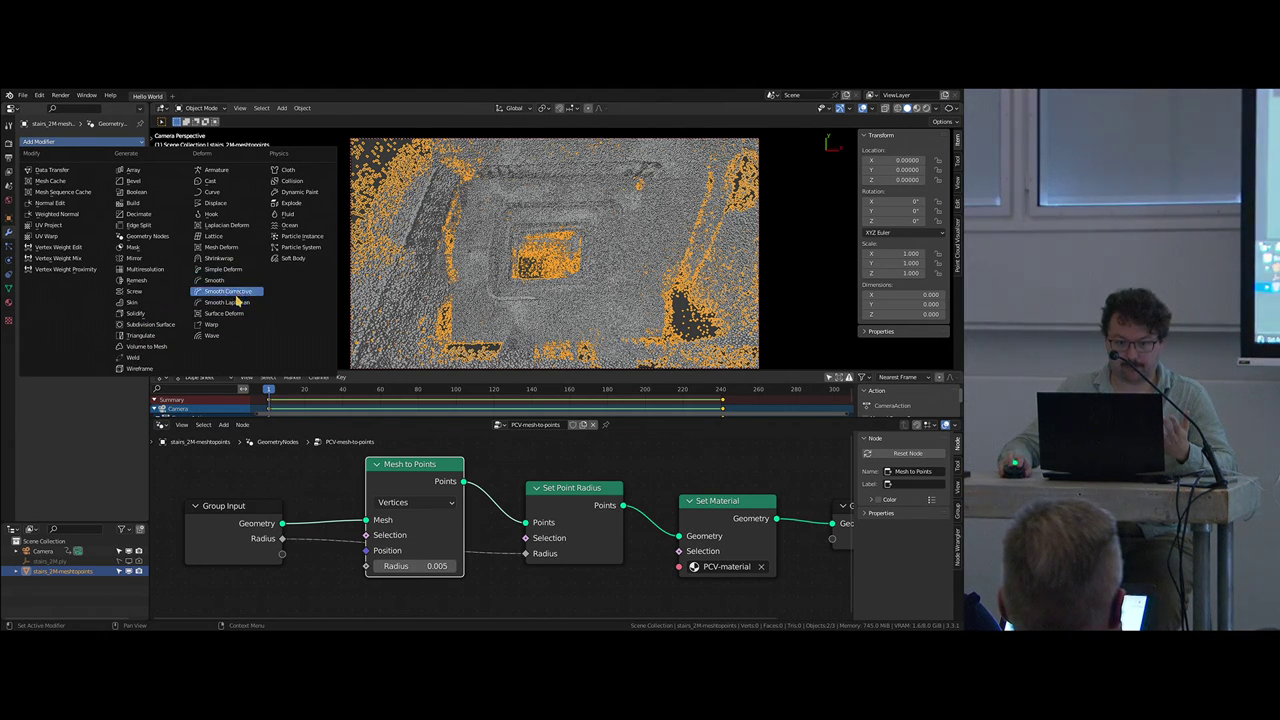
left_click(223, 269)
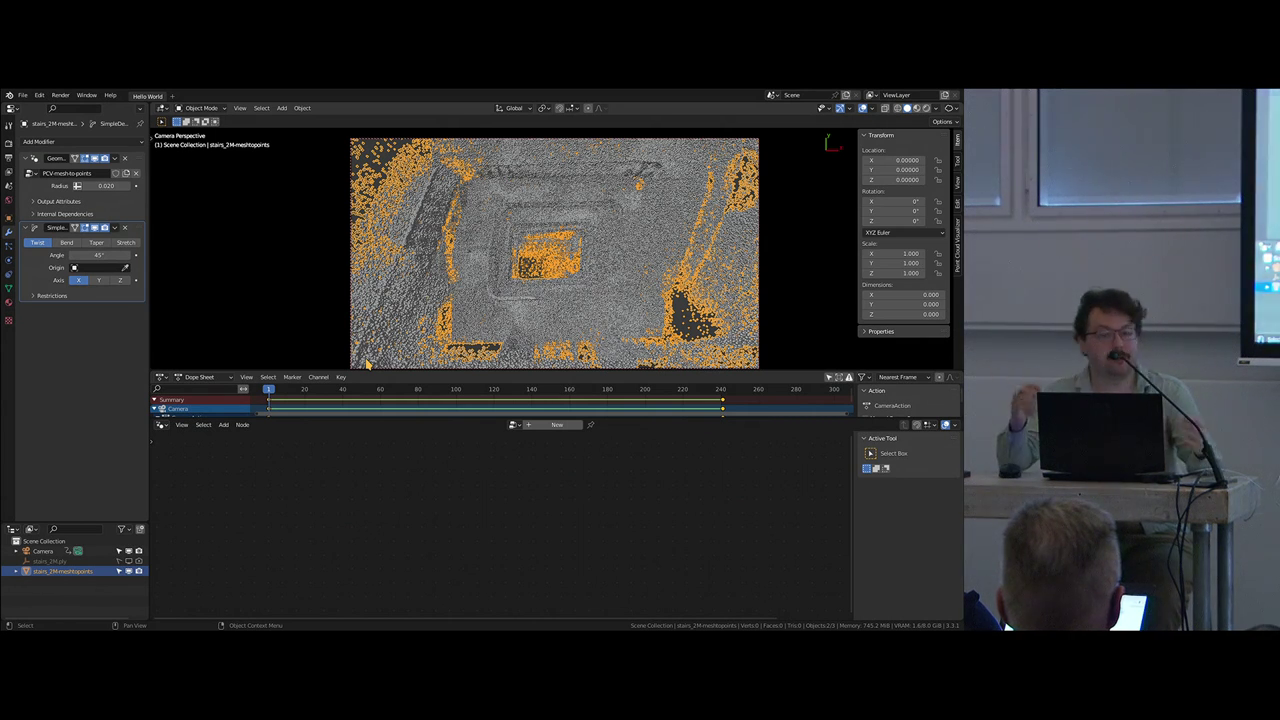
left_click_drag(141, 232, 141, 160)
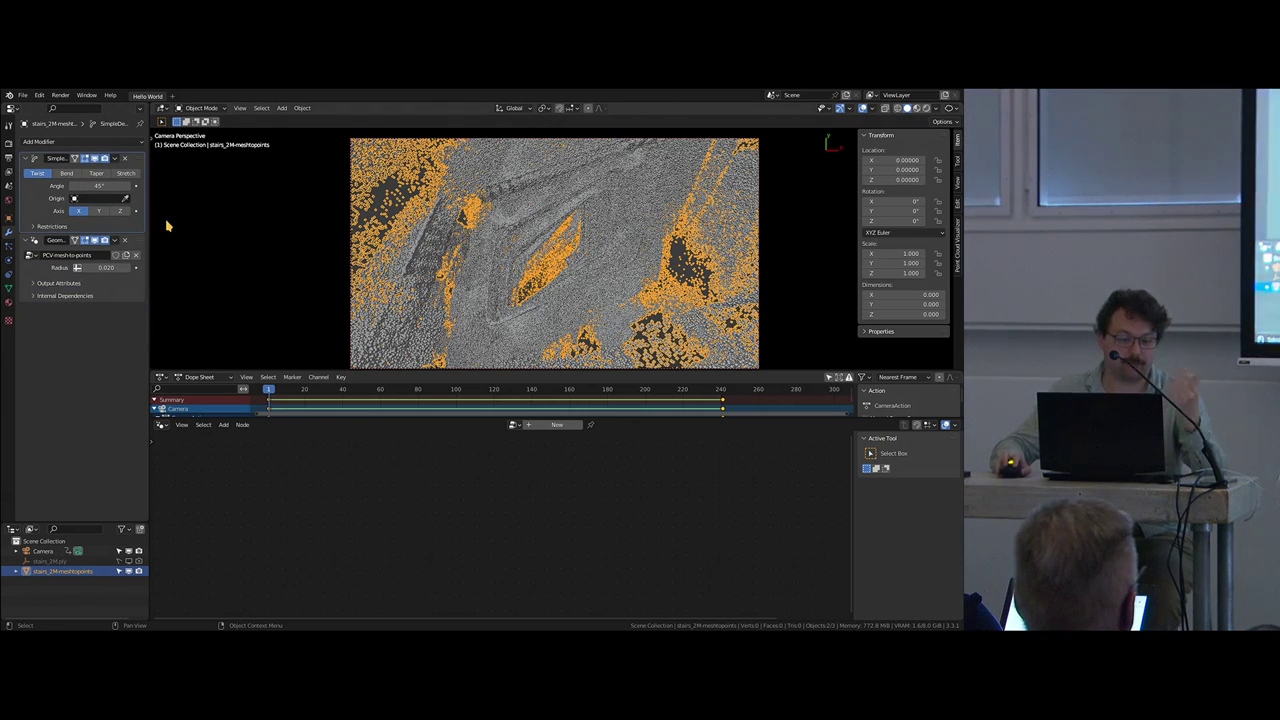
Step: Set the Simple Deform twist to the Z axis with an angle of 360°
left_click(119, 212)
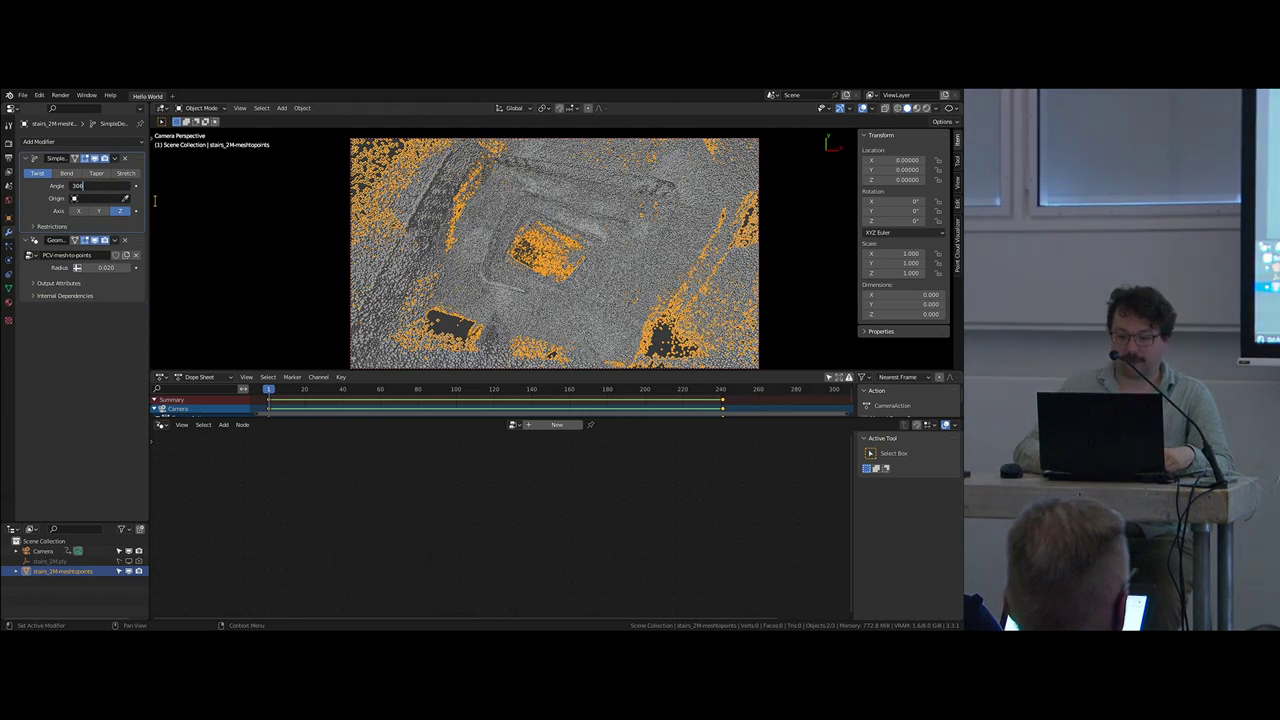
type("36")
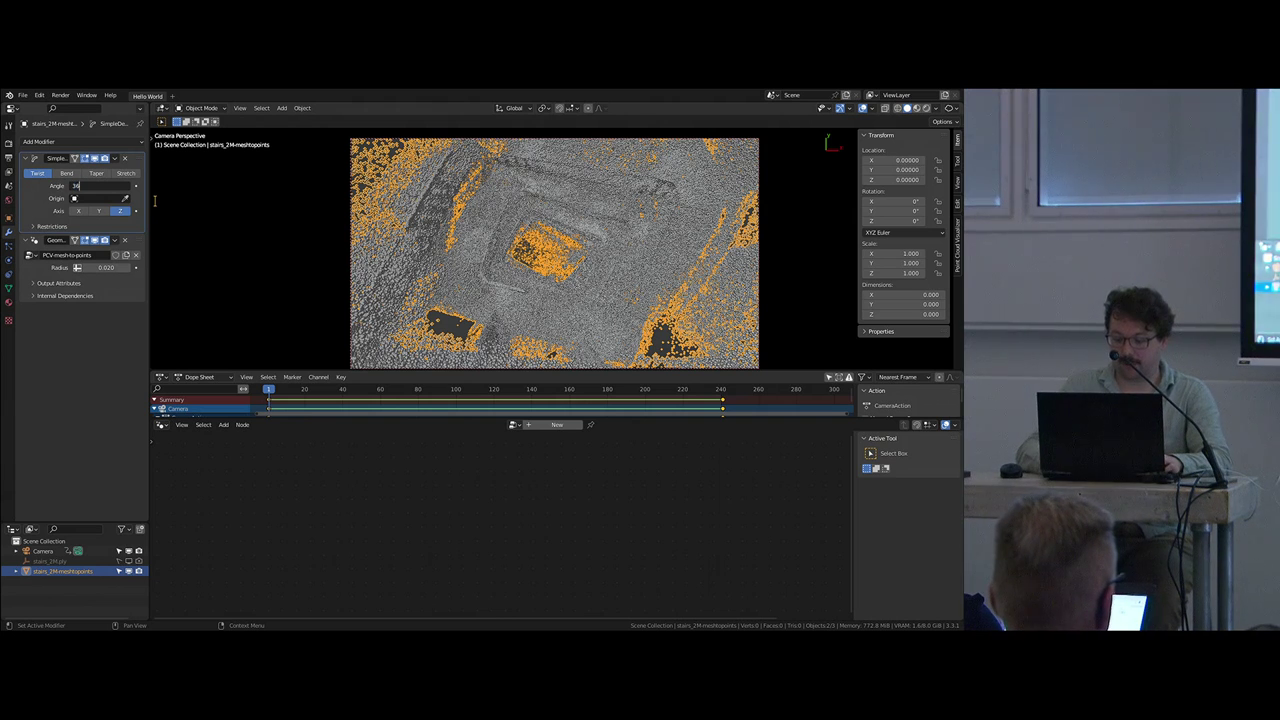
type("0")
key("Return")
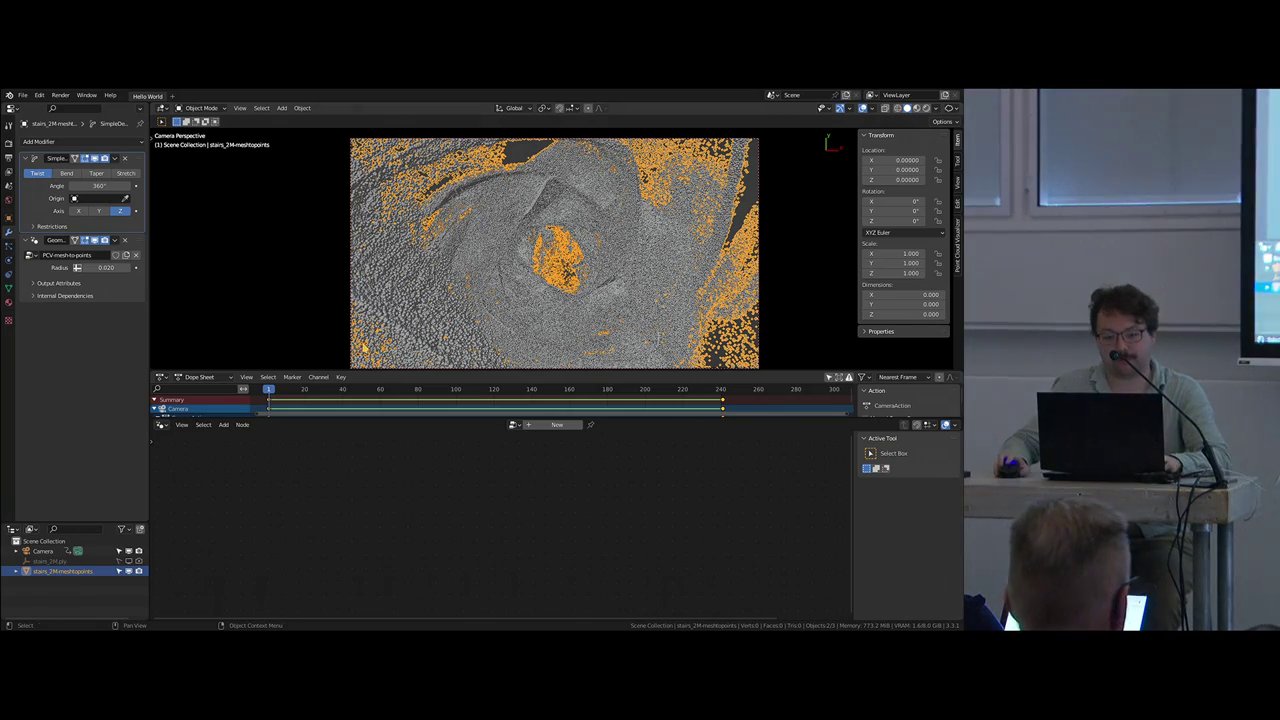
Step: Deselect everything and play the camera animation through the twisted stairwell
key("space")
key("alt+a")
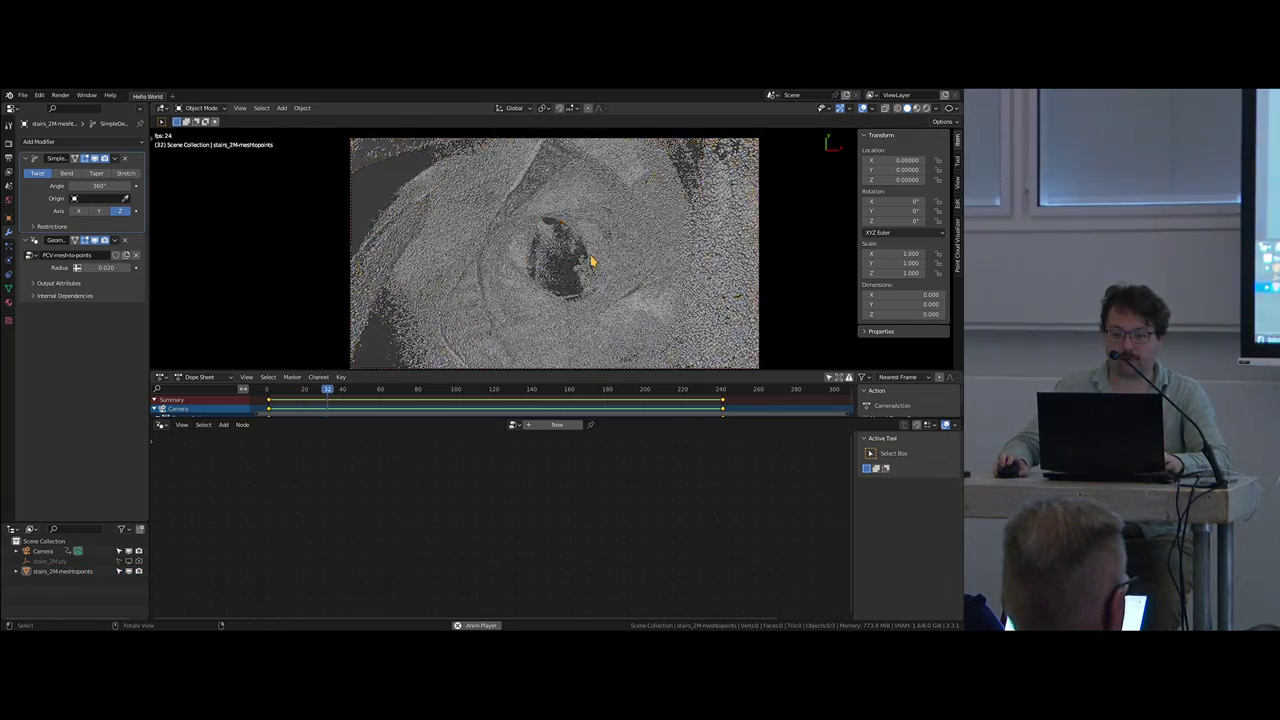
key("space")
Step: Switch the camera view to Rendered shading and move to frame 77
key("z")
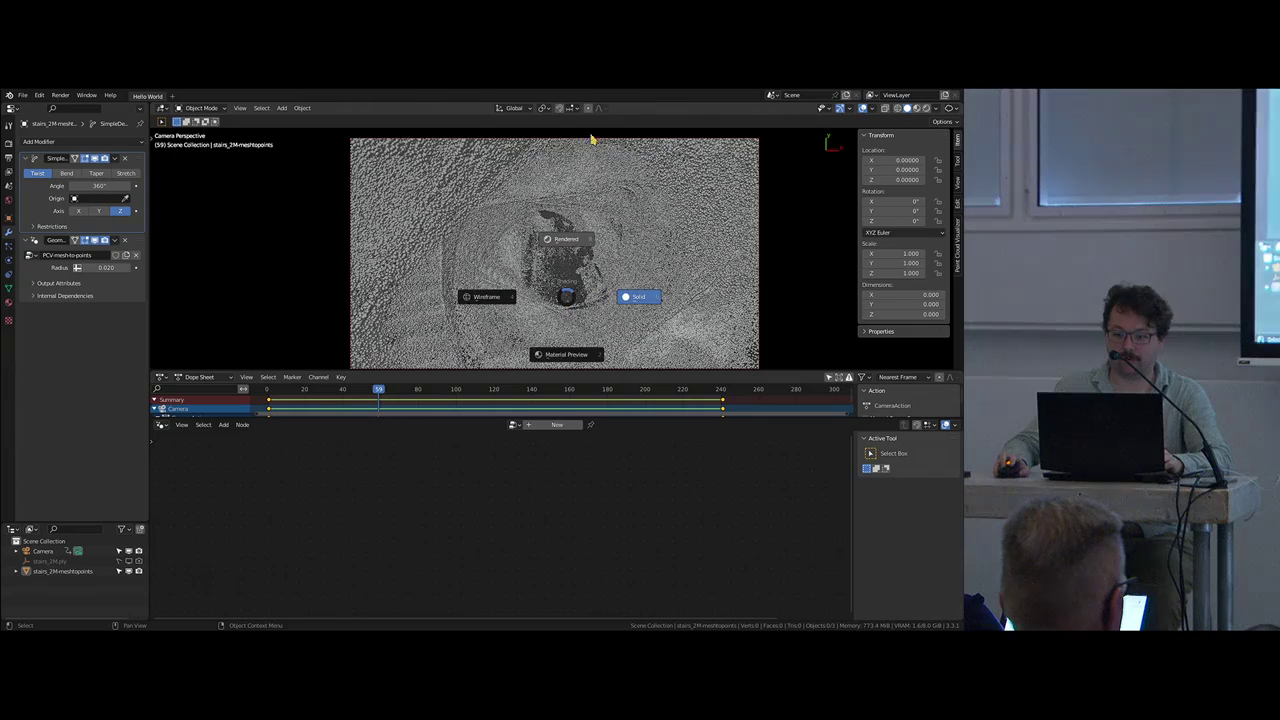
left_click(567, 214)
left_click_drag(371, 391, 412, 397)
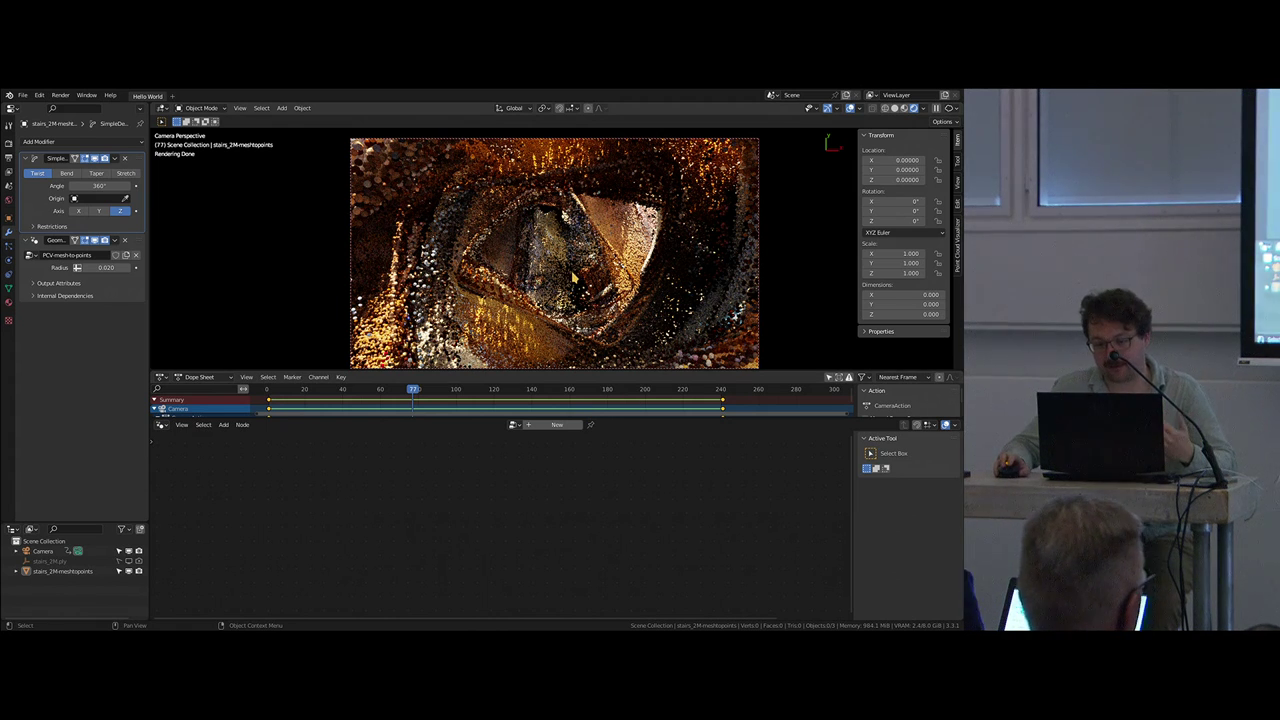
Step: Enlarge the 3D viewport by shrinking the areas below it and hide its sidebar
left_click_drag(547, 415, 549, 484)
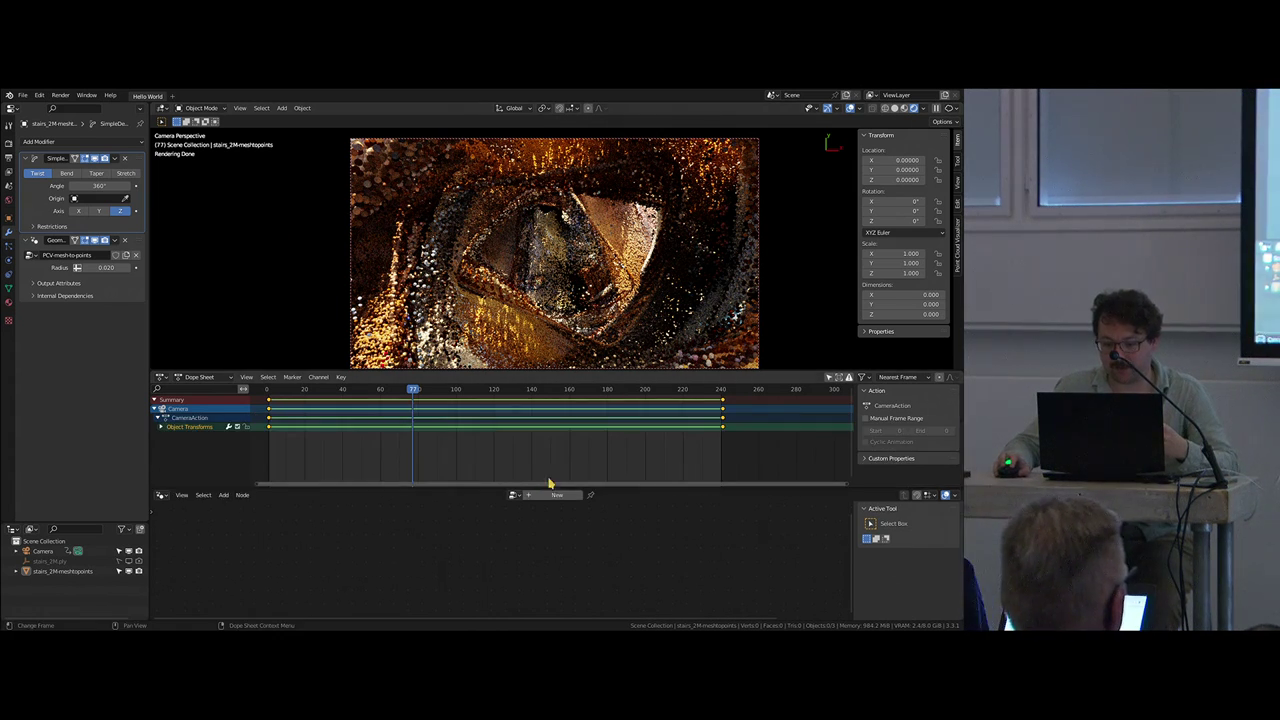
left_click_drag(573, 371, 573, 430)
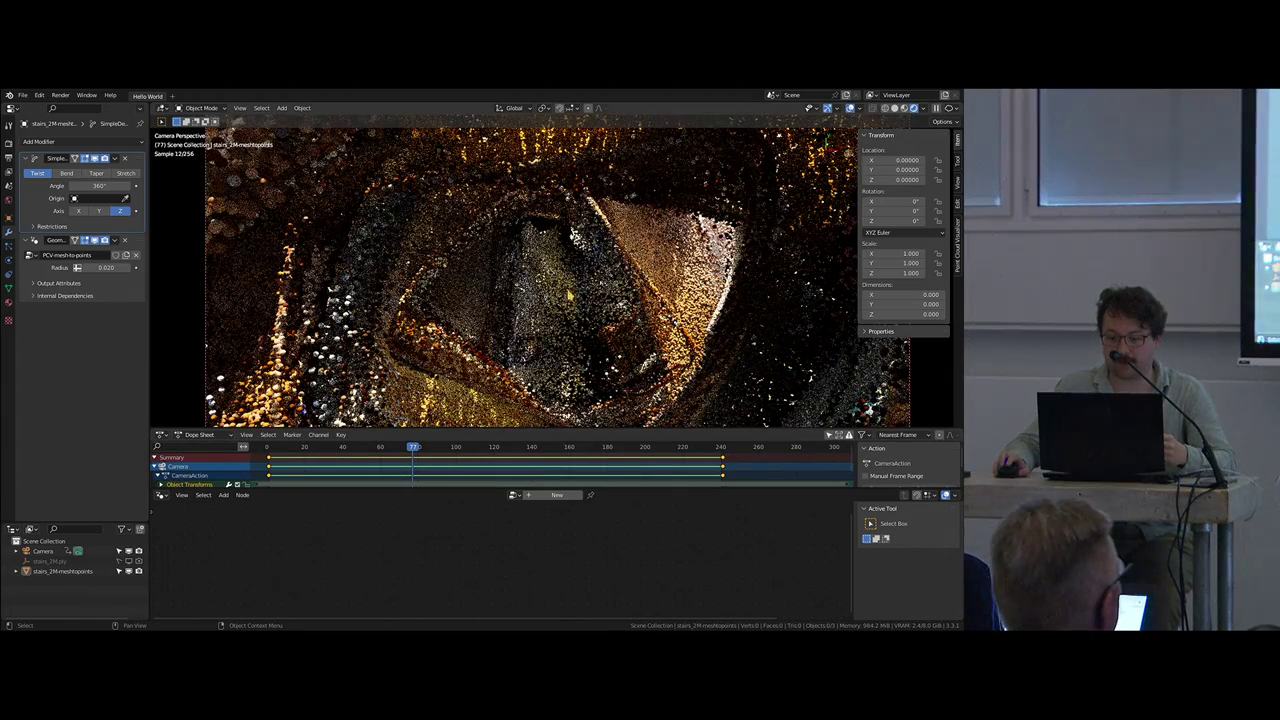
key("n")
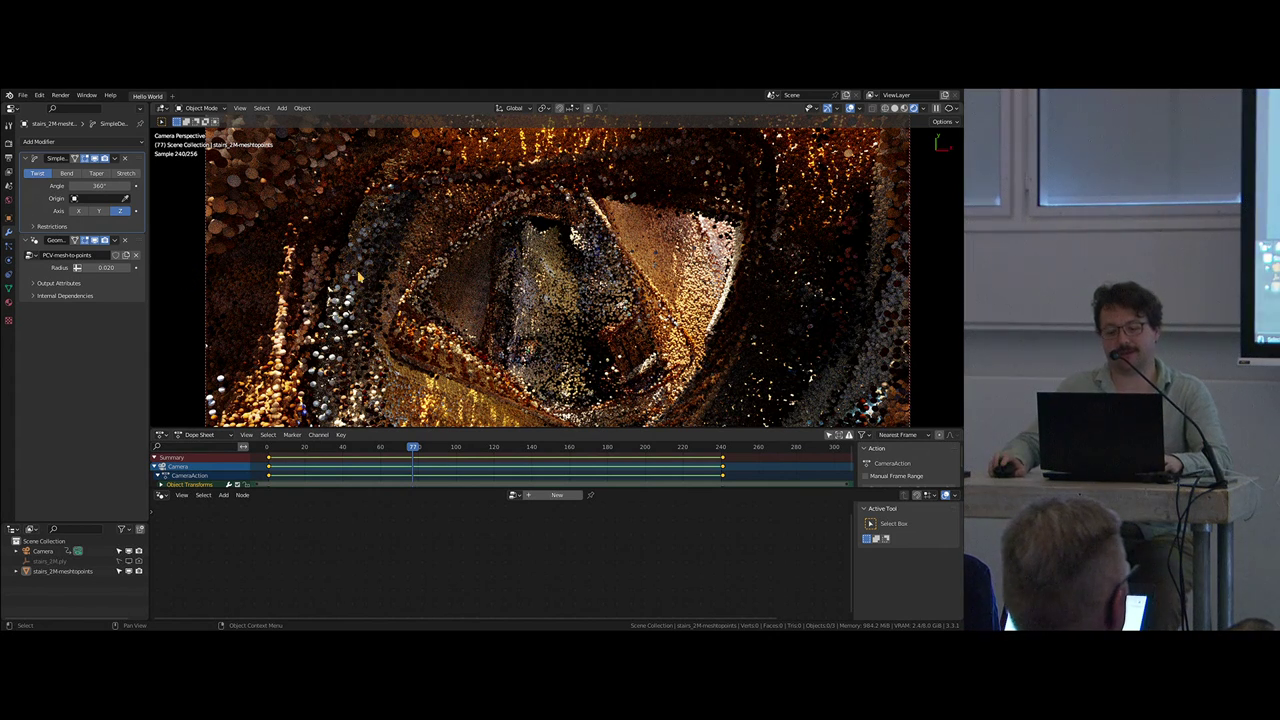
Step: Examine the twisted stairwell from outside the camera, ending in Rendered shading
scroll(557, 276, "down", 2)
middle_click_drag(557, 276, 508, 318)
scroll(390, 261, "down", 8)
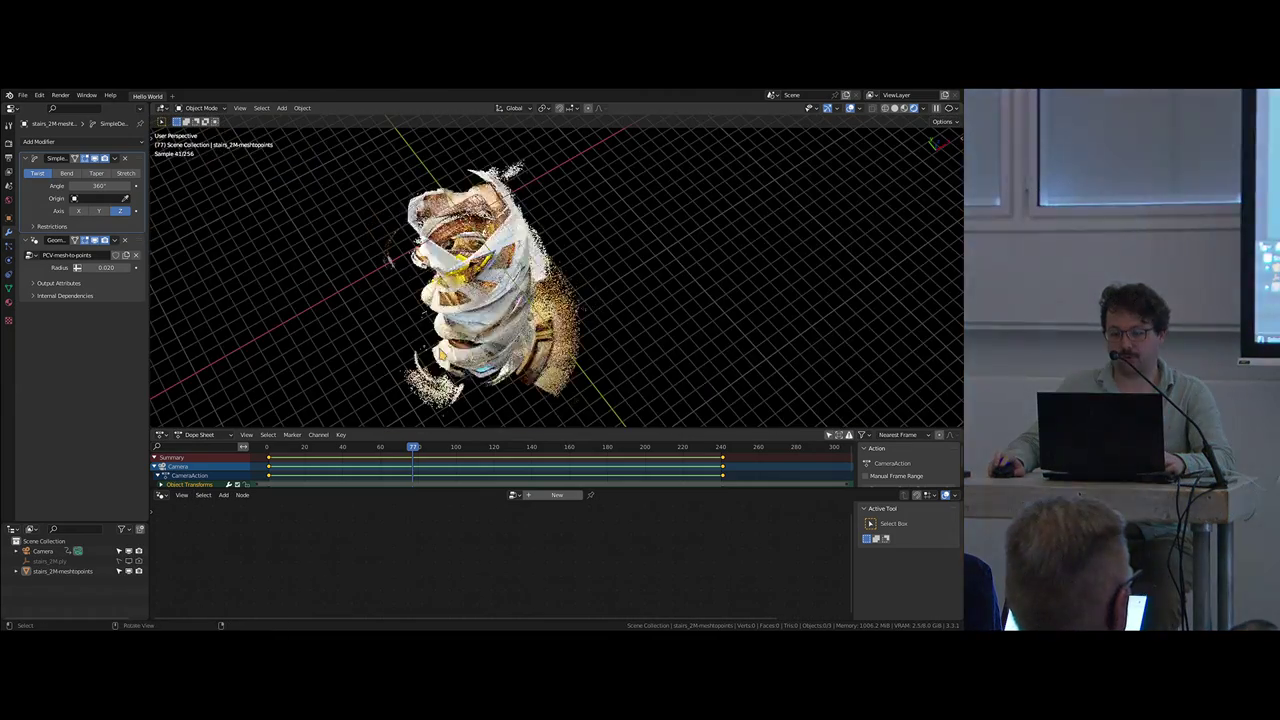
middle_click_drag(442, 355, 388, 351)
key("z")
left_click(714, 329)
mouse_move(714, 329)
middle_mouse_down()
mouse_move(600, 309)
mouse_move(589, 324)
middle_mouse_up()
key("z")
left_click(665, 122)
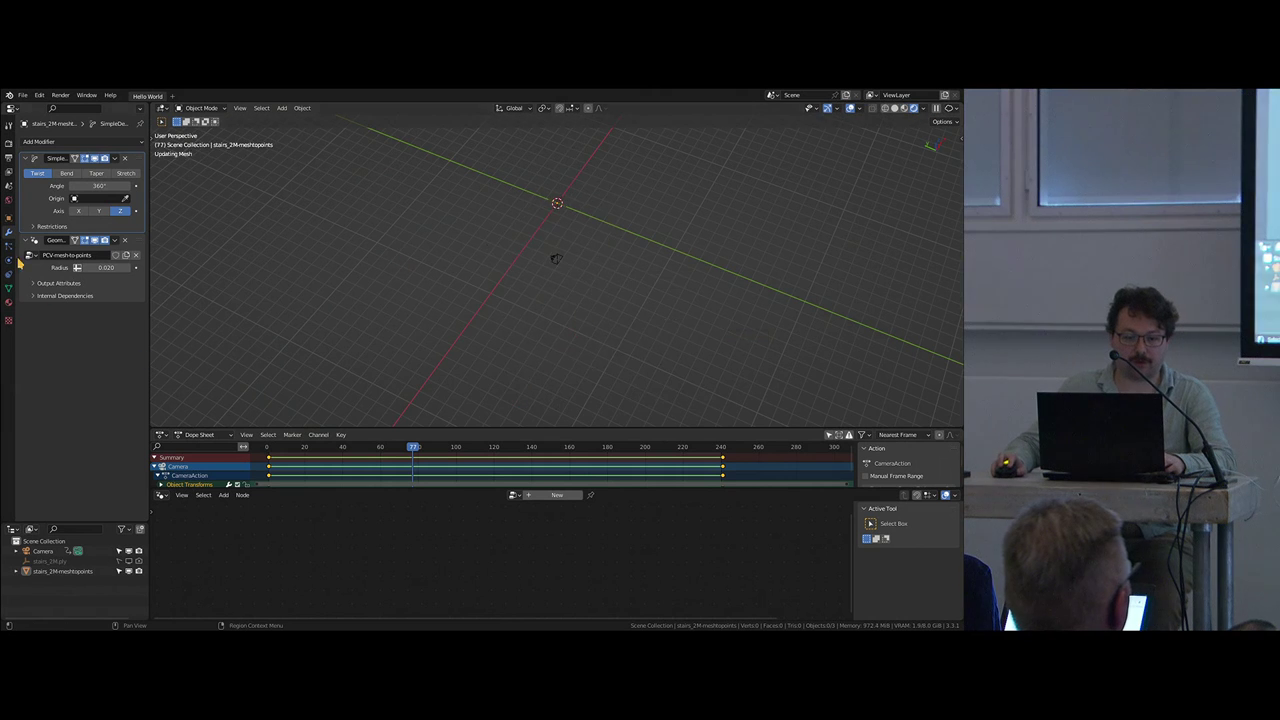
Step: Show the World properties and change the geometry node area to a Shader Editor displaying the World shader
left_click(9, 213)
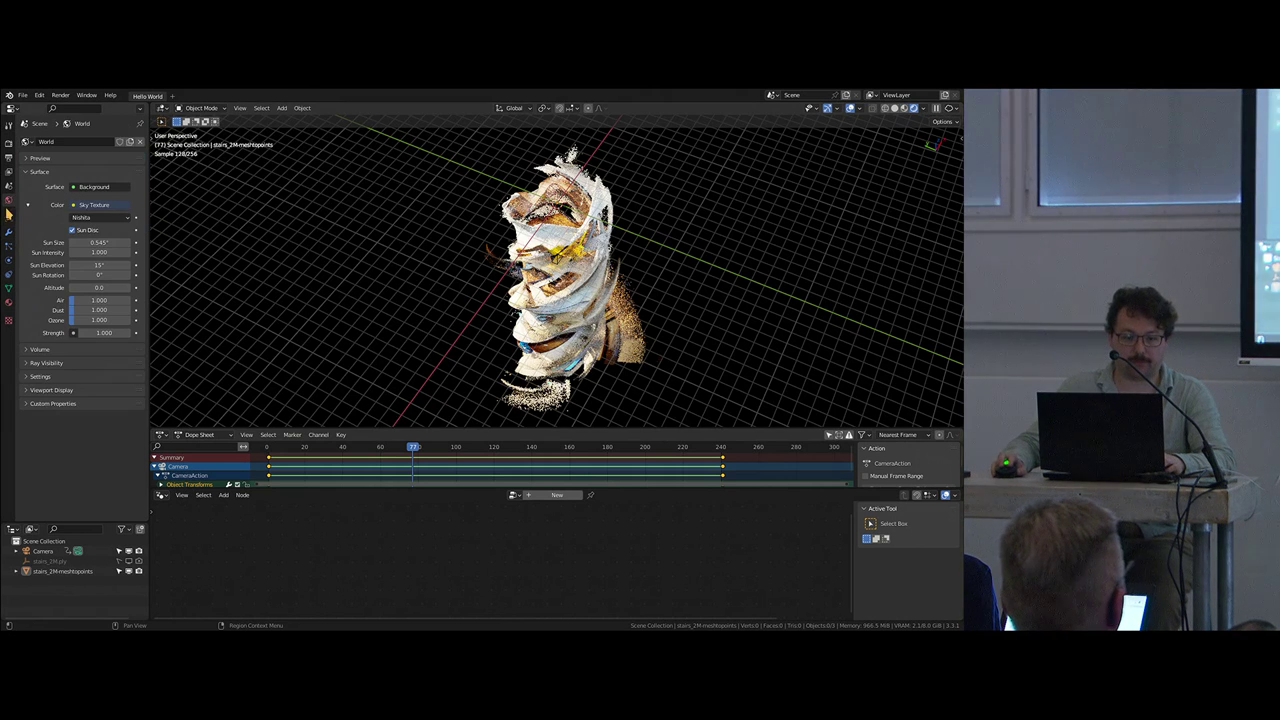
left_click(161, 496)
left_click(161, 496)
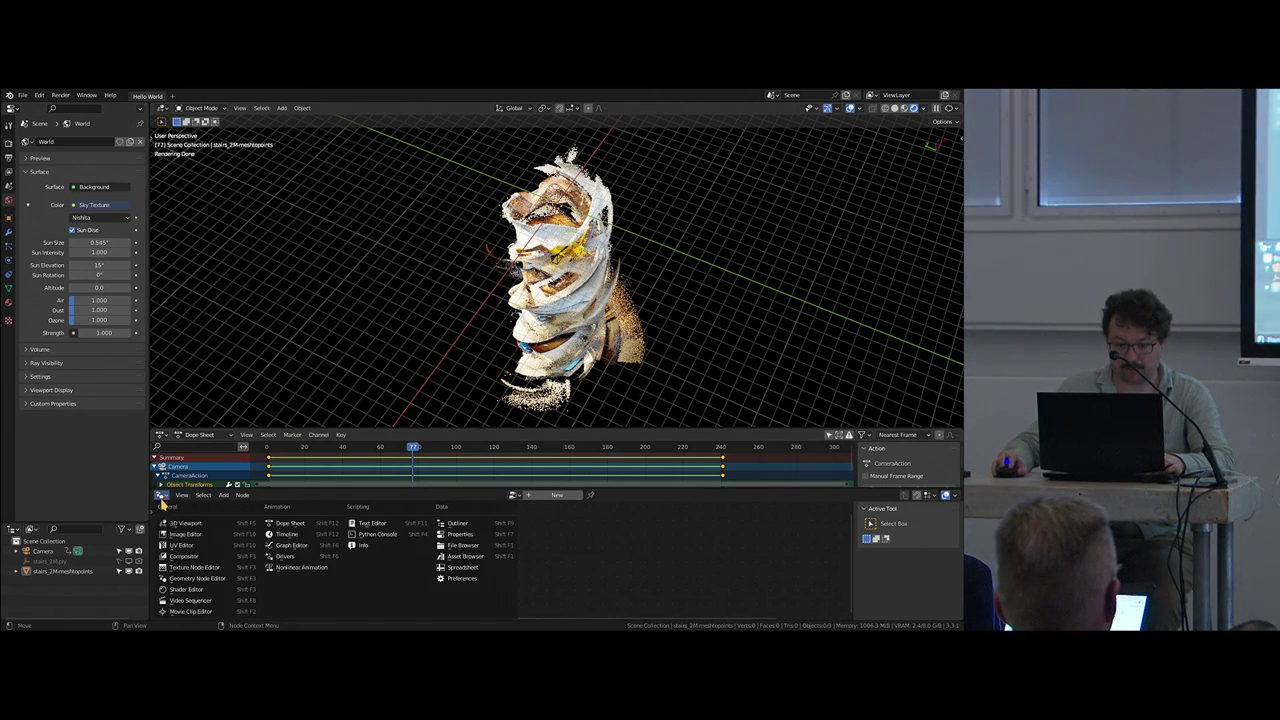
left_click(186, 589)
left_click(197, 498)
left_click(193, 512)
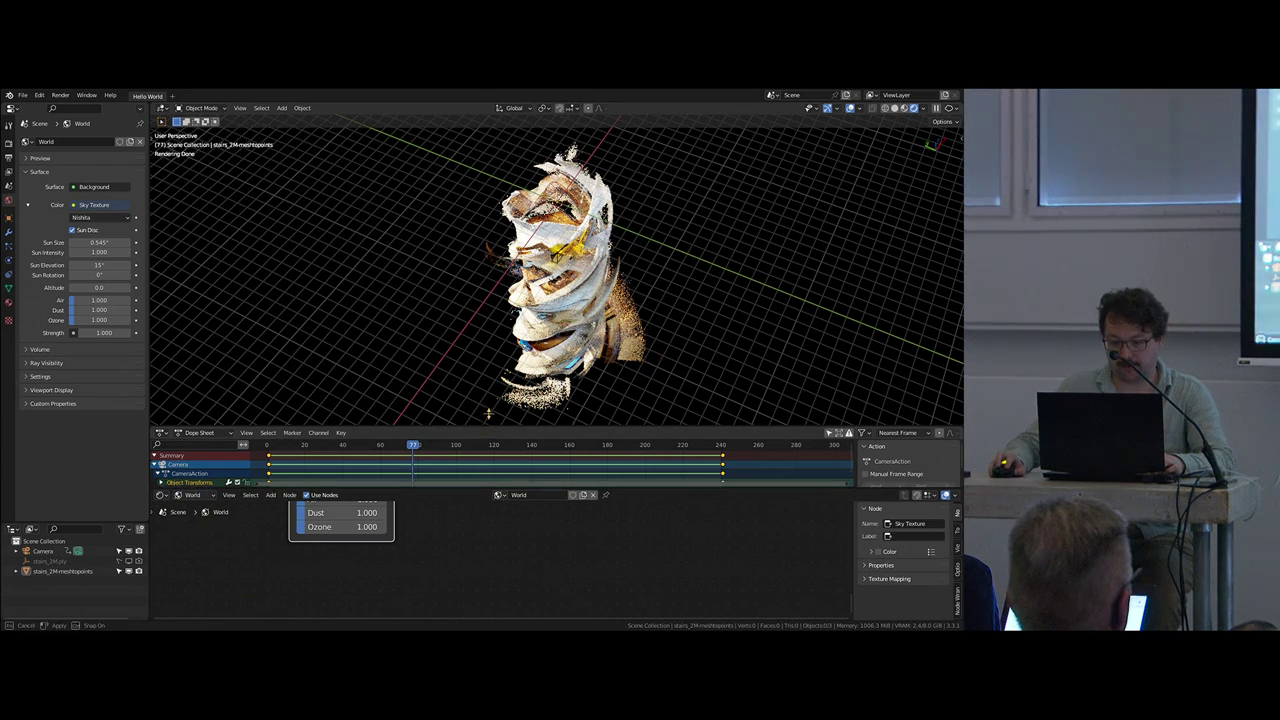
Step: Enlarge the Shader Editor area and return the viewport to the camera view
left_click_drag(486, 431, 500, 369)
left_click_drag(522, 488, 558, 345)
middle_click_drag(560, 320, 538, 265)
key("KP_0")
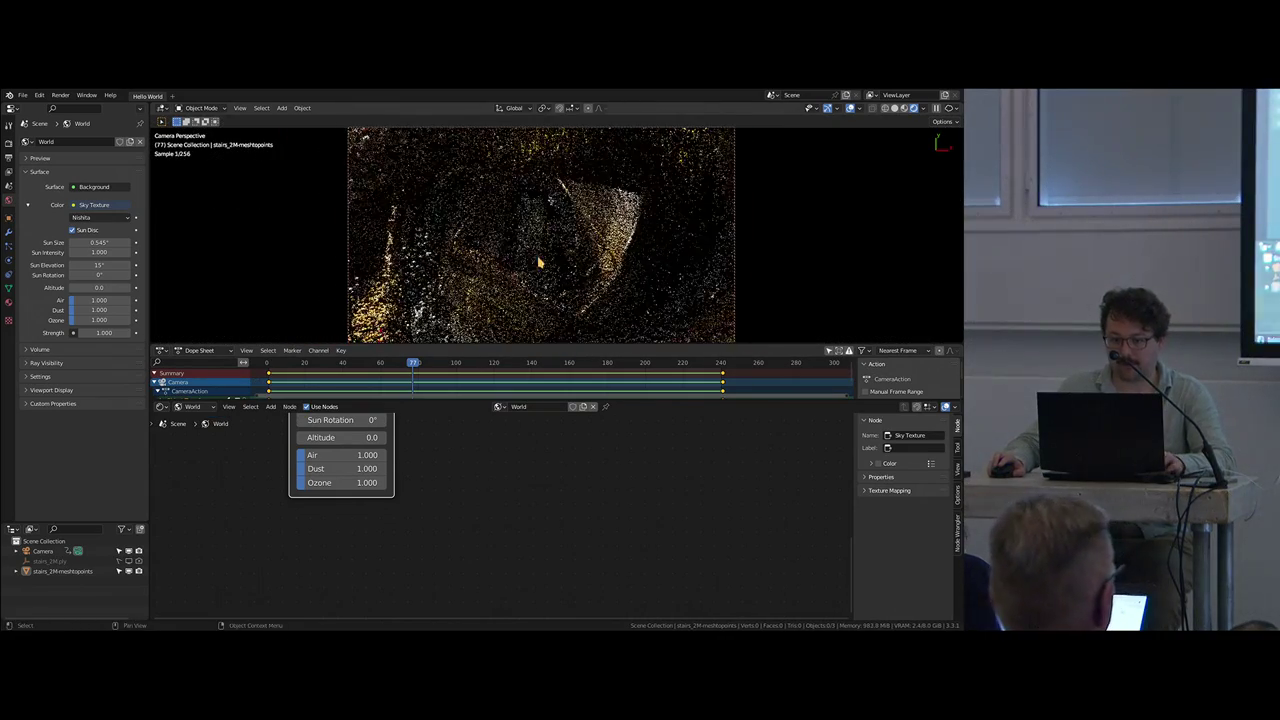
Step: Try a Principled Volume shader on the World Output's Volume input and delete the node
key("Home")
key("shift+a")
mouse_move(510, 548)
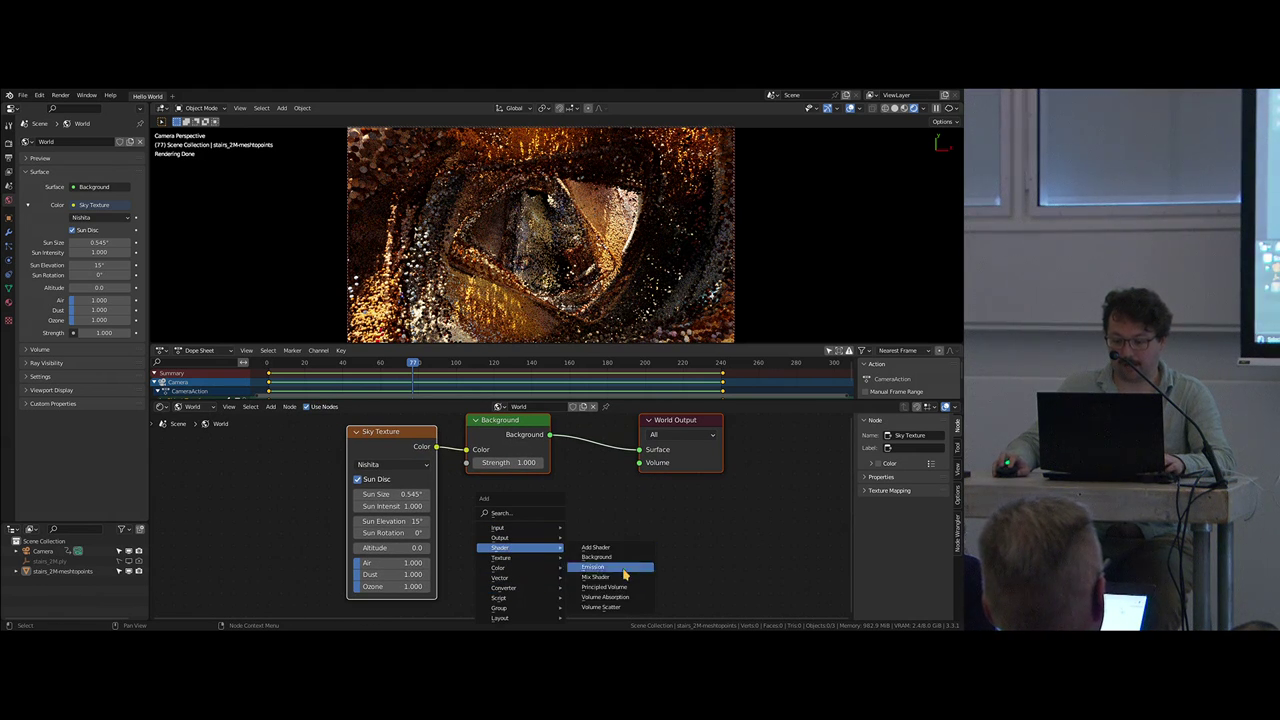
left_click(621, 591)
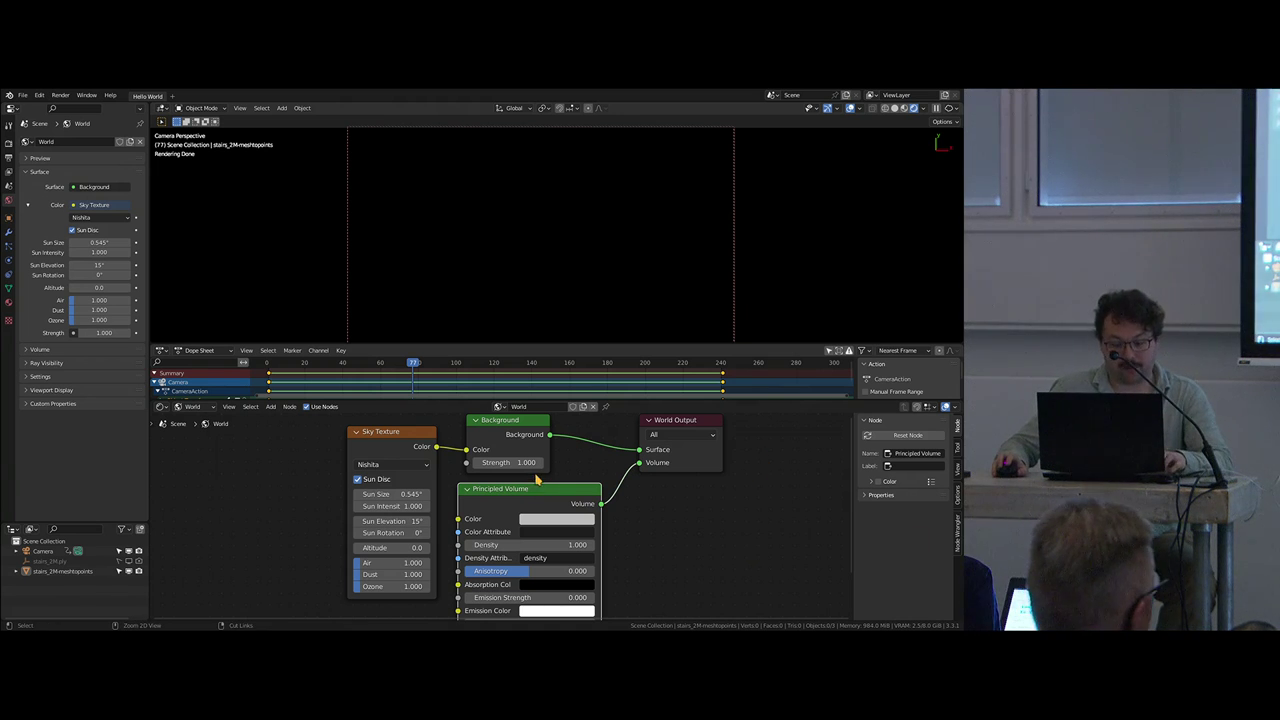
key("x")
Step: Add a cube mesh at the stairwell and scale it up in Edit Mode
mouse_move(560, 250)
middle_mouse_down()
mouse_move(512, 253)
mouse_move(566, 255)
middle_mouse_up()
scroll(512, 253, "down", 6)
key("shift+a")
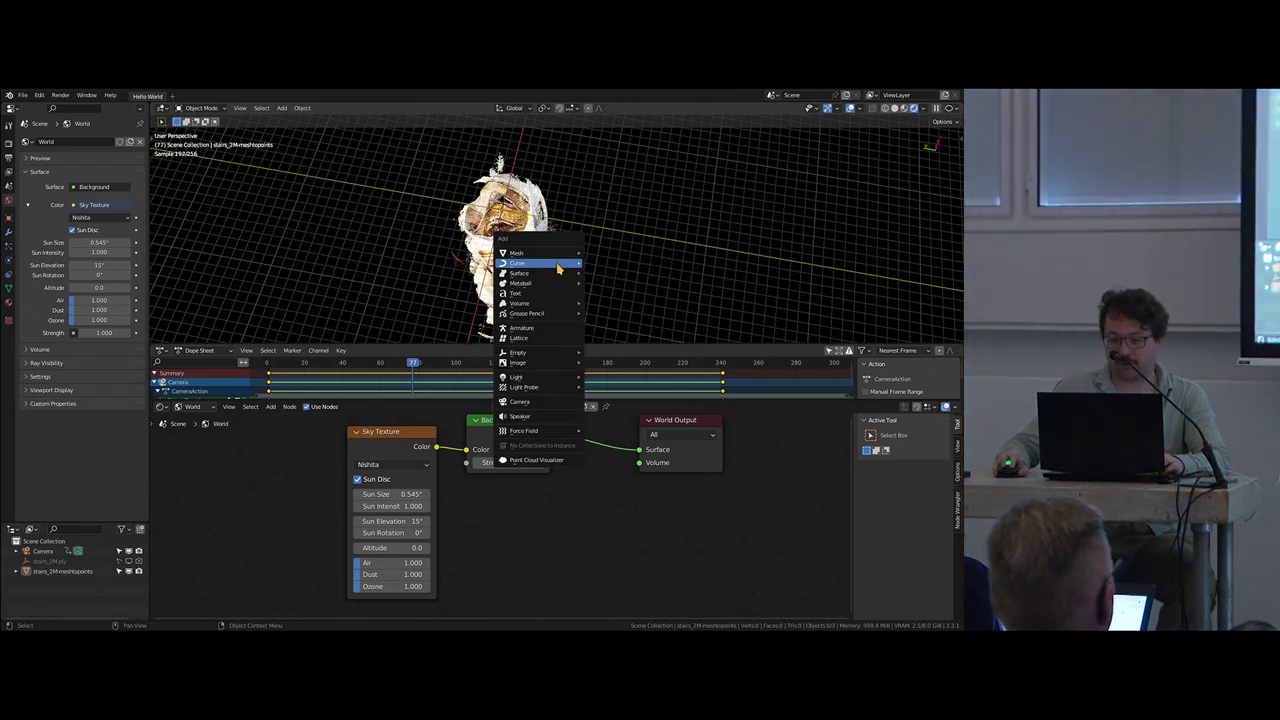
left_click(610, 263)
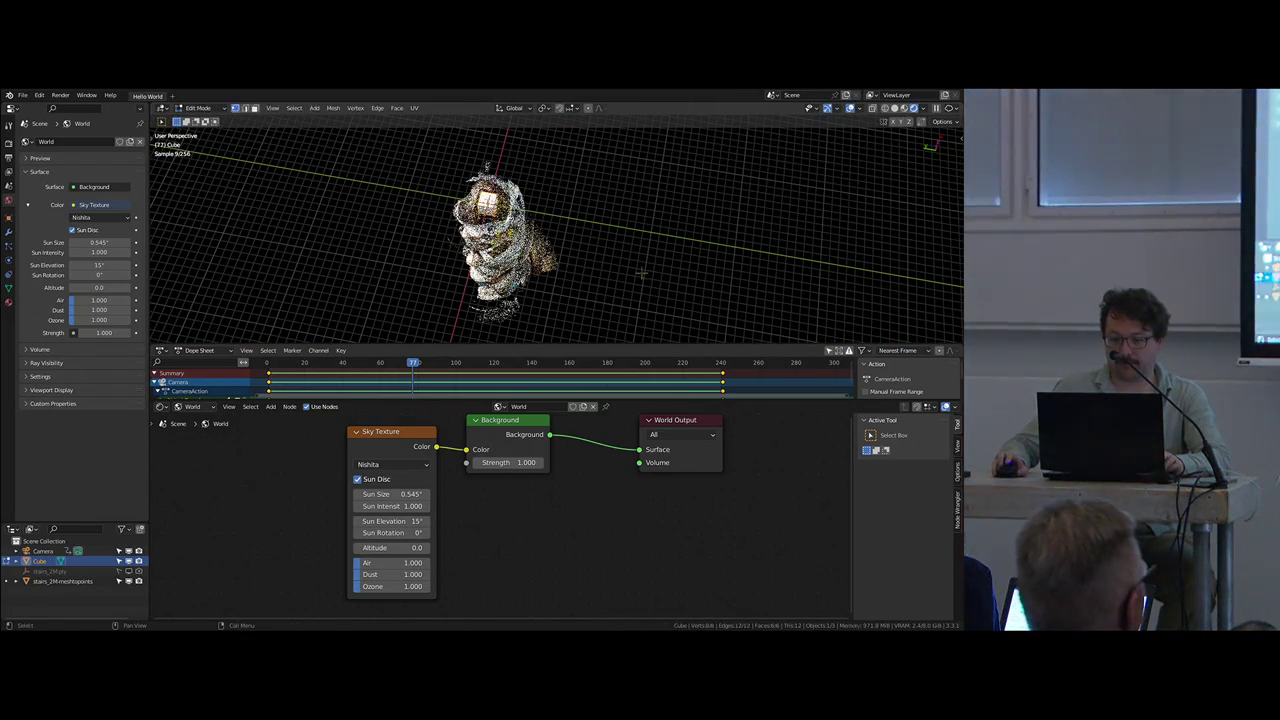
key("s")
left_click(487, 128)
Step: Select the cube's bottom vertices in wireframe shading and move them down along Z to the foot of the stairwell
scroll(487, 128, "down", 4)
middle_click_drag(487, 230, 456, 206)
left_click_drag(456, 206, 692, 268)
middle_click_drag(676, 283, 607, 272)
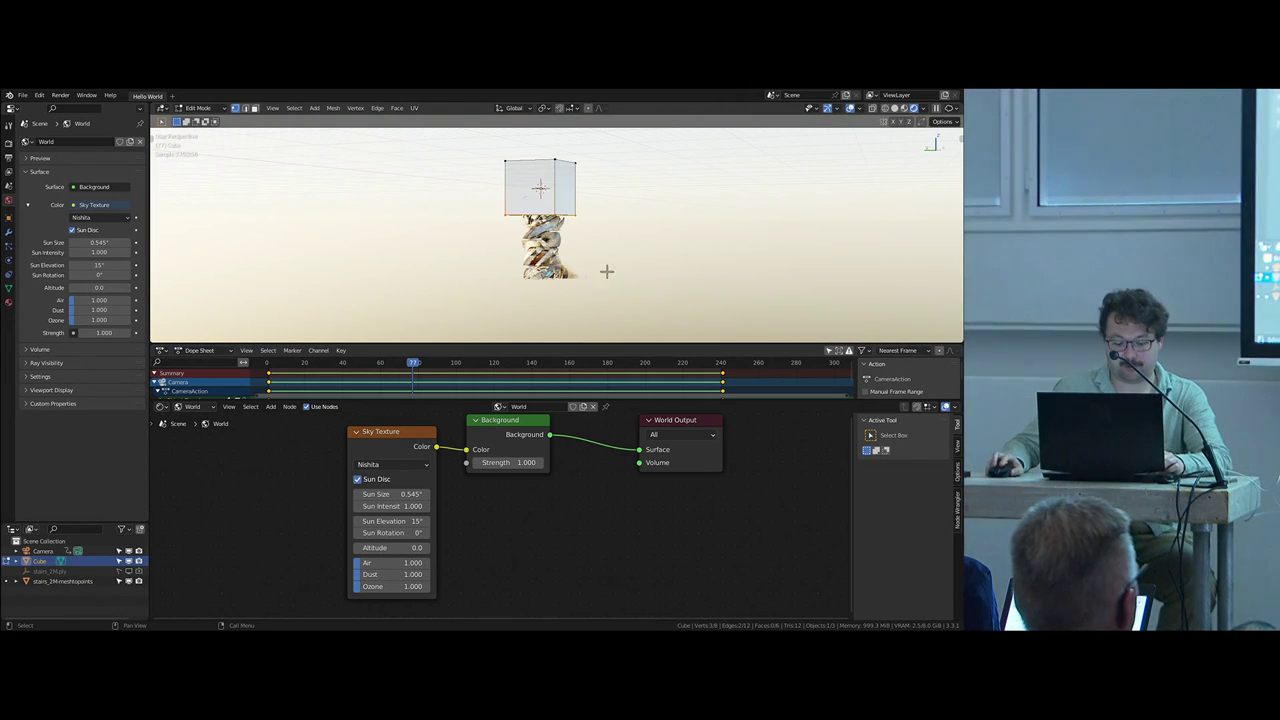
key("shift+z")
left_click_drag(434, 207, 679, 271)
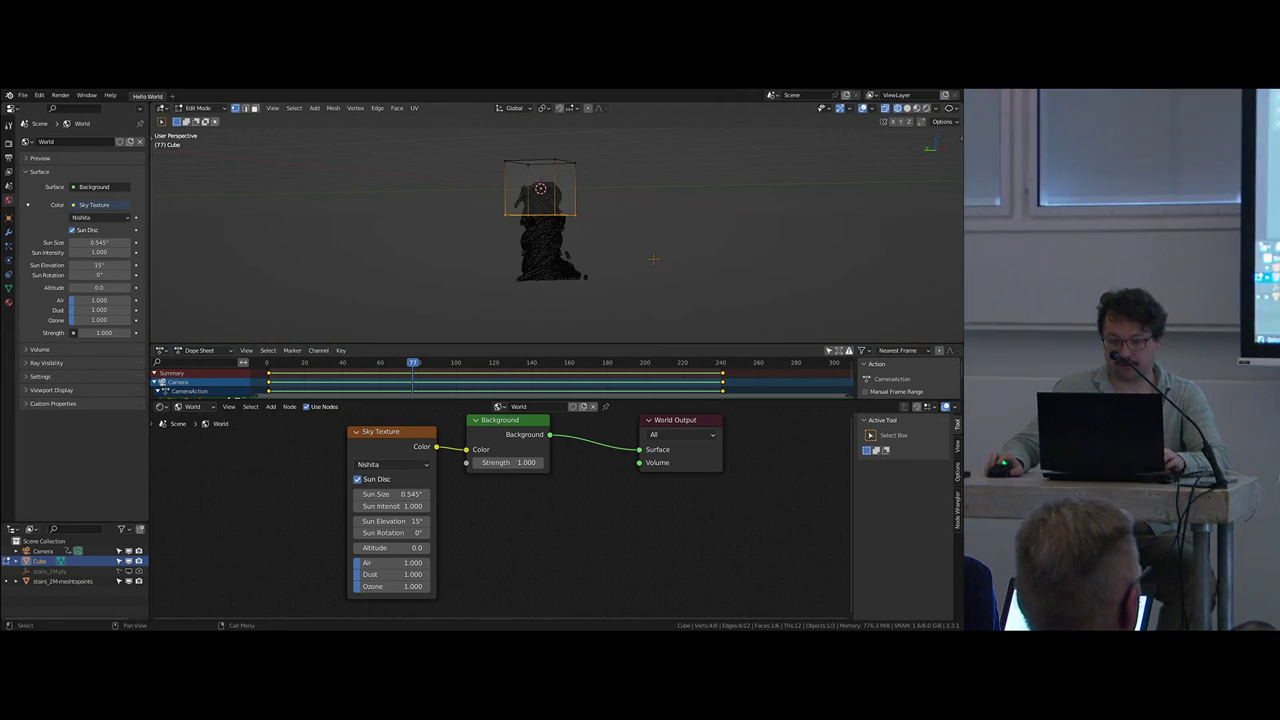
key("shift+z")
mouse_move(635, 230)
middle_mouse_down("shift")
mouse_move(643, 249)
mouse_move(645, 195)
middle_mouse_up("shift")
key("g")
key("z")
left_click(600, 282)
Step: Scale the box horizontally with the Z axis excluded, and return to the camera view in Object Mode
middle_click_drag(654, 283, 551, 340)
middle_click_drag(551, 277, 641, 141, "shift")
middle_click_drag(625, 228, 669, 202)
key("s")
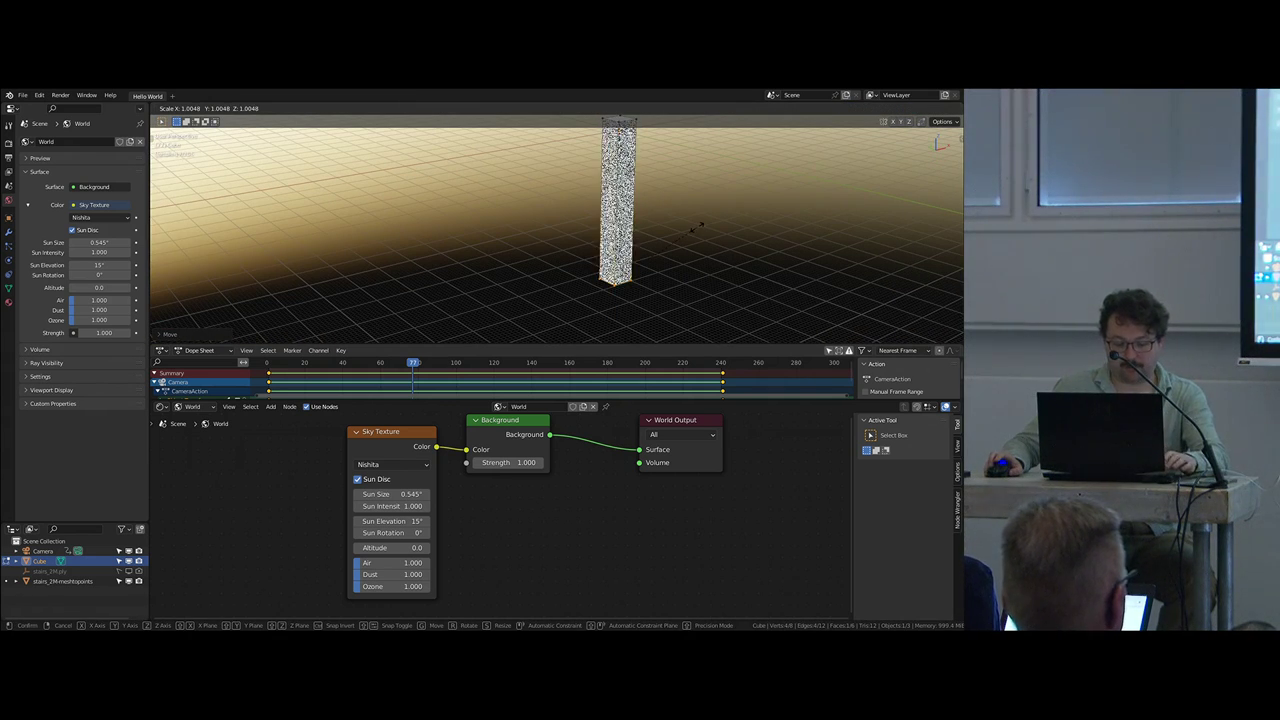
left_click(697, 228)
key("s")
key("shift+z")
left_click(850, 232)
middle_click_drag(850, 190, 835, 260)
key("Tab")
scroll(600, 243, "up", 2)
middle_click_drag(608, 216, 607, 258)
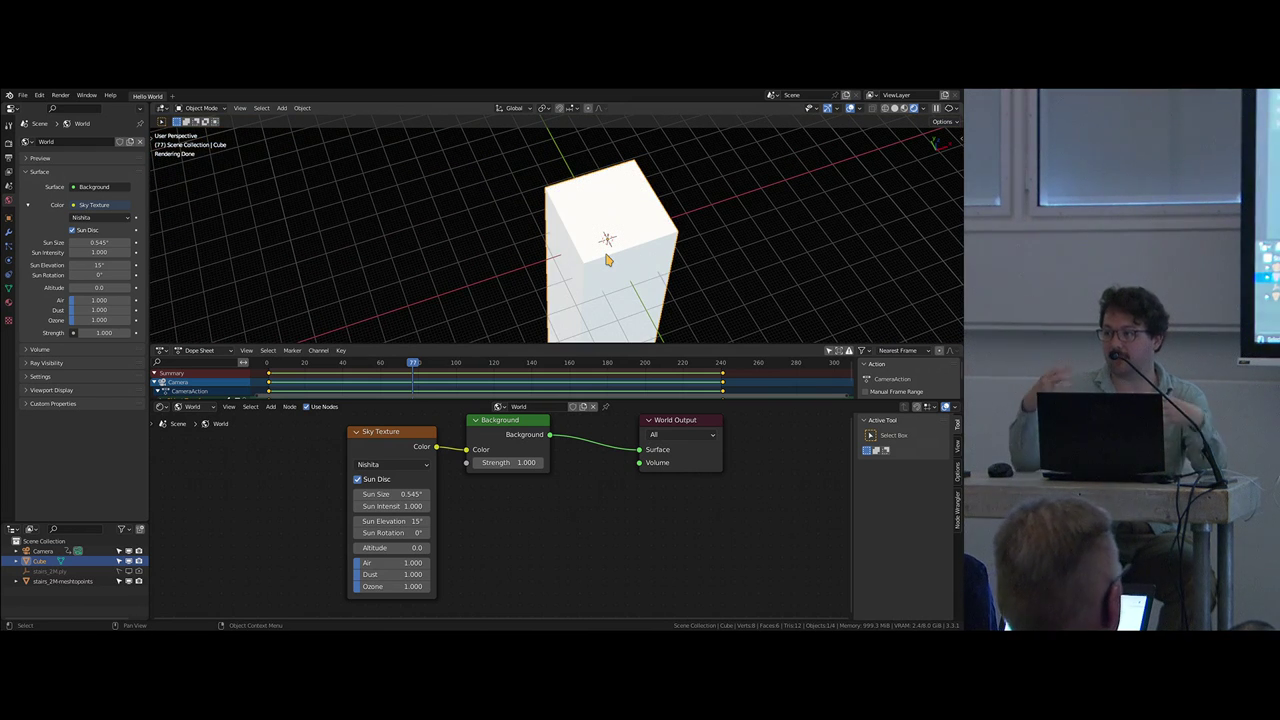
key("KP_0")
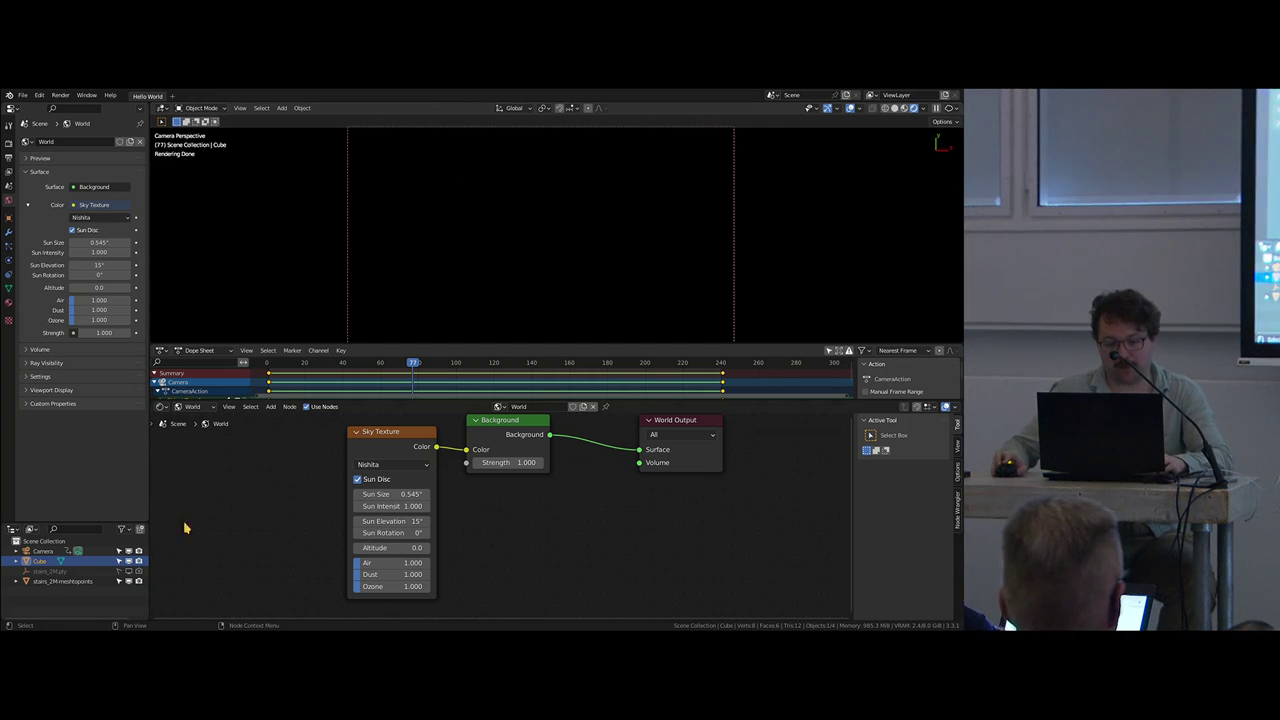
Step: Show the cube's object shader, create a new material for it and delete the default surface shader node
left_click(192, 407)
left_click(193, 418)
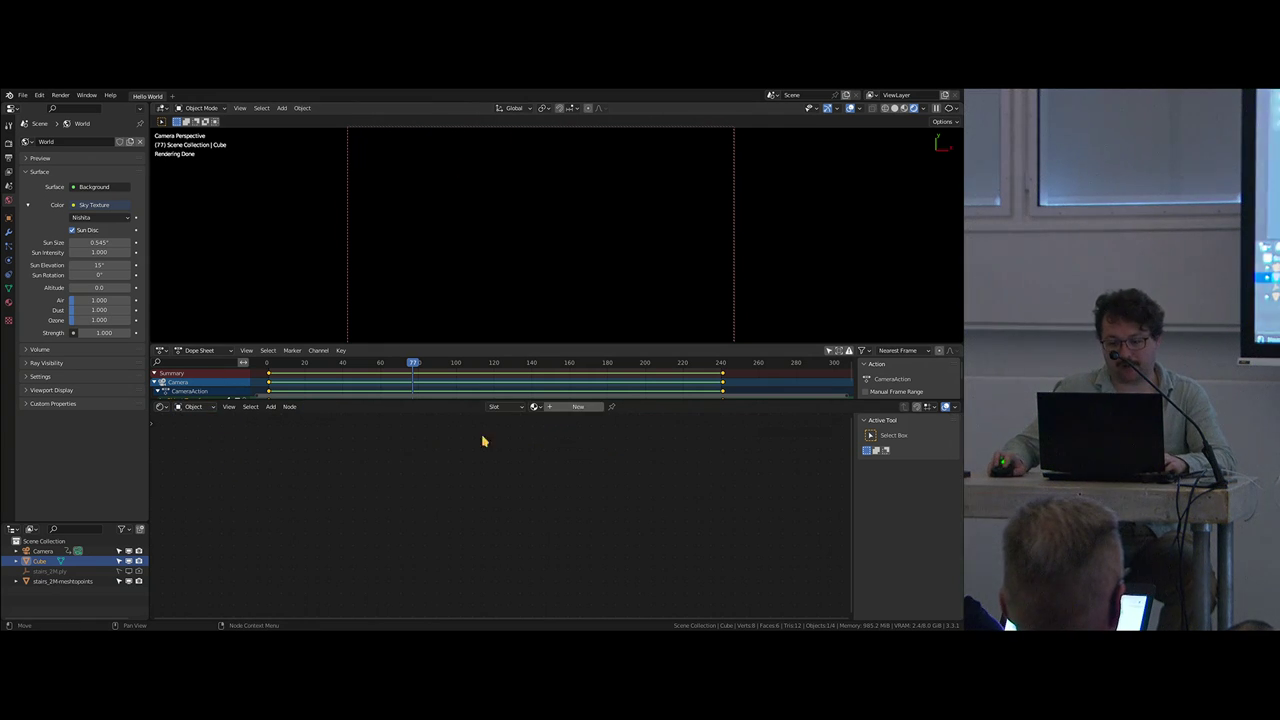
left_click(569, 408)
left_click(543, 421)
key("x")
Step: Add a Principled Volume shader to the cube's material and connect it to the Material Output's Volume input
key("shift+a")
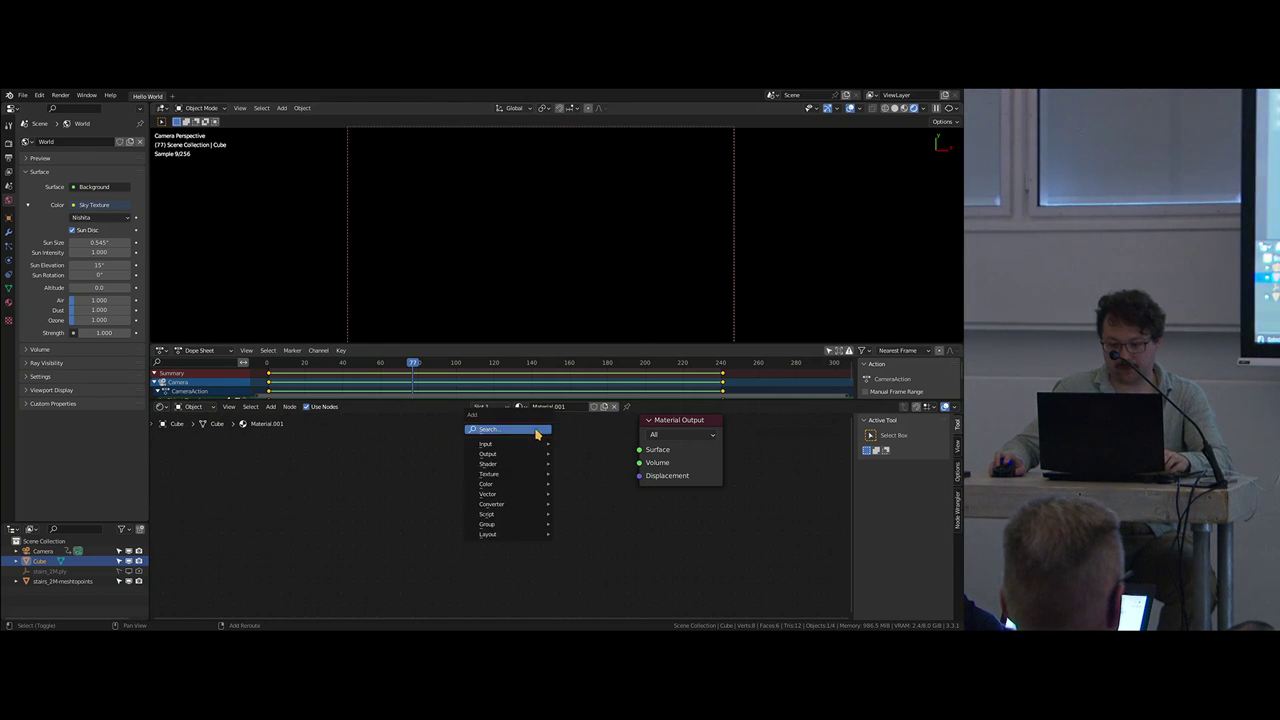
mouse_move(505, 464)
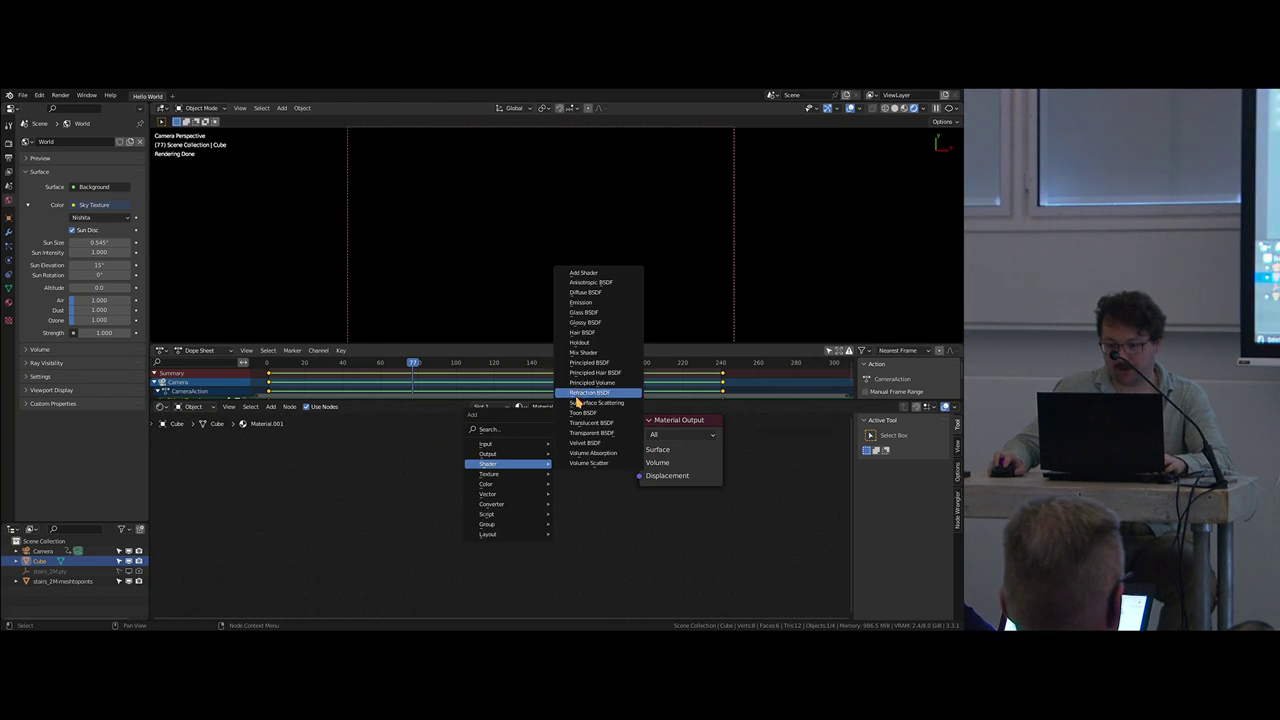
left_click(586, 383)
left_click(411, 434)
left_click(491, 443, "ctrl+shift")
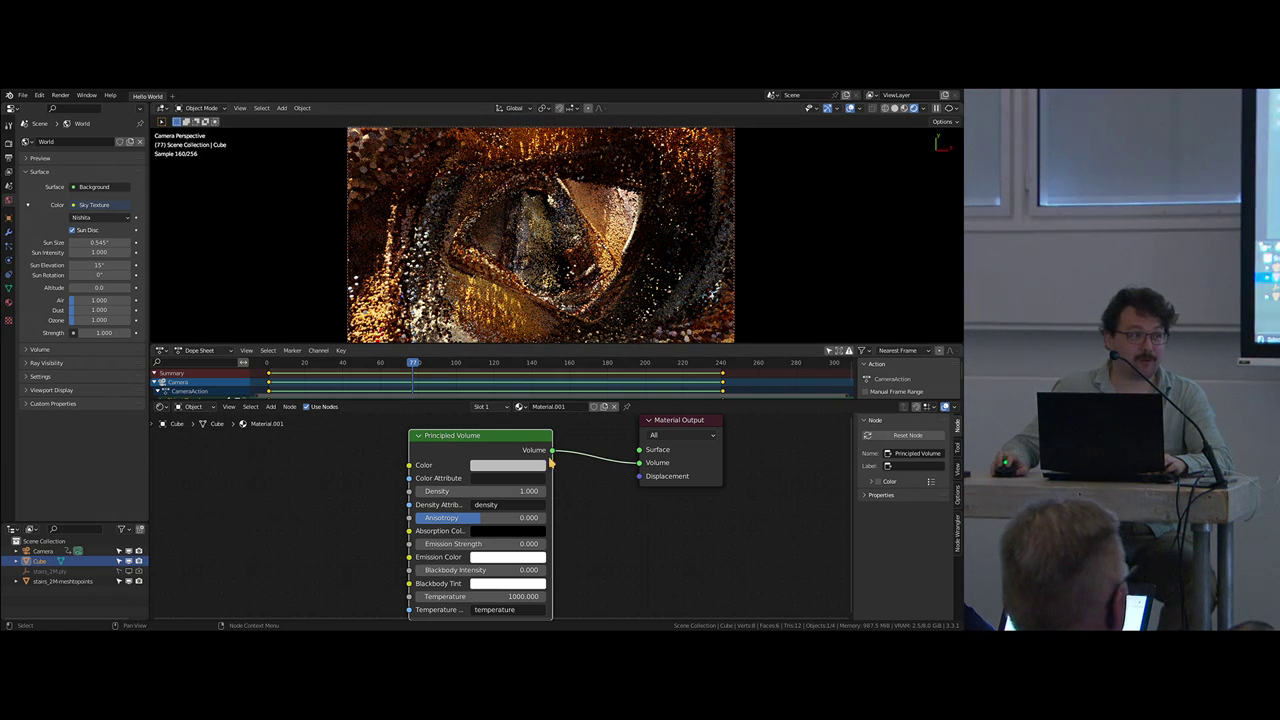
left_click_drag(637, 463, 638, 463)
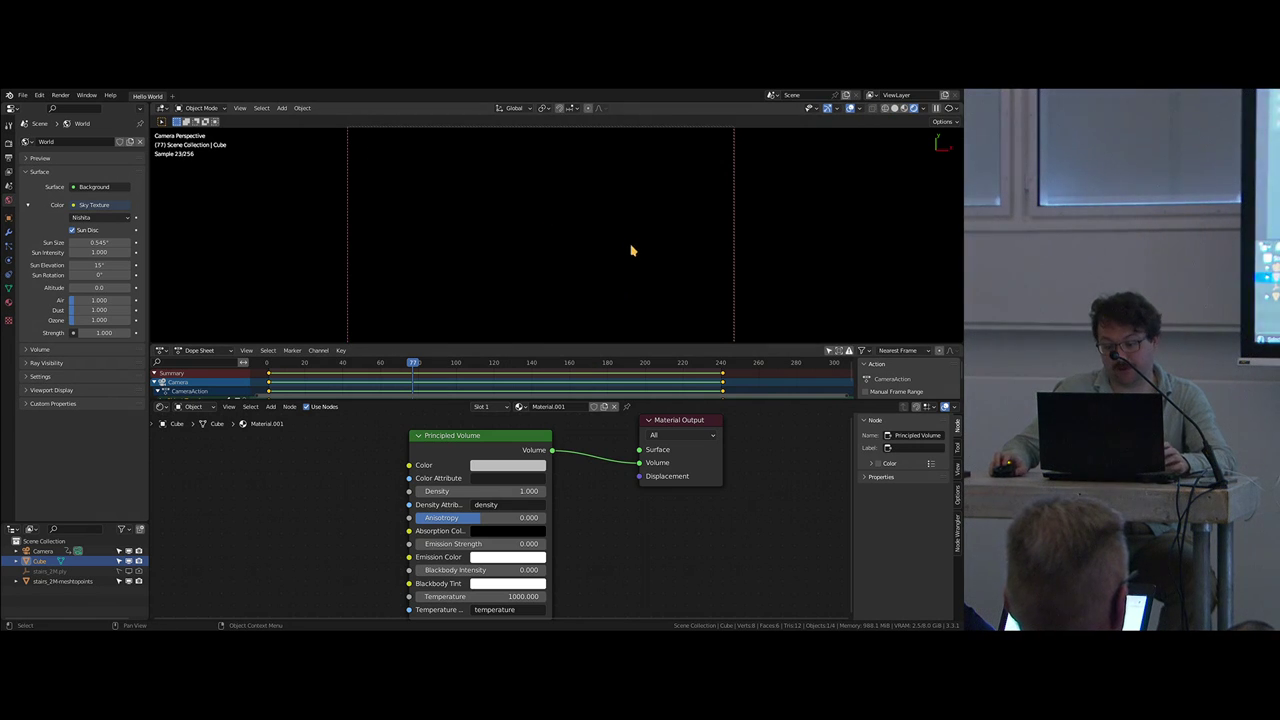
Step: Reduce the Principled Volume's density to 0.1 and further to 0.05
left_click(466, 490)
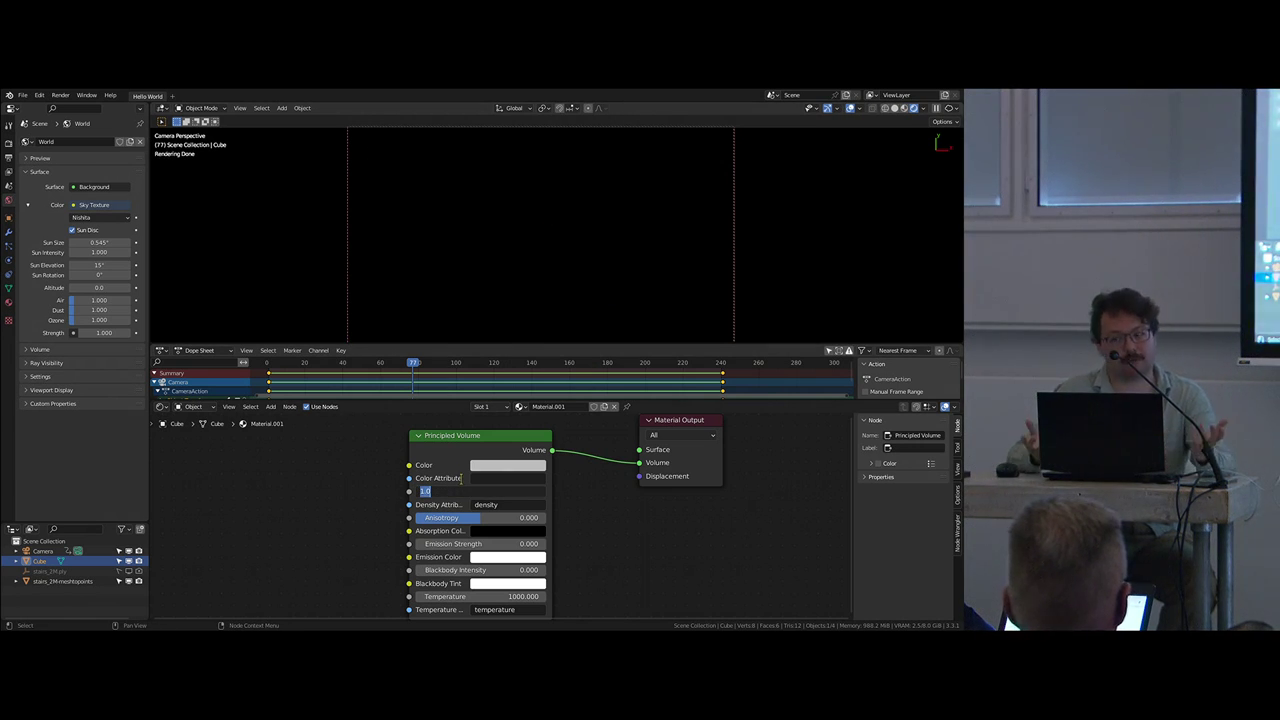
type(".1")
key("Return")
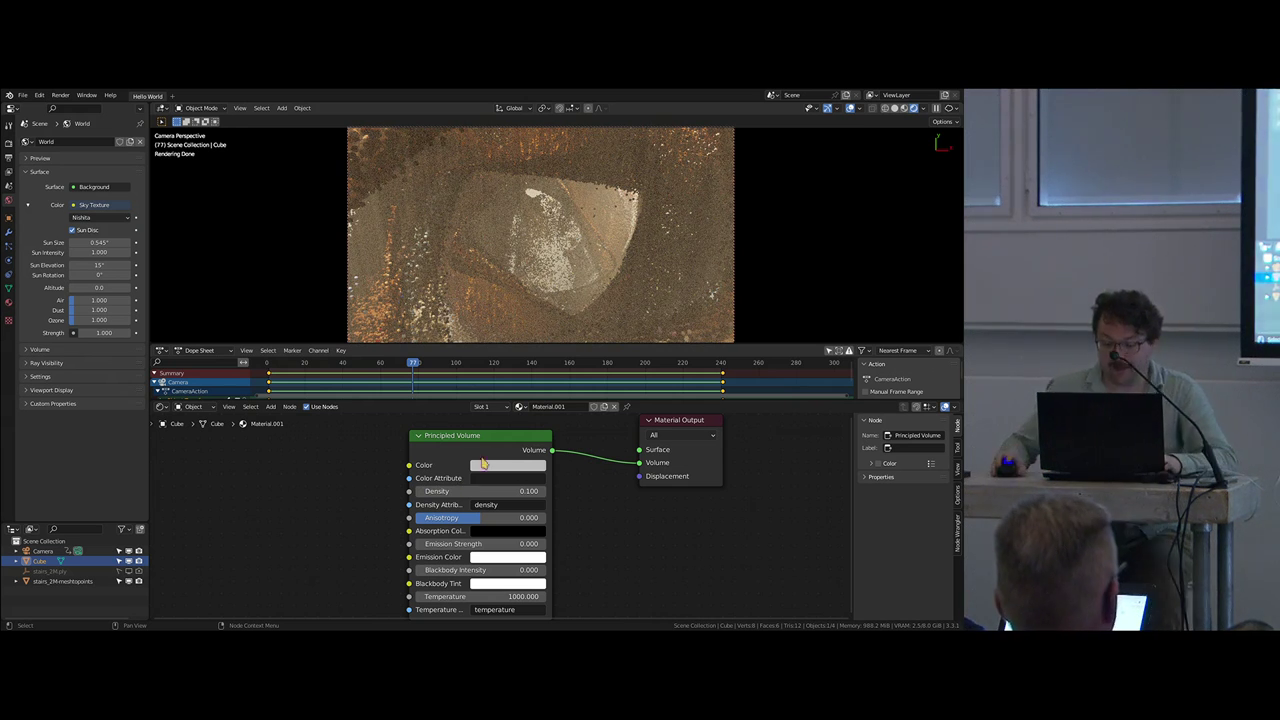
left_click(531, 491)
type(".05")
key("Return")
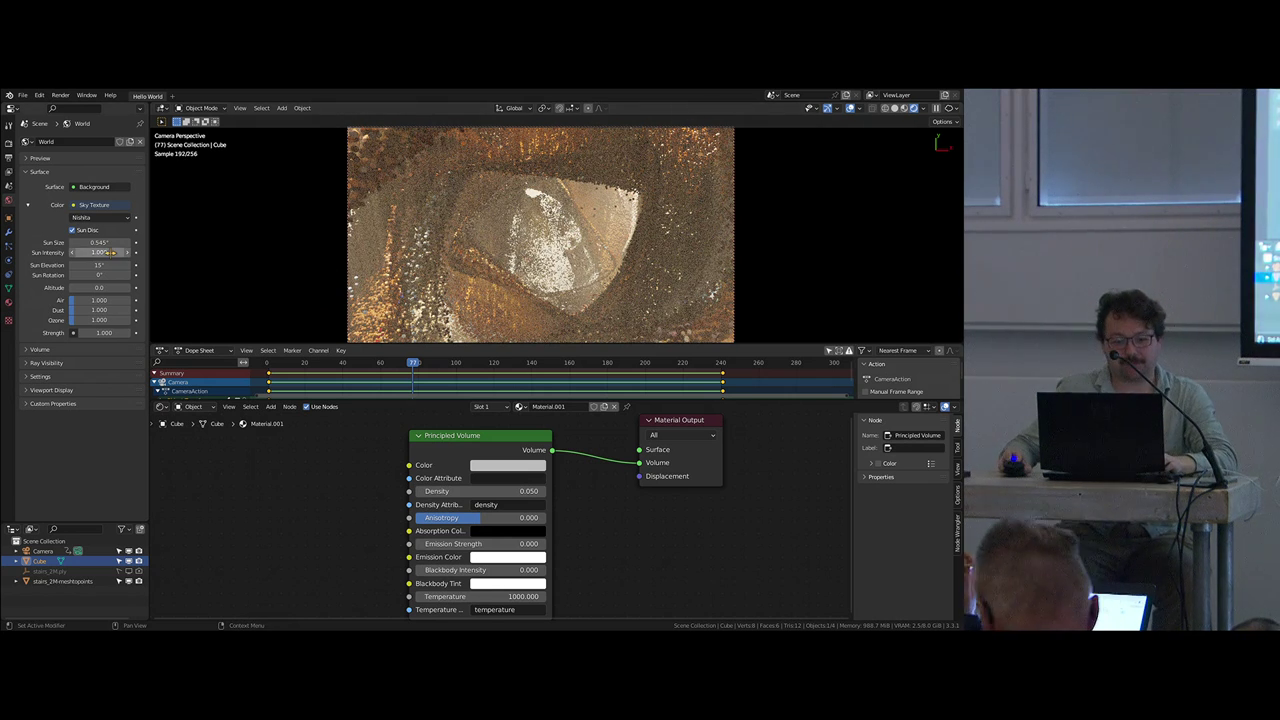
Step: Set the Sky Texture's sun elevation to 34.4° and its sun rotation to 107°
left_click_drag(100, 265, 185, 265)
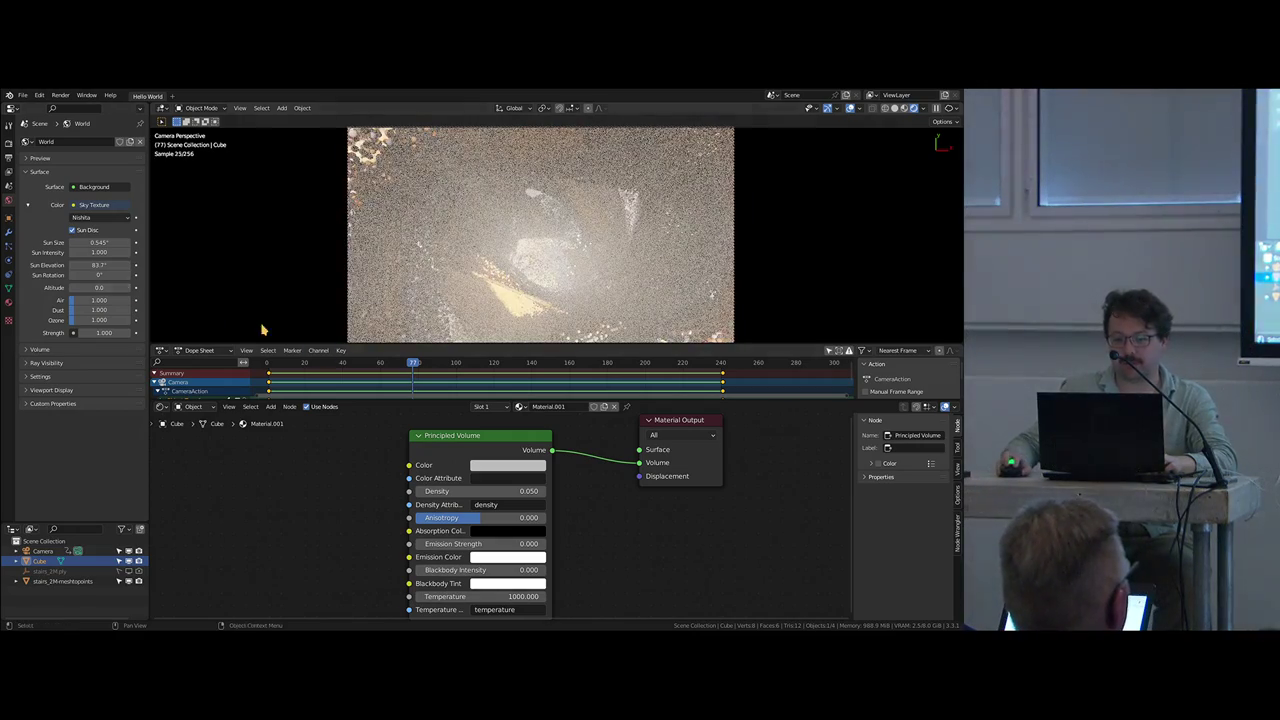
left_click_drag(100, 265, 220, 275)
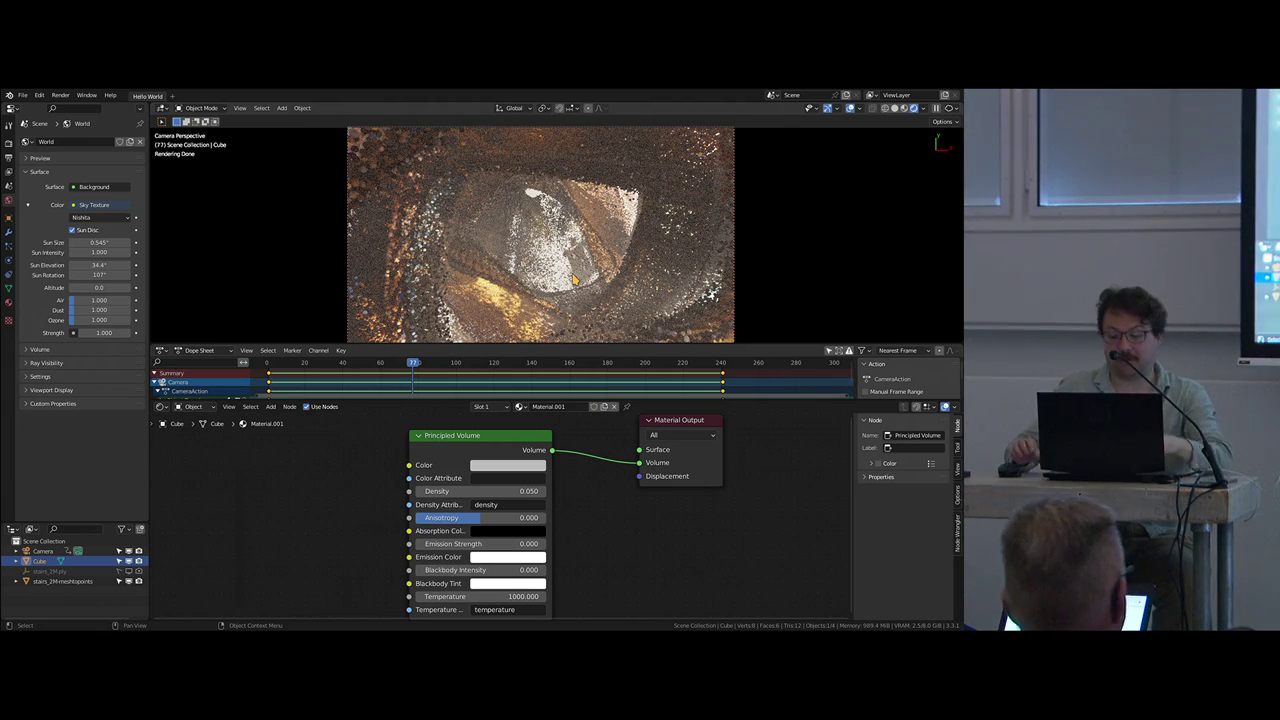
Step: Return to frame 1, leave the camera view and hide the volume cube
key("shift+Left")
middle_click_drag(575, 280, 517, 228)
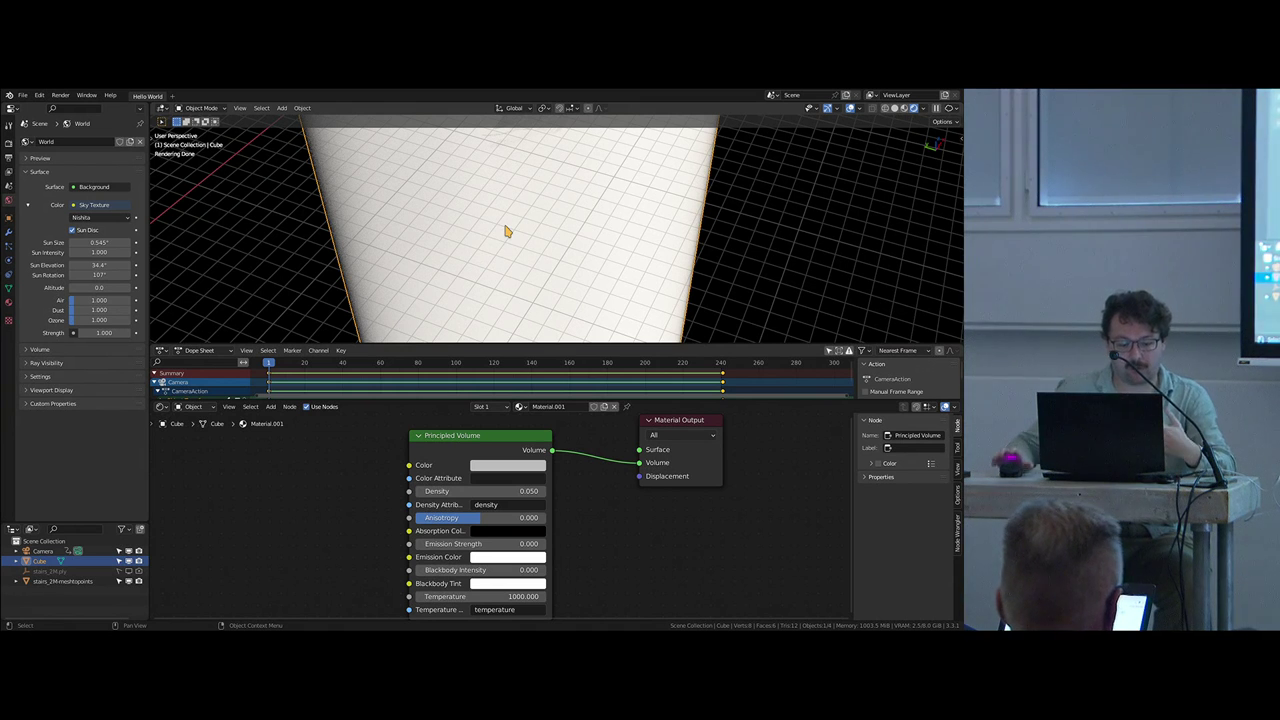
left_click(119, 561)
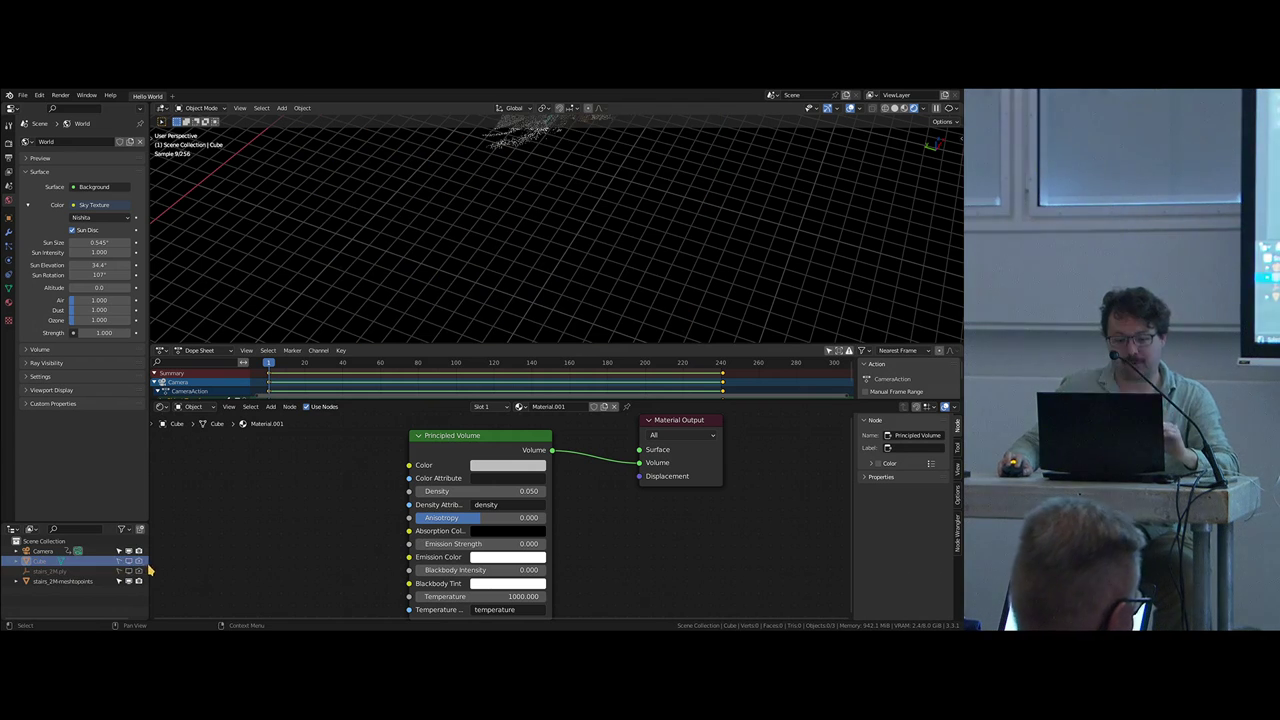
scroll(504, 288, "down", 7)
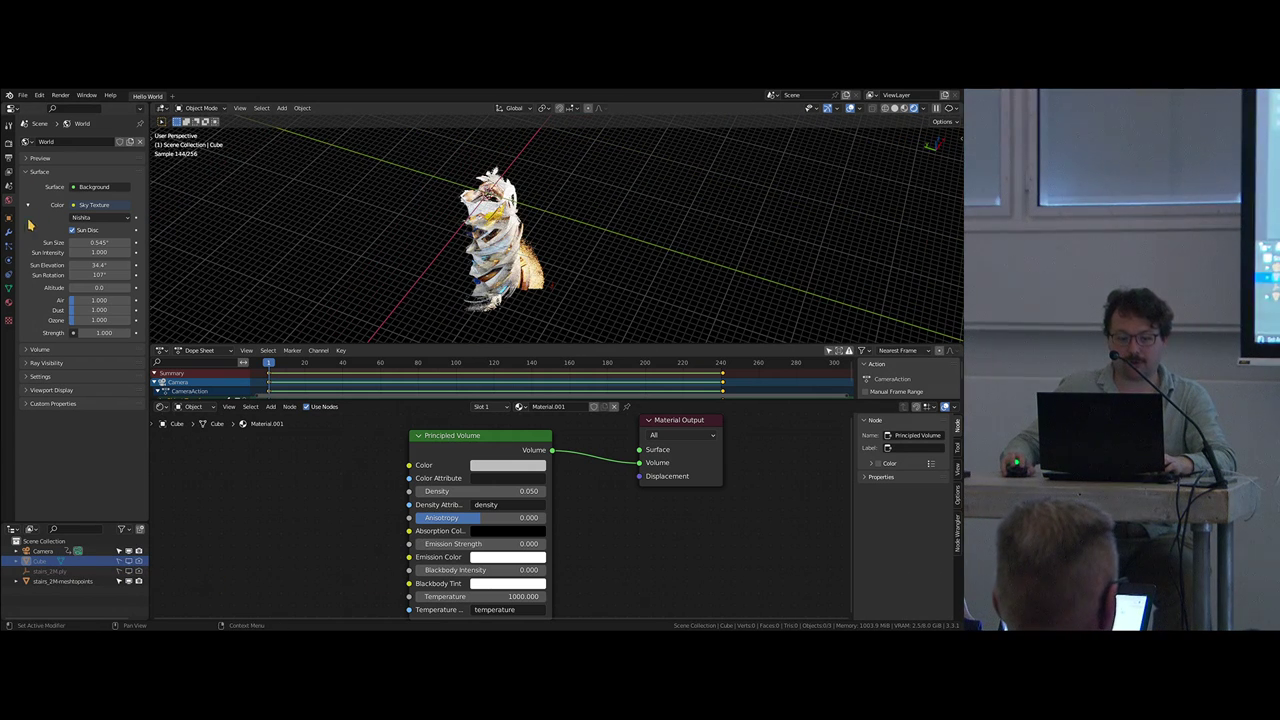
Step: Disable the Simple Deform twist modifier on the stairs_2M-meshtopoints object
left_click(9, 231)
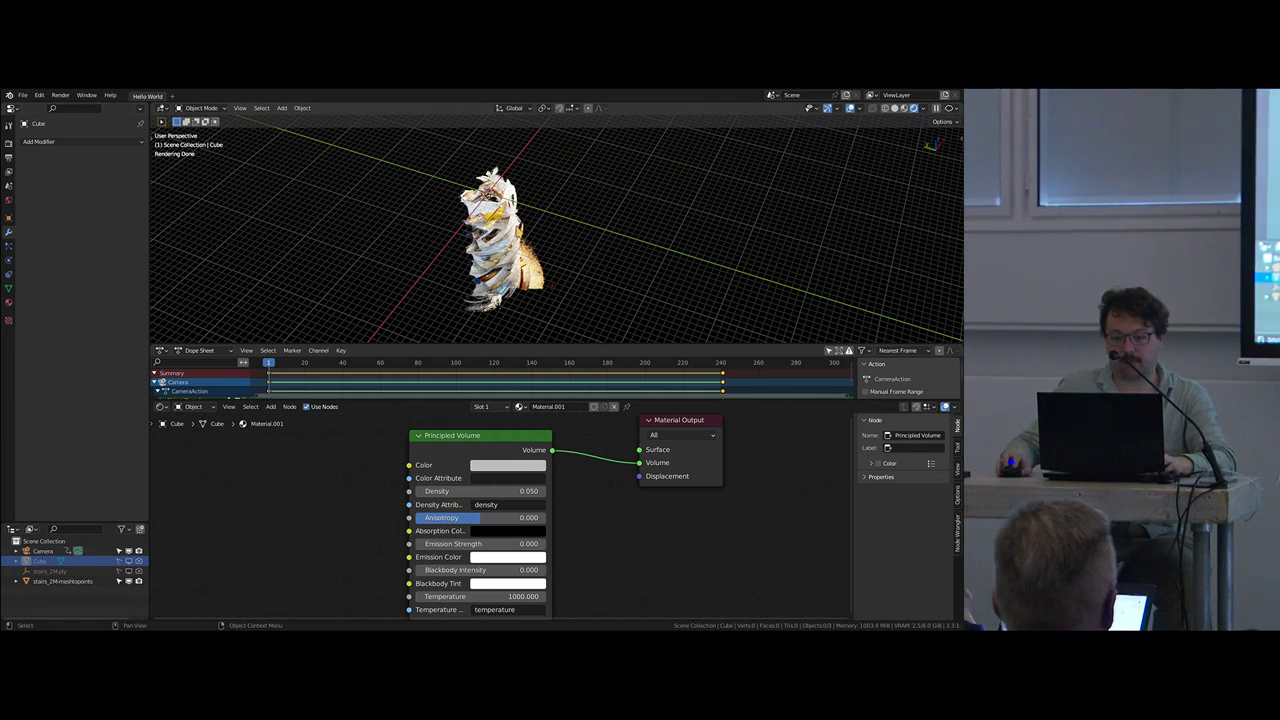
left_click(62, 581)
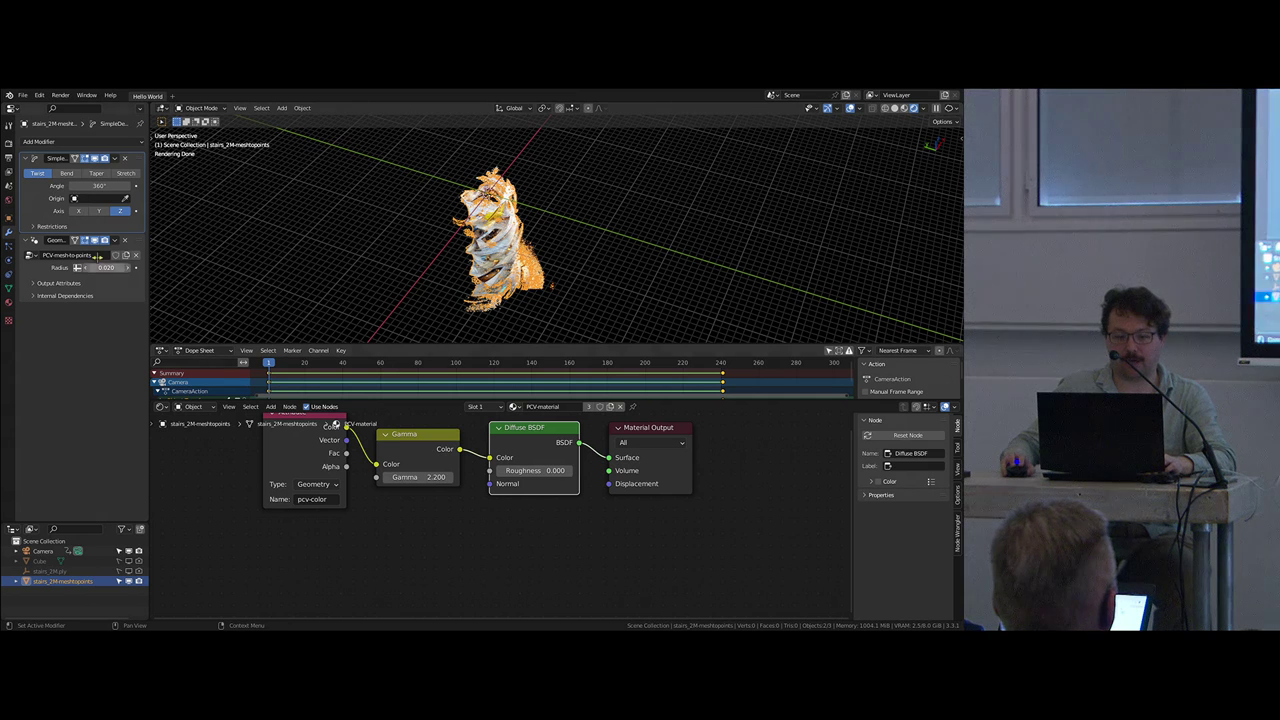
left_click(95, 158)
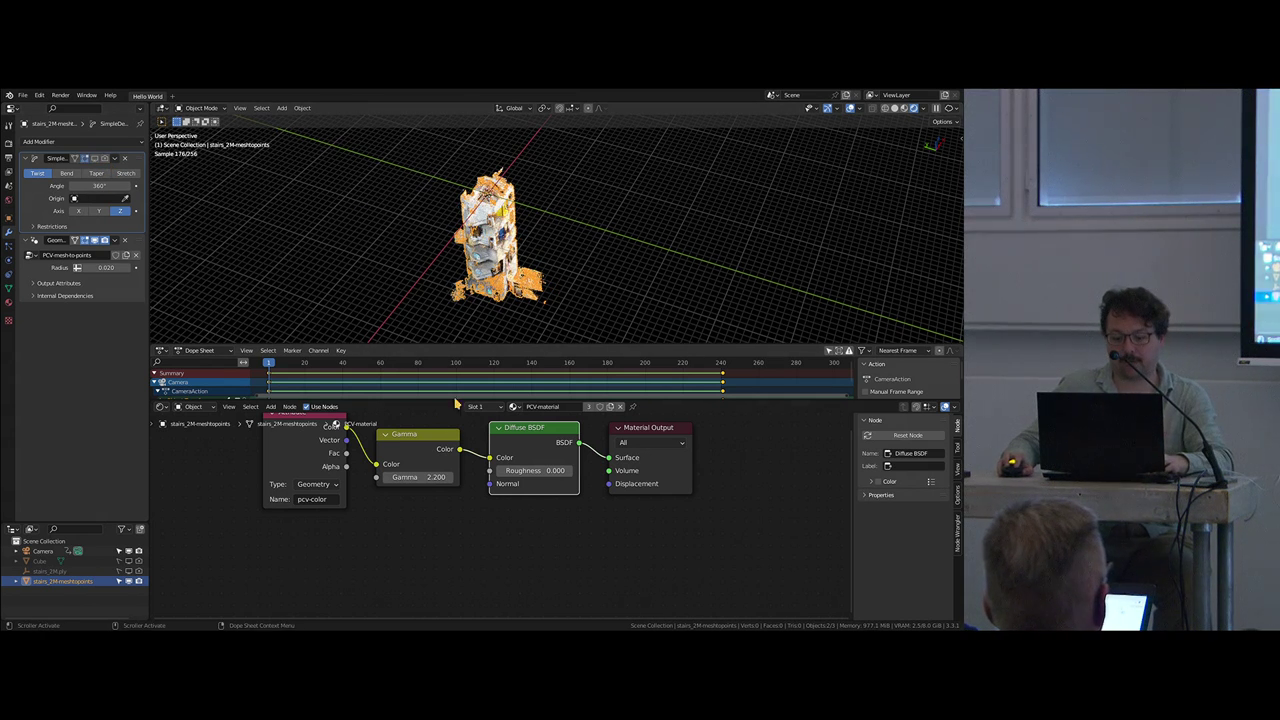
Step: Examine the untwisted stairwell up close and the nodes of its PCV-material
left_click_drag(436, 401, 465, 473)
left_click_drag(498, 343, 483, 410)
middle_click_drag(500, 300, 574, 222)
scroll(560, 240, "up", 3)
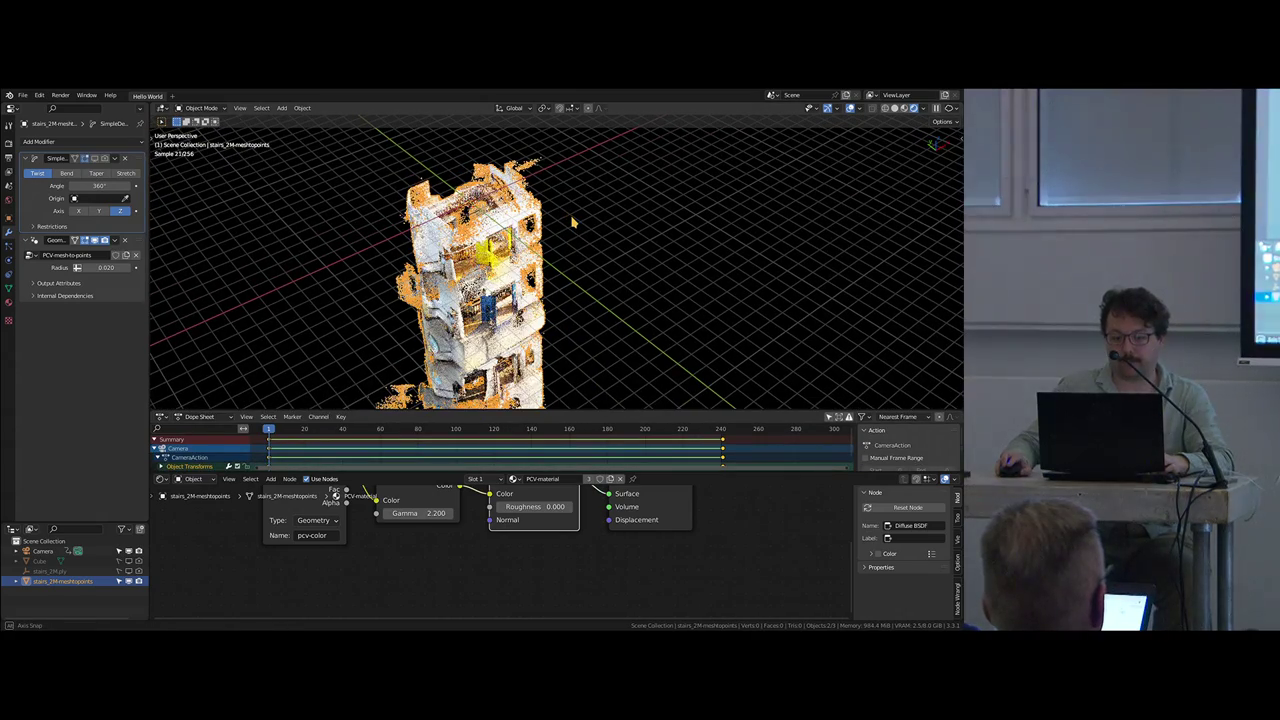
left_click_drag(370, 410, 376, 352)
left_click_drag(388, 473, 389, 405)
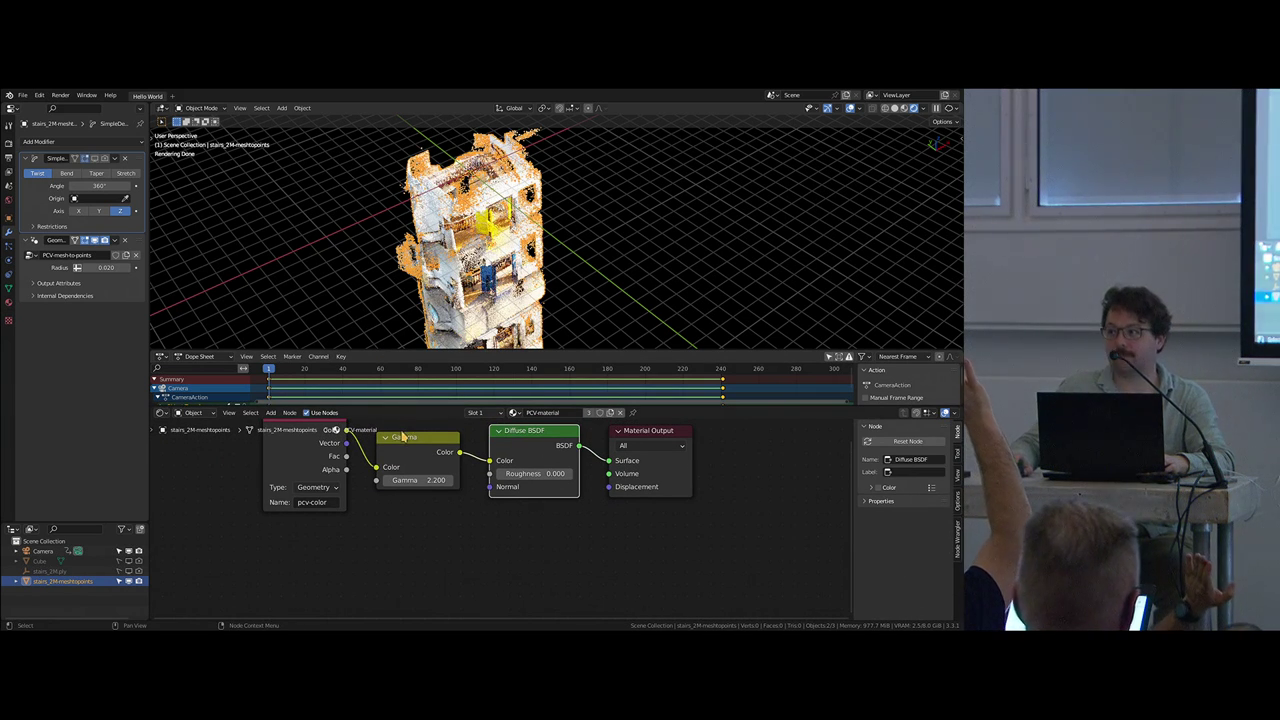
middle_click_drag(464, 527, 427, 563)
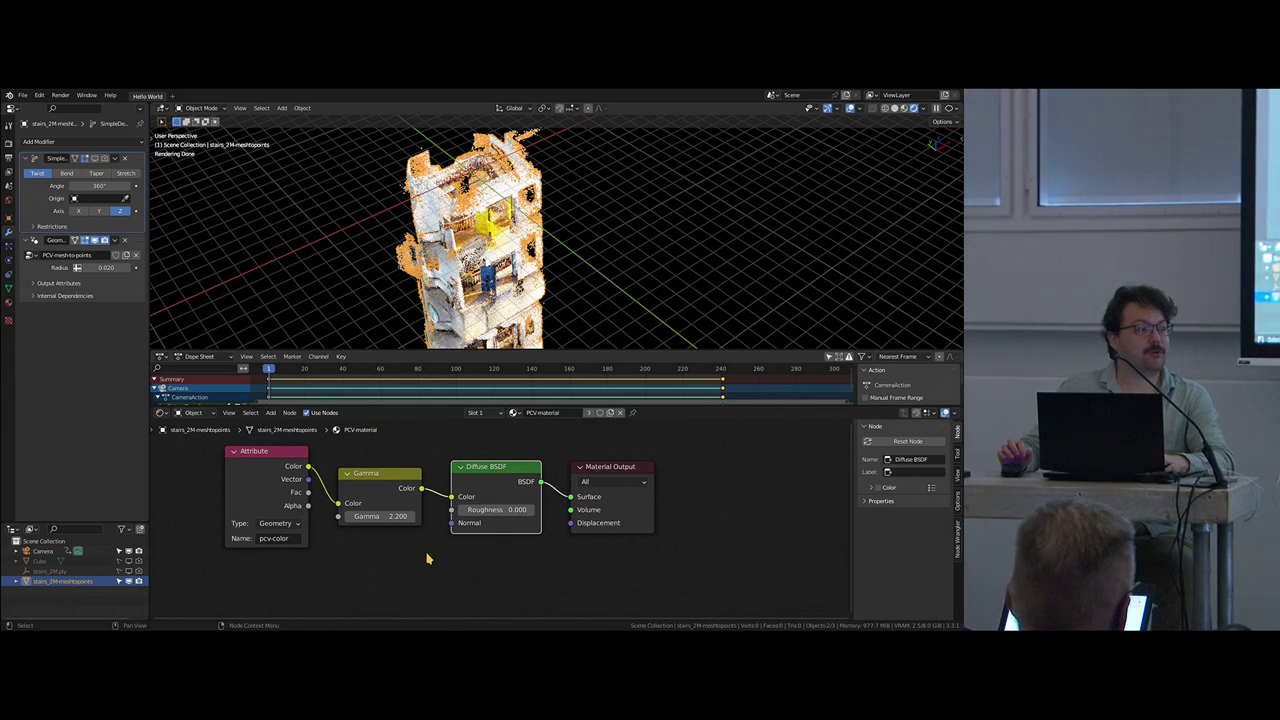
Step: Change the shader area to a Geometry Node Editor and display the PCV-mesh-to-points node group
left_click(160, 414)
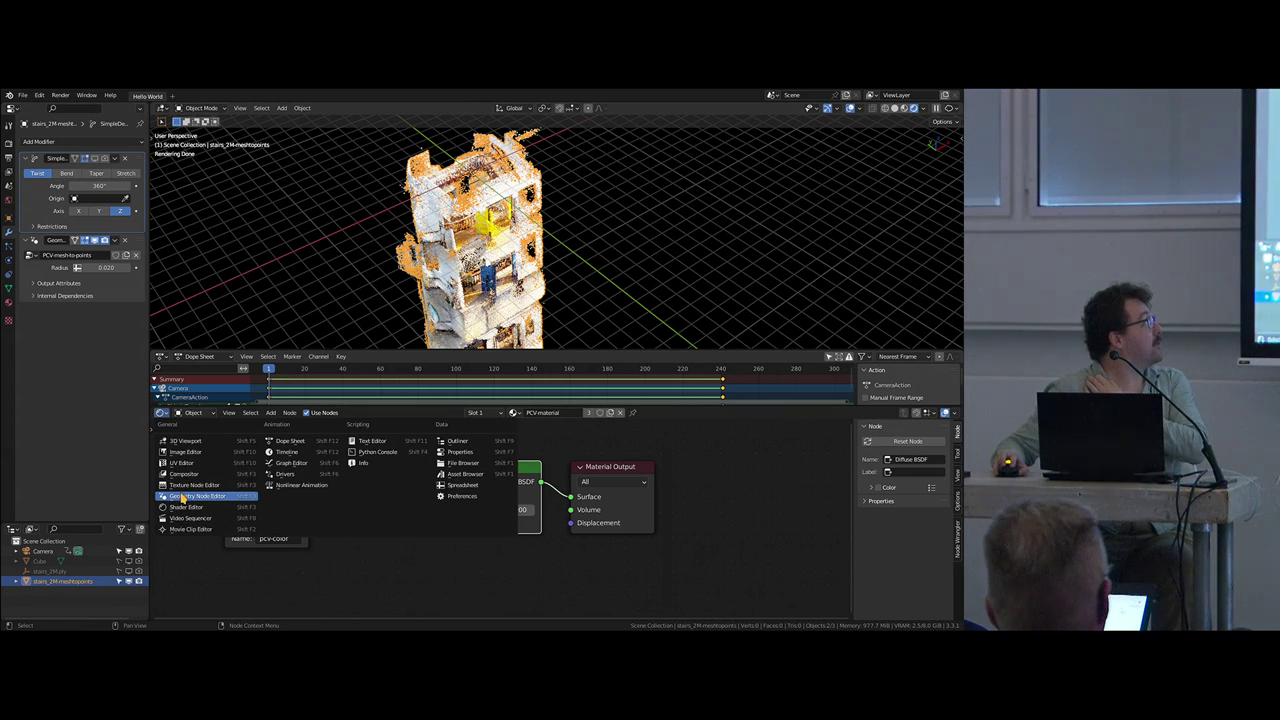
left_click(185, 496)
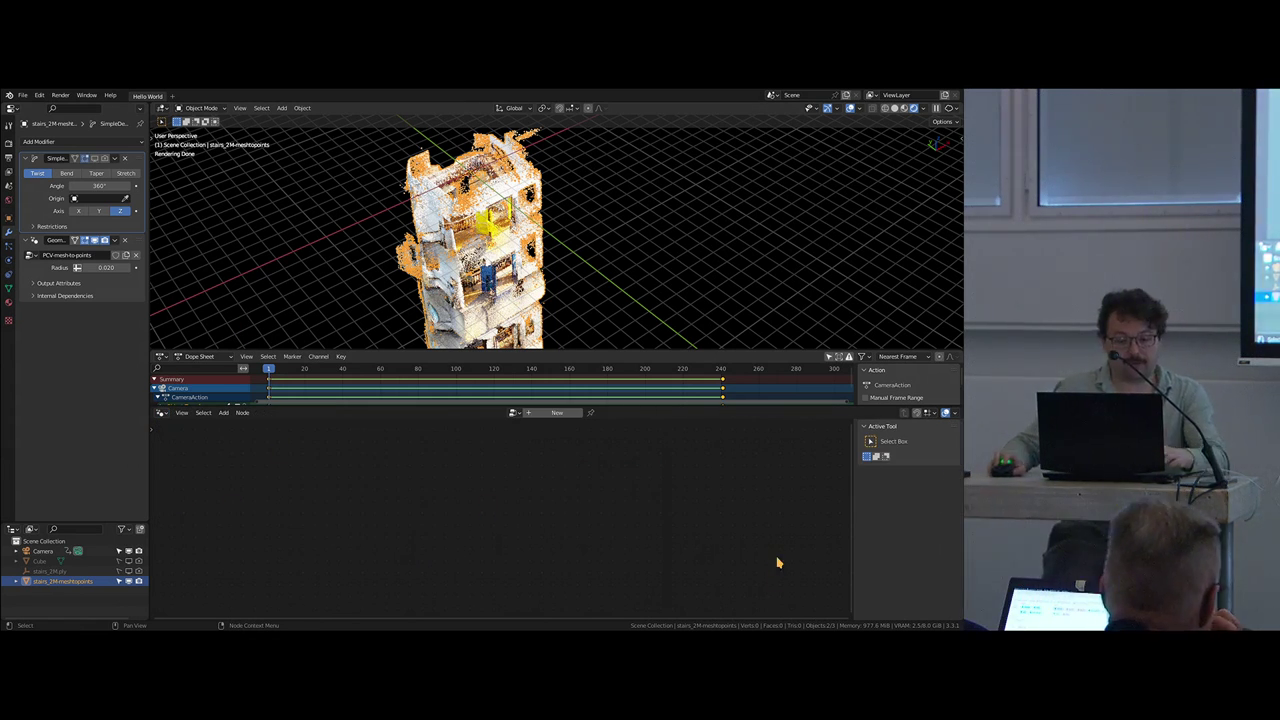
left_click(38, 253)
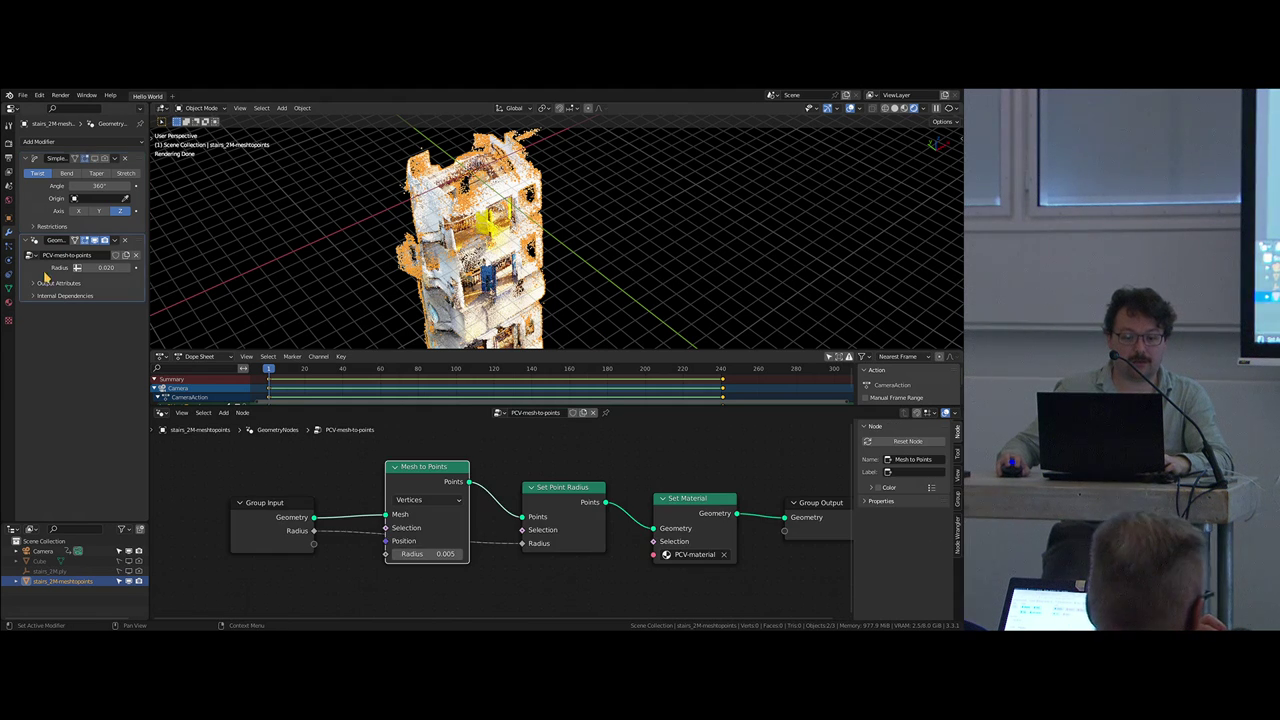
middle_click_drag(557, 294, 440, 330)
Step: Spread apart the Mesh to Points and Set Point Radius nodes, raising the former and lowering the latter
mouse_move(398, 480)
left_mouse_down()
mouse_move(411, 478)
mouse_move(396, 469)
left_mouse_up()
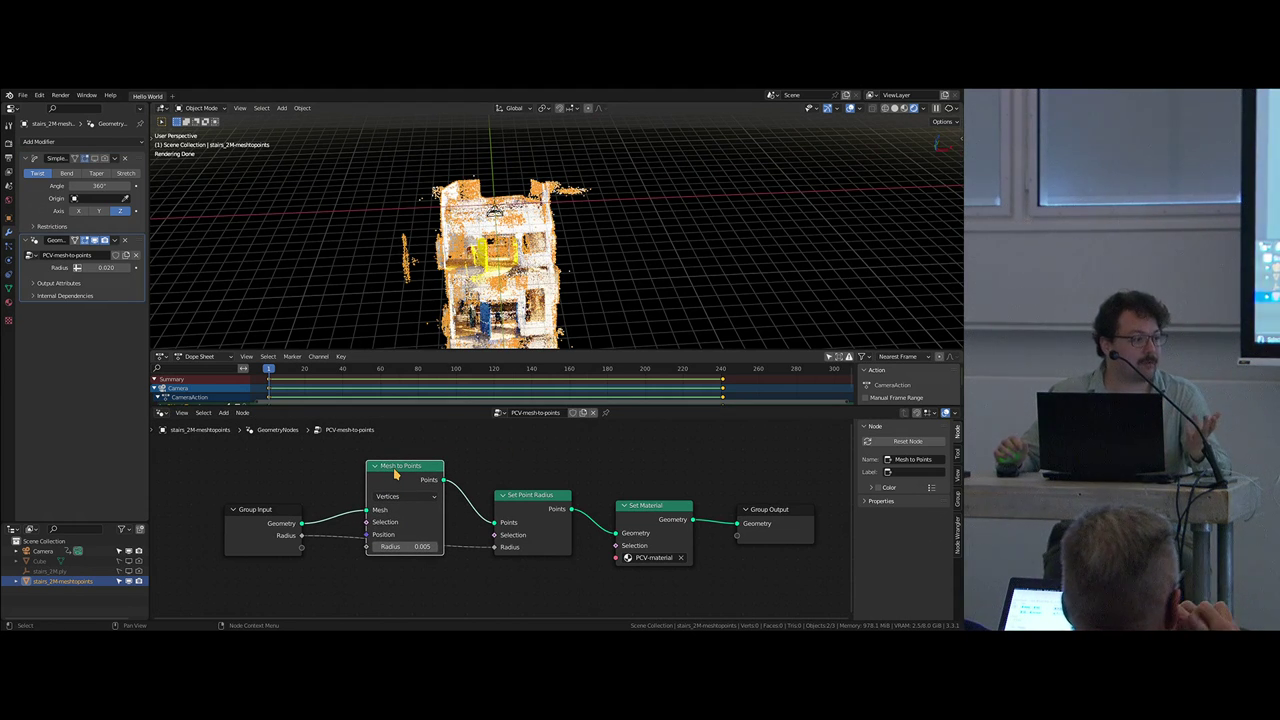
left_click_drag(395, 488, 401, 468)
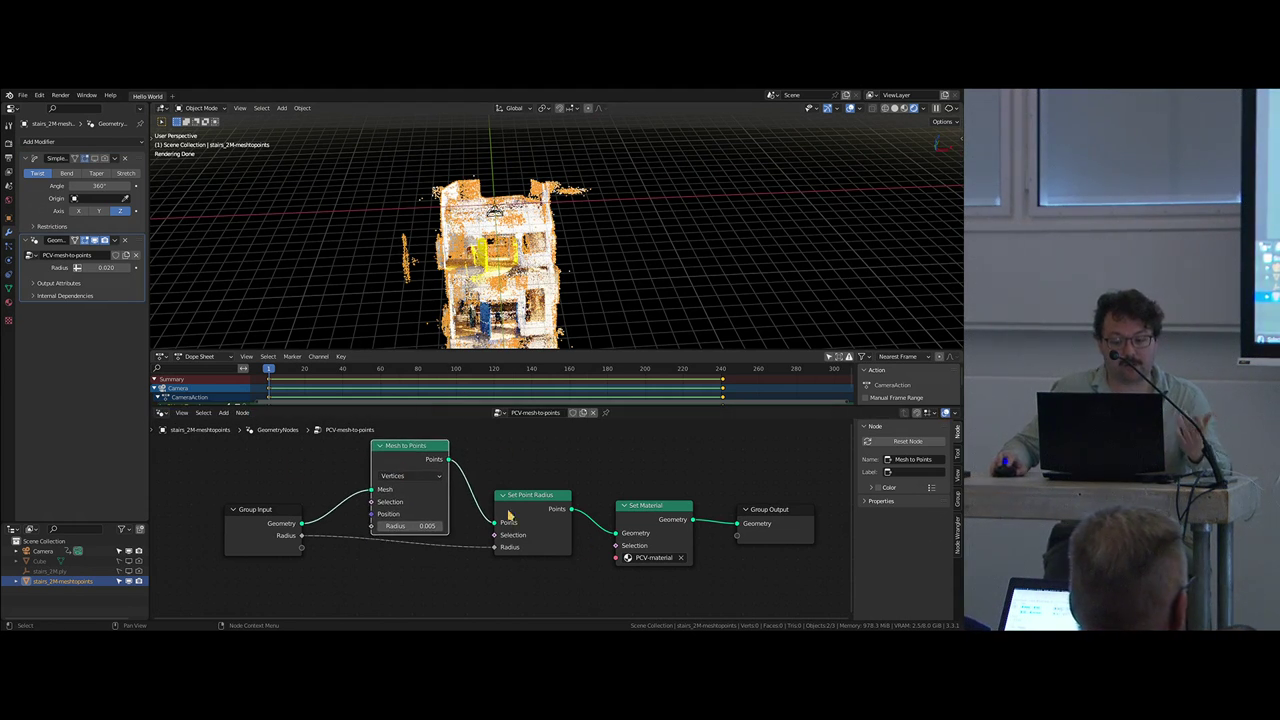
left_click_drag(530, 518, 530, 532)
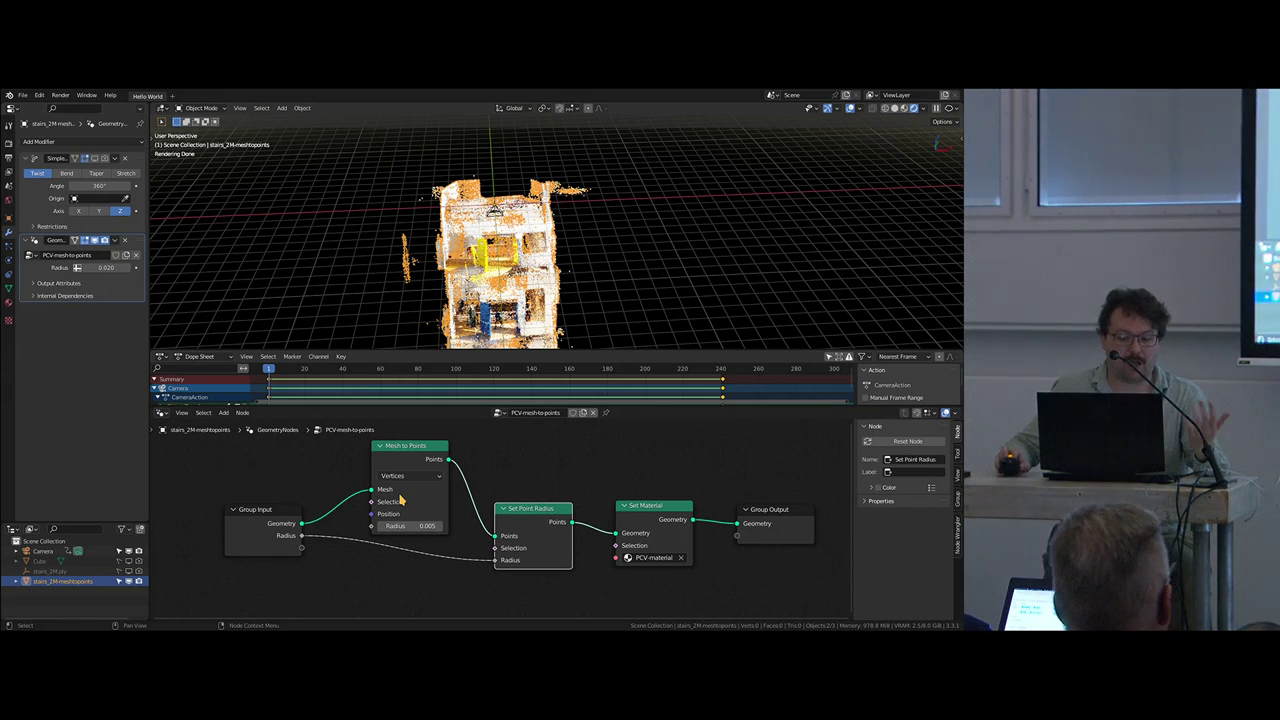
left_click_drag(532, 517, 521, 525)
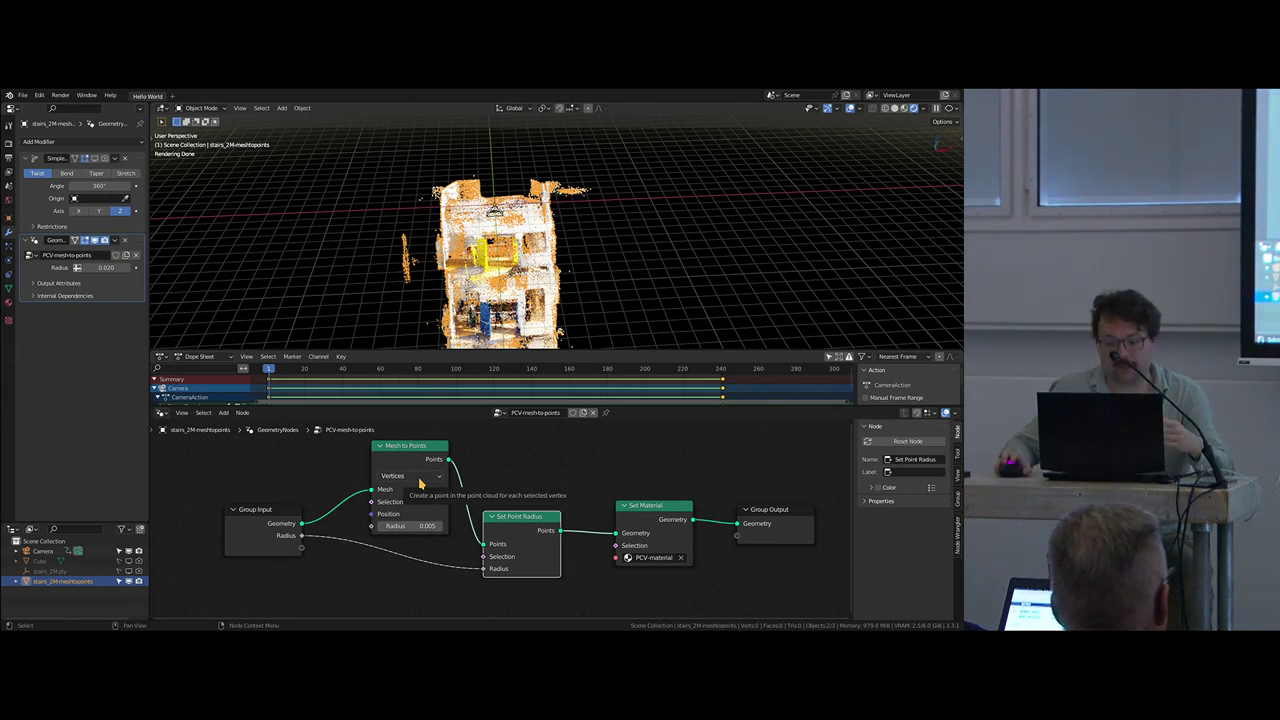
Step: Move the Set Material node closer to Set Point Radius and mute it
left_click_drag(651, 507, 648, 527)
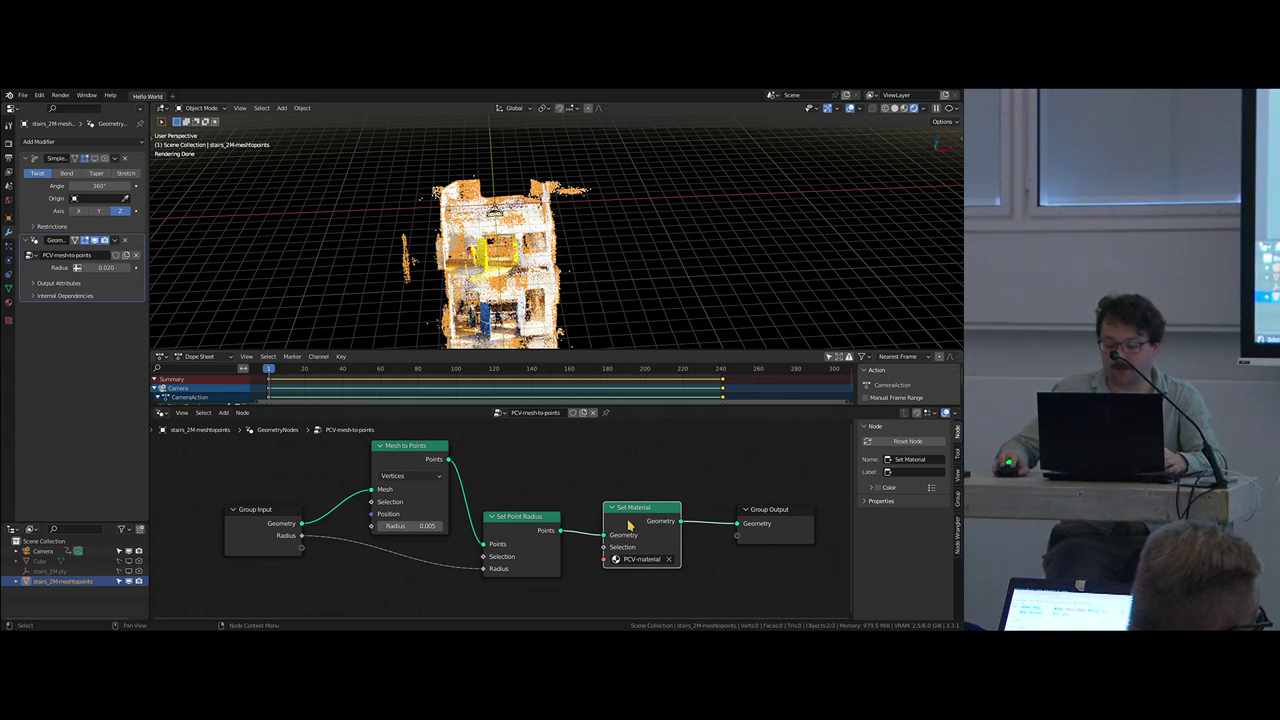
key("m")
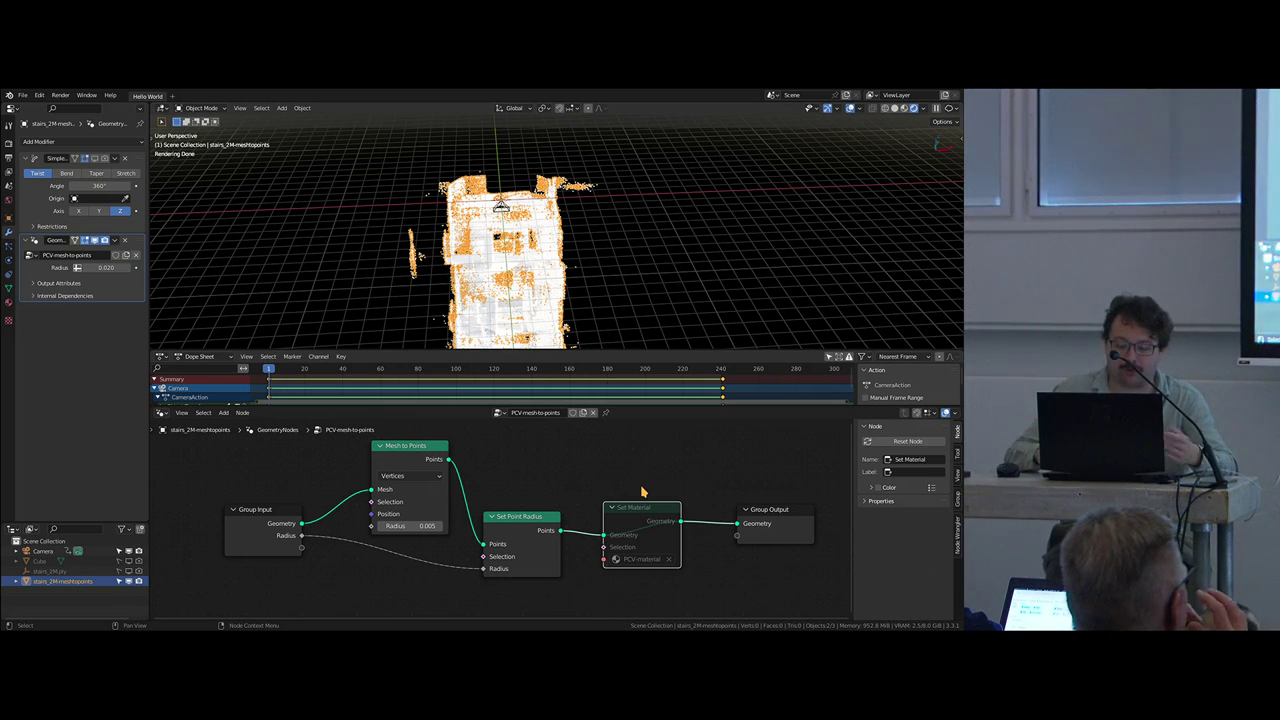
Step: Unmute the Set Material node, and move it and Group Output well to the right of Set Point Radius
key("m")
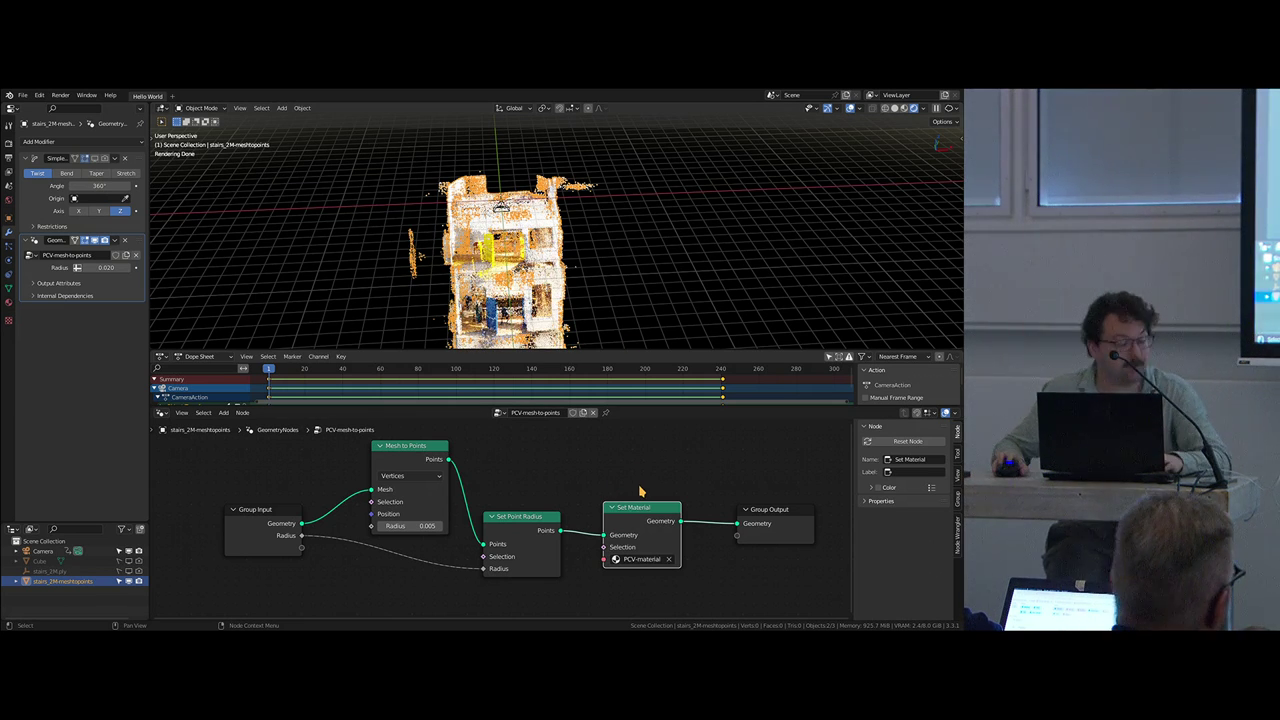
middle_click_drag(560, 524, 488, 519)
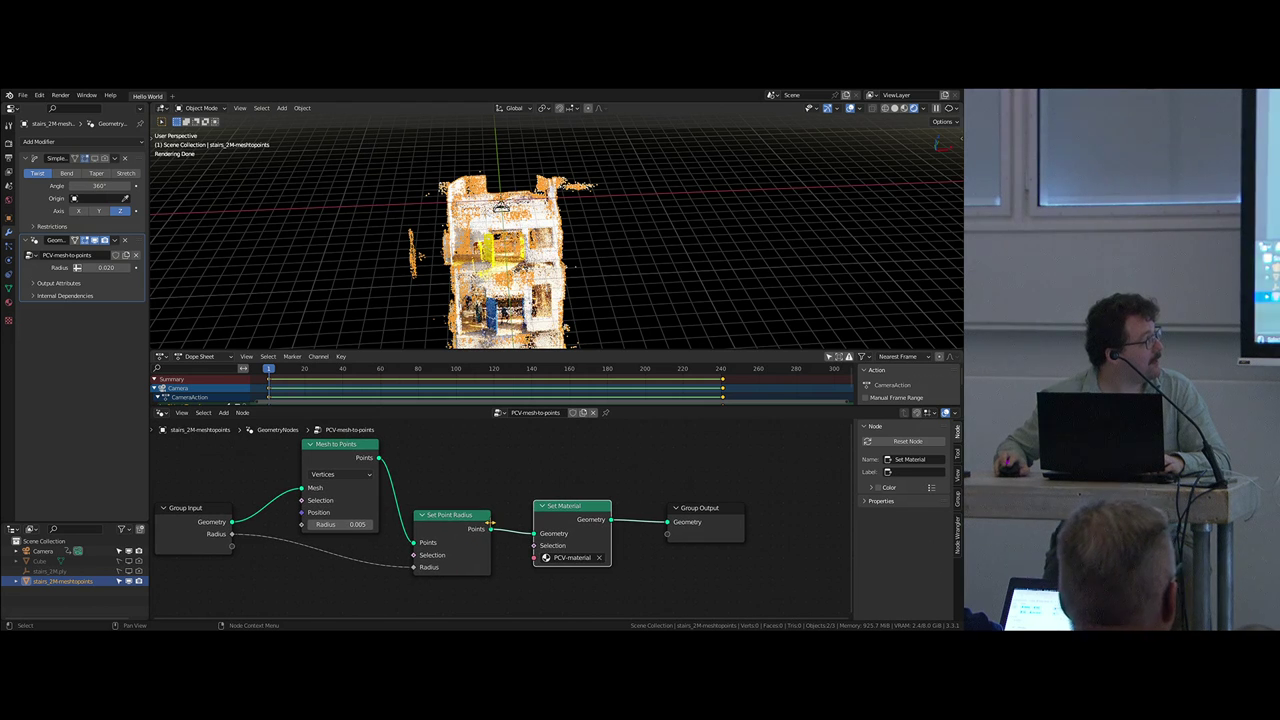
scroll(499, 527, "down", 1)
scroll(503, 540, "down", 1)
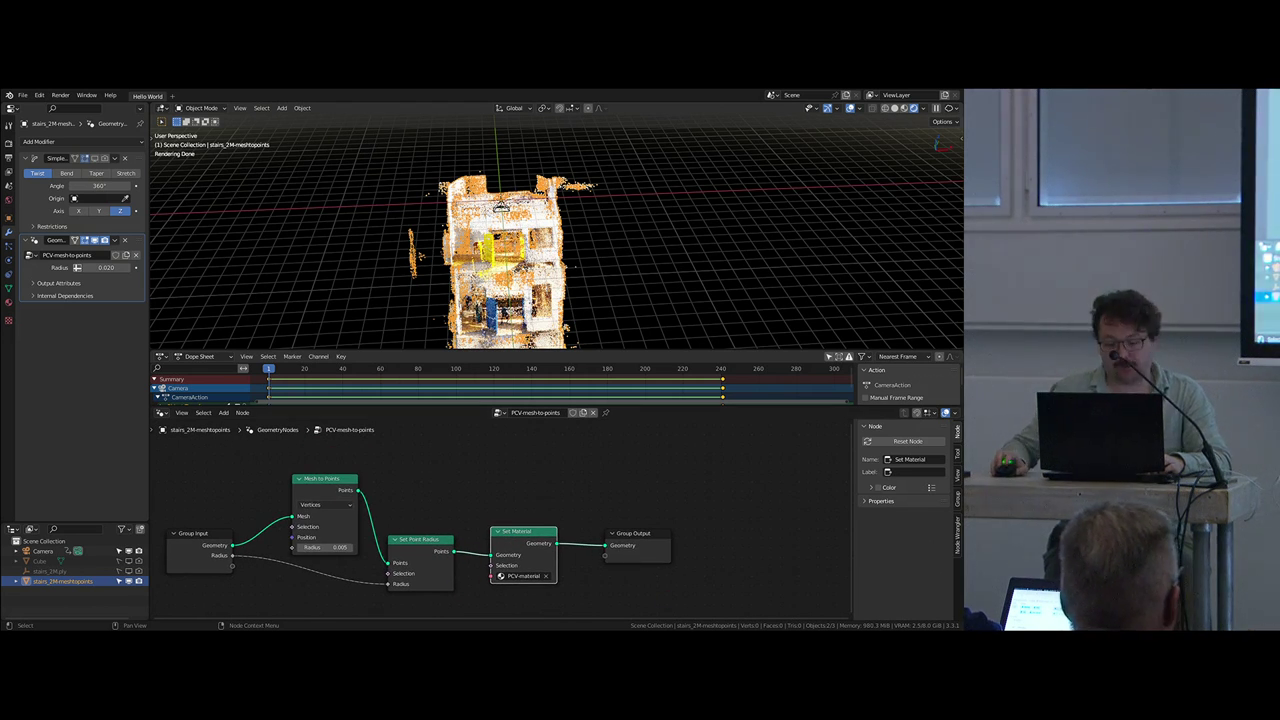
scroll(530, 508, "down", 1)
left_click_drag(490, 476, 779, 584)
middle_click_drag(602, 586, 494, 549)
scroll(494, 549, "down", 4)
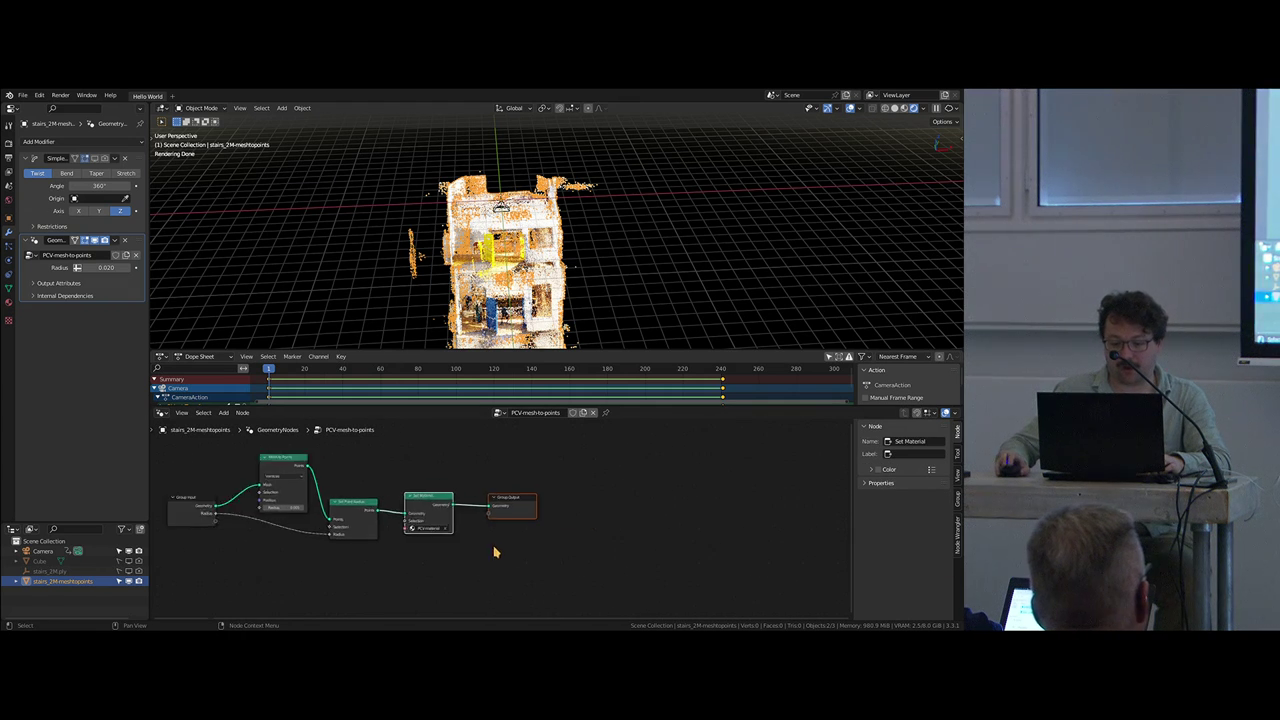
left_click_drag(423, 506, 746, 512)
middle_click_drag(694, 528, 810, 536)
Step: Shift the Group Input, Mesh to Points and Set Point Radius nodes together, leaving a wide gap before Set Material
left_click_drag(247, 449, 626, 590)
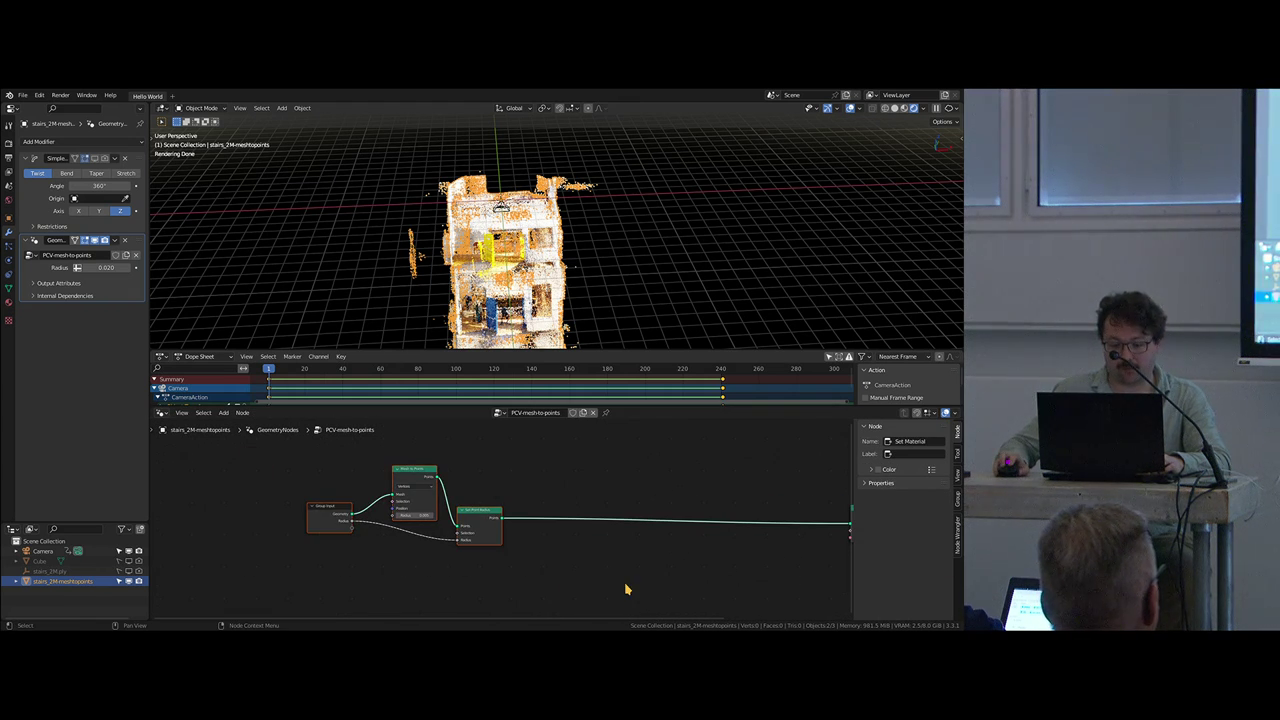
key("g")
left_click(527, 570)
middle_click_drag(670, 563, 600, 568)
left_click(524, 562)
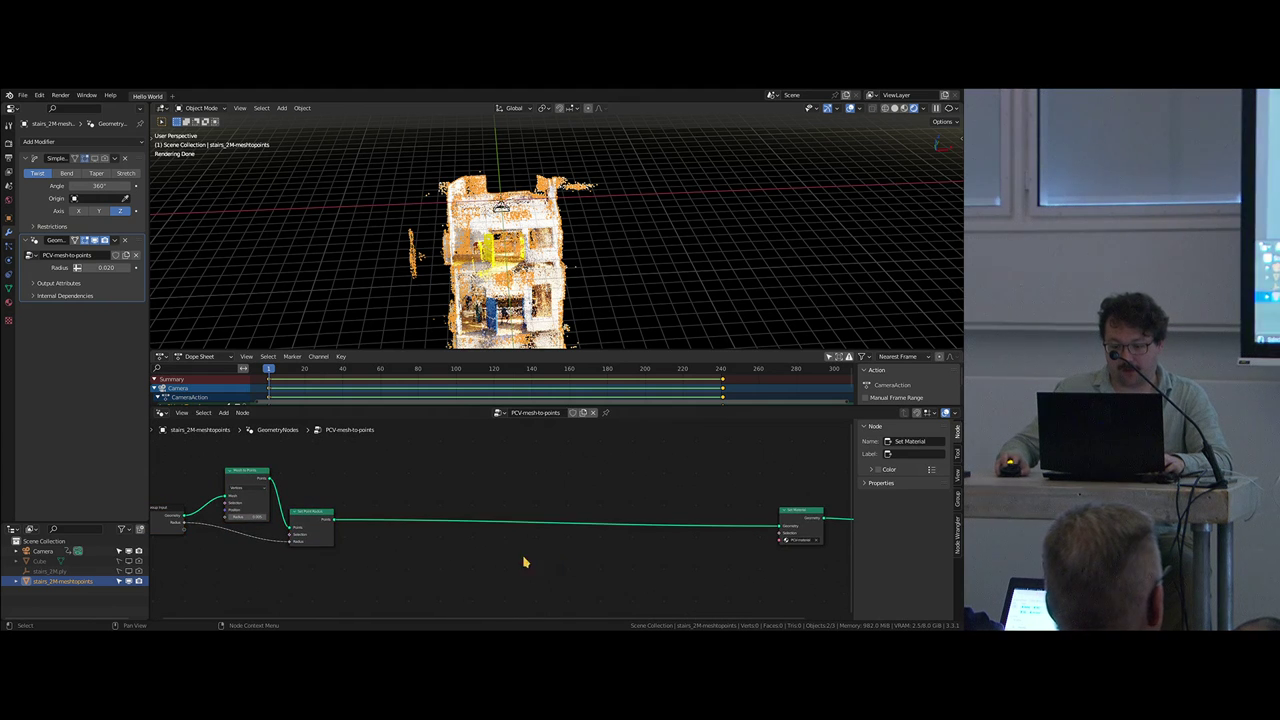
middle_click_drag(329, 504, 352, 514)
left_click_drag(174, 463, 440, 560)
key("g")
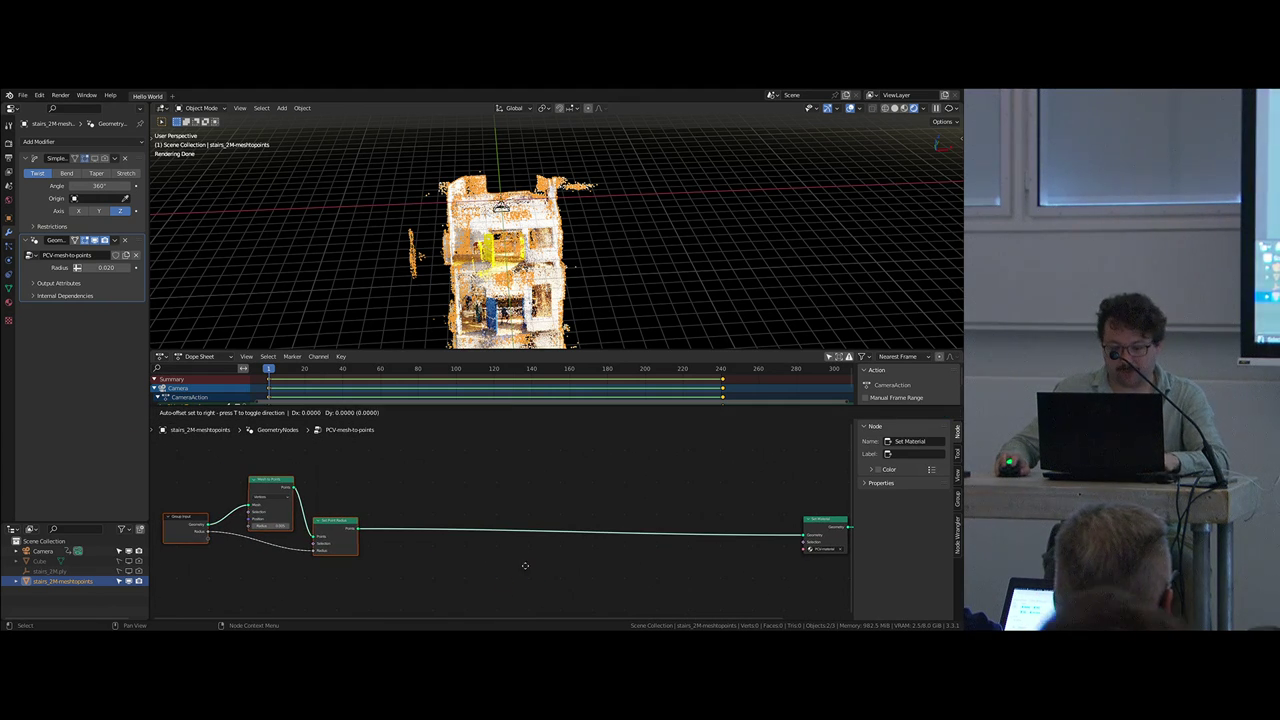
left_click(519, 572)
middle_click_drag(466, 558, 510, 548)
scroll(509, 549, "up", 1)
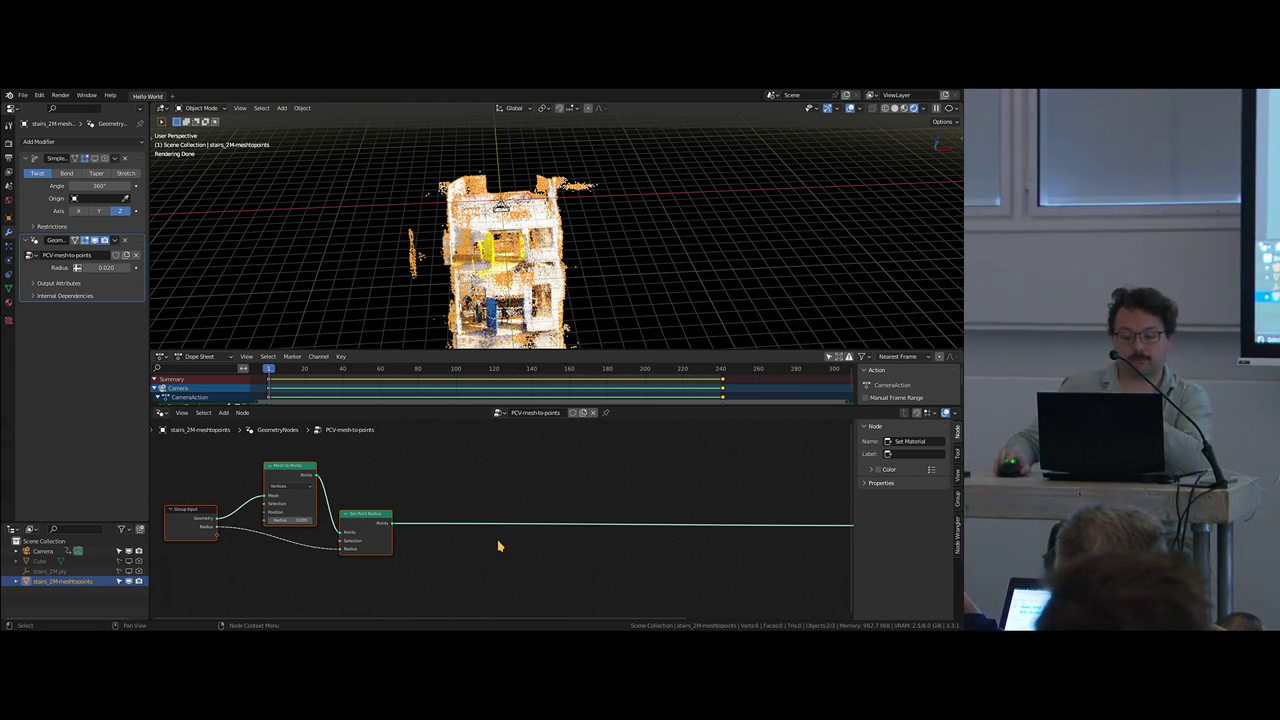
Step: Switch to Firefox and run an image search for "beksinski" in a new tab
key("super")
scroll(502, 483, "down", 1)
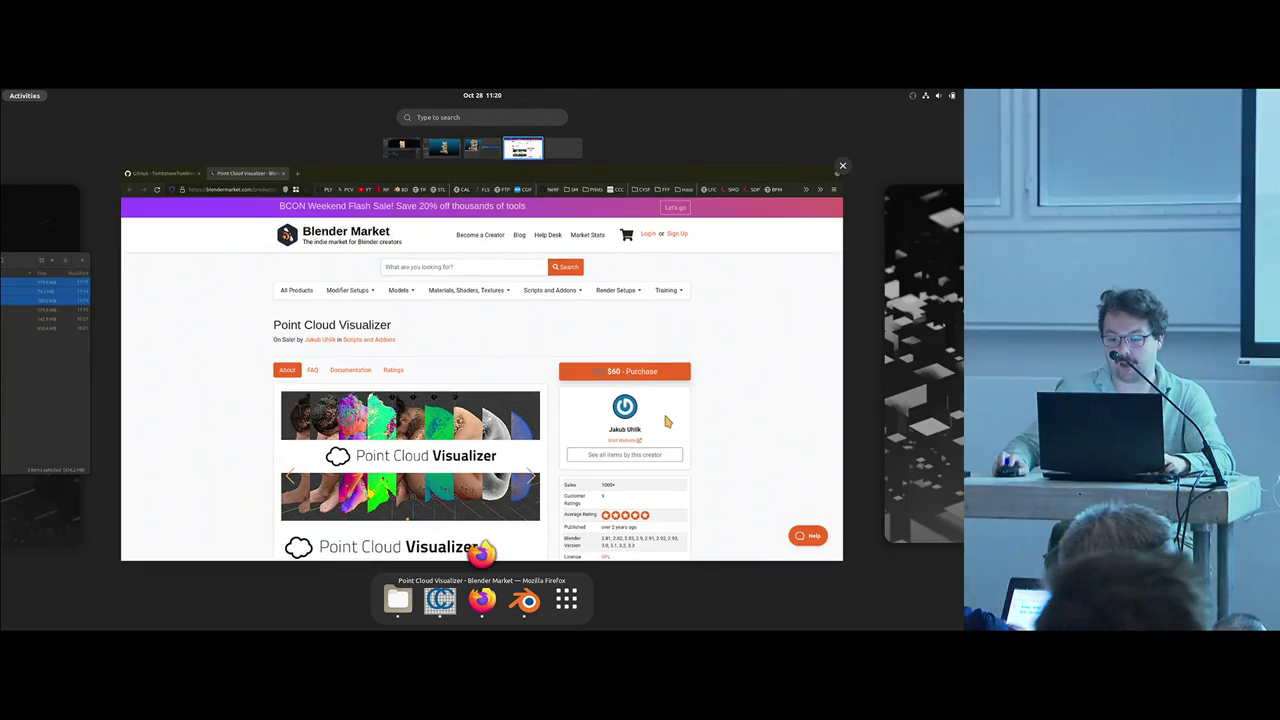
left_click(665, 416)
left_click(236, 113)
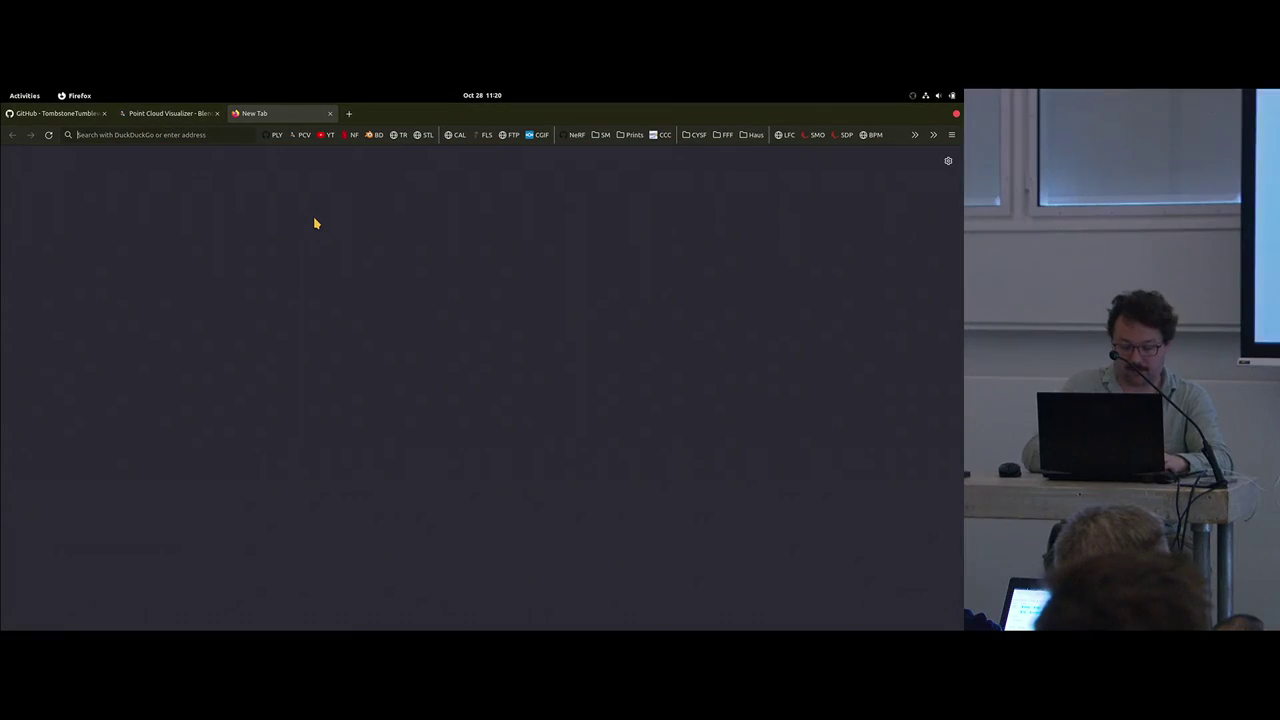
type("besk")
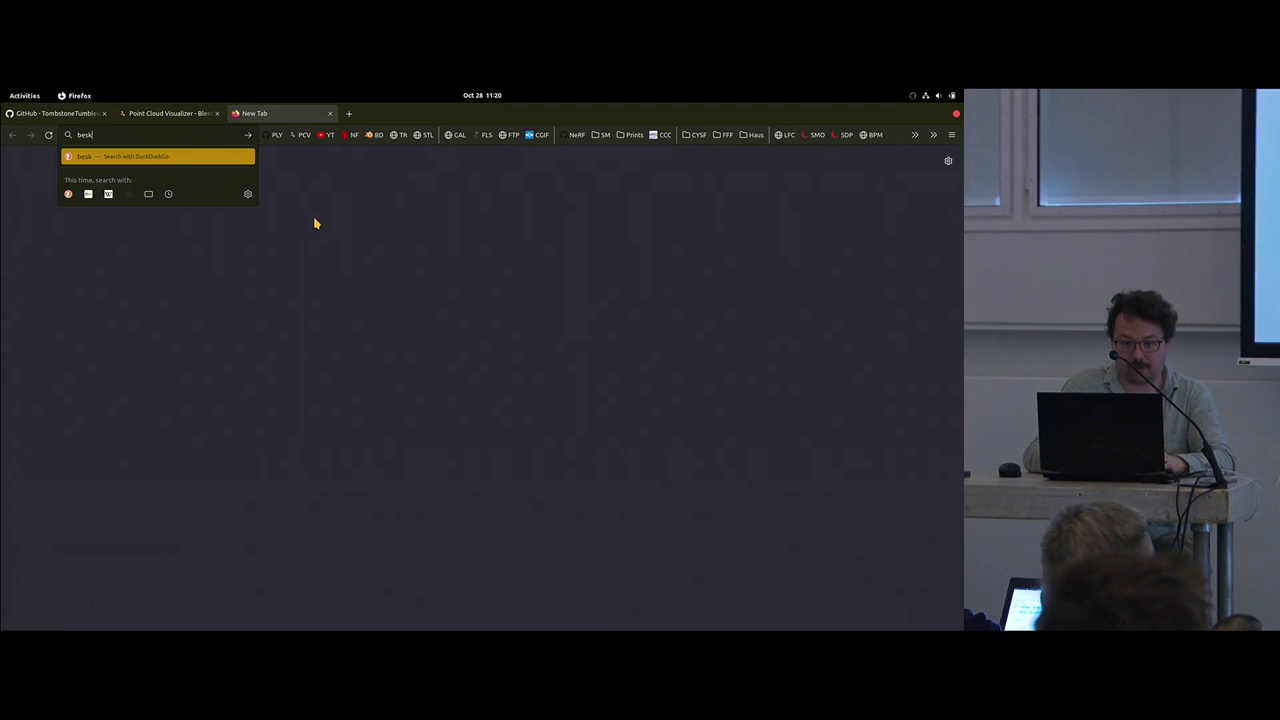
key("BackSpace")
key("BackSpace")
type("ksinski")
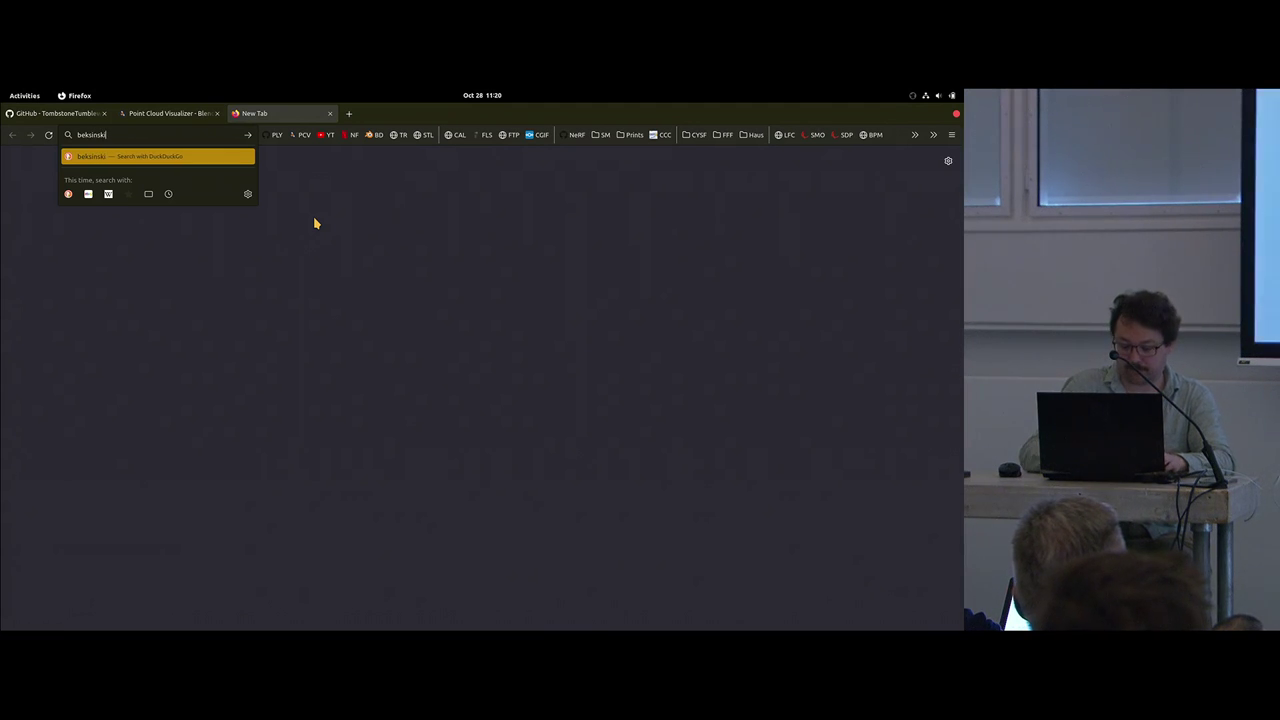
key("Return")
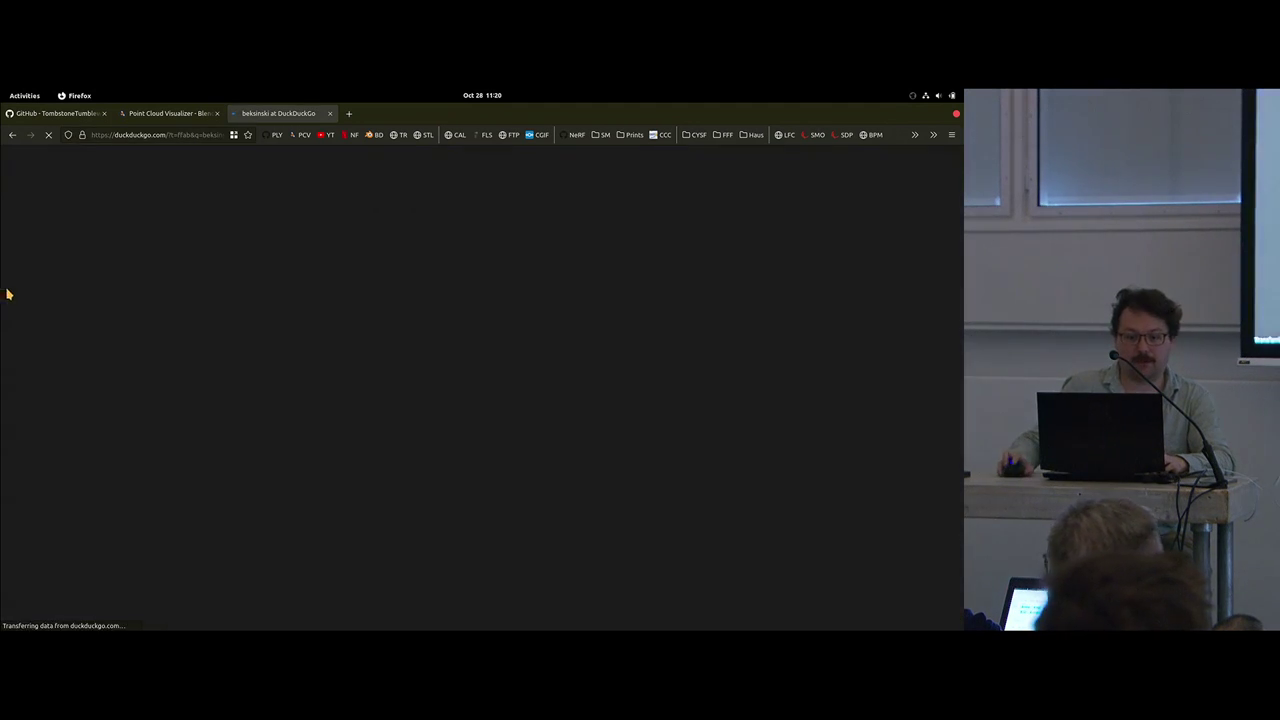
left_click(134, 189)
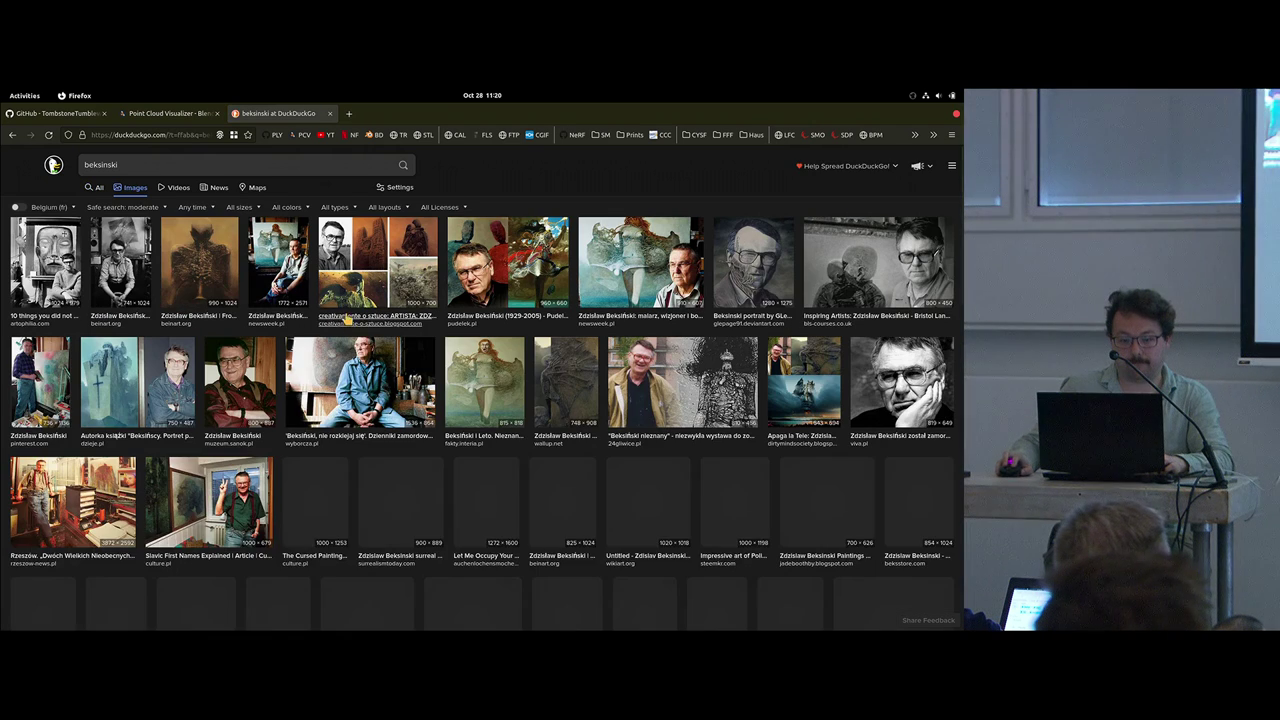
Step: Browse the image results, previewing the paintings of the horn-playing figure and the helmeted skull
left_click(200, 240)
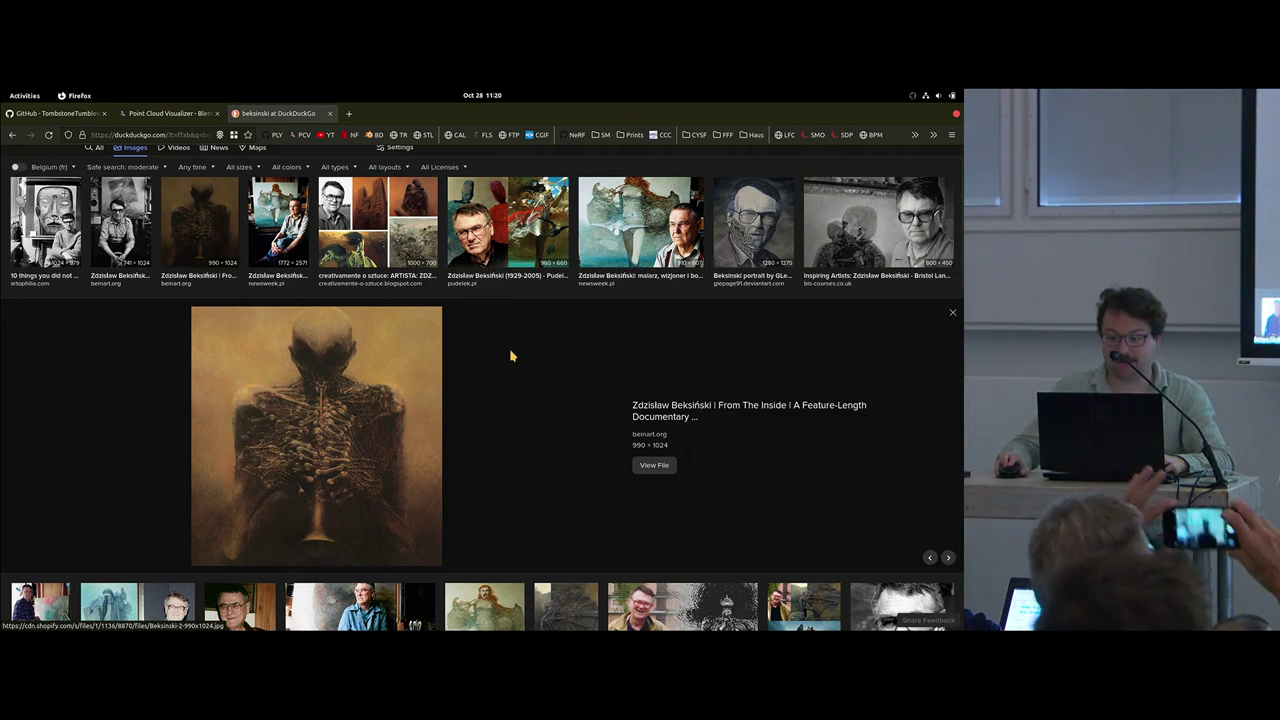
scroll(530, 362, "down", 3)
scroll(537, 357, "down", 5)
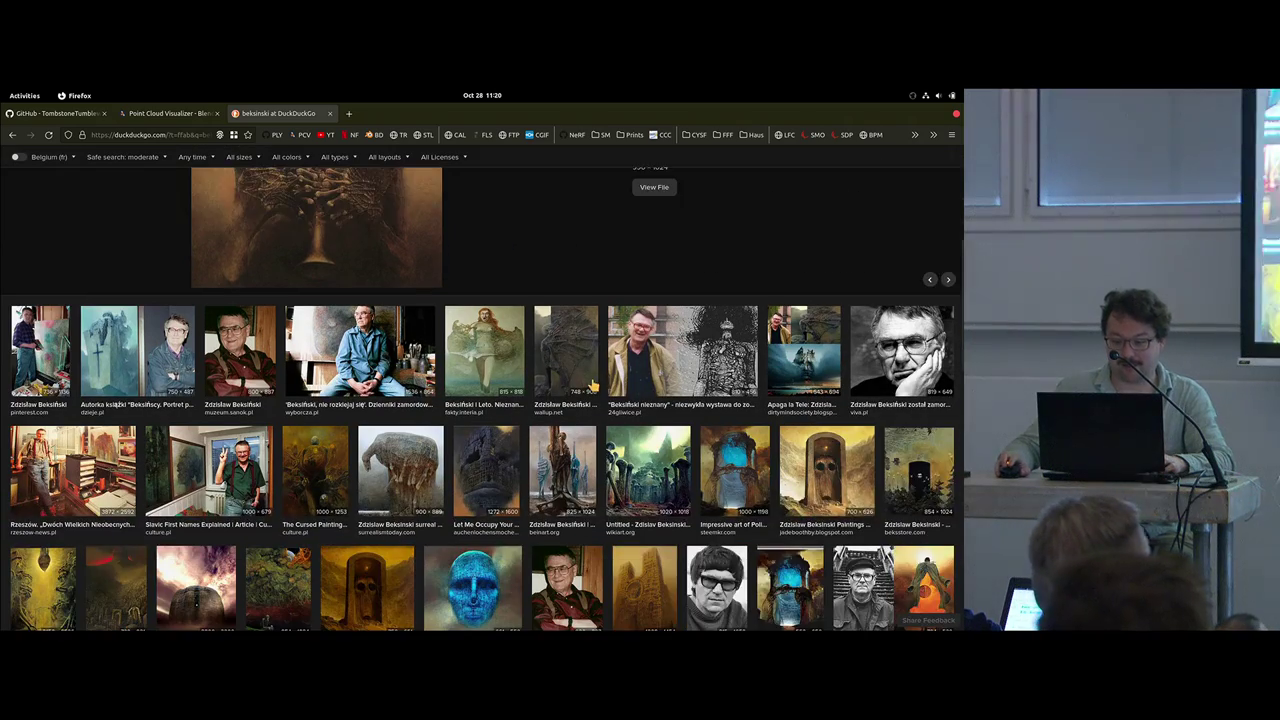
scroll(537, 357, "down", 2)
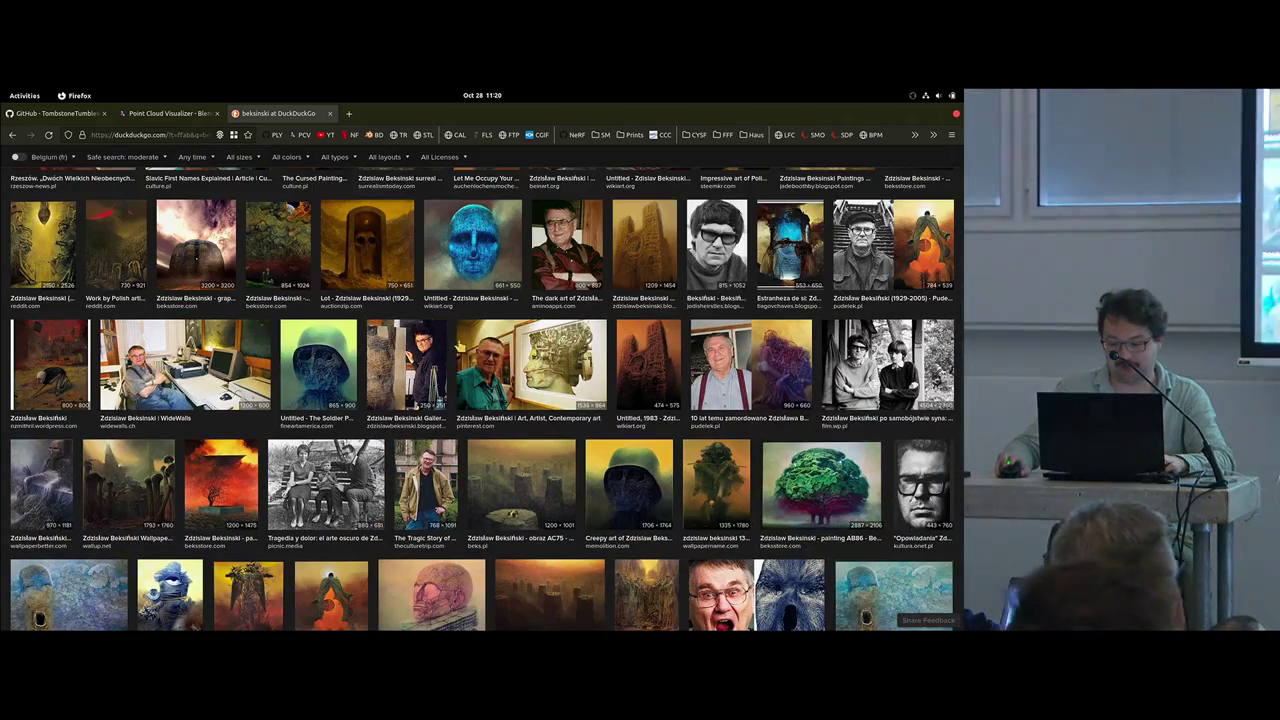
scroll(537, 357, "down", 2)
left_click(629, 415)
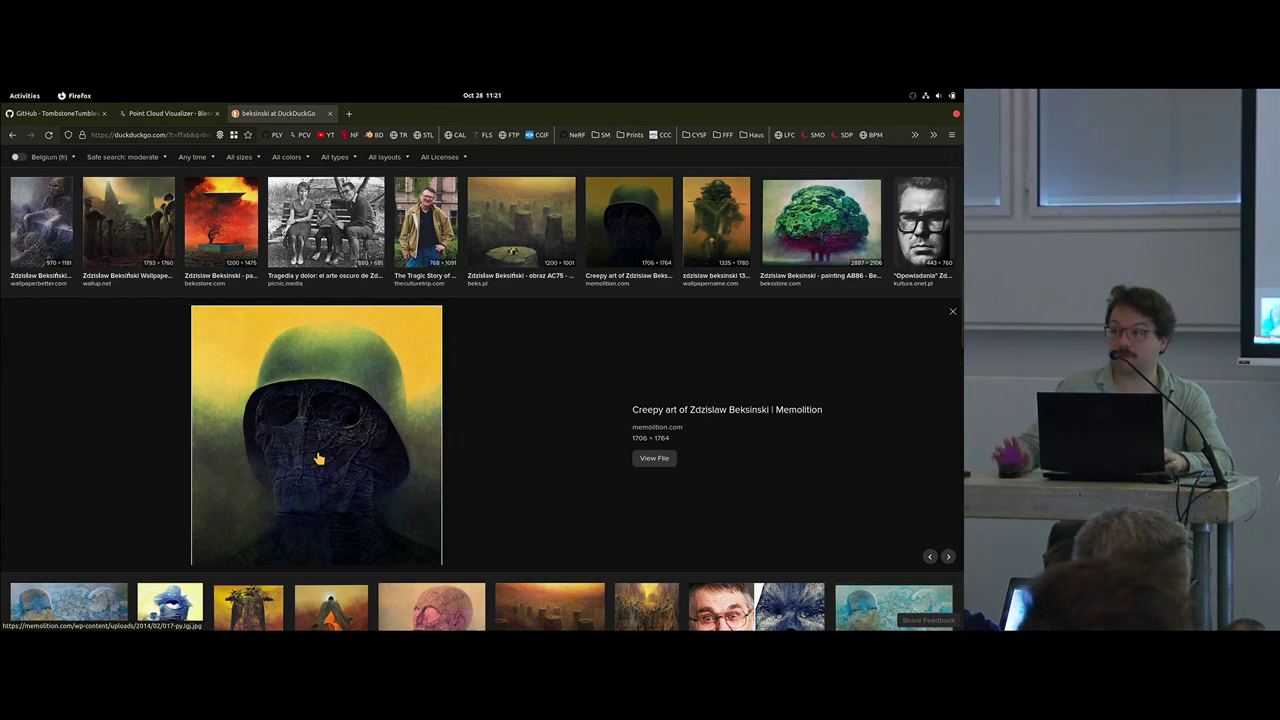
scroll(590, 287, "down", 4)
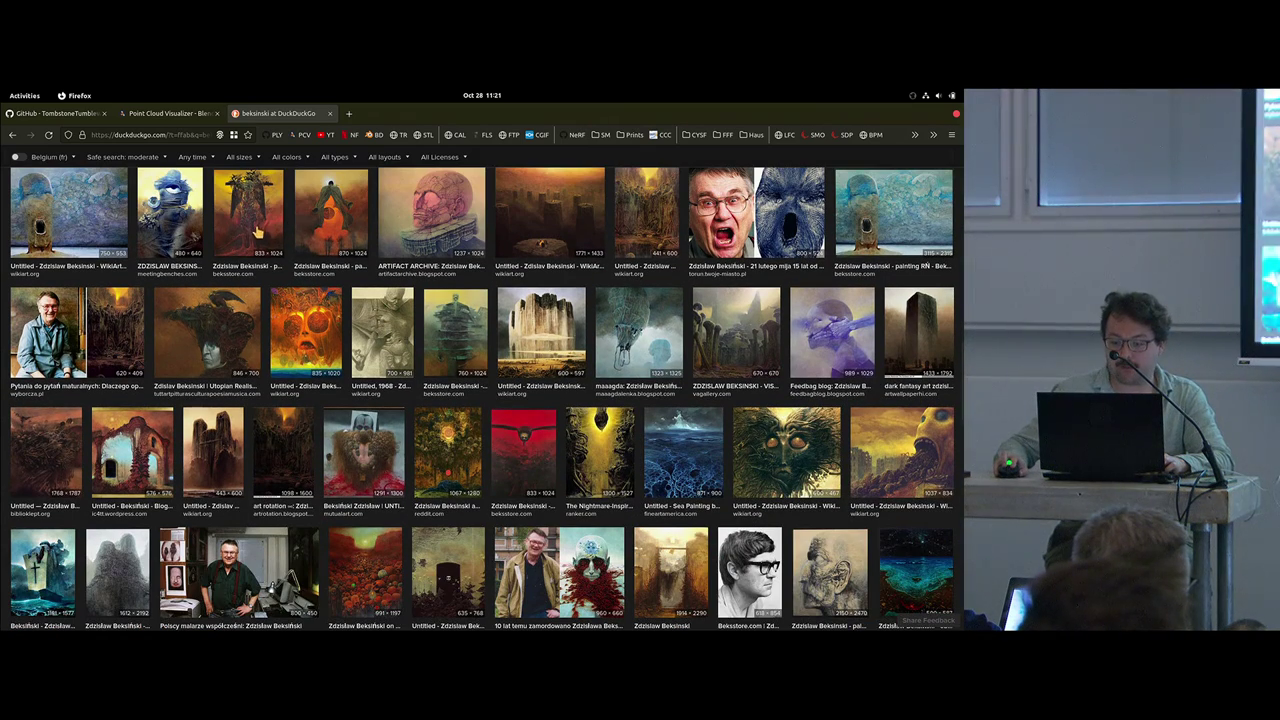
Step: Preview the paintings of the floating tentacled creature, the orange-eyed face, the gaping head and the dark mass of limbs
left_click(642, 318)
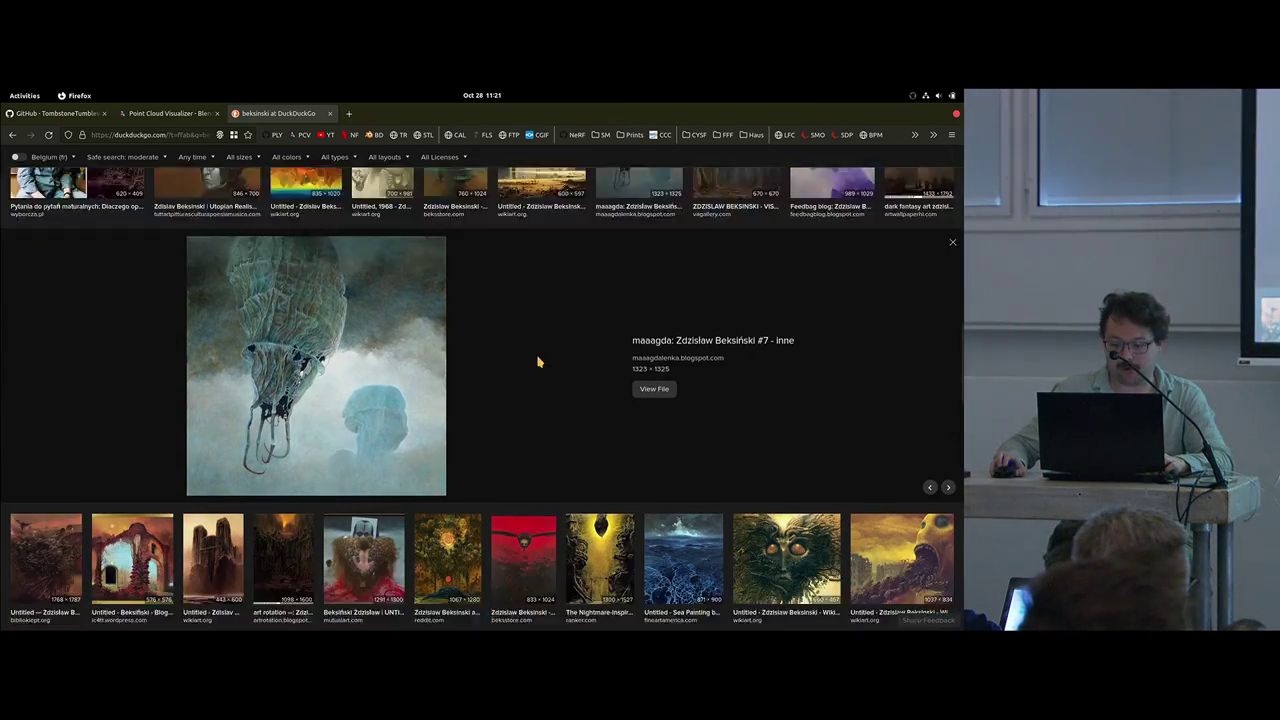
scroll(537, 360, "down", 2)
left_click(786, 350)
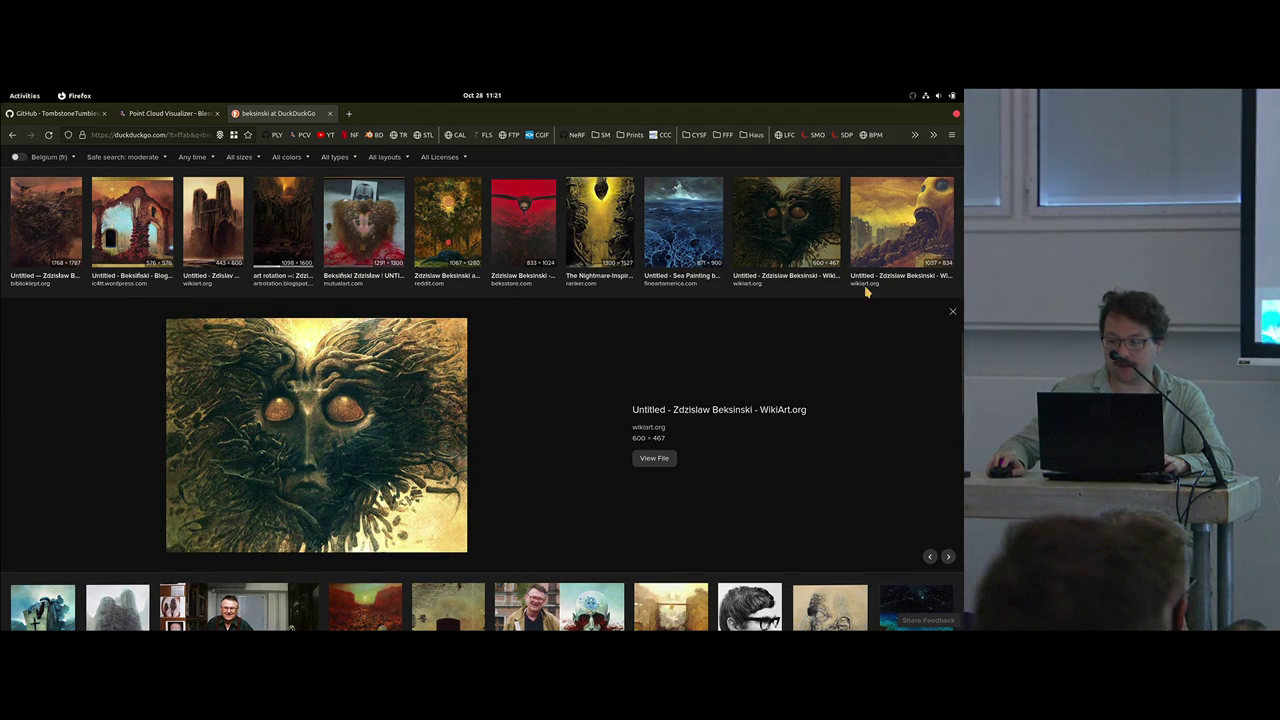
left_click(864, 287)
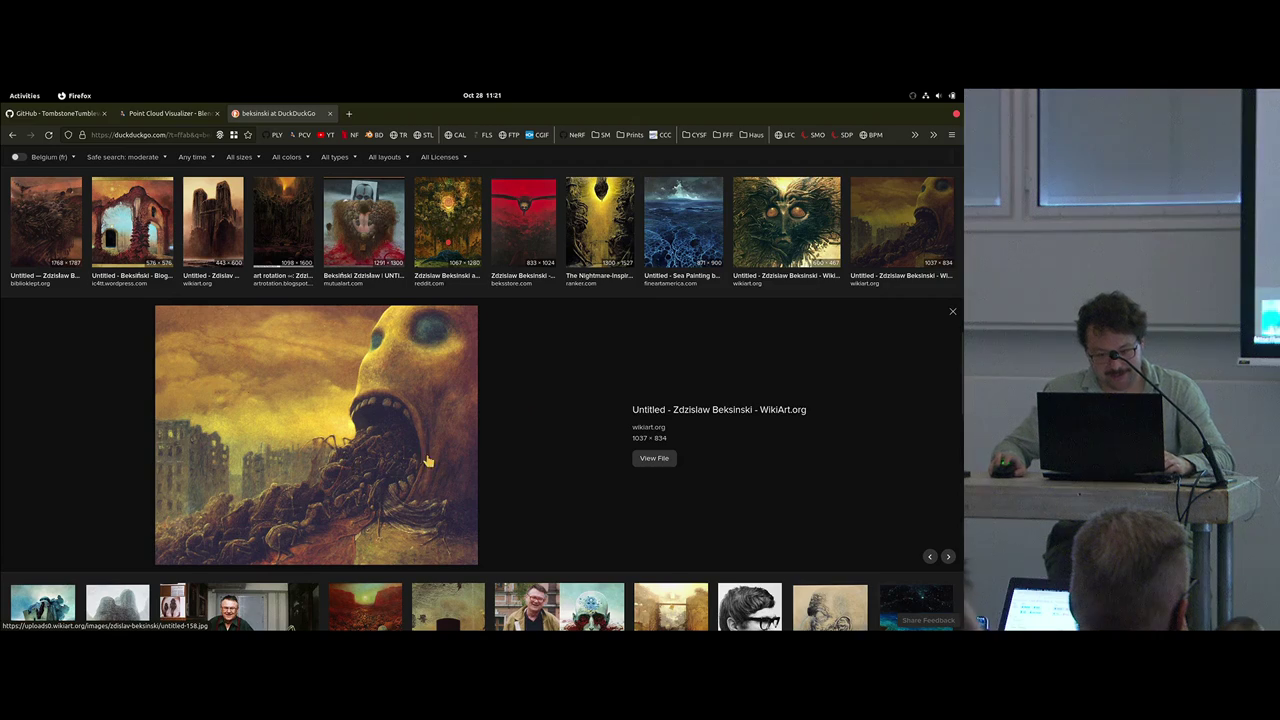
key("super")
scroll(560, 420, "up", 1)
scroll(529, 400, "down", 1)
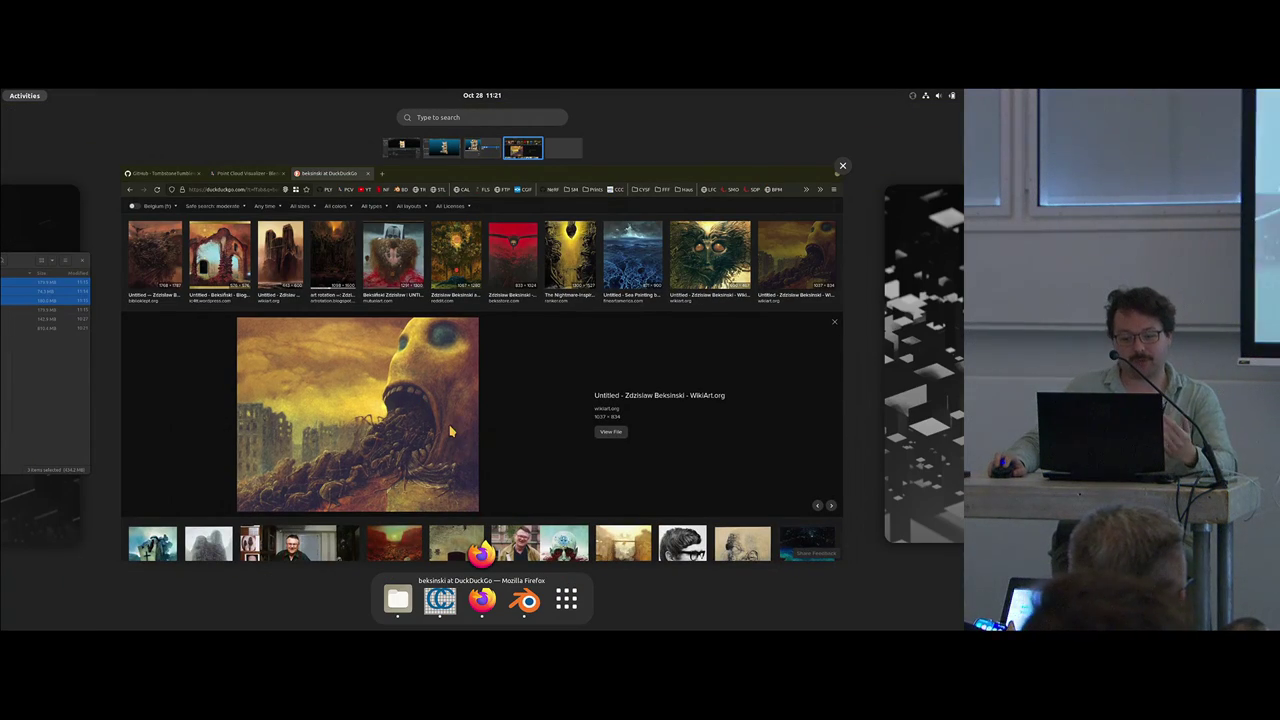
left_click(166, 331)
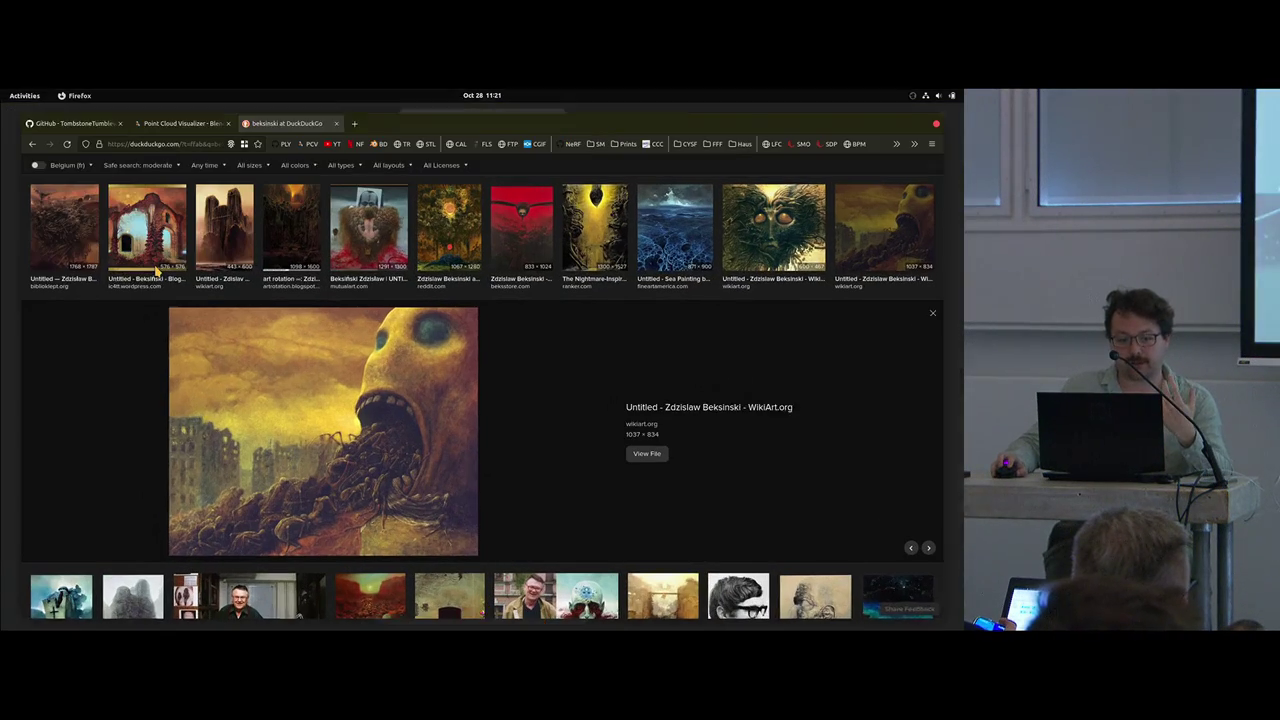
left_click(63, 226)
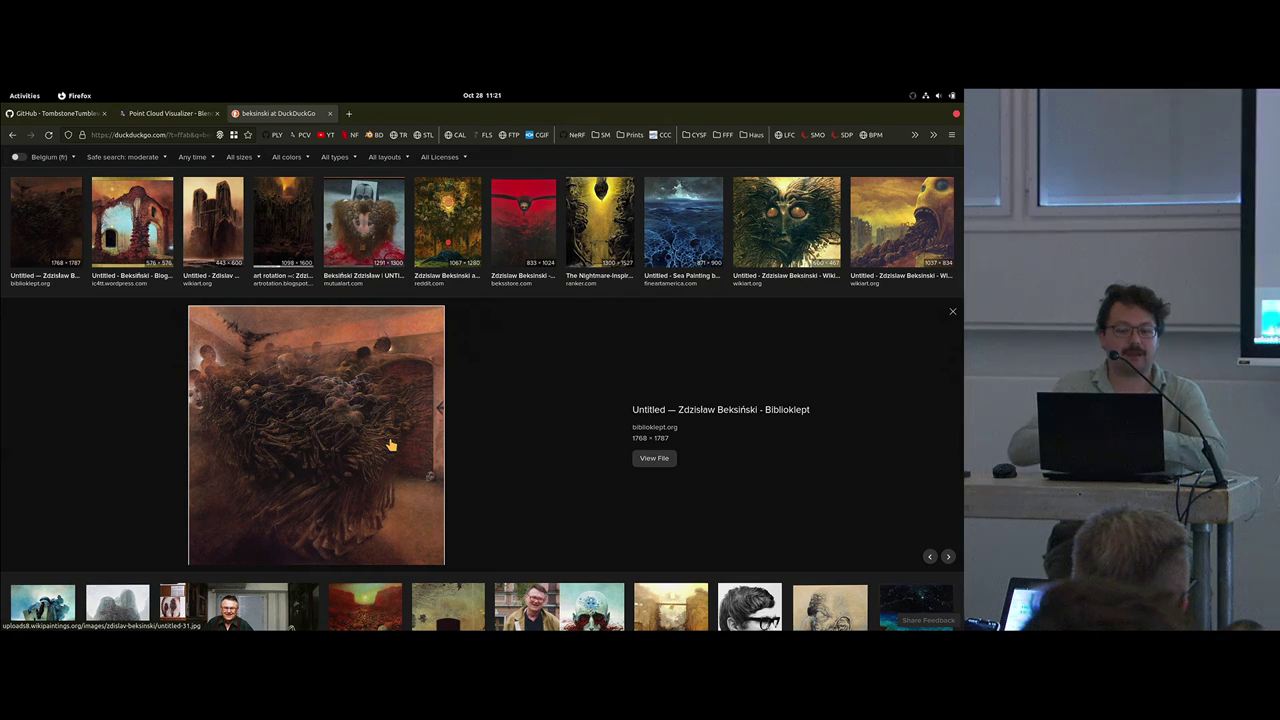
Step: Switch back to Blender and set the 3D viewport to Solid shading, viewing the stairwell points from a higher angle
key("super")
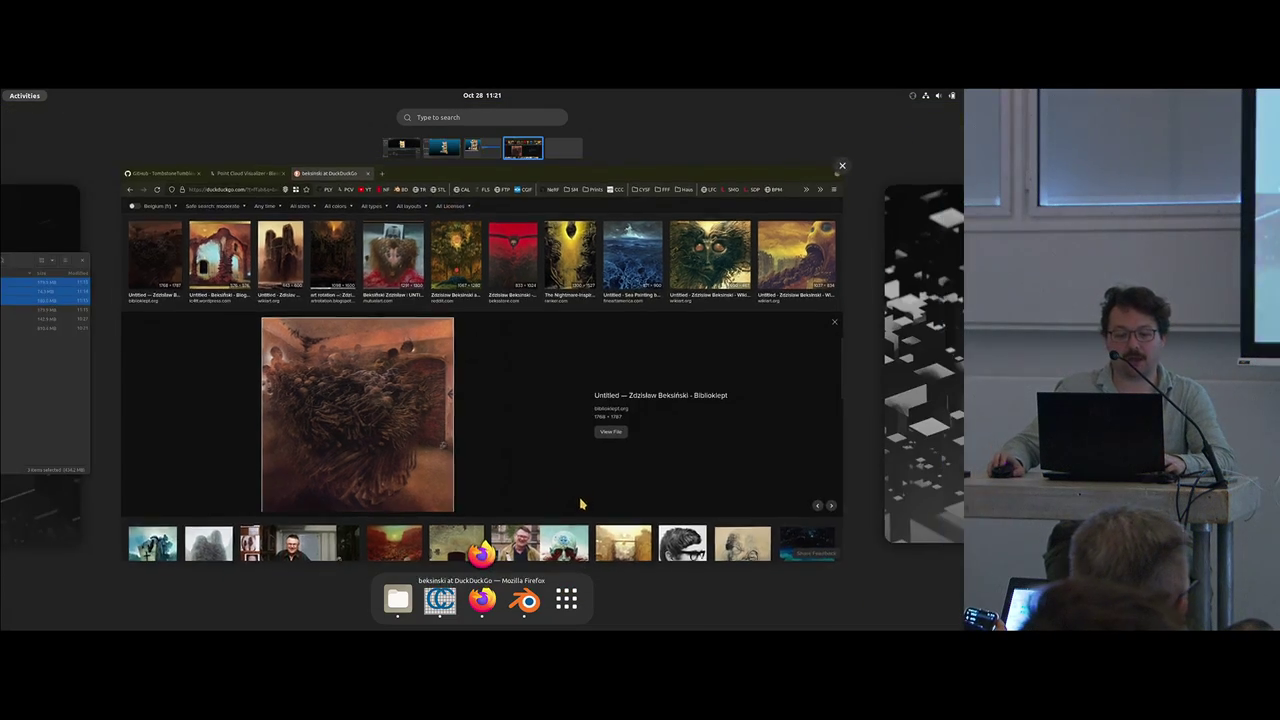
scroll(580, 501, "up", 2)
scroll(576, 496, "up", 1)
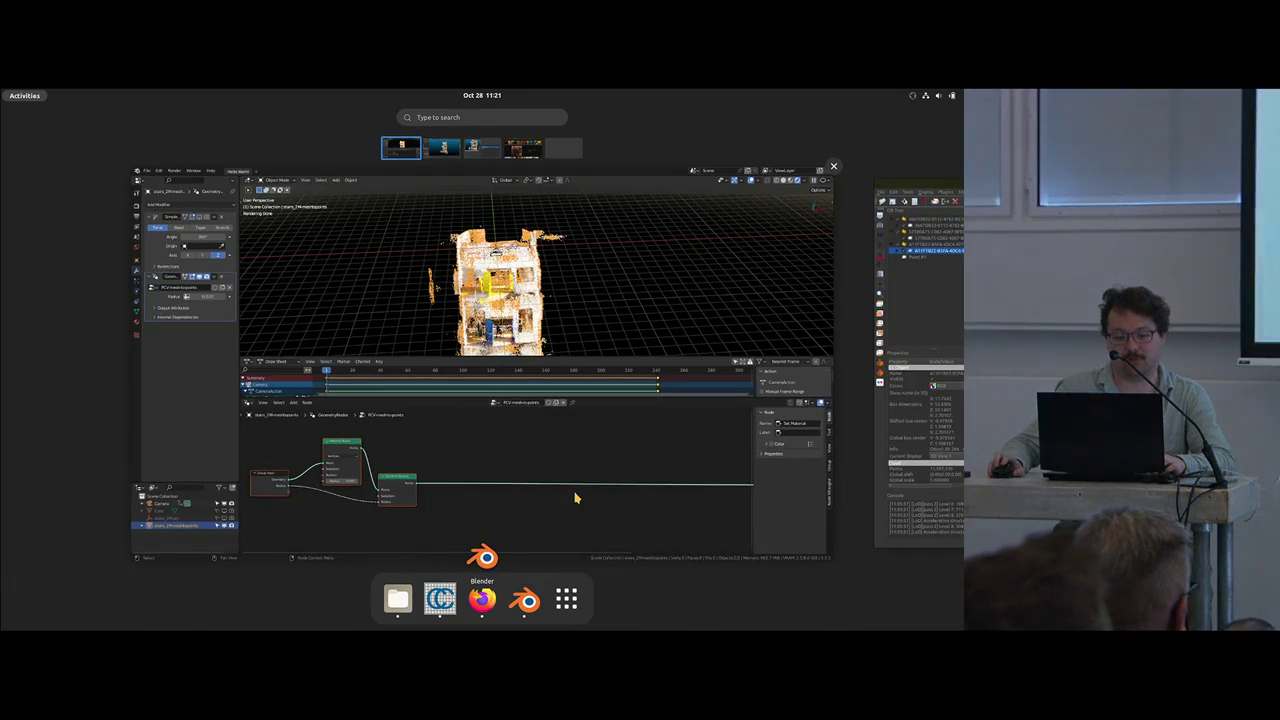
left_click(560, 240)
middle_click_drag(560, 240, 486, 268)
key("z")
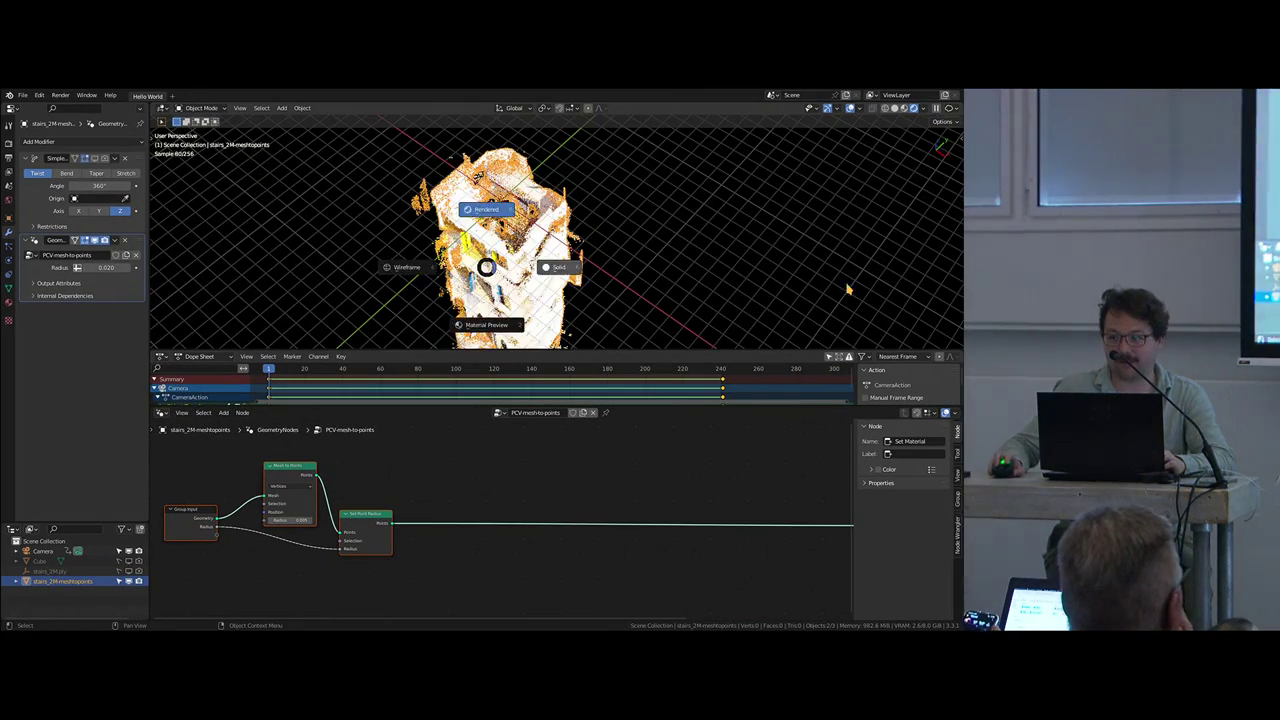
left_click(557, 268)
middle_click_drag(577, 210, 700, 240)
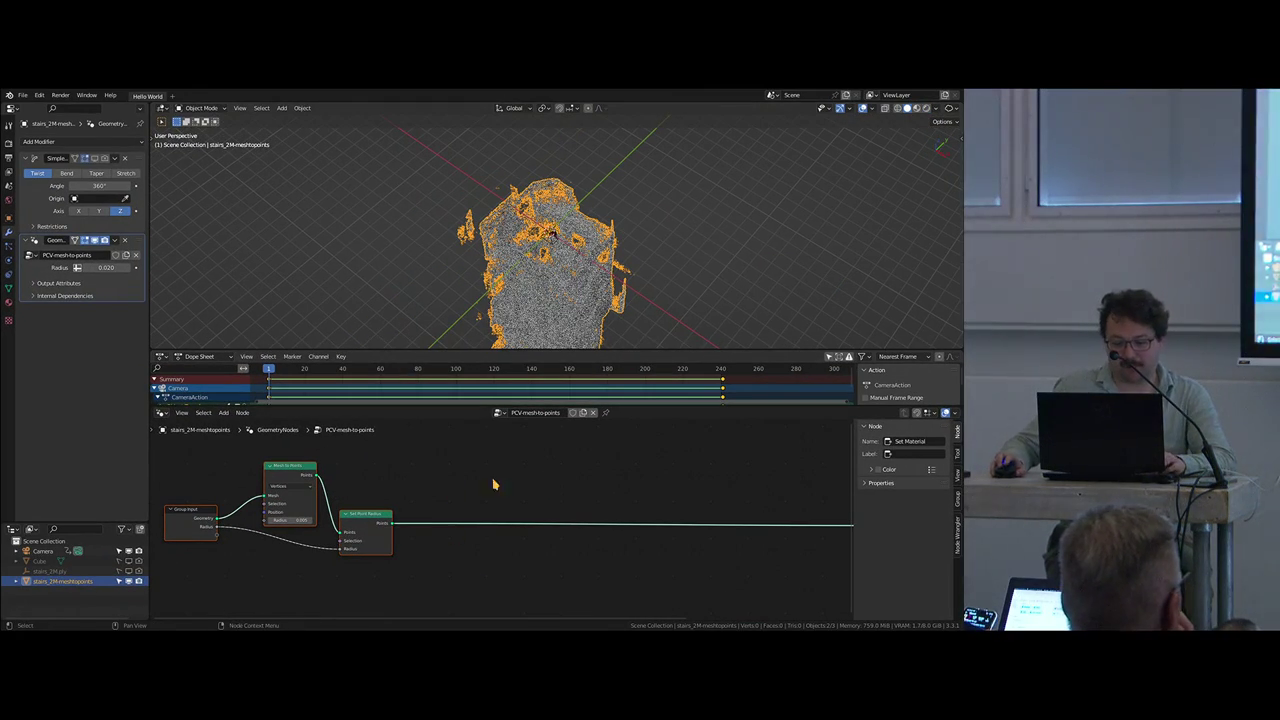
Step: Add a Delete Geometry node to the link between Set Point Radius and Set Material
key("shift+a")
mouse_move(486, 460)
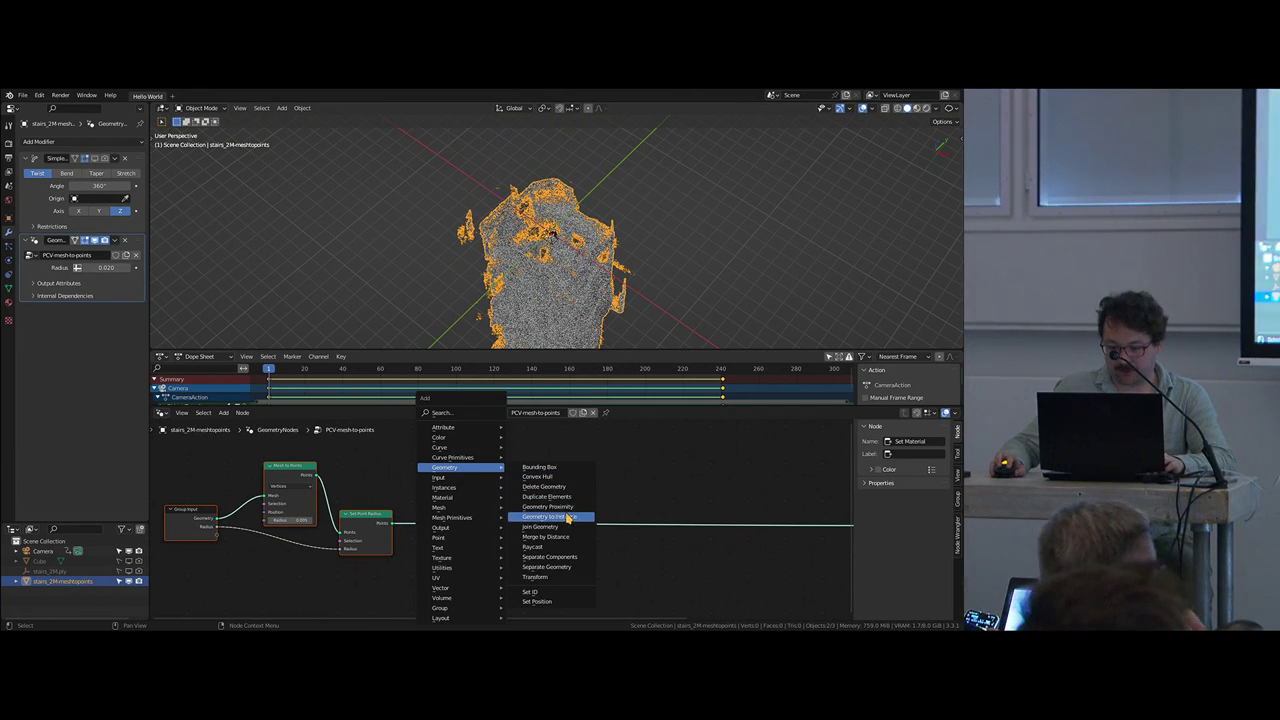
left_click(548, 487)
left_click(486, 563)
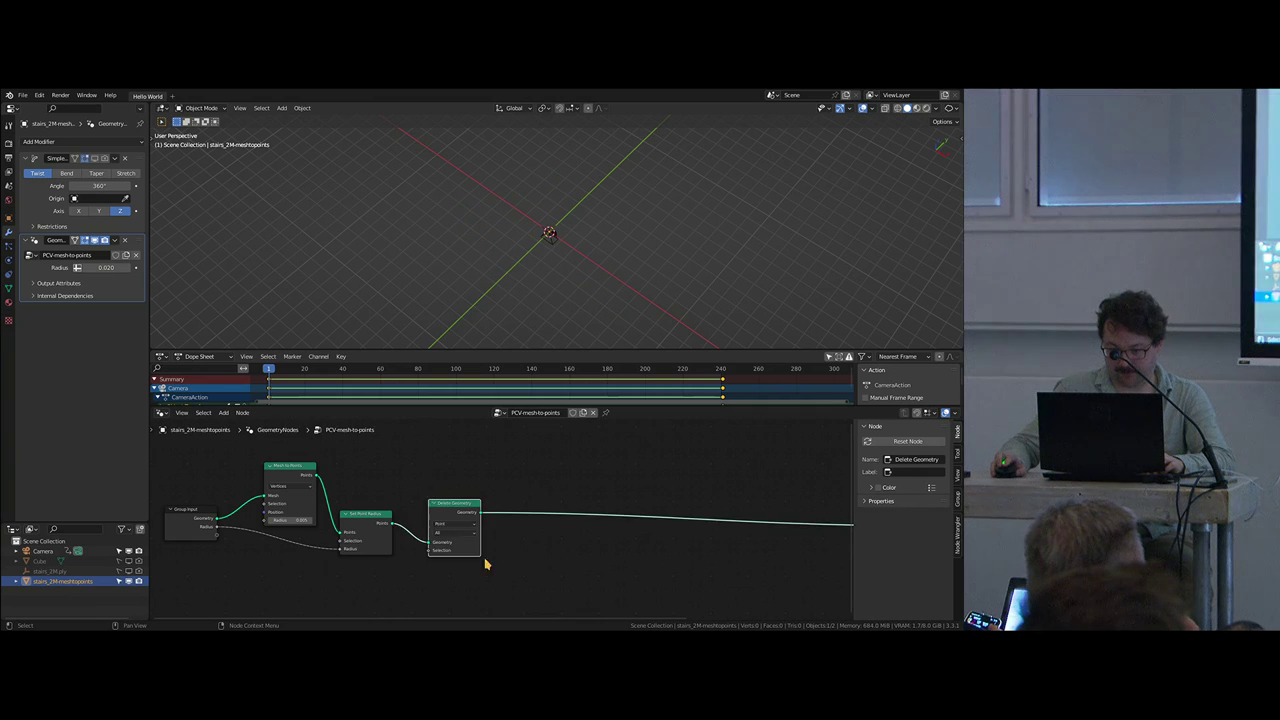
scroll(413, 536, "up", 2)
key("shift+a")
mouse_move(374, 460)
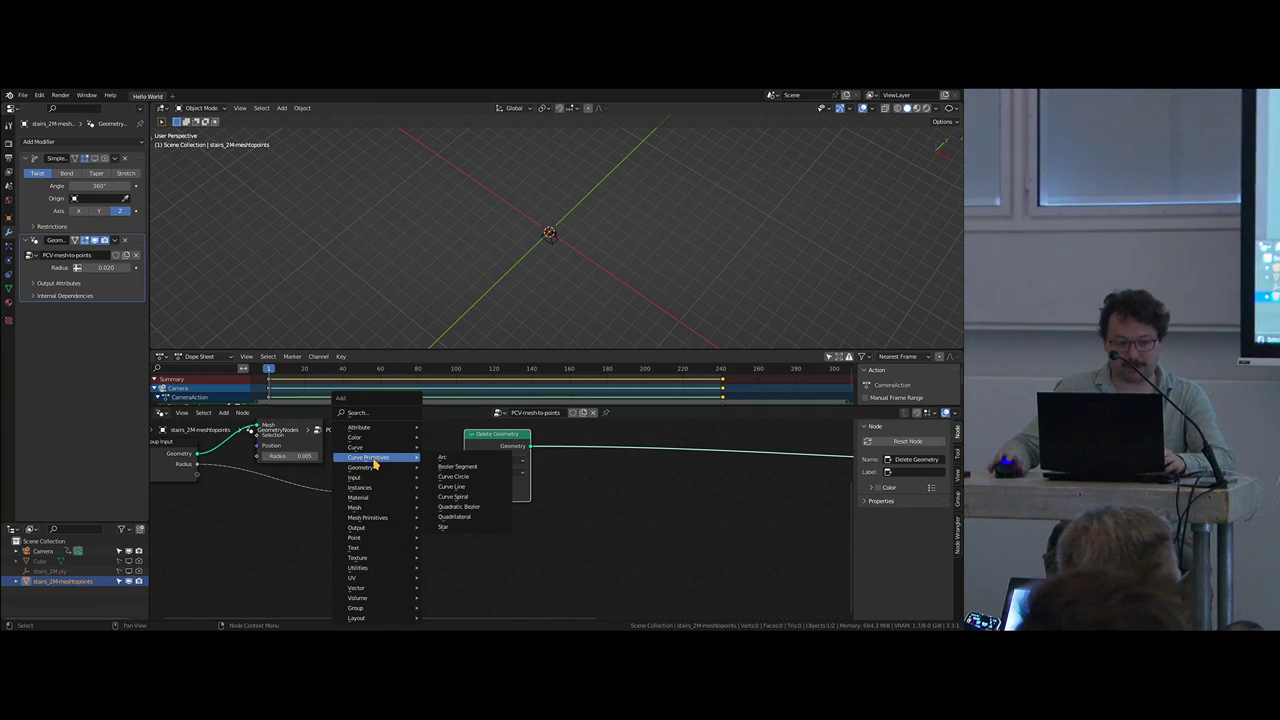
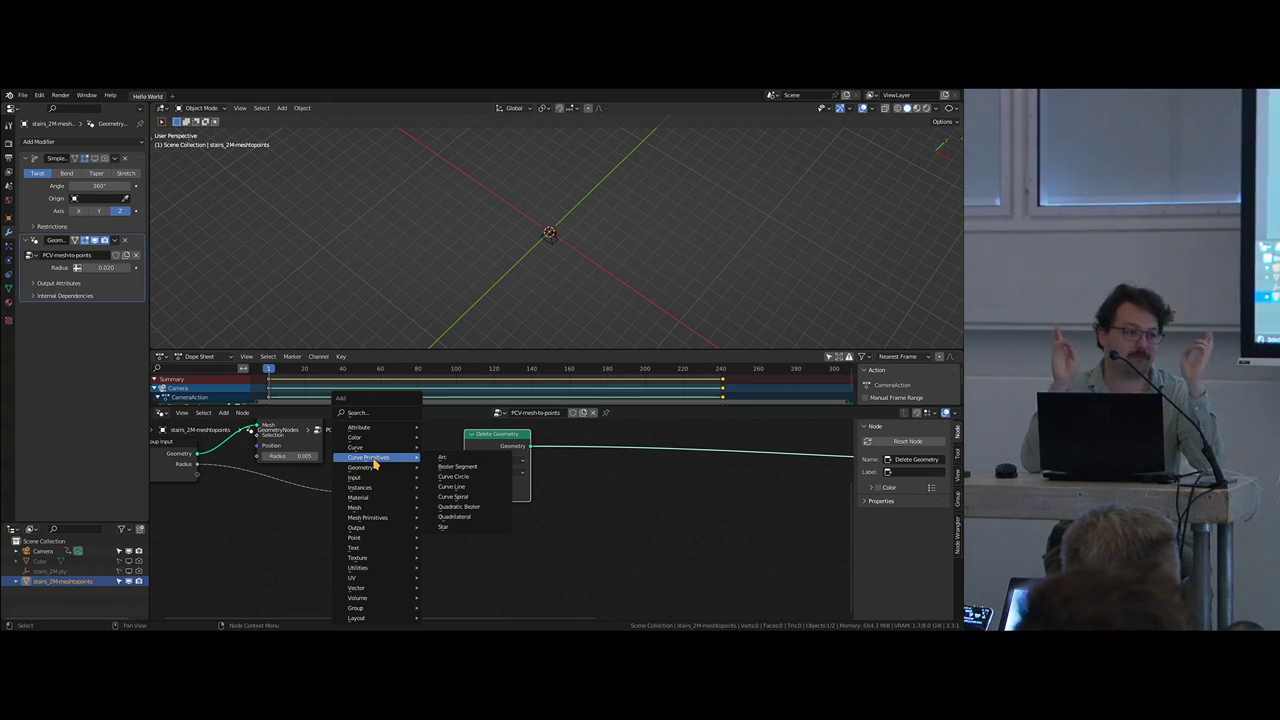
mouse_move(370, 533)
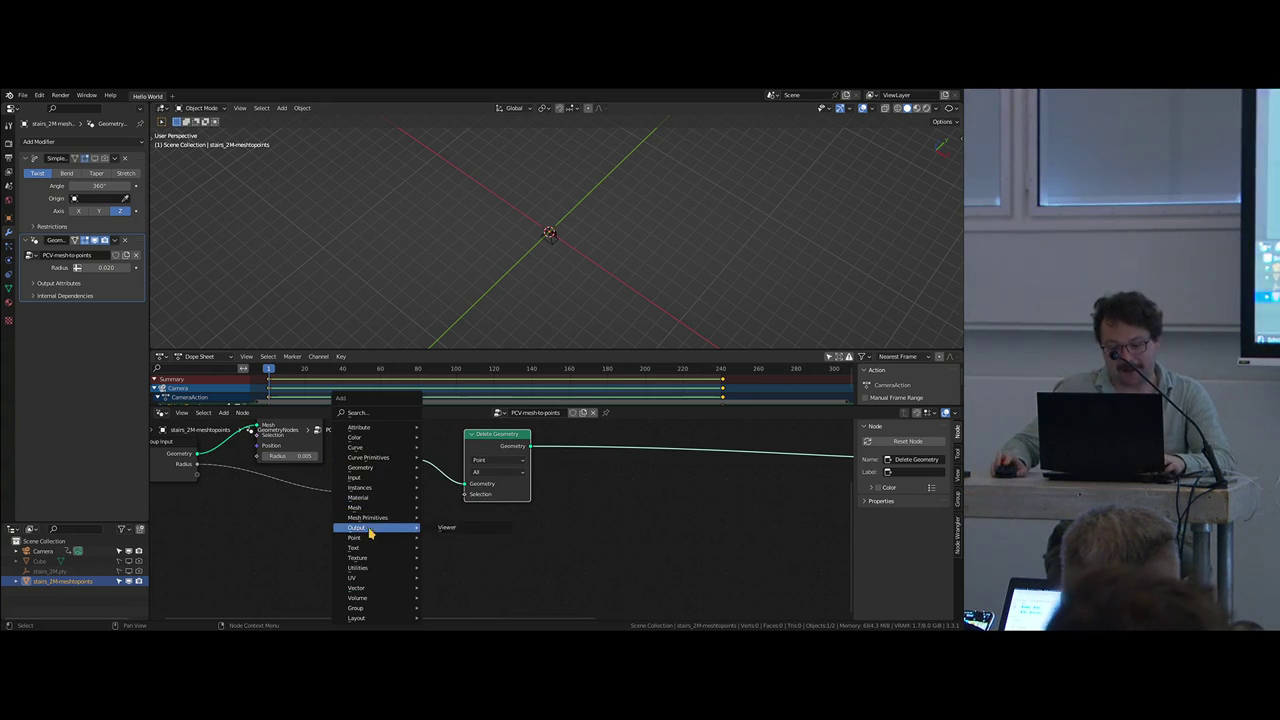
left_click(483, 449)
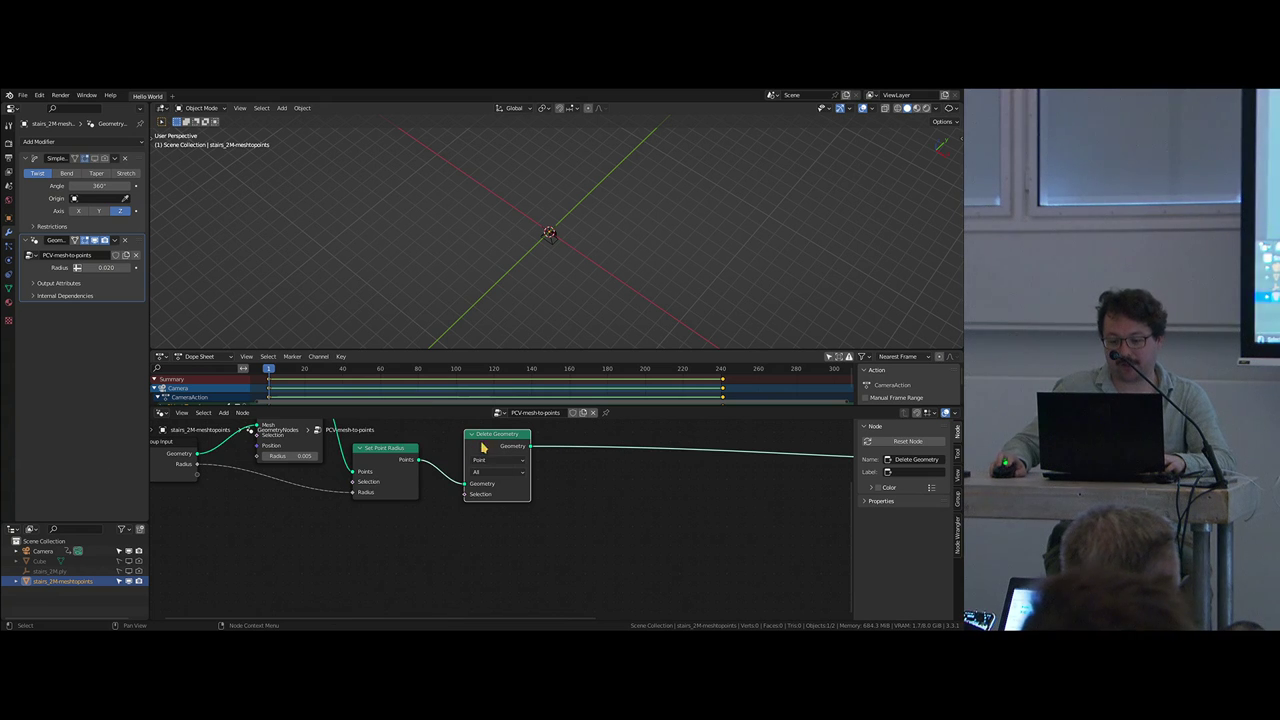
Step: Add a Random Value node of type Boolean and connect its Value output to the Selection input of Delete Geometry
key("shift+a")
mouse_move(287, 567)
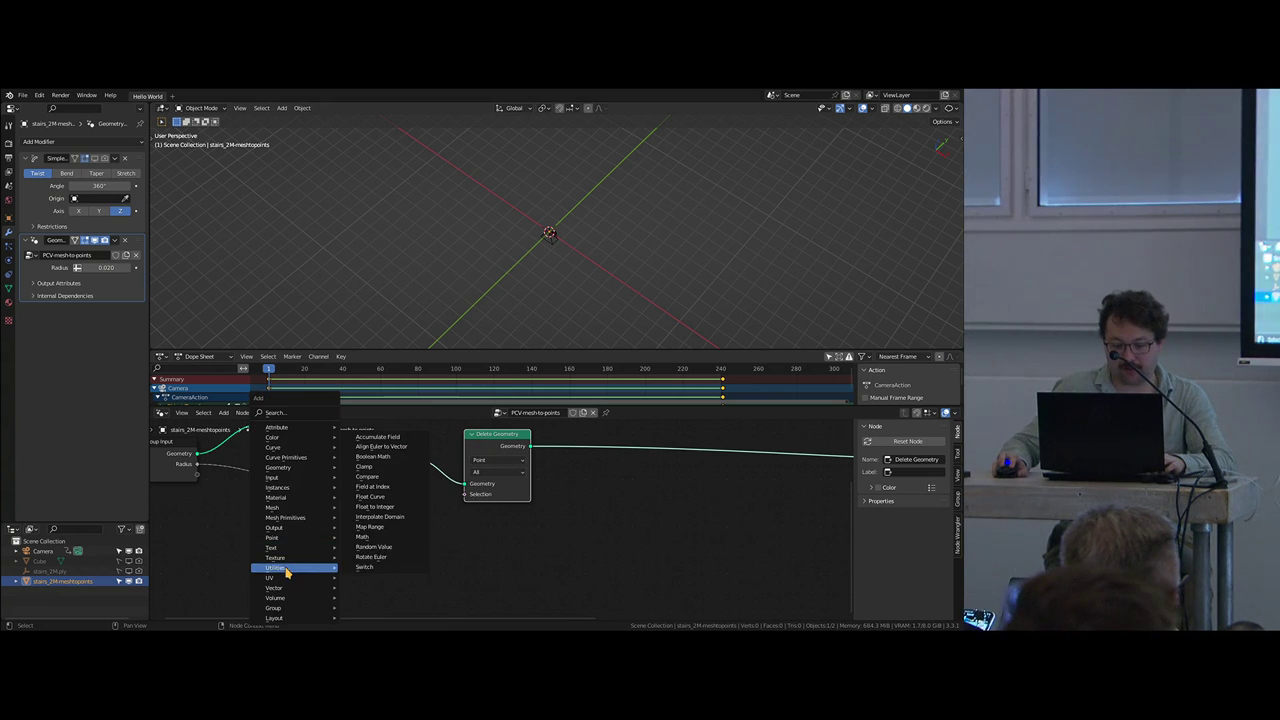
left_click(370, 547)
left_click(388, 548)
scroll(320, 556, "up", 2)
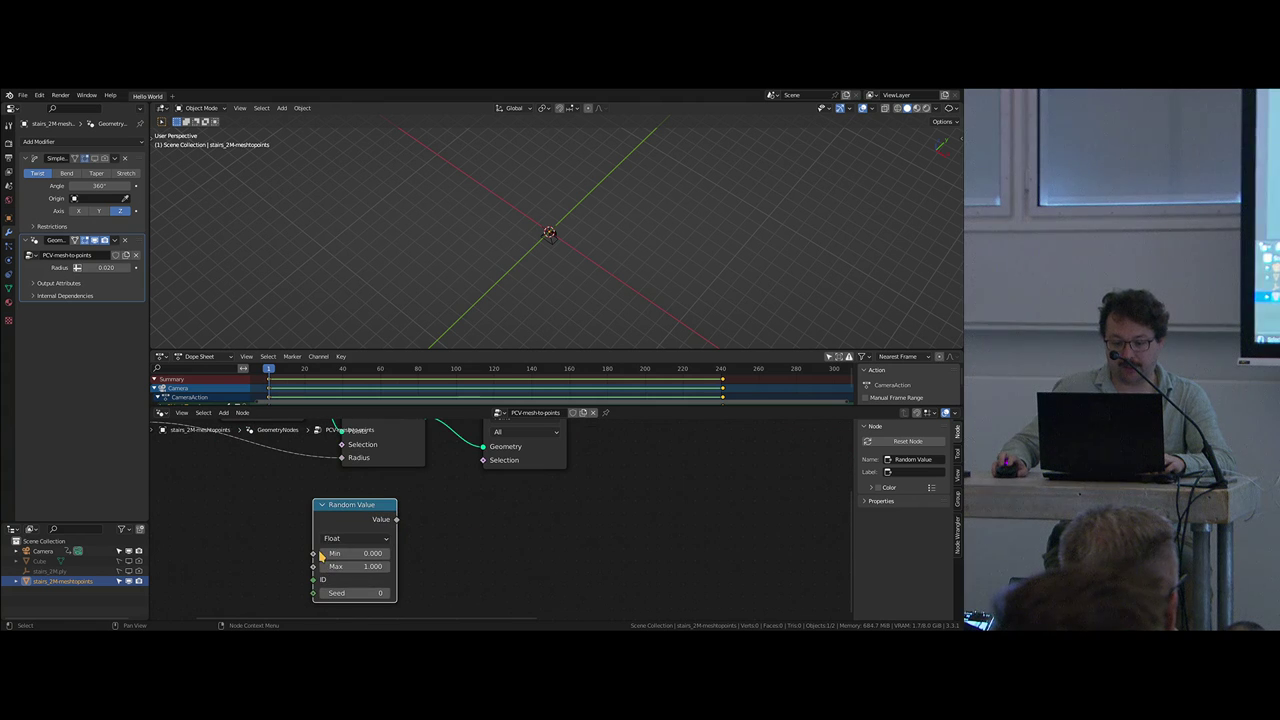
left_click(356, 540)
left_click(337, 592)
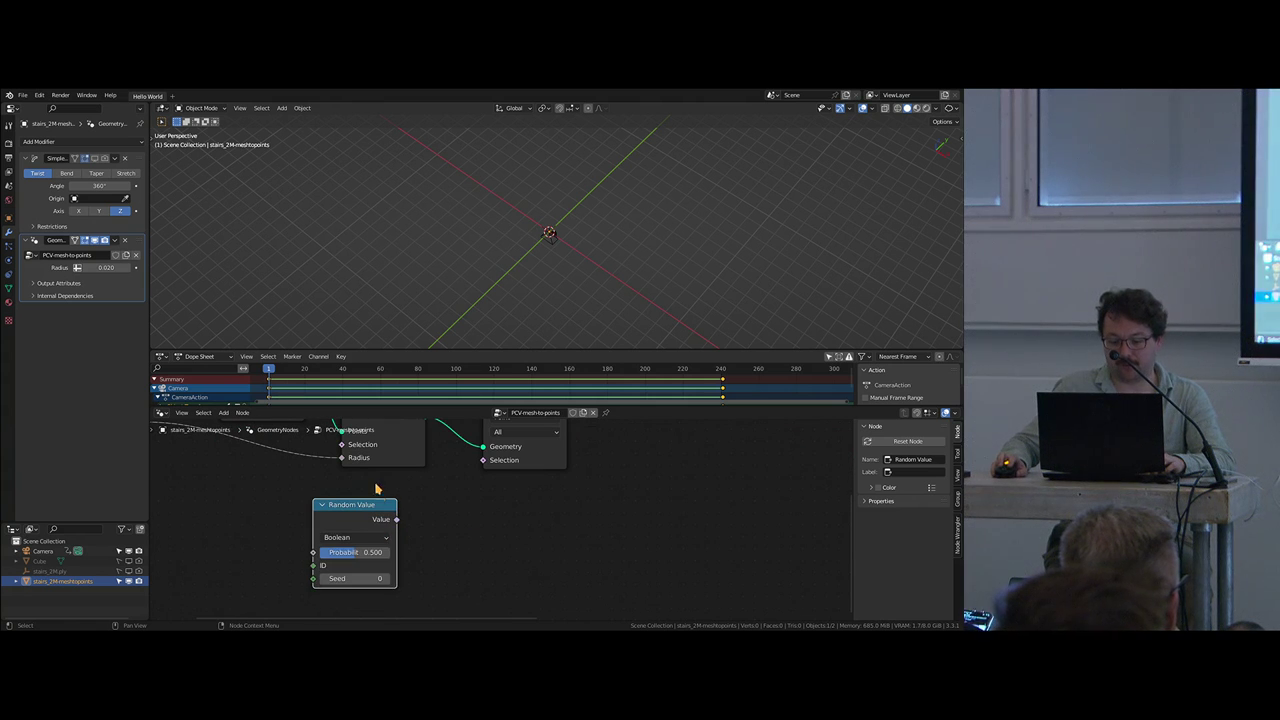
left_click_drag(376, 490, 397, 481)
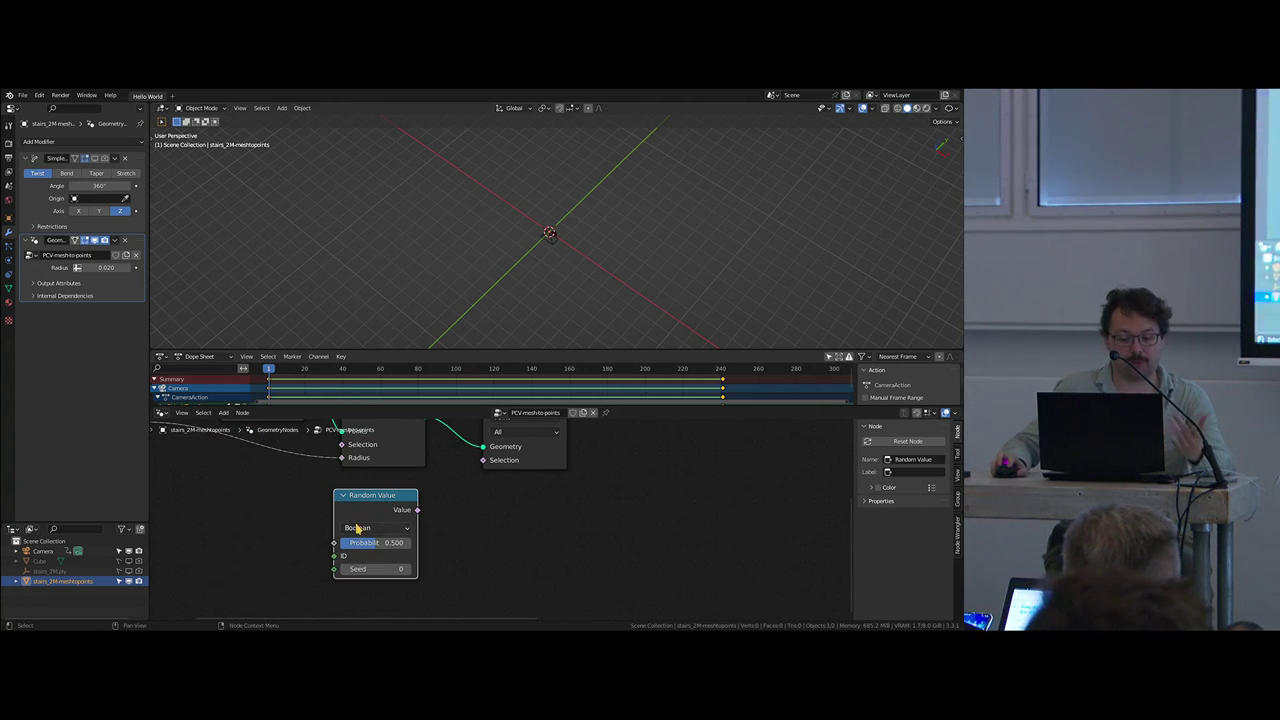
left_click_drag(417, 510, 485, 460)
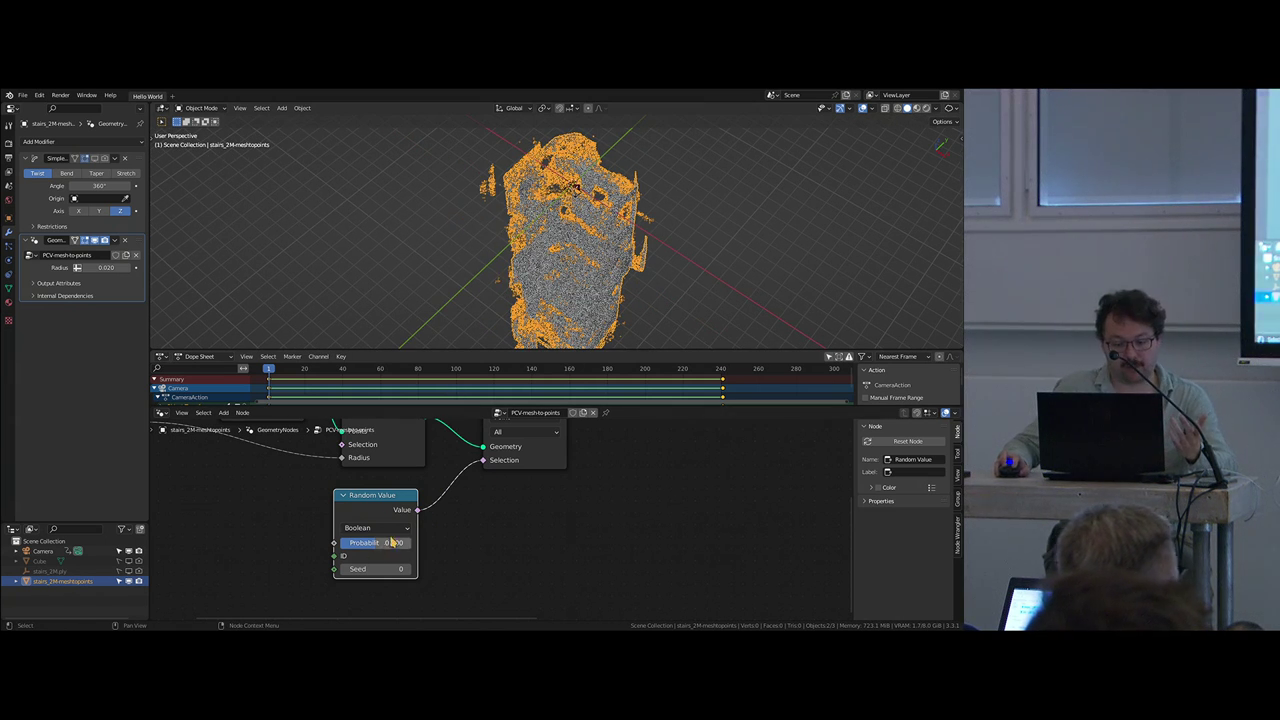
Step: Expose the Random Value node's Probability as a group input, set it to 0.9 in the modifier, and deselect the point object
middle_click_drag(246, 457, 424, 526)
middle_click_drag(506, 618, 507, 590)
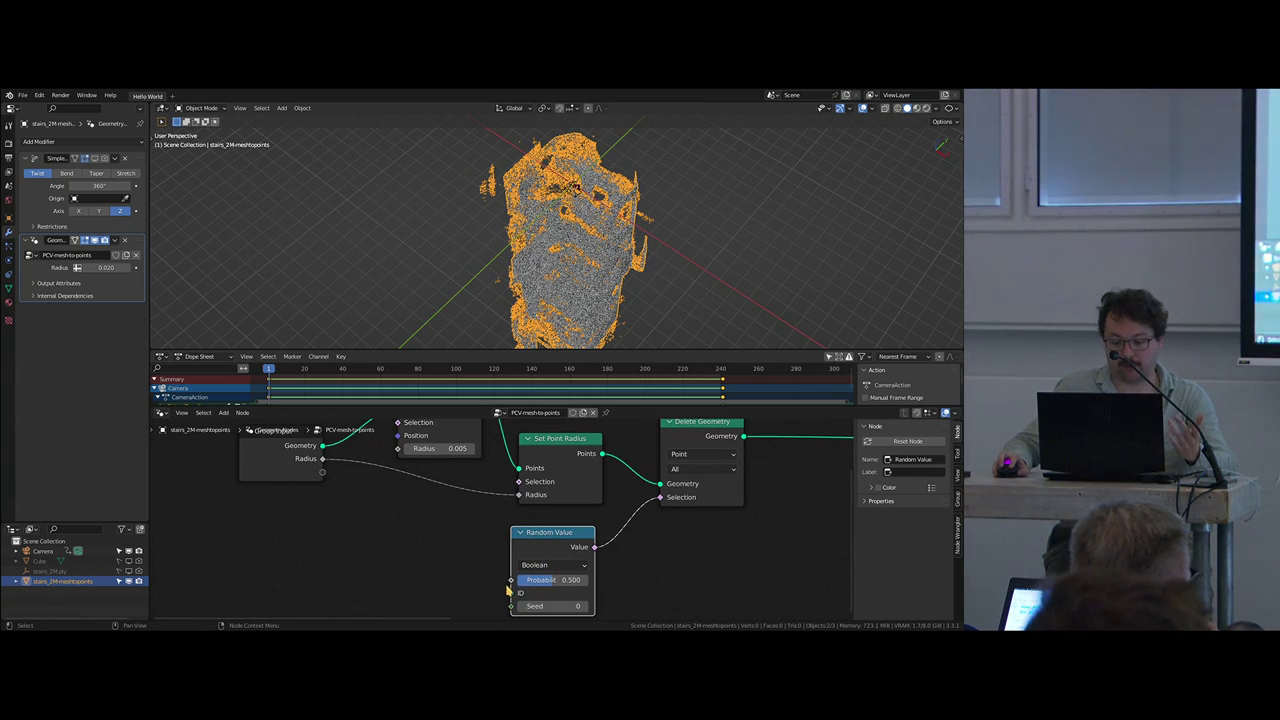
left_click_drag(309, 459, 321, 472)
left_click_drag(105, 280, 264, 267)
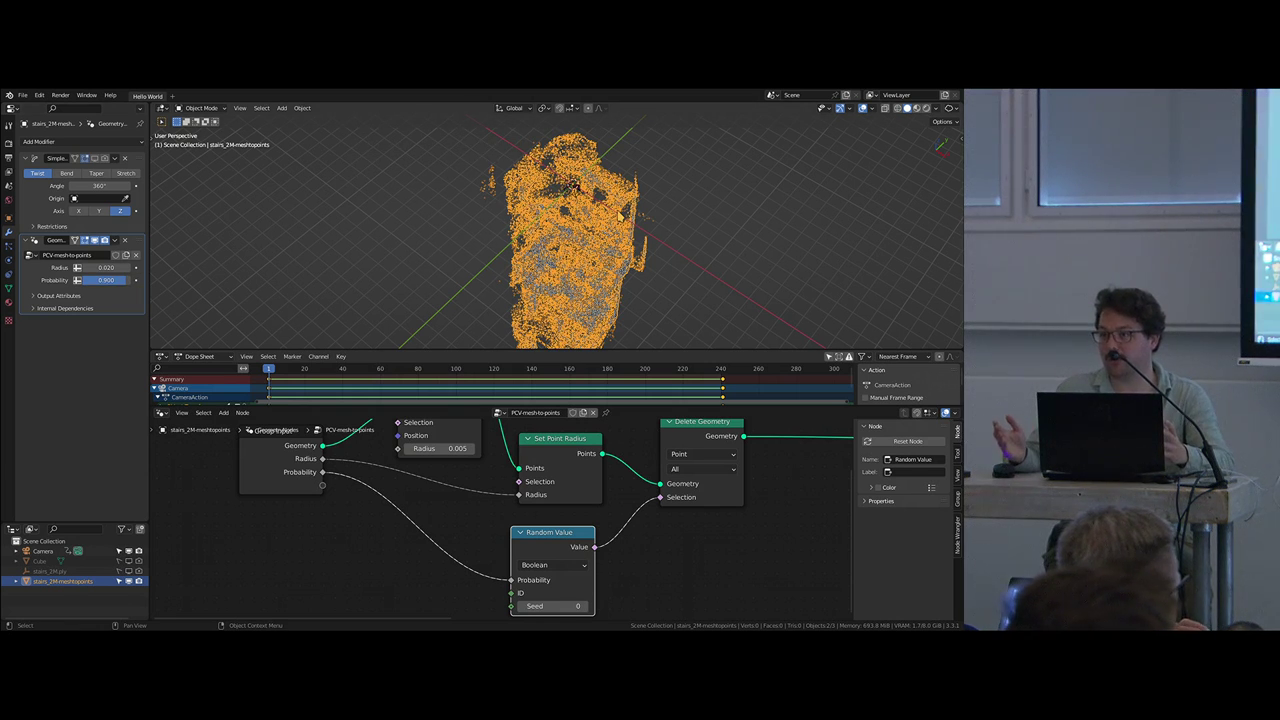
middle_click_drag(566, 211, 507, 246)
left_click(507, 246)
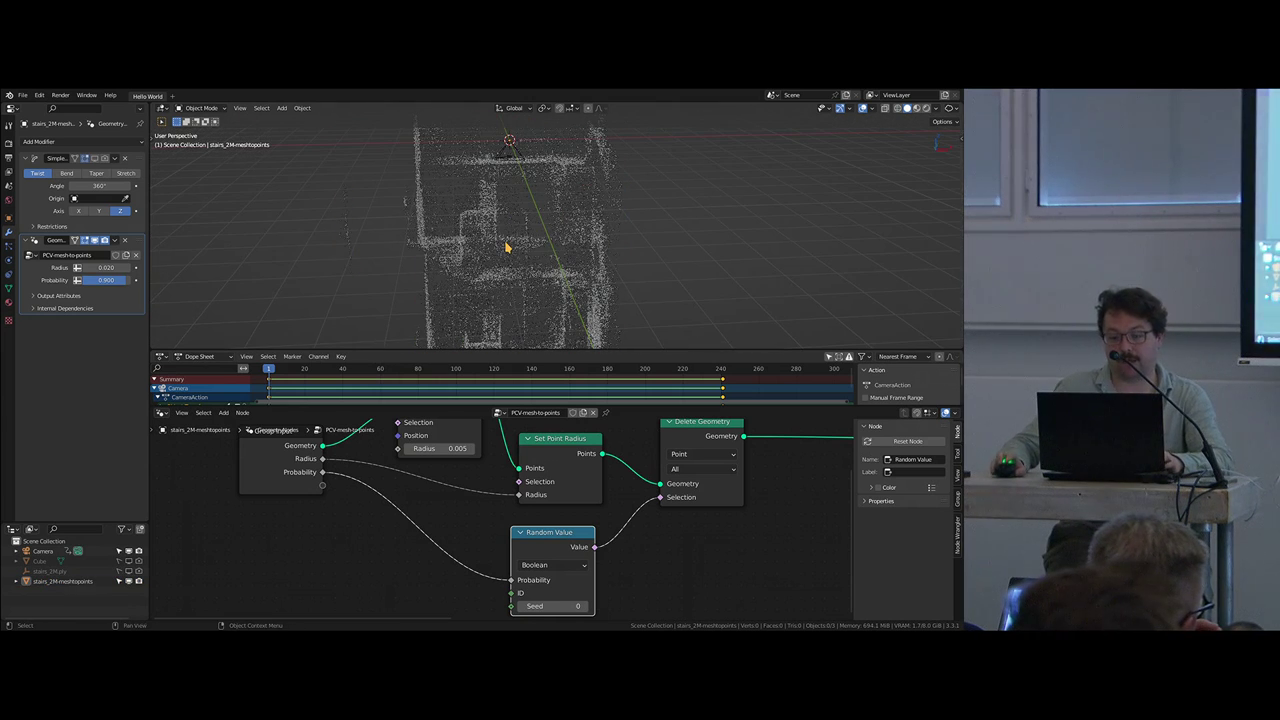
Step: Hide the sidebar of the node editor
middle_click_drag(681, 493, 545, 544)
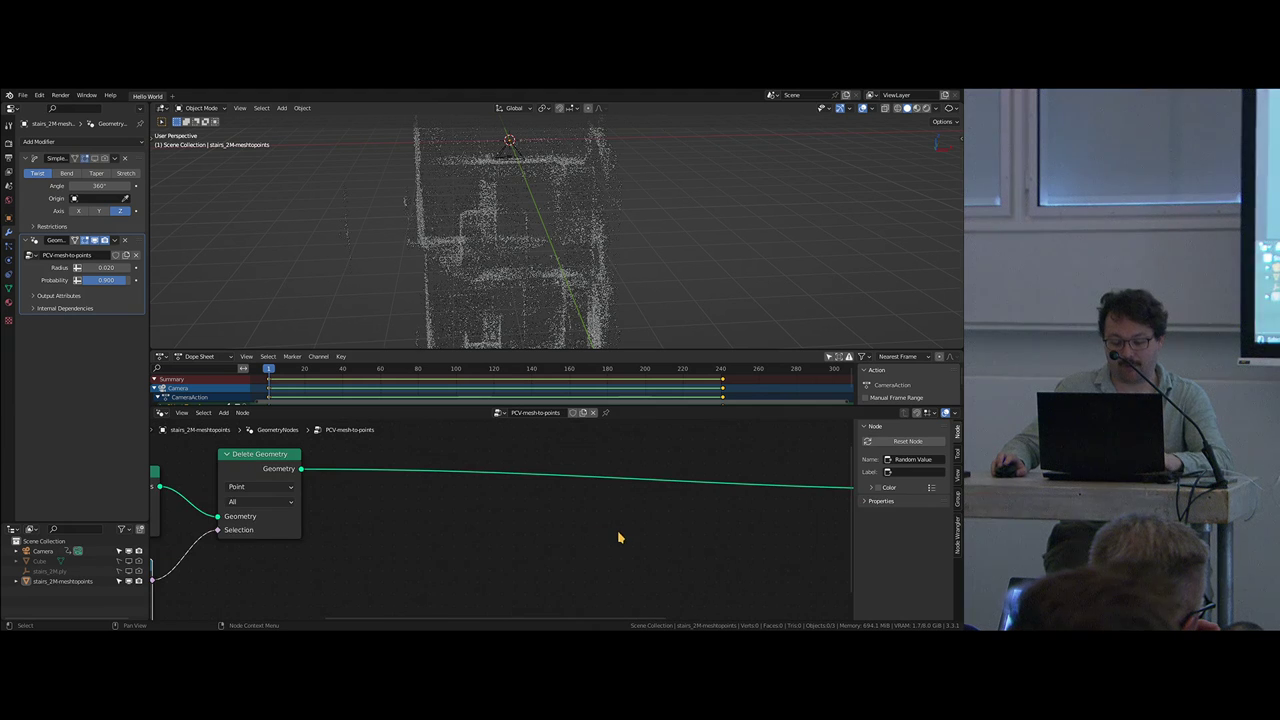
key("n")
middle_click_drag(579, 465, 568, 505)
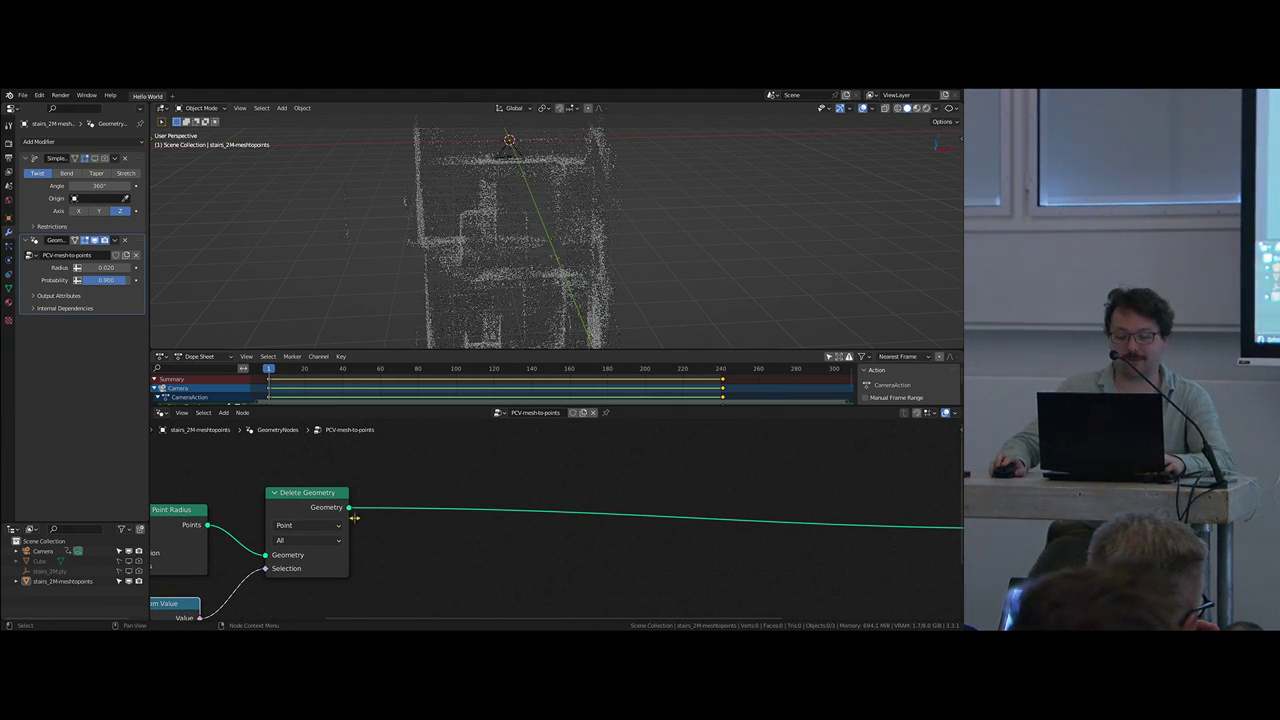
middle_click_drag(487, 243, 240, 272)
key("shift+a")
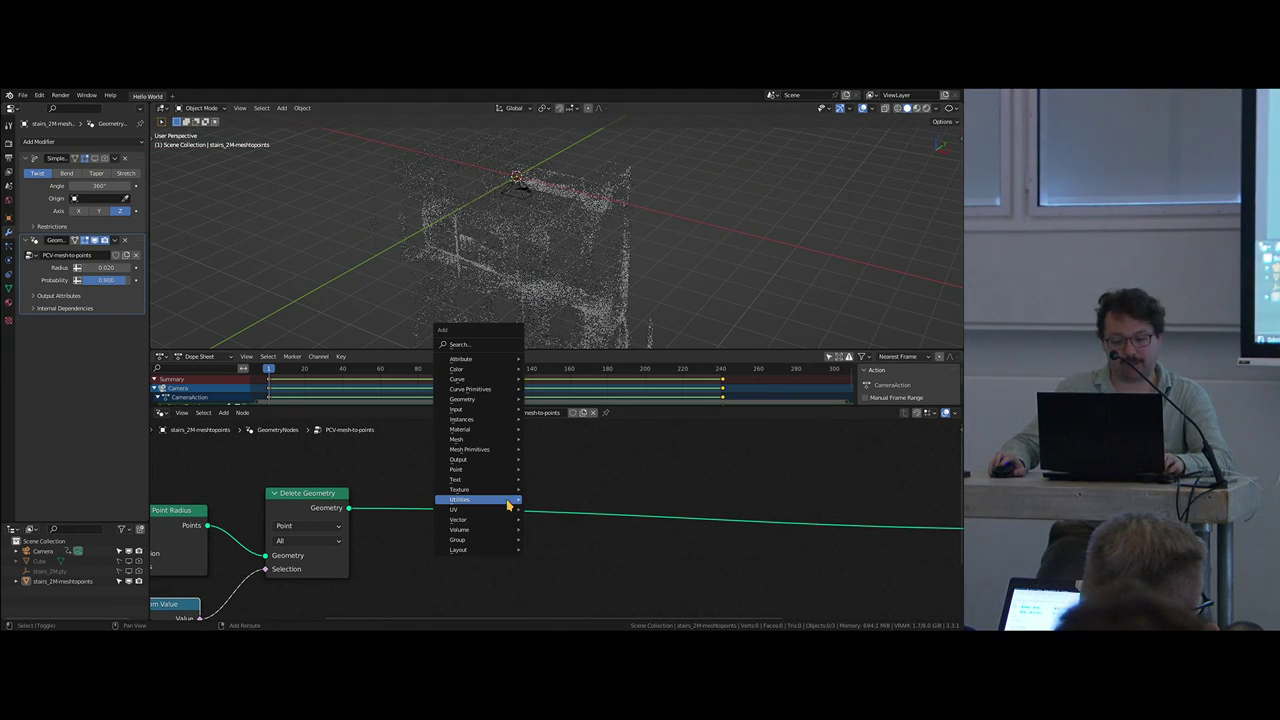
mouse_move(487, 505)
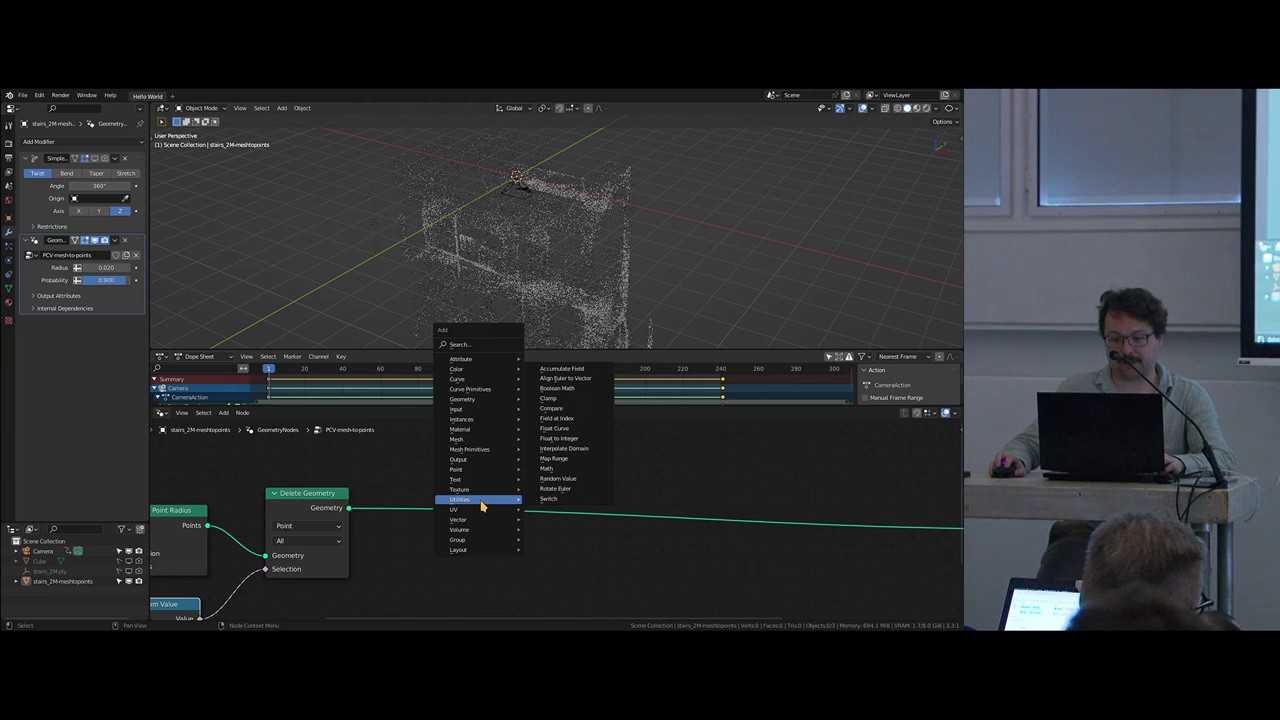
Step: Cut the link between Set Point Radius and Delete Geometry, and move Mesh to Points and Set Point Radius past Delete Geometry
scroll(574, 523, "down", 3)
middle_click_drag(808, 504, 541, 493)
middle_click_drag(229, 483, 880, 486)
middle_click_drag(451, 511, 451, 500)
middle_click_drag(364, 475, 373, 493)
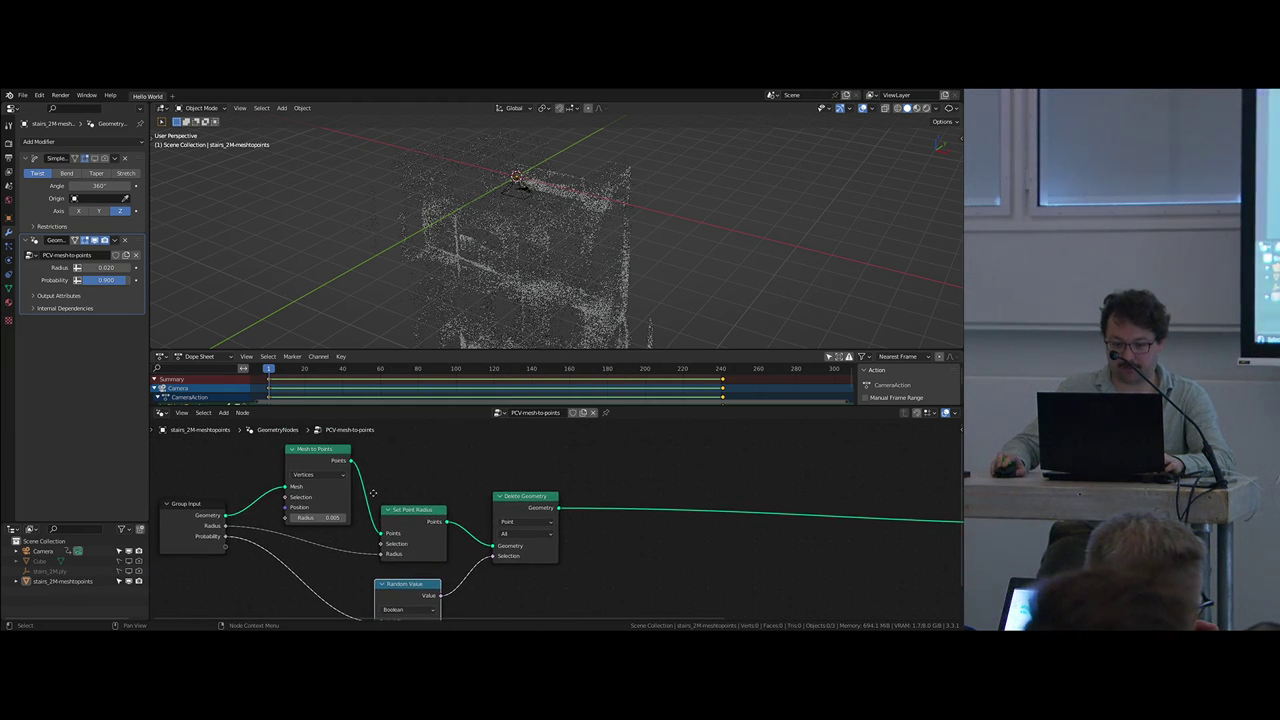
middle_click_drag(449, 579, 443, 563)
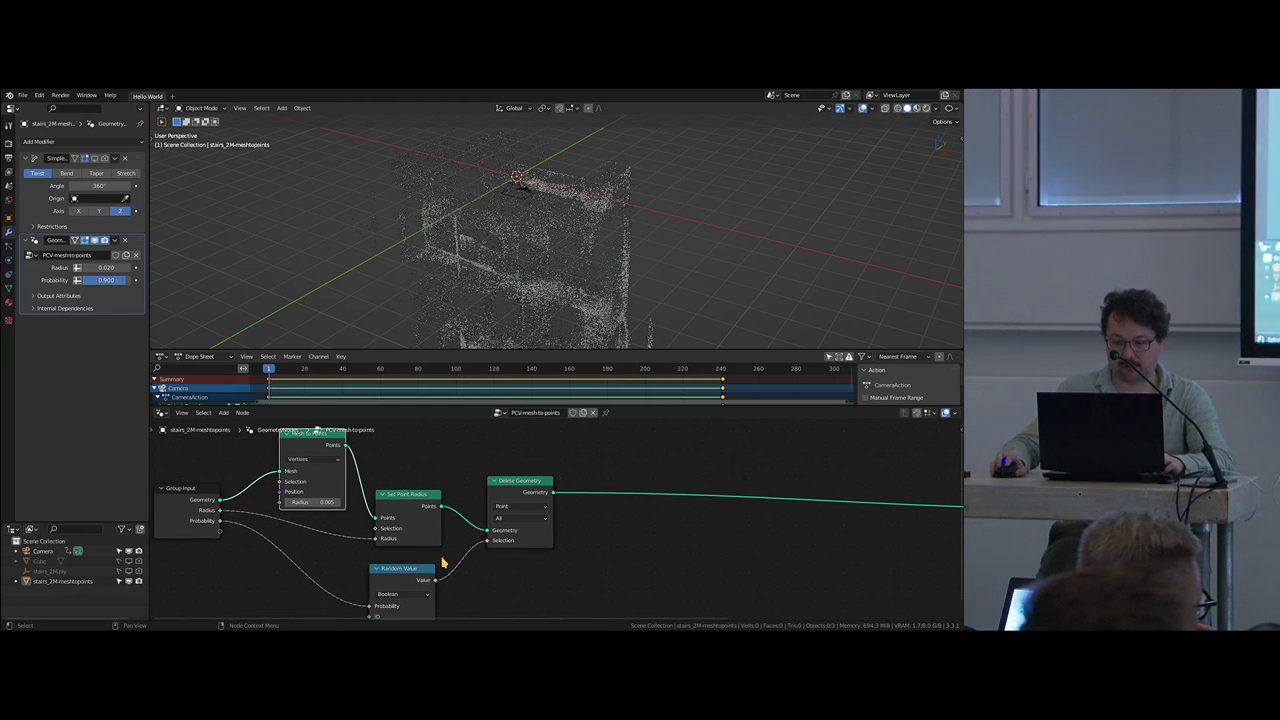
right_click_drag(473, 503, 463, 530, "ctrl")
middle_click_drag(381, 499, 376, 519)
left_click_drag(219, 448, 426, 530)
key("g")
left_click(717, 453)
middle_click_drag(343, 513, 339, 515)
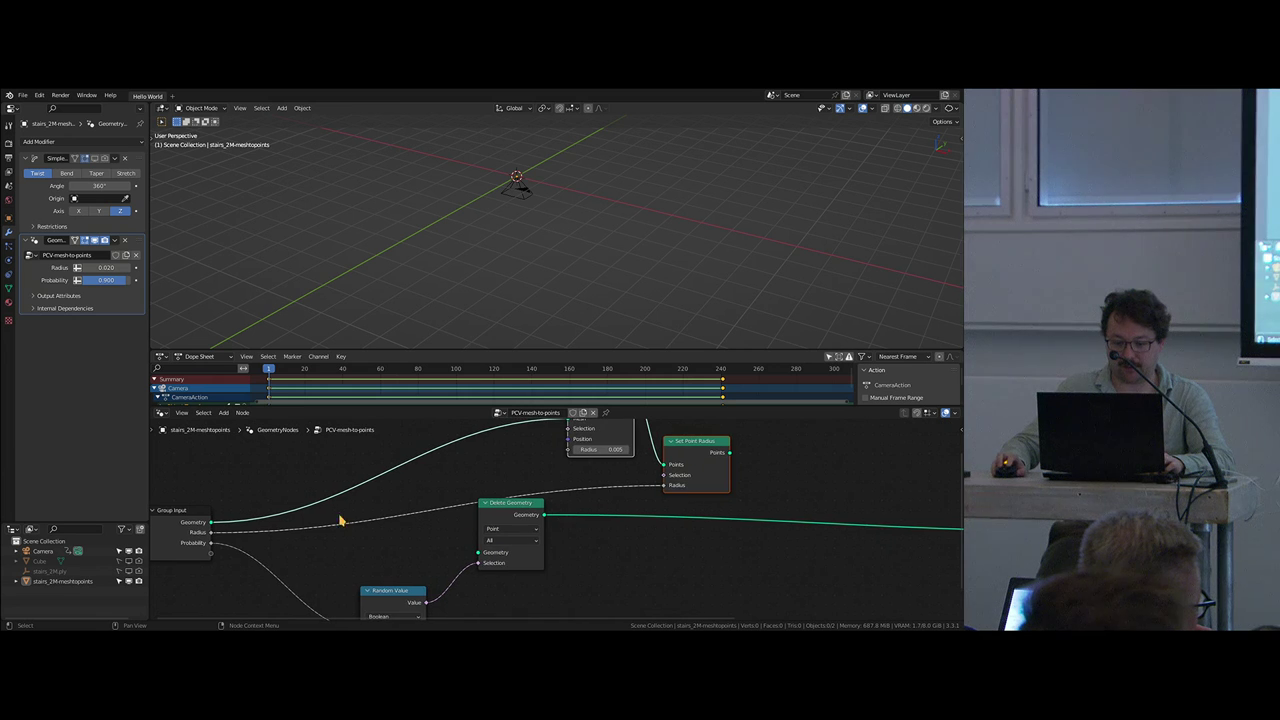
Step: Connect the Points output of Set Point Radius to the Geometry input of Set Material
scroll(340, 520, "down", 5)
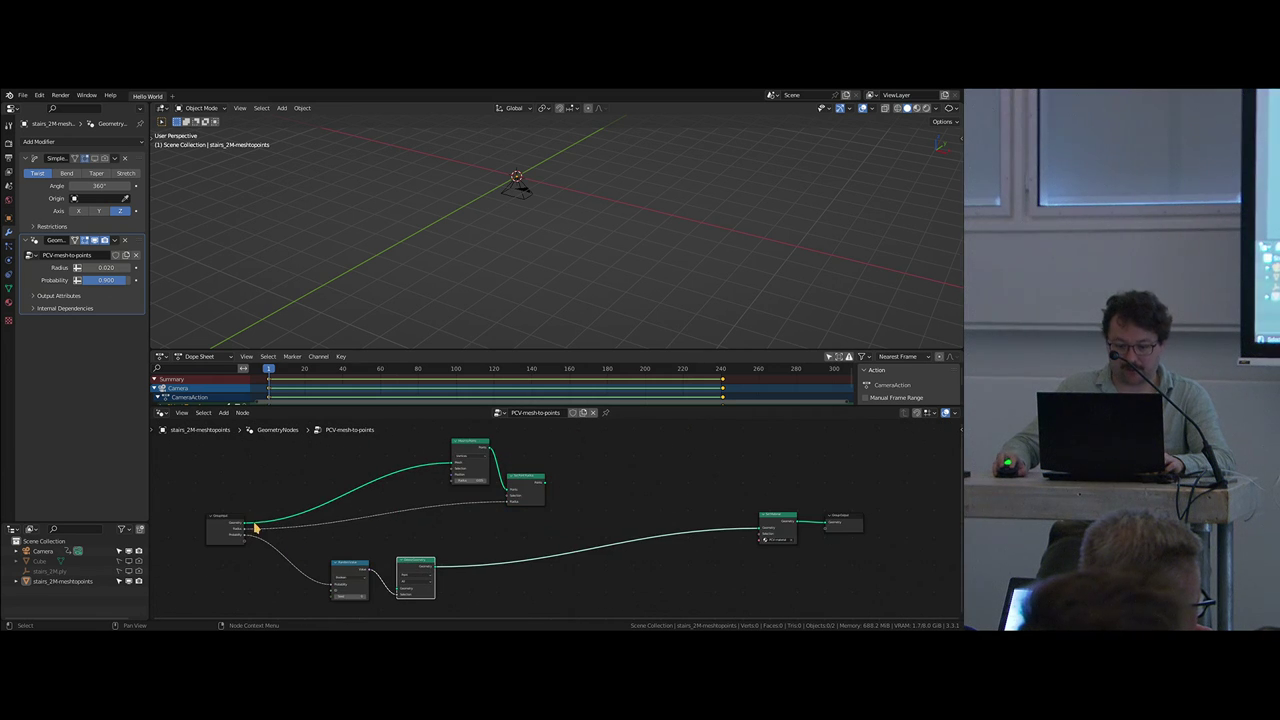
left_click_drag(247, 528, 557, 494)
left_click_drag(764, 532, 761, 529)
left_click_drag(437, 449, 642, 552)
middle_click_drag(346, 576, 416, 507)
scroll(417, 506, "up", 3)
Step: Add two reroute points to the Radius link and move them so the link runs beneath the other nodes
right_click_drag(505, 447, 446, 482, "shift")
key("g")
left_click(434, 607)
right_click_drag(606, 478, 710, 587, "shift")
key("g")
left_click(731, 607)
Step: Wire Delete Geometry between the Group Input's Geometry output and the Mesh input of Mesh to Points
scroll(559, 549, "up", 3)
middle_click_drag(425, 499, 538, 550)
left_click_drag(654, 543, 641, 475)
middle_click_drag(455, 496, 450, 519)
left_click_drag(362, 501, 353, 507)
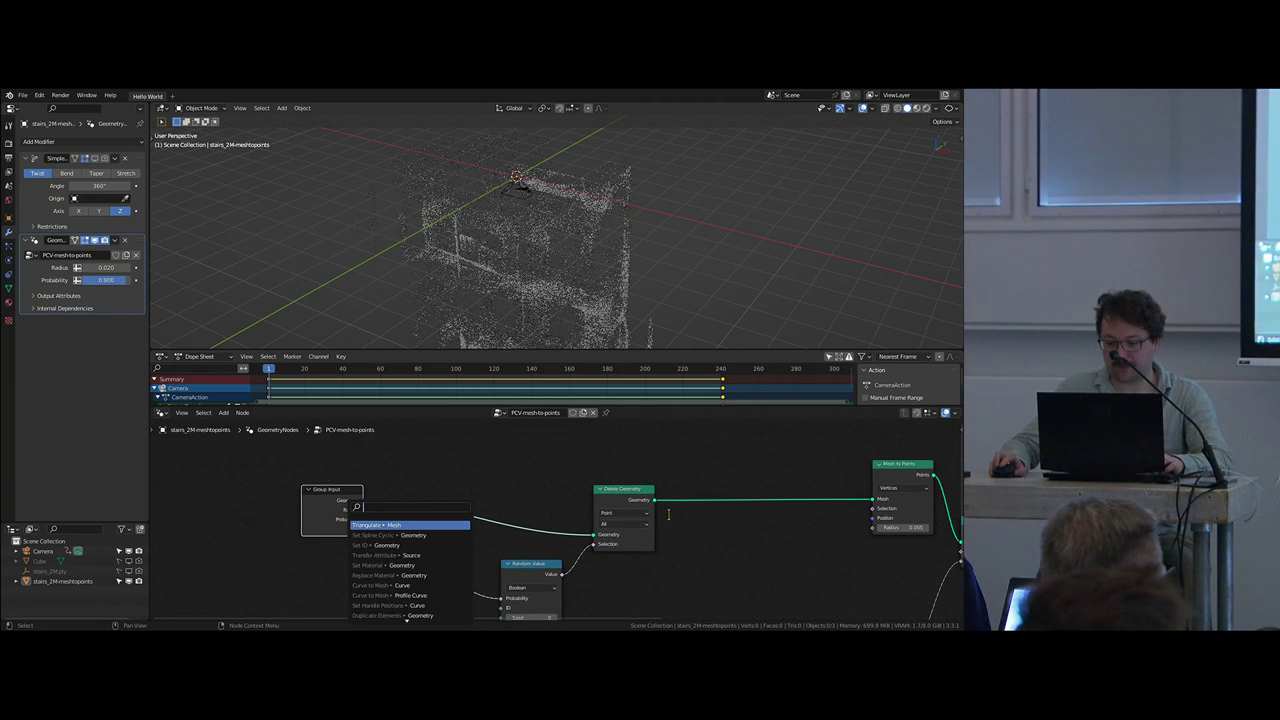
middle_click_drag(666, 497, 646, 495)
Step: Move the Delete Geometry and Random Value nodes together closer to the Group Input node
left_click_drag(396, 477, 580, 584)
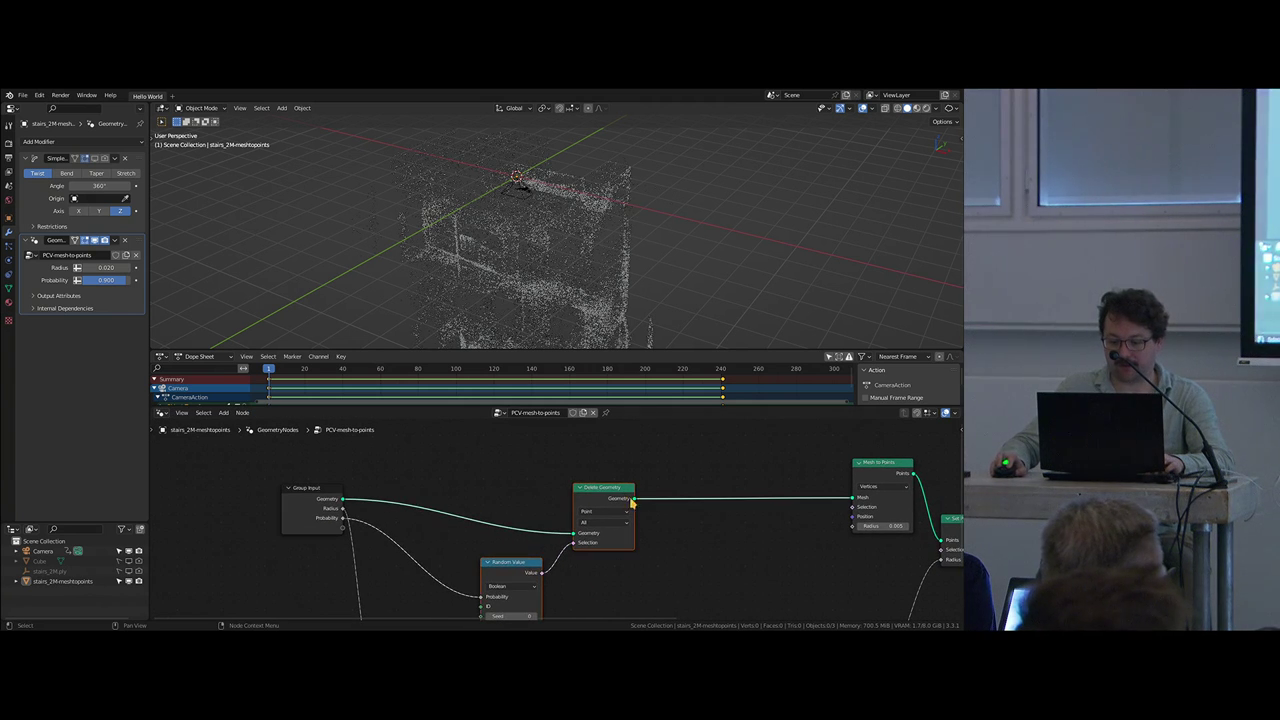
key("g")
left_click(549, 487)
middle_click_drag(706, 436, 566, 467)
scroll(528, 385, "up", 1)
middle_click_drag(502, 195, 612, 280)
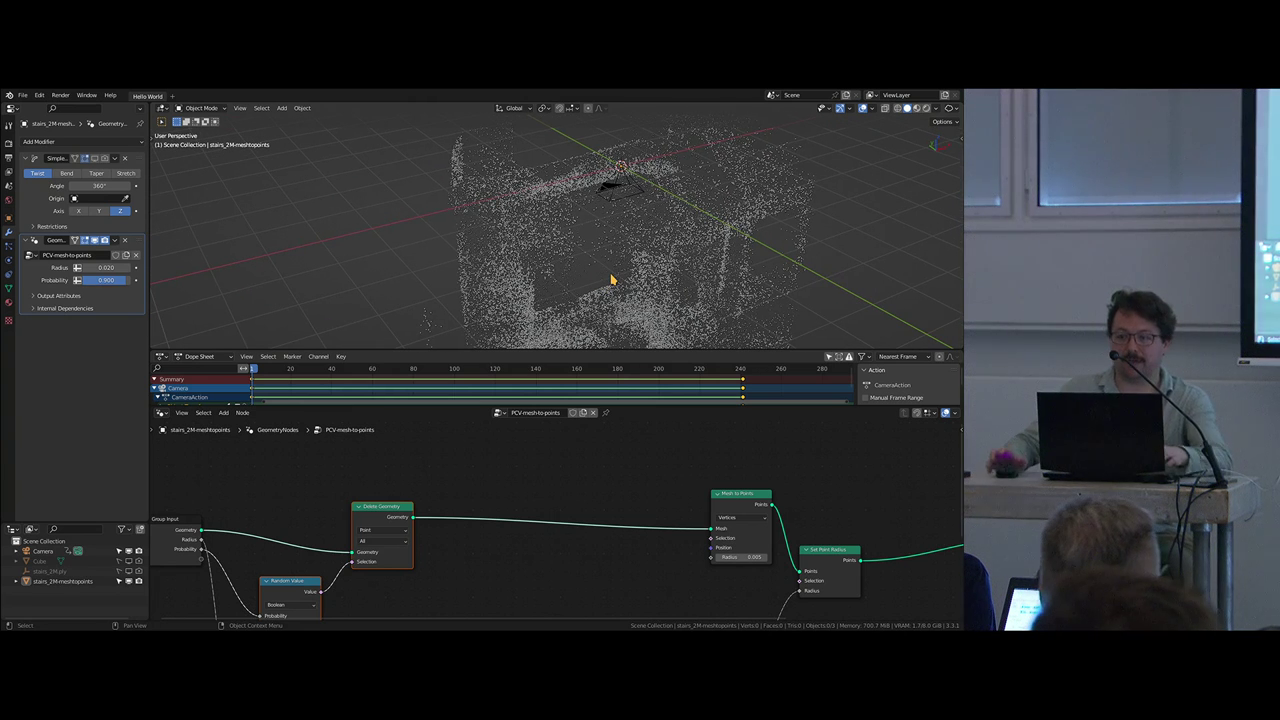
scroll(634, 492, "up", 1)
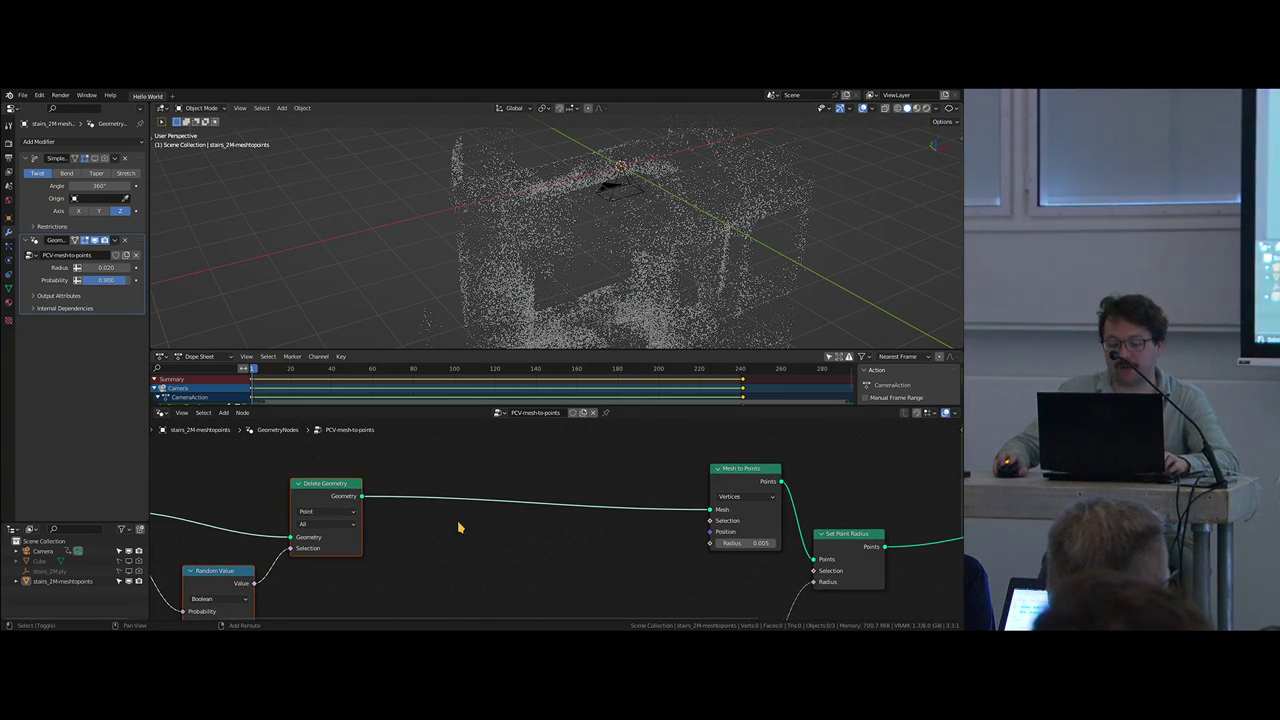
middle_click_drag(507, 477, 457, 503)
key("shift+a")
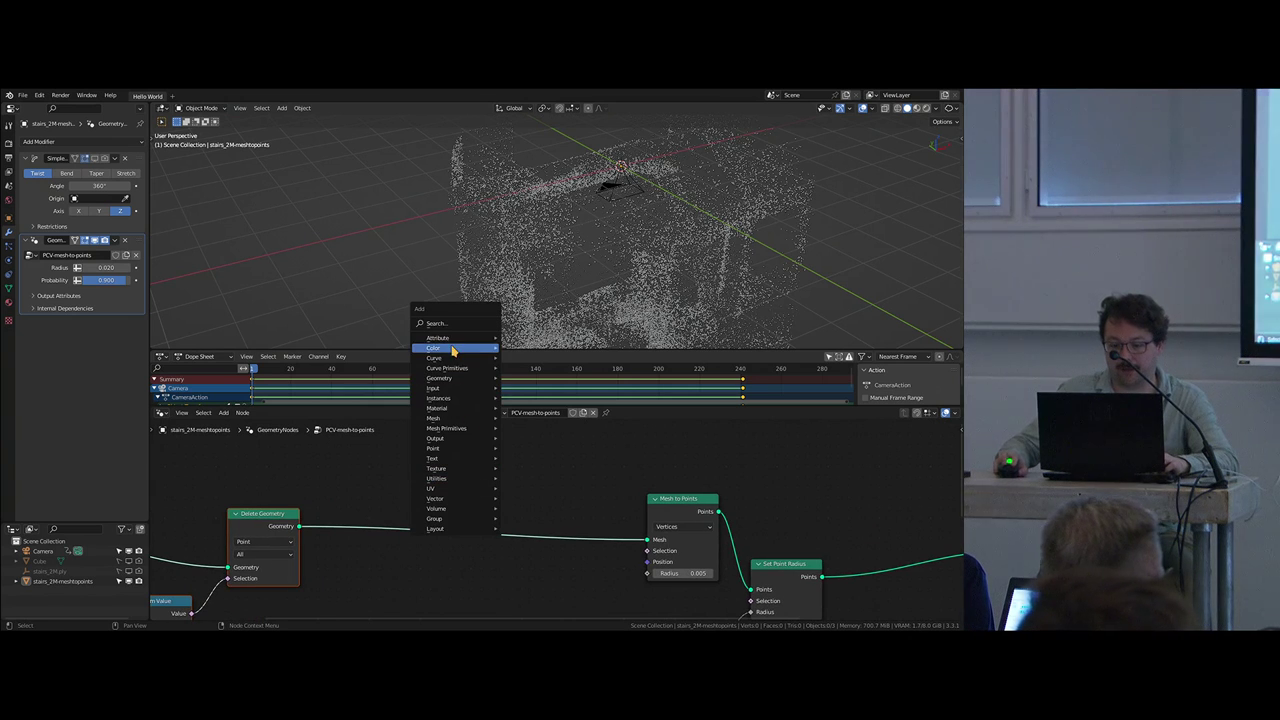
mouse_move(456, 362)
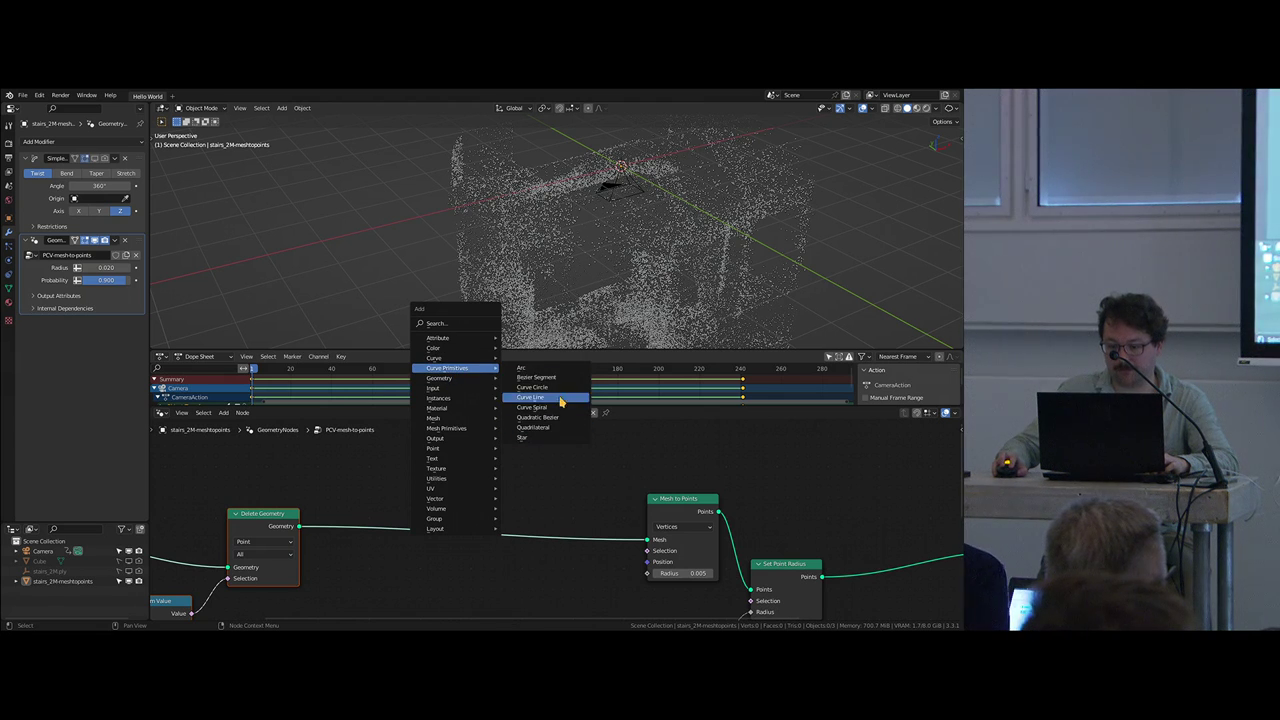
left_click(561, 401)
key("Escape")
Step: Add a Curve Line node and place it unconnected below the link between Delete Geometry and Mesh to Points
key("shift+a")
mouse_move(411, 482)
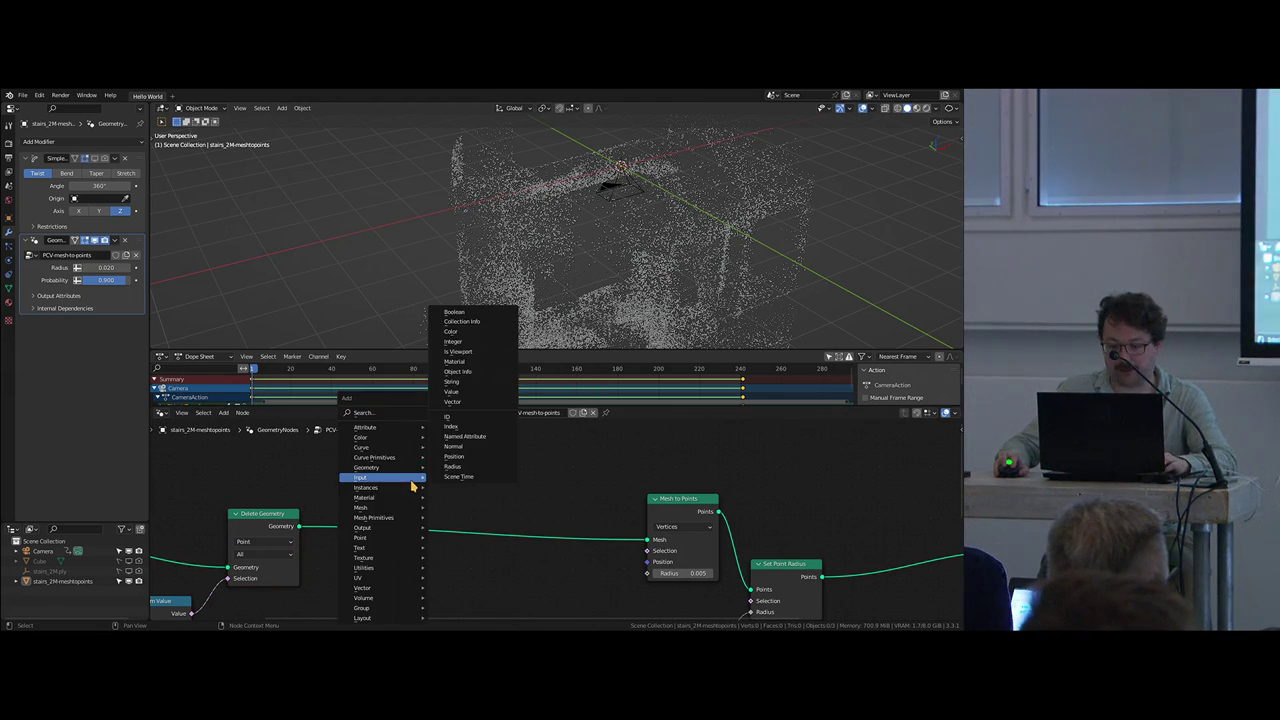
mouse_move(393, 461)
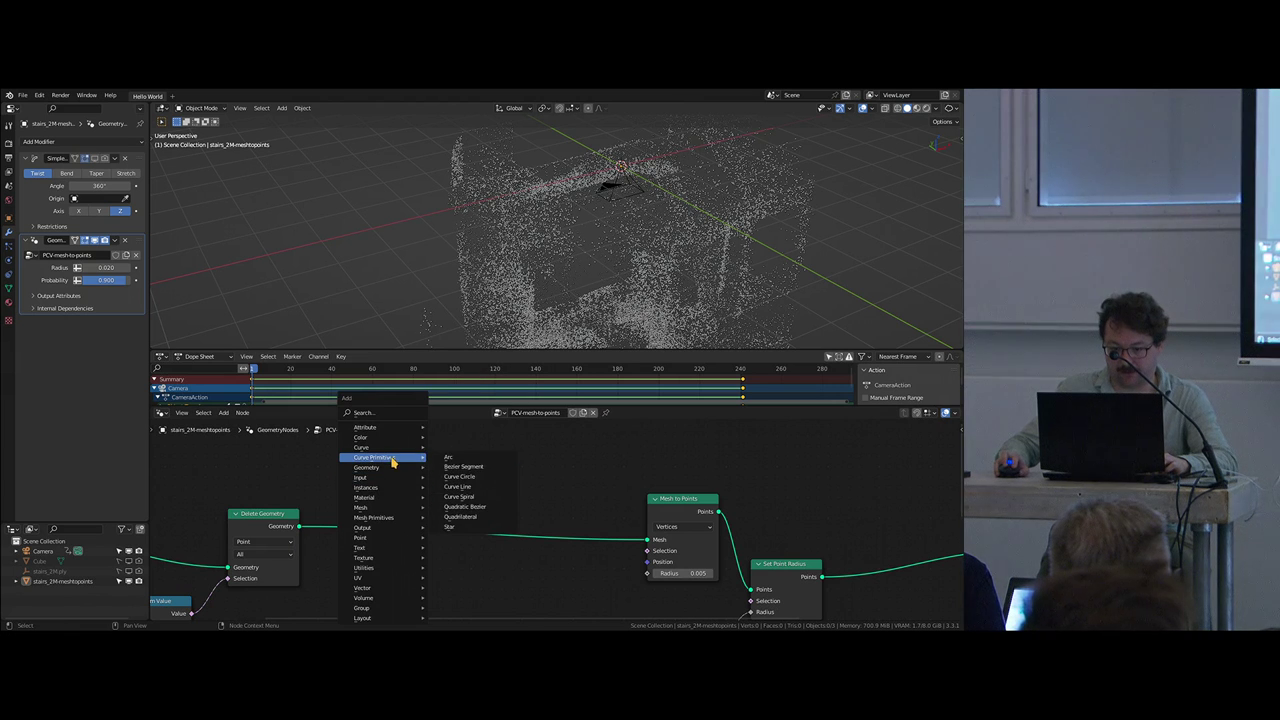
left_click(478, 487)
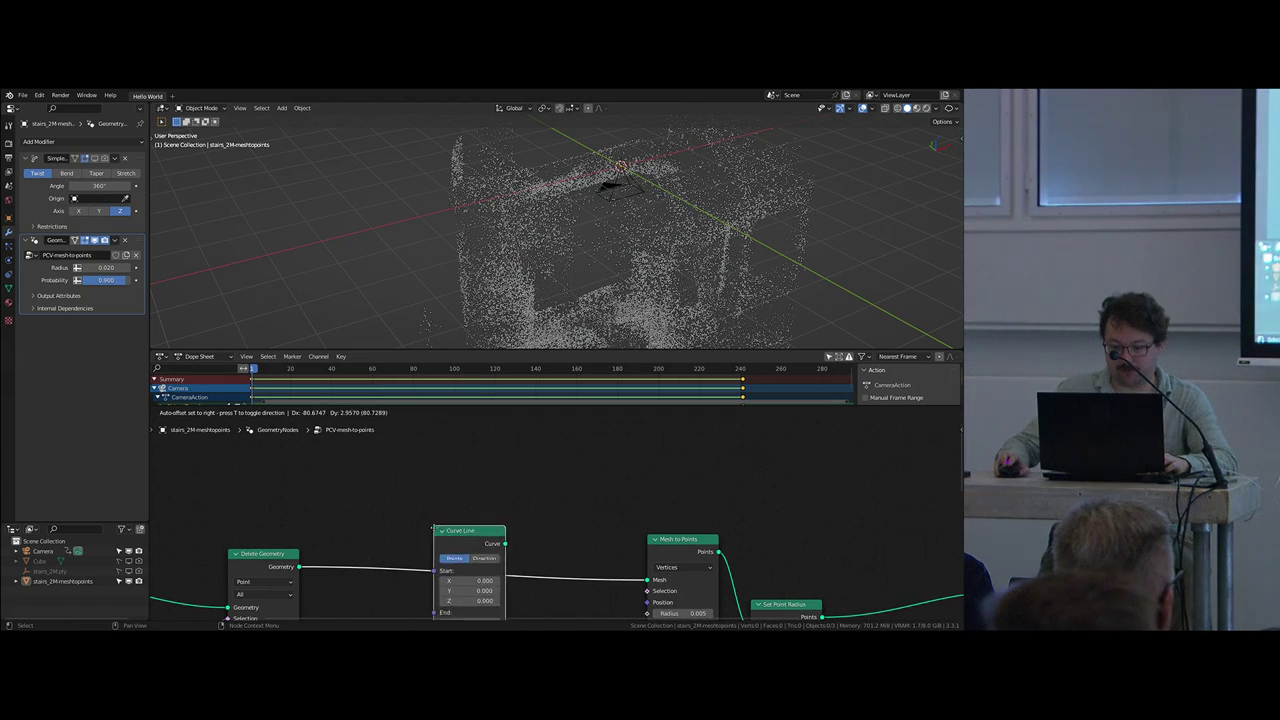
left_click(474, 422)
scroll(580, 500, "down", 3)
middle_click_drag(534, 535, 534, 531)
left_click_drag(540, 449, 463, 545)
scroll(578, 547, "up", 3)
middle_click_drag(584, 550, 567, 516)
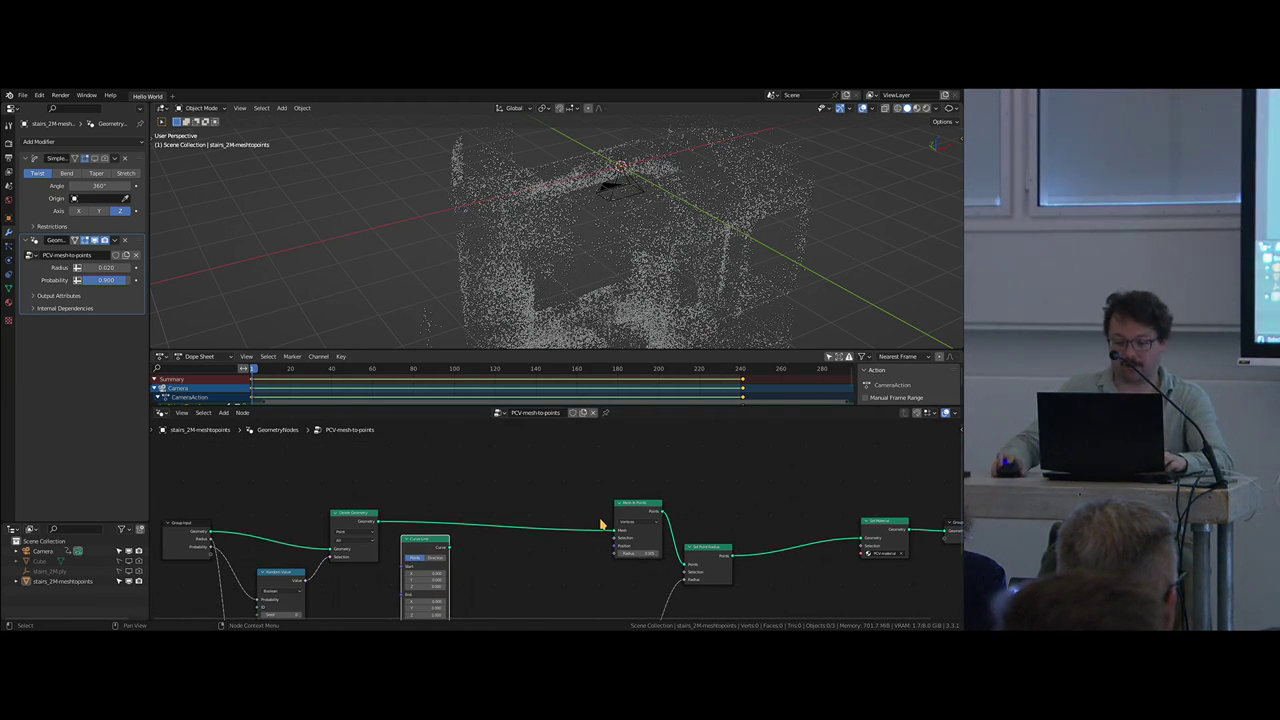
Step: Preview the Curve Line by linking it to the Group Output, and reconnect Set Material to the output
left_click(435, 550, "alt+shift")
middle_click_drag(610, 310, 571, 272)
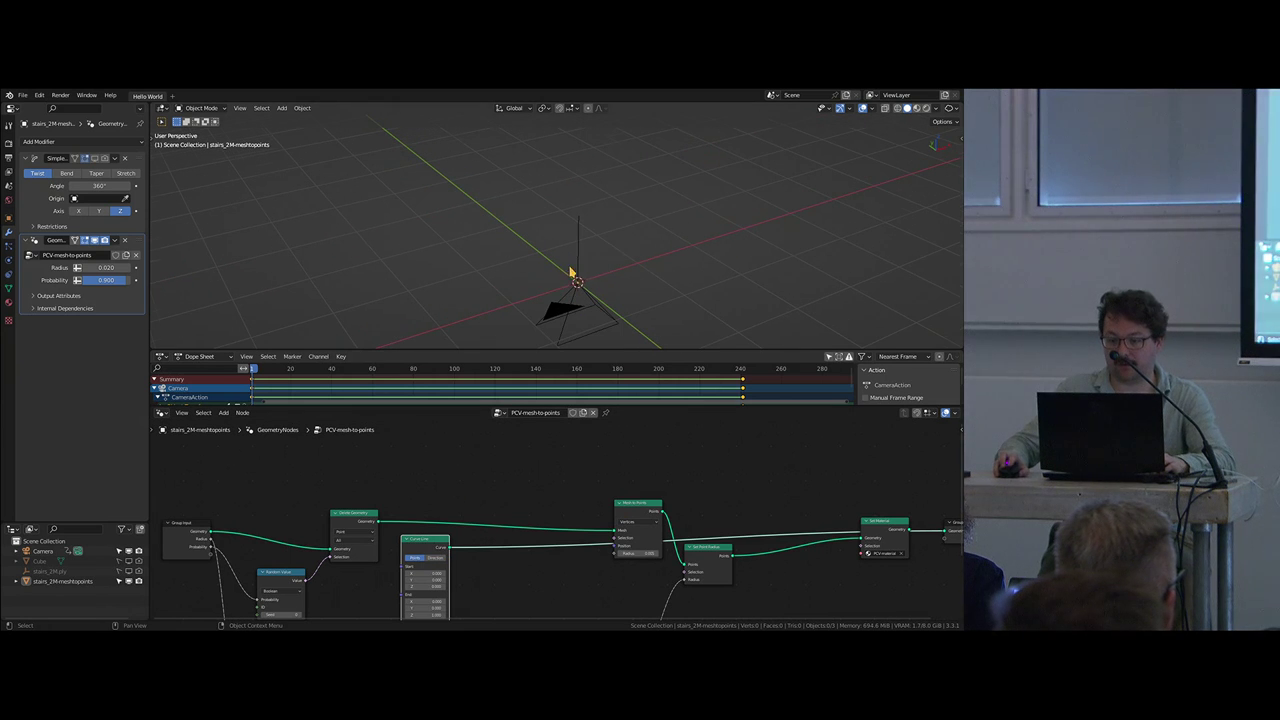
scroll(589, 555, "up", 1)
middle_click_drag(794, 565, 620, 535)
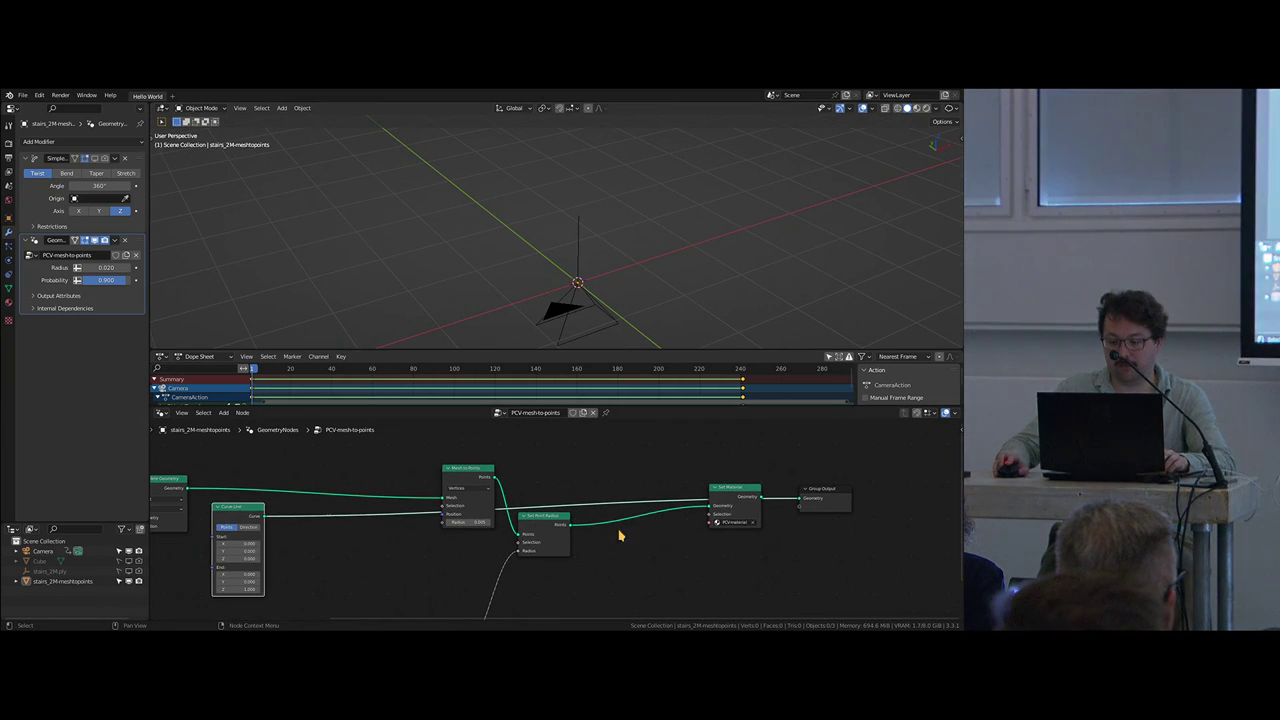
left_click(730, 505, "ctrl+shift")
left_click(734, 506, "alt+shift")
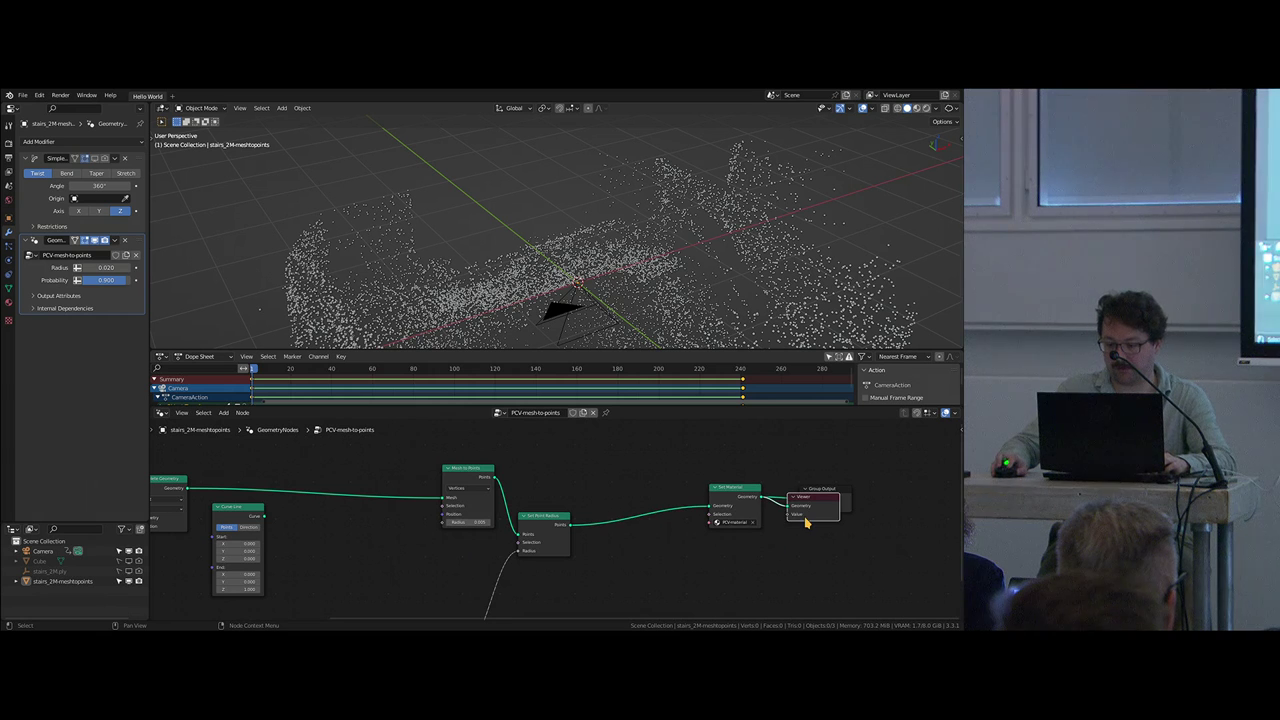
Step: Move the Mesh to Points node closer to Delete Geometry, above the Curve Line node
middle_click_drag(478, 537, 614, 561)
key("shift+a")
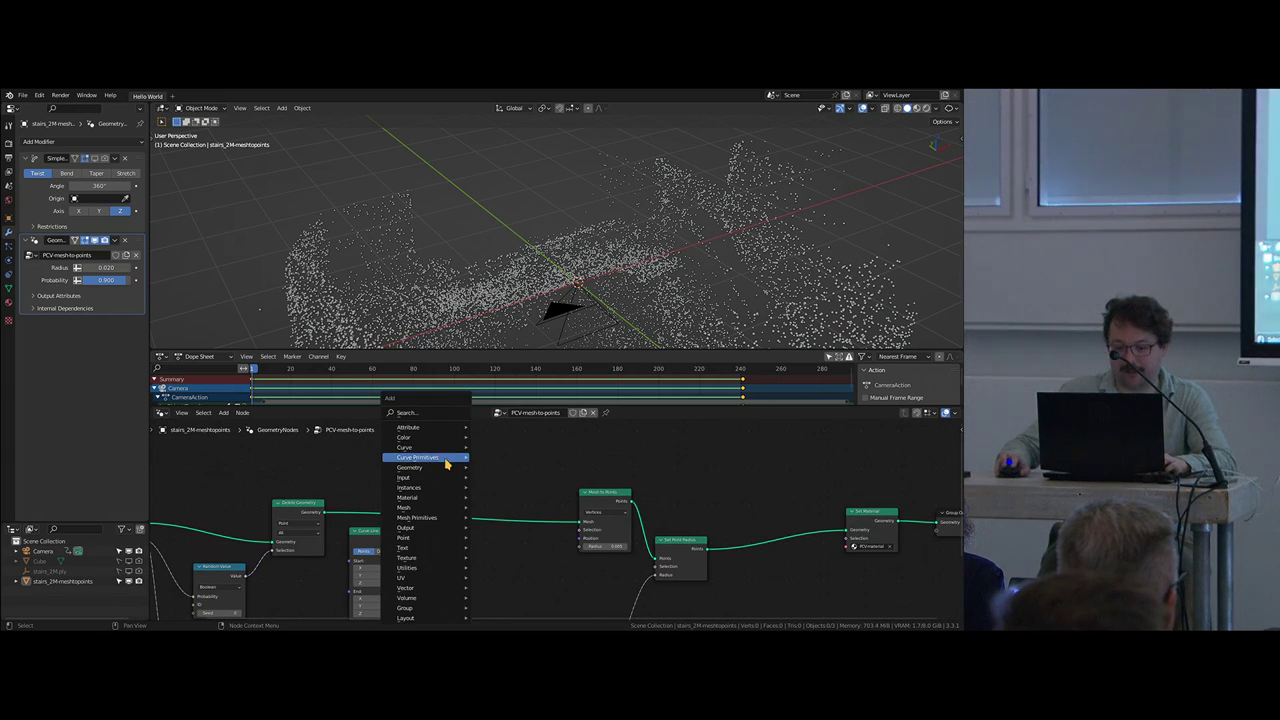
mouse_move(445, 455)
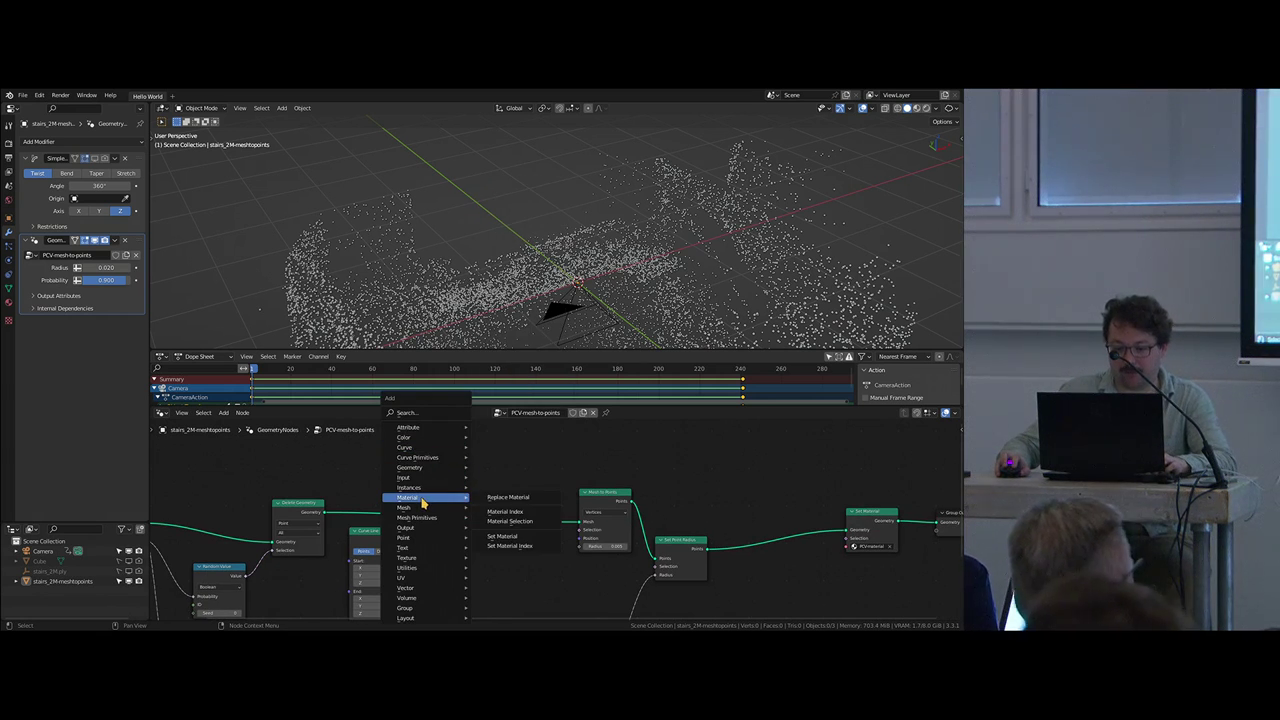
left_click_drag(604, 492, 602, 492)
left_click(443, 492)
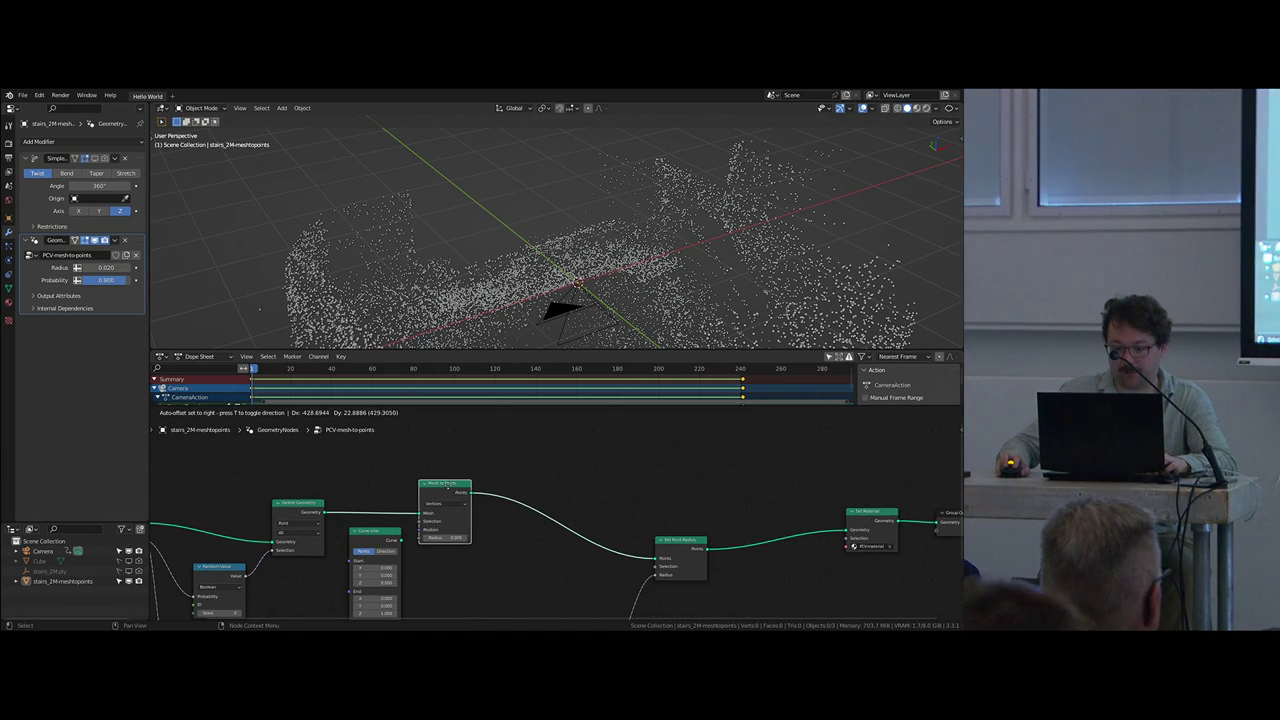
Step: Move the Curve Line node clear above the node chain and place Mesh to Points closer to the Delete Geometry node
left_click_drag(371, 531, 644, 425)
left_click_drag(447, 529, 398, 525)
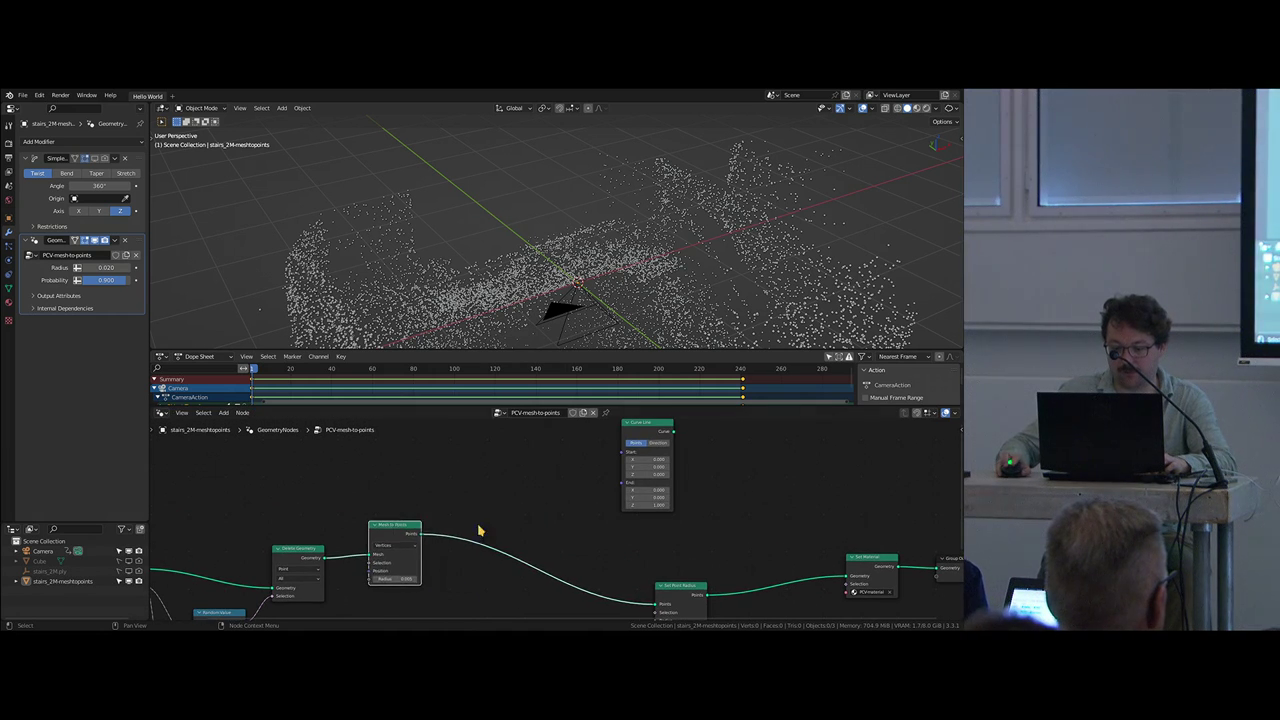
middle_click_drag(488, 504, 480, 491)
key("shift+a")
middle_click_drag(778, 525, 760, 451)
scroll(738, 499, "down", 3)
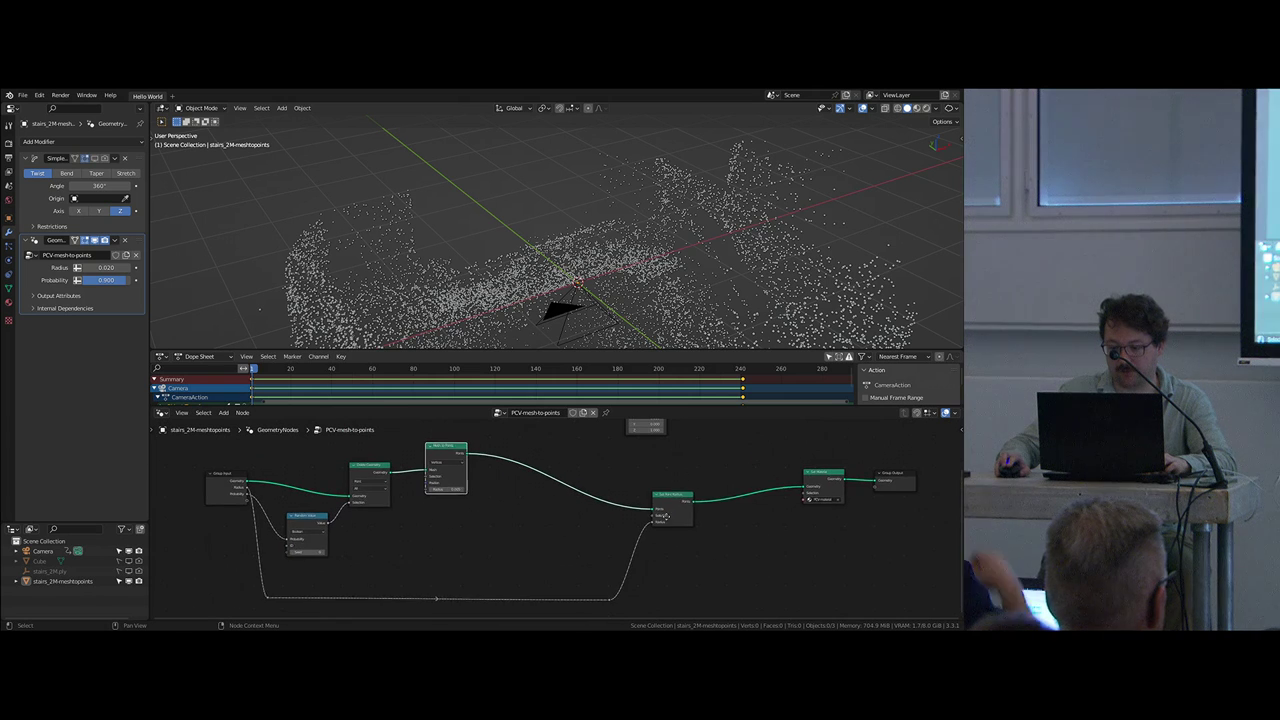
Step: Move the Set Point Radius node and the reroute points of its radius link closer to the Mesh to Points node
middle_click_drag(738, 499, 736, 506)
left_click_drag(575, 560, 616, 617)
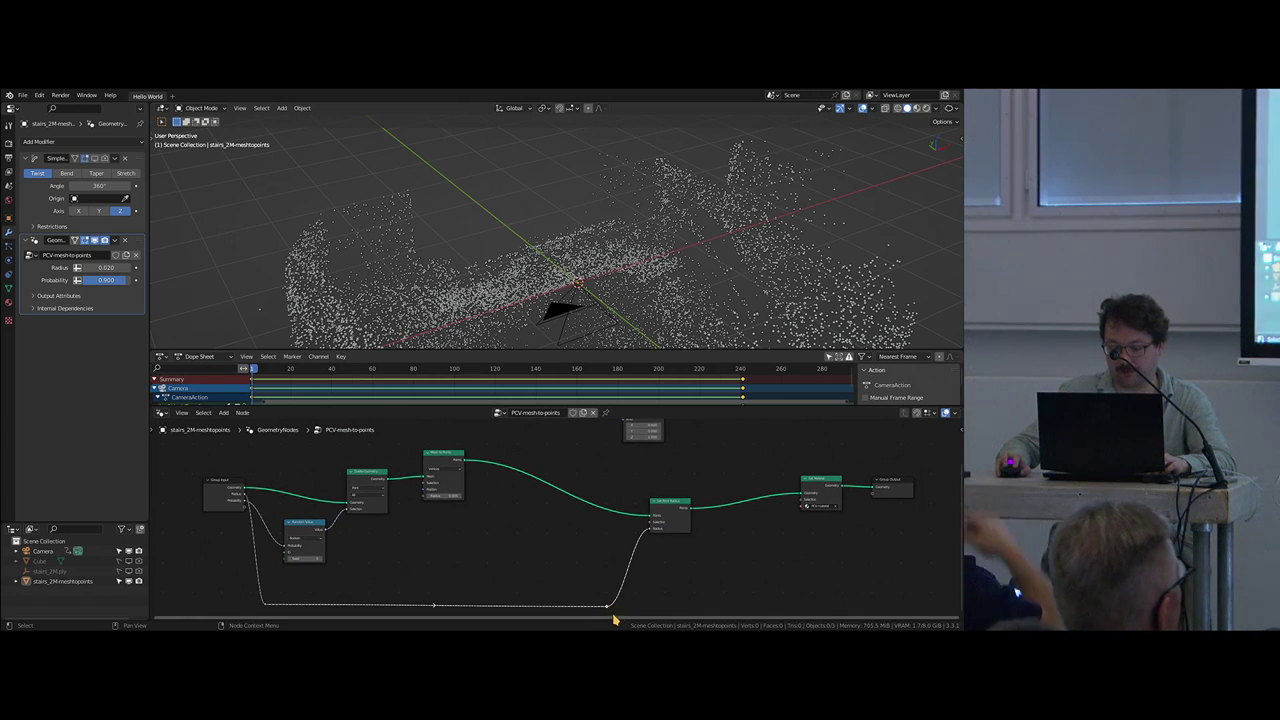
key("g")
left_click(443, 602)
left_click_drag(659, 501, 501, 511)
left_click_drag(235, 591, 370, 612)
key("g")
left_click(405, 563)
Step: Move the Curve Line node down beside Set Point Radius, keeping it detached from the main node chain
middle_click_drag(689, 551, 573, 620)
scroll(511, 395, "up", 1)
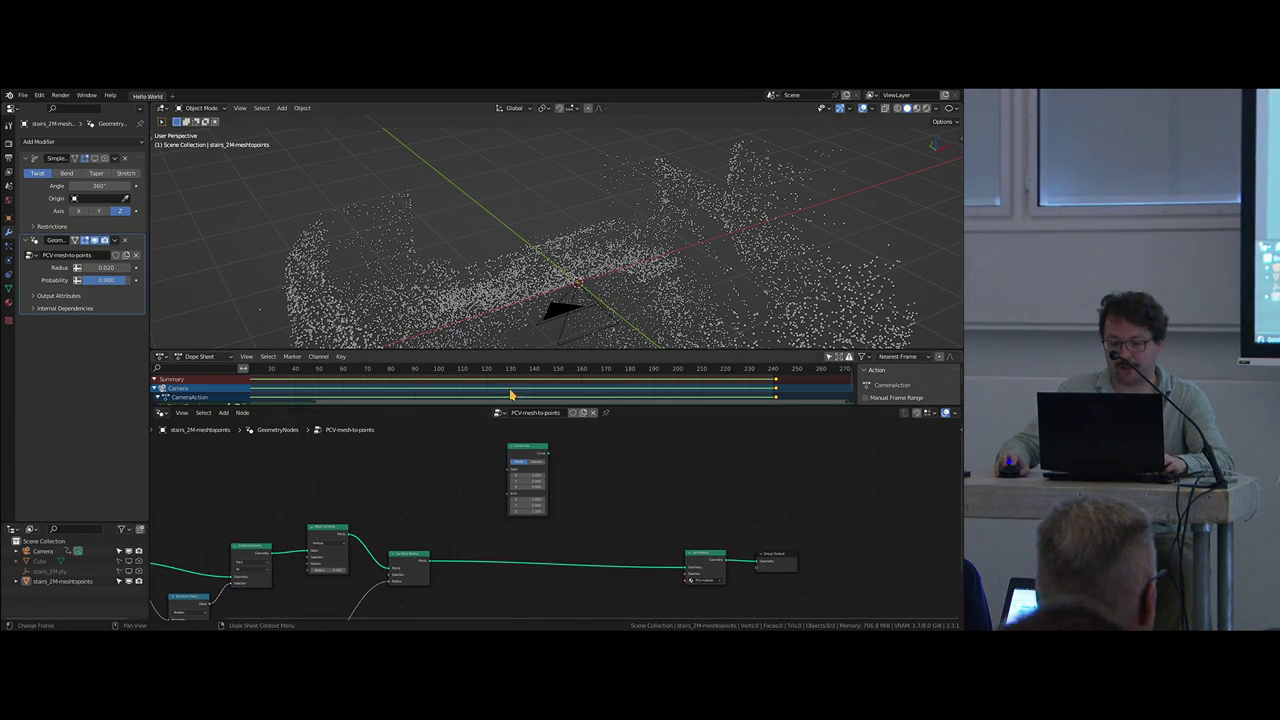
middle_click_drag(557, 483, 563, 464)
left_click_drag(534, 435, 484, 518)
middle_click_drag(493, 595, 496, 536)
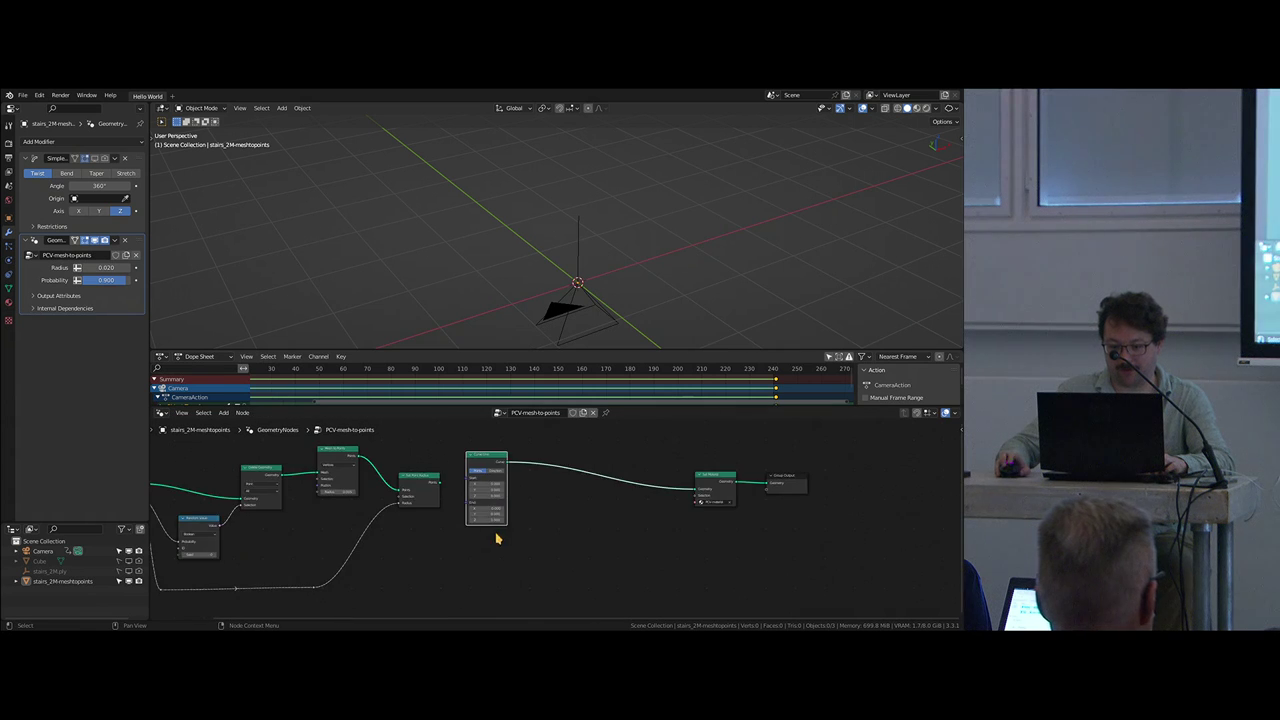
scroll(496, 535, "up", 1)
middle_click_drag(455, 486, 445, 520)
left_click_drag(496, 480, 465, 574)
middle_click_drag(523, 481, 503, 543)
Step: Detach the Set Material node from the chain so that Set Point Radius feeds Group Output directly
left_click(354, 535, "alt+shift")
scroll(503, 543, "up", 2)
left_click_drag(756, 524, 943, 586)
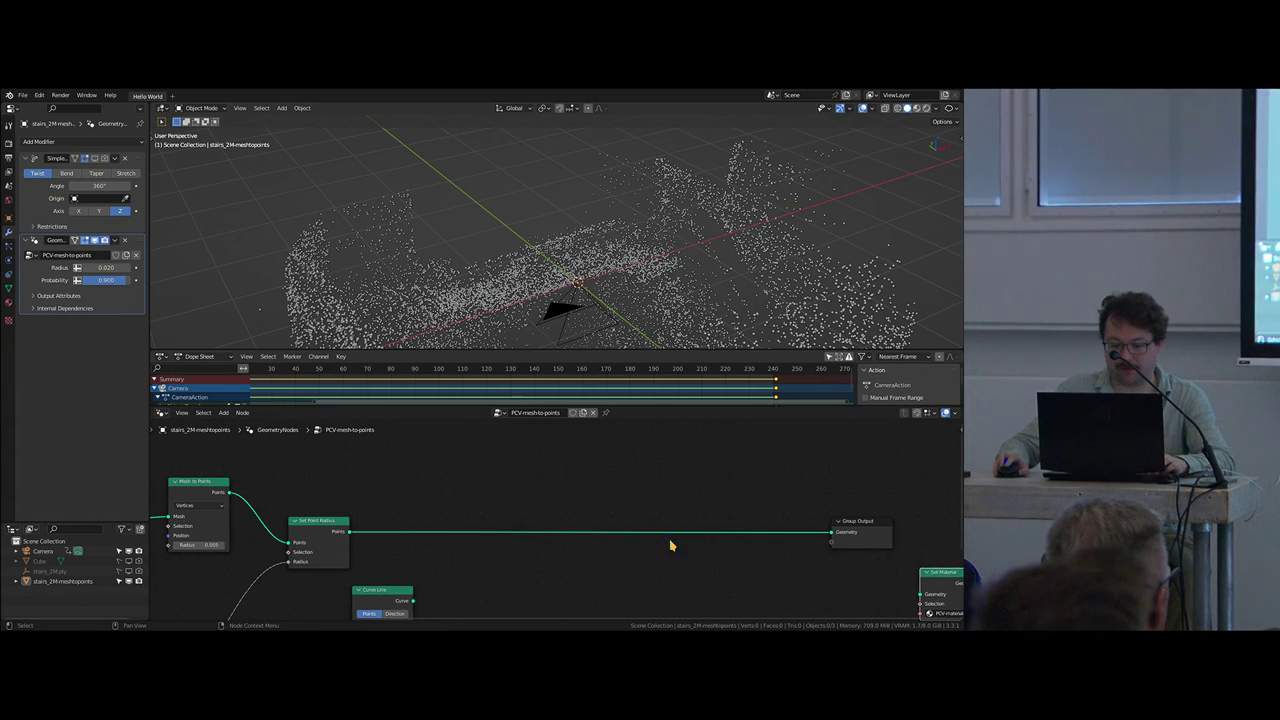
Step: Align the Curve Line node beneath Set Point Radius and insert an Instance on Points node between Set Point Radius and Group Output
middle_click_drag(364, 586, 394, 548)
left_click_drag(394, 549, 332, 547)
middle_click_drag(489, 536, 488, 544)
key("shift+a")
mouse_move(520, 468)
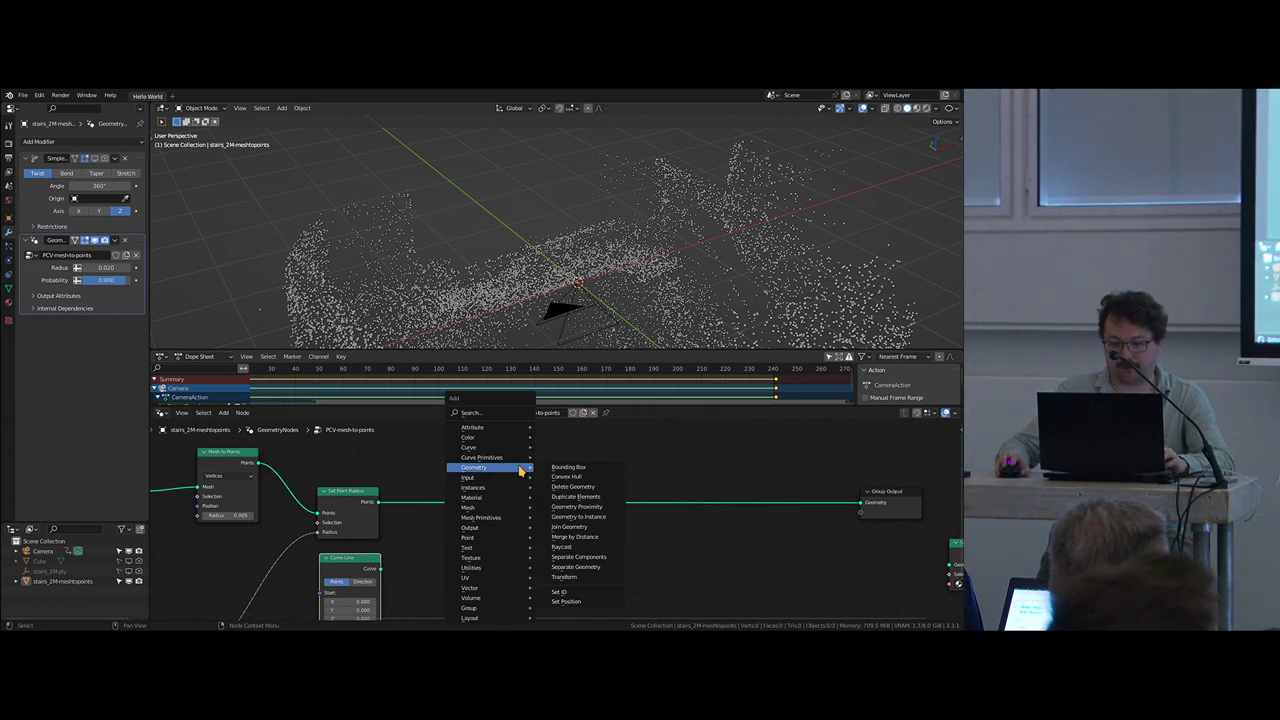
mouse_move(497, 490)
left_click(580, 488)
left_click(475, 500)
Step: Connect the Curve Line's Curve output to the Instance input of Instance on Points and inspect the instanced lines
middle_click_drag(360, 578, 370, 548)
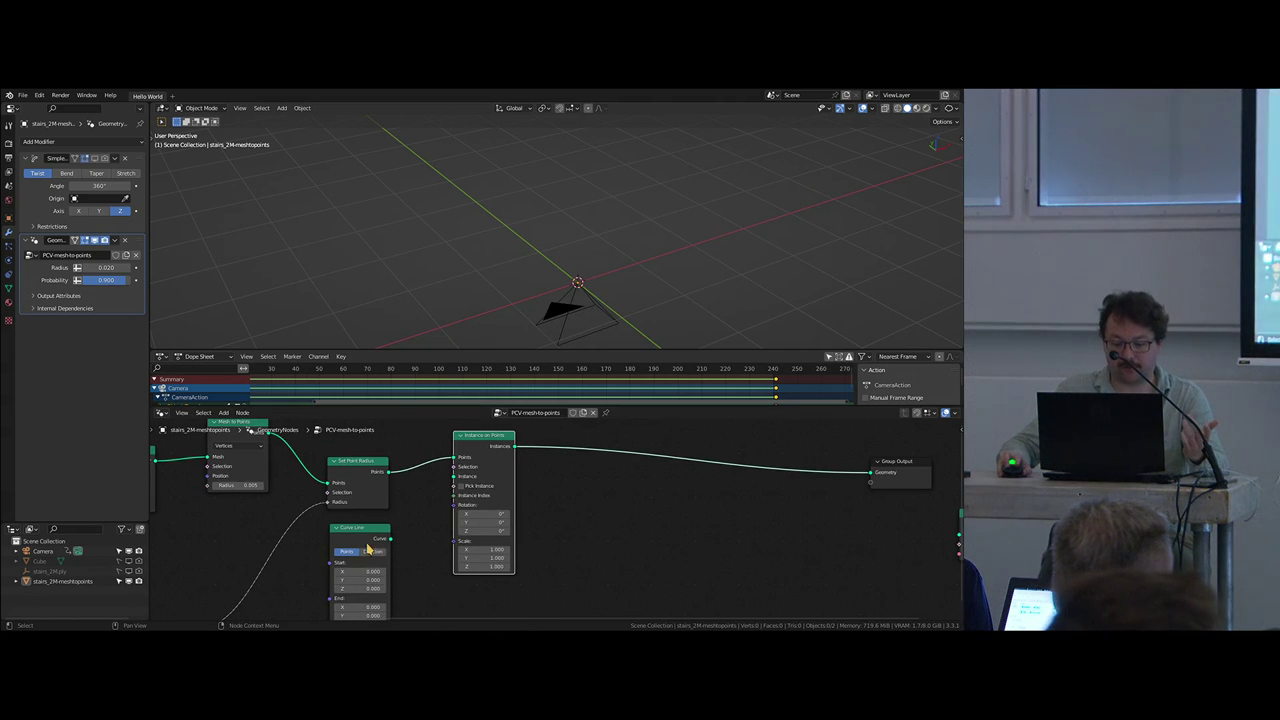
left_click_drag(452, 479, 454, 476)
middle_click_drag(620, 250, 631, 197)
scroll(569, 262, "down", 6)
scroll(600, 229, "up", 7)
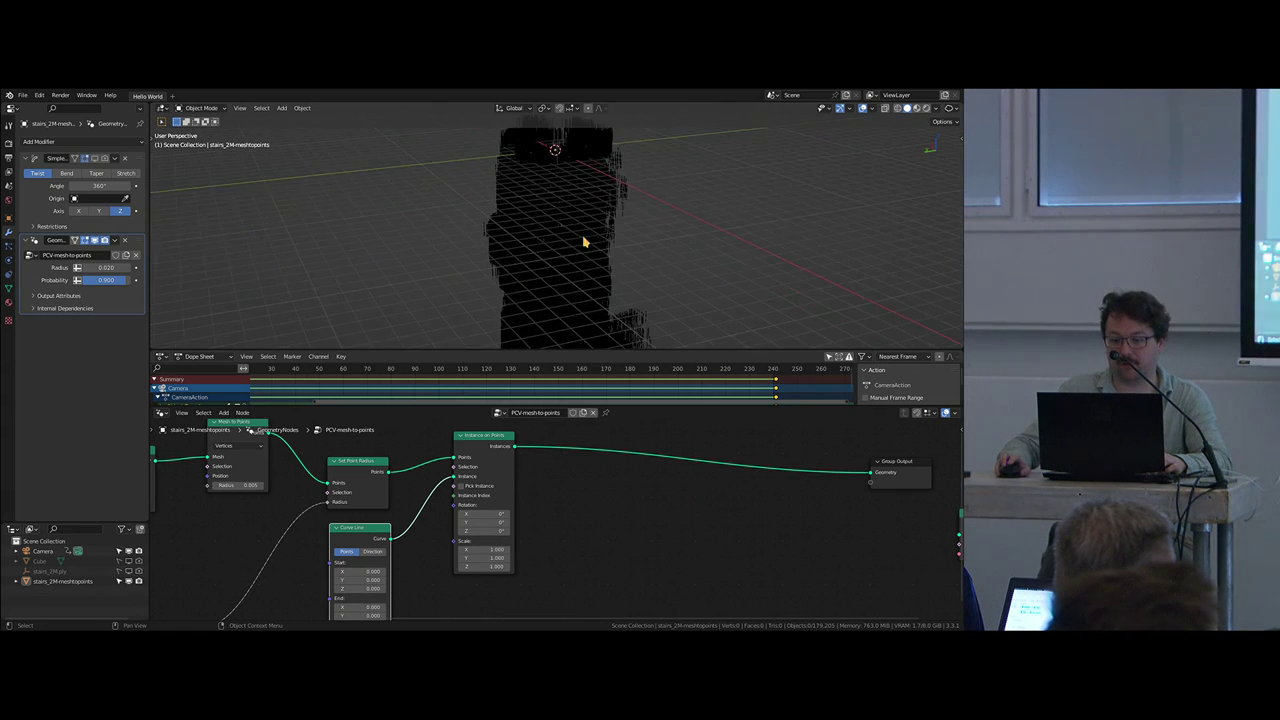
Step: Set the modifier's Probability to 0.99 to thin out the instanced points
middle_click_drag(557, 521, 626, 509)
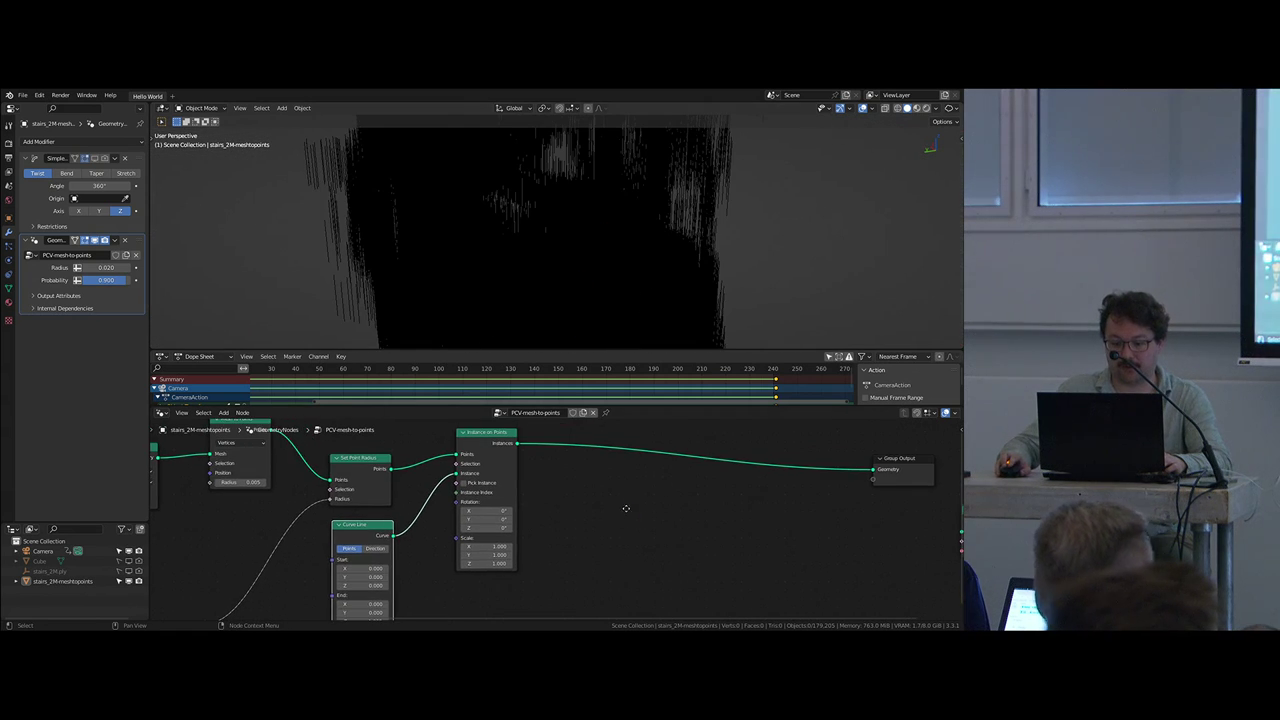
middle_click_drag(274, 514, 619, 484)
middle_click_drag(766, 529, 716, 547)
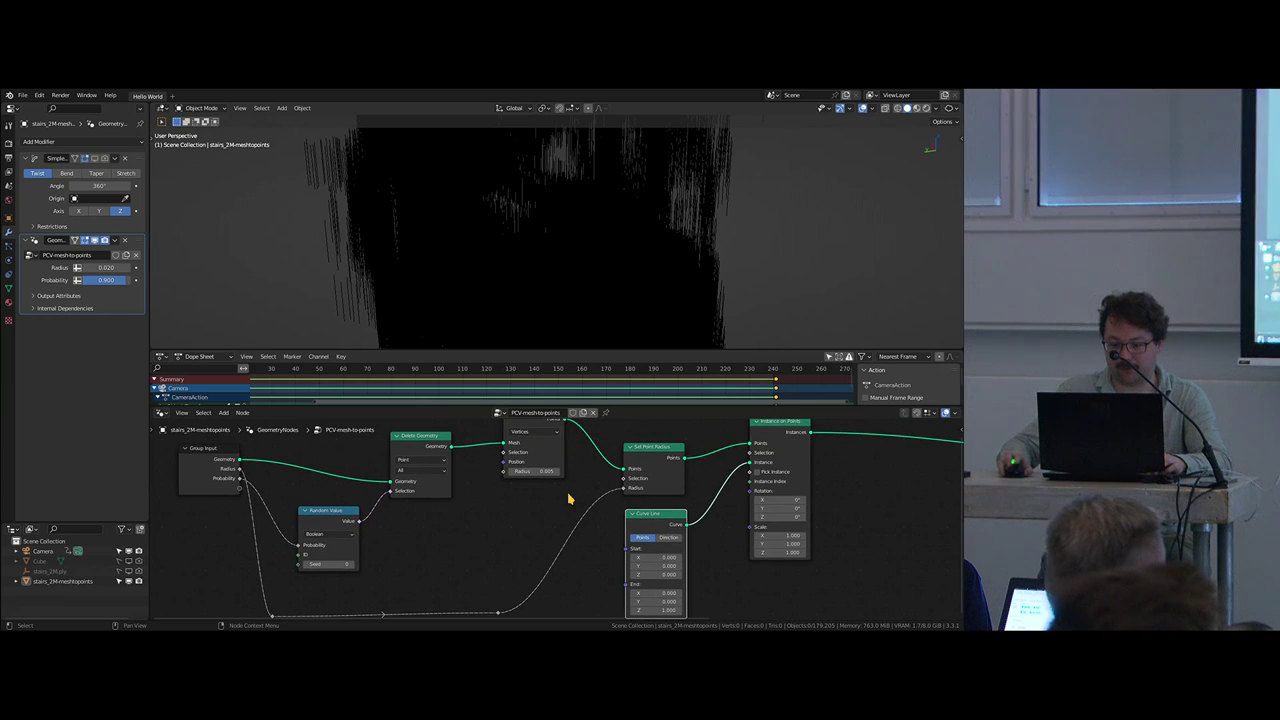
middle_click_drag(573, 484, 563, 489)
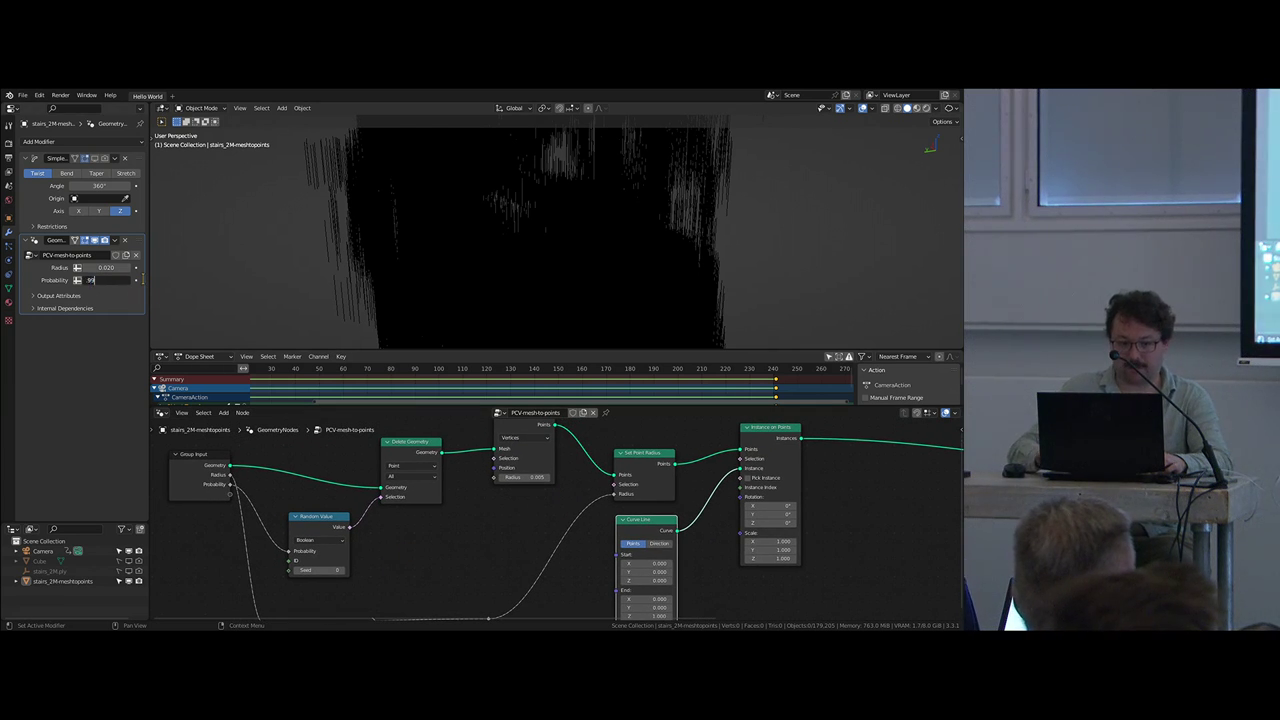
key("Return")
middle_click_drag(612, 253, 467, 265)
middle_click_drag(820, 505, 514, 533)
key("shift+a")
key("Escape")
middle_click_drag(582, 562, 598, 508)
key("shift+a")
scroll(454, 504, "up", 6)
middle_click_drag(460, 506, 502, 538)
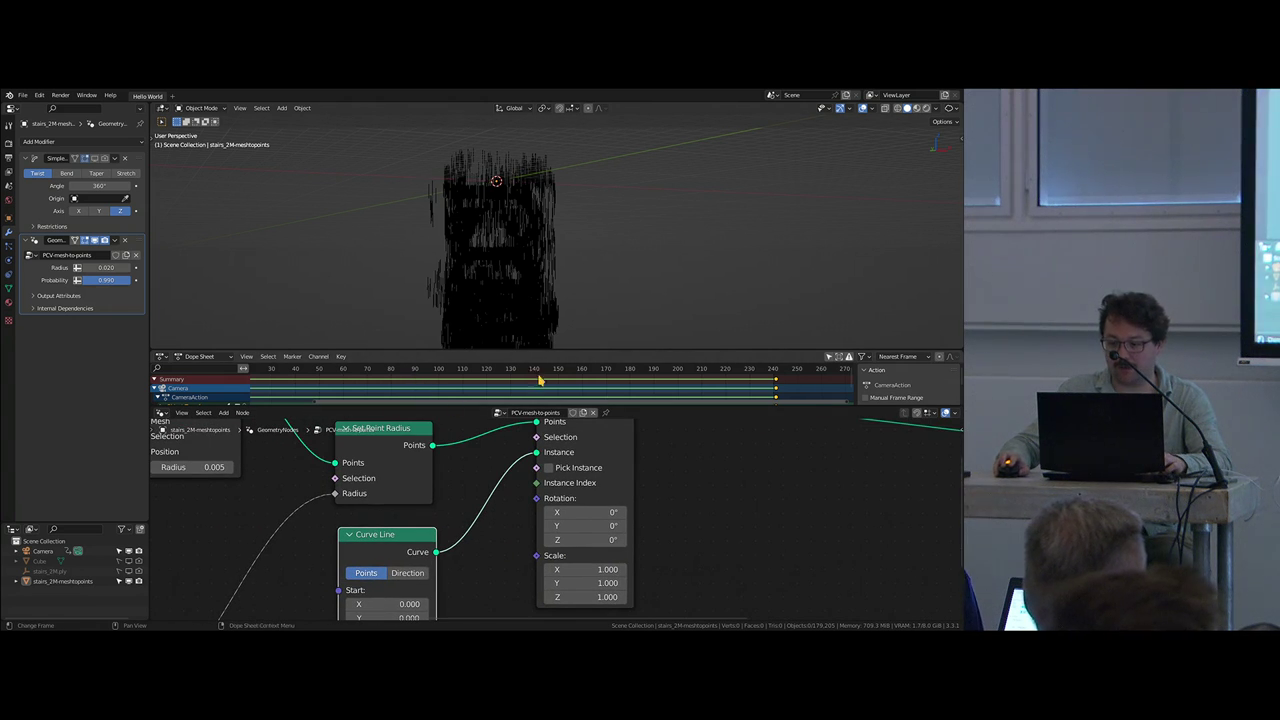
Step: Merge the Dope Sheet and node editor areas into the 3D viewport and split the viewport into two side-by-side areas
left_click_drag(151, 347, 160, 382)
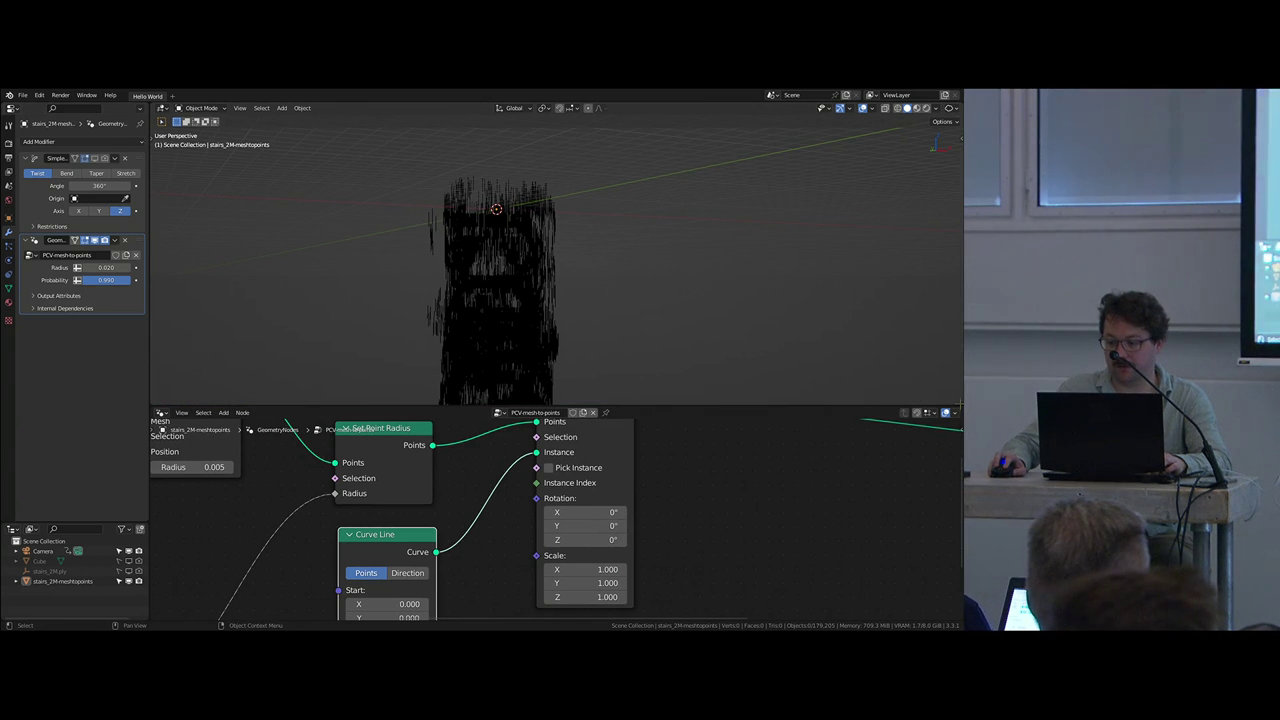
left_click_drag(958, 404, 925, 450)
left_click_drag(152, 103, 626, 260)
scroll(794, 354, "up", 4)
middle_click_drag(788, 391, 783, 326, "shift")
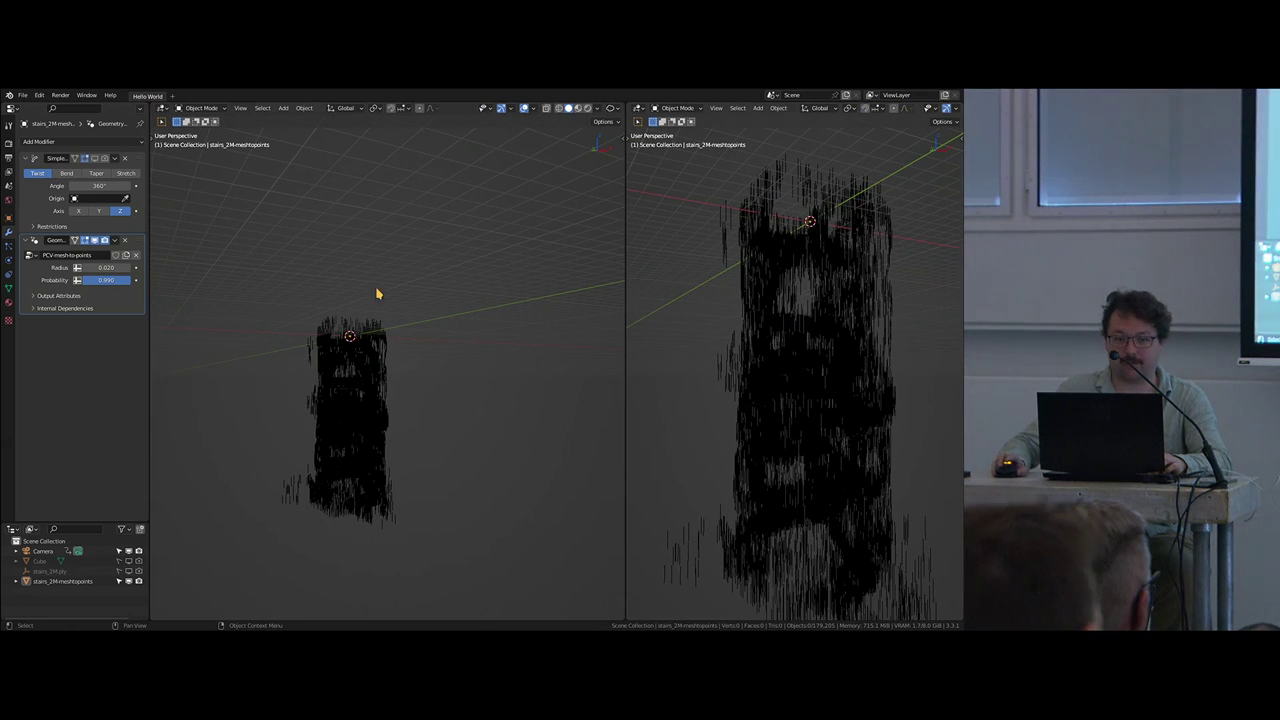
Step: Switch the larger viewport area to the Geometry Node Editor and hide its sidebar
left_click(164, 108)
left_click(188, 218)
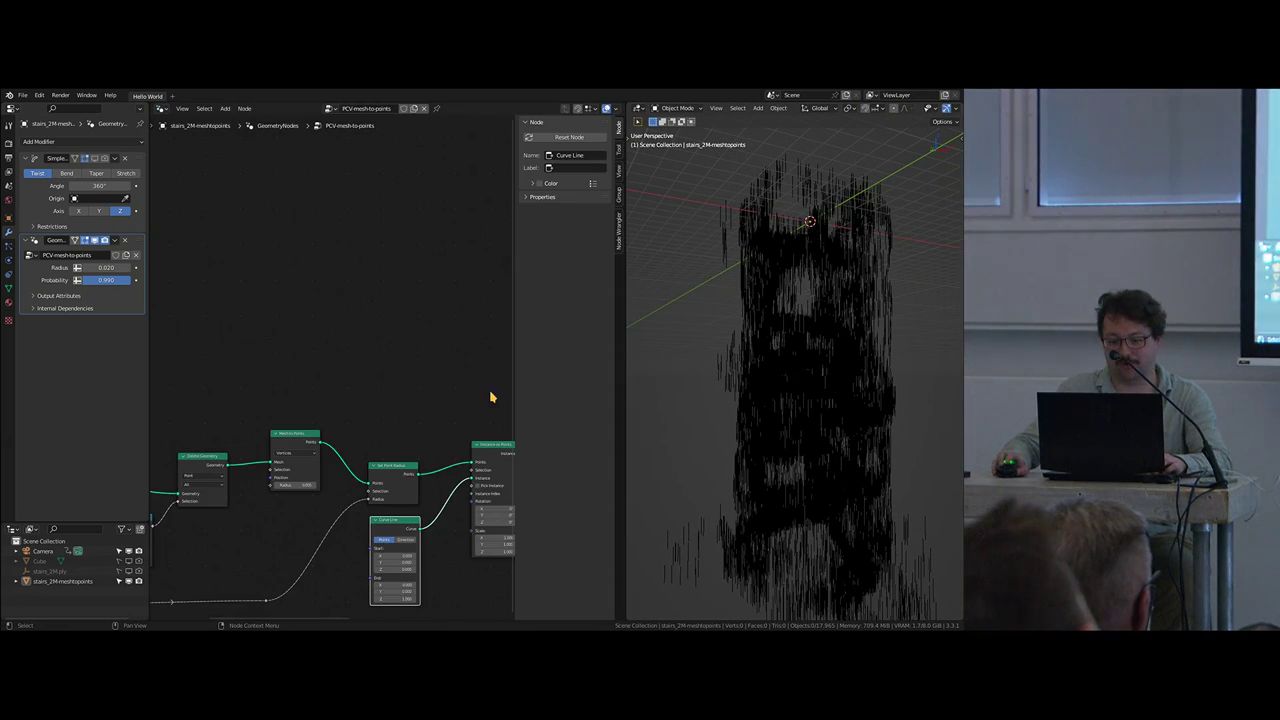
middle_click_drag(433, 305, 411, 360)
key("n")
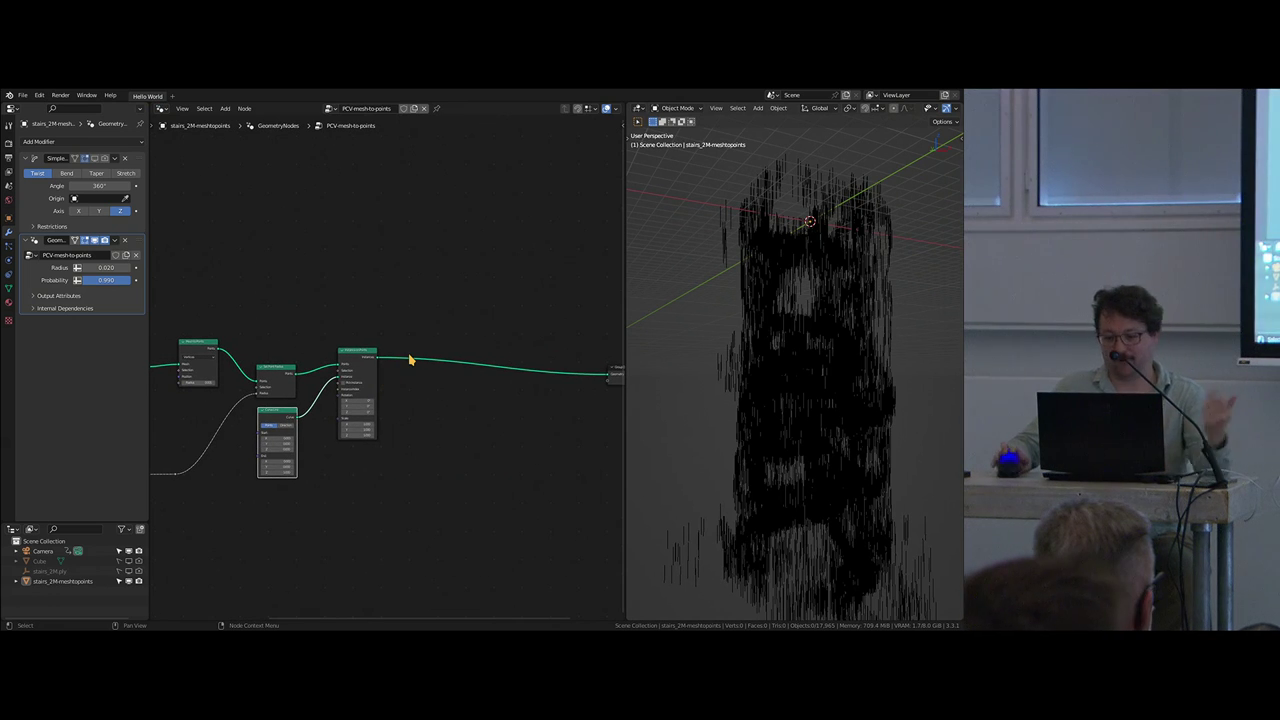
scroll(420, 385, "up", 4)
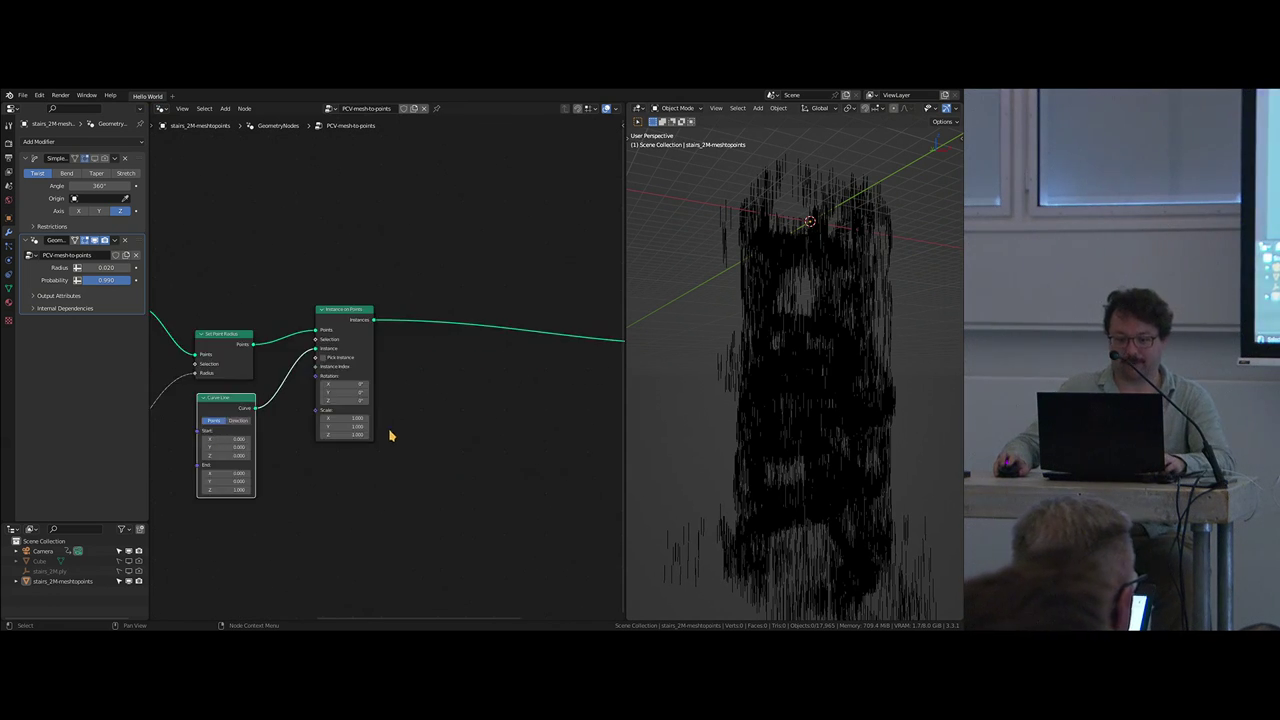
middle_click_drag(442, 396, 507, 368)
Step: Add a Random Value node below the Curve Line node and set its data type to Vector
key("shift+a")
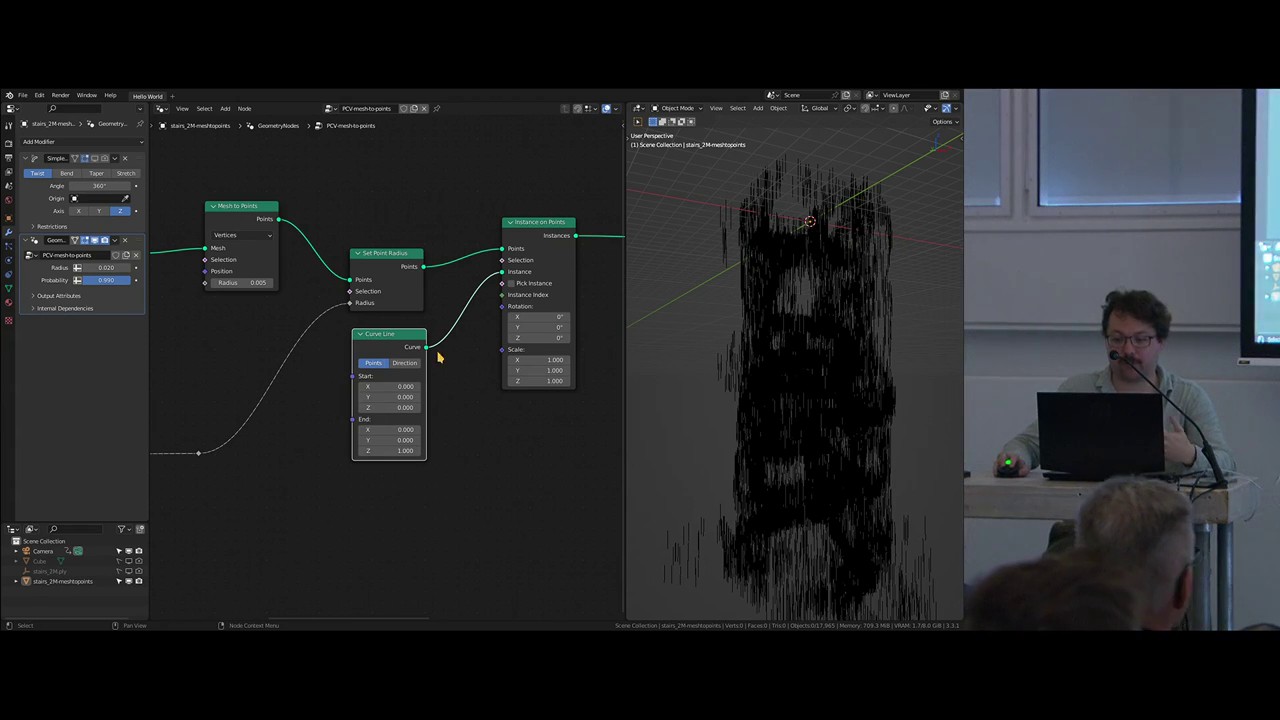
key("shift+a")
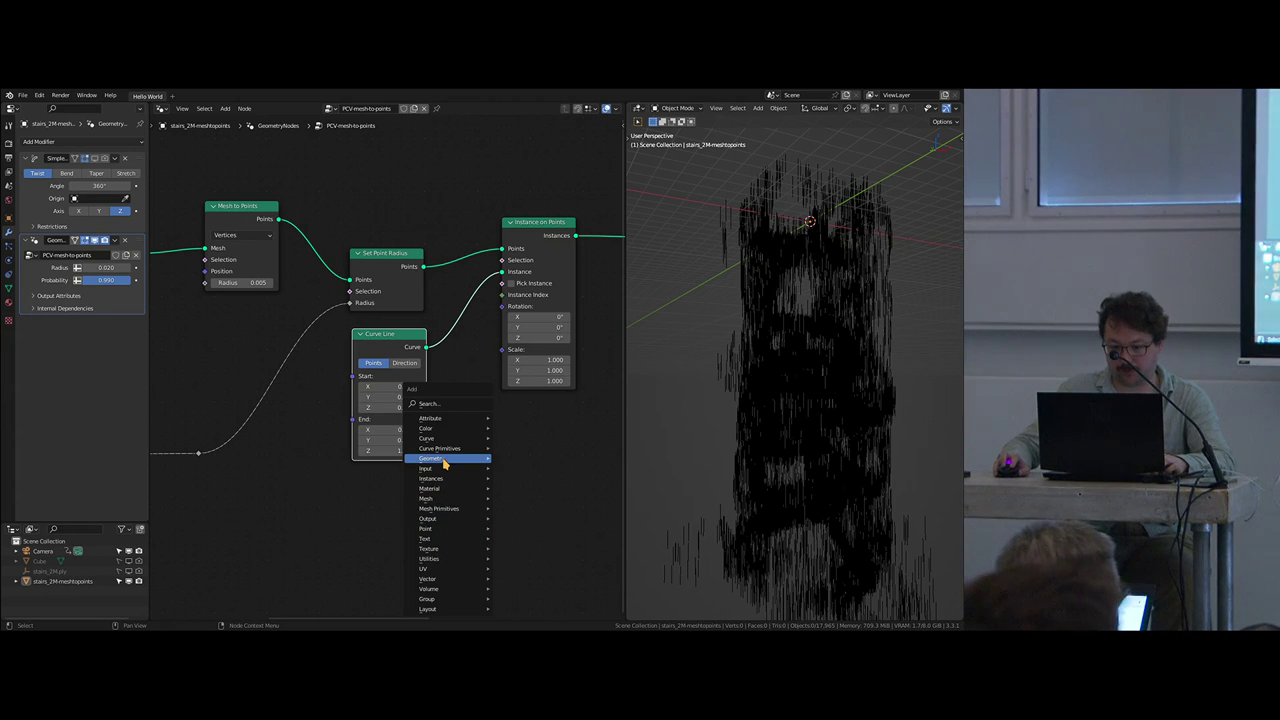
mouse_move(444, 460)
mouse_move(442, 565)
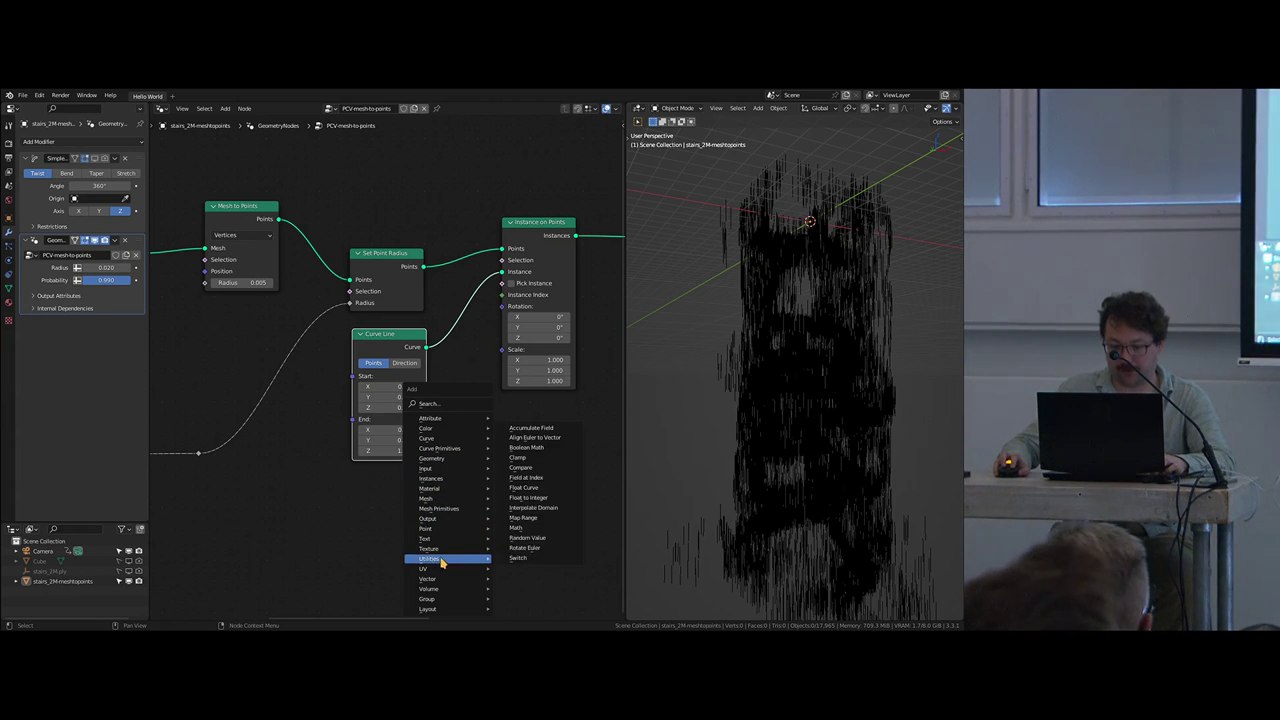
left_click(530, 543)
left_click(356, 469)
middle_click_drag(523, 521, 514, 527)
left_click(386, 512)
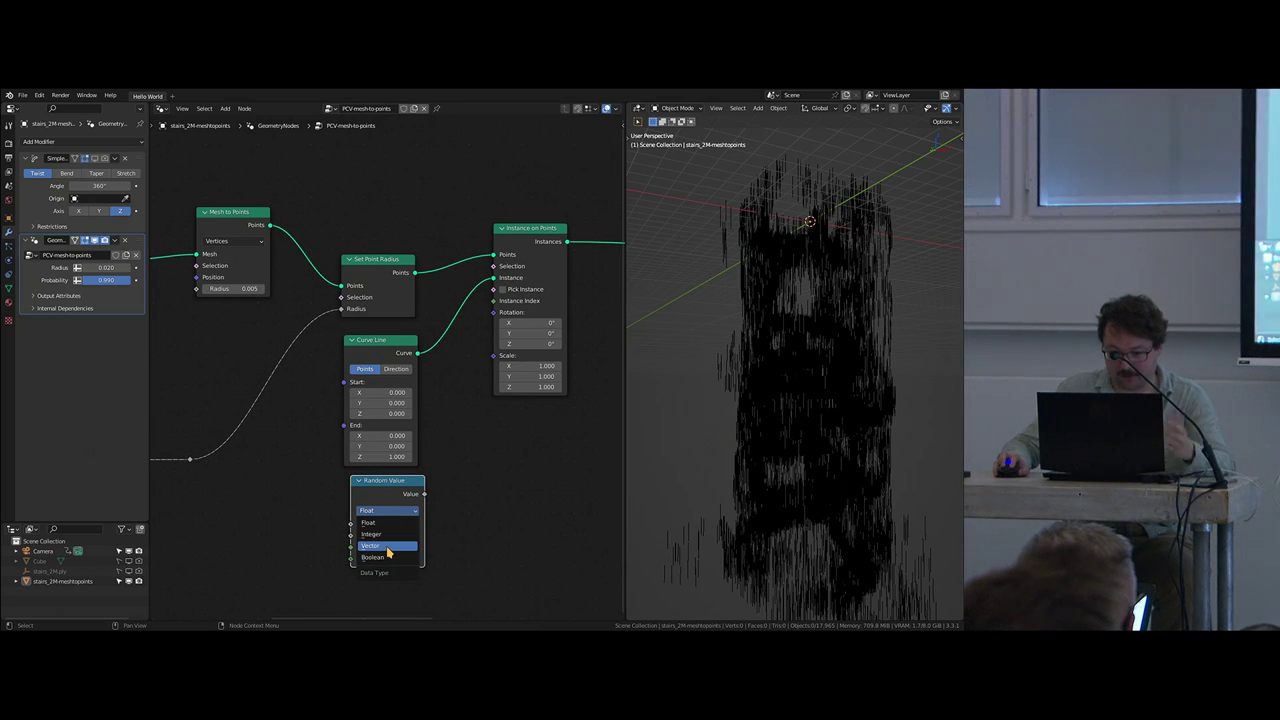
left_click(388, 546)
Step: Connect the Random Value output to the Rotation input of the Instance on Points node
middle_click_drag(554, 526, 551, 463)
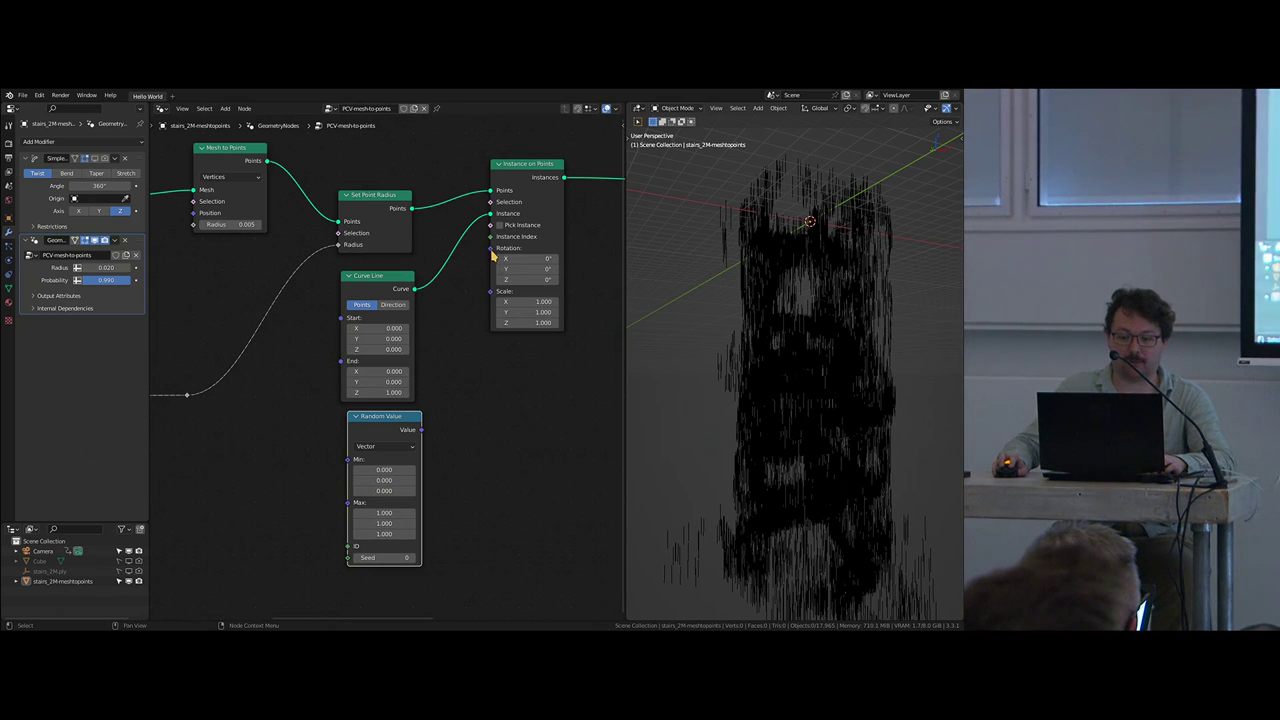
scroll(492, 256, "up", 5)
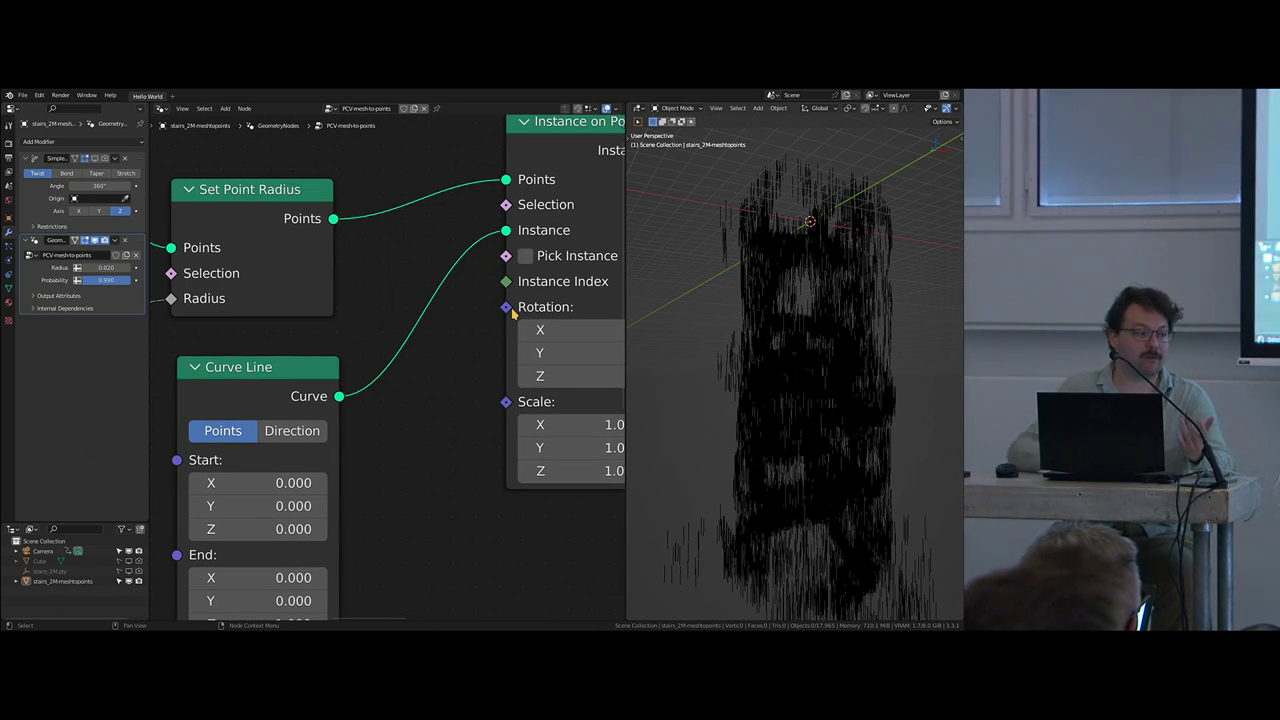
mouse_move(512, 313)
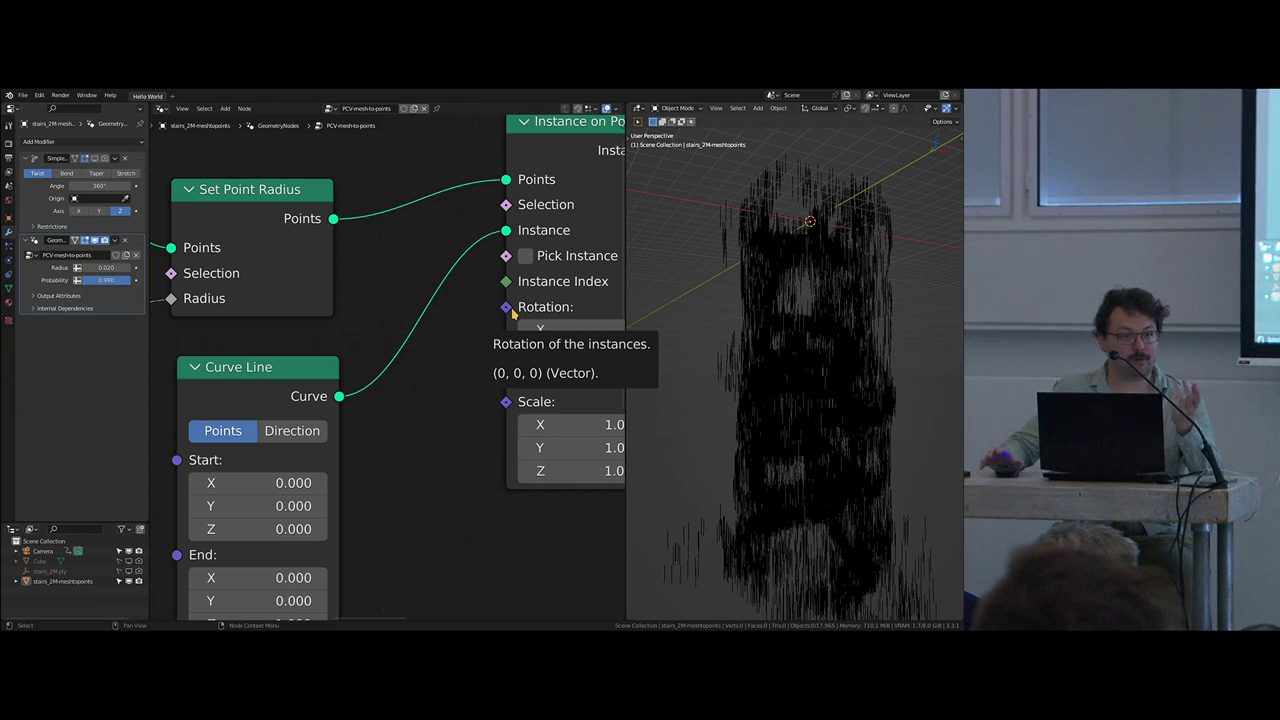
middle_click_drag(386, 457, 440, 291)
scroll(440, 291, "down", 5)
middle_click_drag(336, 475, 339, 353)
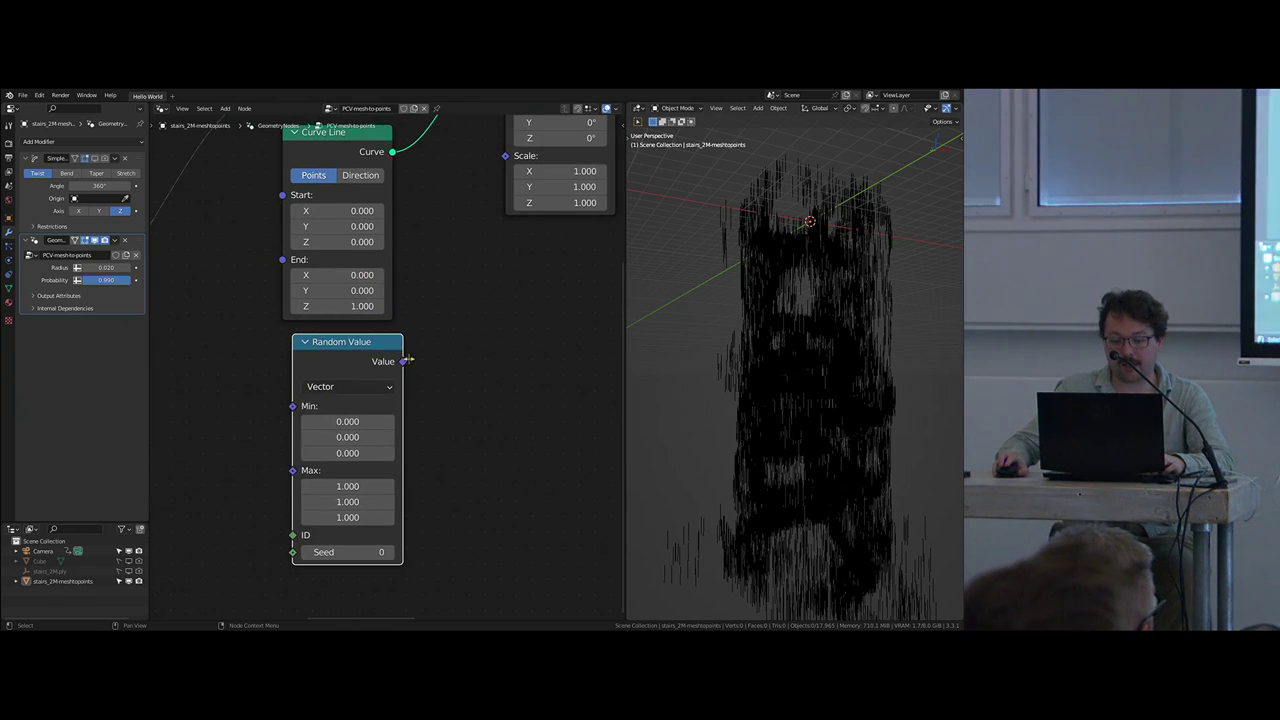
left_click_drag(338, 354, 331, 362)
left_click(340, 390)
middle_click_drag(504, 349, 452, 419)
left_click_drag(449, 167, 453, 162)
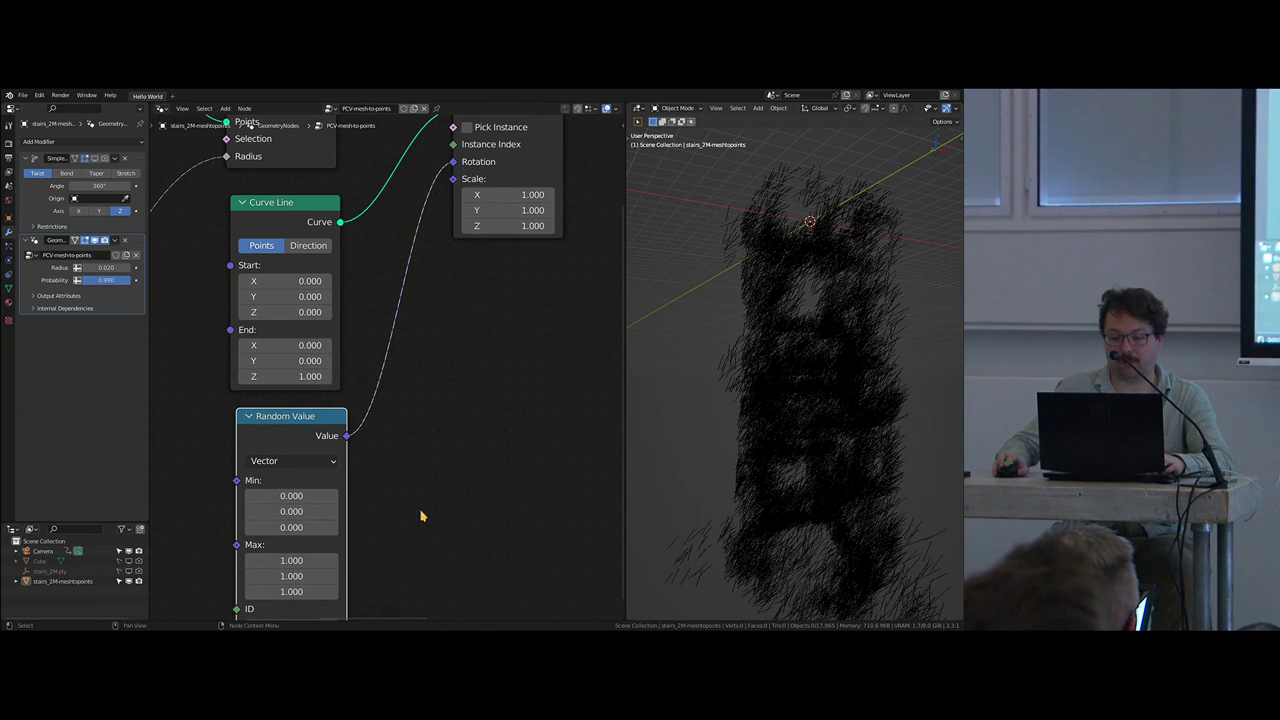
Step: Set all three Max components of the vector Random Value node to pi*2
middle_click_drag(420, 511, 452, 376)
middle_click_drag(868, 408, 746, 399)
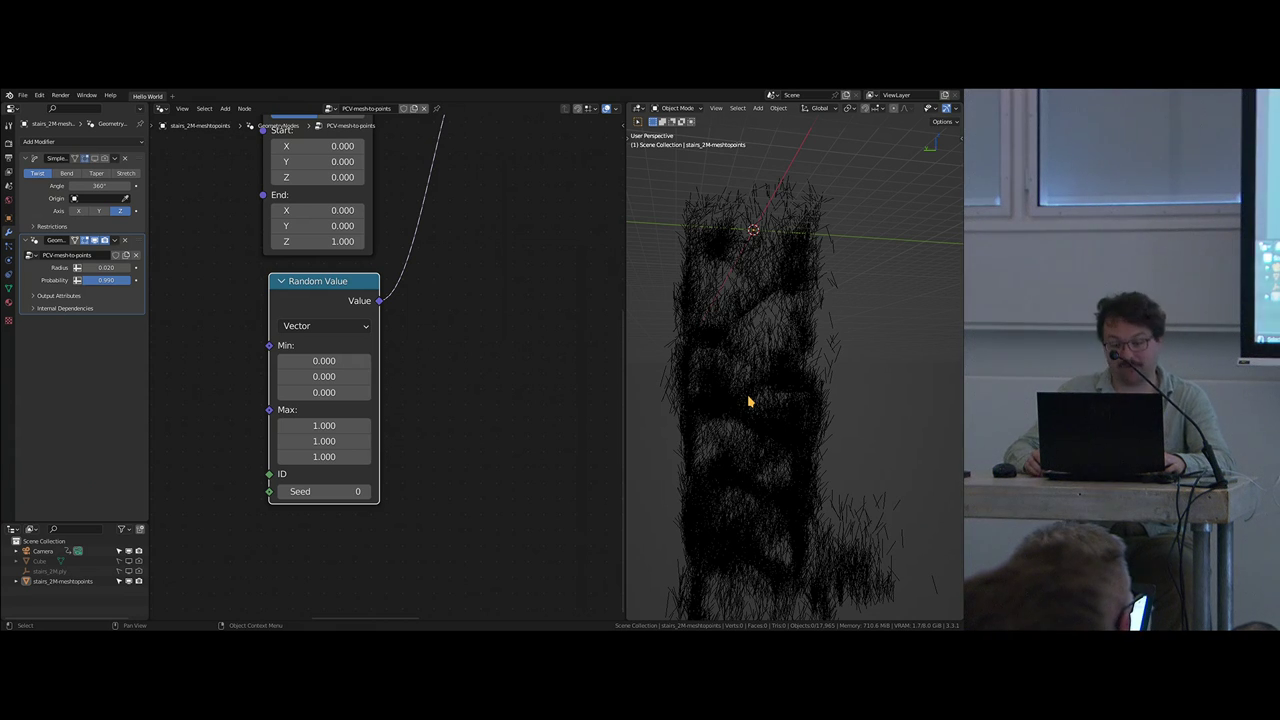
left_click_drag(322, 425, 322, 457)
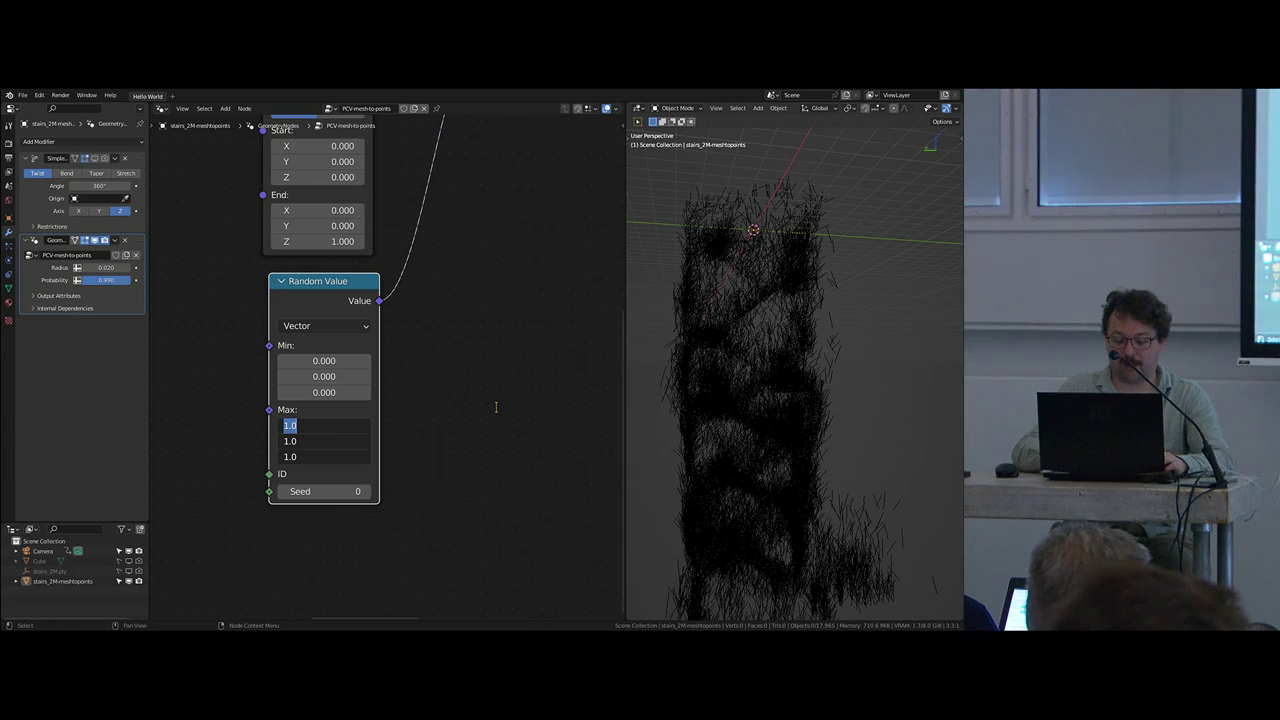
type("pi*2")
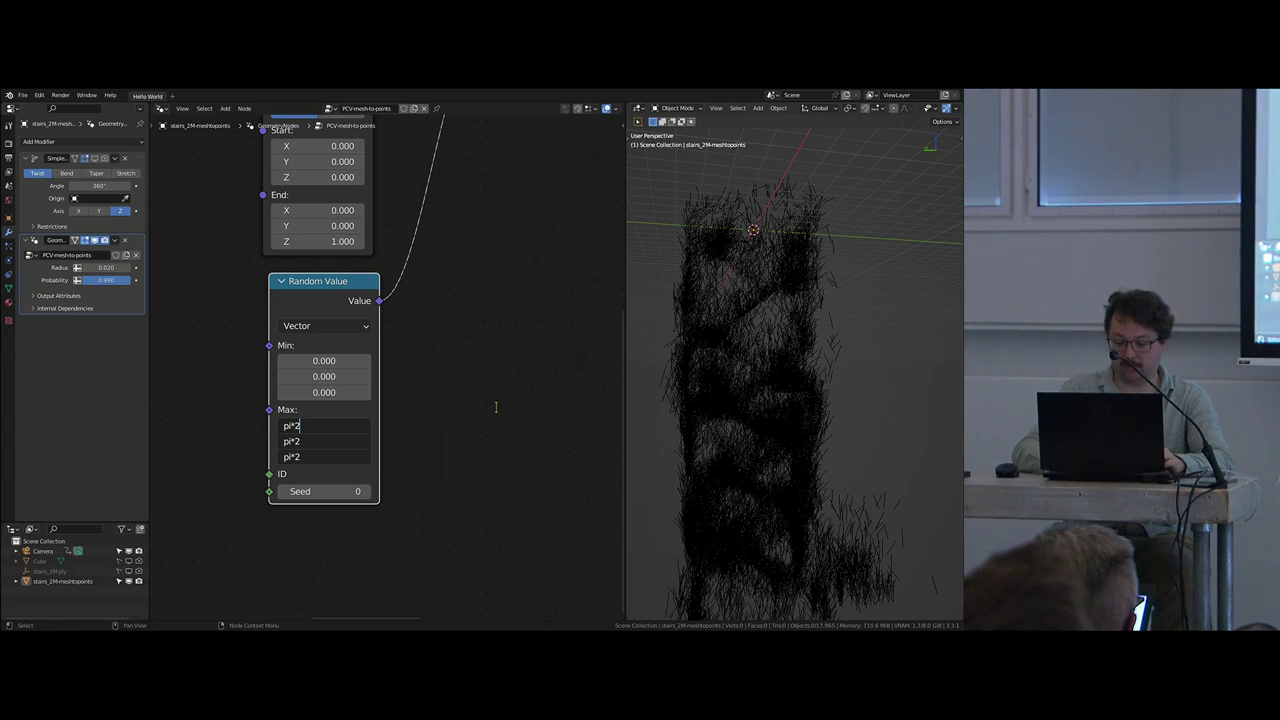
key("Return")
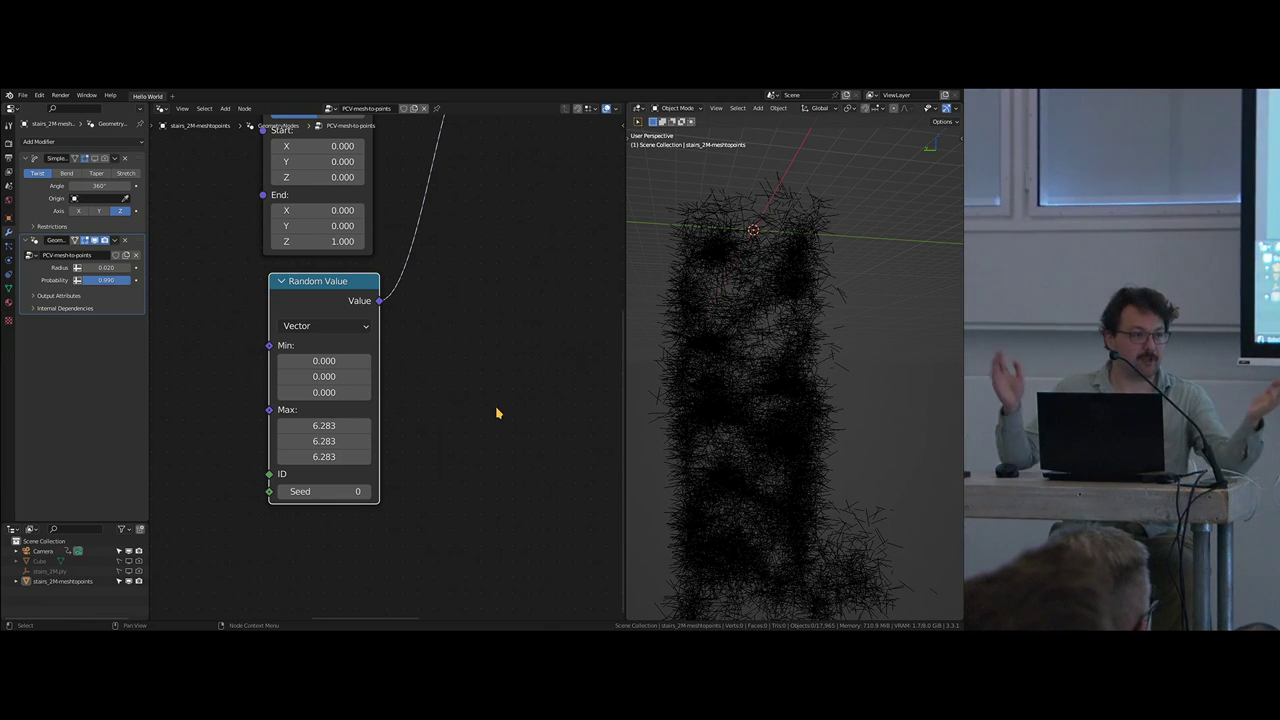
Step: Duplicate the vector Random Value node beside the original and set the copy's data type to Float
middle_click_drag(507, 322, 414, 403)
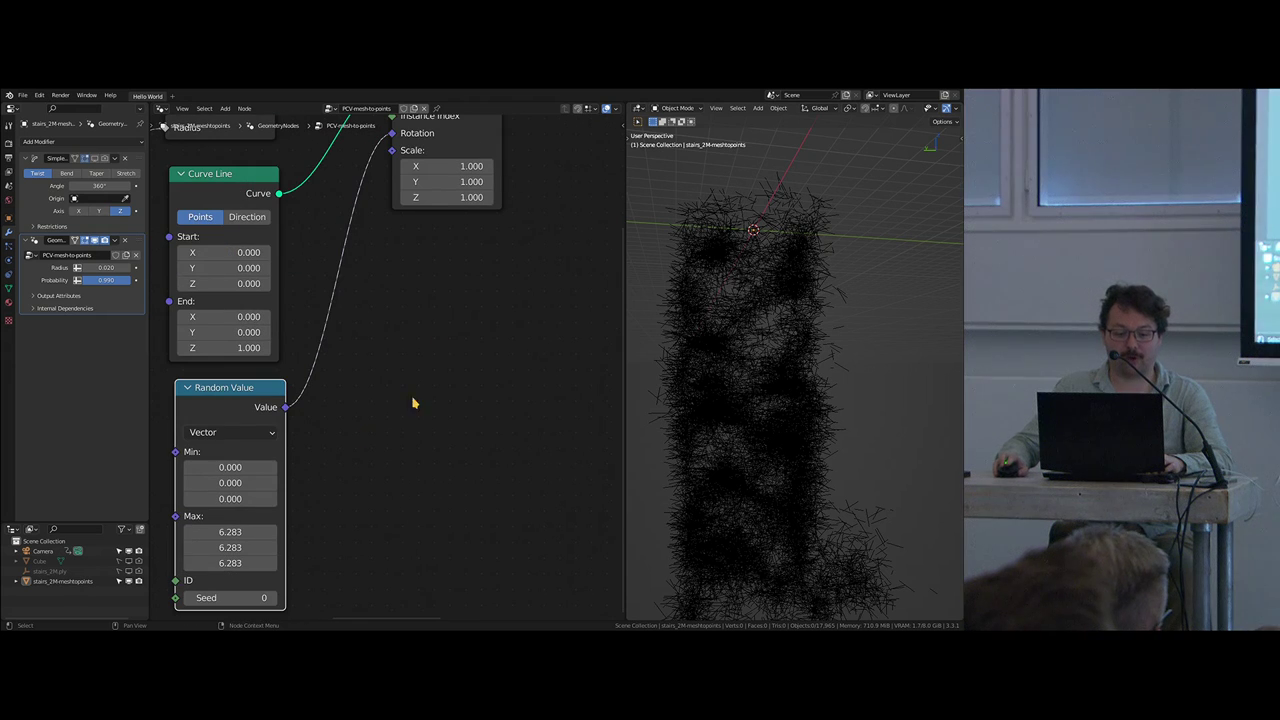
key("shift+d")
left_click(428, 390)
left_click(424, 406)
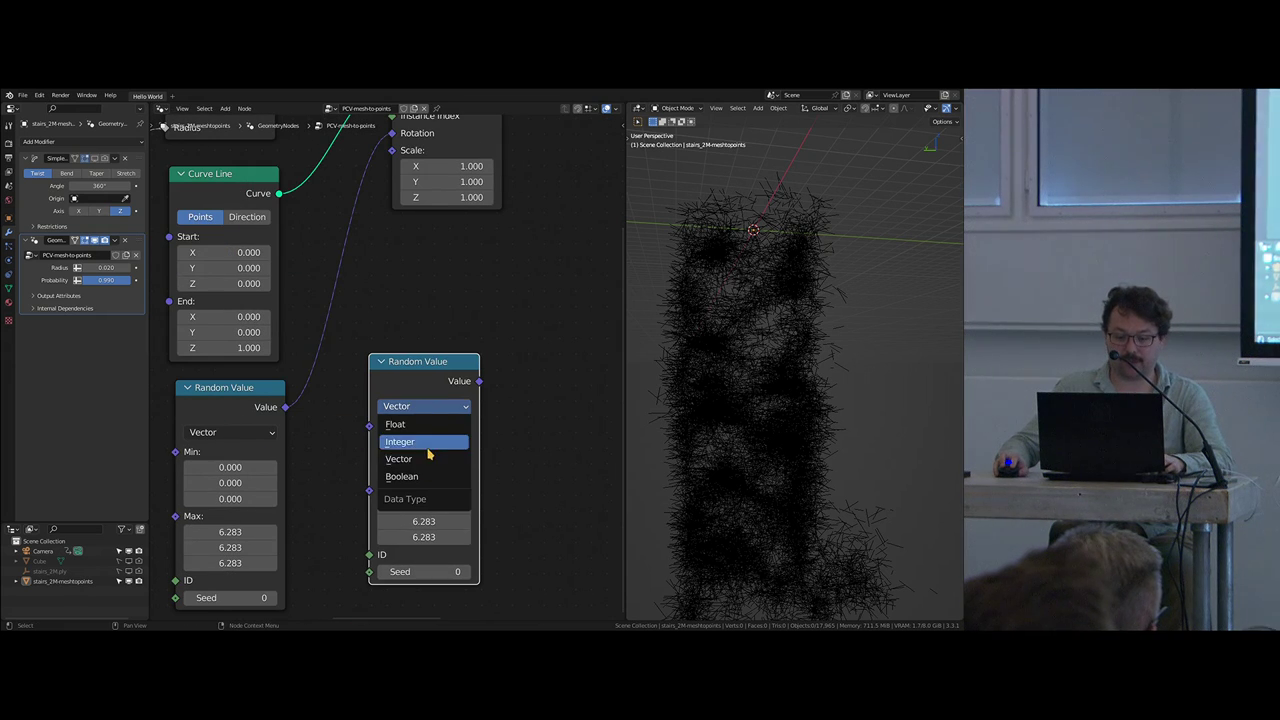
left_click(418, 424)
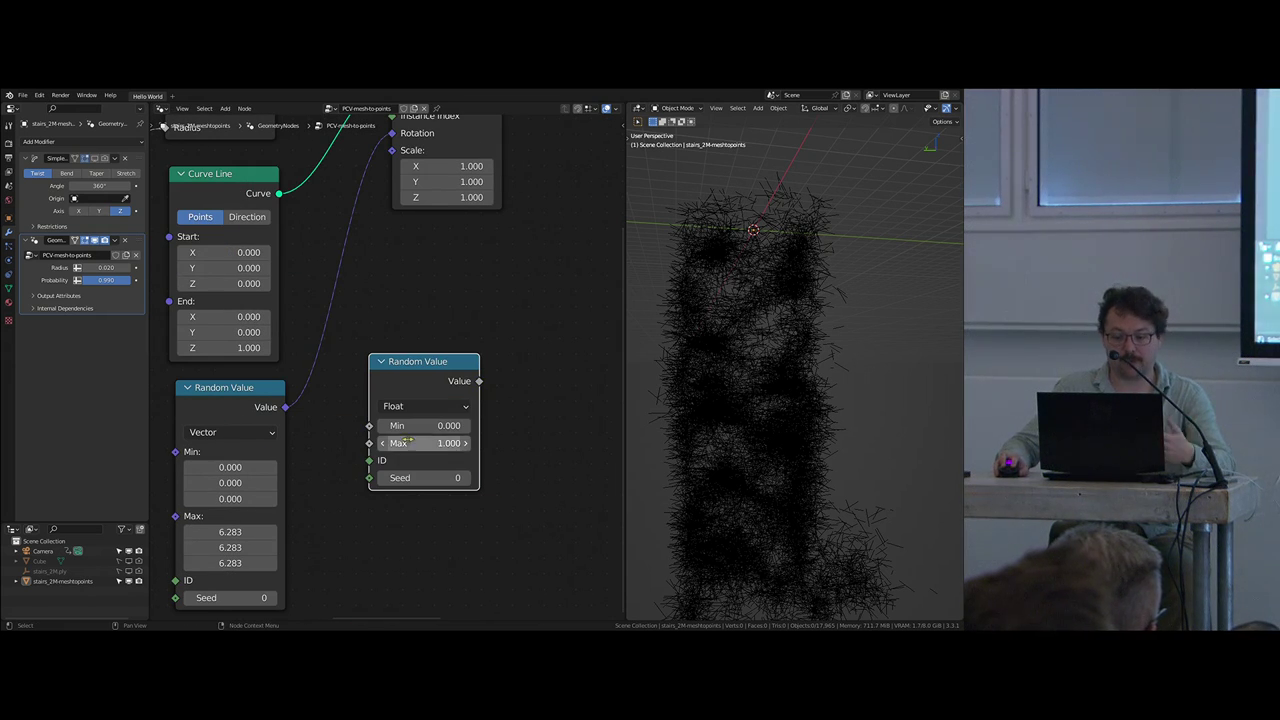
Step: Connect the float Random Value to the Scale input of Instance on Points, with Min 0.1 and Max 2
middle_click_drag(507, 361, 471, 405)
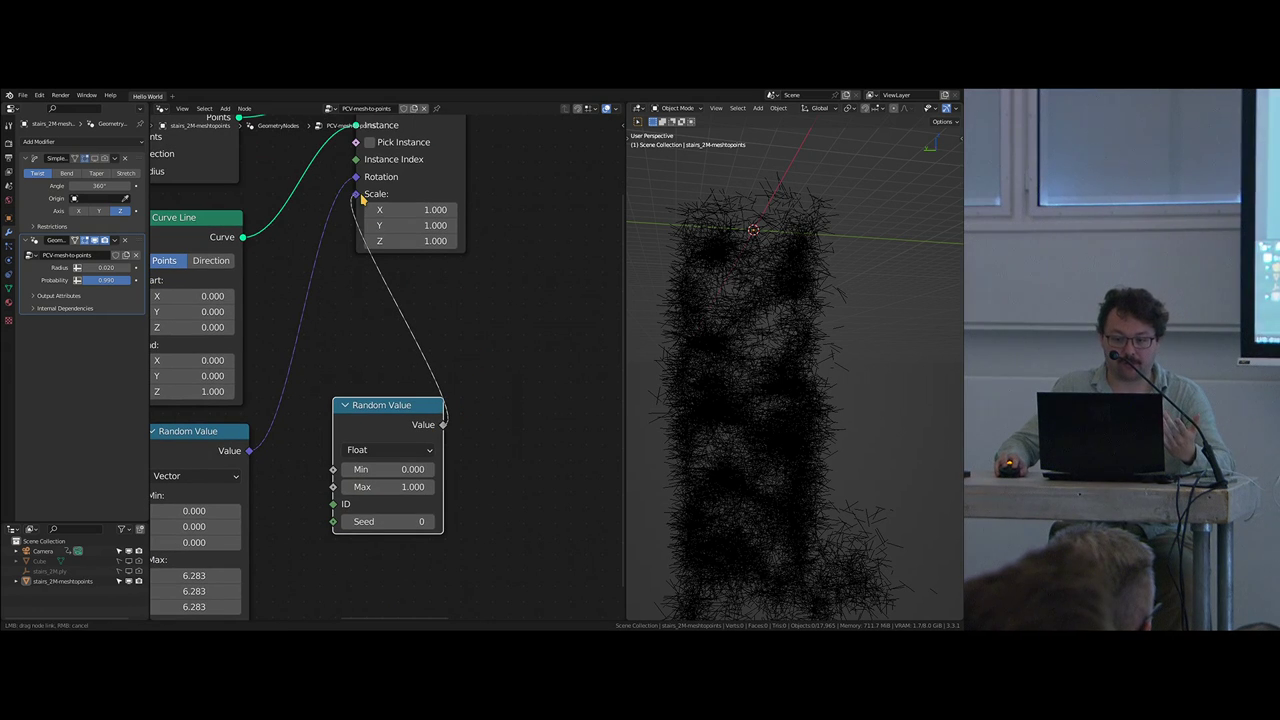
middle_click_drag(641, 456, 626, 423)
double_click(418, 437)
type(".1")
key("Tab")
type("2")
key("Return")
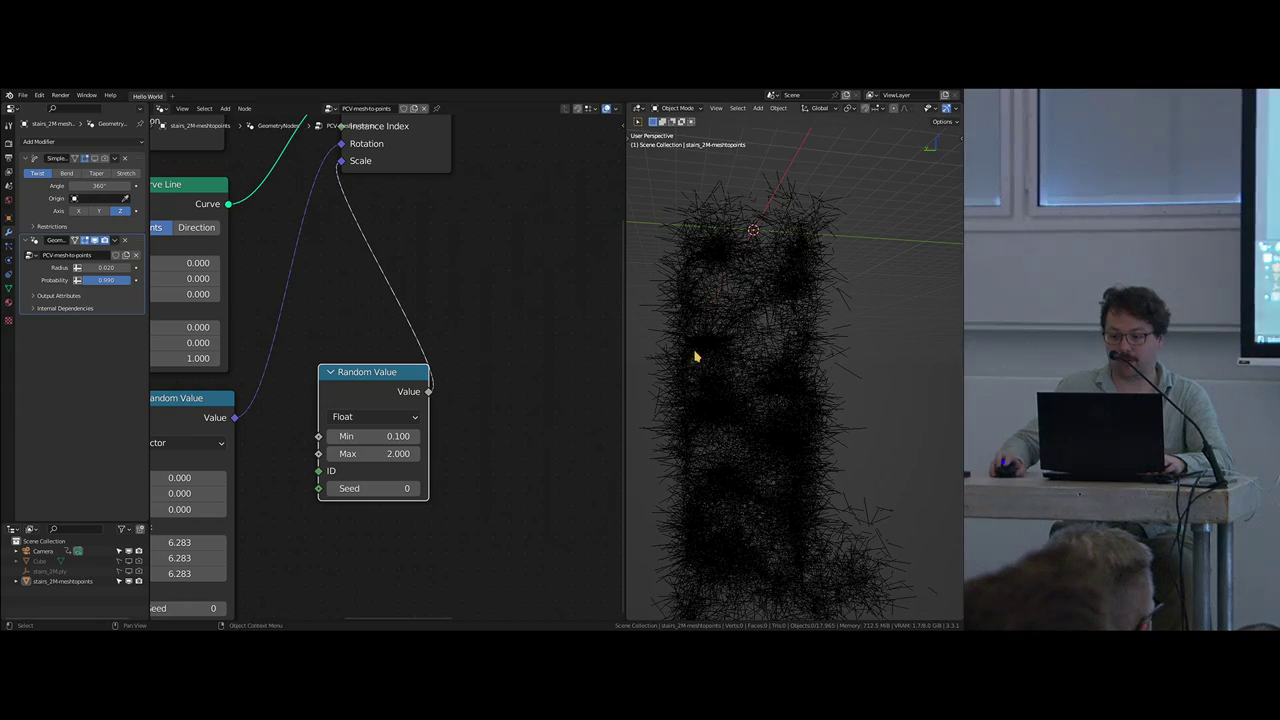
scroll(760, 374, "up", 6)
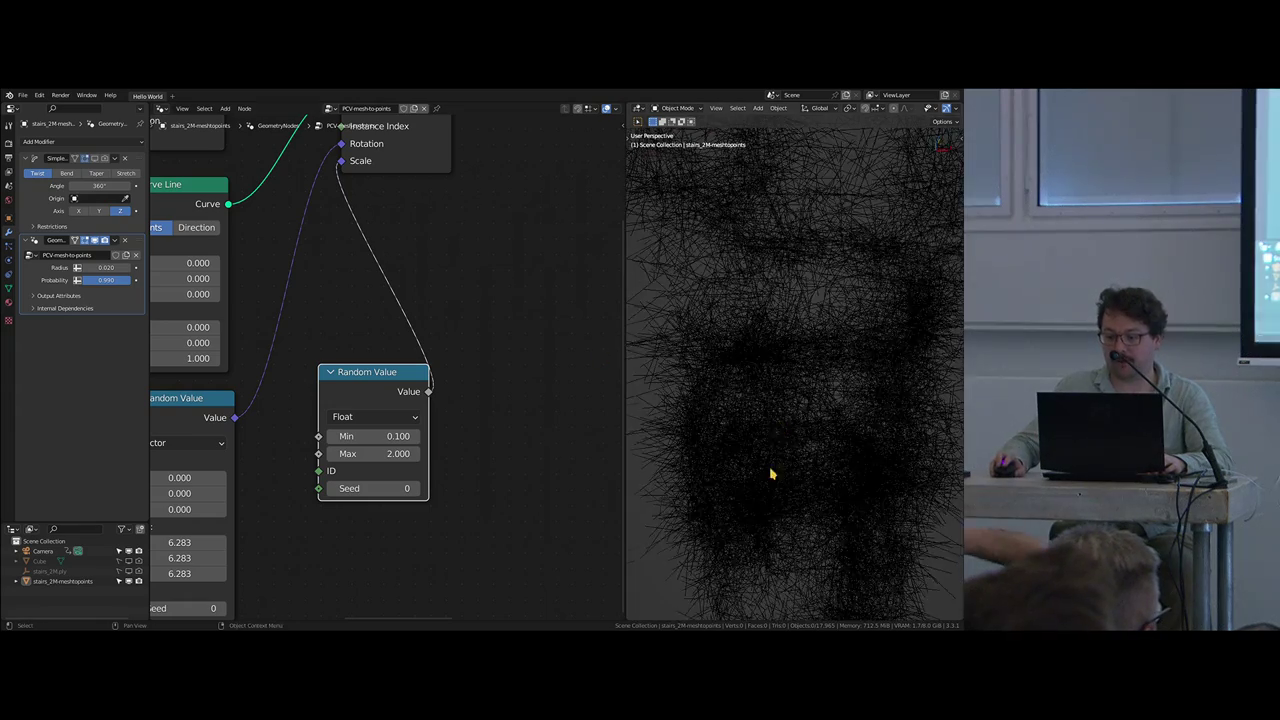
middle_click_drag(771, 474, 791, 300)
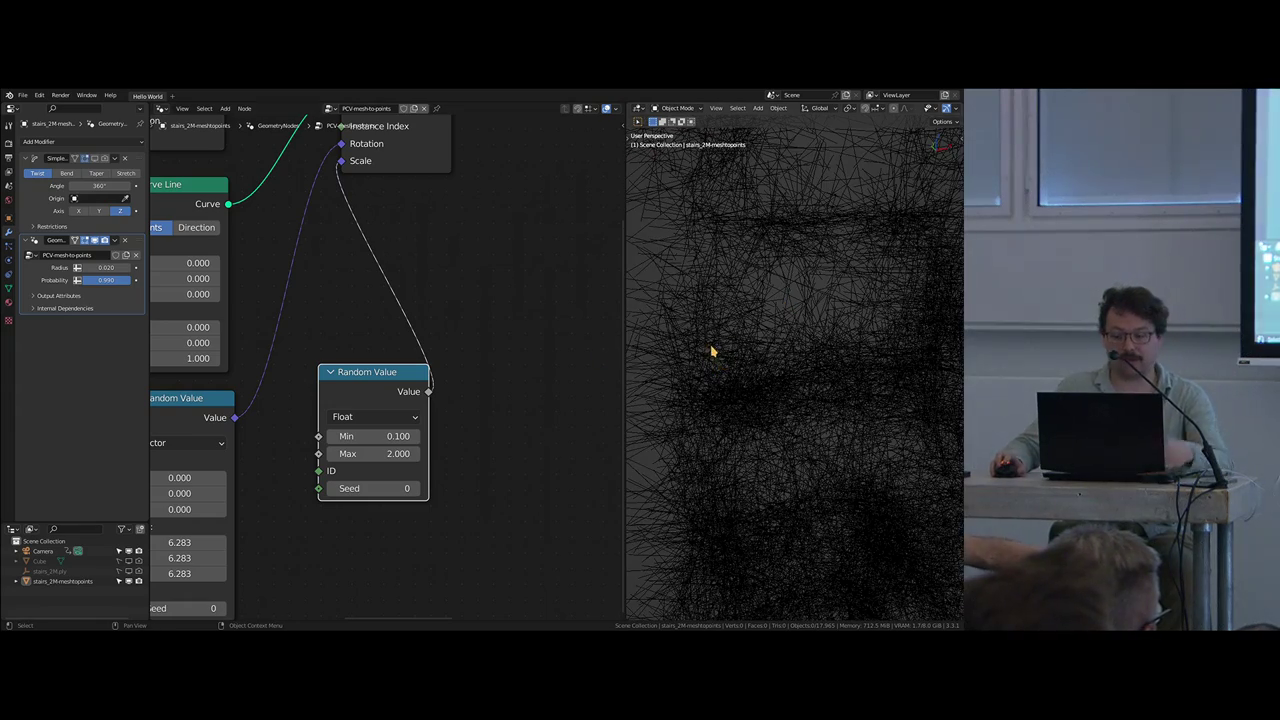
Step: Add a Spline Parameter node in the empty space beside the Instance on Points node
middle_click_drag(452, 400, 438, 442)
scroll(458, 372, "down", 3)
middle_click_drag(490, 312, 408, 394)
middle_click_drag(498, 362, 481, 358)
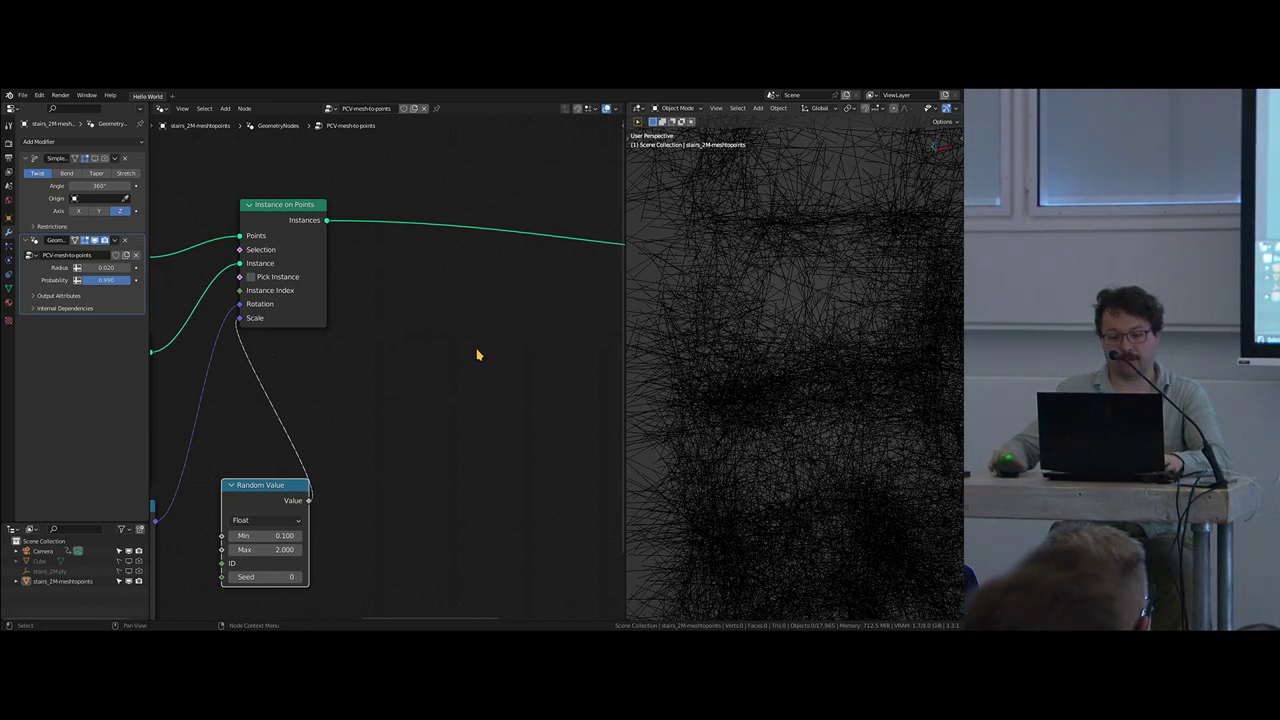
middle_click_drag(519, 281, 323, 379)
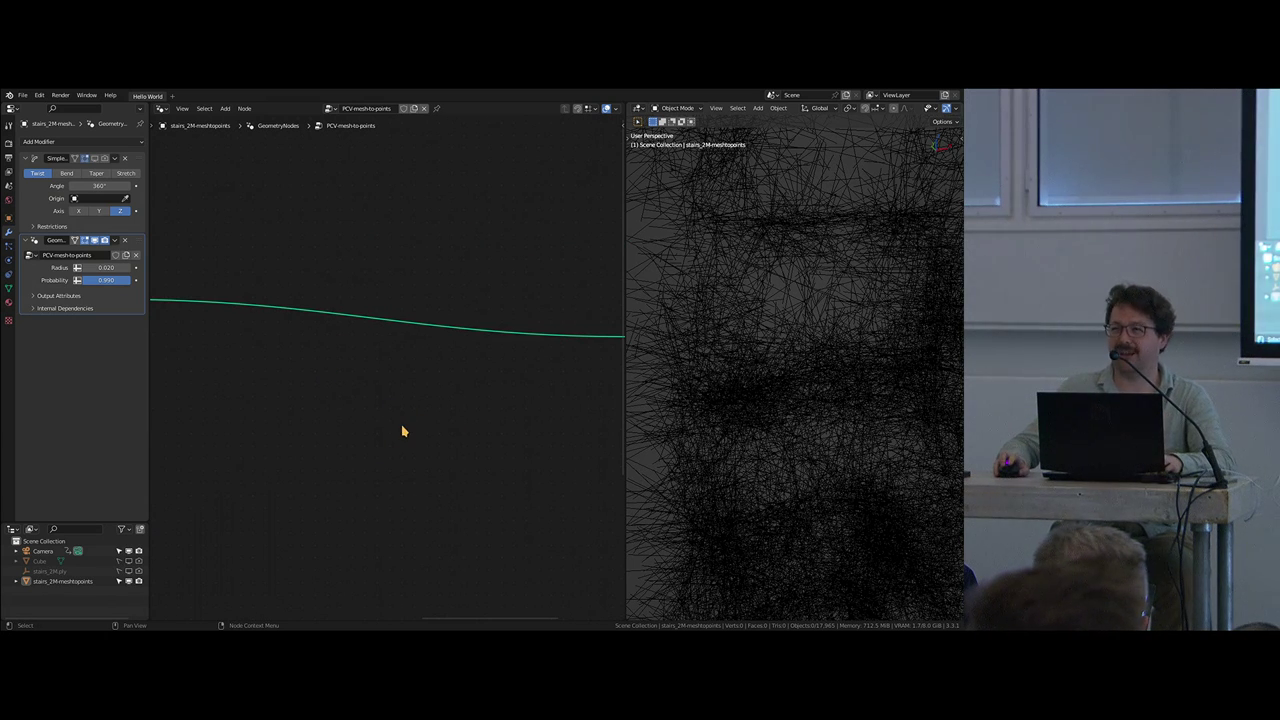
middle_click_drag(398, 423, 374, 423)
key("shift+a")
mouse_move(368, 338)
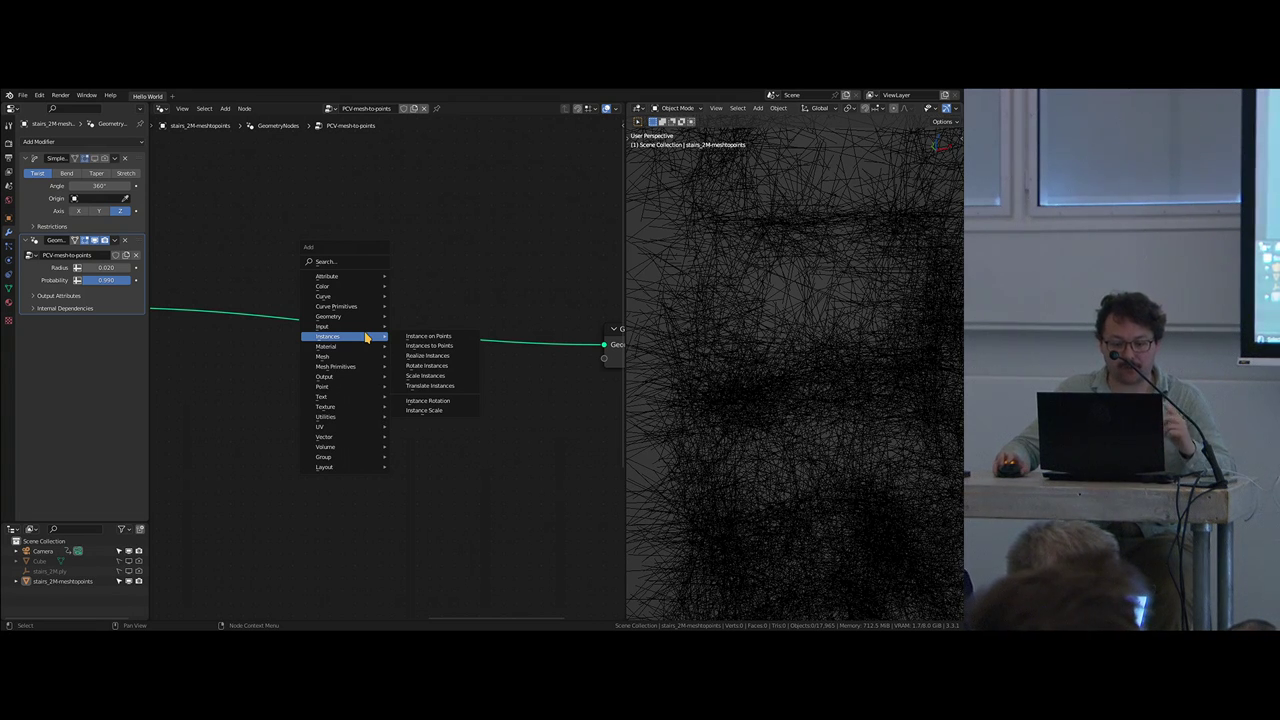
mouse_move(320, 299)
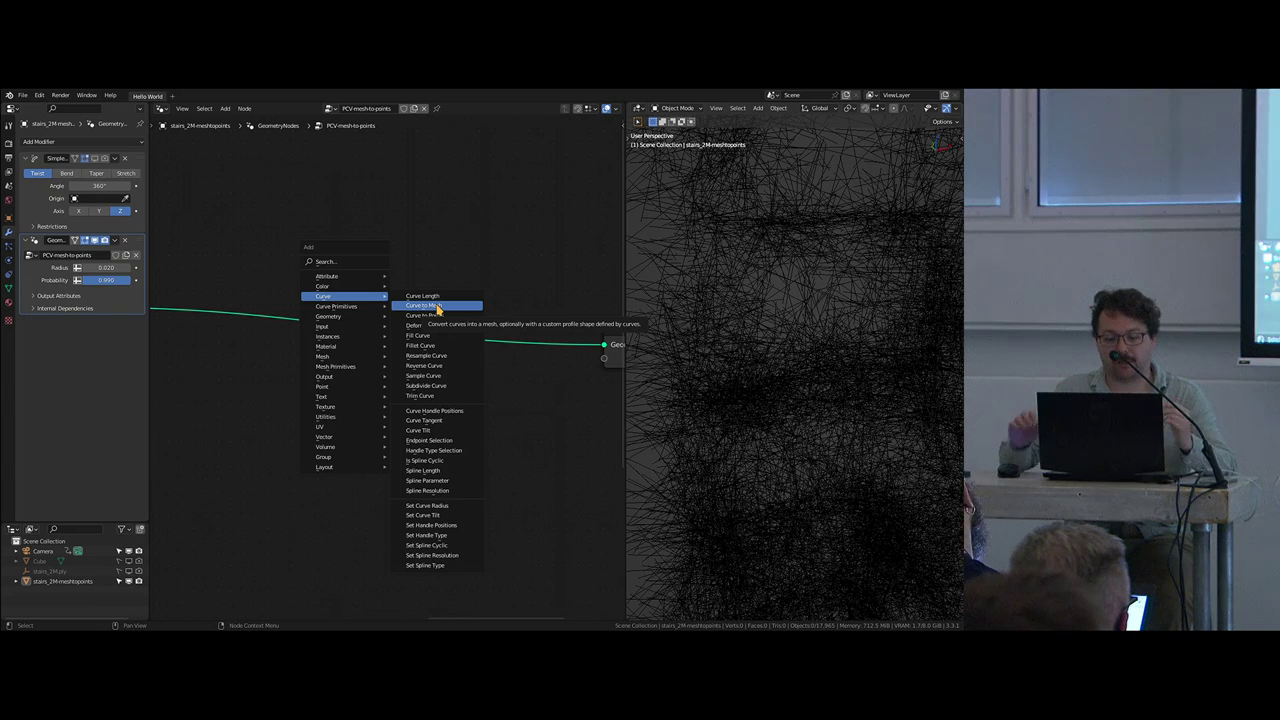
left_click(428, 480)
left_click(392, 439)
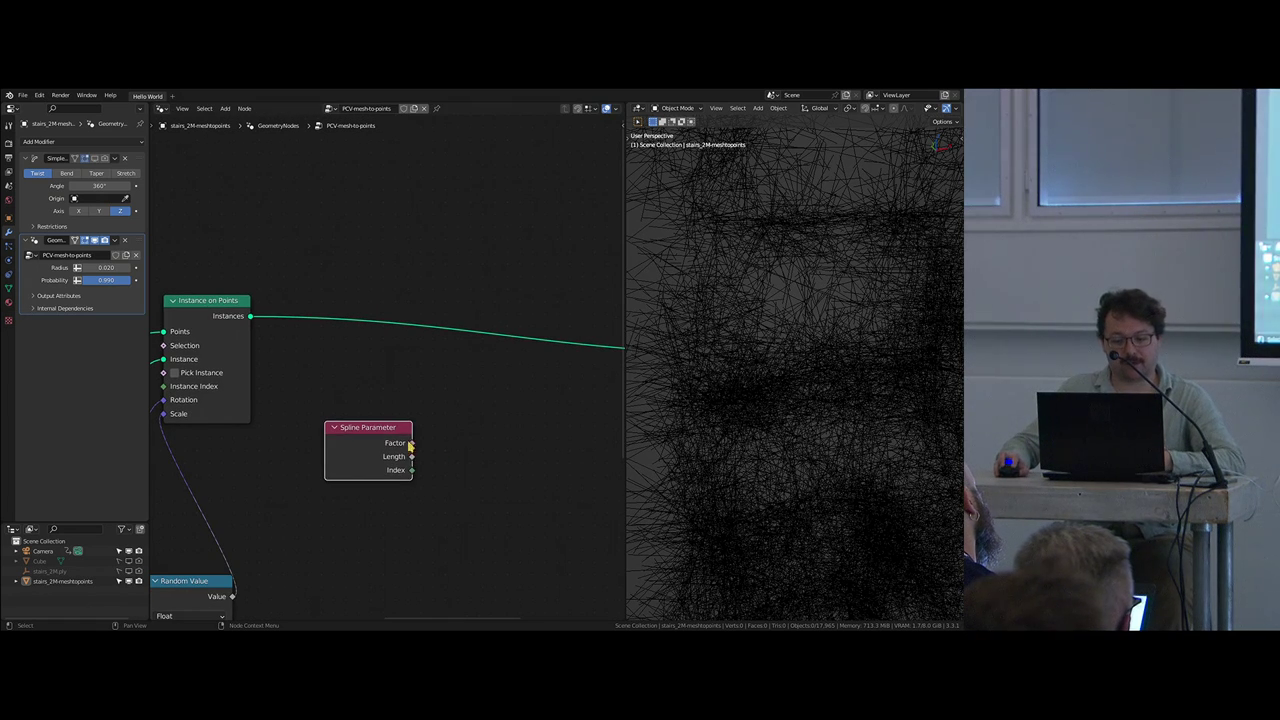
left_click_drag(411, 442, 427, 442)
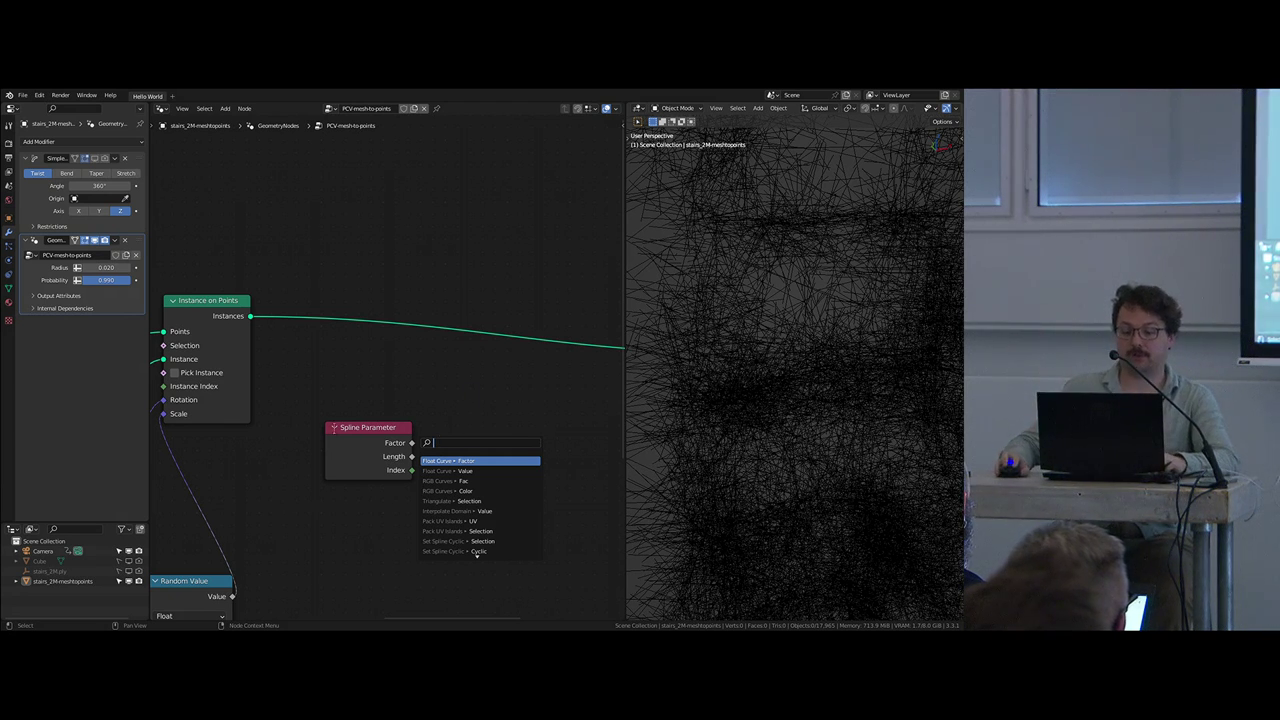
middle_click_drag(334, 428, 557, 411)
scroll(460, 370, "down", 6)
middle_click_drag(330, 372, 220, 366)
scroll(428, 342, "up", 3)
middle_click_drag(431, 343, 383, 372)
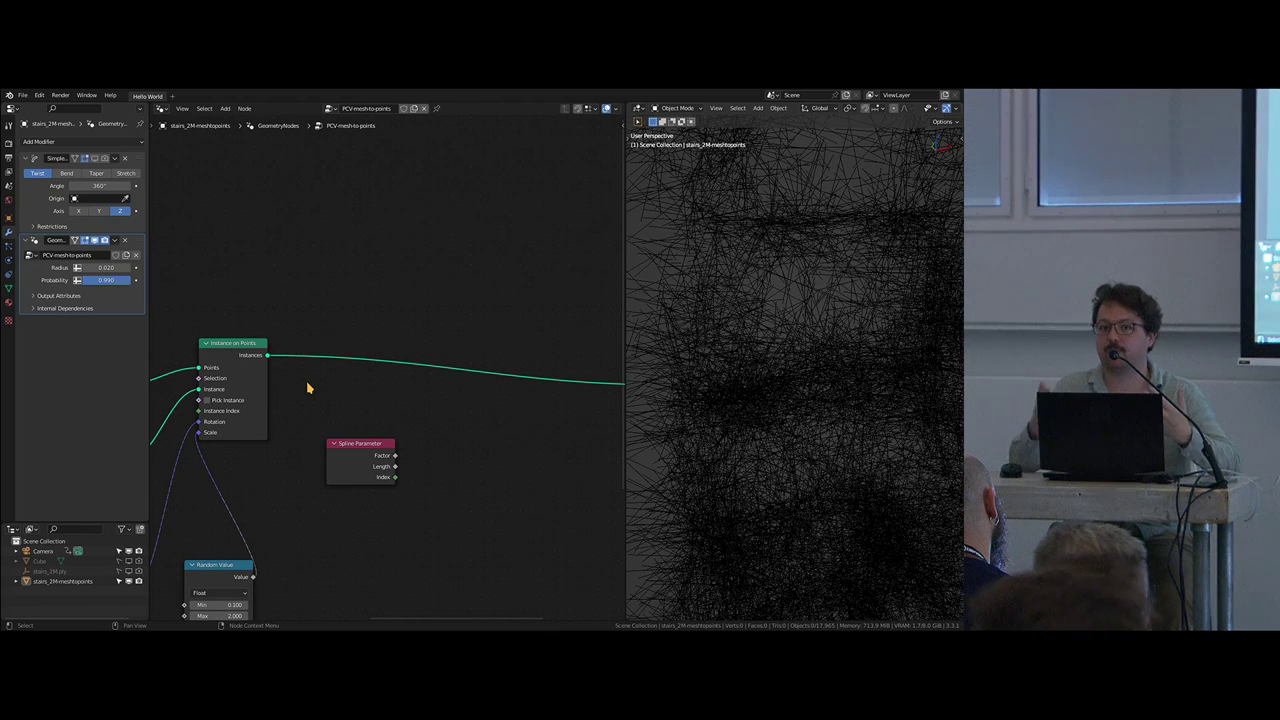
Step: Insert a Realize Instances node after Instance on Points and place the Spline Parameter node beneath it
key("shift+a")
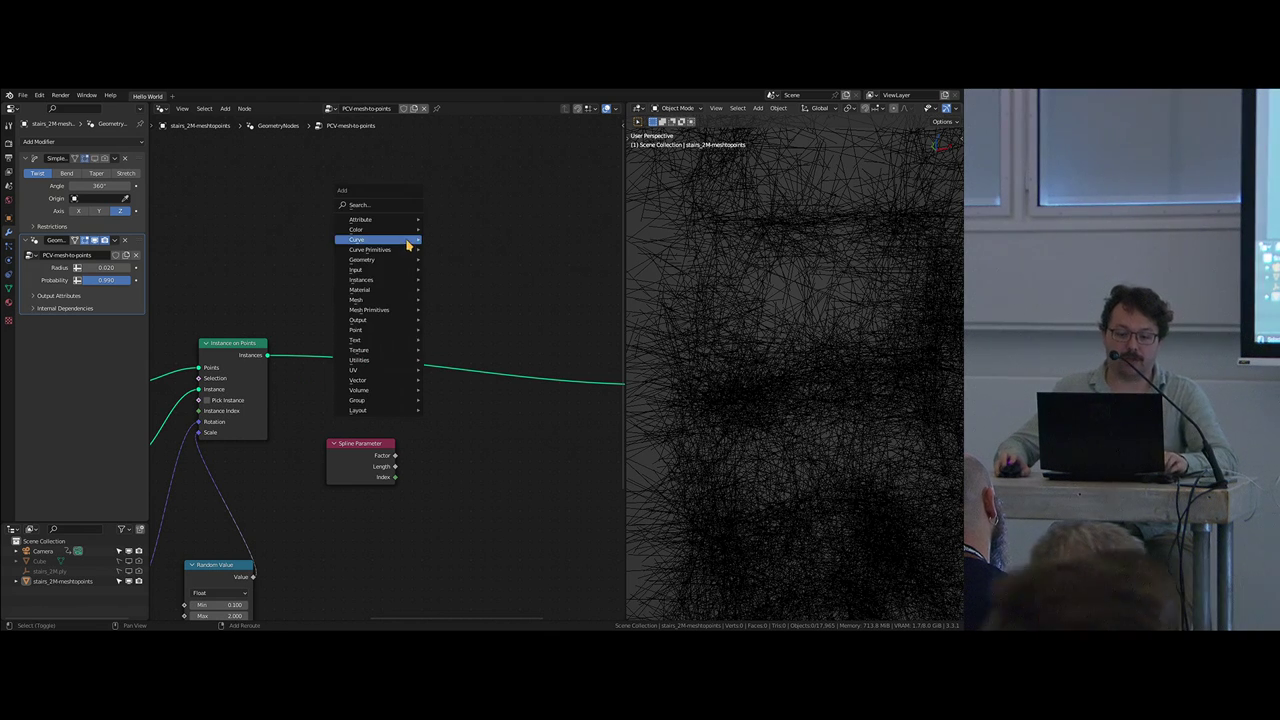
mouse_move(428, 282)
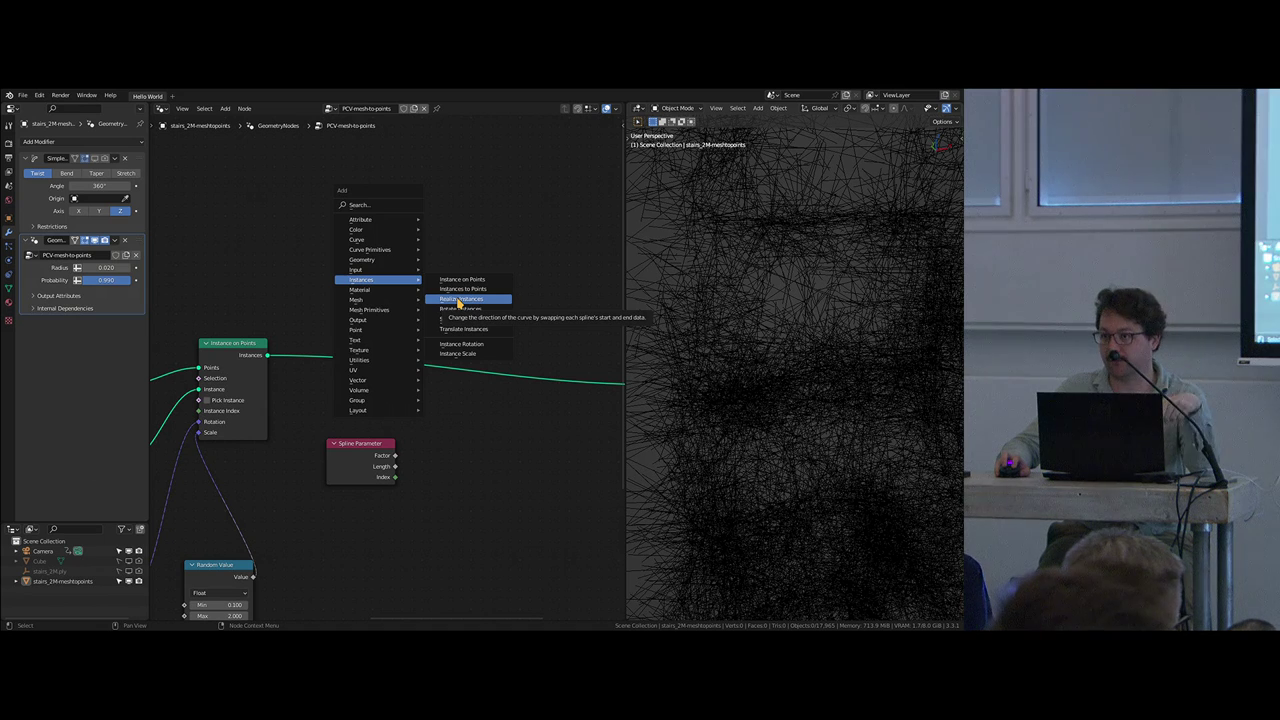
left_click(459, 300)
left_click(340, 350)
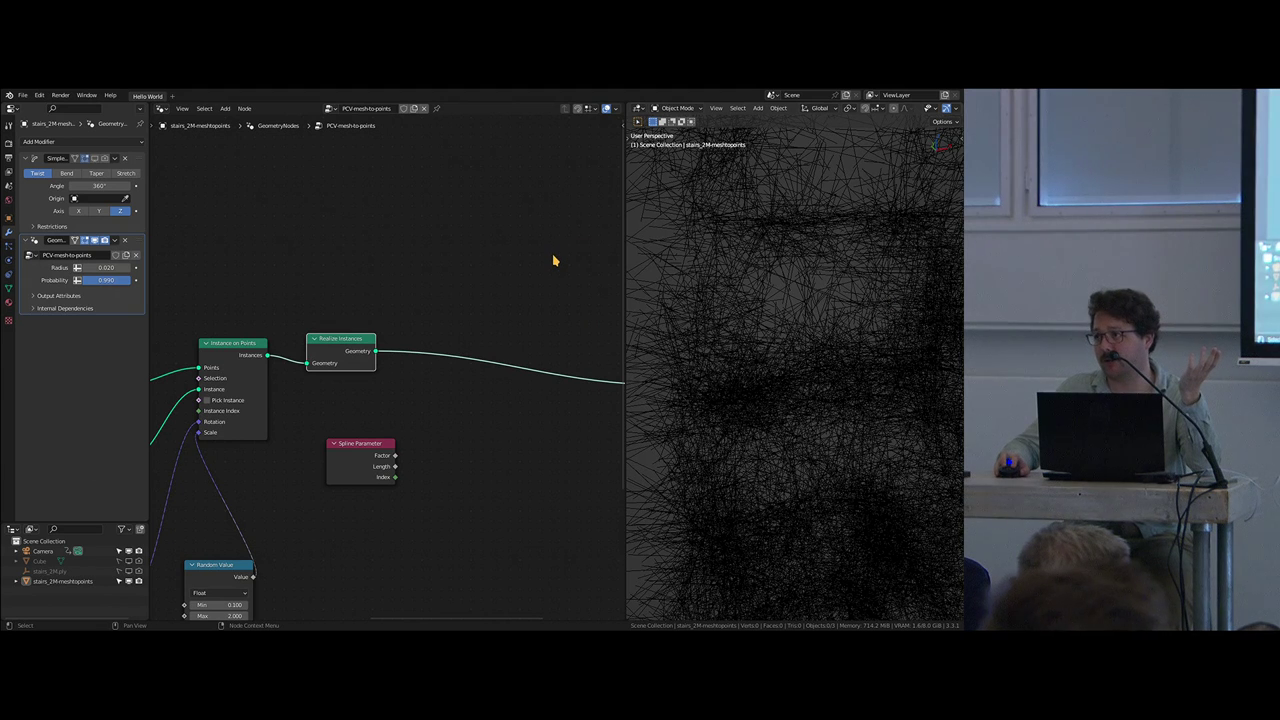
middle_click_drag(497, 337, 463, 335)
left_click_drag(341, 458, 316, 415)
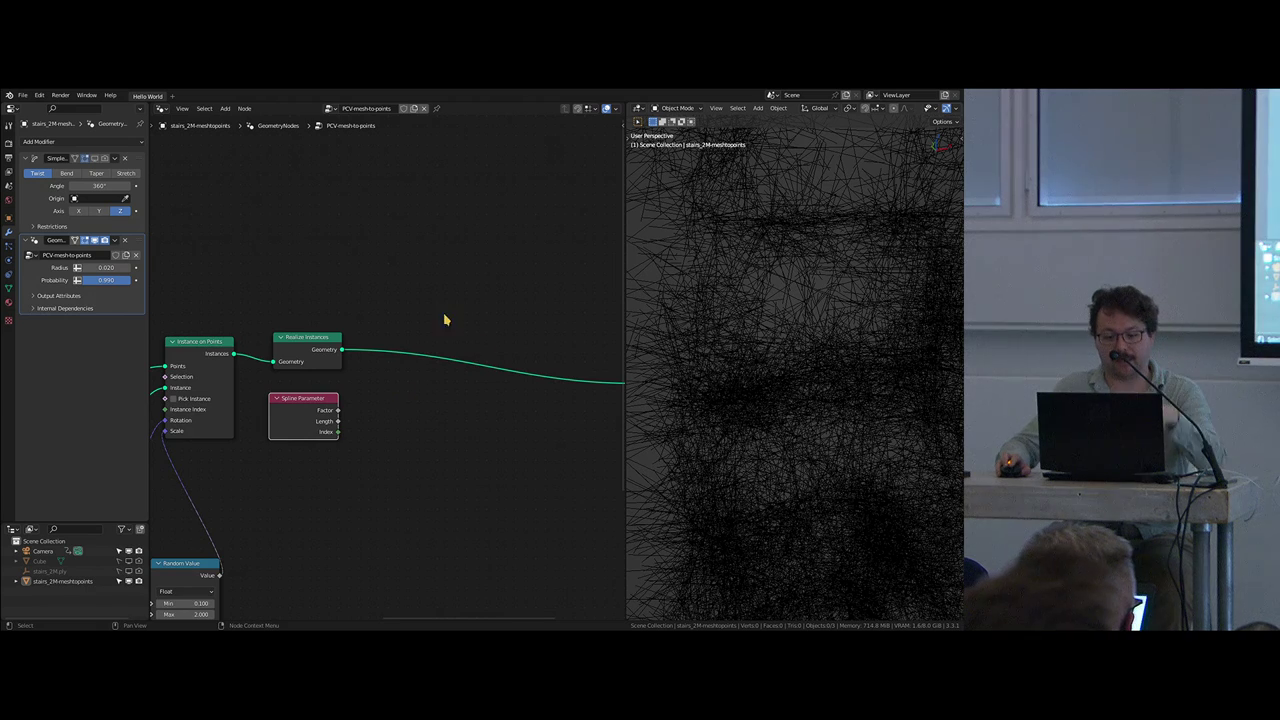
Step: Select the stairs_2M-meshtopoints object in the 3D viewport
middle_click_drag(443, 320, 379, 358)
mouse_move(803, 329)
middle_mouse_down()
mouse_move(833, 373)
mouse_move(791, 337)
mouse_move(803, 349)
middle_mouse_up()
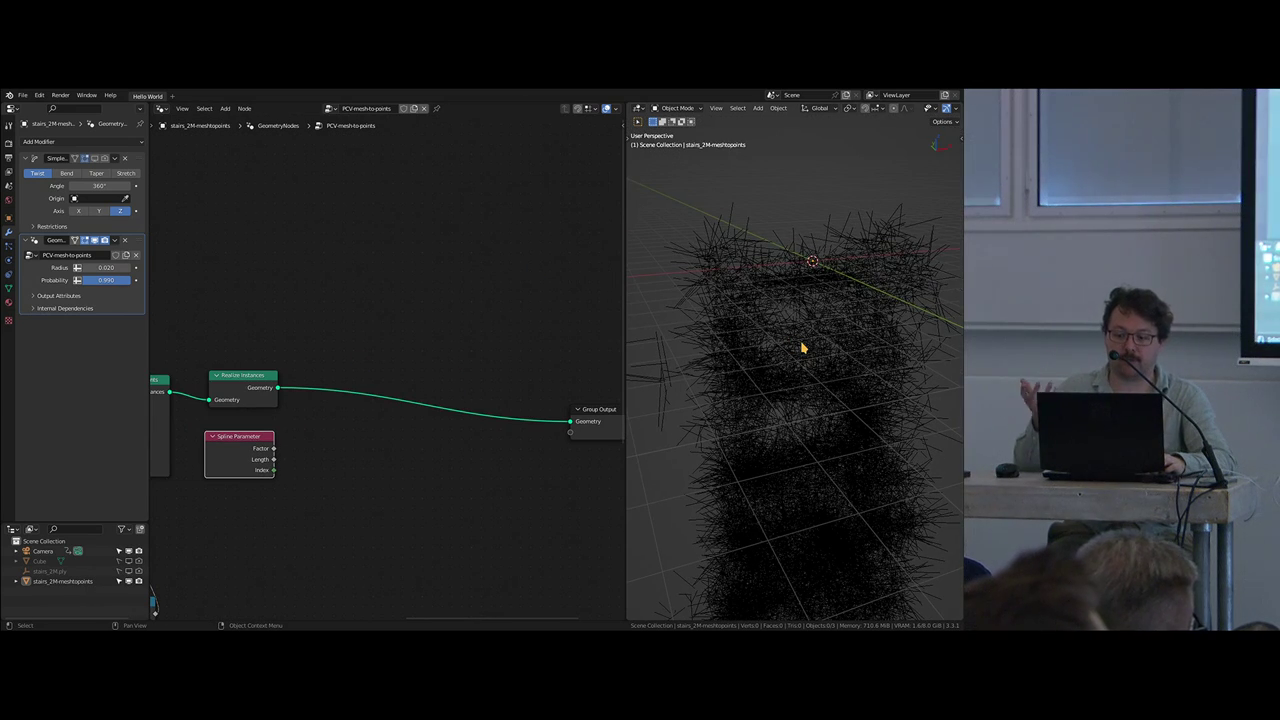
left_click(812, 352)
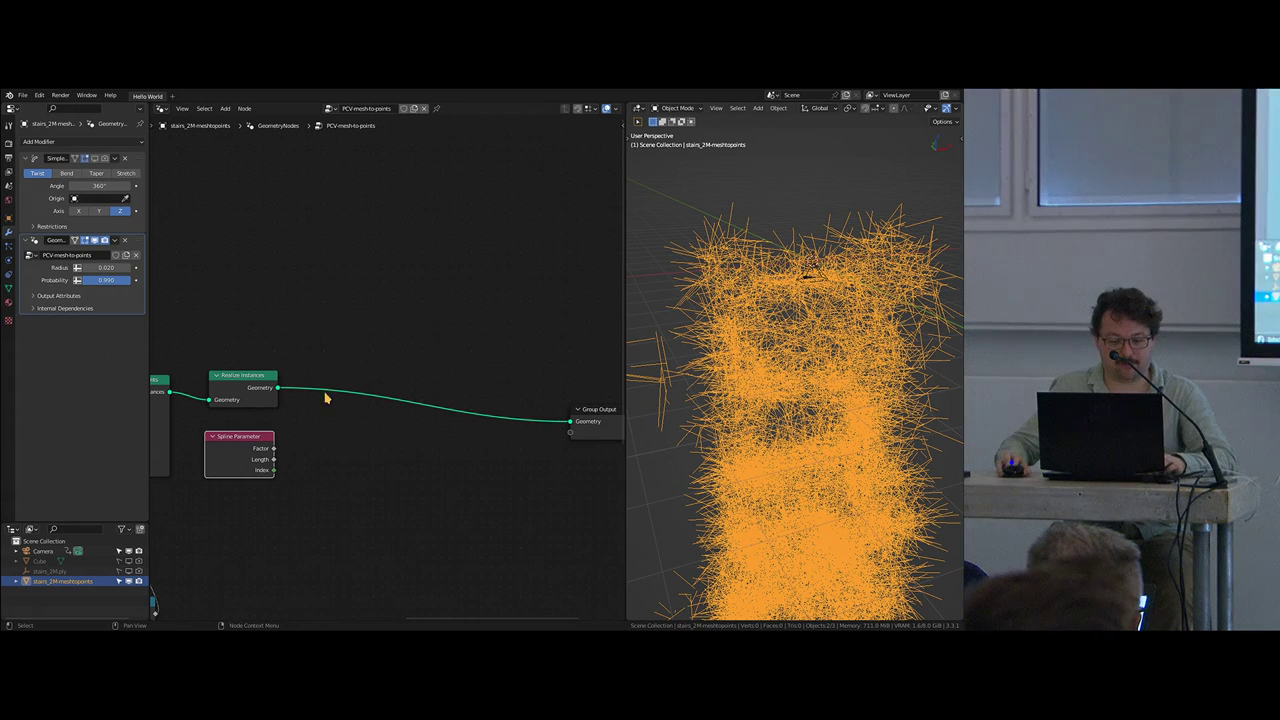
Step: Add a Geometry Proximity node beside the Spline Parameter node and set its target type to Points
scroll(331, 434, "up", 3)
key("shift+a")
mouse_move(359, 391)
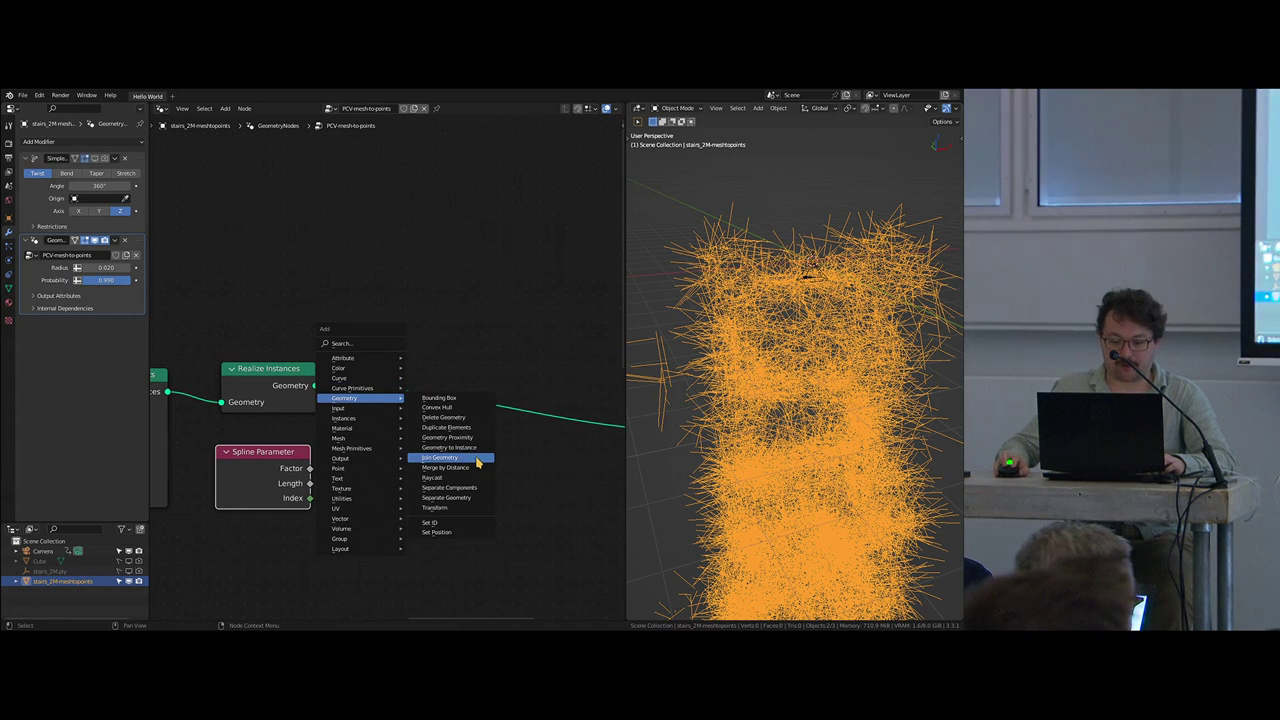
left_click(447, 437)
scroll(400, 480, "down", 2)
left_click(408, 461)
mouse_move(437, 452)
left_mouse_down()
mouse_move(360, 471)
mouse_move(418, 456)
left_mouse_up()
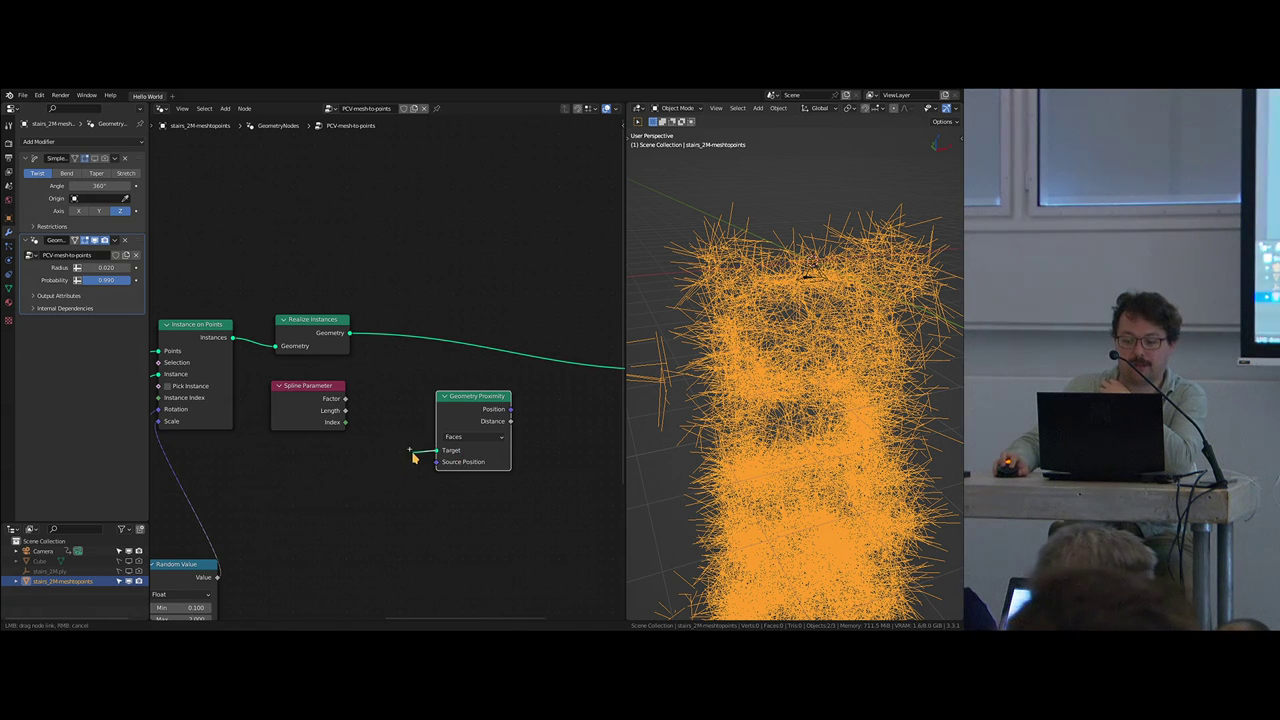
left_click(476, 437)
left_click(490, 462)
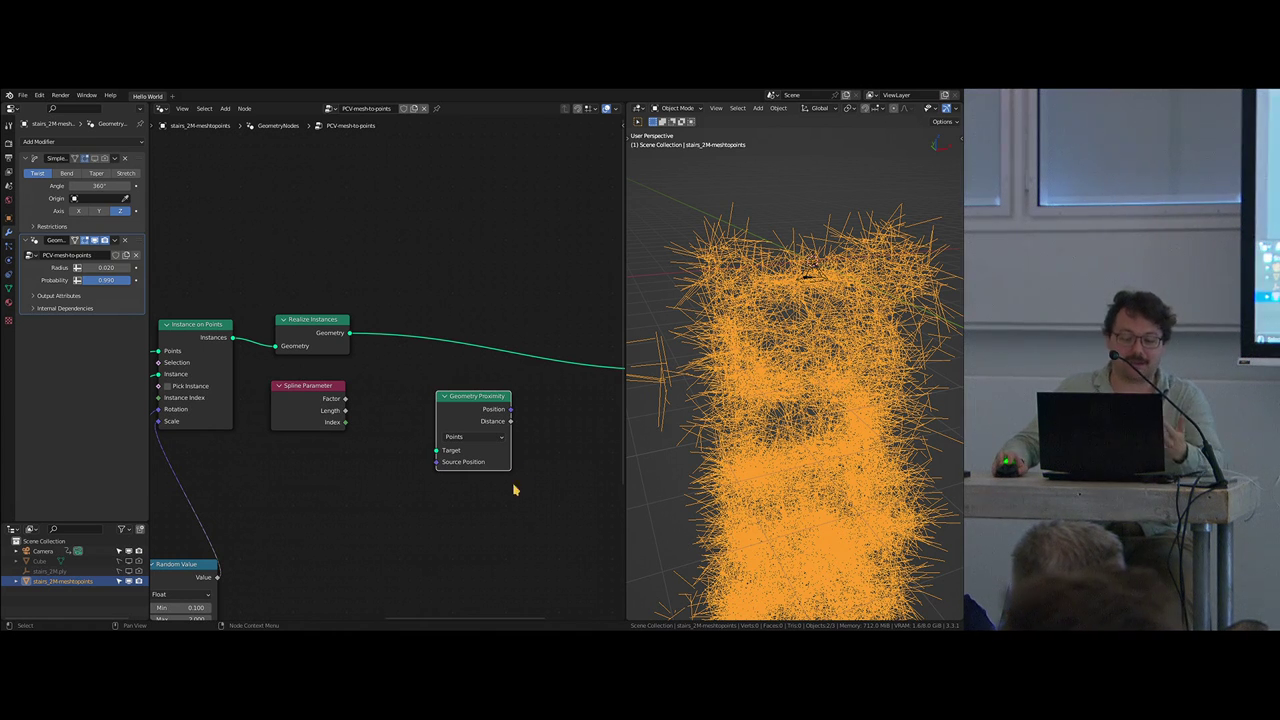
Step: Connect the Realize Instances geometry output to the Target input of Geometry Proximity
scroll(448, 355, "down", 2)
scroll(448, 355, "down", 2)
middle_click_drag(356, 408, 420, 374)
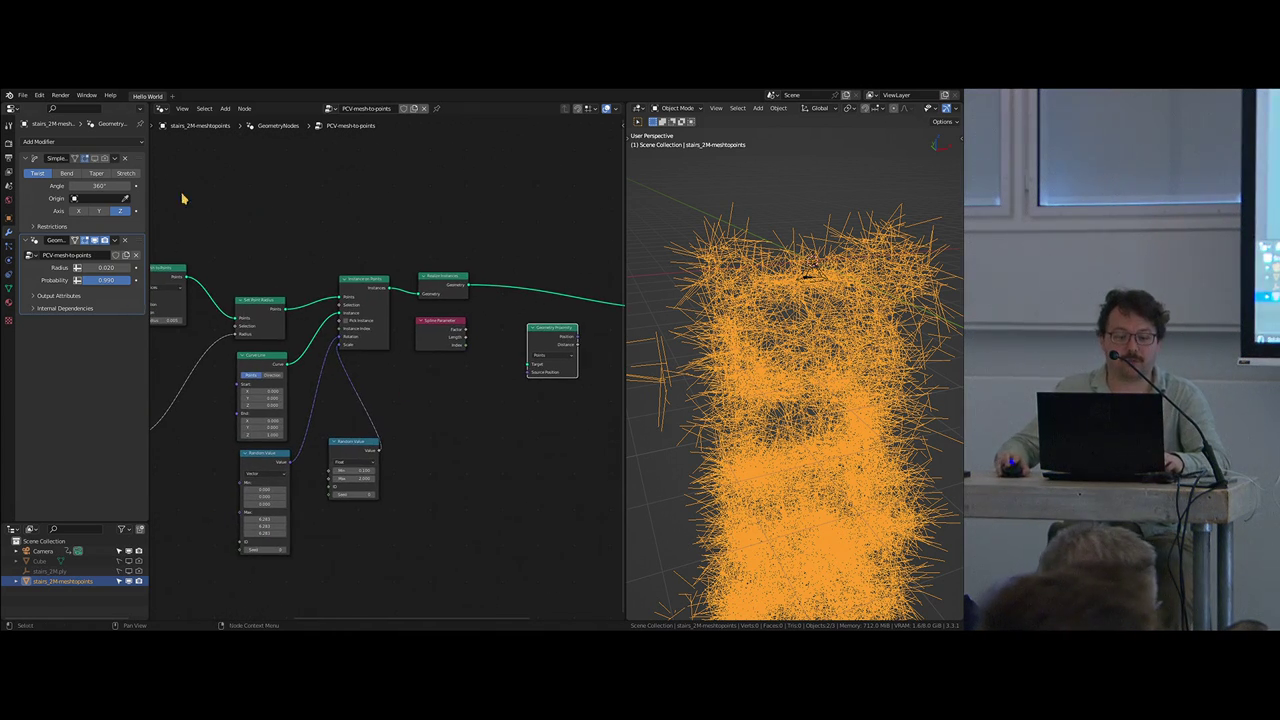
middle_click_drag(408, 322, 375, 338)
scroll(376, 339, "up", 1)
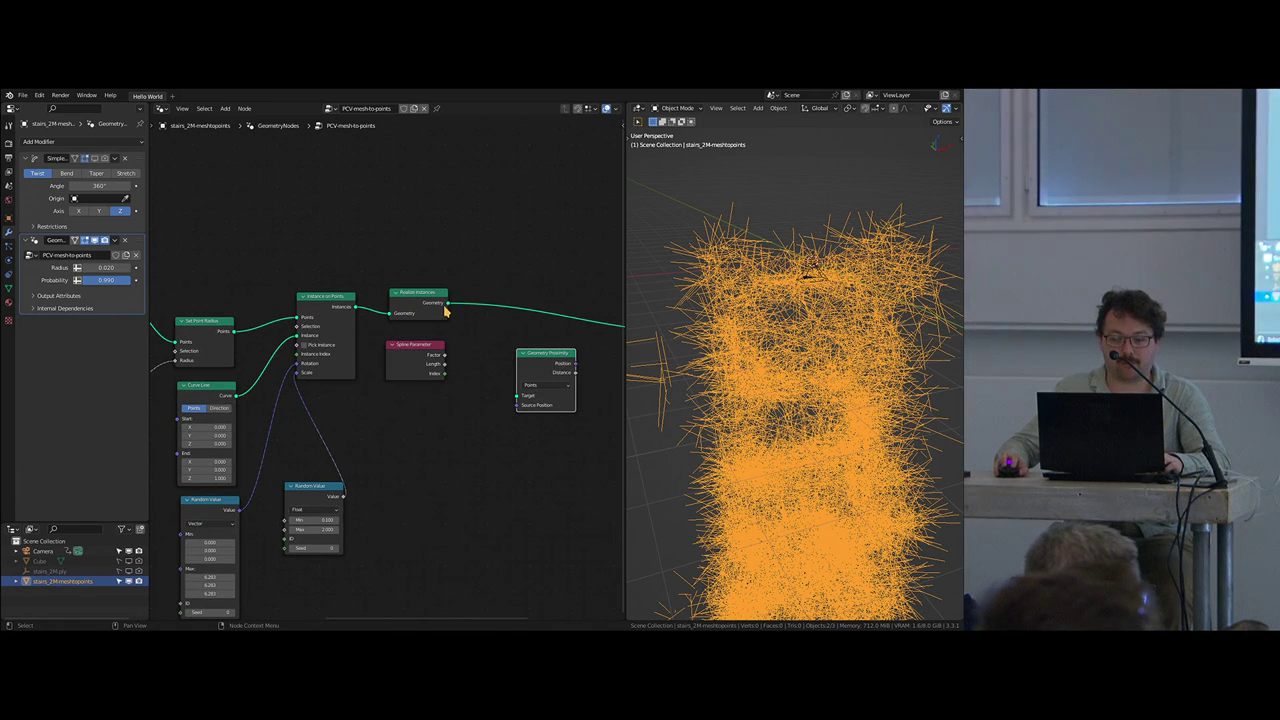
middle_click_drag(446, 312, 410, 318)
left_click_drag(410, 318, 479, 408)
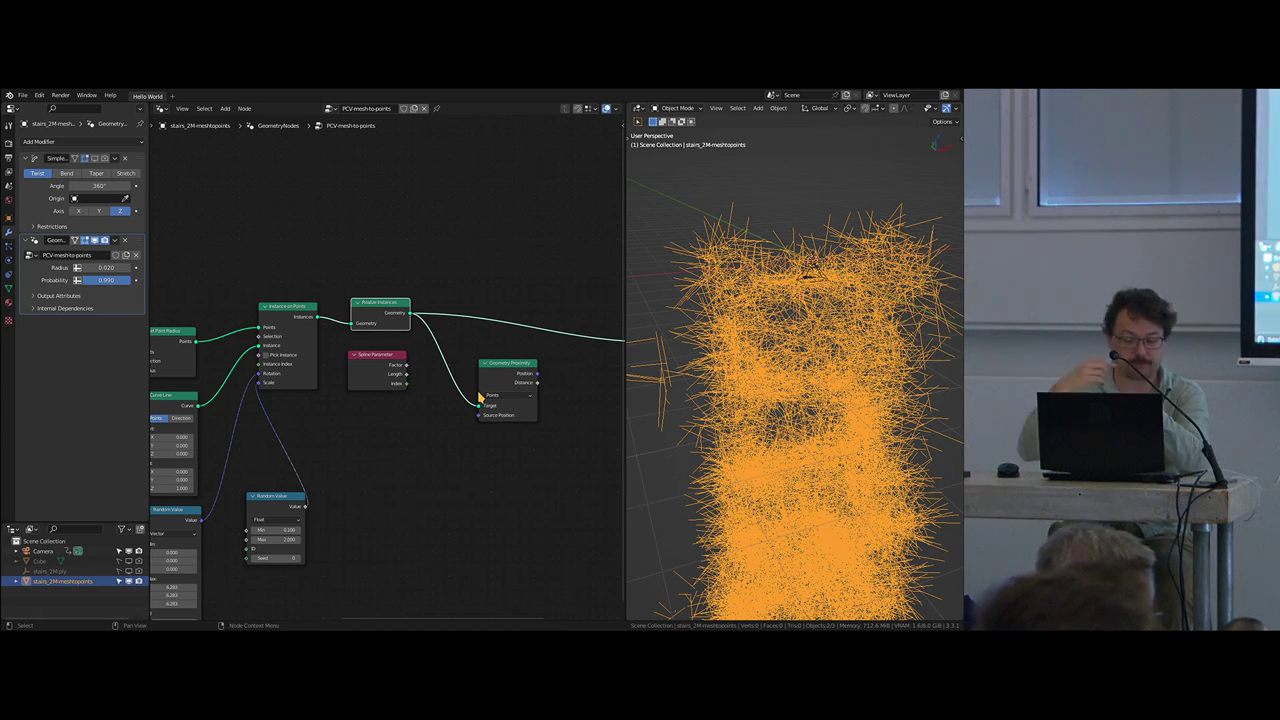
Step: Insert a Set Position node on the link between Realize Instances and Group Output
scroll(479, 398, "right", 5)
key("shift+a")
mouse_move(478, 395)
left_click(541, 531)
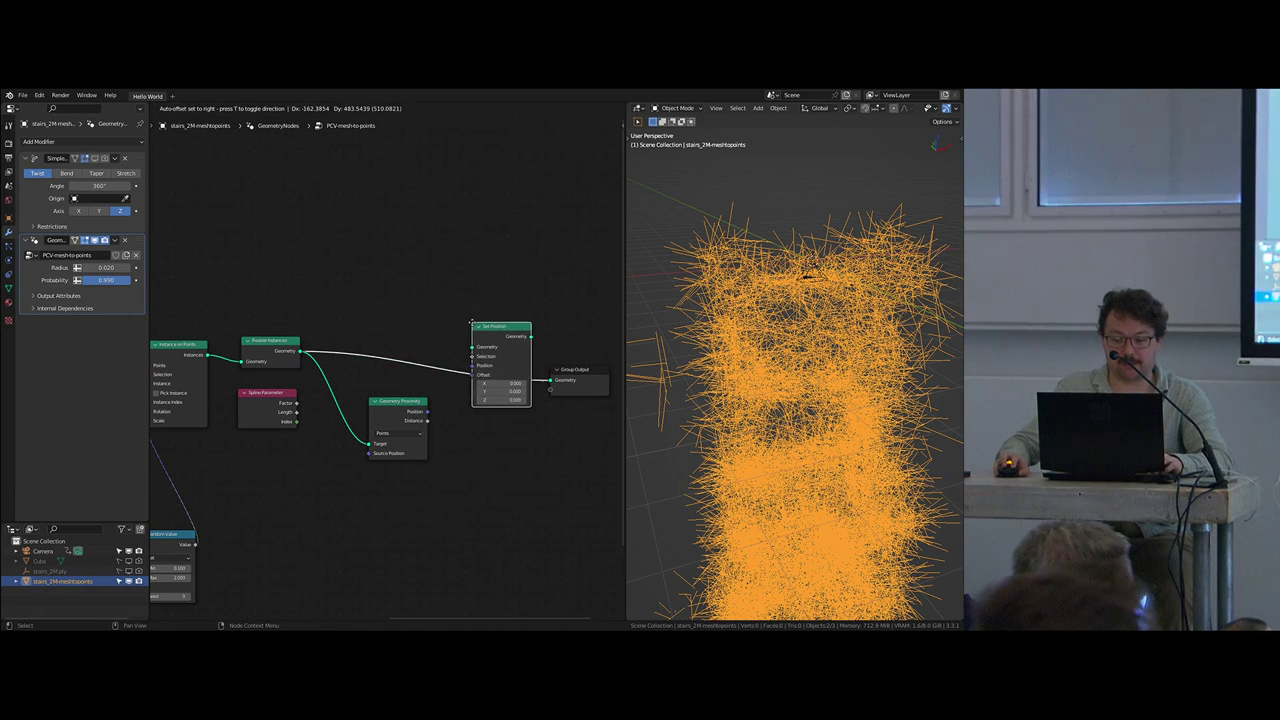
left_click(459, 324)
Step: Rearrange the Spline Parameter and Geometry Proximity nodes and connect the proximity Position output to Set Position's Position input
left_click_drag(272, 402, 291, 474)
left_click(395, 413)
left_click_drag(395, 413, 349, 393)
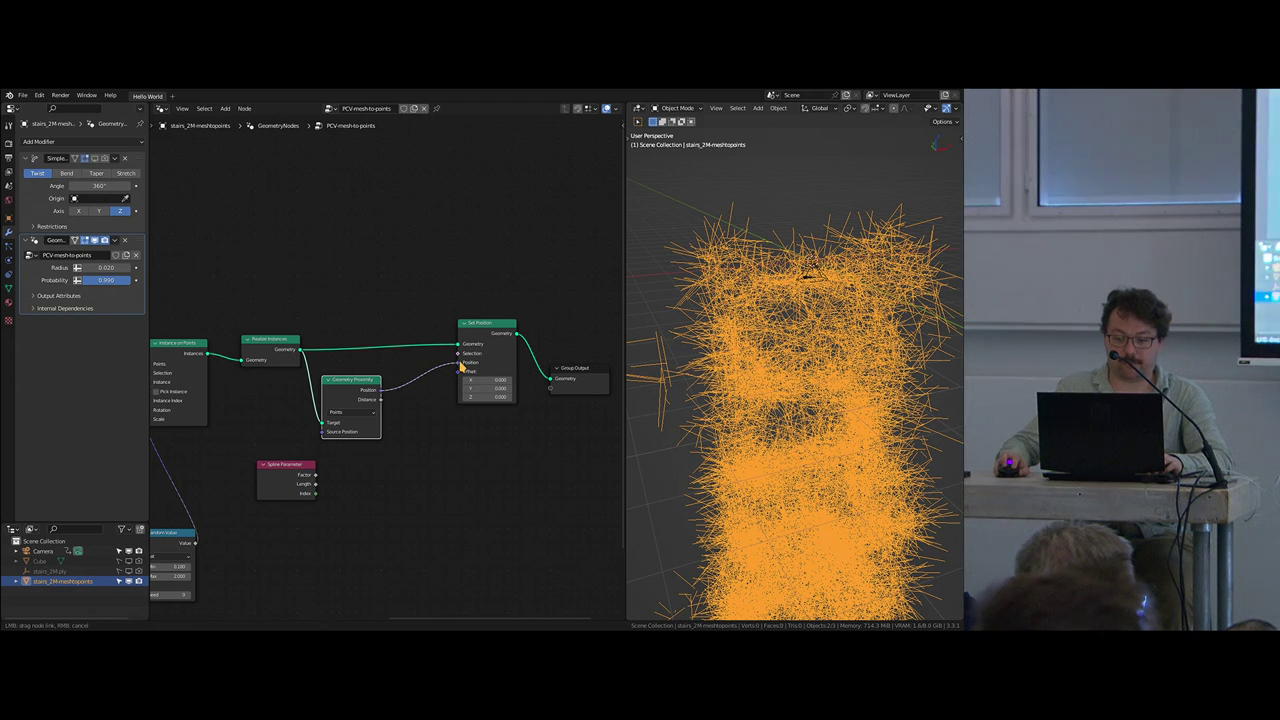
left_click_drag(460, 366, 458, 363)
left_click_drag(354, 391, 367, 390)
scroll(766, 382, "down", 2)
scroll(780, 376, "up", 2)
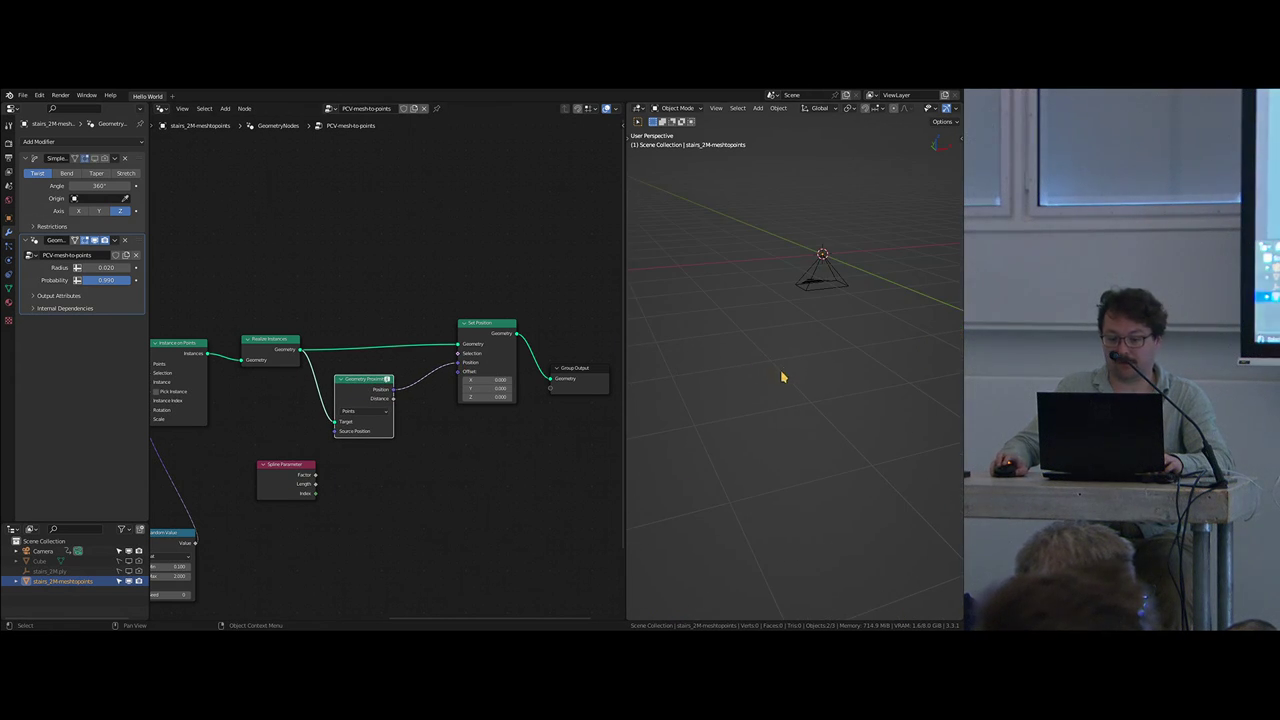
Step: Insert a Curve to Mesh node on the link between Realize Instances and Geometry Proximity
key("shift+a")
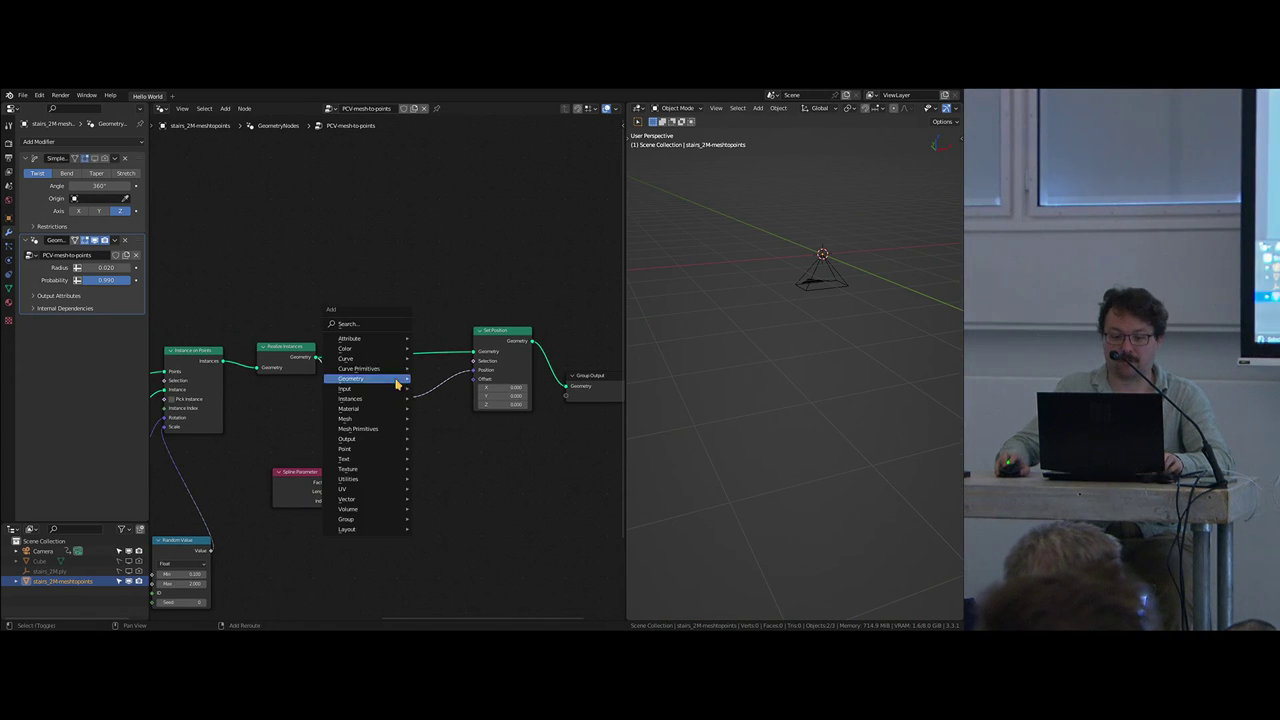
mouse_move(359, 359)
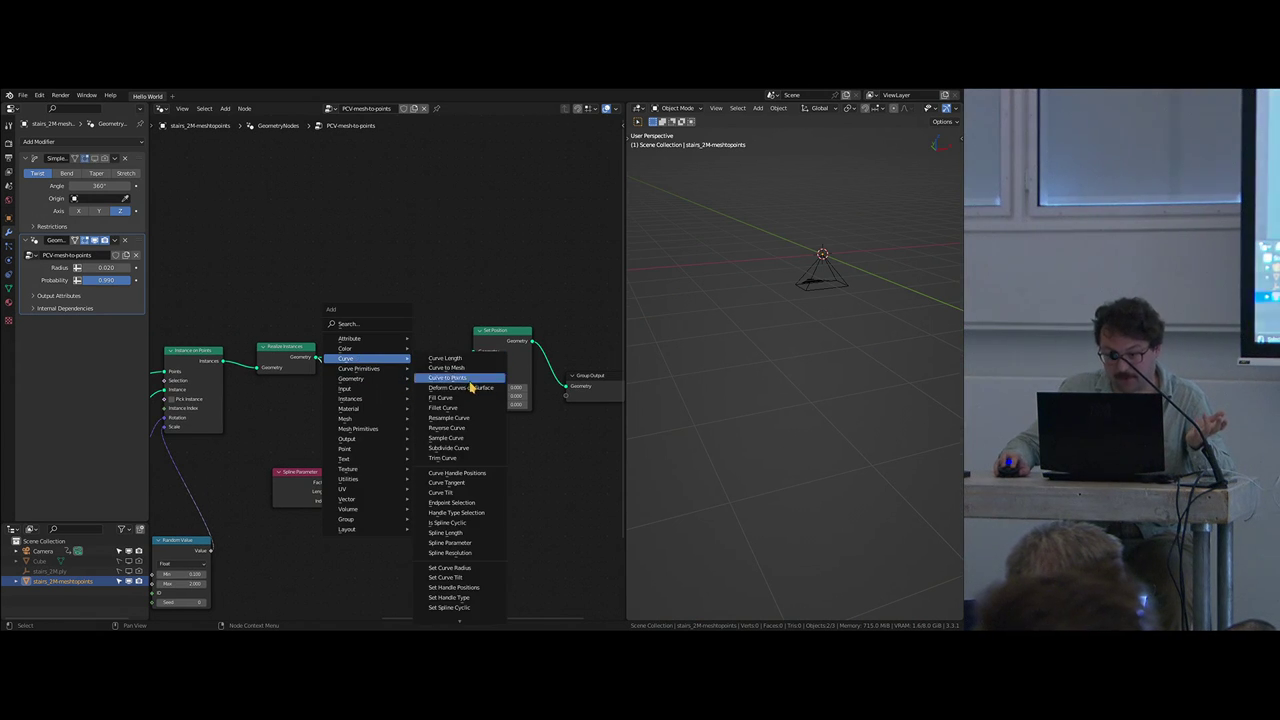
left_click(462, 368)
left_click(378, 396)
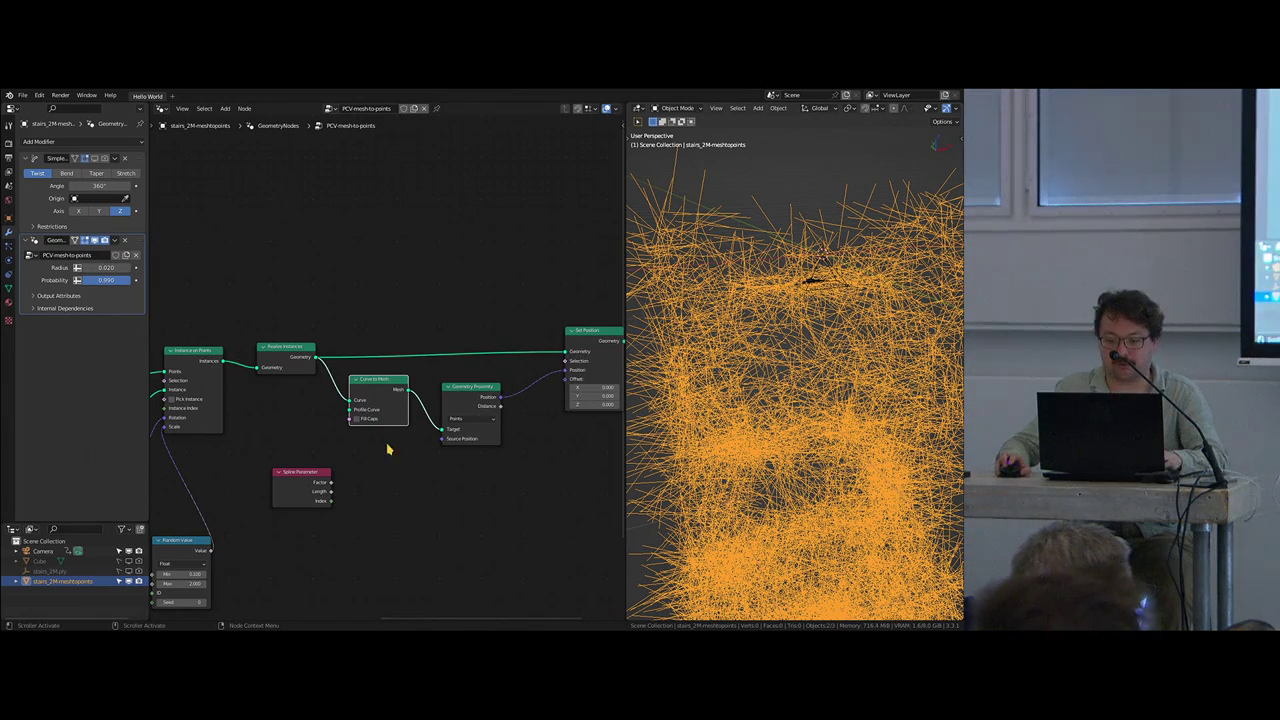
Step: Mute and unmute the Set Position node to compare the lines with and without it
middle_click_drag(582, 414, 522, 450)
scroll(776, 391, "down", 2)
middle_click_drag(780, 391, 776, 398)
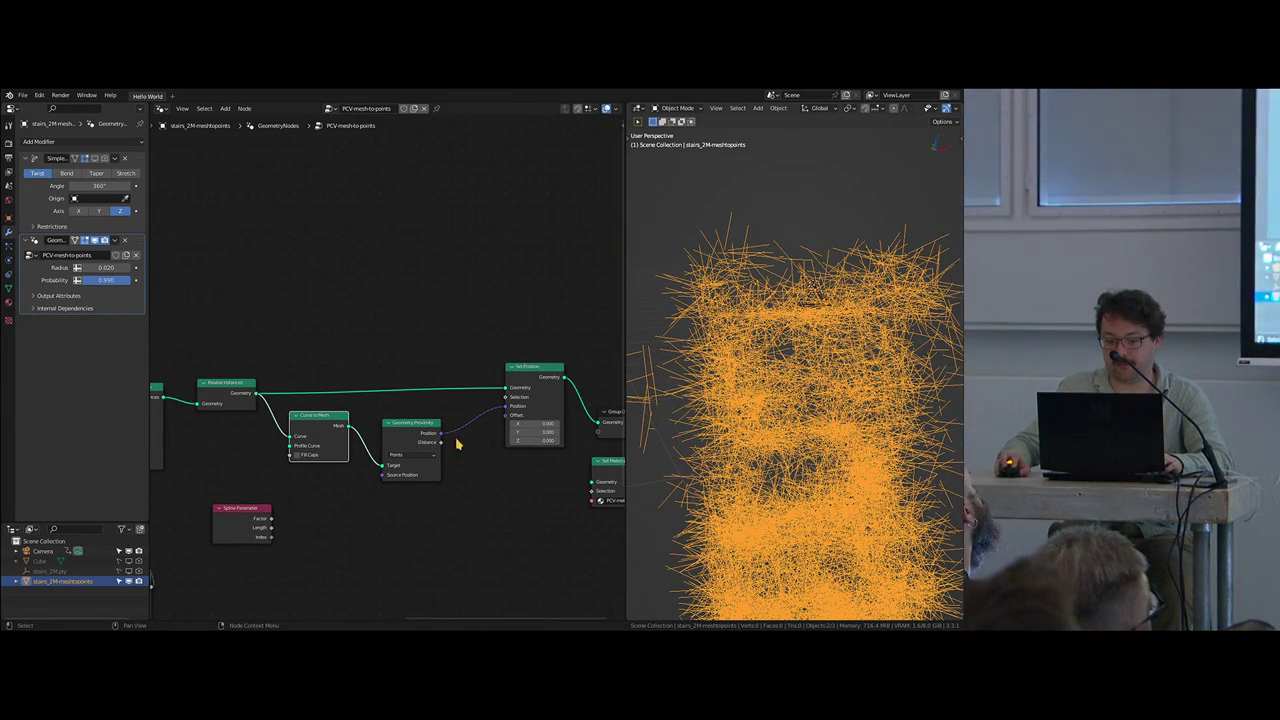
left_click(519, 377)
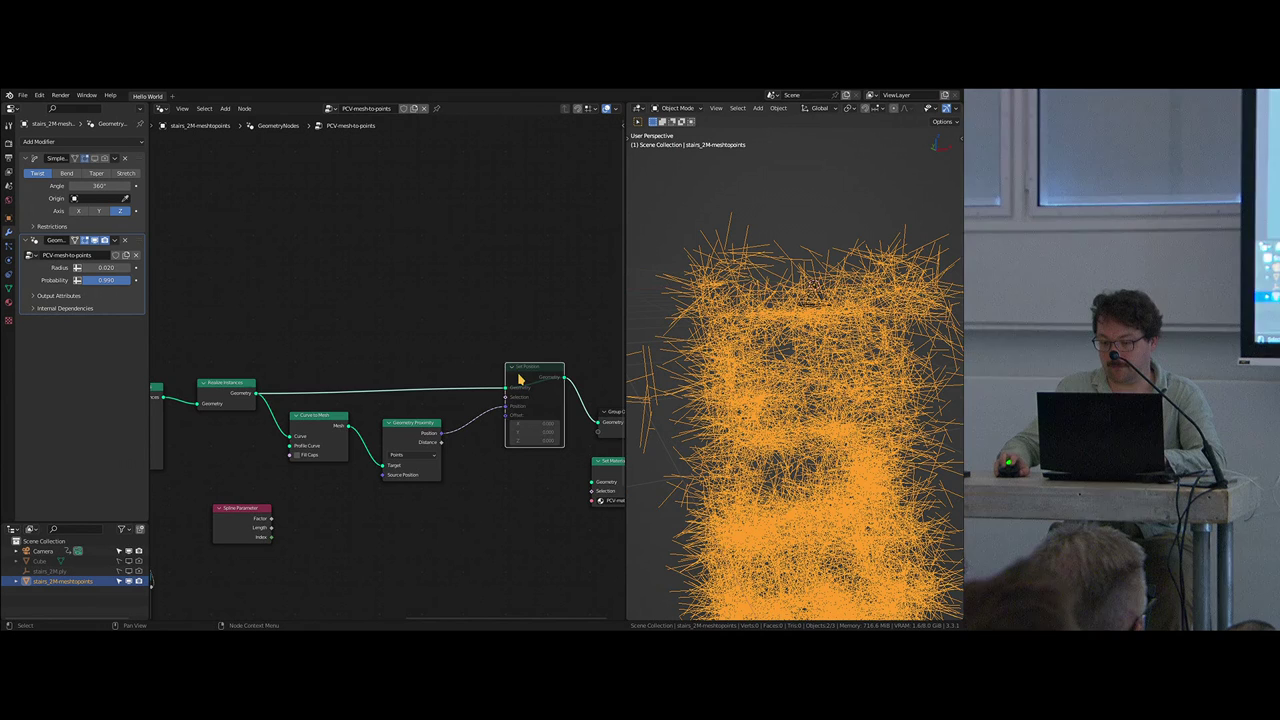
middle_click_drag(511, 423, 507, 411)
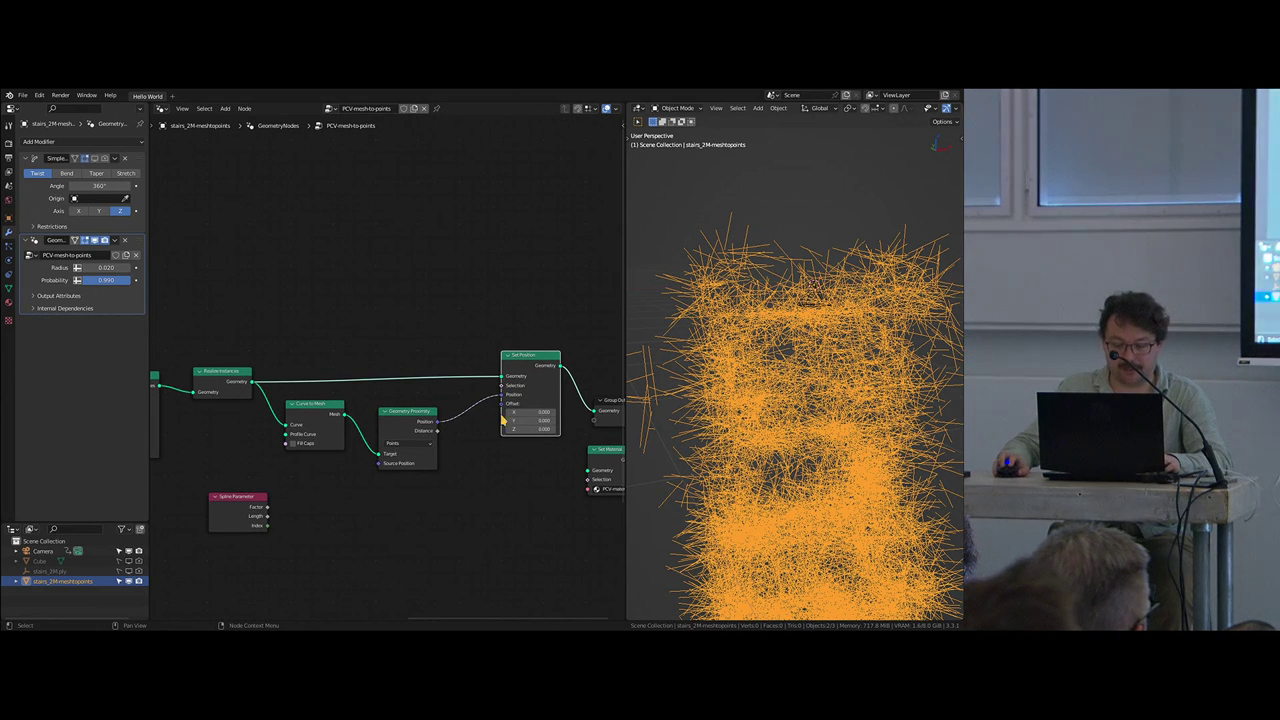
Step: Reposition the Curve to Mesh node and place the Spline Parameter node directly beneath it
left_click_drag(289, 400, 281, 406)
left_click_drag(247, 503, 313, 492)
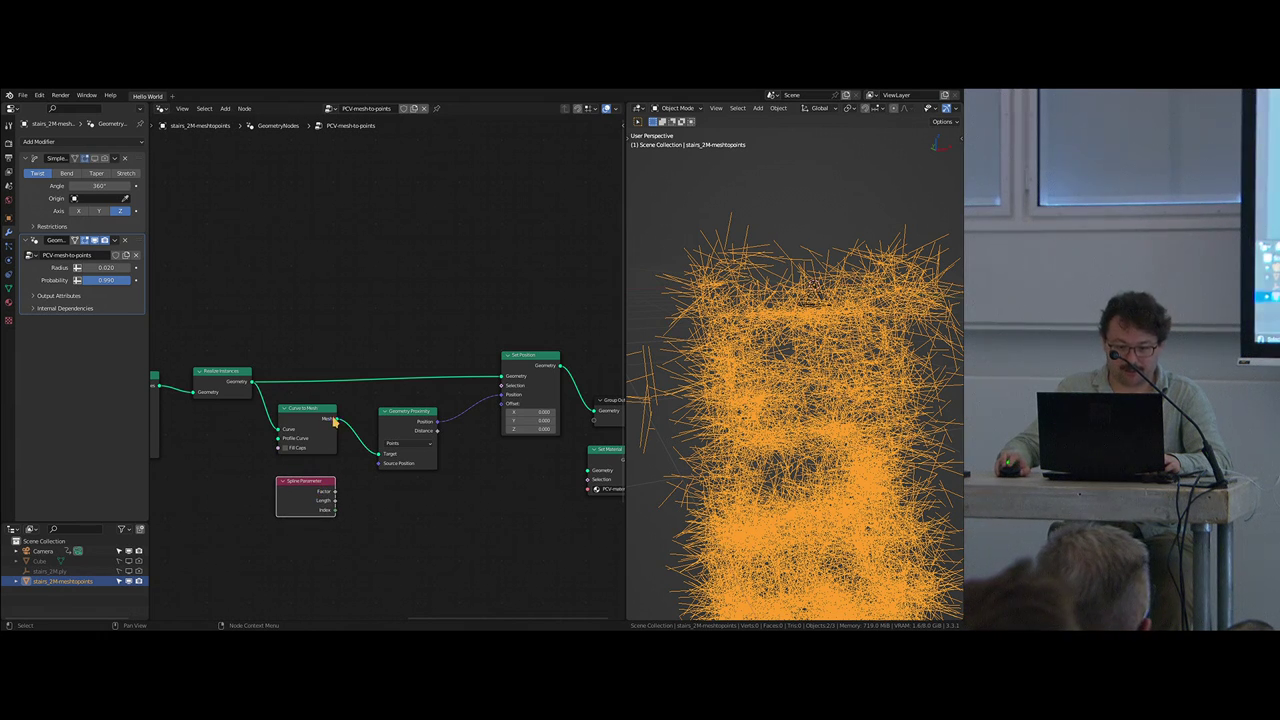
scroll(322, 440, "up", 3)
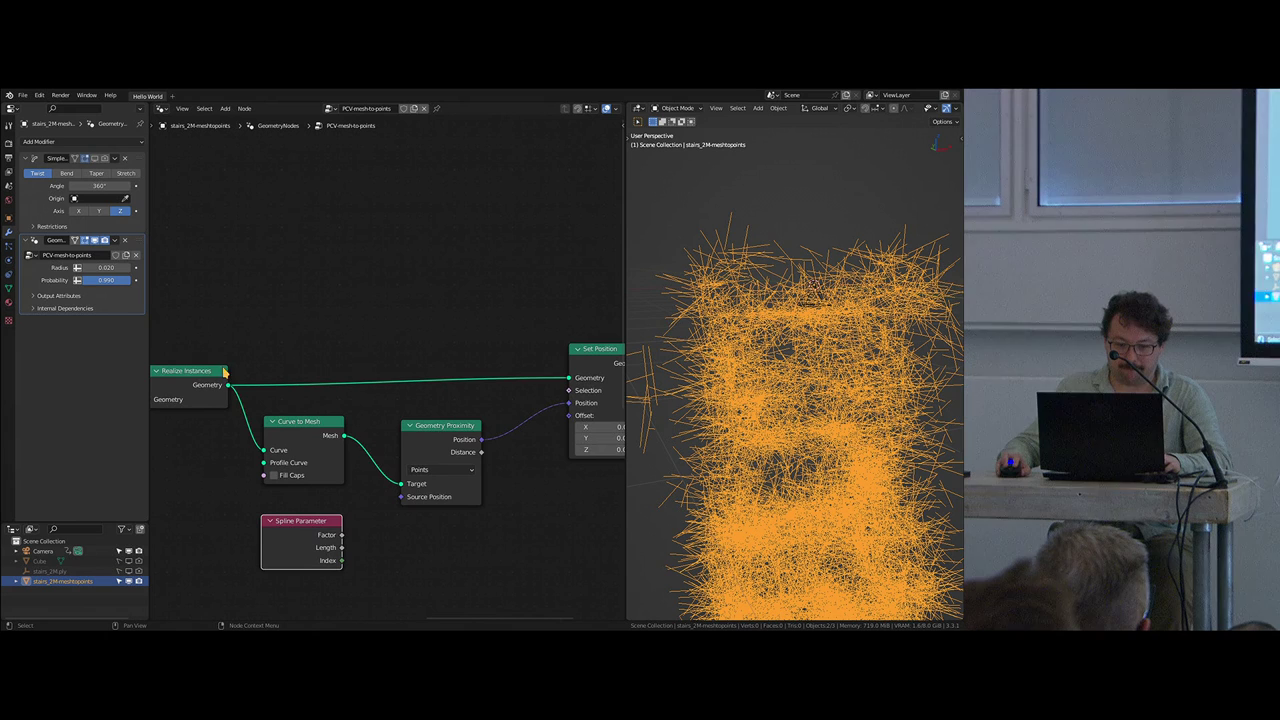
middle_click_drag(519, 405, 430, 456)
right_click(340, 366)
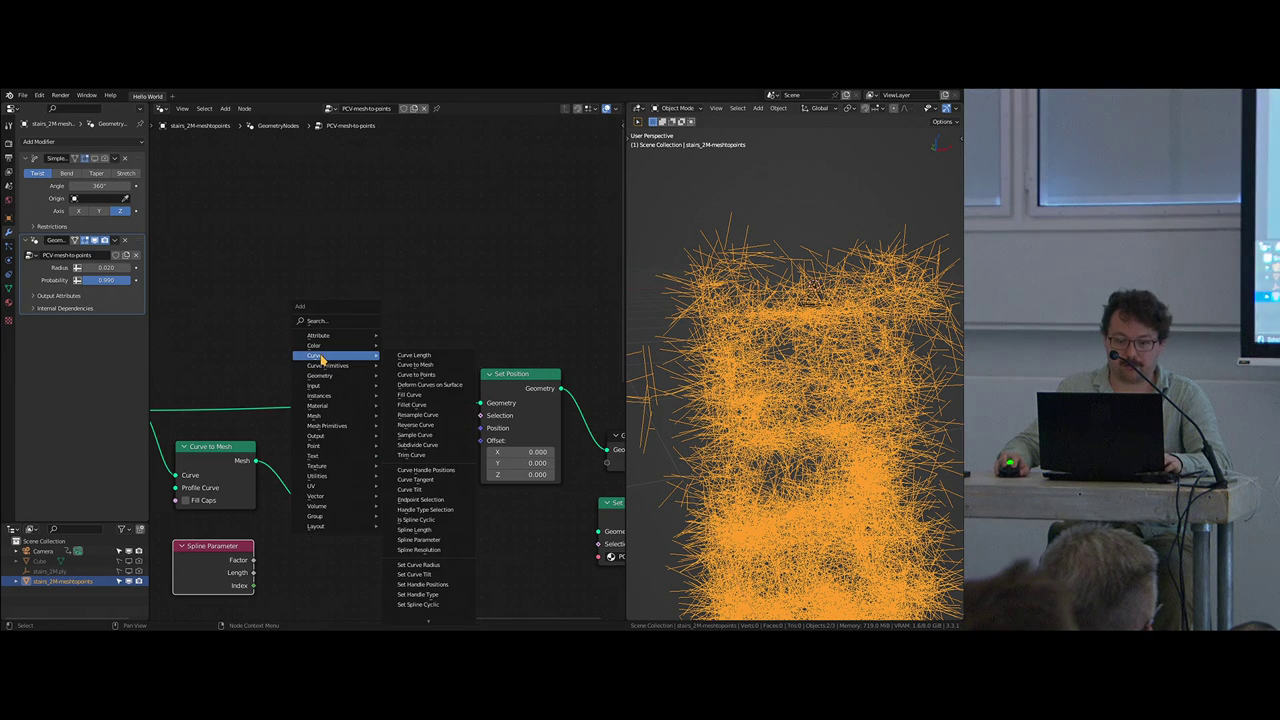
middle_click_drag(281, 406, 348, 387)
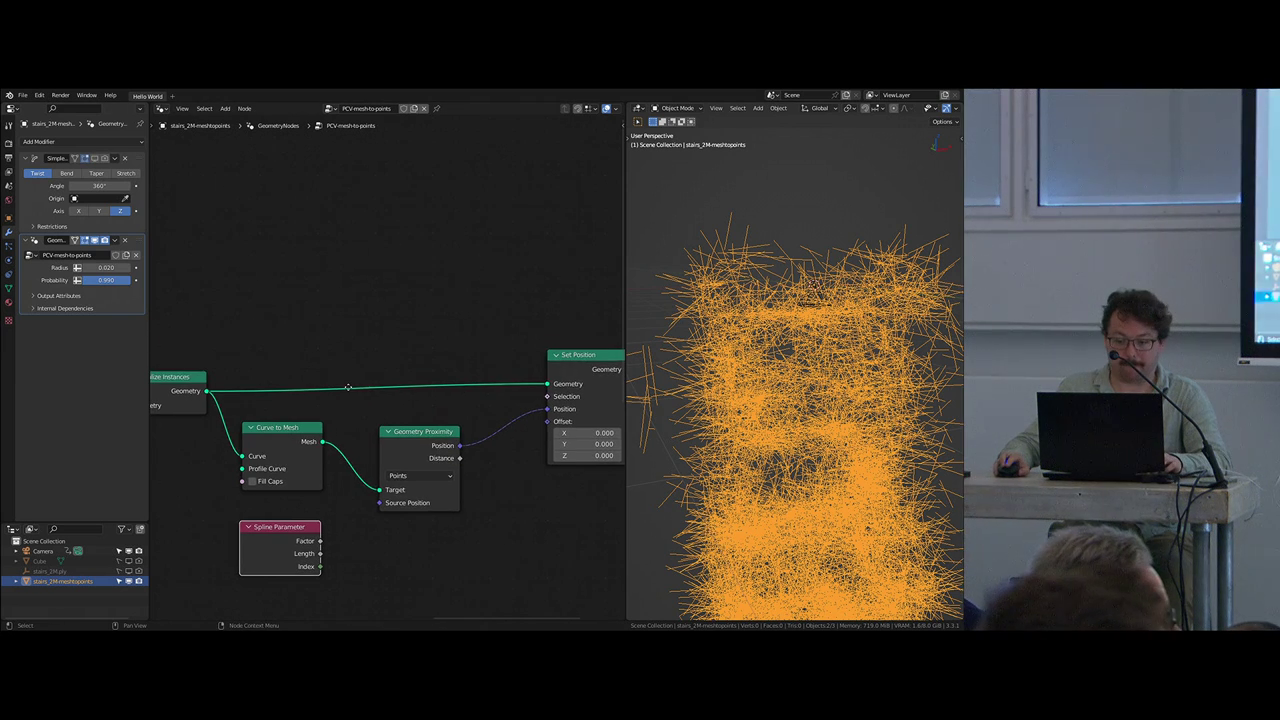
Step: Tidy the layout of the Realize Instances, Spline Parameter and Curve to Mesh nodes
middle_click_drag(257, 416, 380, 400)
left_click_drag(308, 372, 304, 365)
middle_click_drag(344, 392, 356, 422)
left_click_drag(420, 527, 393, 534)
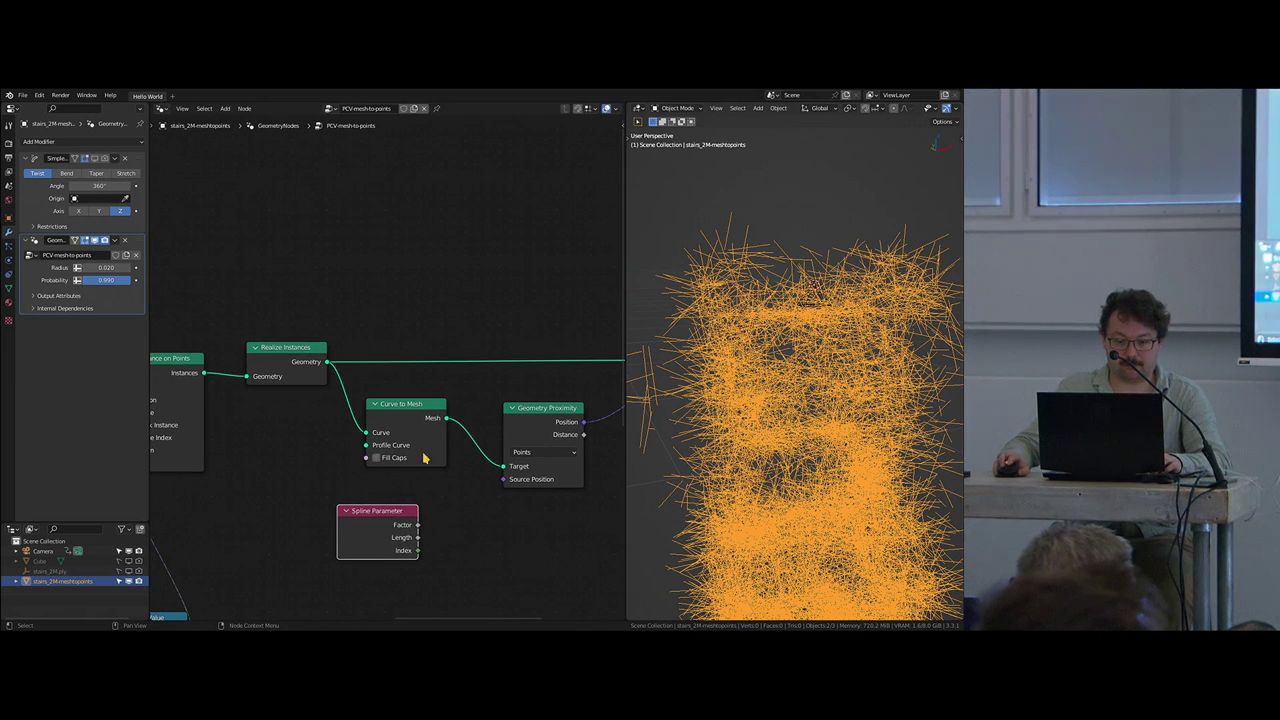
middle_click_drag(402, 423, 334, 449)
left_click_drag(333, 450, 346, 465)
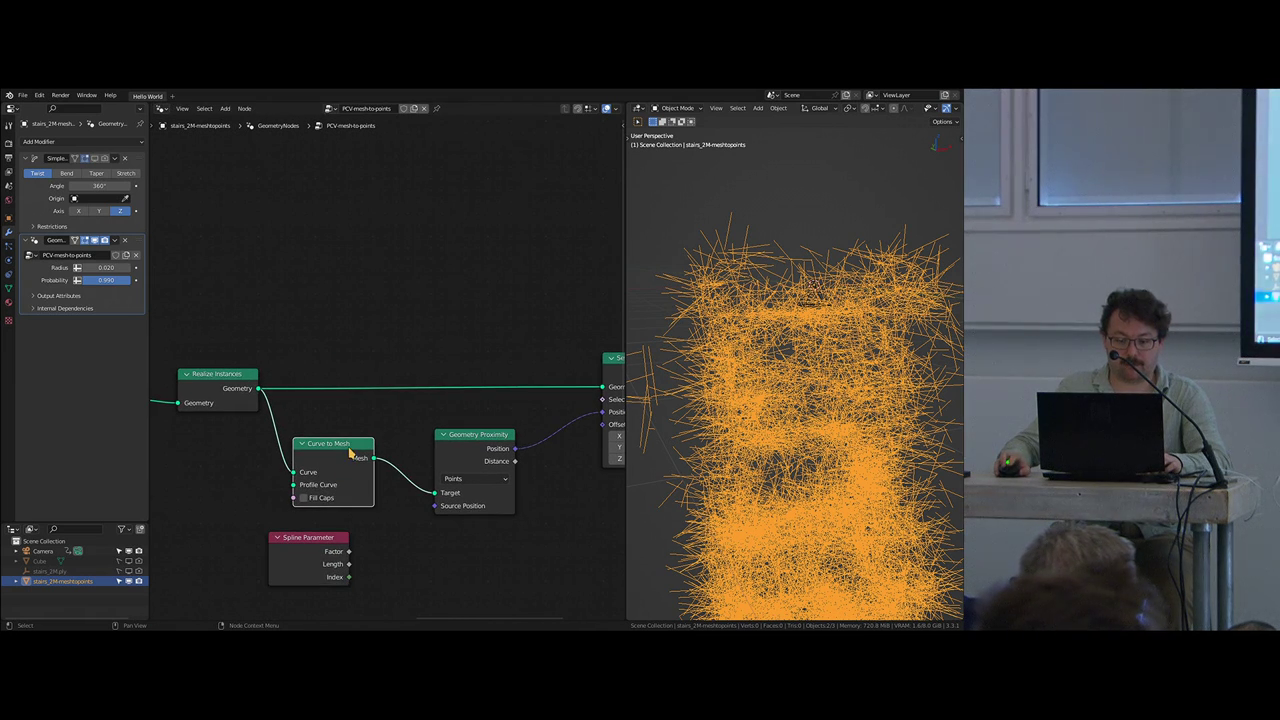
middle_click_drag(351, 453, 290, 475)
Step: Disconnect the Realize Instances geometry from Set Position's Geometry input
left_click_drag(541, 408, 432, 397)
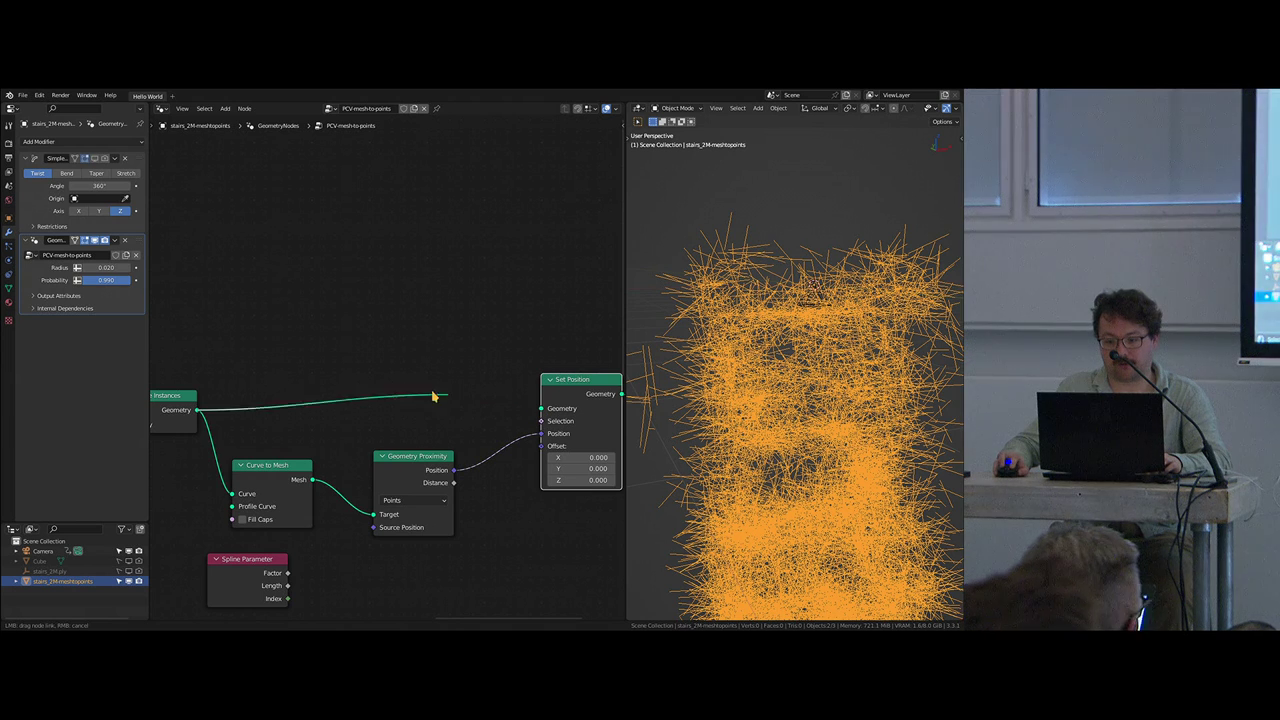
left_click_drag(357, 365, 358, 366)
middle_click_drag(515, 359, 465, 377)
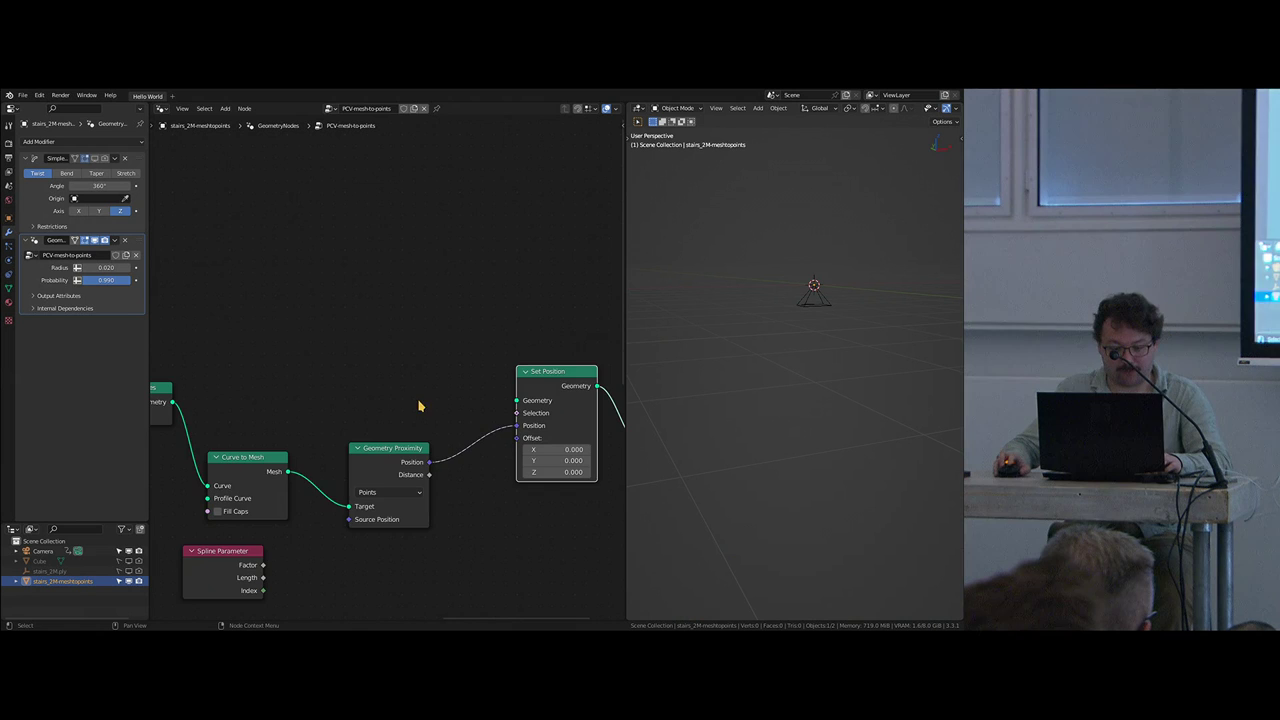
scroll(419, 405, "left", 5)
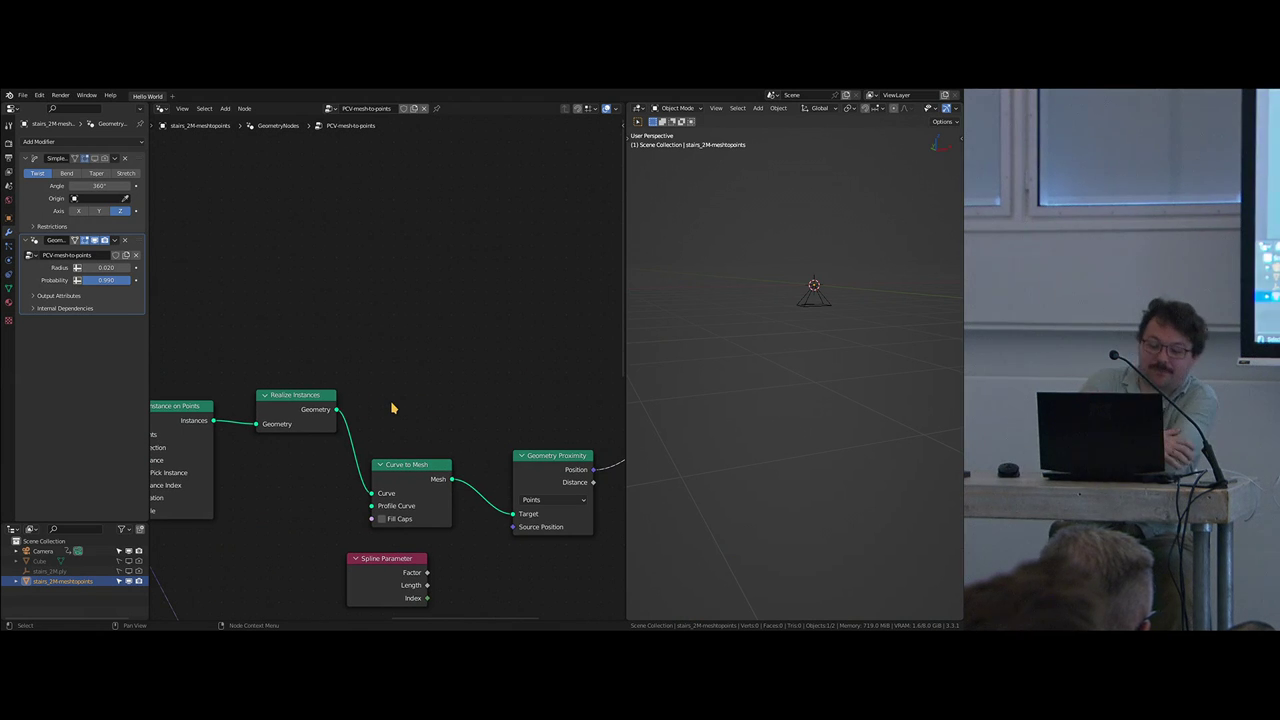
Step: Shift Realize Instances slightly and move the Spline Parameter node directly below it
middle_click_drag(343, 388, 357, 401)
left_click_drag(322, 408, 302, 403)
middle_click_drag(453, 384, 418, 375)
left_click_drag(388, 602, 278, 526)
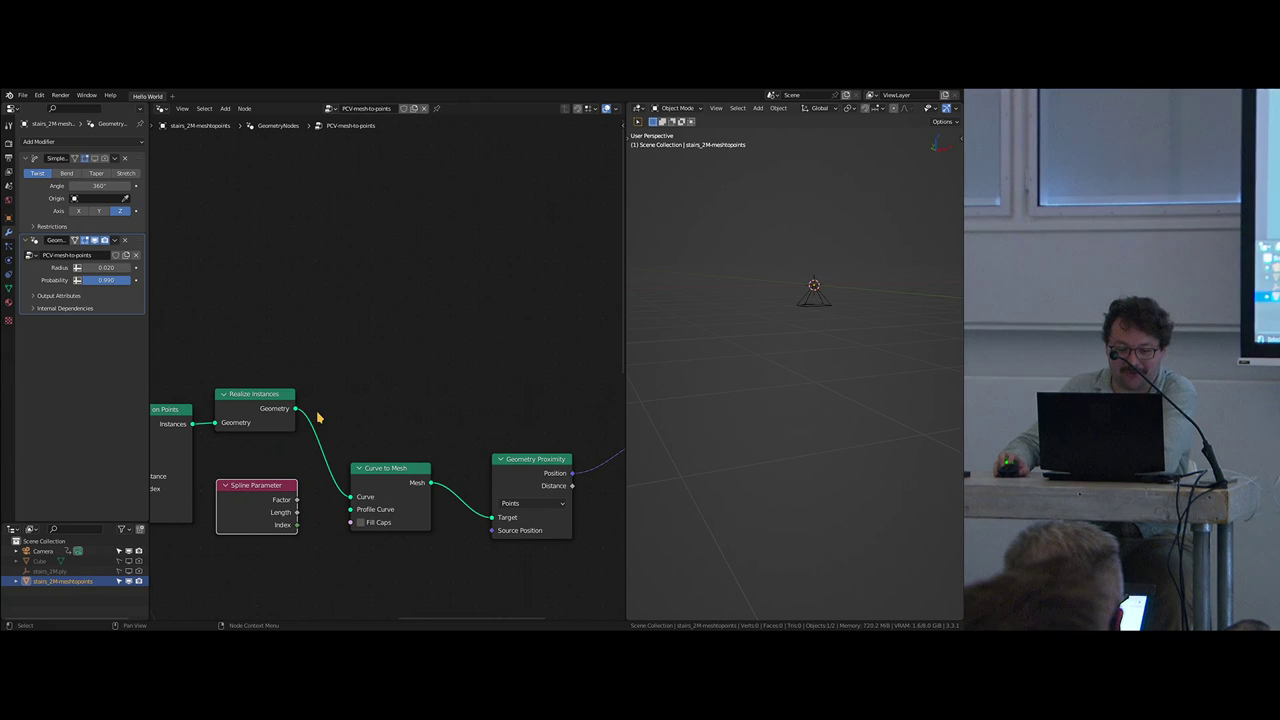
scroll(358, 424, "up", 1, "shift")
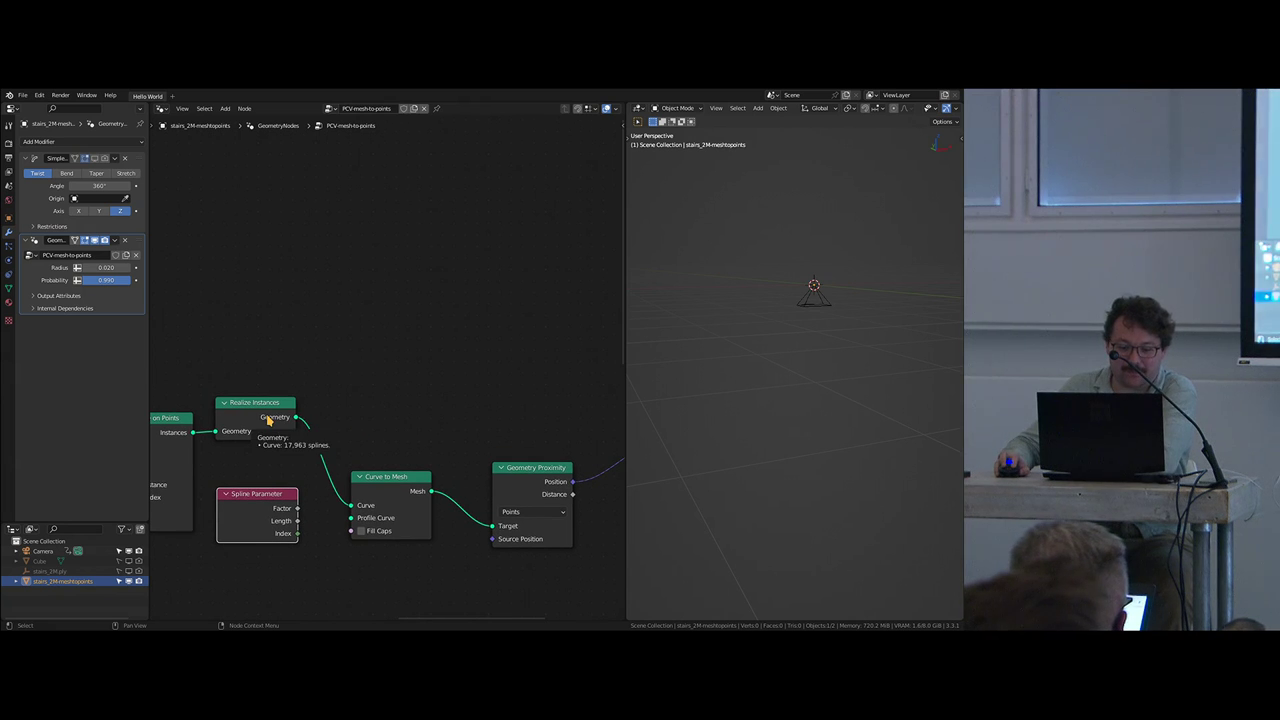
key("shift+a")
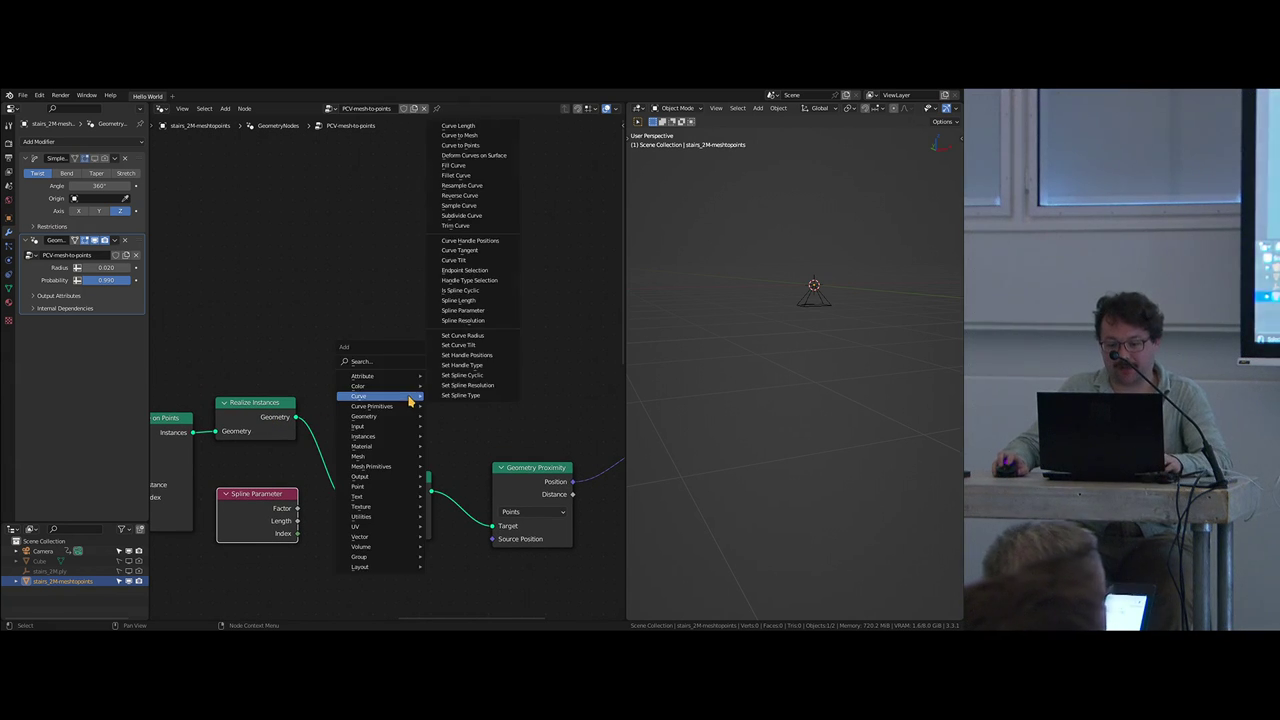
key("Escape")
middle_click_drag(512, 430, 380, 454)
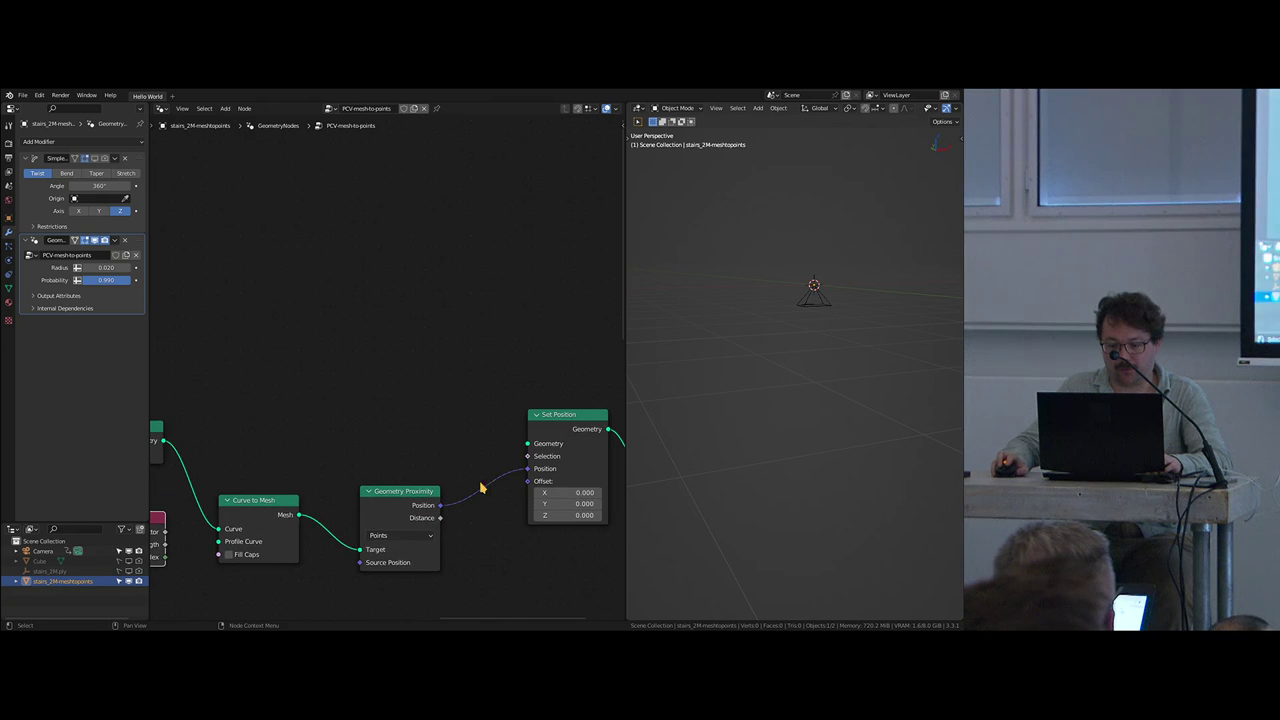
Step: Connect Spline Parameter's Factor to Set Position's Selection and Realize Instances' Geometry to Set Position's Geometry input
middle_click_drag(483, 491, 569, 480)
left_click_drag(170, 530, 434, 467)
left_click(322, 478)
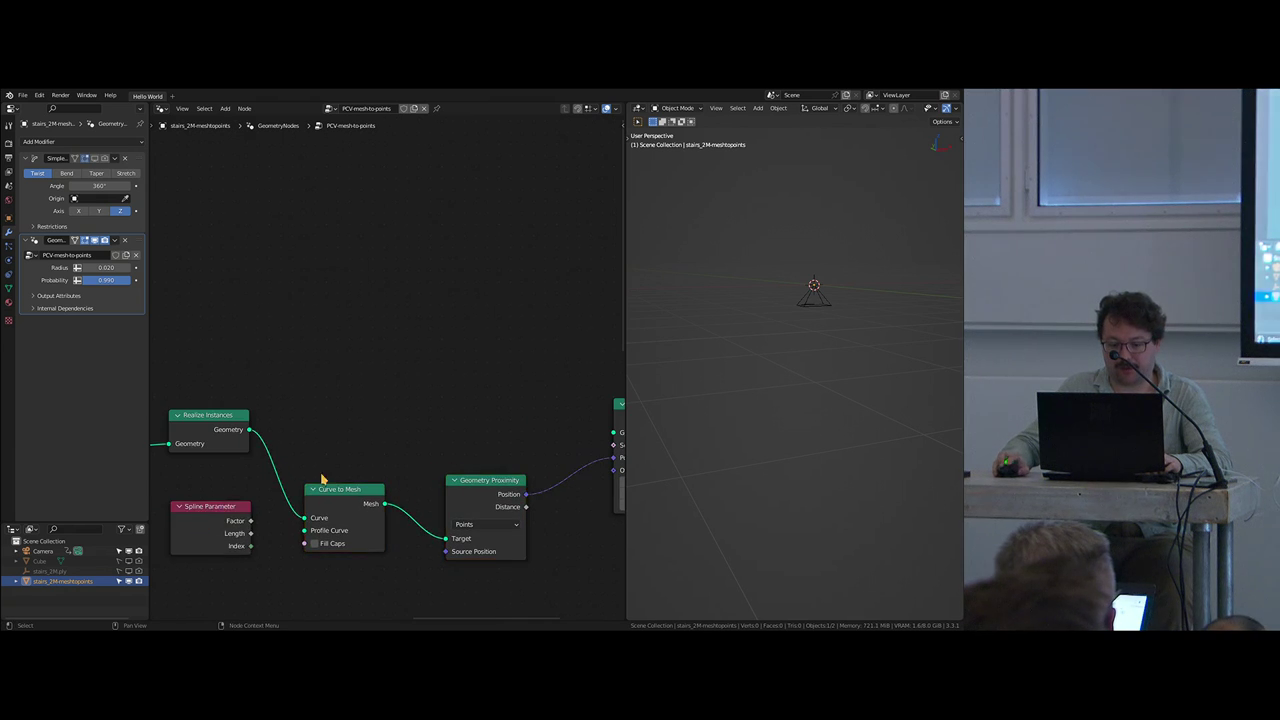
middle_click_drag(286, 491, 236, 524)
left_click_drag(593, 482, 563, 484)
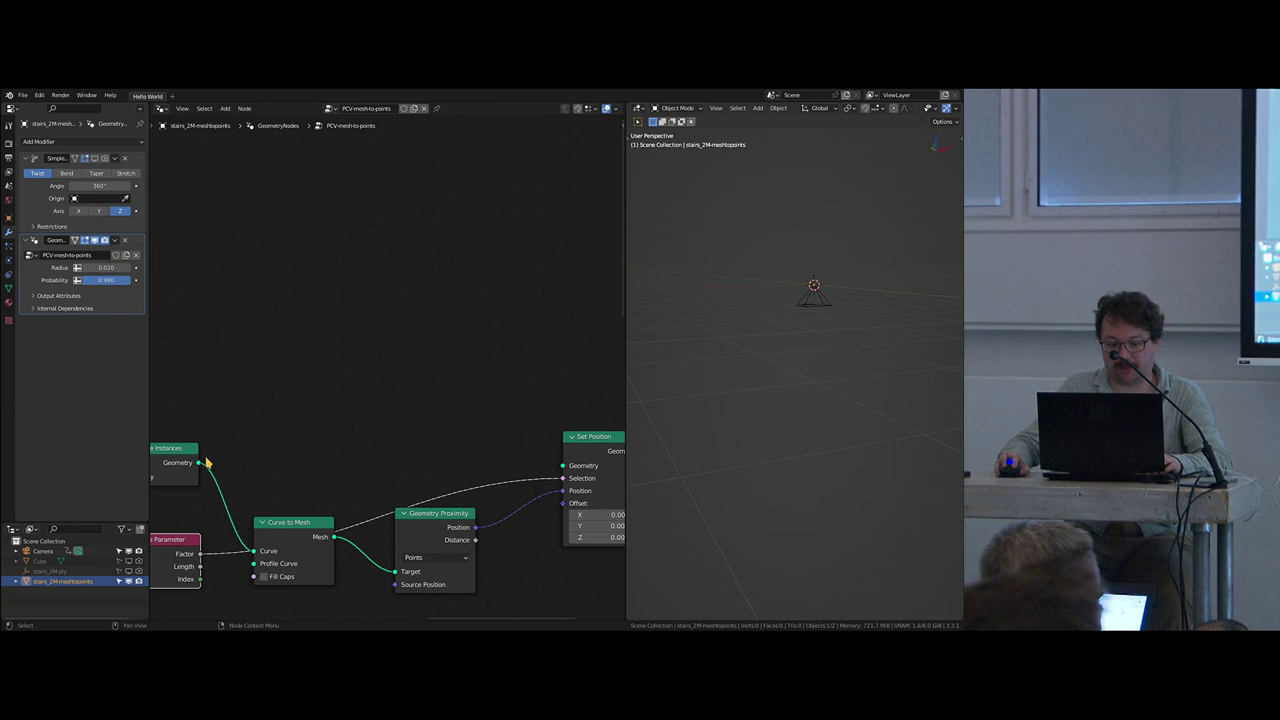
left_click_drag(199, 466, 563, 466)
middle_click_drag(563, 466, 469, 424)
scroll(483, 400, "down", 2)
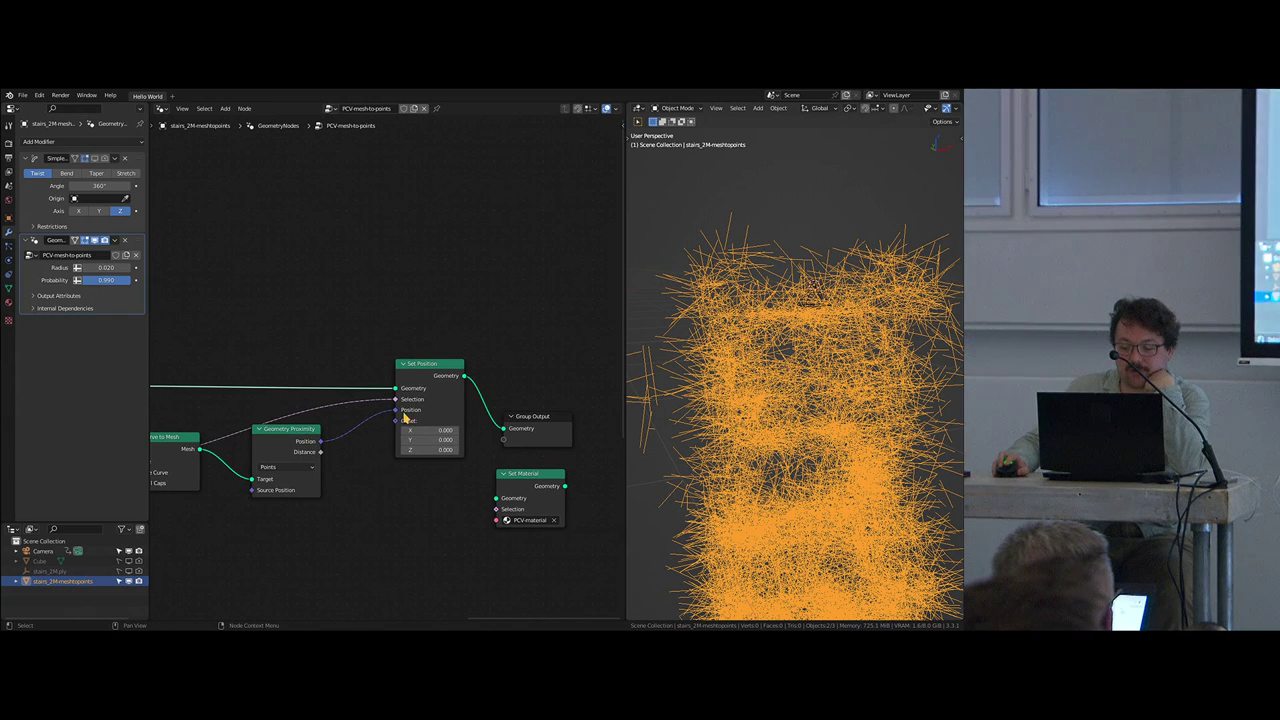
Step: Toggle the muting of Set Position to compare the lines with the Factor selection applied
mouse_move(396, 410)
left_mouse_down()
mouse_move(400, 430)
mouse_move(397, 410)
left_mouse_up()
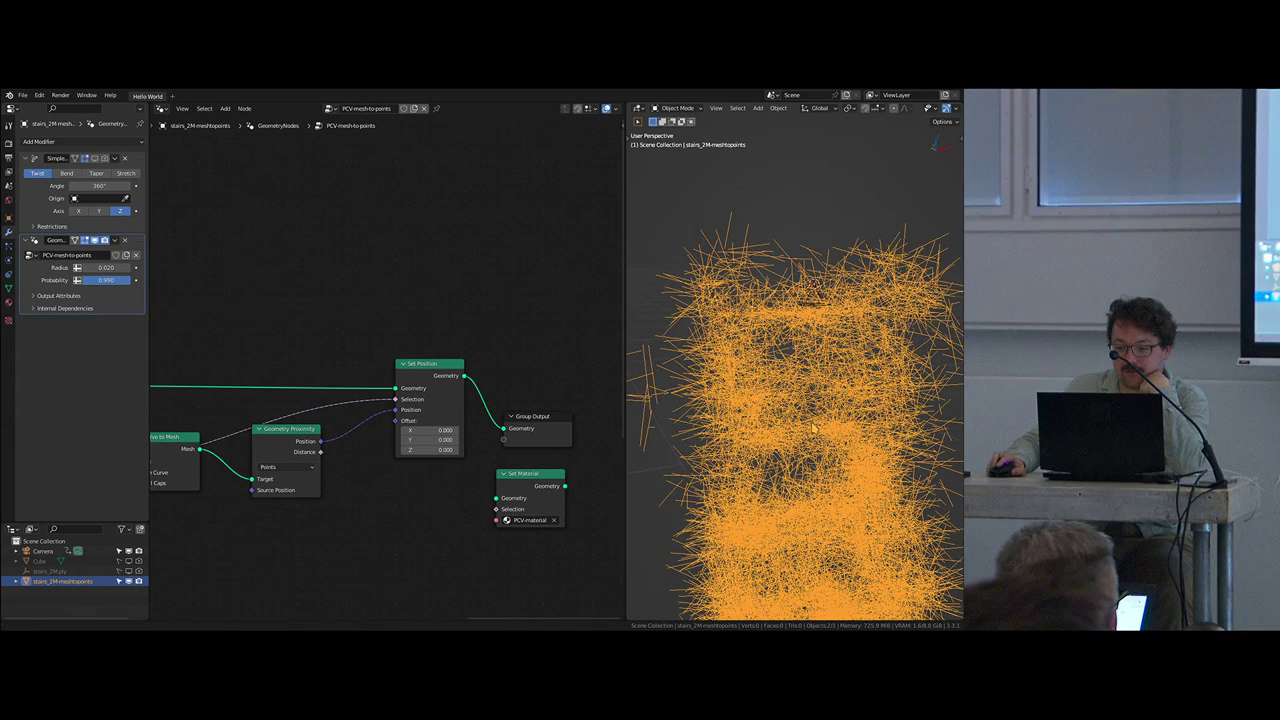
middle_click_drag(780, 400, 780, 383, "shift")
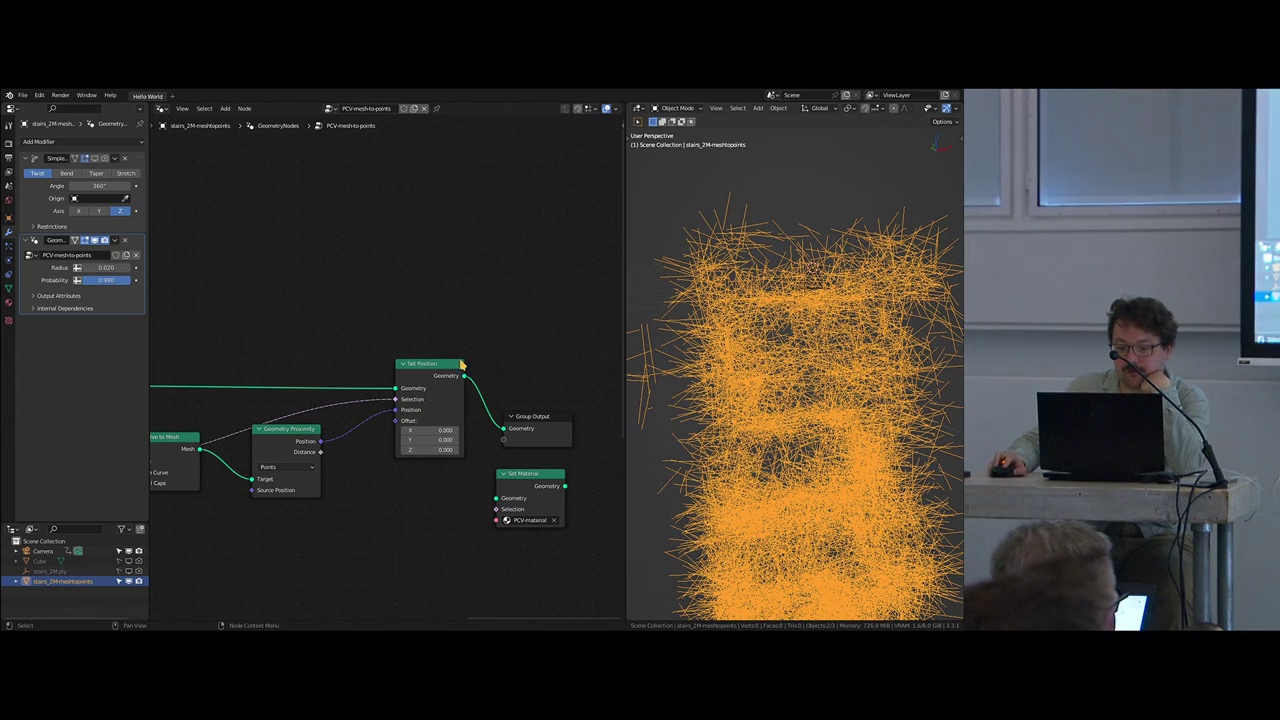
left_click(424, 381)
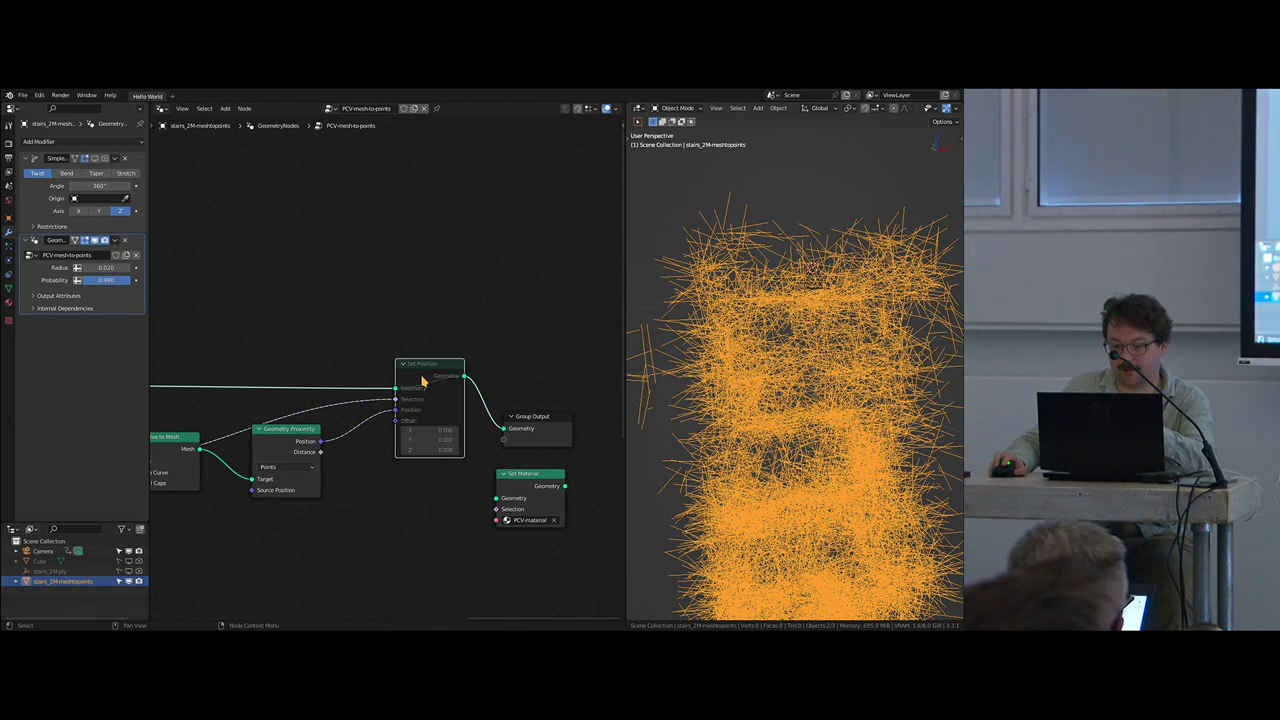
Step: Place Spline Parameter above Geometry Proximity near Set Position, and realign Geometry Proximity, Curve to Mesh and Realize Instances
middle_click_drag(357, 483, 434, 453)
left_click_drag(351, 404, 370, 441)
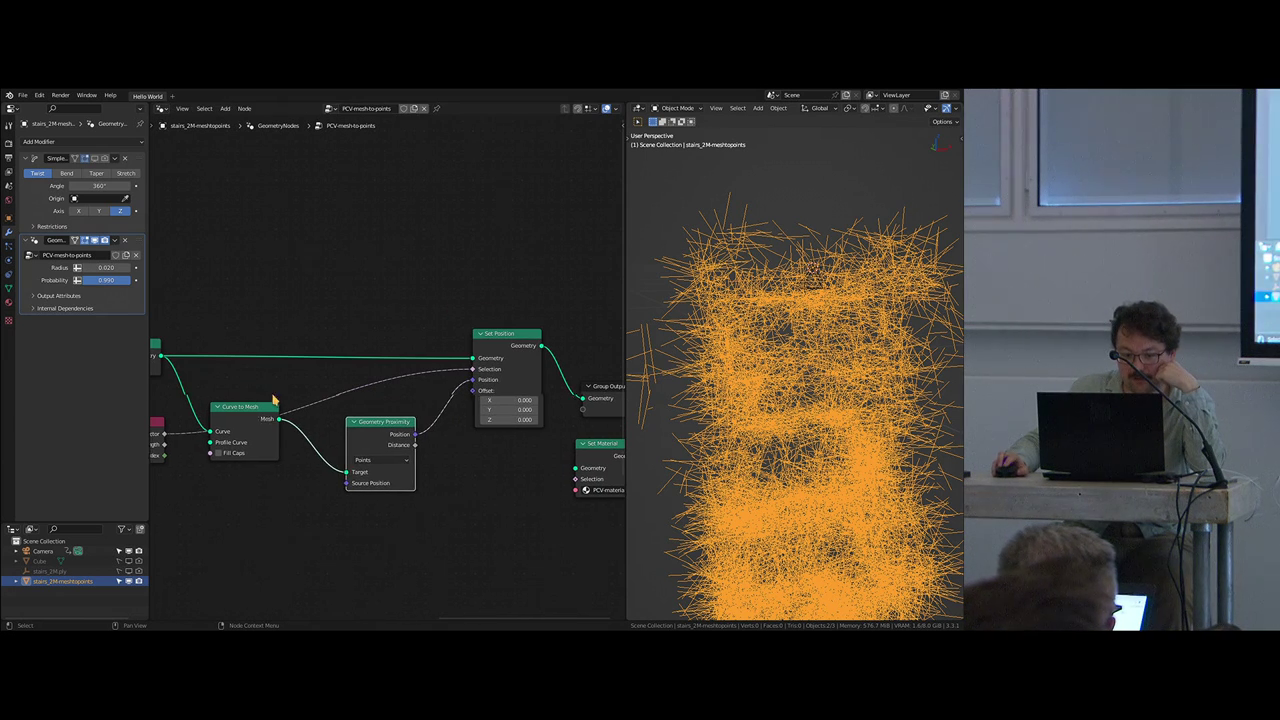
middle_click_drag(271, 400, 379, 386)
left_click_drag(213, 416, 459, 367)
left_click_drag(472, 422, 462, 426)
left_click_drag(349, 407, 341, 422)
mouse_move(233, 340)
left_mouse_down()
mouse_move(242, 371)
mouse_move(245, 348)
left_mouse_up()
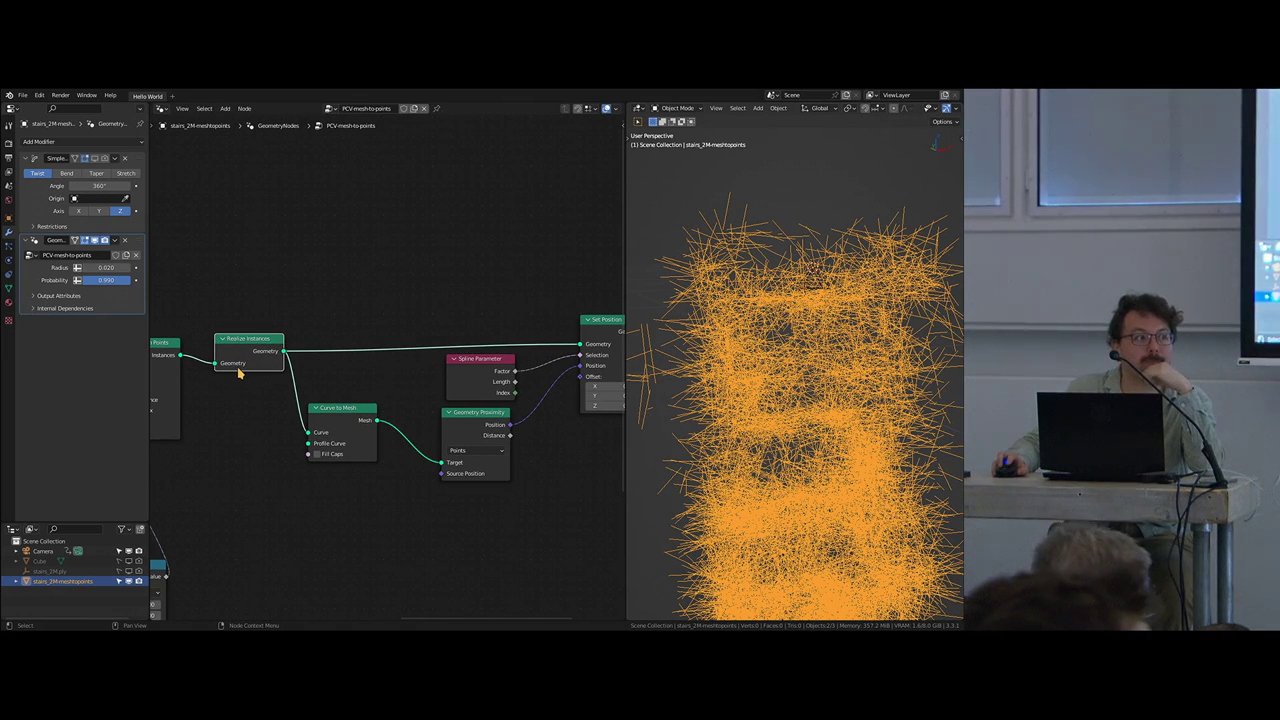
Step: Connect the Points output of Mesh to Points to Geometry Proximity's Target input in place of the Curve to Mesh output
middle_click_drag(345, 381, 316, 398)
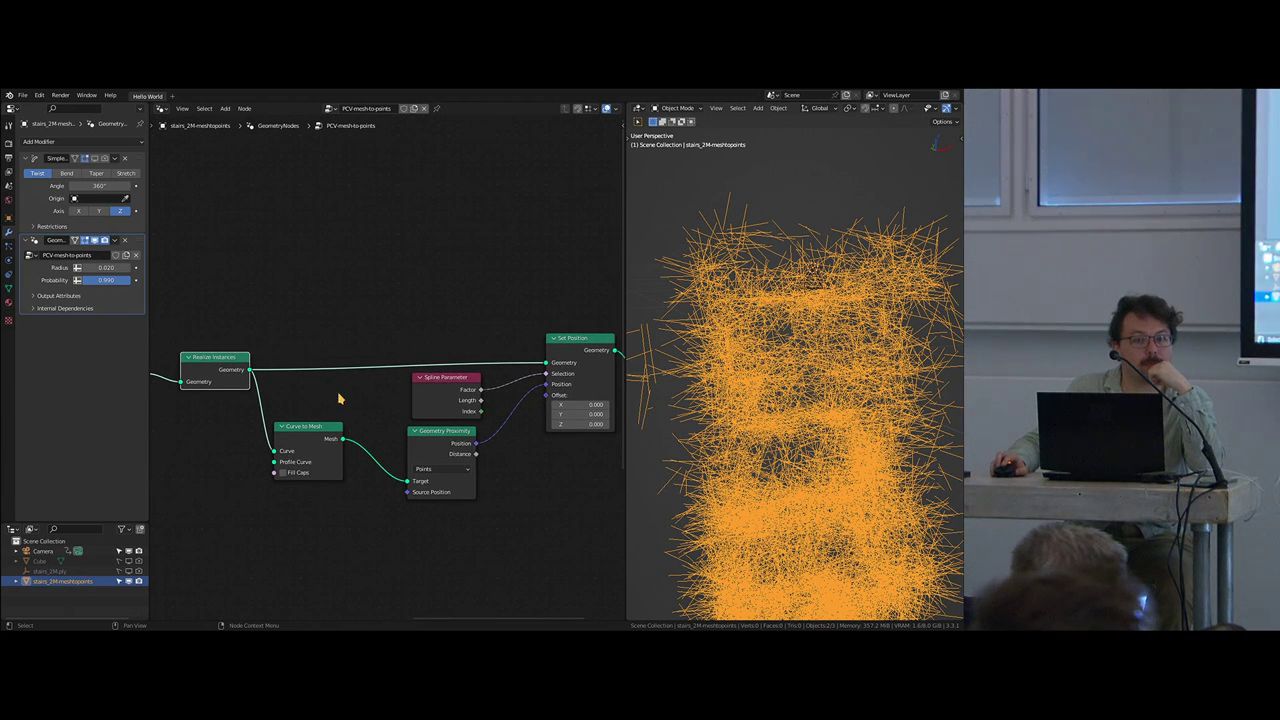
scroll(340, 398, "down", 3)
middle_click_drag(268, 440, 354, 391)
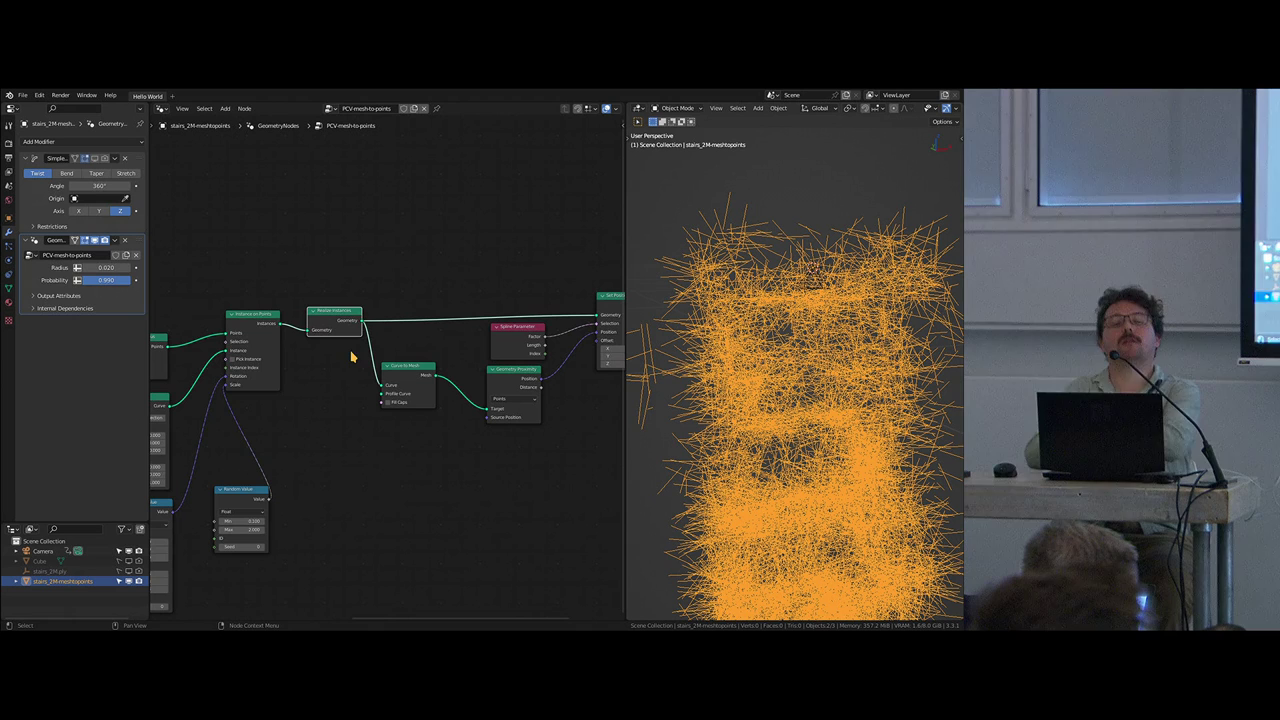
scroll(286, 427, "down", 2)
middle_click_drag(286, 427, 343, 368)
scroll(274, 321, "up", 3)
middle_click_drag(250, 302, 267, 326)
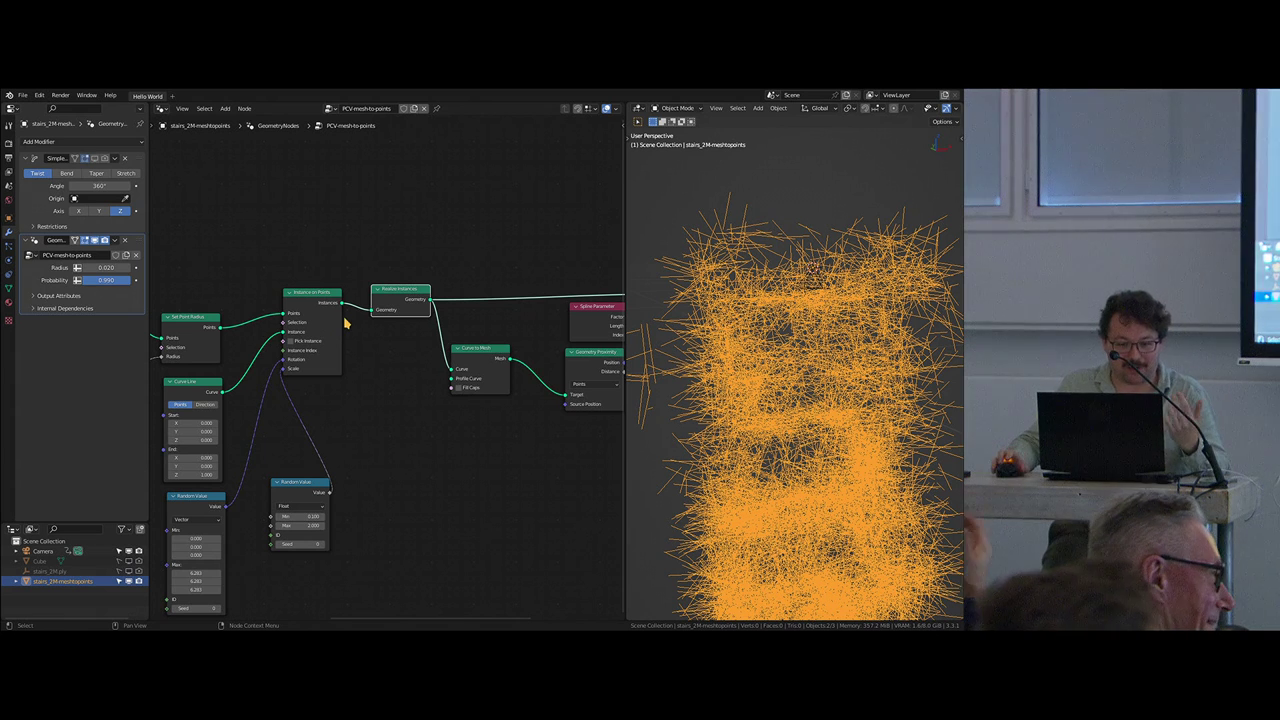
mouse_move(332, 318)
middle_click_drag(346, 324, 473, 316)
left_click_drag(219, 289, 586, 381)
scroll(222, 311, "down", 2)
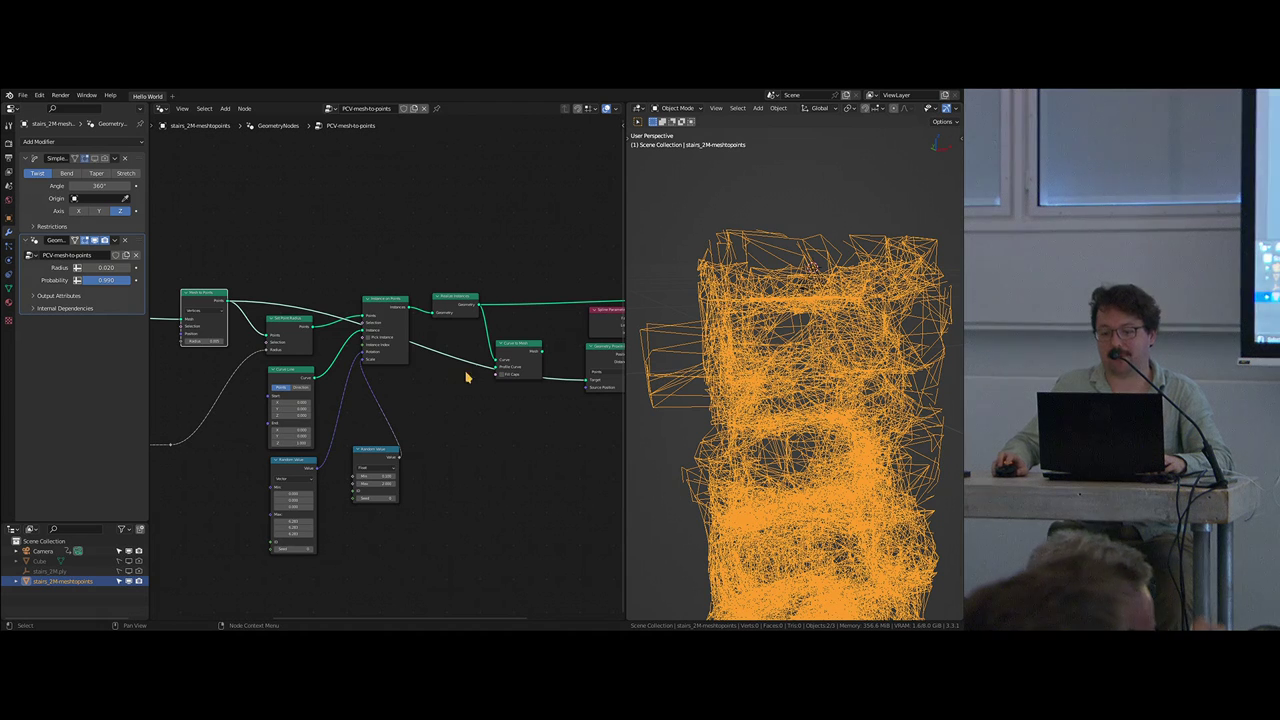
Step: Delete the Curve to Mesh node and add a reroute point on the link into Geometry Proximity, positioned below the Instance on Points node
key("ctrl+x")
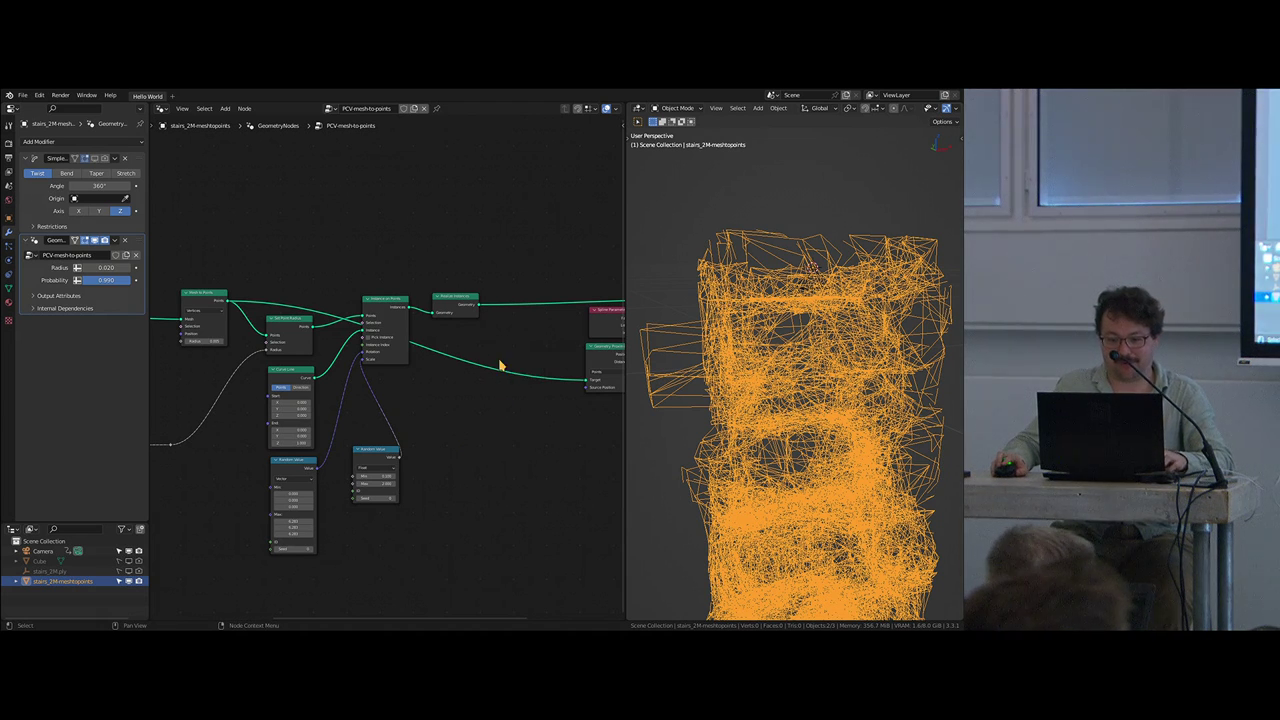
middle_click_drag(474, 374, 471, 383)
right_click_drag(515, 345, 466, 390, "shift")
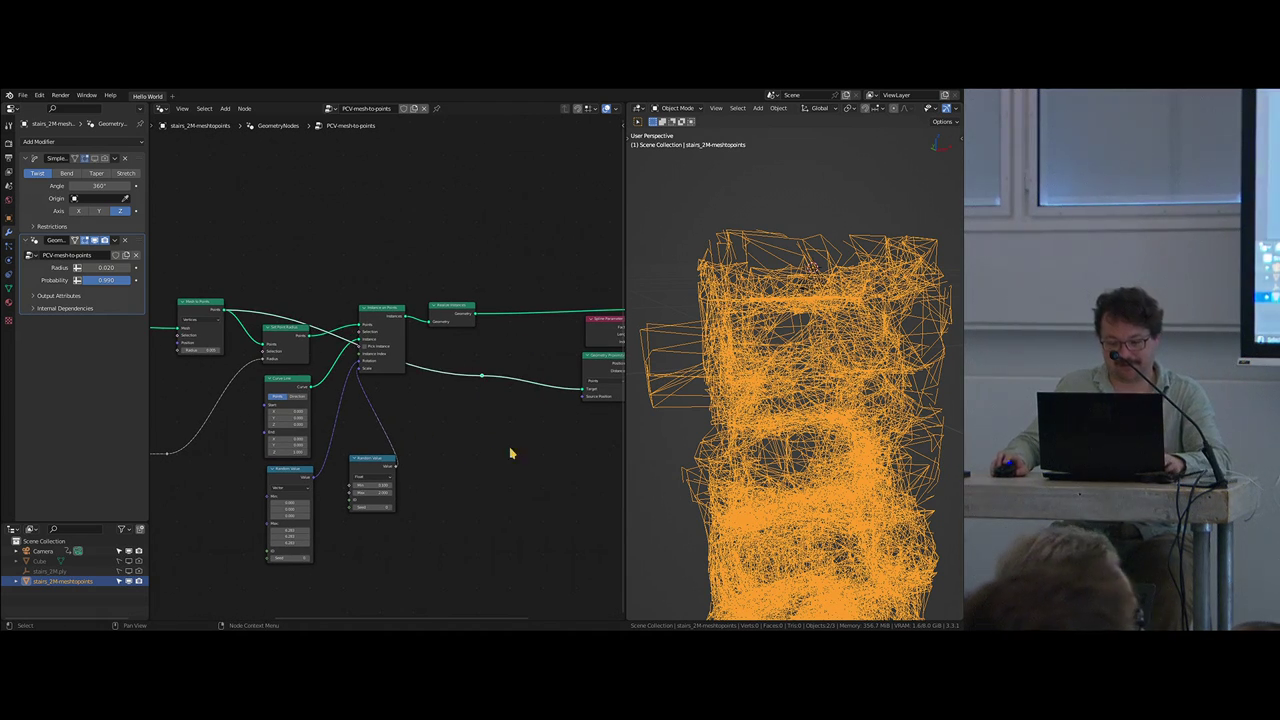
key("g")
left_click(467, 434)
middle_click_drag(467, 434, 290, 474)
Step: Spread out the Spline Parameter, Geometry Proximity, Set Position and Group Output nodes to tidy the end of the tree
scroll(434, 449, "down", 3)
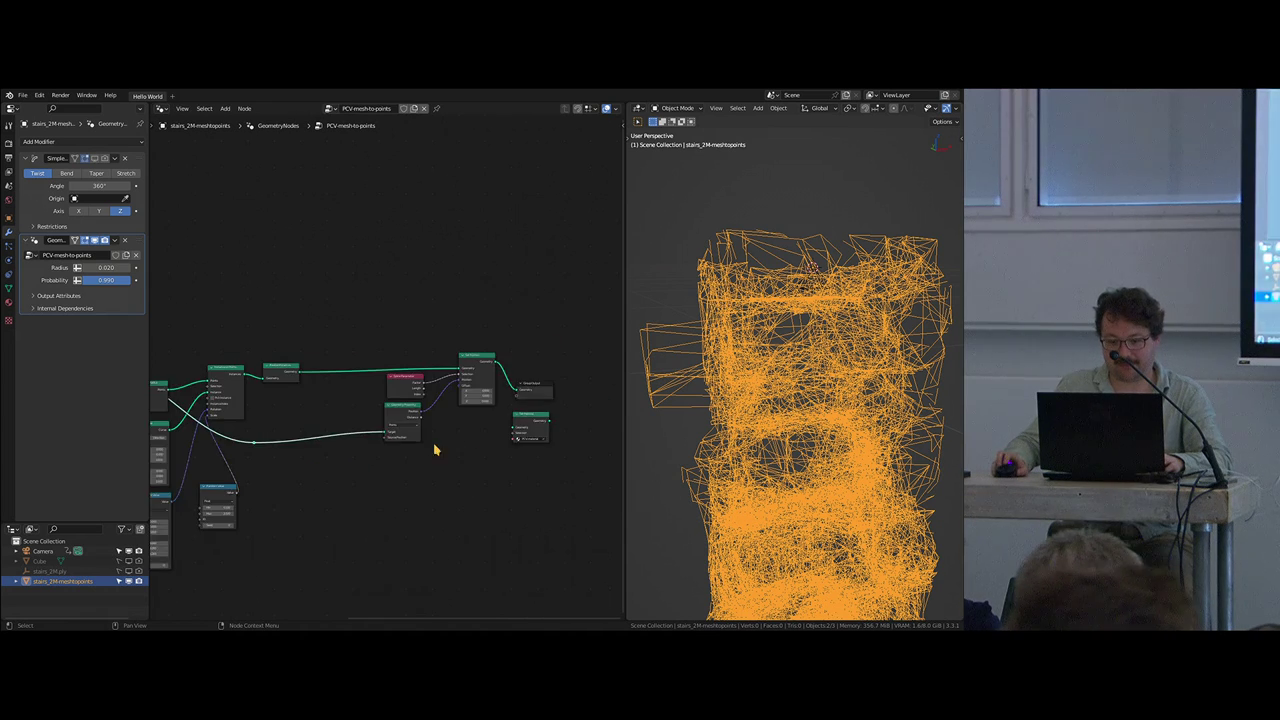
scroll(404, 389, "up", 4)
left_click_drag(382, 386, 310, 391)
left_click_drag(402, 418, 339, 427)
left_click_drag(498, 346, 485, 325)
middle_click_drag(537, 403, 362, 424)
scroll(366, 422, "up", 2)
left_click_drag(405, 408, 436, 404)
Step: Play the animation through the camera view, stop it, and inspect the connected line structure from another angle
middle_click_drag(752, 310, 803, 497)
scroll(789, 391, "up", 3)
key("KP_0")
key("space")
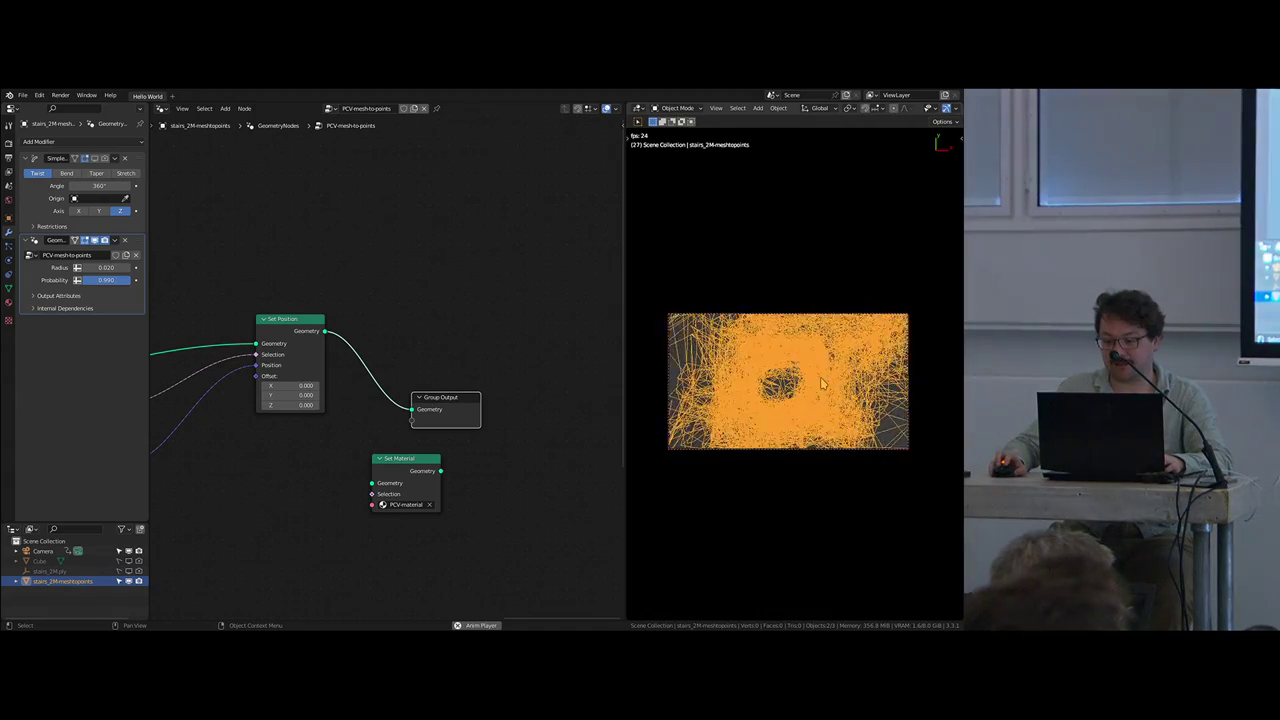
key("space")
middle_click_drag(748, 438, 800, 385)
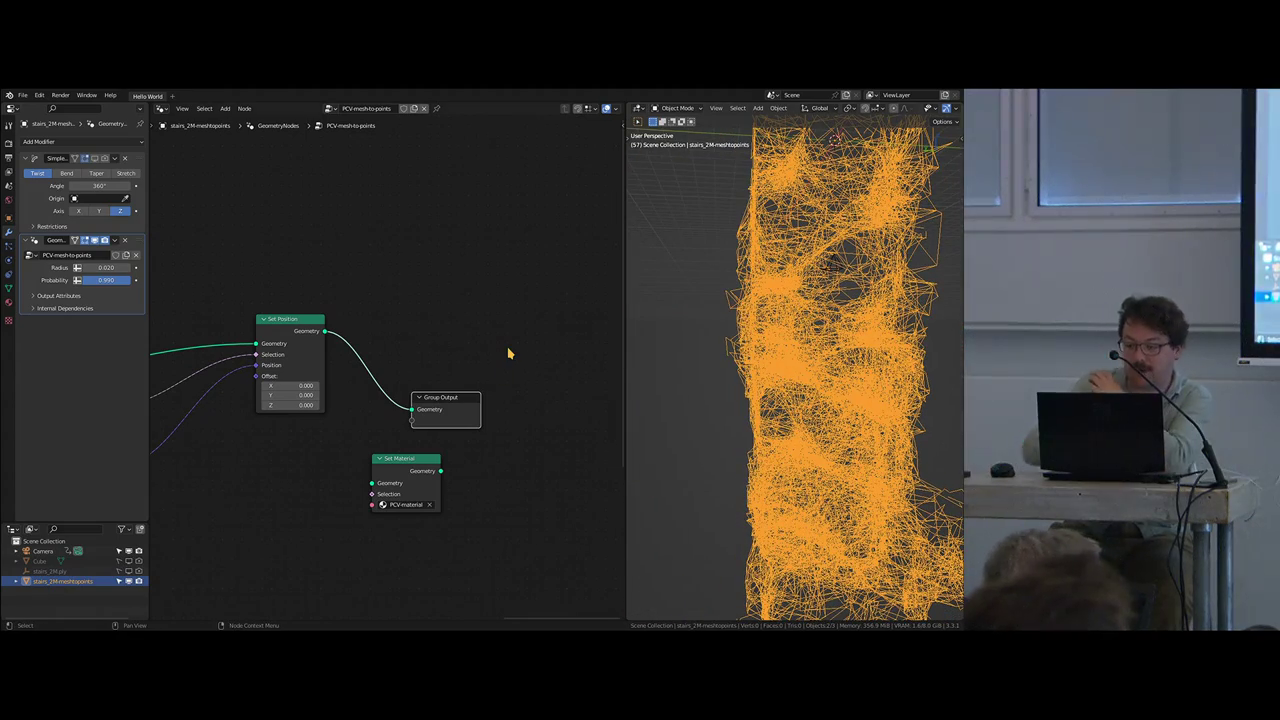
Step: Move Set Material below Set Position, shift Group Output farther along, and align Spline Parameter above Geometry Proximity
middle_click_drag(378, 394, 369, 398)
left_click_drag(406, 483, 318, 507)
middle_click_drag(366, 440, 566, 383)
scroll(506, 392, "down", 3)
middle_click_drag(369, 374, 282, 393)
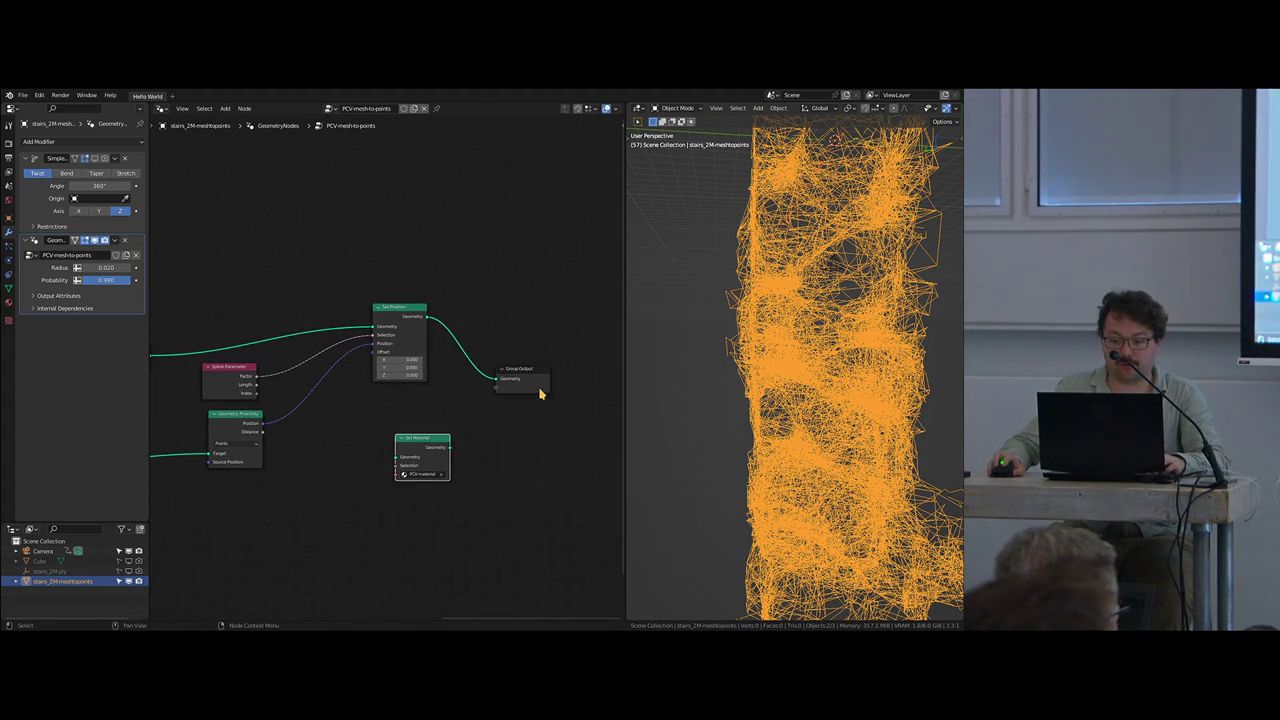
left_click_drag(510, 382, 551, 368)
middle_click_drag(371, 364, 366, 370)
left_click_drag(217, 374, 224, 370)
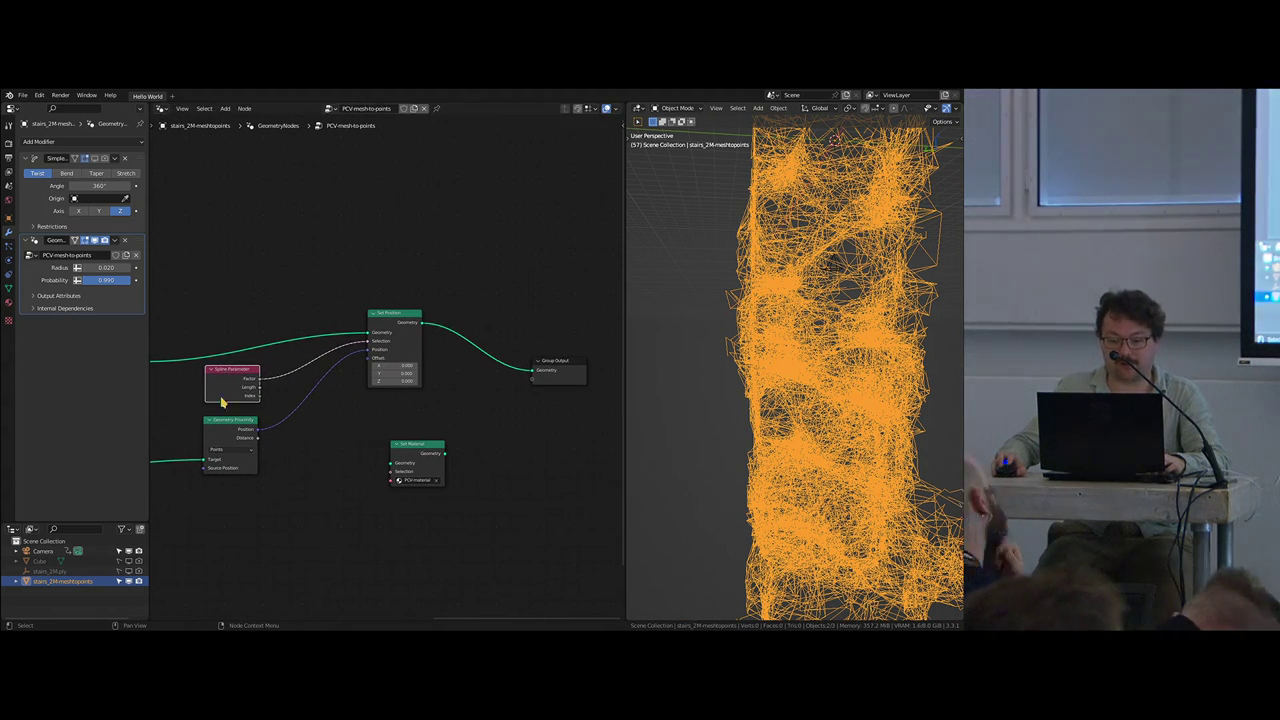
Step: Insert a Resample Curve node between Set Position and Group Output and set its count to 32
mouse_move(252, 381)
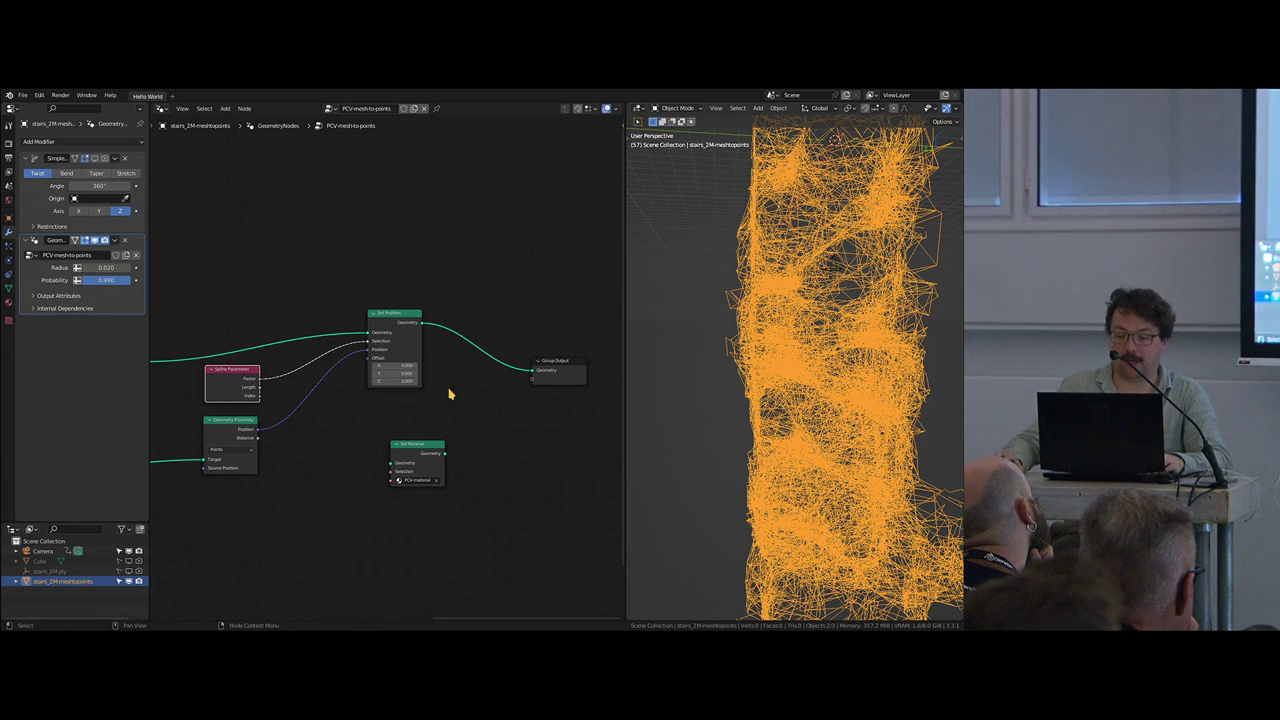
middle_click_drag(450, 394, 354, 418)
key("shift+a")
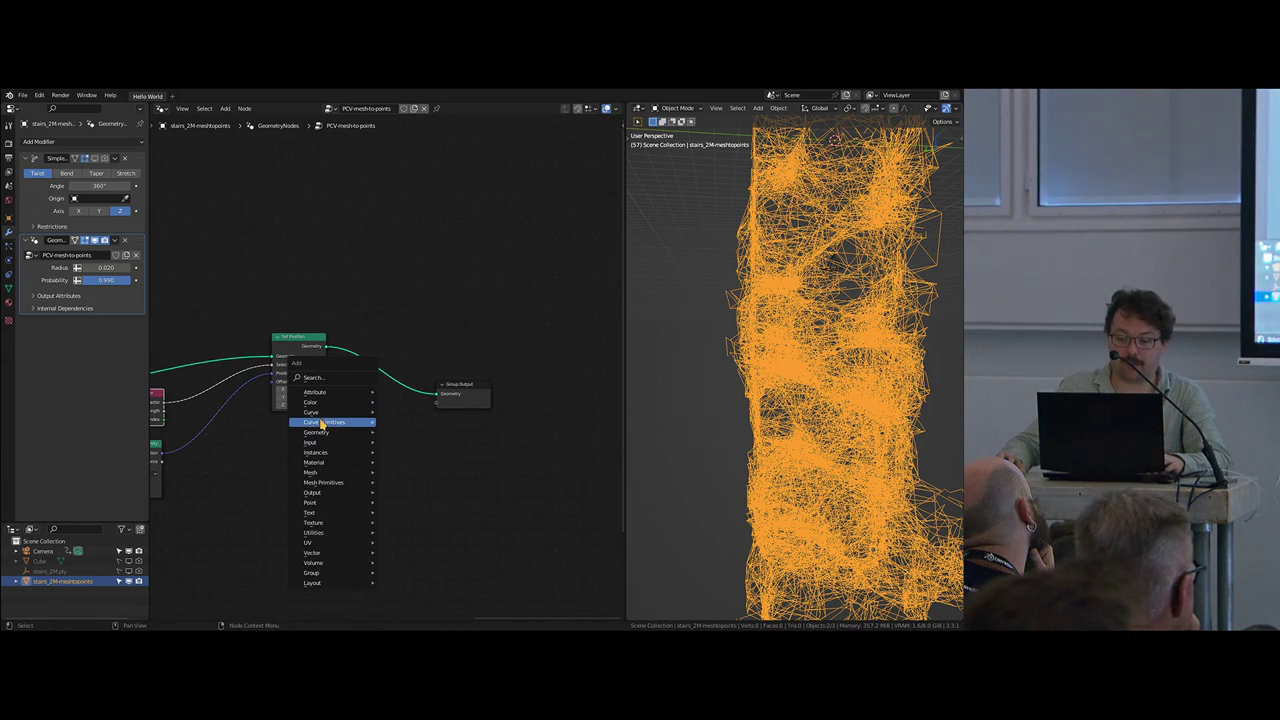
mouse_move(320, 412)
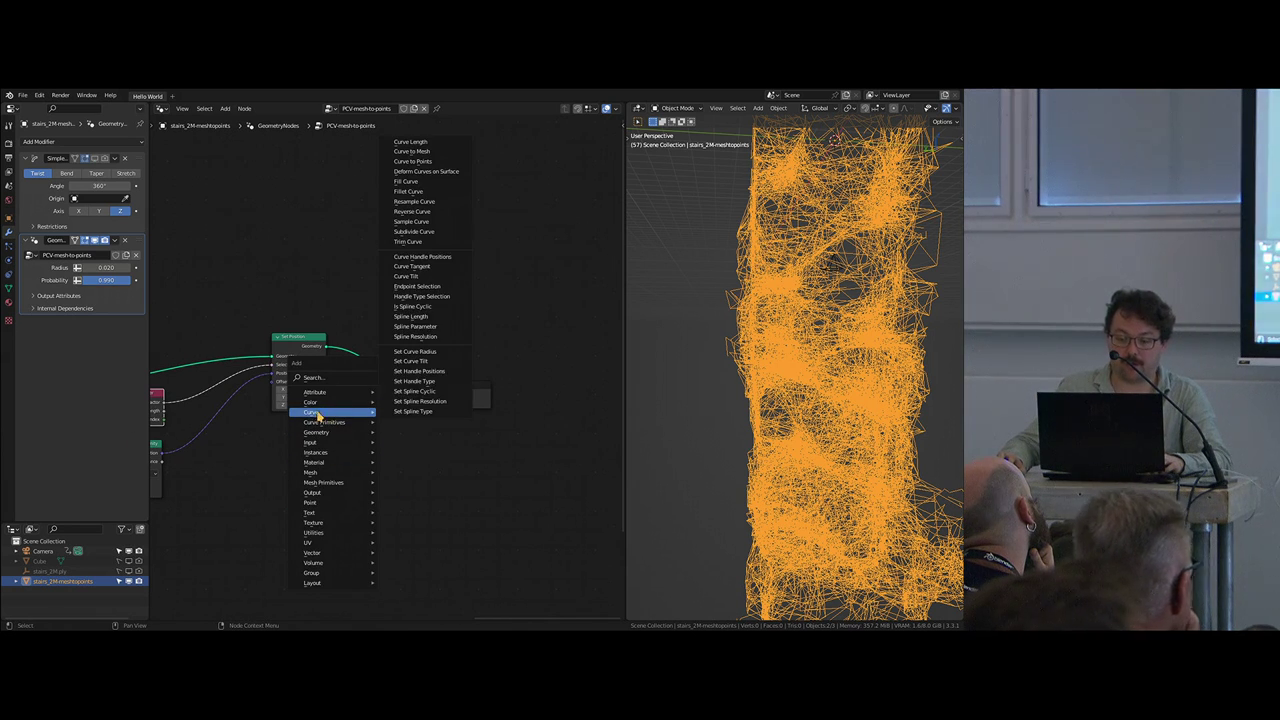
left_click(415, 201)
left_click(395, 378)
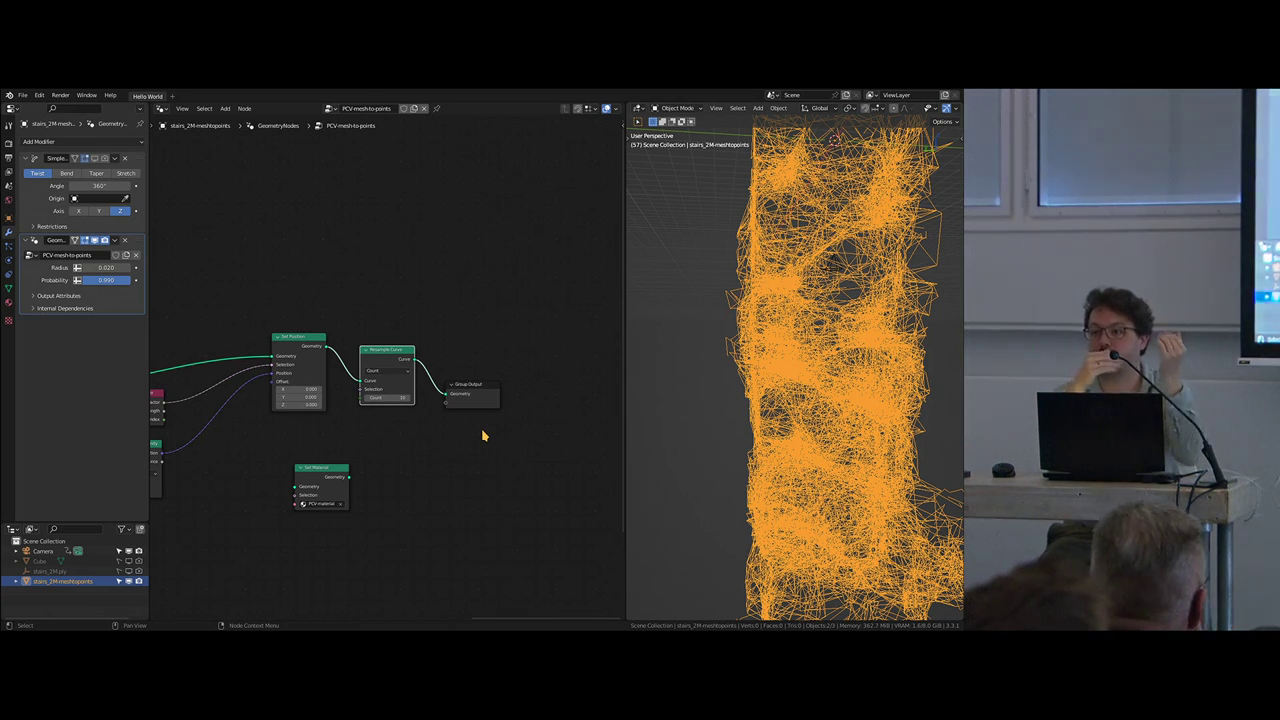
scroll(481, 400, "up", 2)
left_click(382, 404)
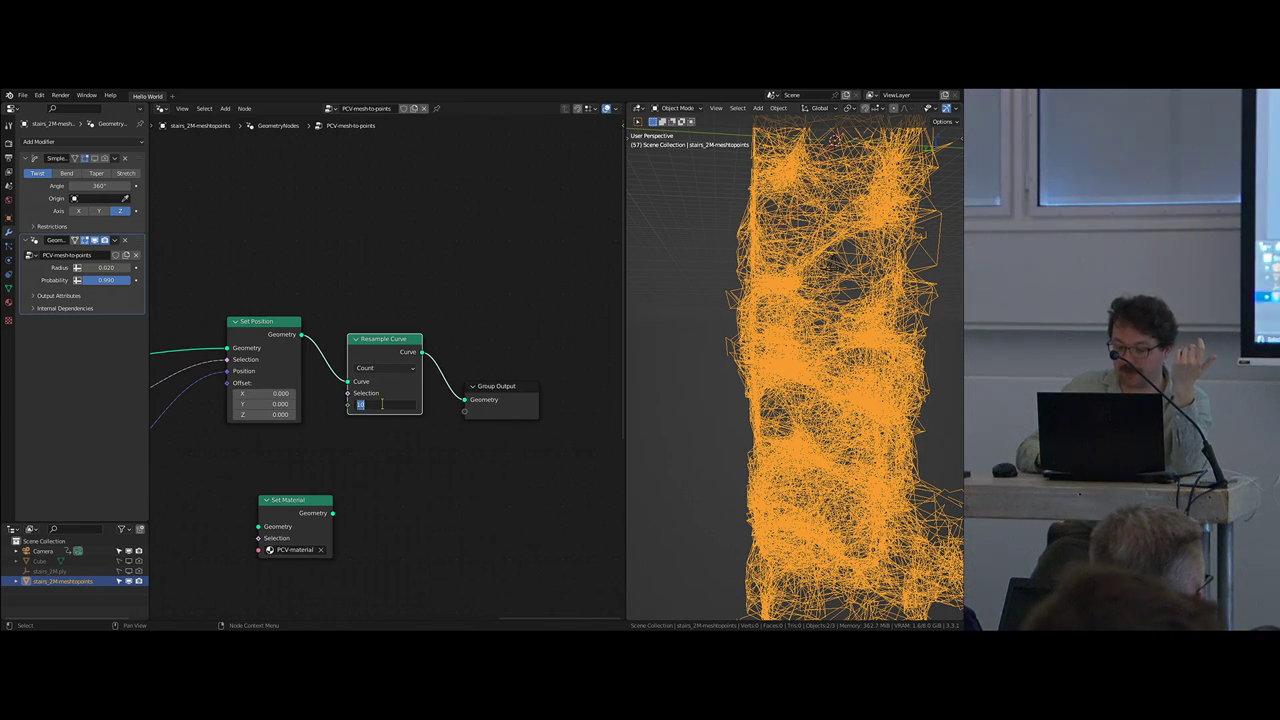
type("32")
key("Return")
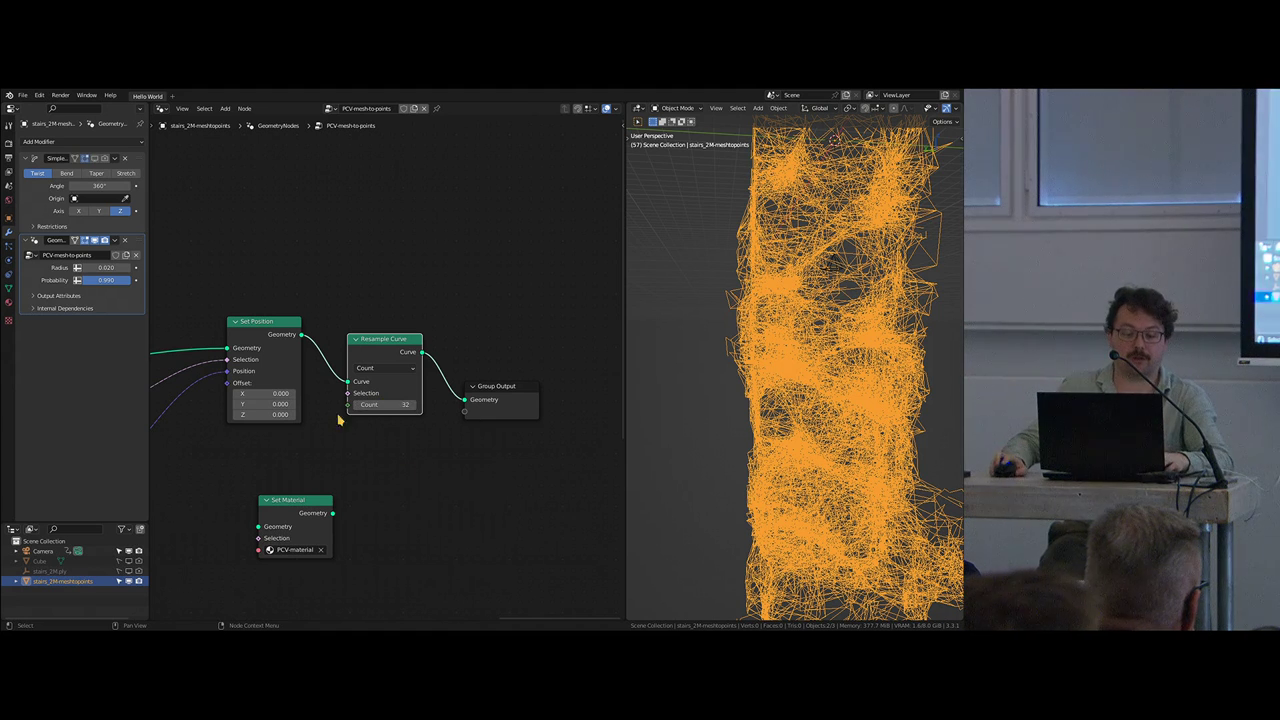
Step: Move Set Material down, add a ColorRamp node below Set Position, and connect Spline Parameter's Factor to its Fac input
key("Home")
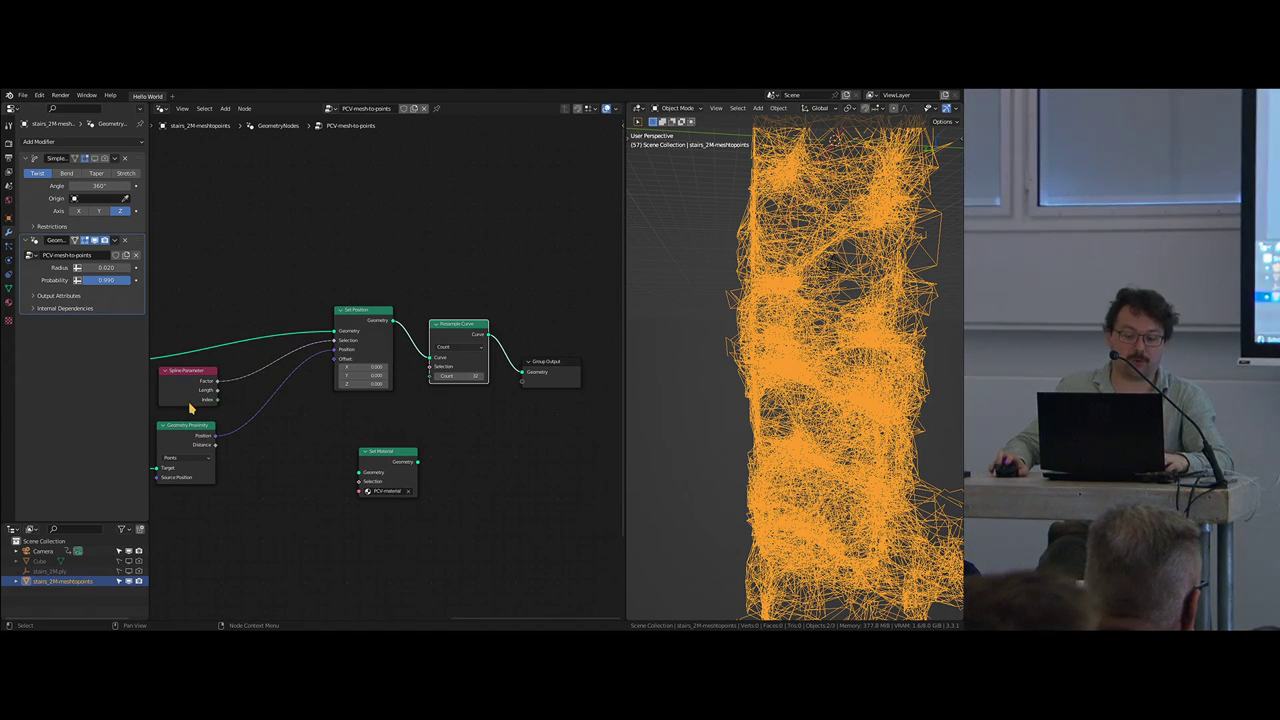
middle_click_drag(389, 444, 370, 453)
left_click_drag(370, 456, 356, 503)
key("shift+a")
mouse_move(350, 437)
left_click(415, 437)
left_click(307, 413)
left_click_drag(198, 390, 305, 488)
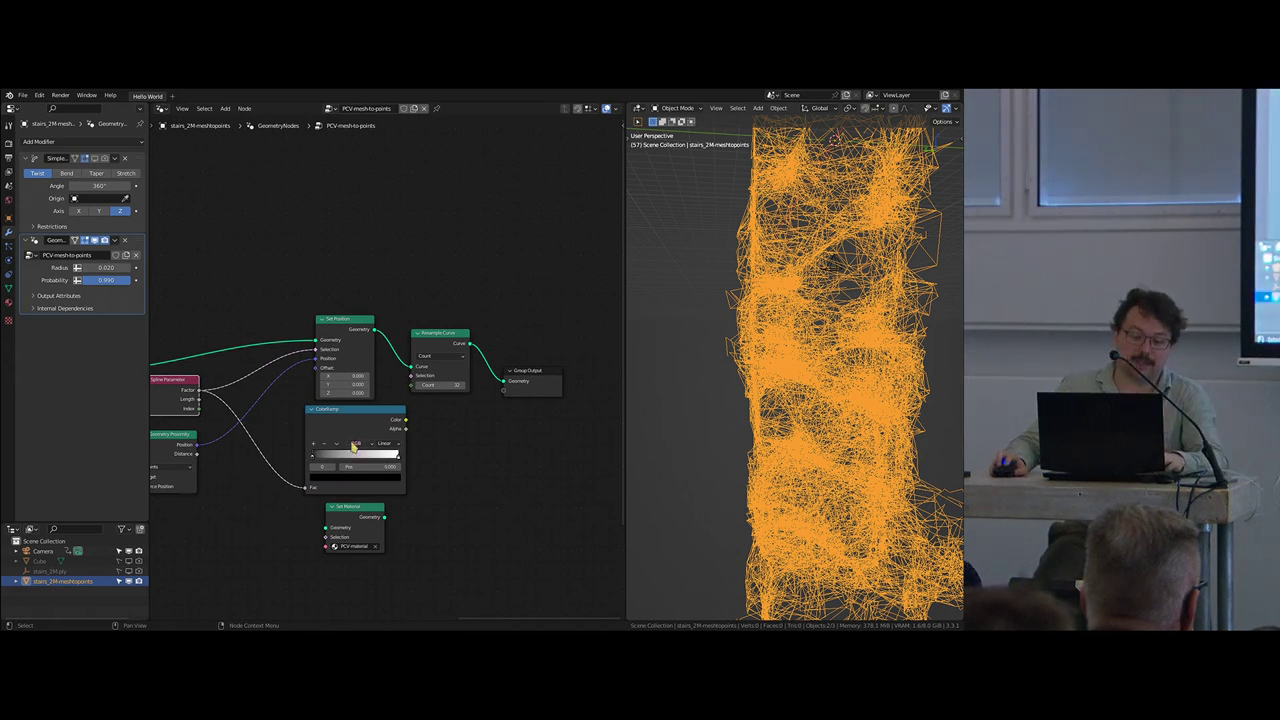
Step: Configure the ColorRamp as black to white at 0.5 and back to black at 1.0, and shift the node slightly down
scroll(360, 487, "up", 2)
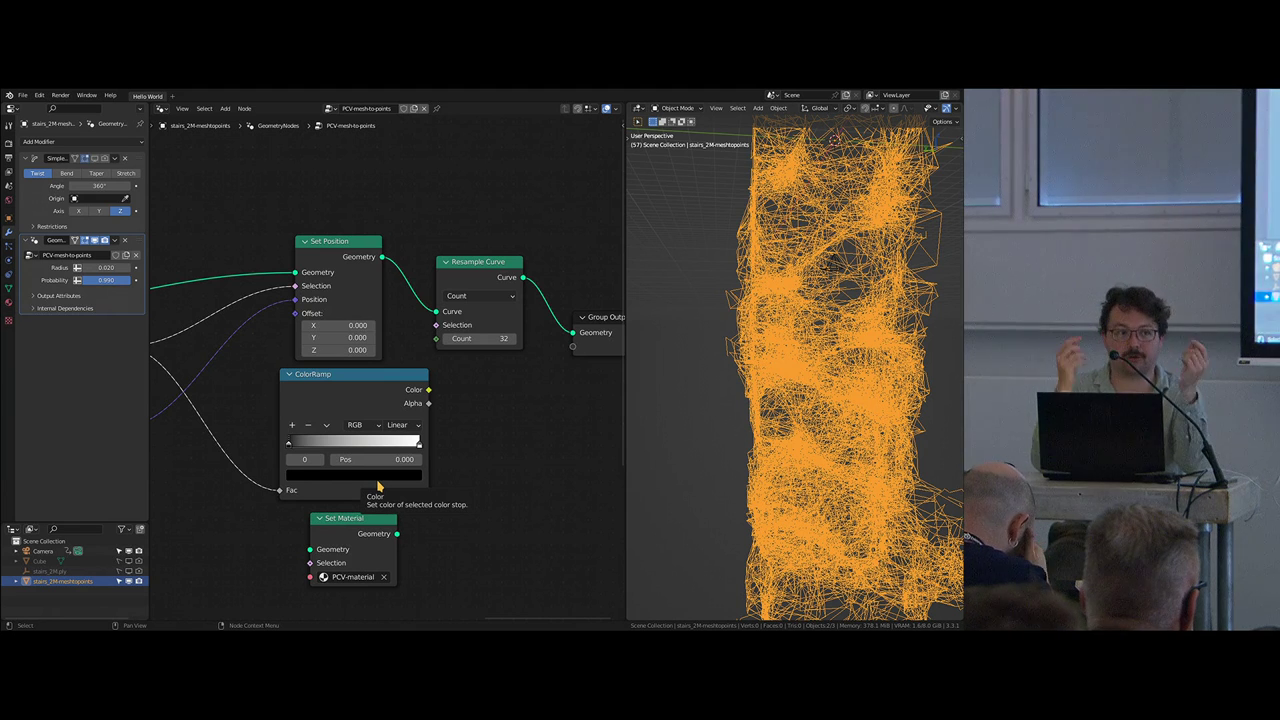
left_click(419, 444)
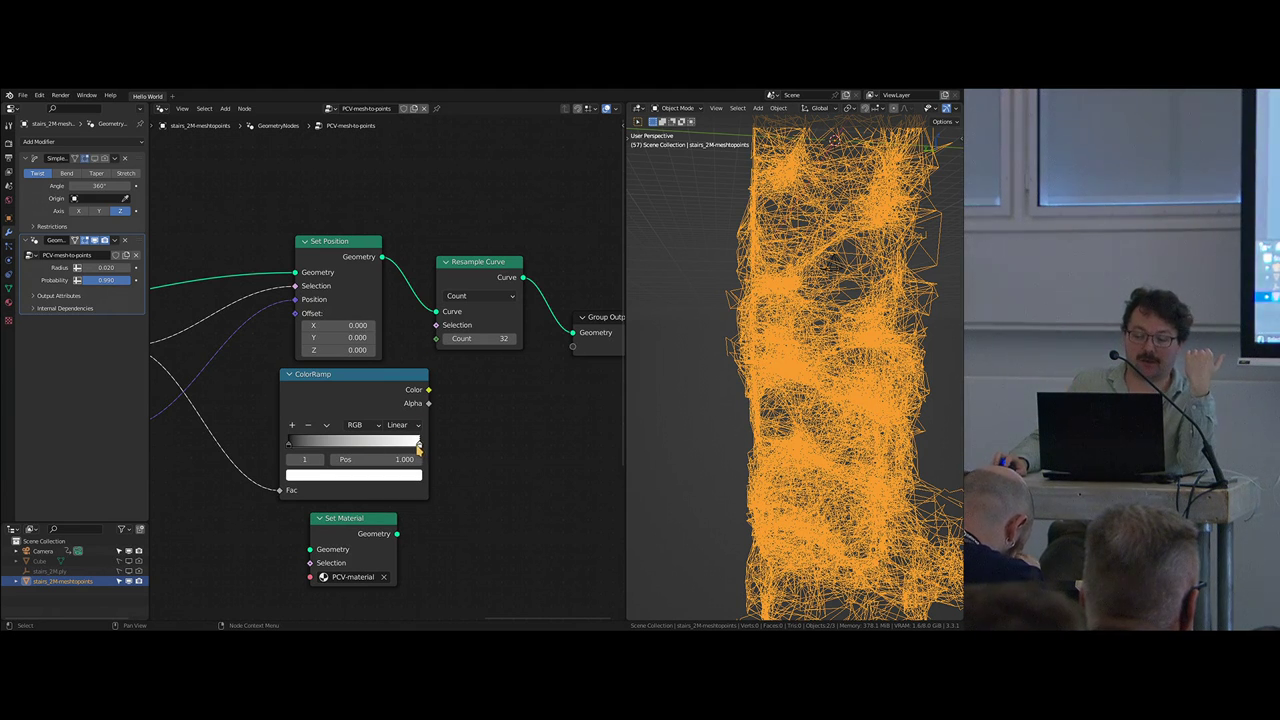
left_click(402, 459)
type("0.5")
key("Return")
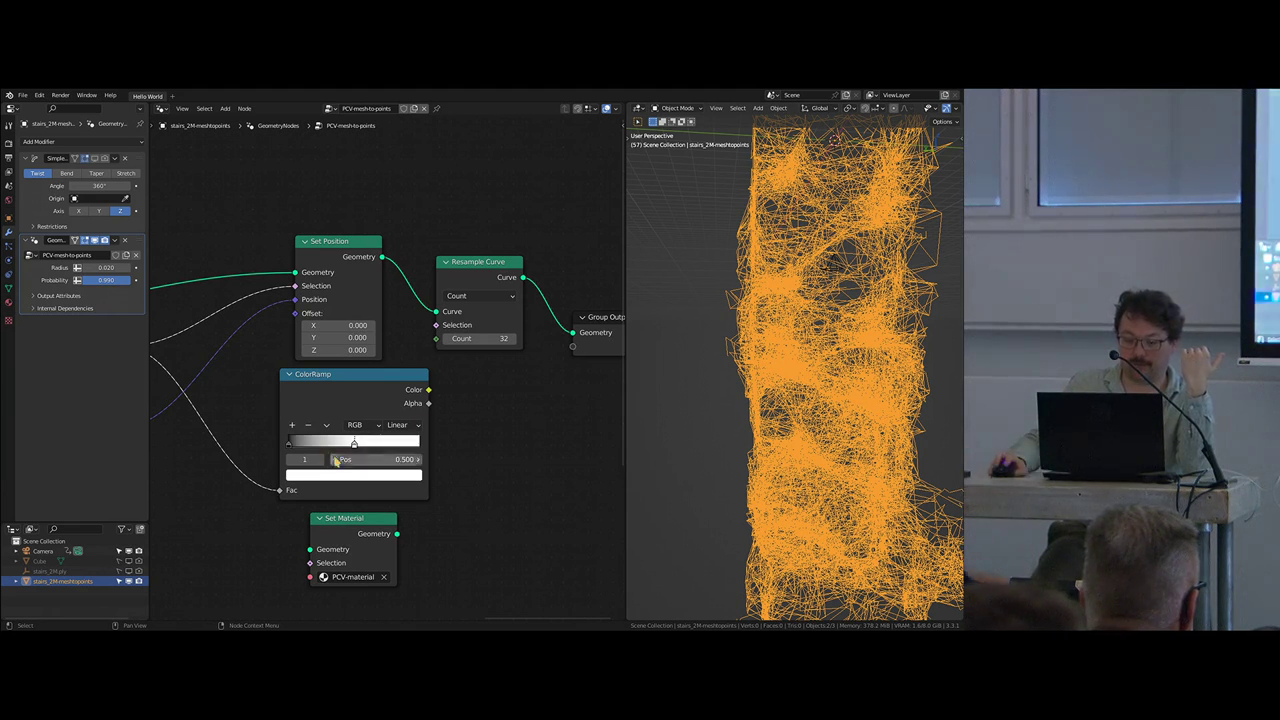
left_click_drag(419, 444, 443, 450)
left_click(436, 478)
left_click_drag(420, 368, 357, 398)
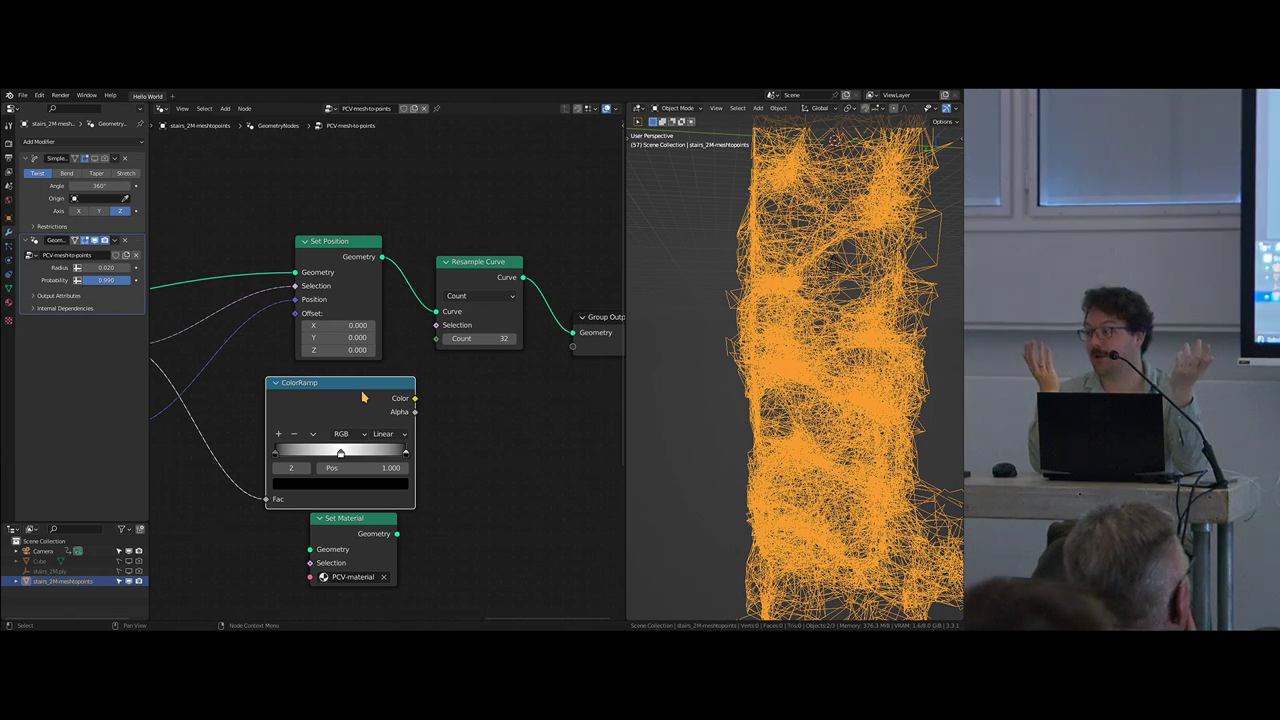
Step: Move Group Output farther along and insert a second Set Position node after Resample Curve
middle_click_drag(457, 443, 285, 466)
left_click_drag(460, 348, 563, 357)
middle_click_drag(394, 411, 480, 405)
key("shift+a")
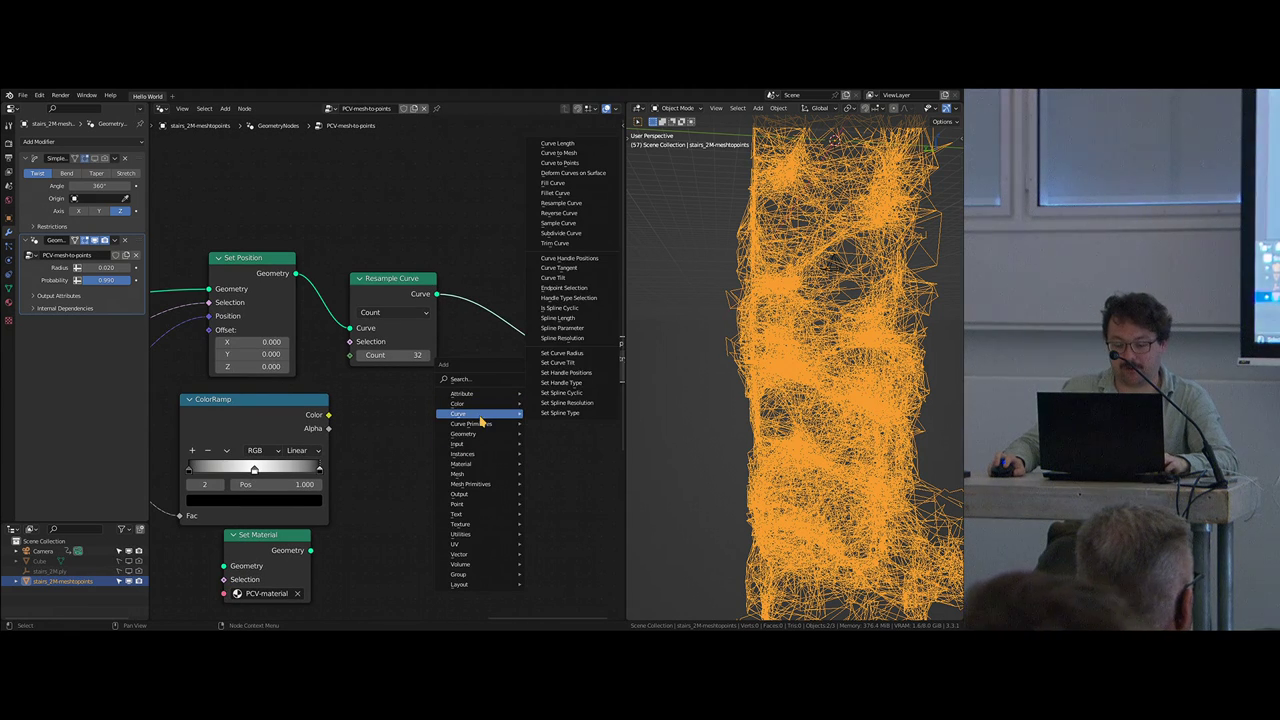
mouse_move(473, 428)
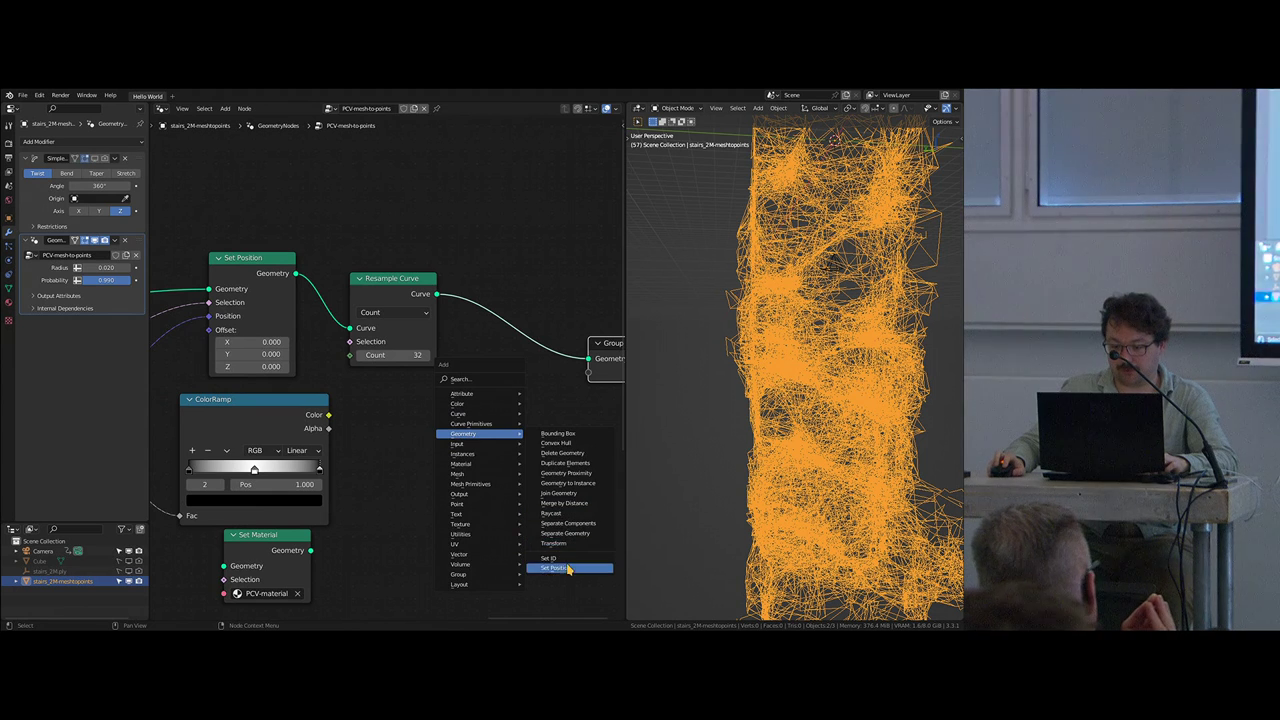
key("shift+a")
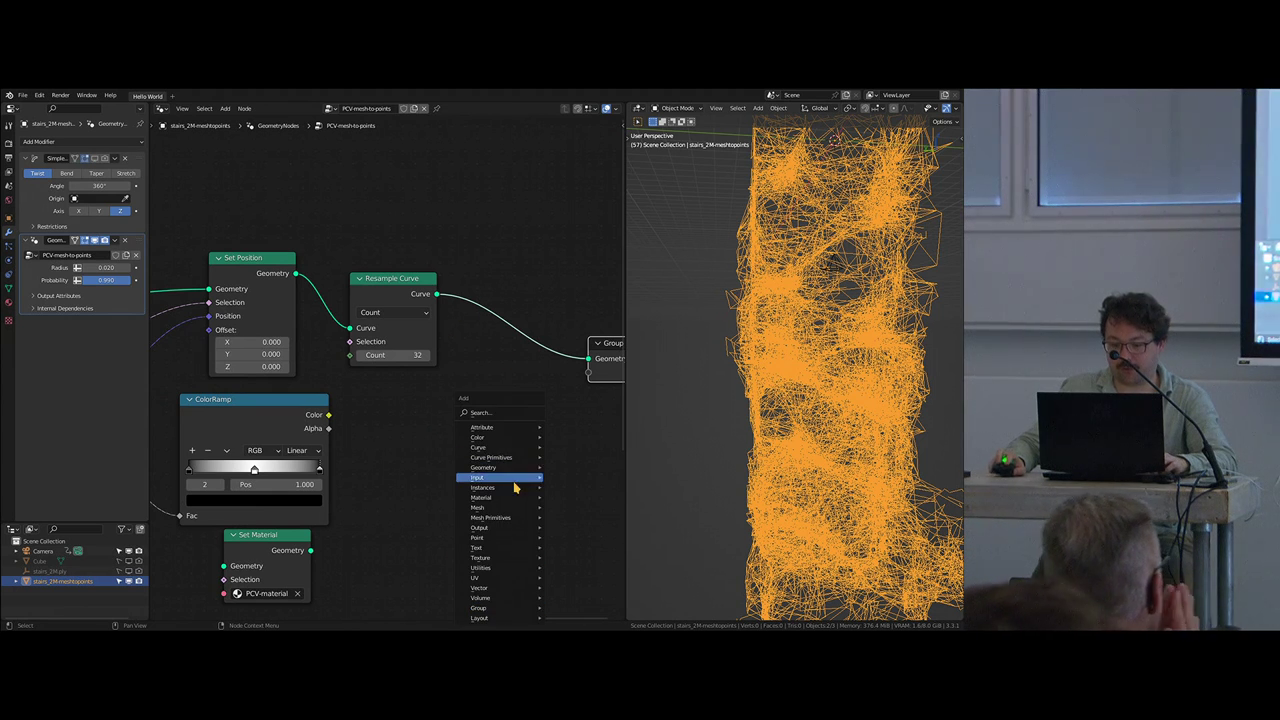
mouse_move(505, 468)
left_click(589, 601)
left_click(488, 323)
Step: Move Set Material farther down and shift ColorRamp slightly to leave space between the two nodes
middle_click_drag(471, 503, 486, 431)
left_click_drag(343, 492, 305, 556)
middle_click_drag(463, 437, 446, 421)
scroll(446, 421, "down", 2)
scroll(446, 421, "down", 2)
left_click(290, 389)
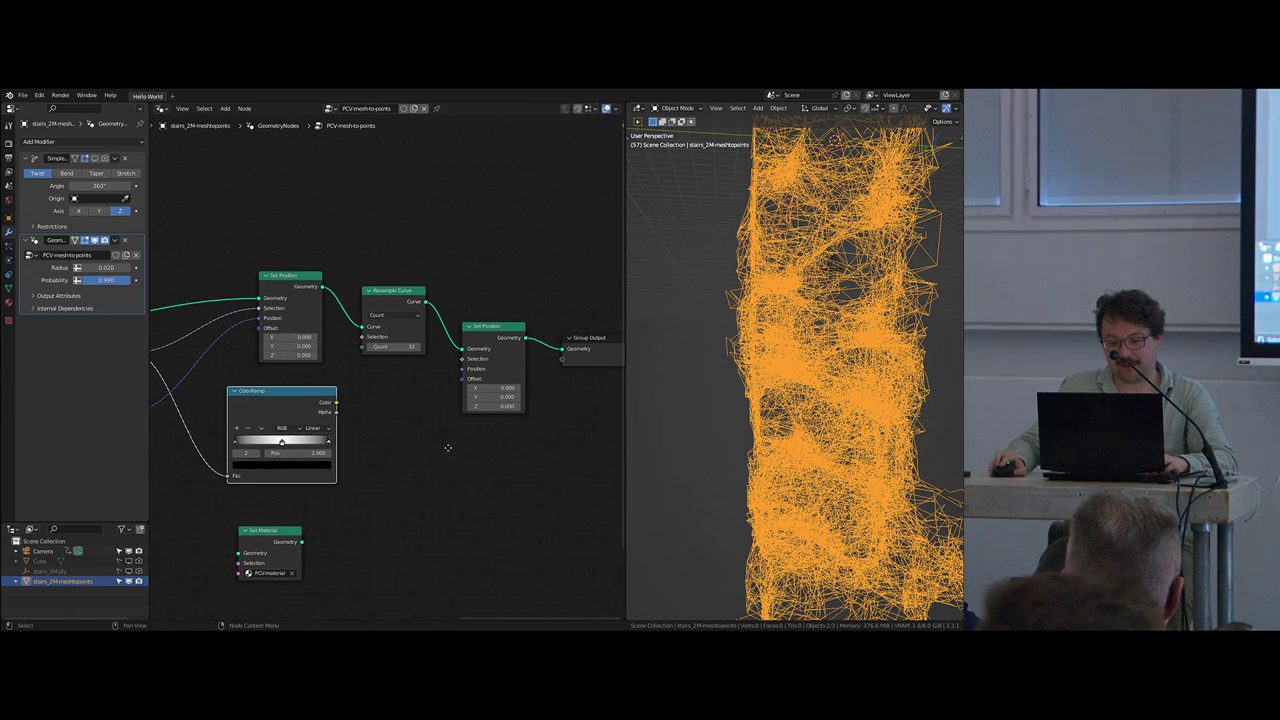
Step: Add a Noise Texture node and place it directly below the ColorRamp
scroll(415, 443, "up", 2)
key("shift+a")
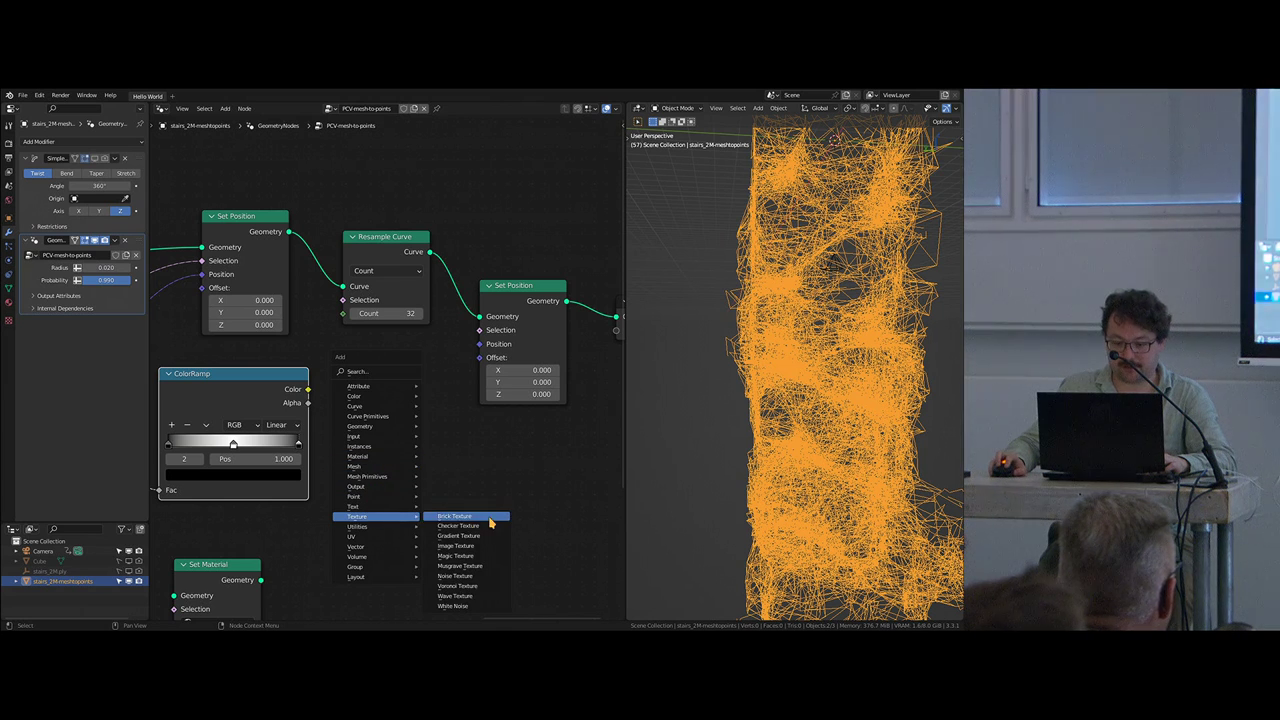
left_click(455, 576)
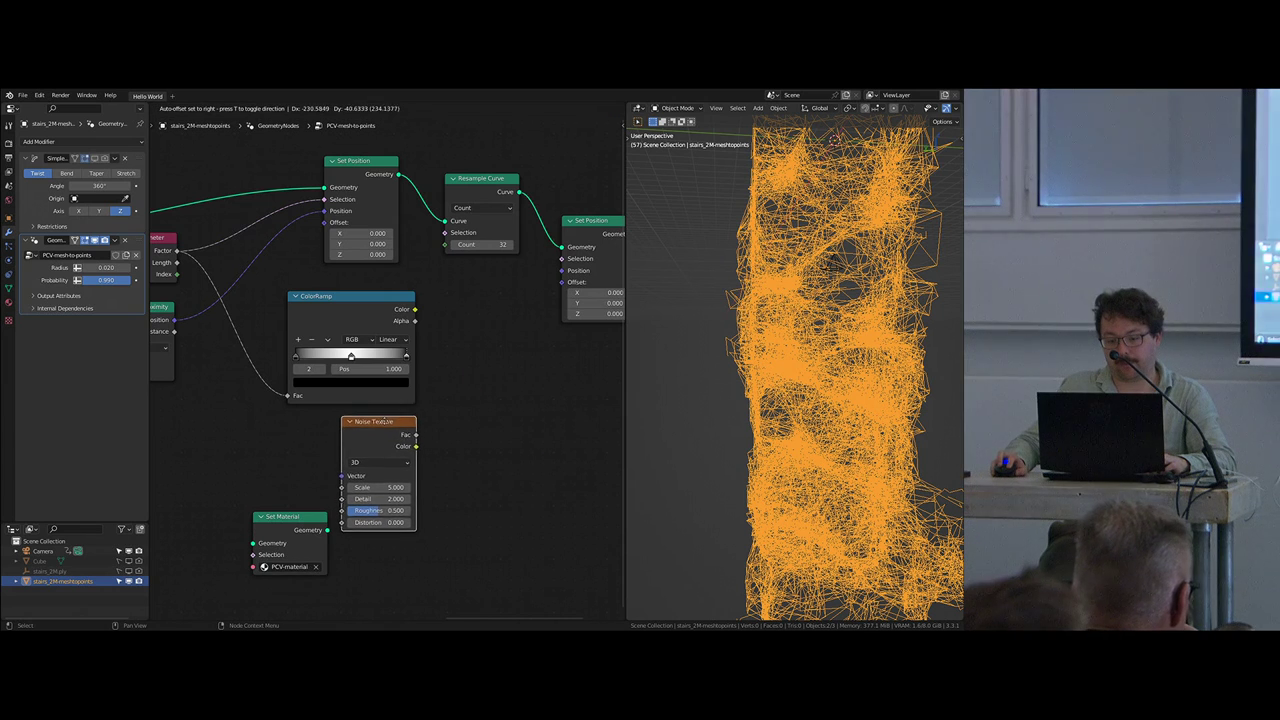
left_click(384, 421)
left_click_drag(416, 434, 474, 447)
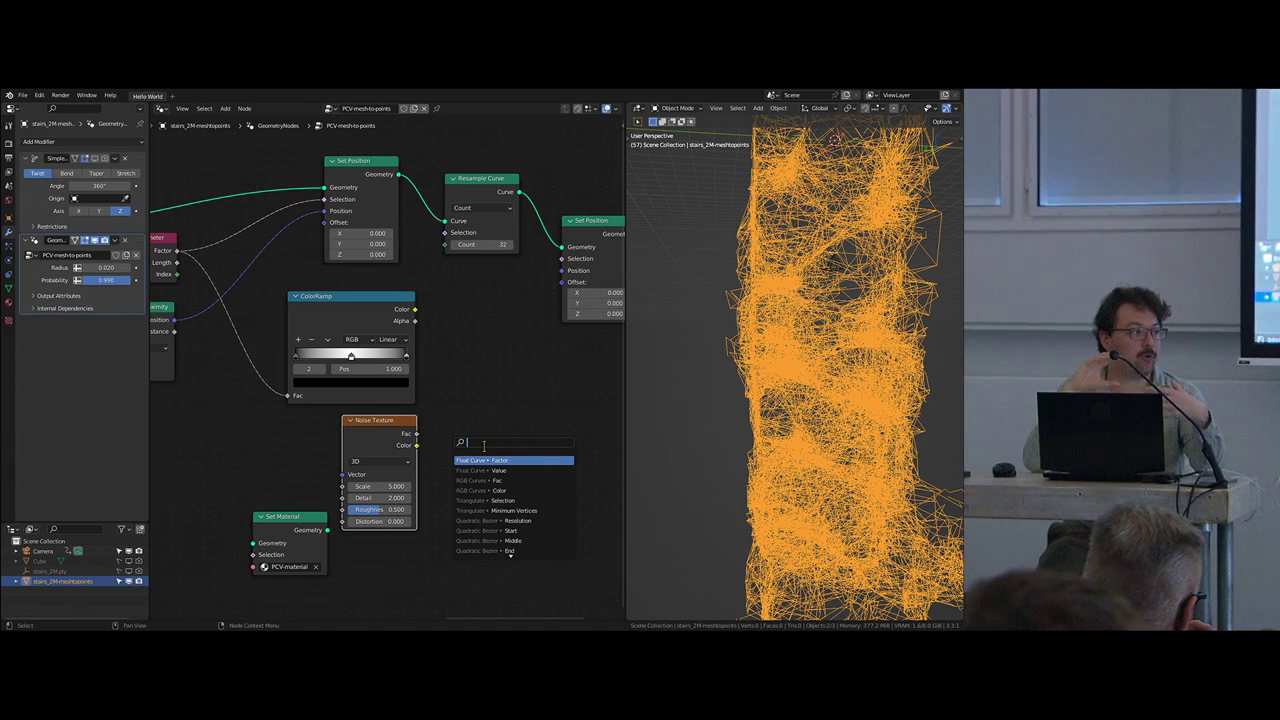
middle_click_drag(540, 370, 409, 390)
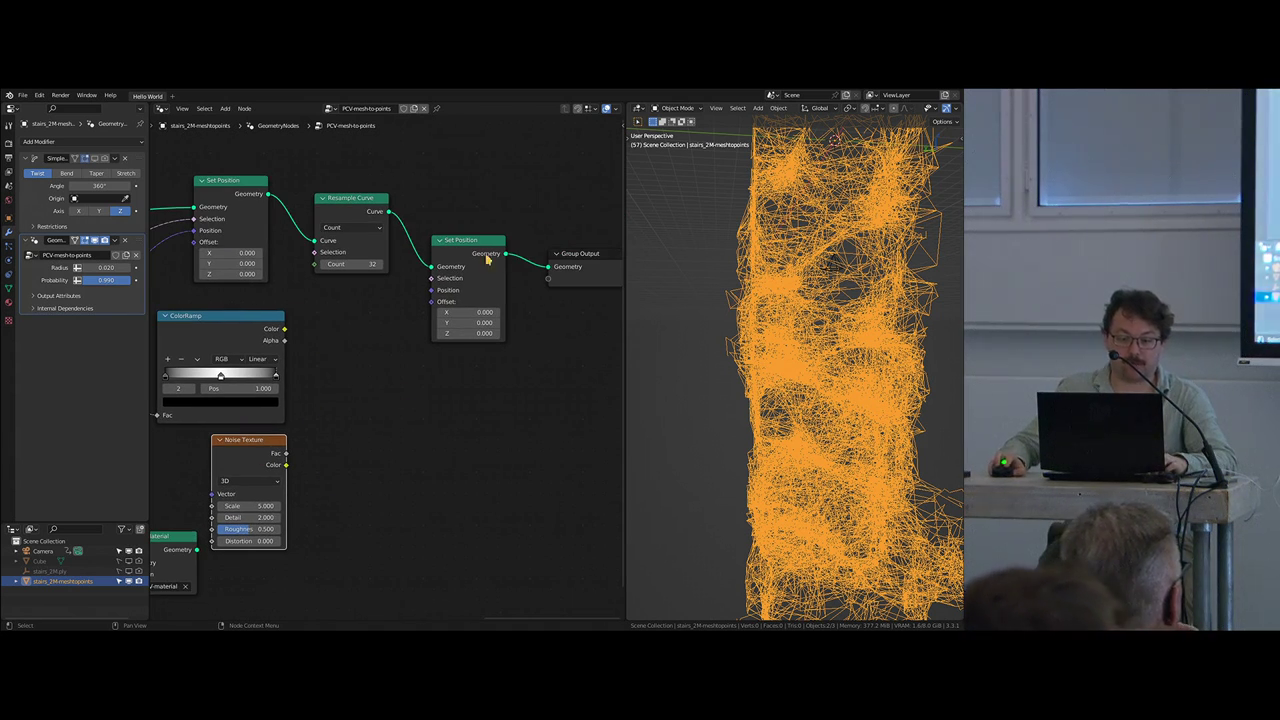
Step: Connect the Noise Texture's Color to the second Set Position's Offset and the ColorRamp's Color to its Selection
left_click_drag(285, 466, 440, 308)
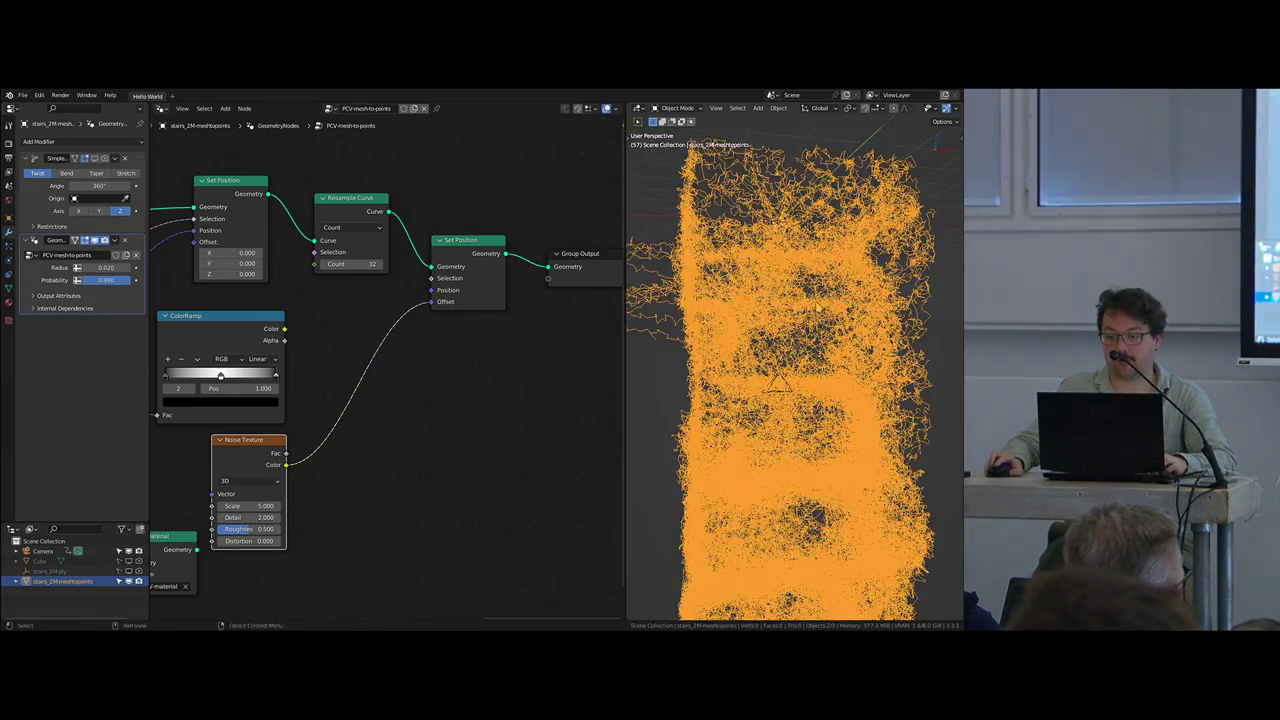
middle_click_drag(818, 305, 843, 287)
middle_click_drag(390, 412, 403, 445)
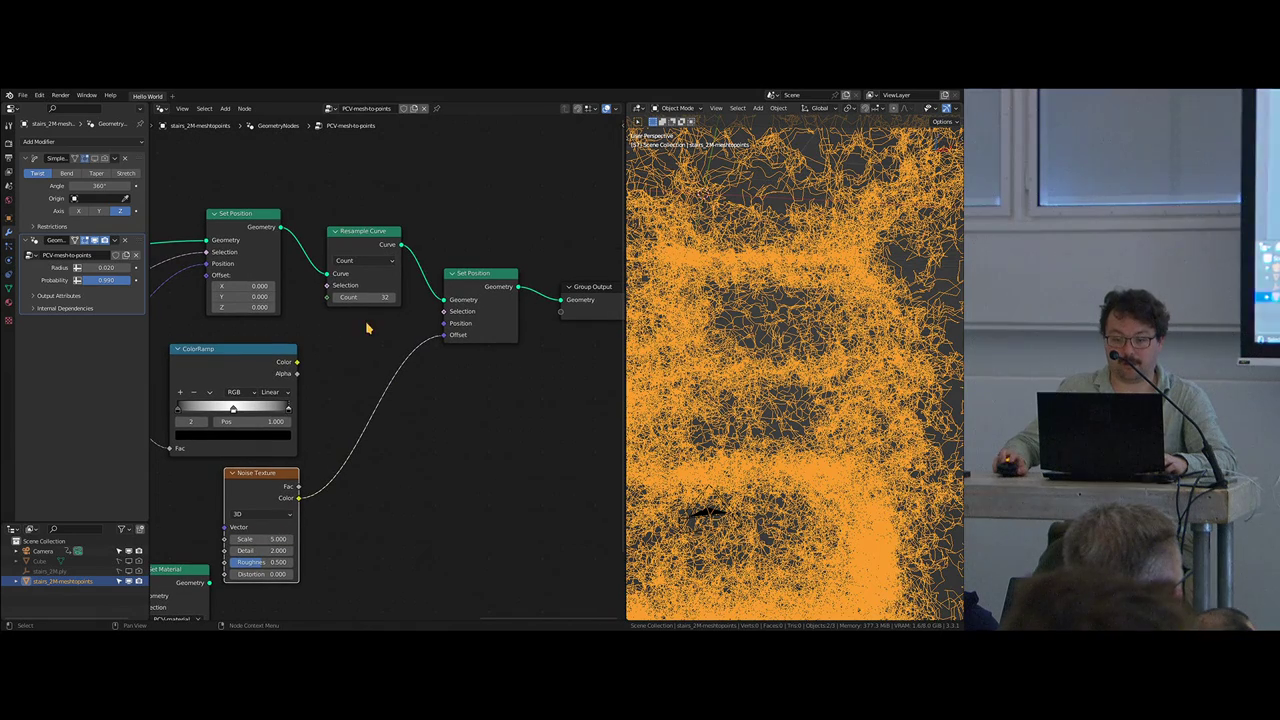
left_click_drag(297, 362, 443, 311)
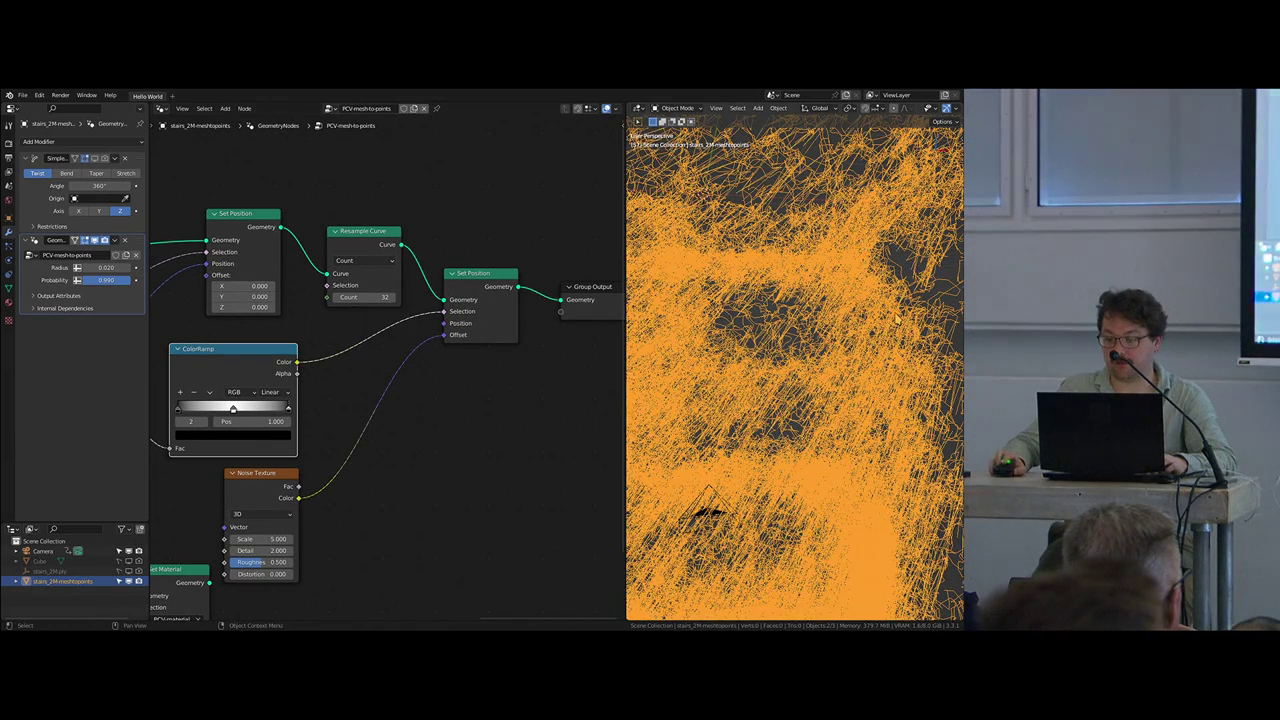
middle_click_drag(858, 315, 880, 280)
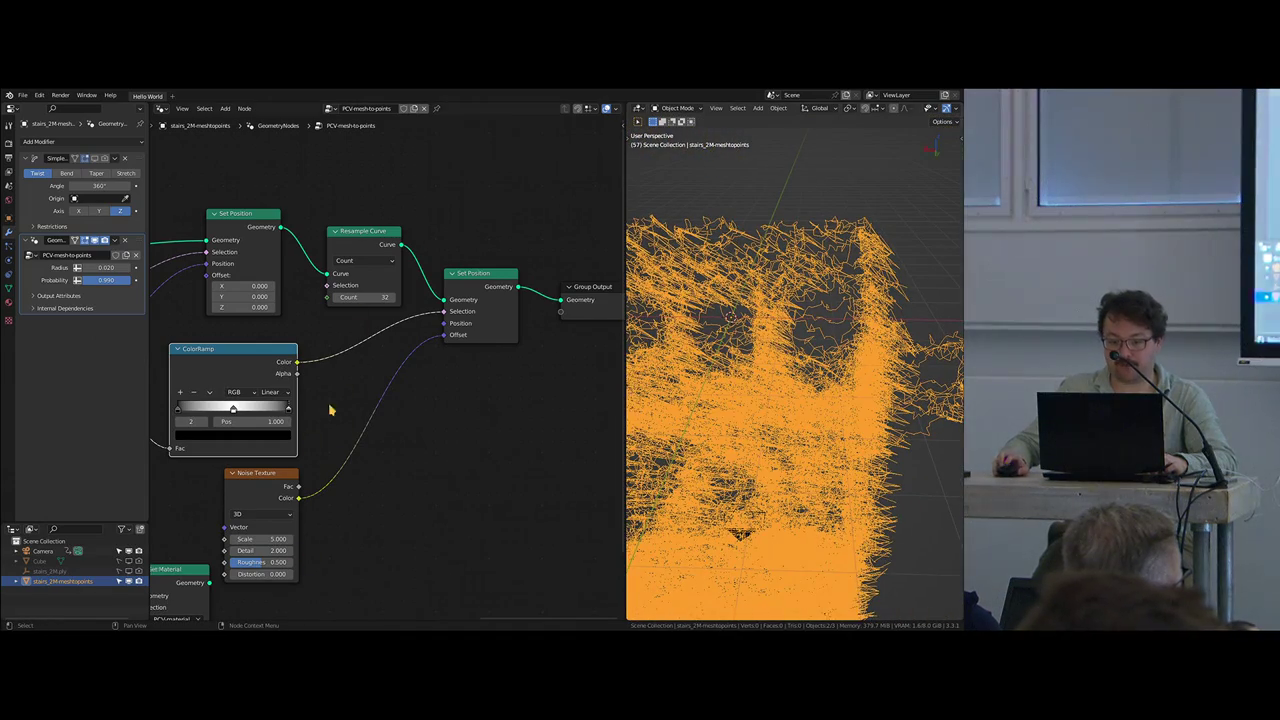
Step: Lower the Noise Texture's scale to 2.340 and inspect the displaced lines from another angle
middle_click_drag(330, 410, 360, 425)
left_click(295, 554)
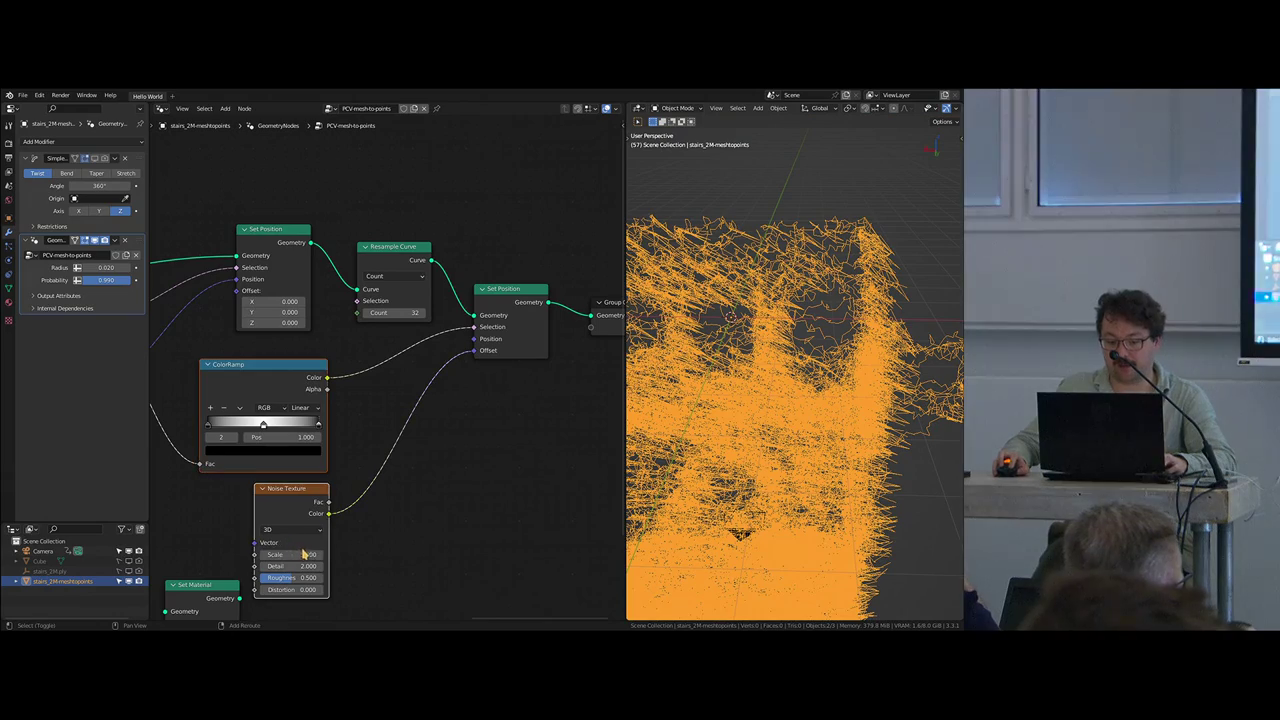
left_click_drag(295, 554, 203, 554)
middle_click_drag(755, 395, 765, 280)
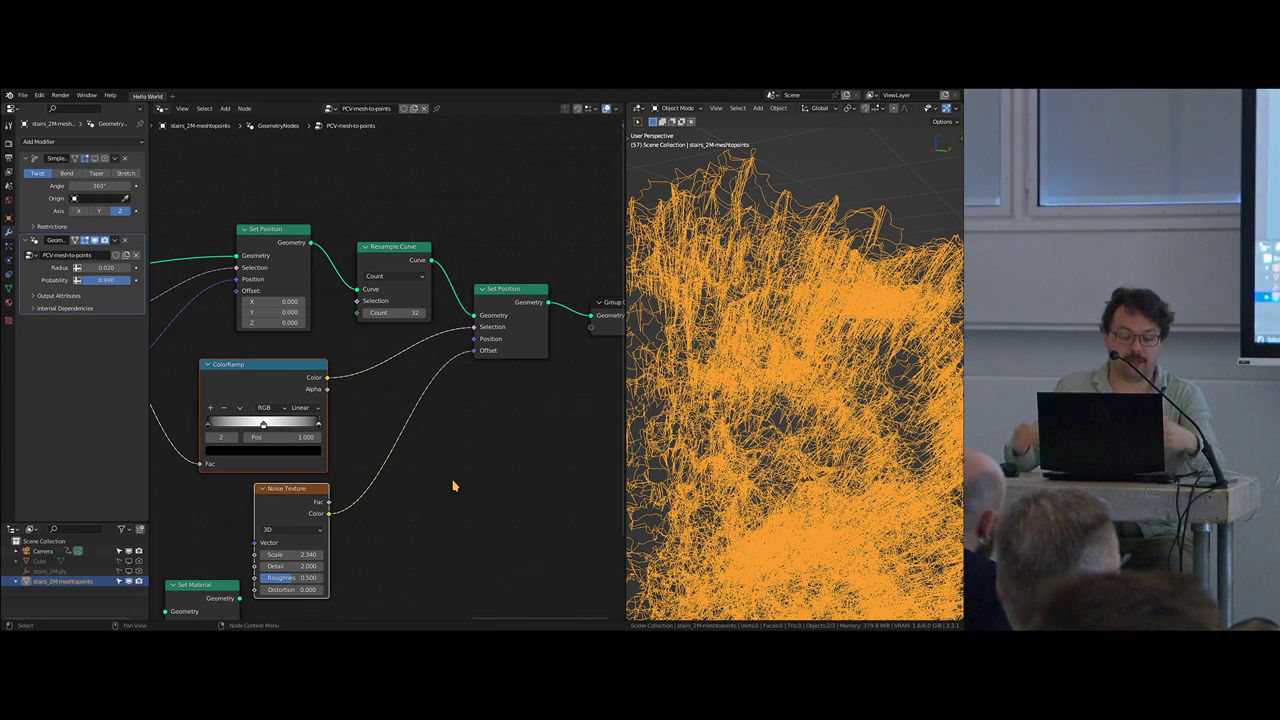
Step: Add a Vector Math node and insert it on the link between Noise Texture and the second Set Position's Offset
key("shift+a")
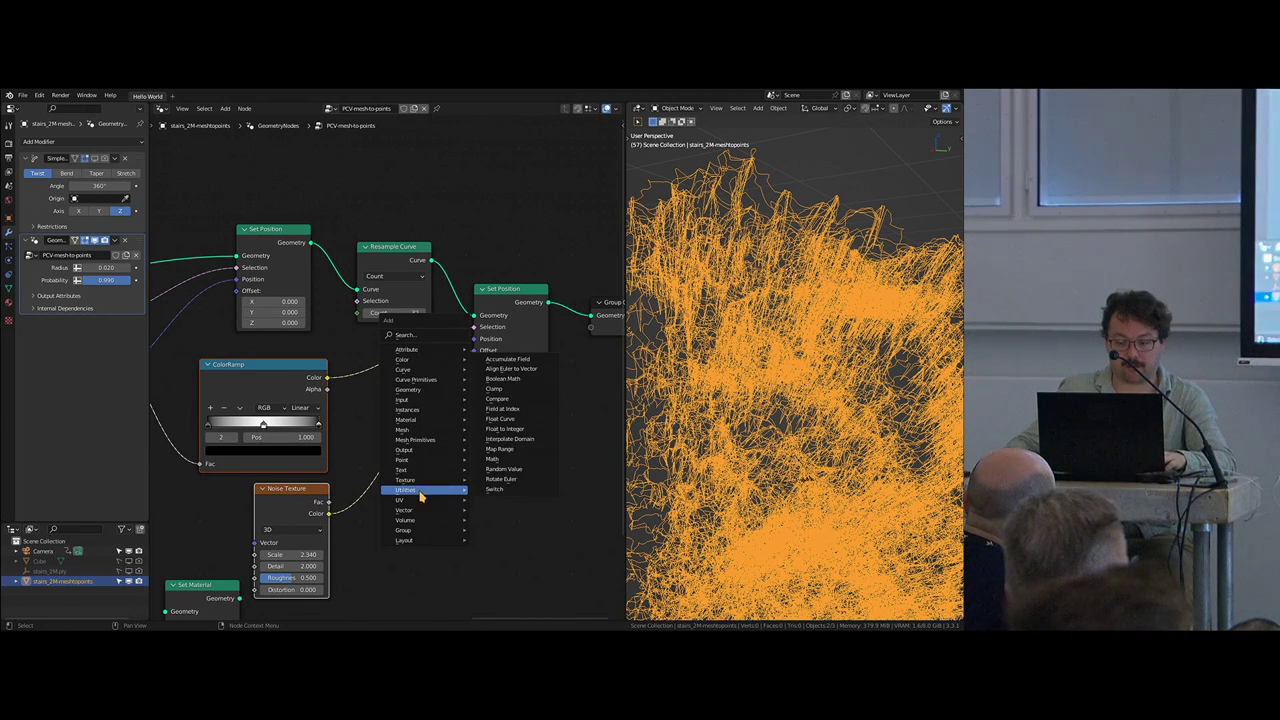
key("Escape")
key("shift+a")
mouse_move(410, 520)
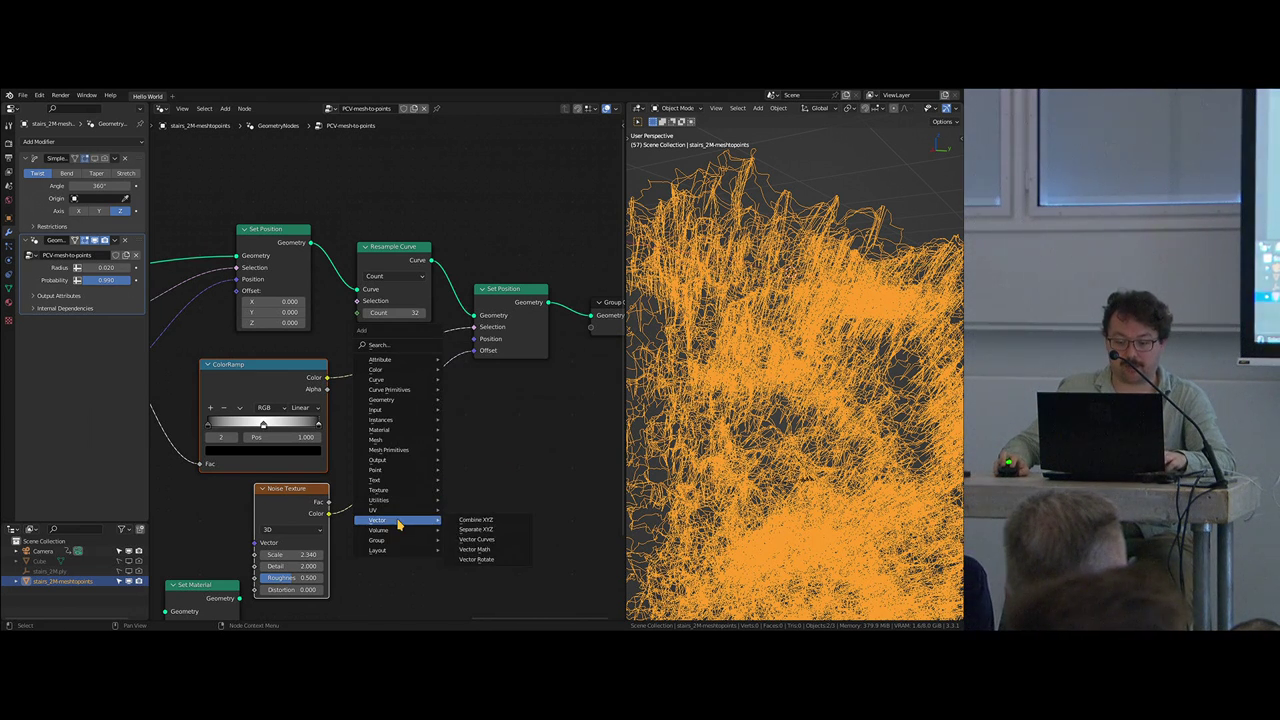
left_click(470, 552)
left_click(424, 439)
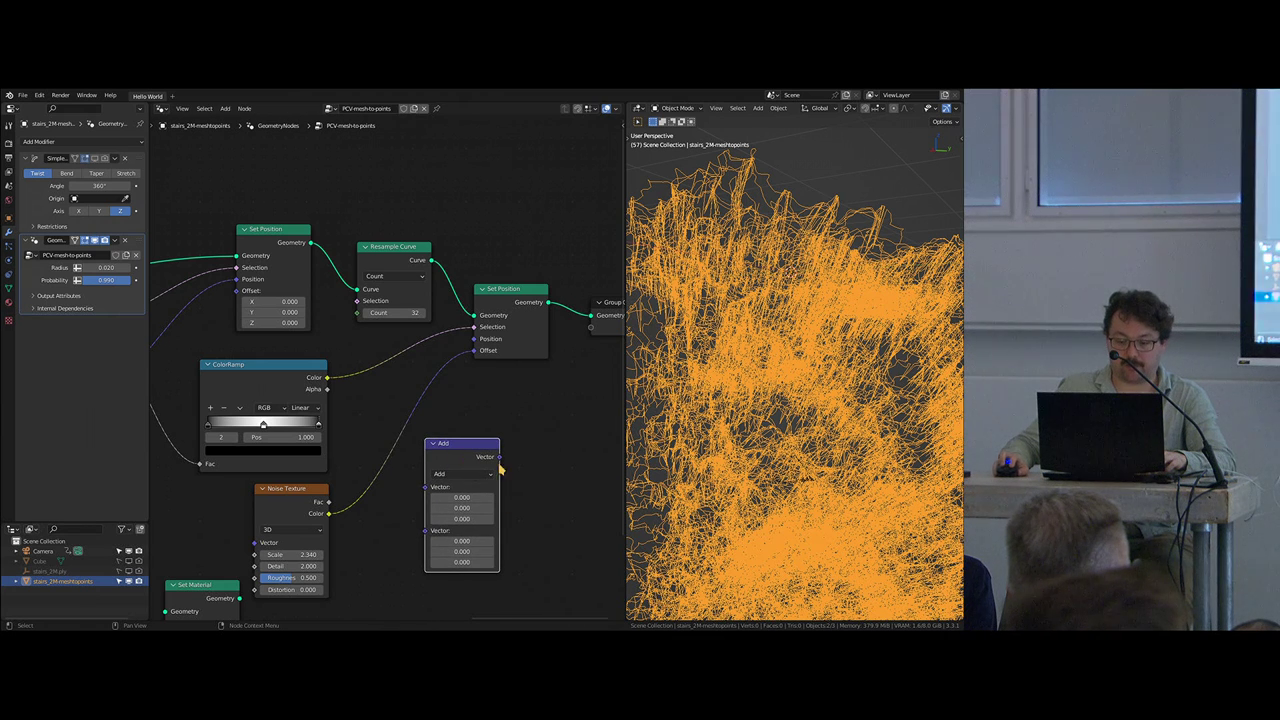
key("g")
left_click(446, 447)
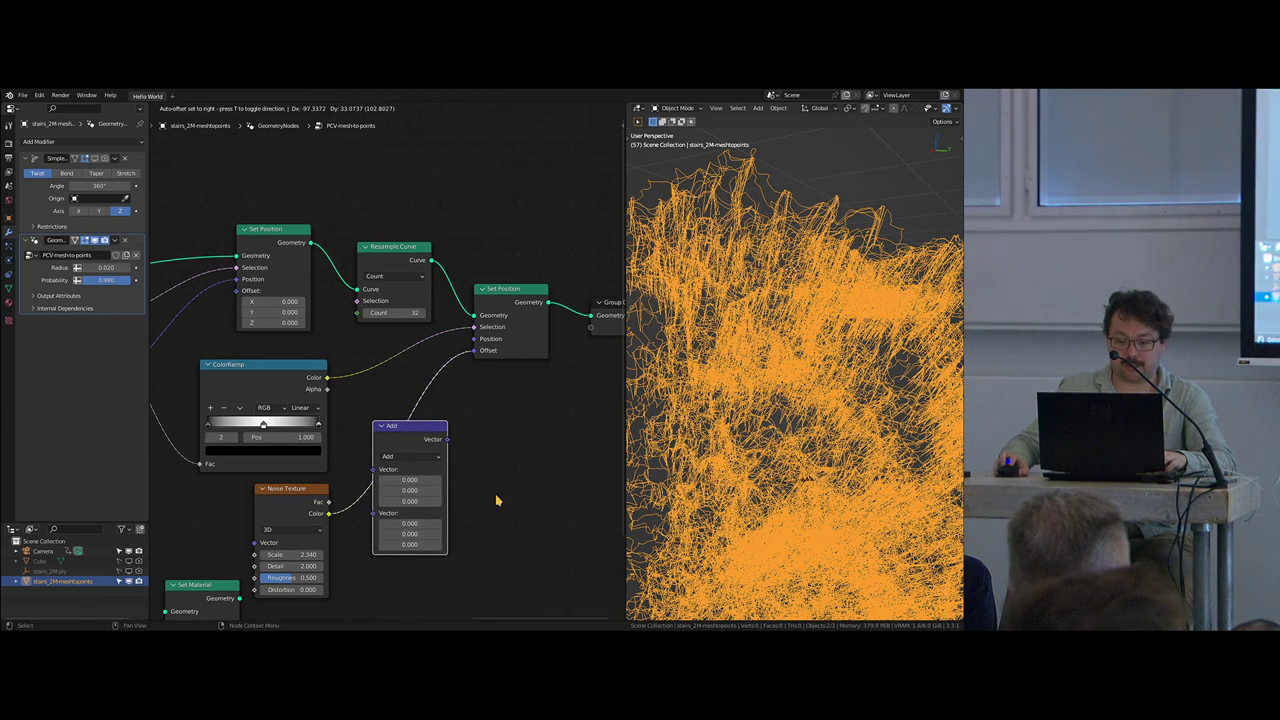
Step: Change the Vector Math operation to Subtract and set all three components of its second vector to 0.5
left_click(410, 456)
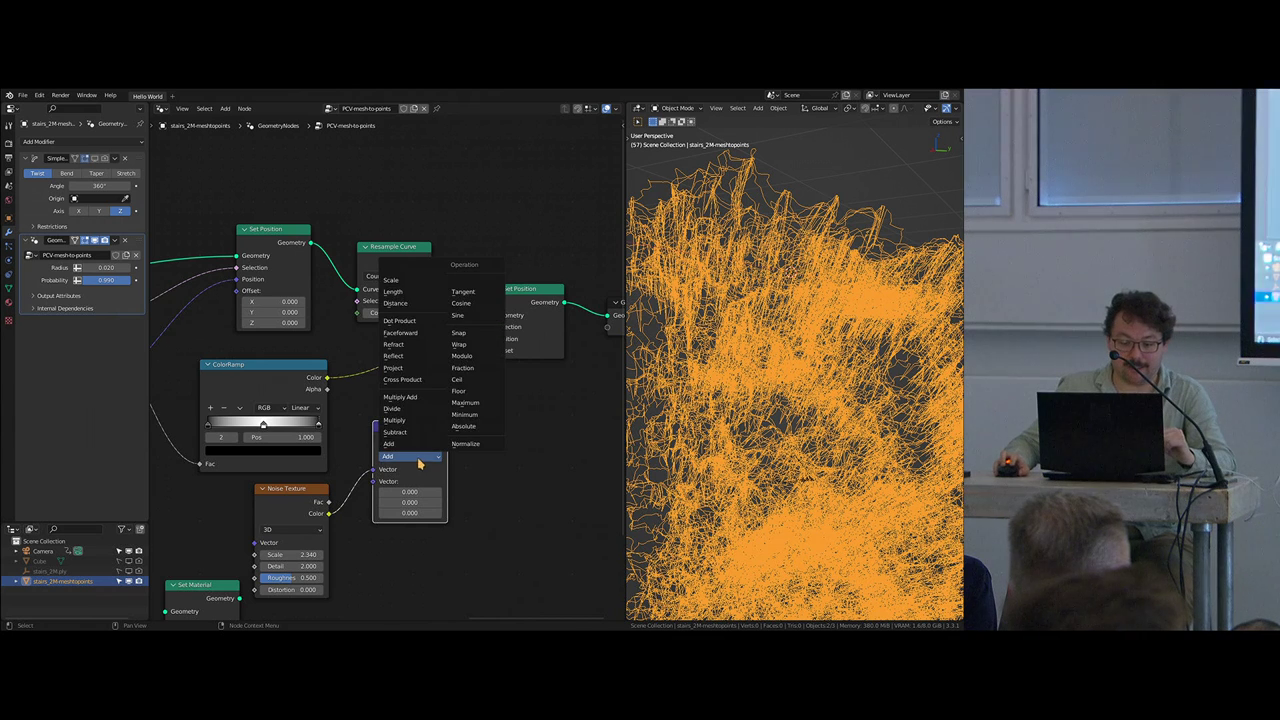
left_click(396, 431)
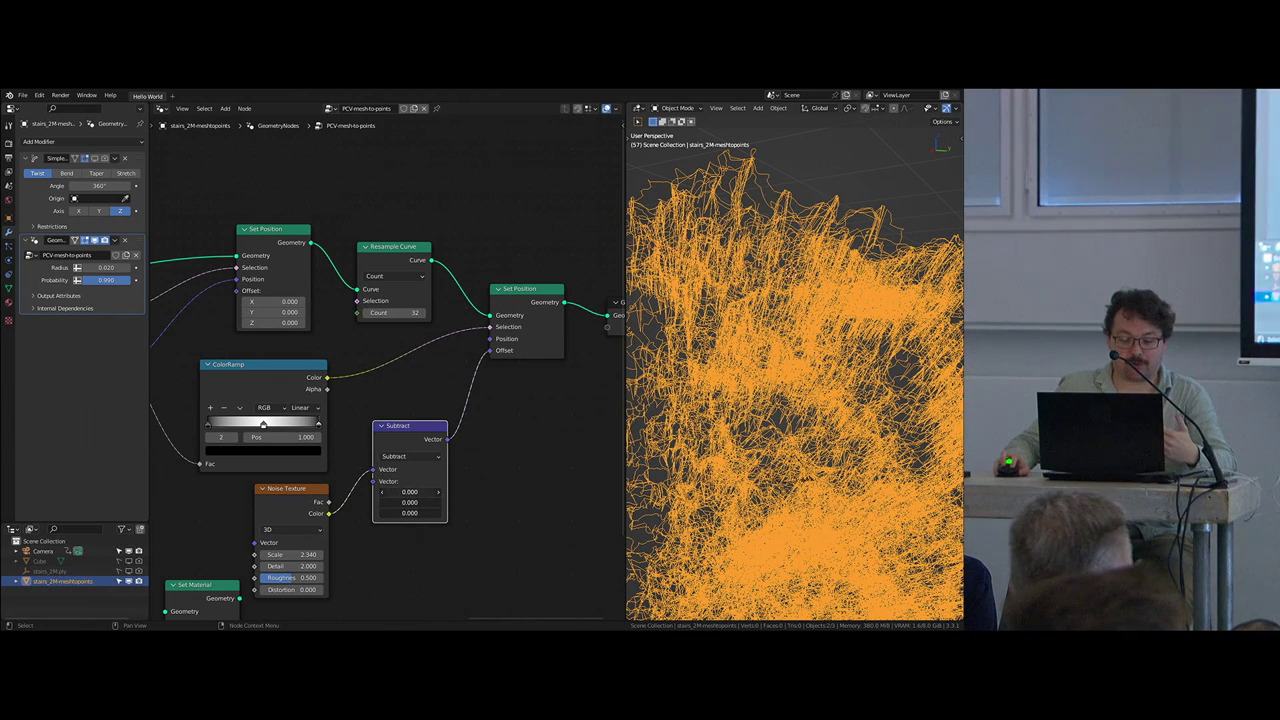
left_click(406, 488)
type(".5")
key("Return")
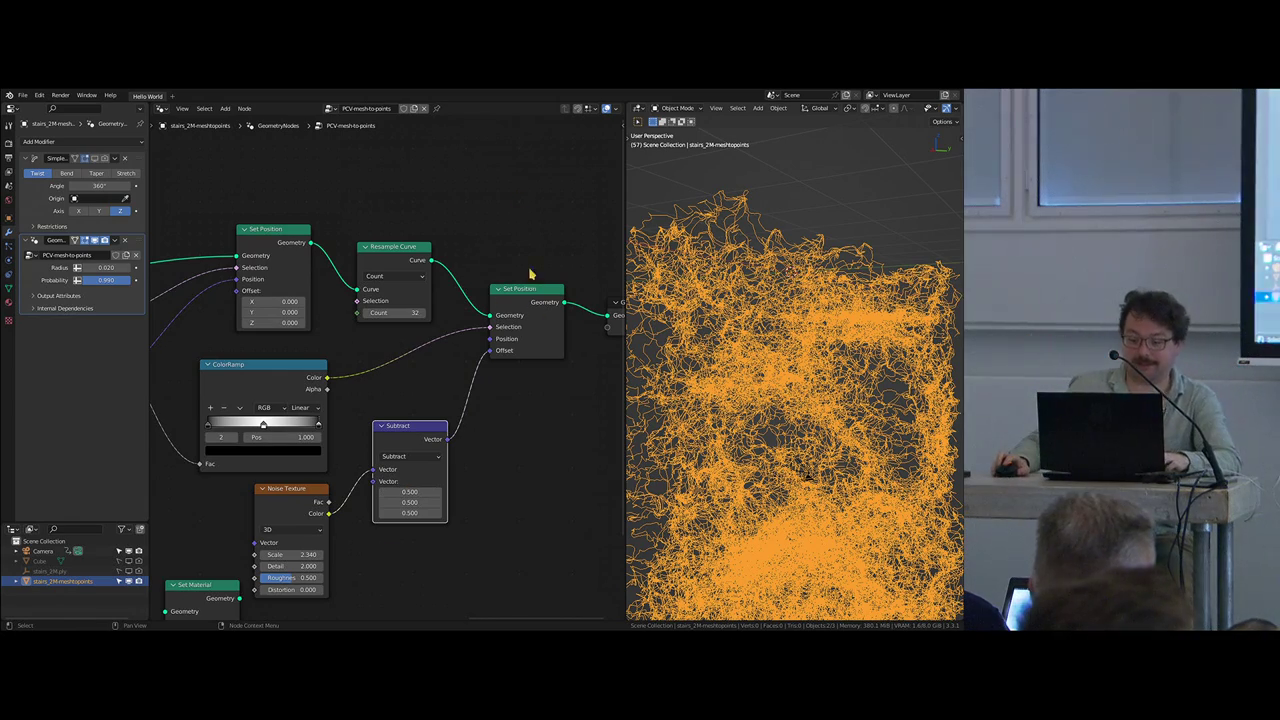
Step: Duplicate the Subtract node, insert the copy before the second Set Position's Offset, and change its operation to Multiply
middle_click_drag(570, 410, 521, 392)
middle_click_drag(844, 300, 805, 320)
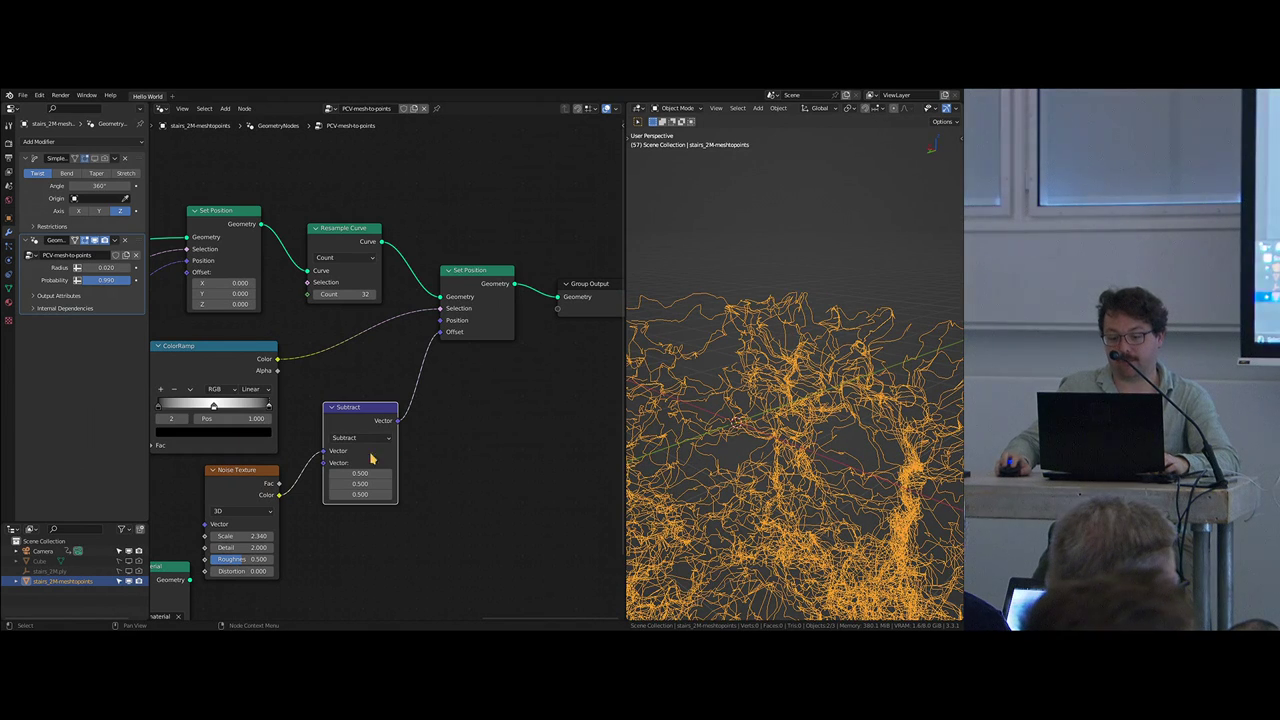
middle_click_drag(468, 422, 462, 429)
key("shift+a")
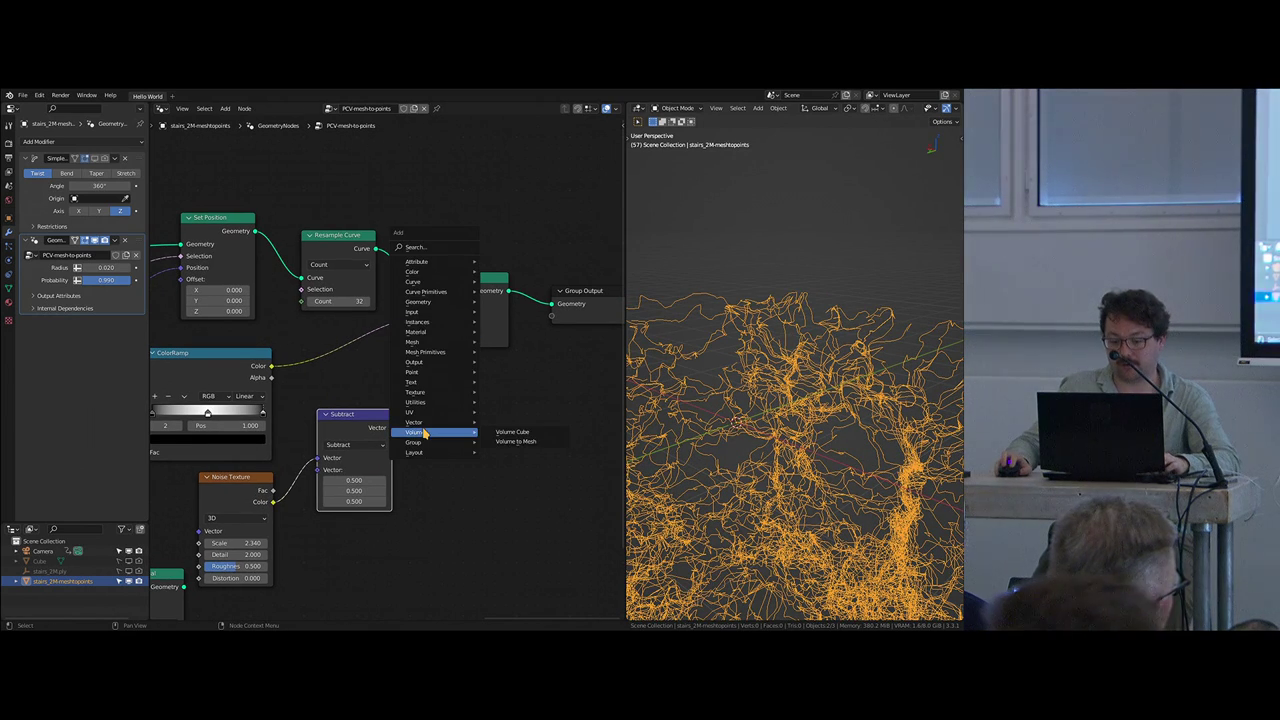
key("shift+d")
left_click(495, 429)
left_click(486, 443)
left_click(480, 443)
left_click(466, 441)
left_click(477, 408)
Step: Set all three components of the Multiply node's second vector to 1.150, checking the displaced lines from another angle
mouse_move(474, 423)
left_mouse_down()
mouse_move(428, 374)
mouse_move(473, 449)
mouse_move(560, 449)
mouse_move(480, 449)
mouse_move(535, 449)
mouse_move(460, 428)
left_mouse_up()
middle_click_drag(747, 424, 769, 331)
scroll(772, 350, "down", 2)
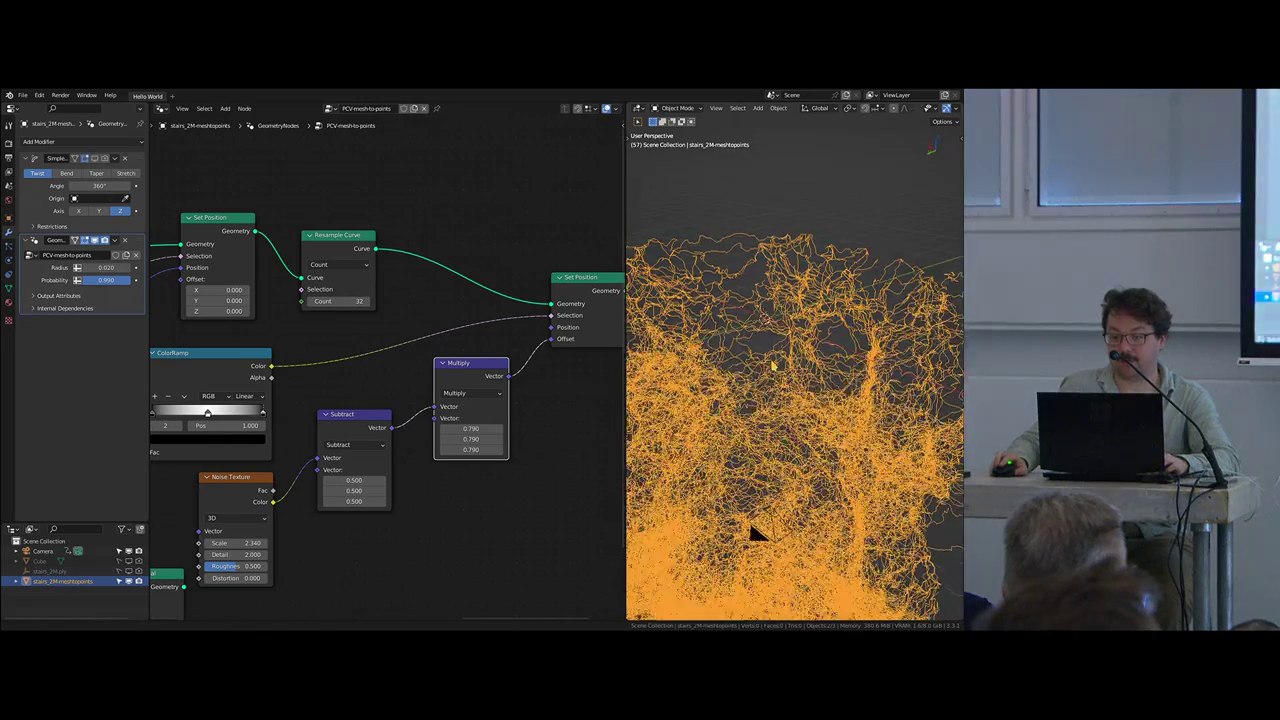
scroll(774, 366, "up", 1)
left_click_drag(470, 428, 403, 428)
Step: Add dark stops around the ColorRamp's white centre and set its interpolation to B-Spline
middle_click_drag(230, 381, 405, 360)
scroll(405, 360, "up", 3)
left_click_drag(405, 360, 405, 351)
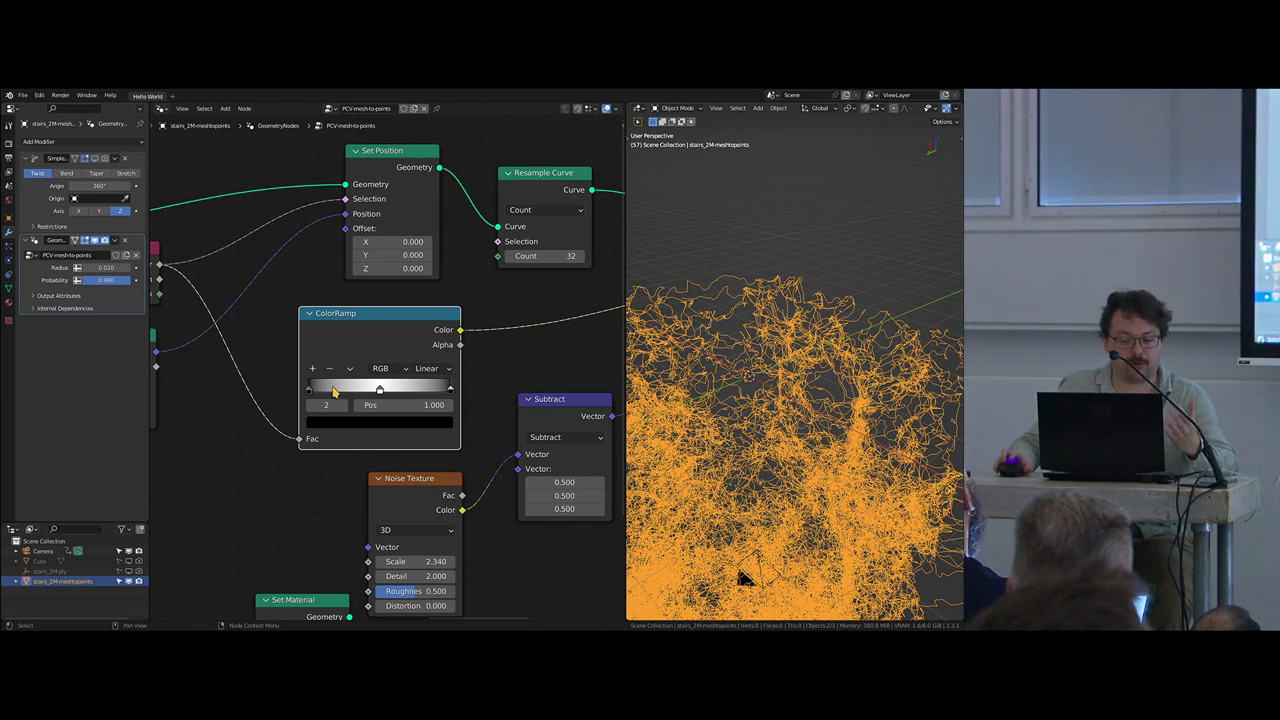
key("g")
left_click_drag(316, 388, 368, 392)
left_click_drag(462, 396, 432, 397)
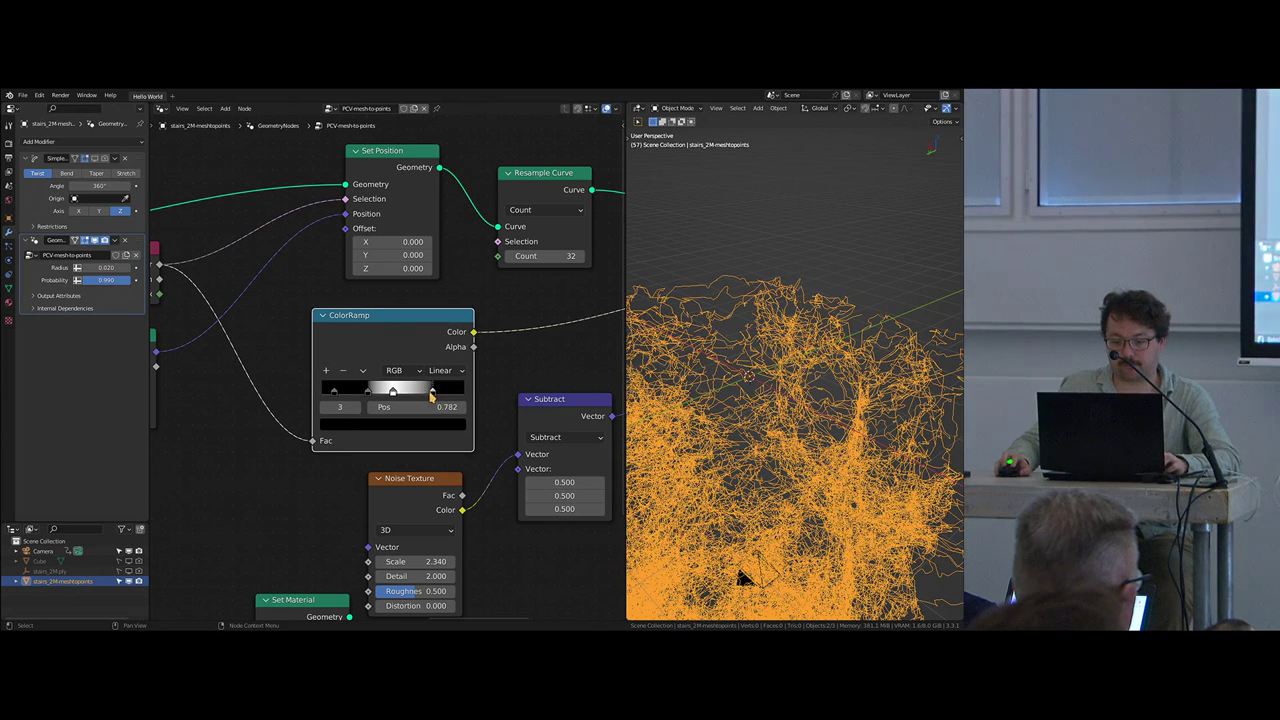
left_click(443, 370)
left_click(455, 432)
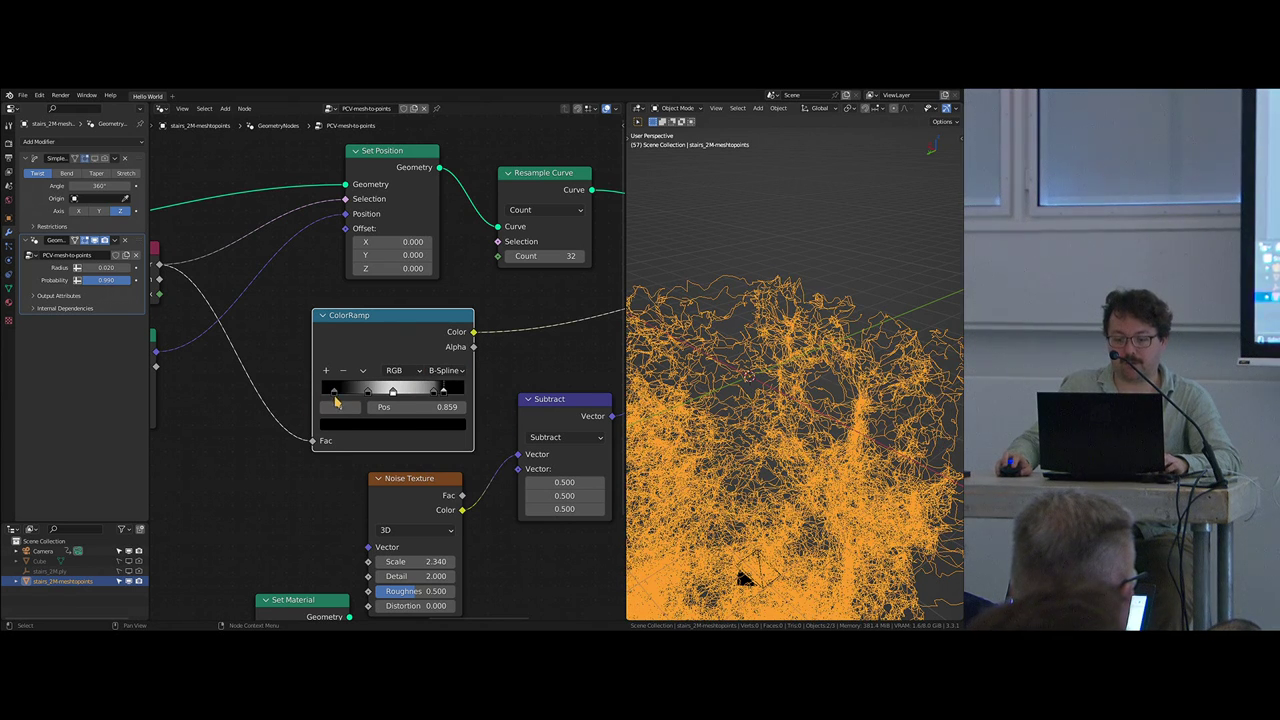
Step: Narrow the ColorRamp's bright band around its centre, place the first stop at 0.195, and view the lines through the camera
left_click(436, 395)
left_click_drag(456, 393, 386, 398)
left_click(420, 392)
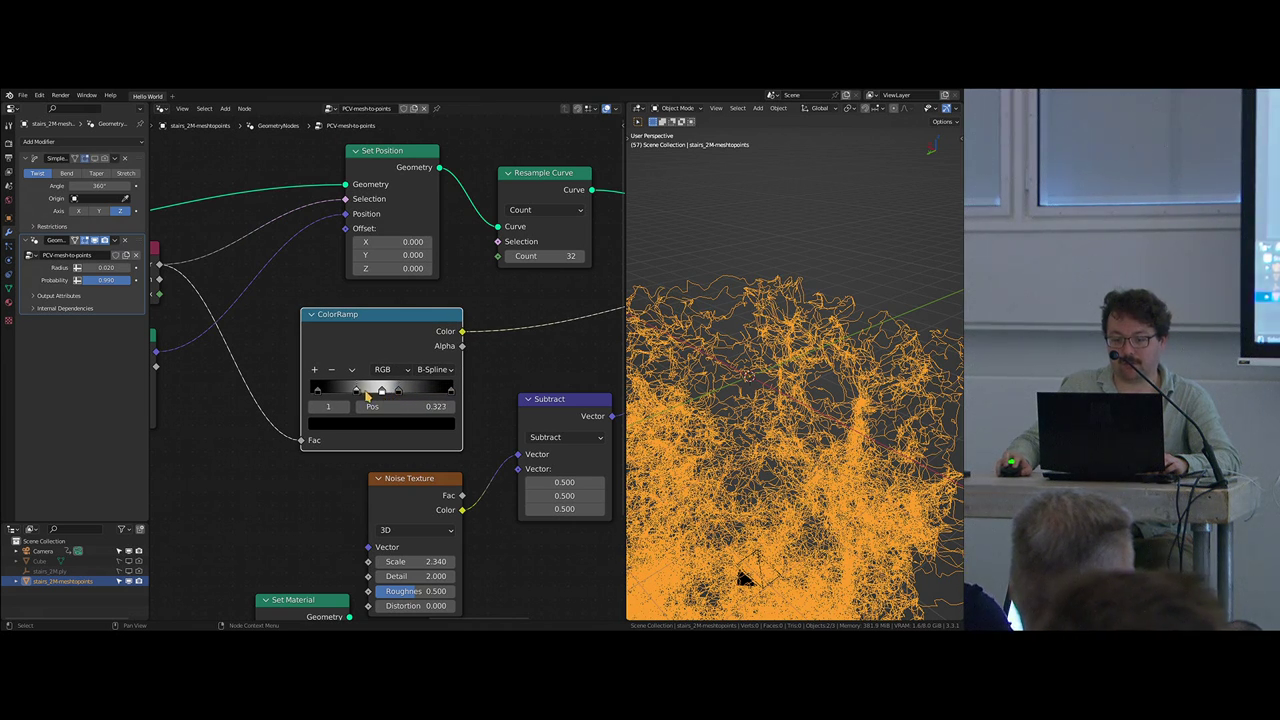
left_click(427, 392, "ctrl")
left_click_drag(320, 392, 338, 392)
middle_click_drag(705, 510, 814, 300)
scroll(786, 400, "up", 2)
key("KP_0")
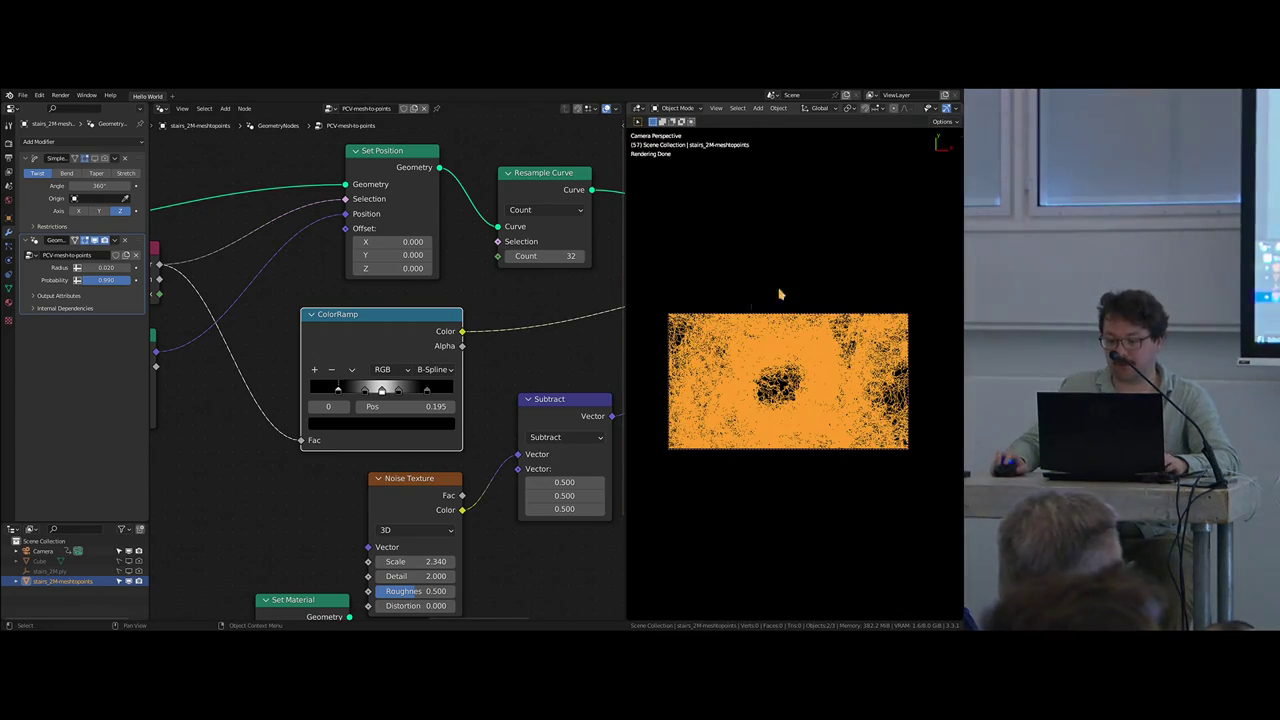
Step: Make room before the Group Output and insert a Curve to Mesh node between it and the second Set Position
middle_click_drag(570, 365, 349, 303)
scroll(349, 303, "down", 5)
middle_click_drag(538, 333, 329, 355)
key("z")
middle_click_drag(786, 412, 783, 312)
scroll(434, 350, "up", 4)
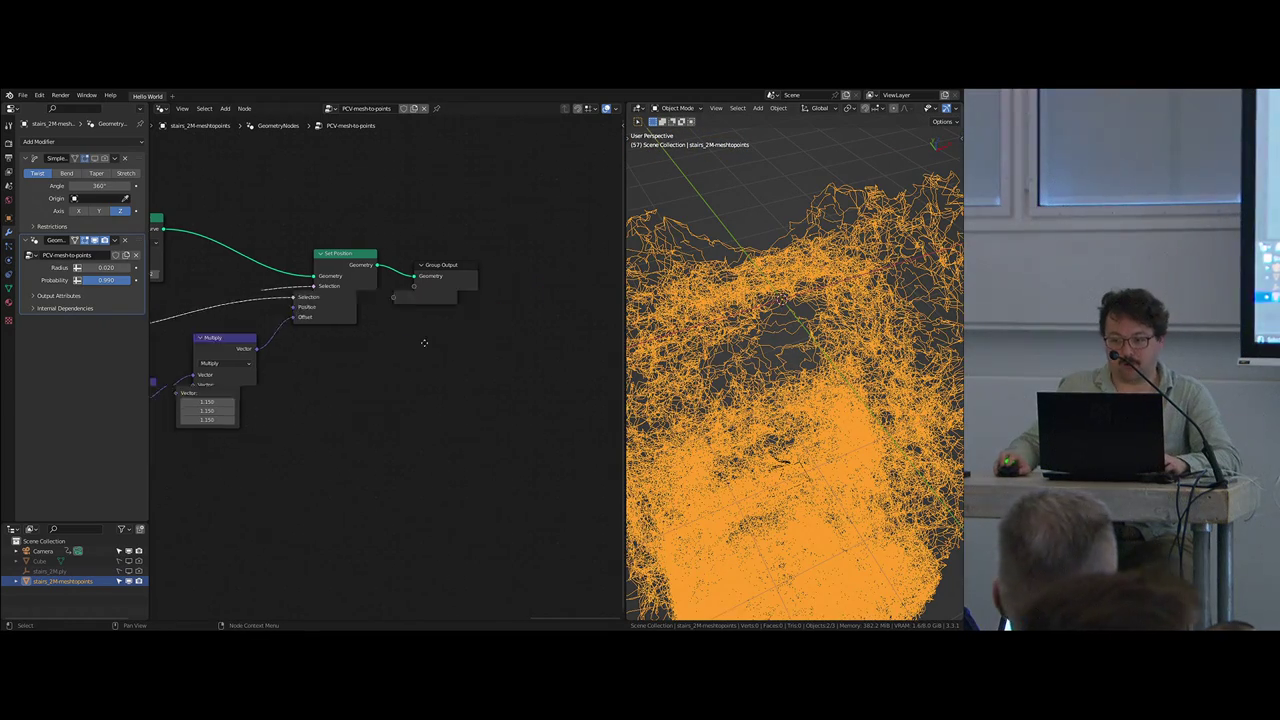
middle_click_drag(434, 350, 287, 398)
left_click_drag(298, 319, 536, 319)
key("shift+a")
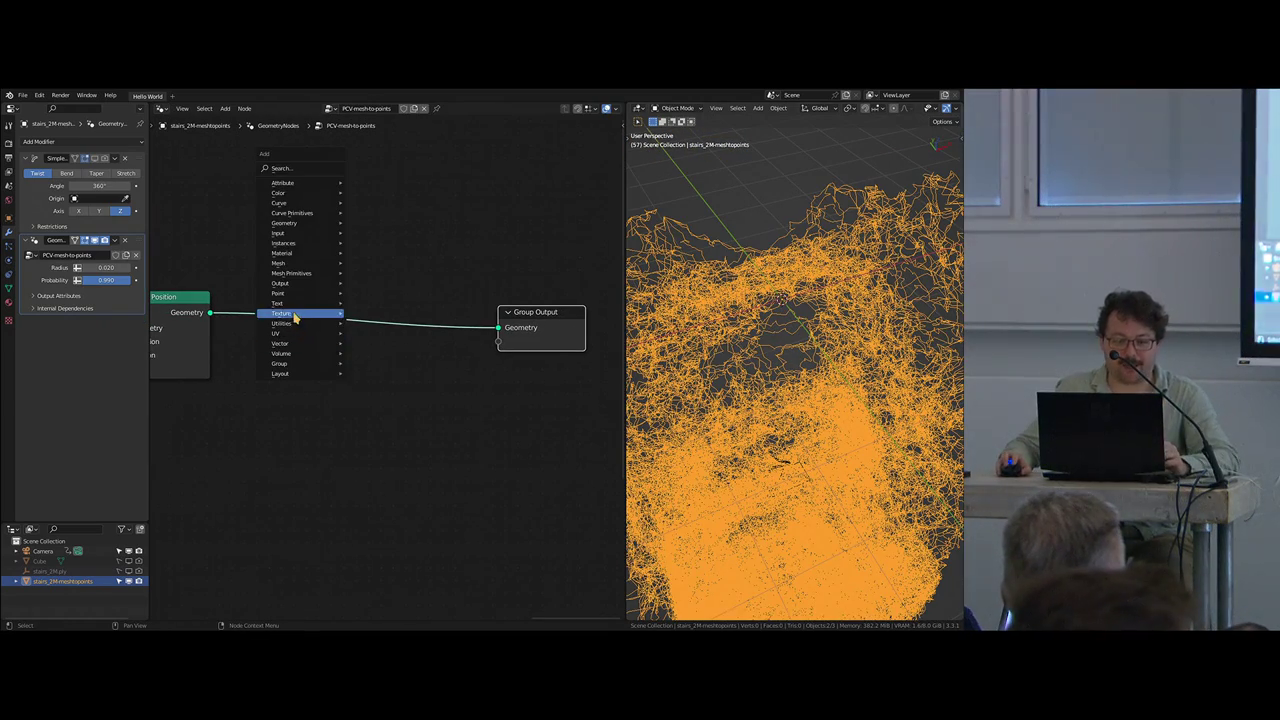
mouse_move(291, 205)
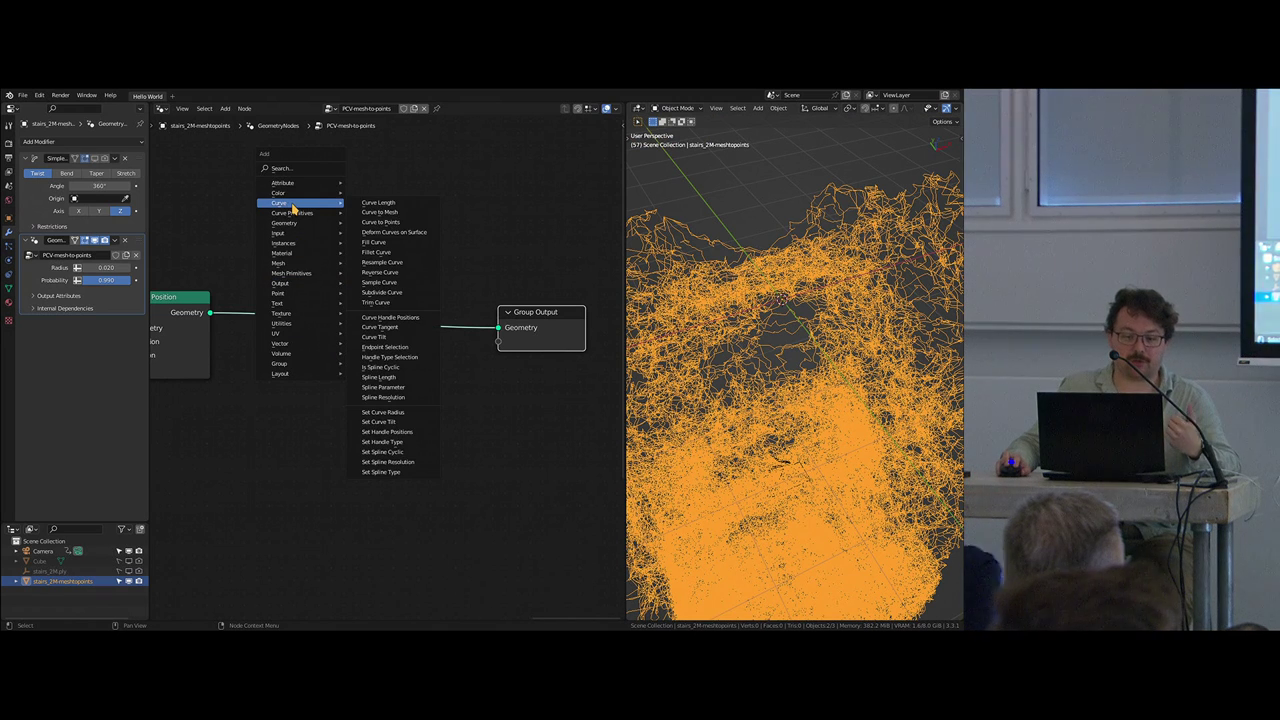
left_click(419, 213)
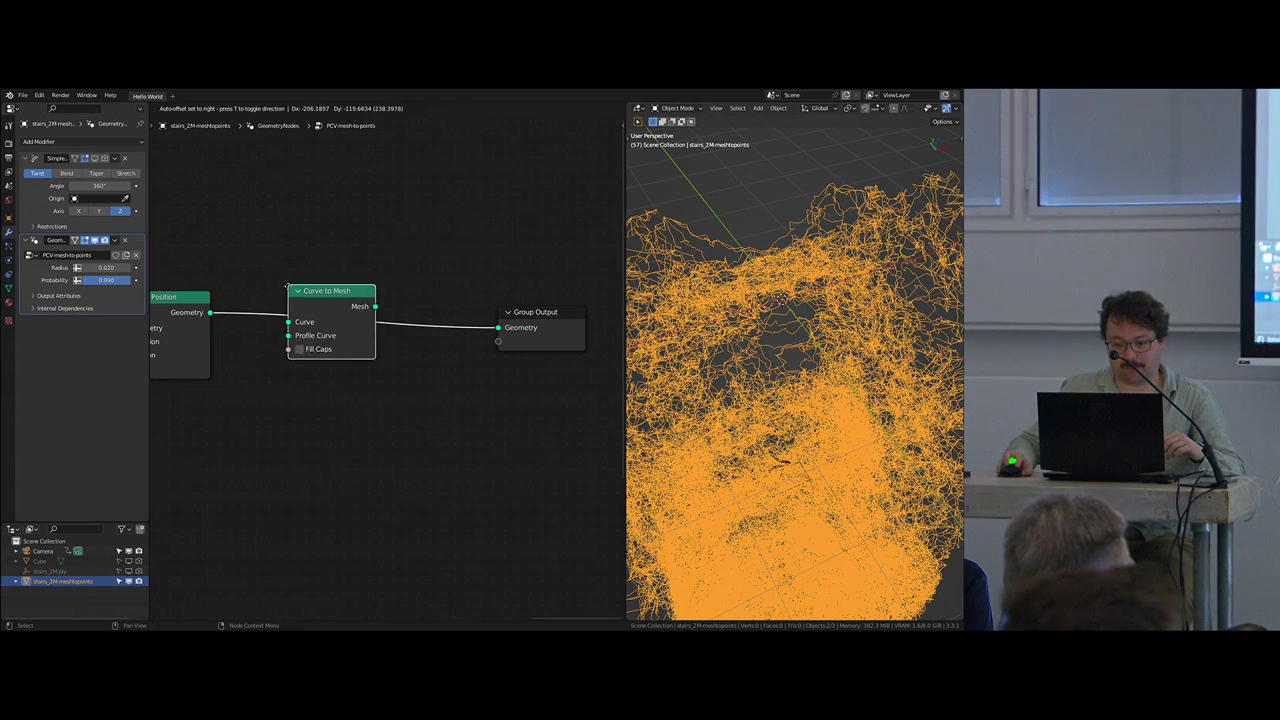
left_click(288, 287)
Step: Add a Curve Circle node below the second Set Position and set its resolution to 3
scroll(352, 357, "up", 2)
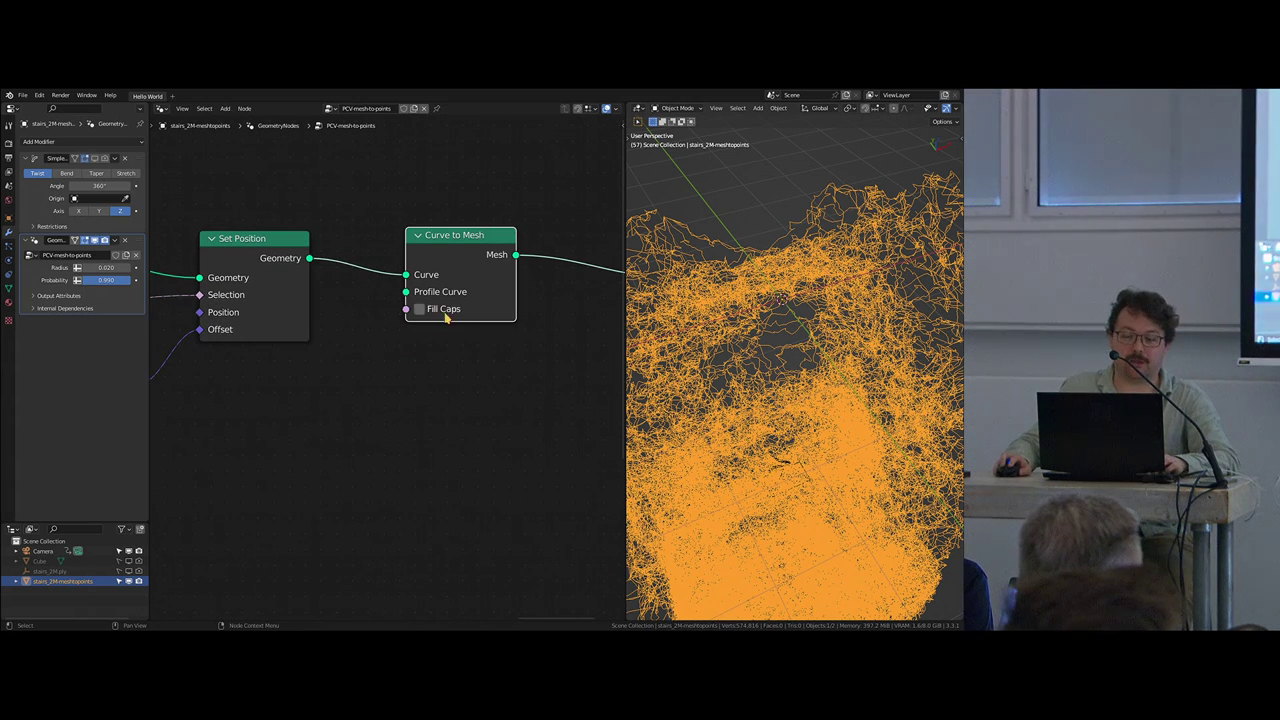
key("shift+a")
mouse_move(236, 458)
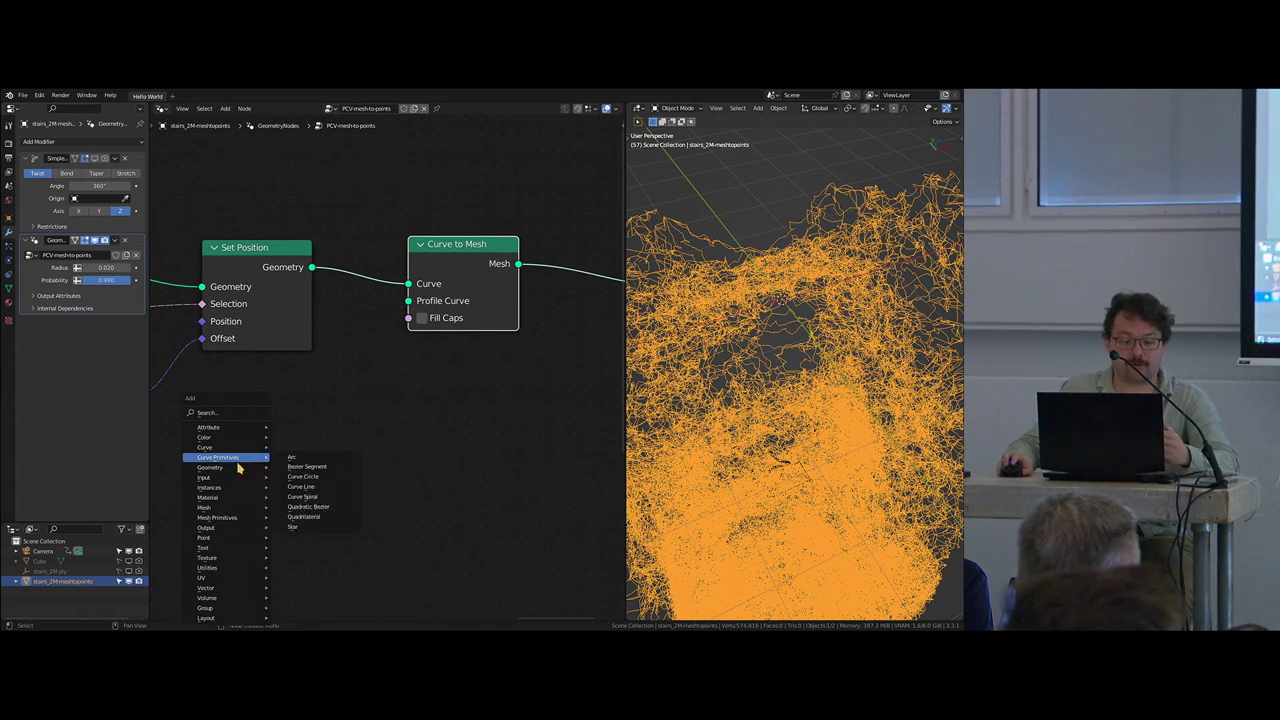
left_click(318, 479)
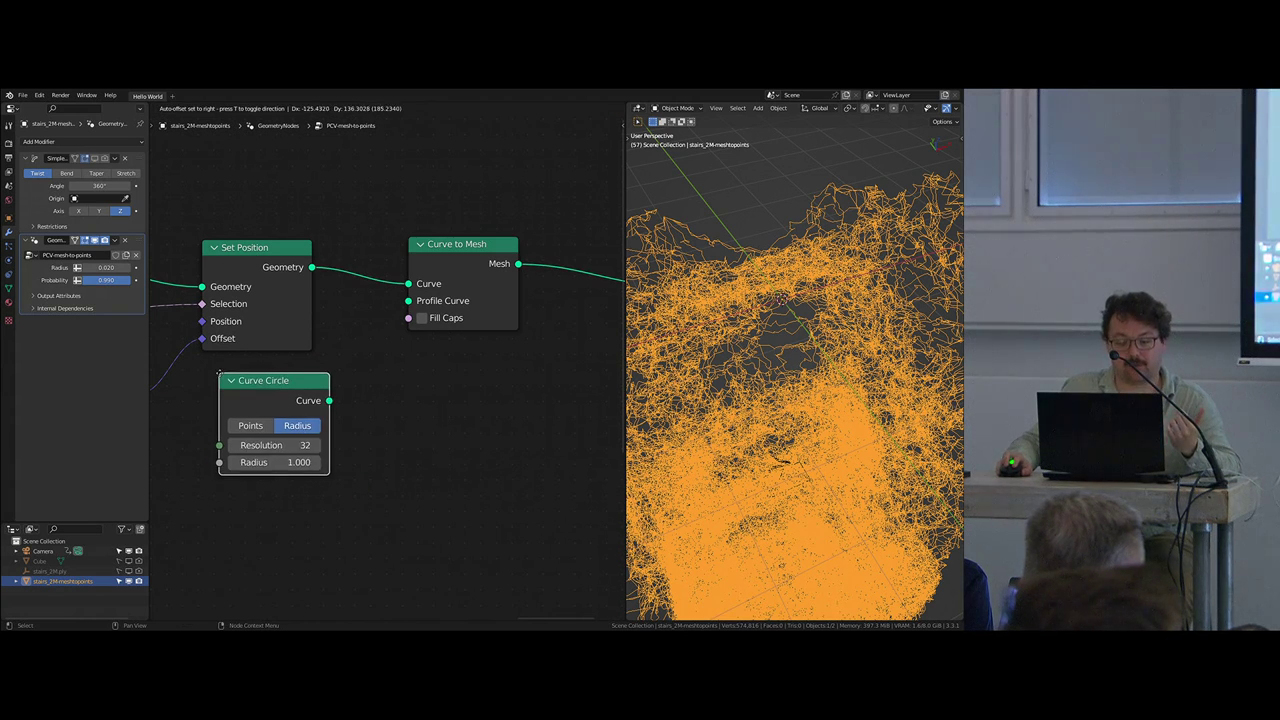
left_click(288, 446)
left_click(283, 444)
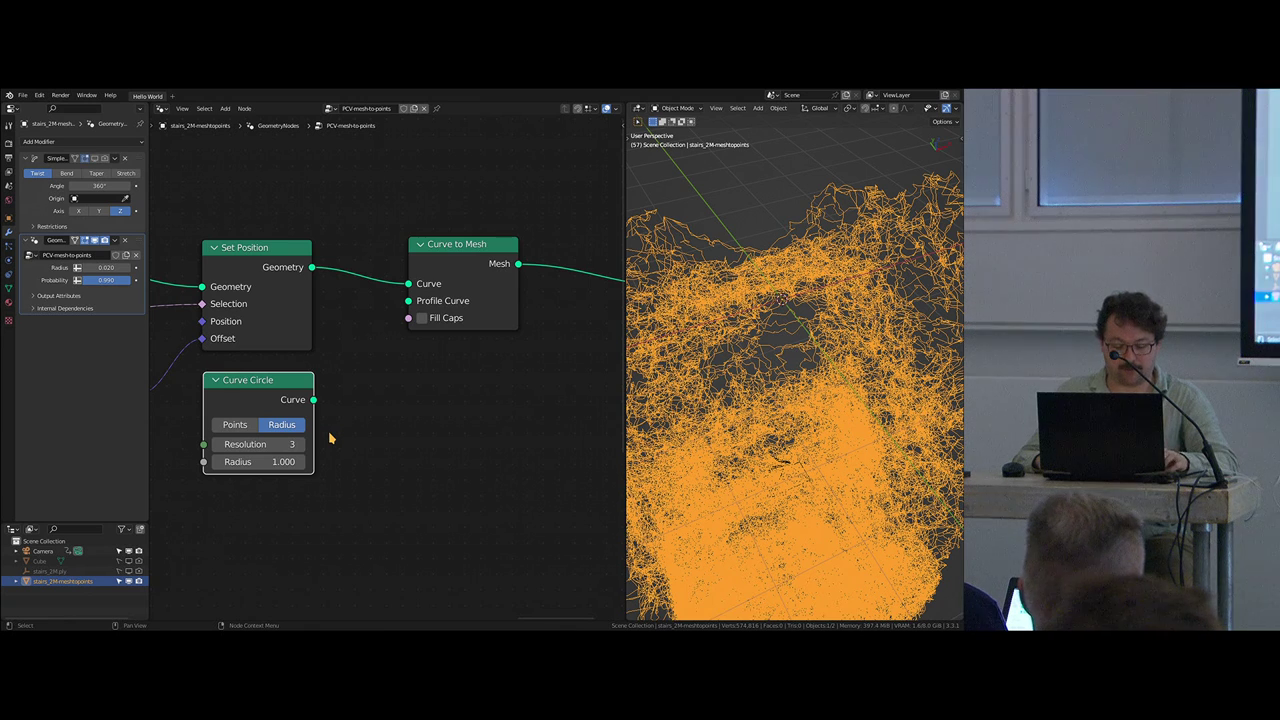
Step: Save the Blender file as bcon.blend in the bcon folder
key("ctrl+s")
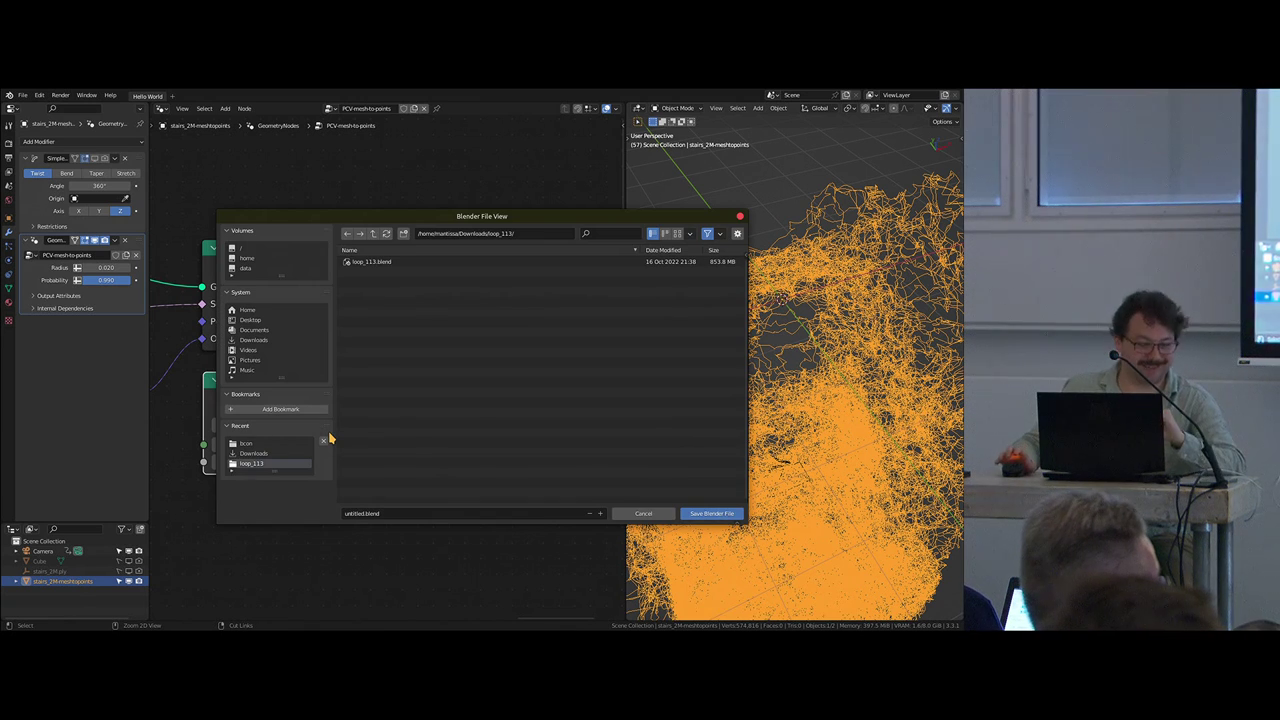
left_click(250, 444)
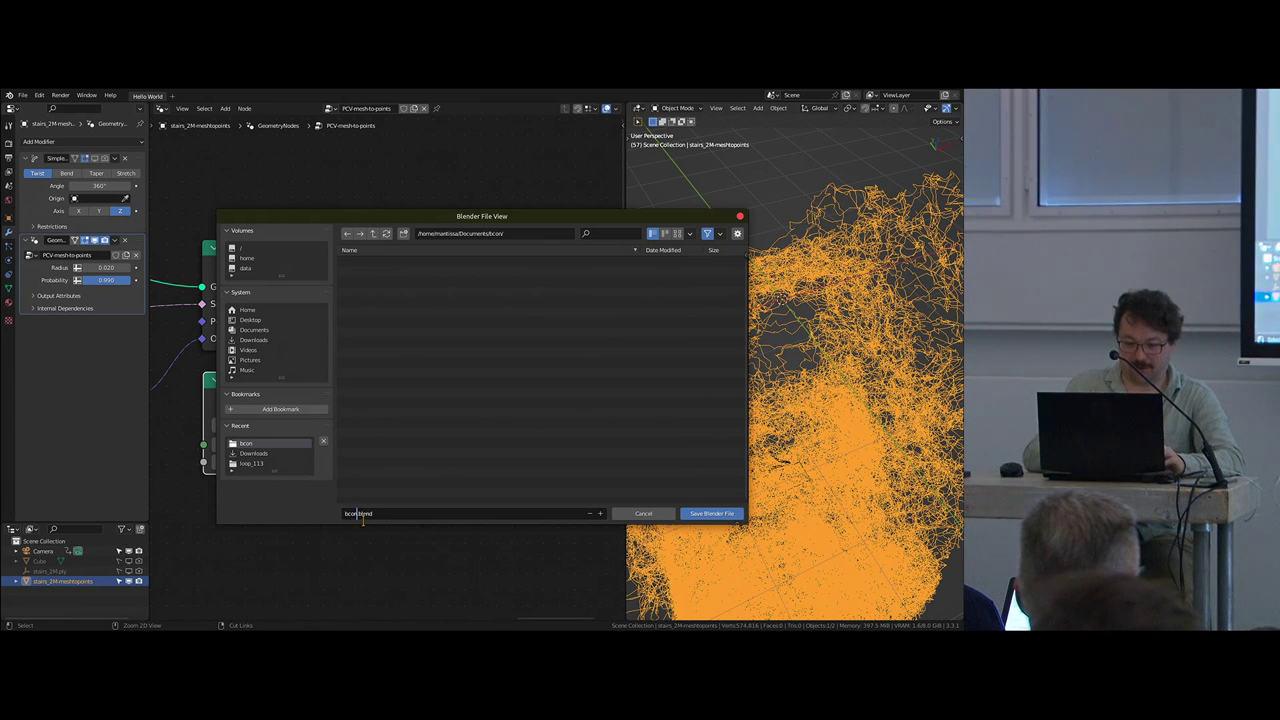
left_click(705, 515)
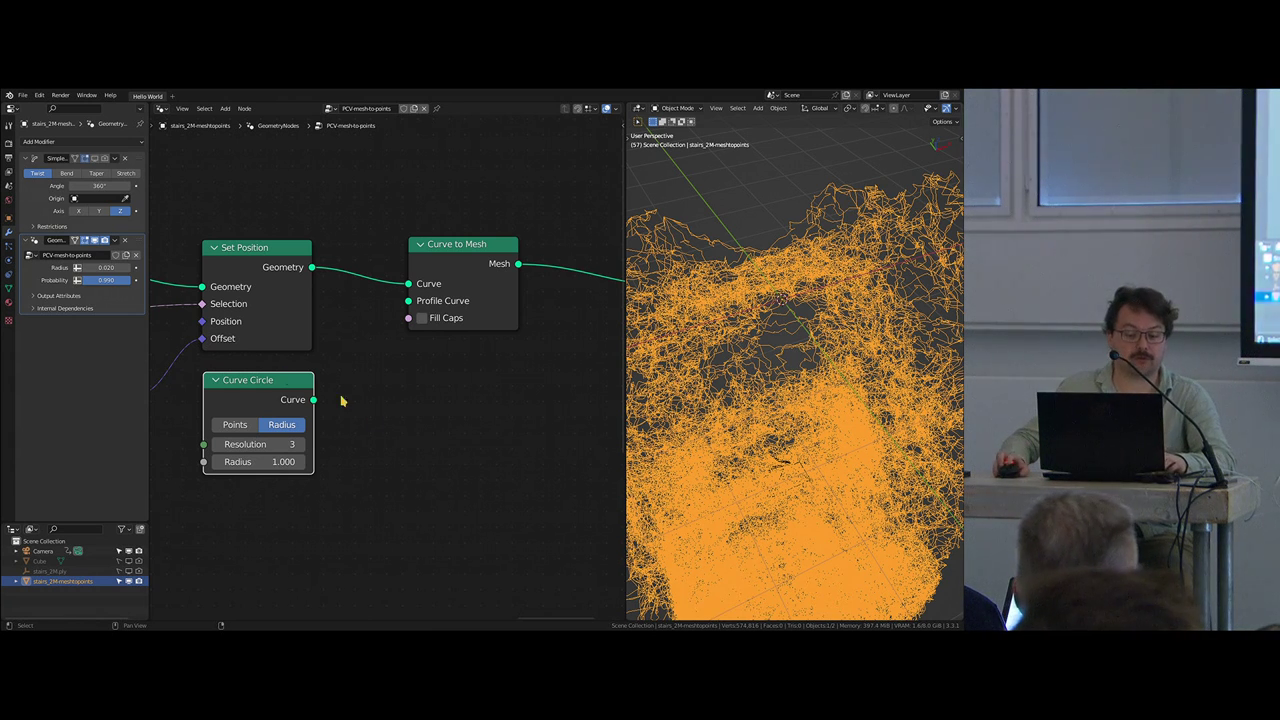
Step: Connect the Curve Circle to the Curve to Mesh node's Profile Curve and set the circle's radius to 0.01
middle_click_drag(380, 453, 362, 495)
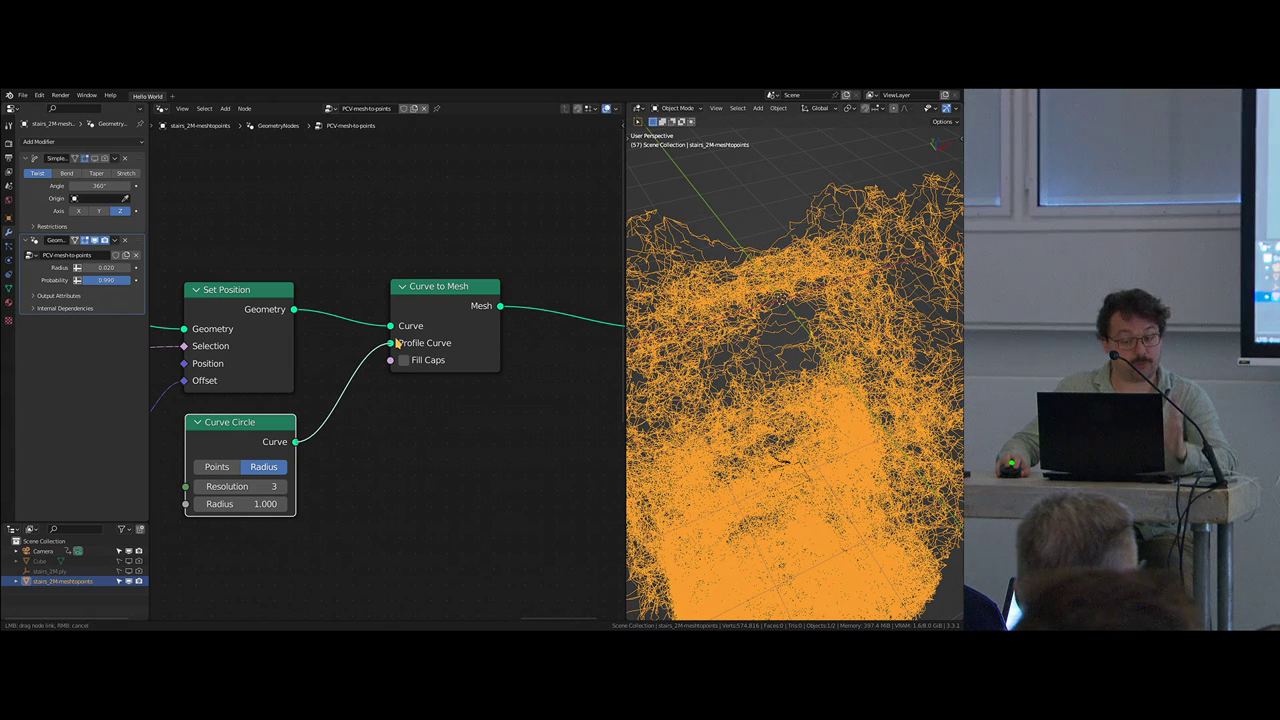
left_click_drag(396, 343, 392, 343)
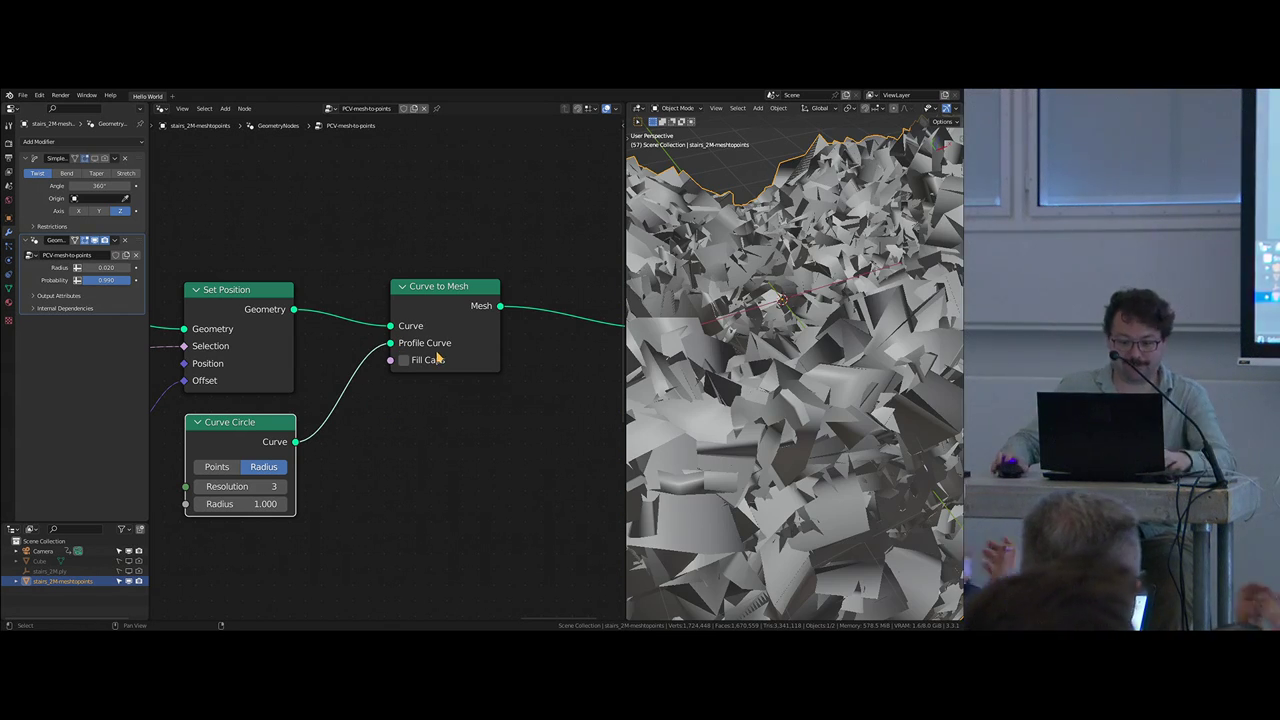
middle_click_drag(394, 505, 396, 519)
left_click(248, 518)
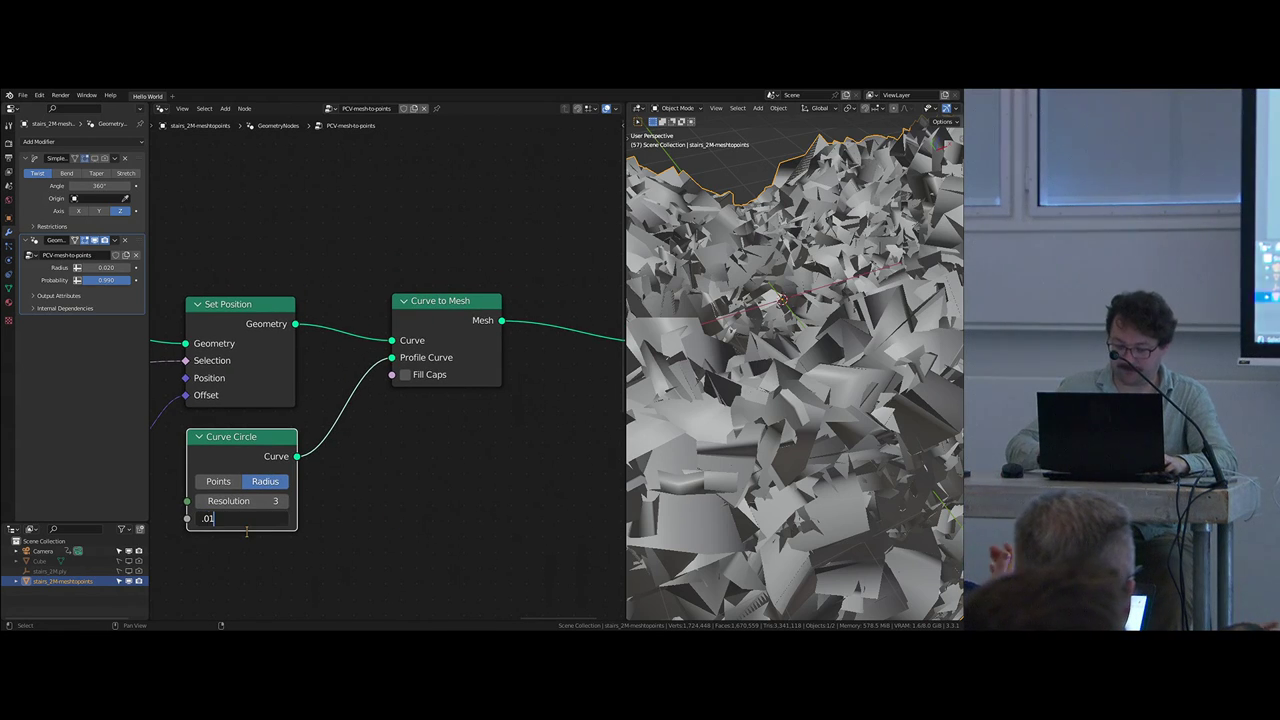
key("Return")
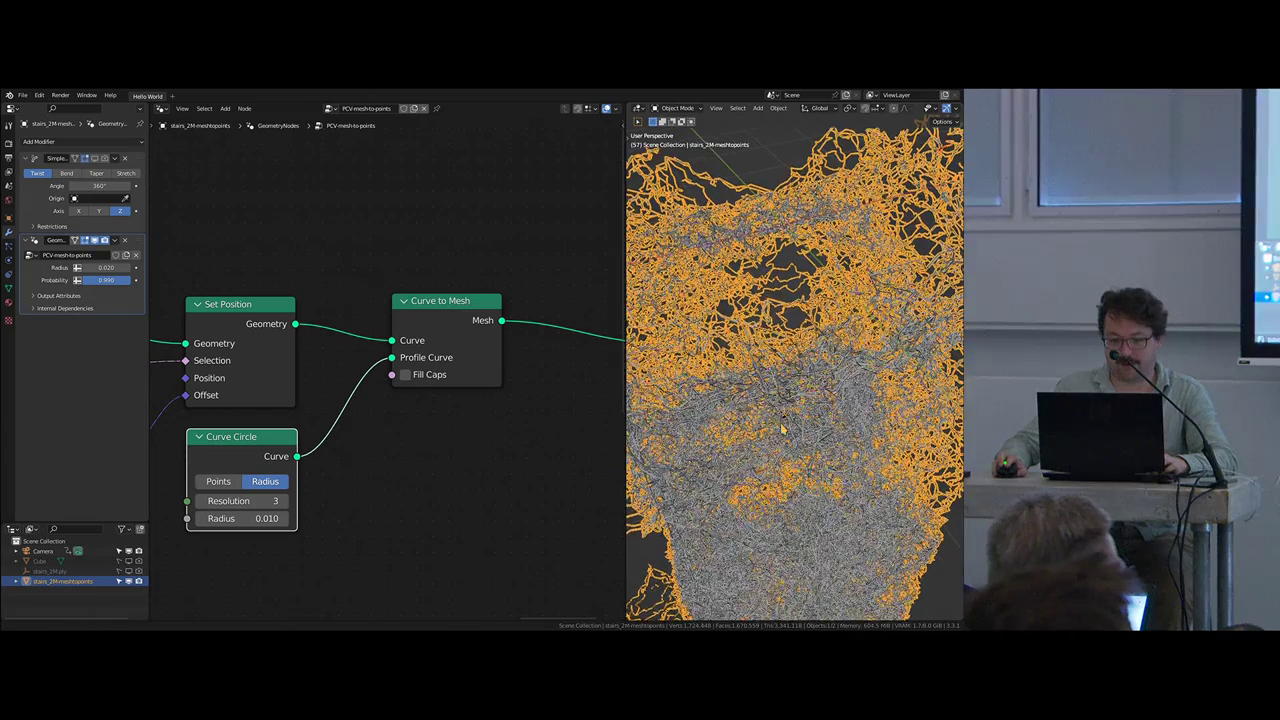
Step: Deselect the stairs object and show the tube mesh through the camera in Rendered shading
left_click(800, 422)
middle_click_drag(800, 422, 723, 463)
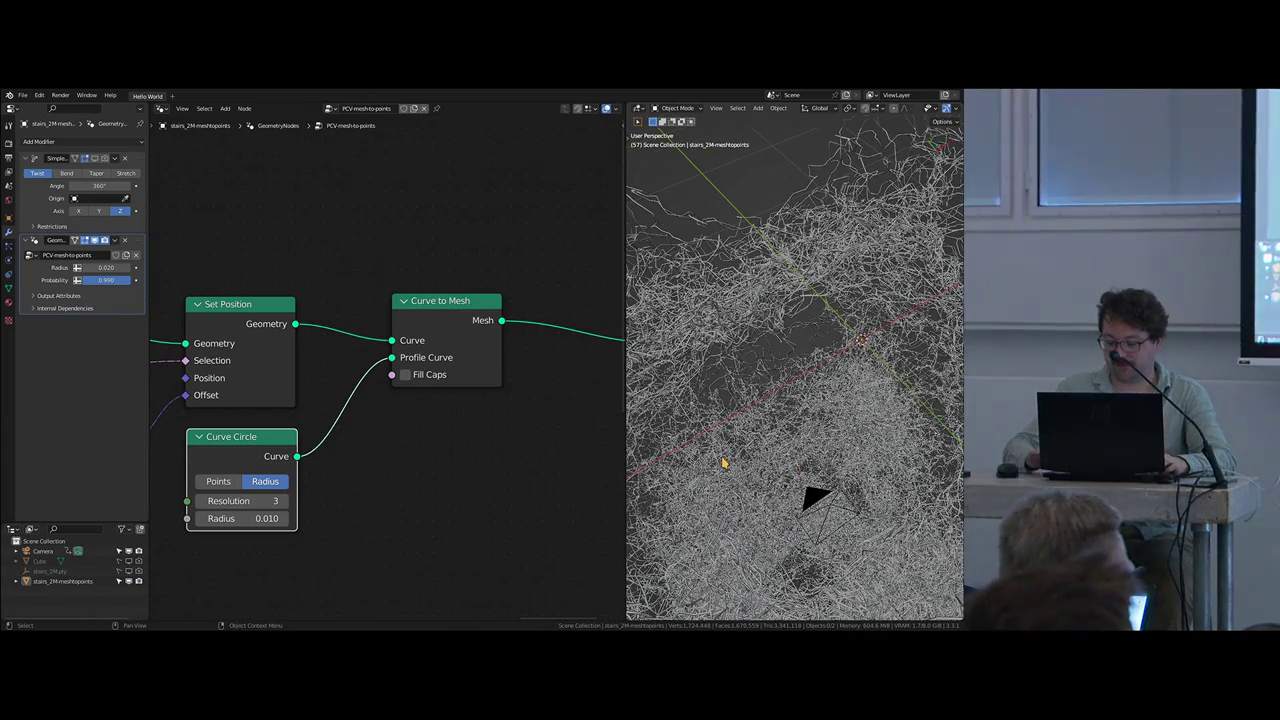
key("KP_0")
key("z")
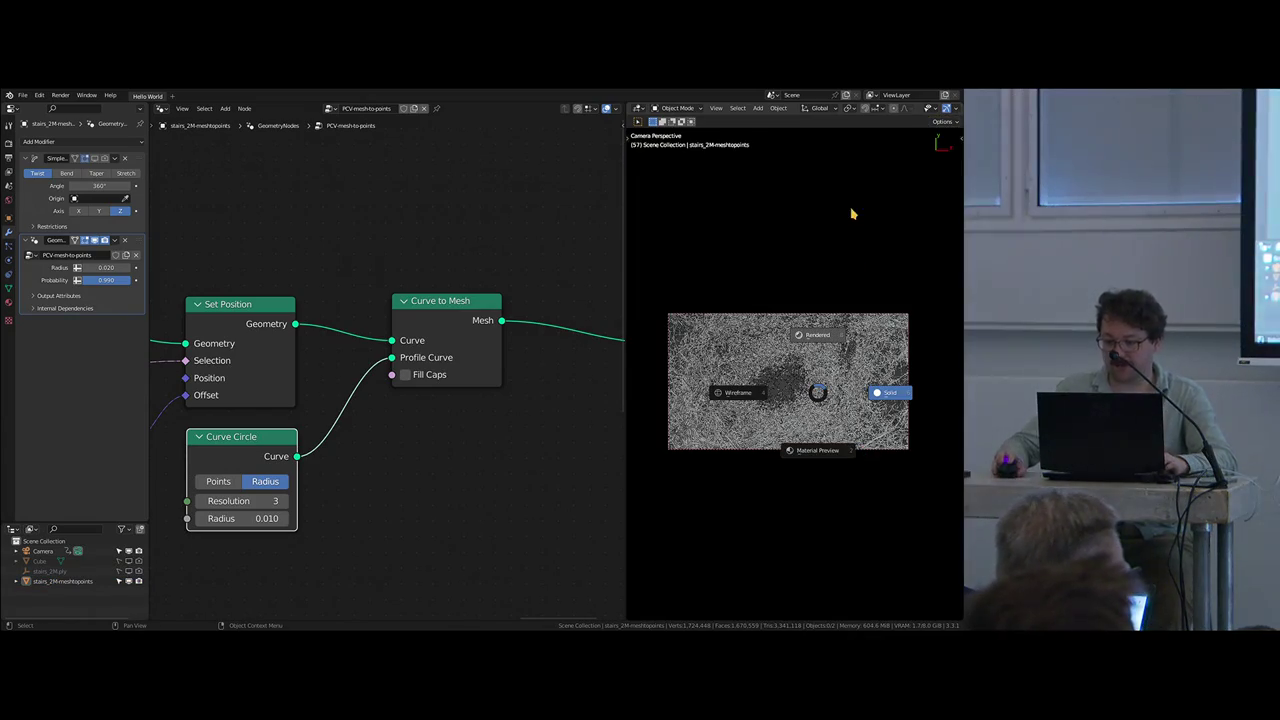
key("8")
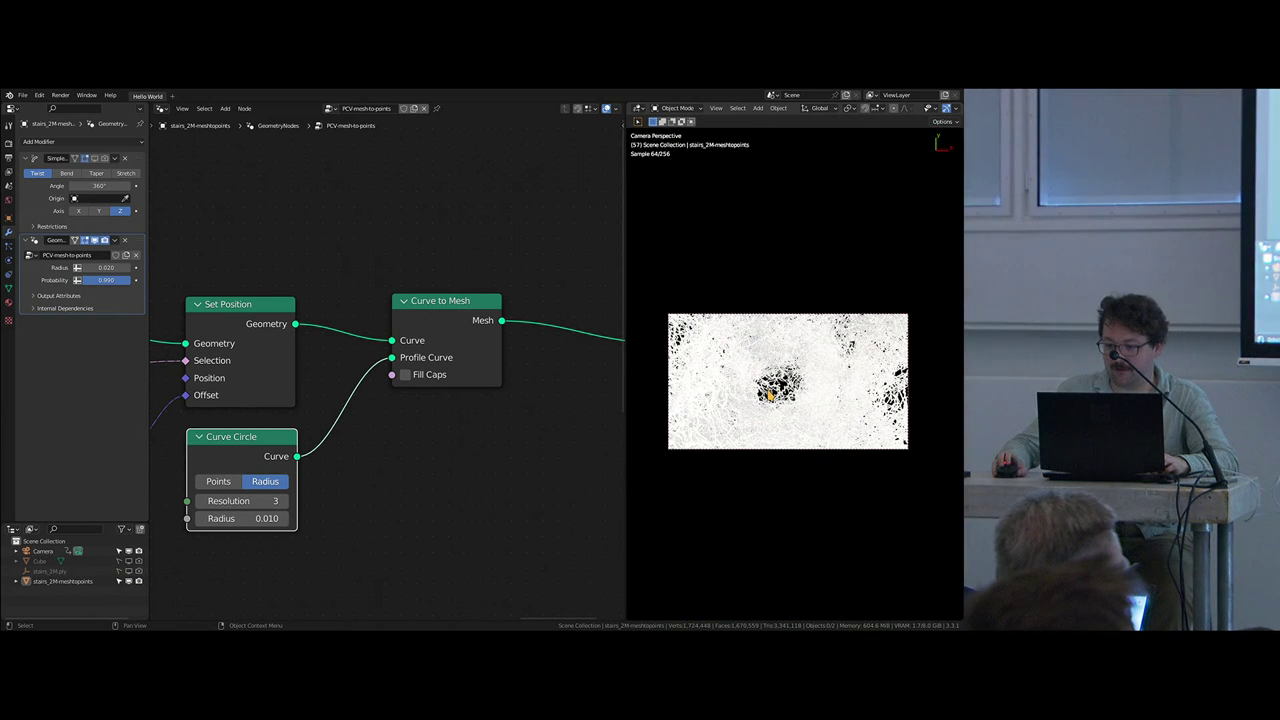
Step: Move the Set Material node onto the link between Curve to Mesh and Group Output
scroll(557, 334, "down", 6)
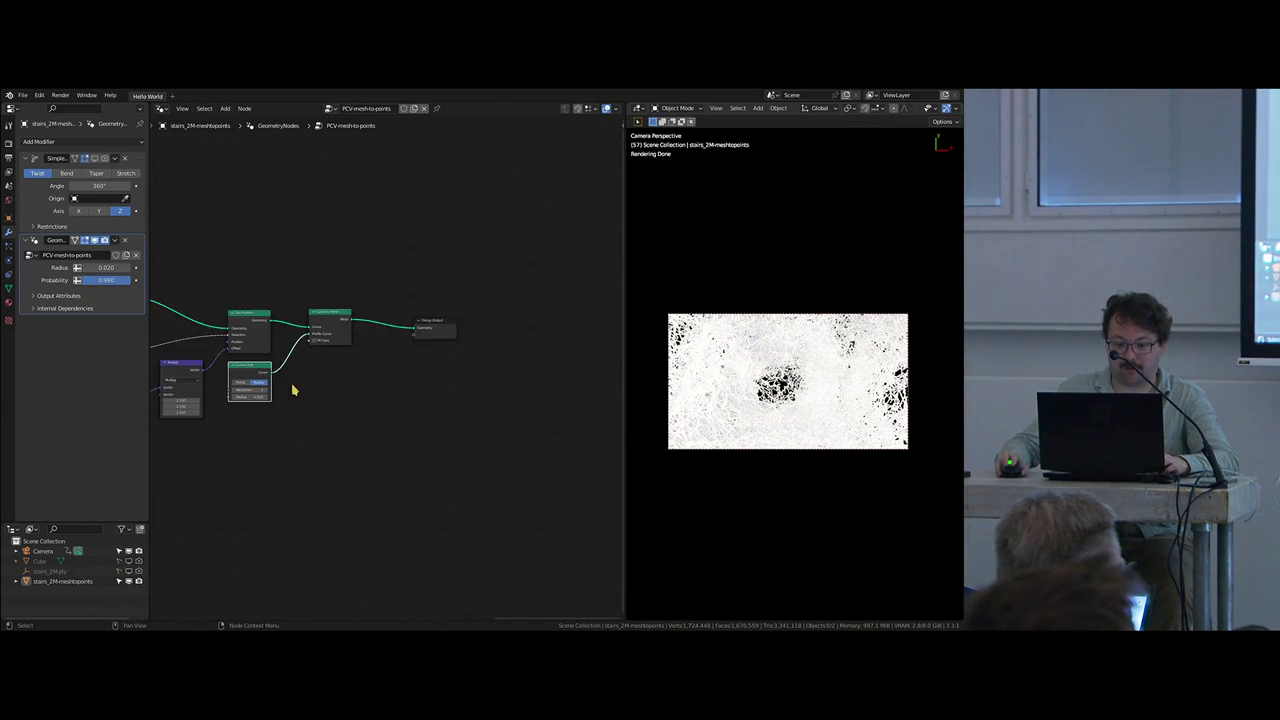
middle_click_drag(320, 395, 337, 429)
left_click_drag(337, 429, 580, 324)
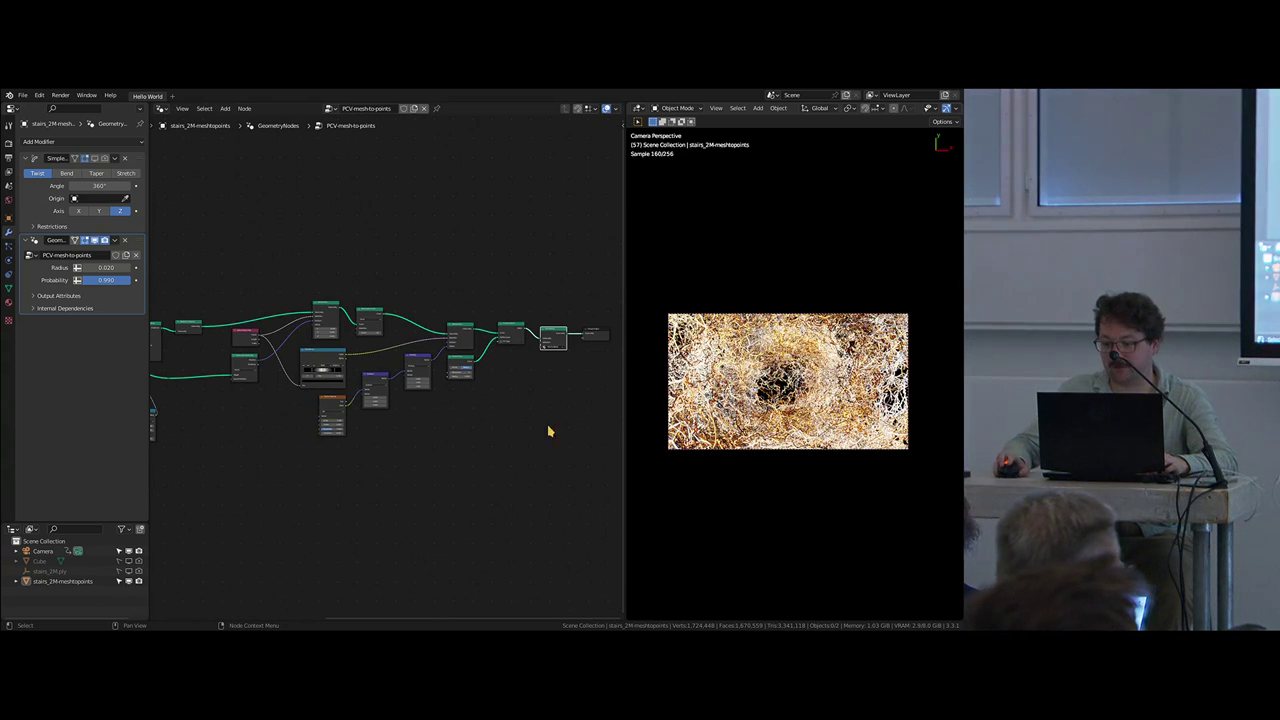
Step: Enlarge the 3D viewport until it replaces the node editor, and zoom in on the camera frame
scroll(788, 377, "up", 2)
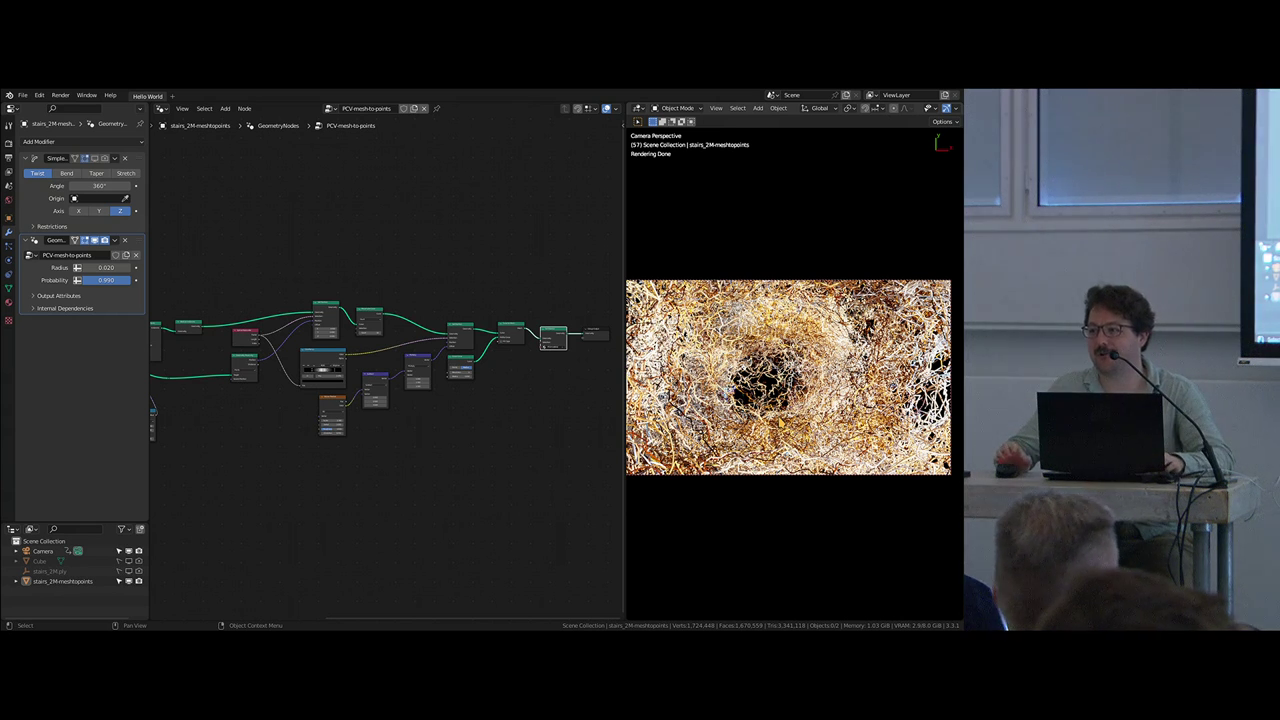
scroll(431, 357, "up", 4)
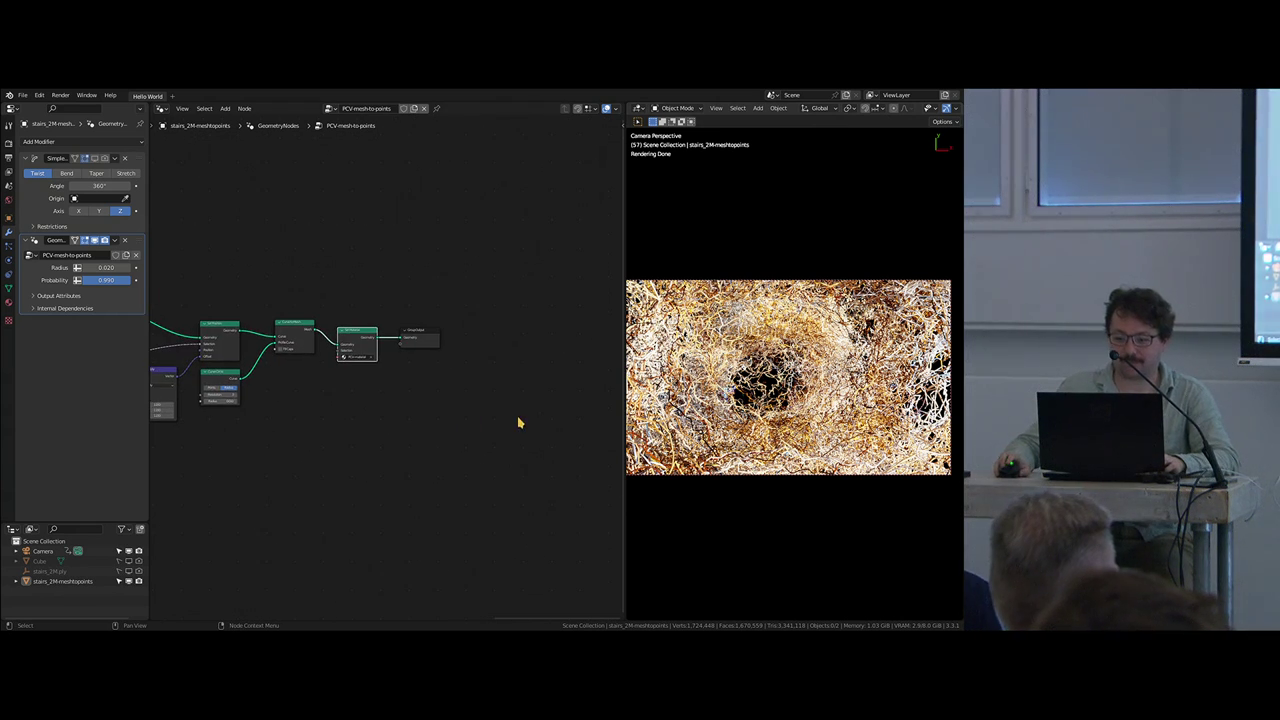
left_click_drag(624, 416, 502, 416)
middle_click_drag(240, 464, 301, 442)
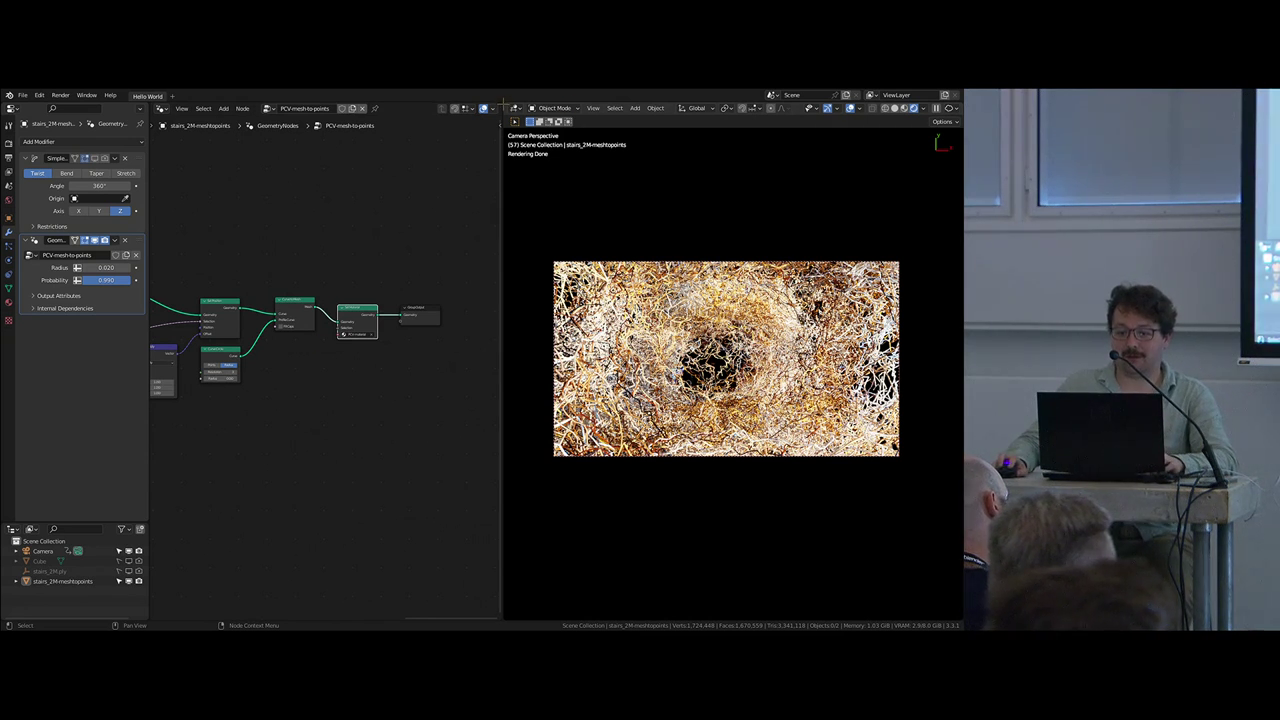
left_click_drag(503, 104, 394, 183)
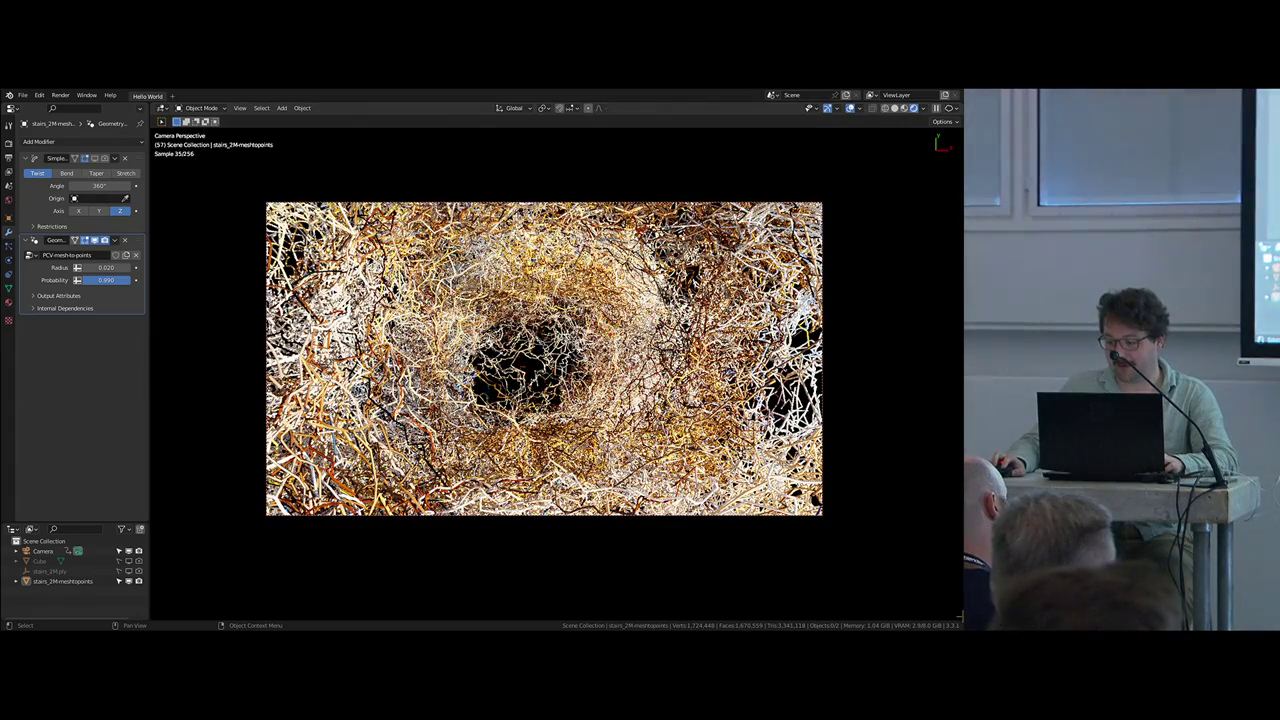
scroll(452, 351, "up", 1)
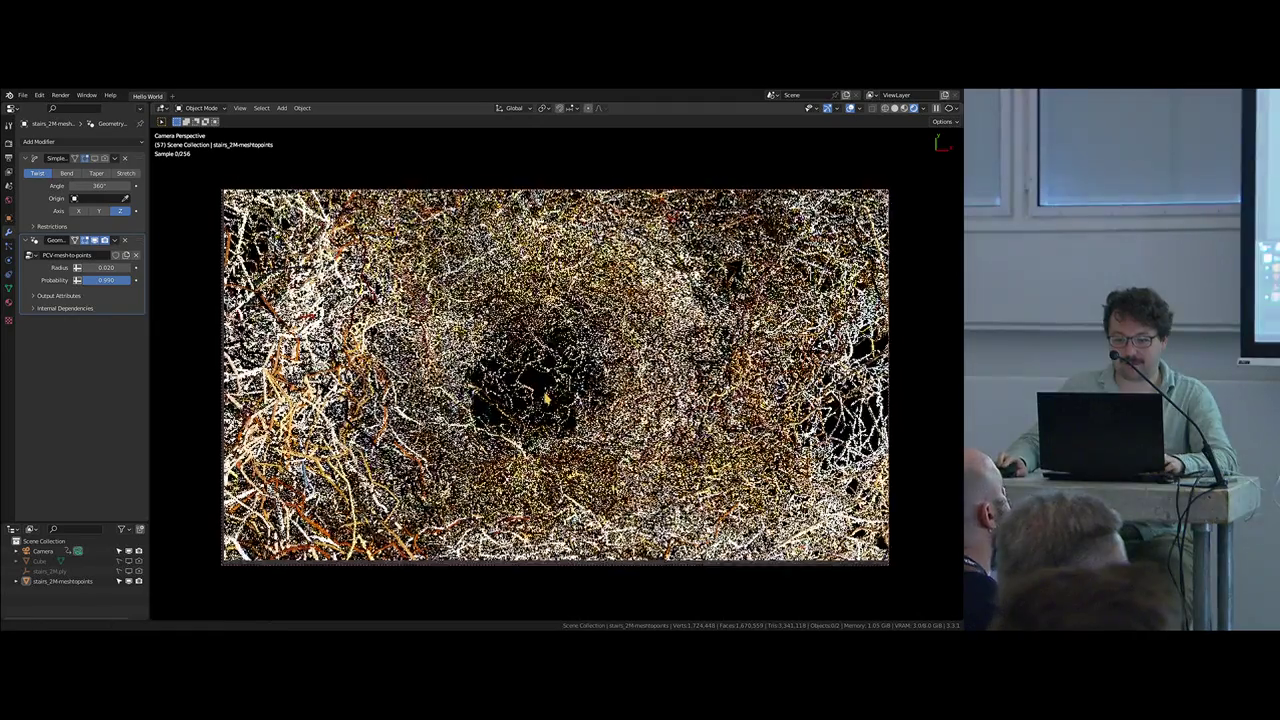
Step: Save the file and enable the Cube's visibility in the viewport and in renders
key("ctrl+s")
left_click_drag(118, 561, 144, 563)
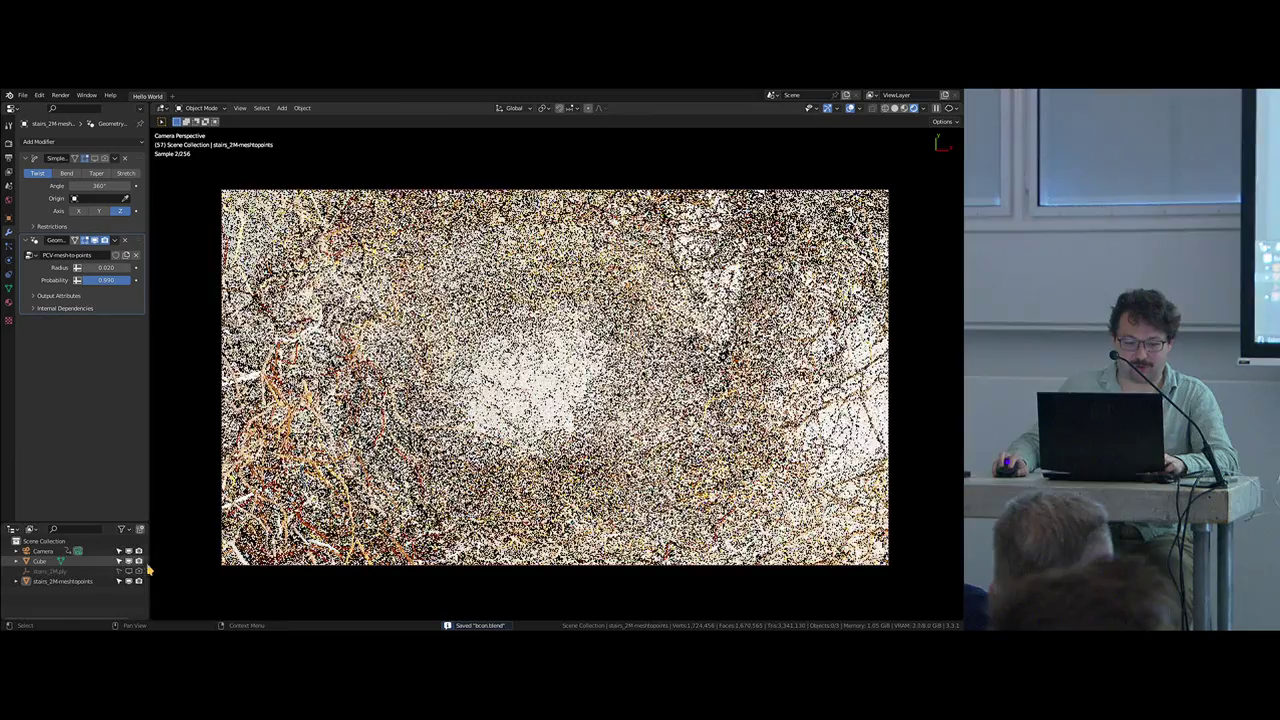
key("z")
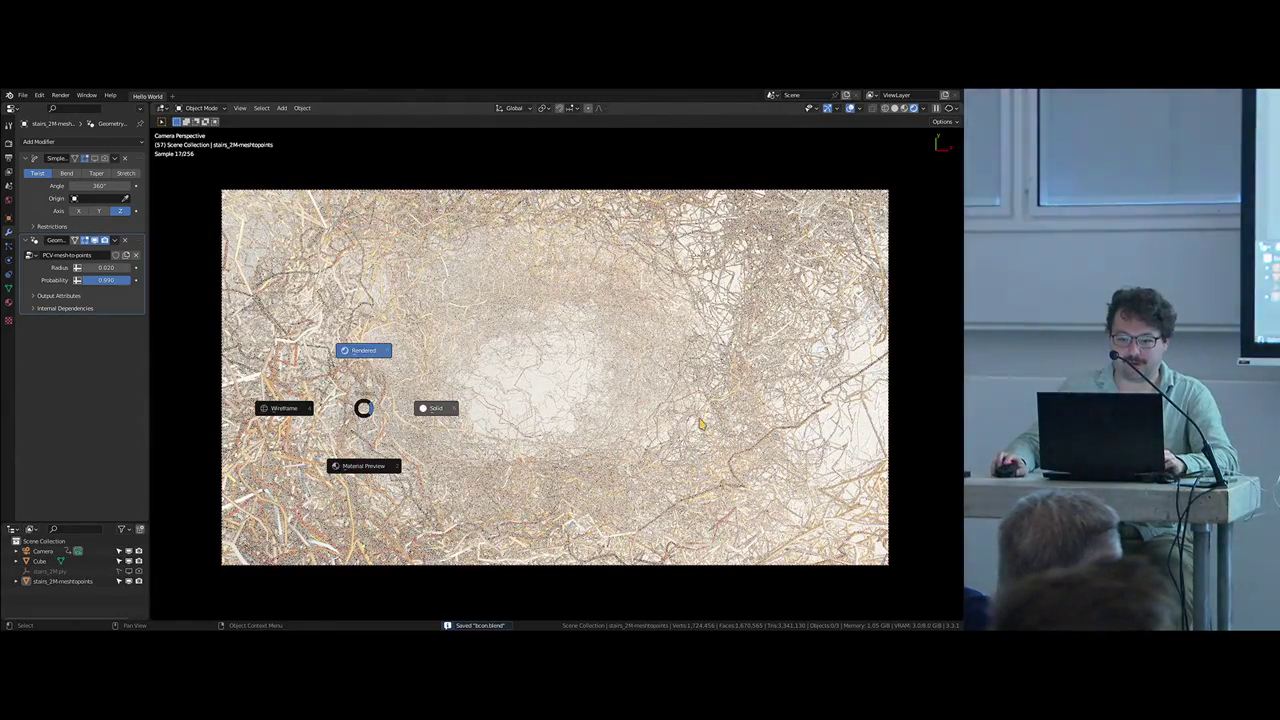
Step: Switch the viewport to Solid shading and disable the Cube's selectability and its visibility in the viewport and in renders
left_click(510, 446)
mouse_move(508, 443)
middle_mouse_down()
mouse_move(551, 397)
mouse_move(593, 440)
middle_mouse_up()
scroll(590, 434, "down", 8)
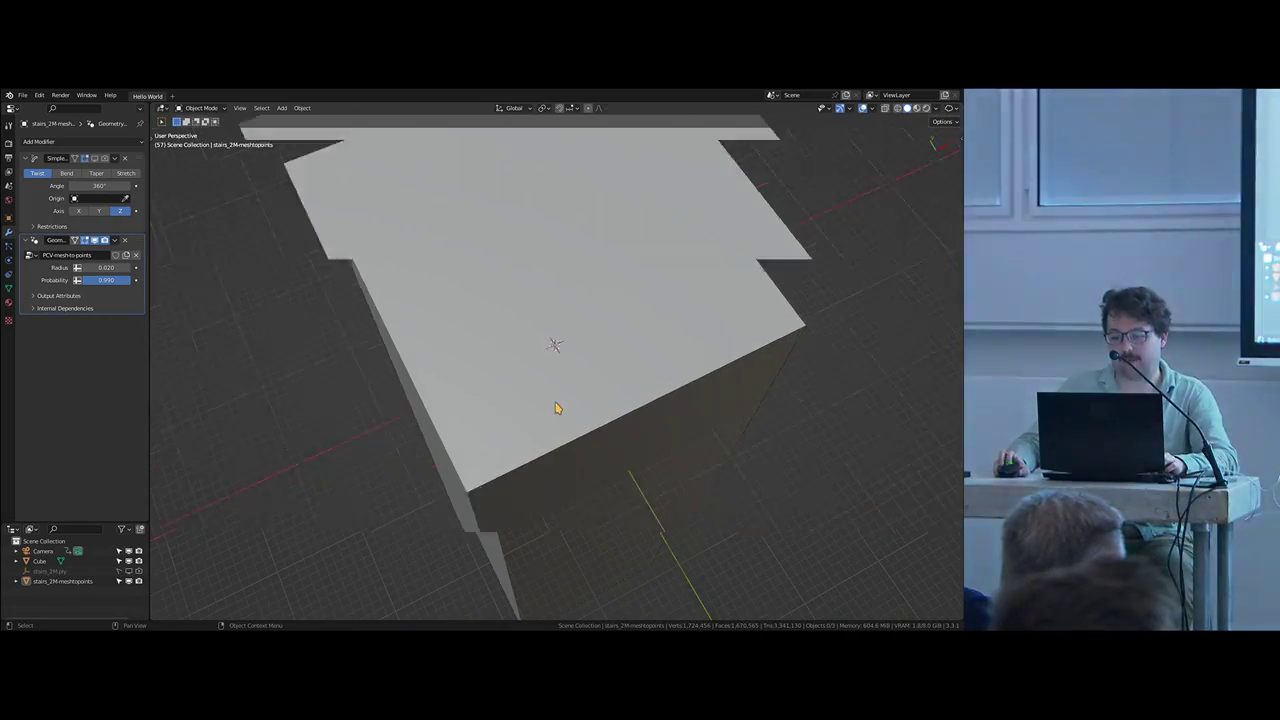
key("alt+shift+z")
key("alt+shift+z")
left_click(537, 421)
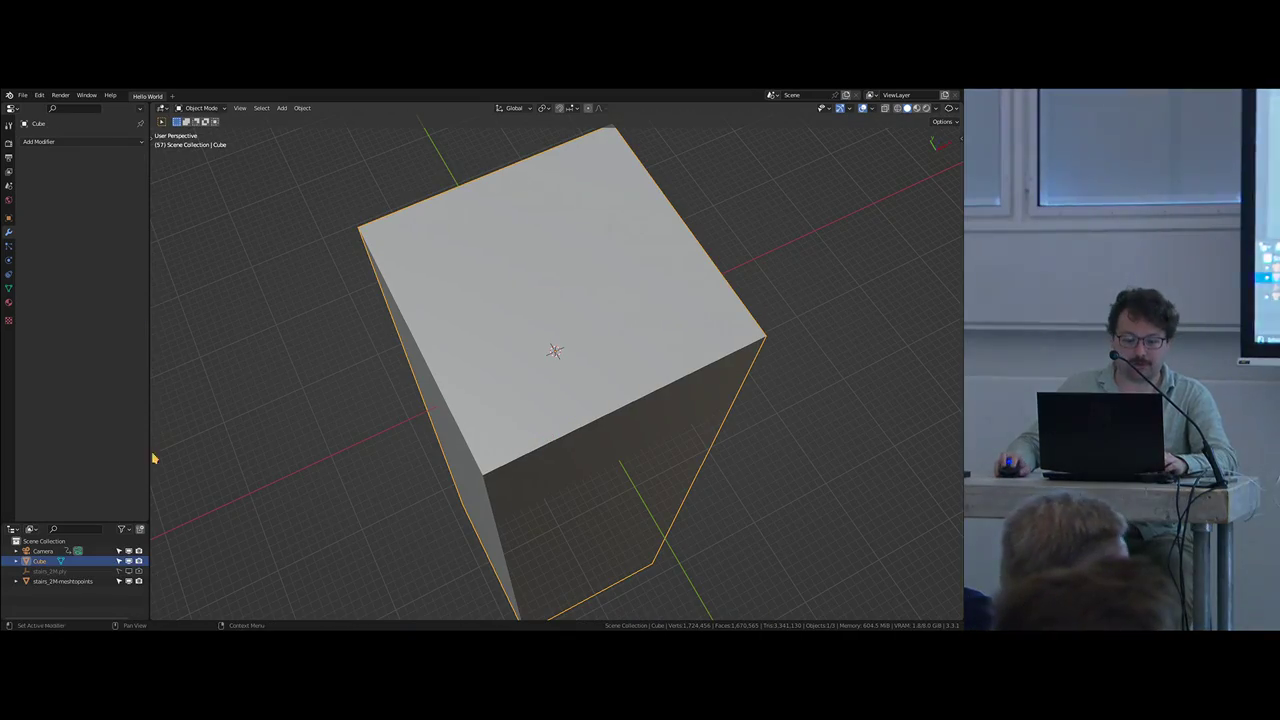
left_click_drag(119, 561, 139, 561)
Step: Select the stairs_2M-meshtopoints object and move it to a new collection named INS.Loop.000
middle_click_drag(640, 492, 566, 342)
scroll(566, 342, "up", 3)
left_click(565, 350)
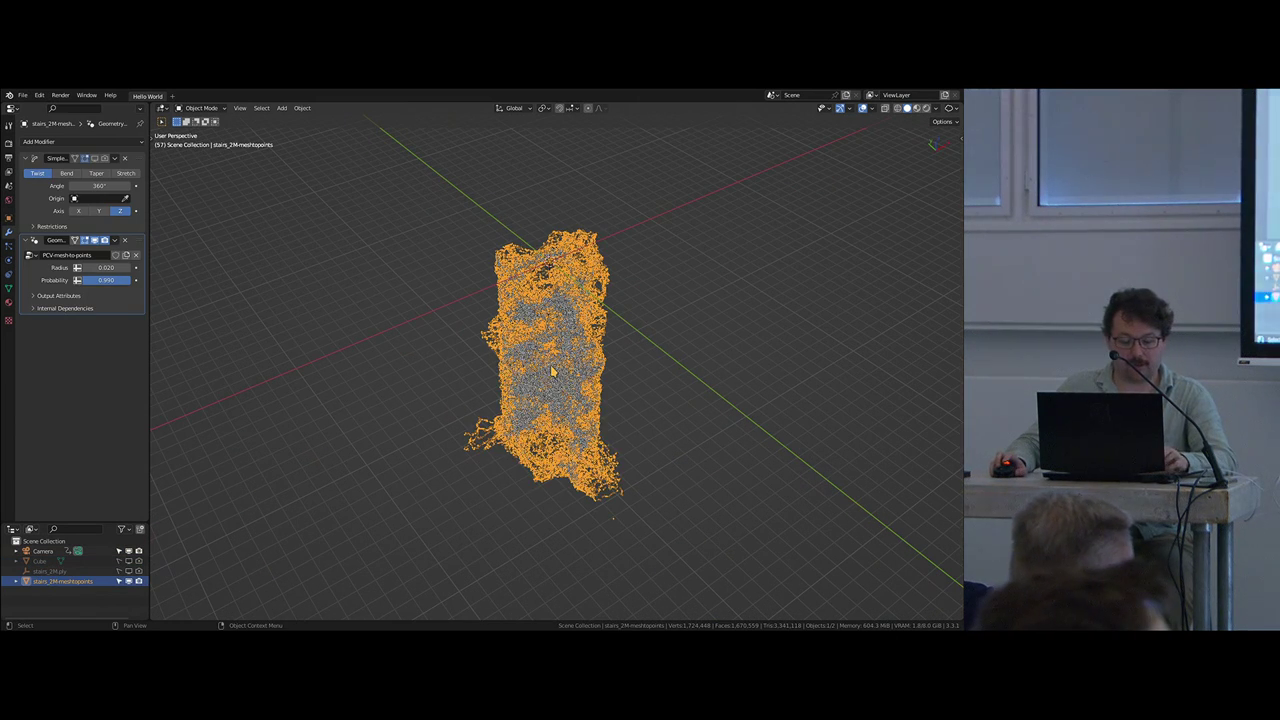
right_click(555, 366)
middle_click_drag(336, 359, 374, 354)
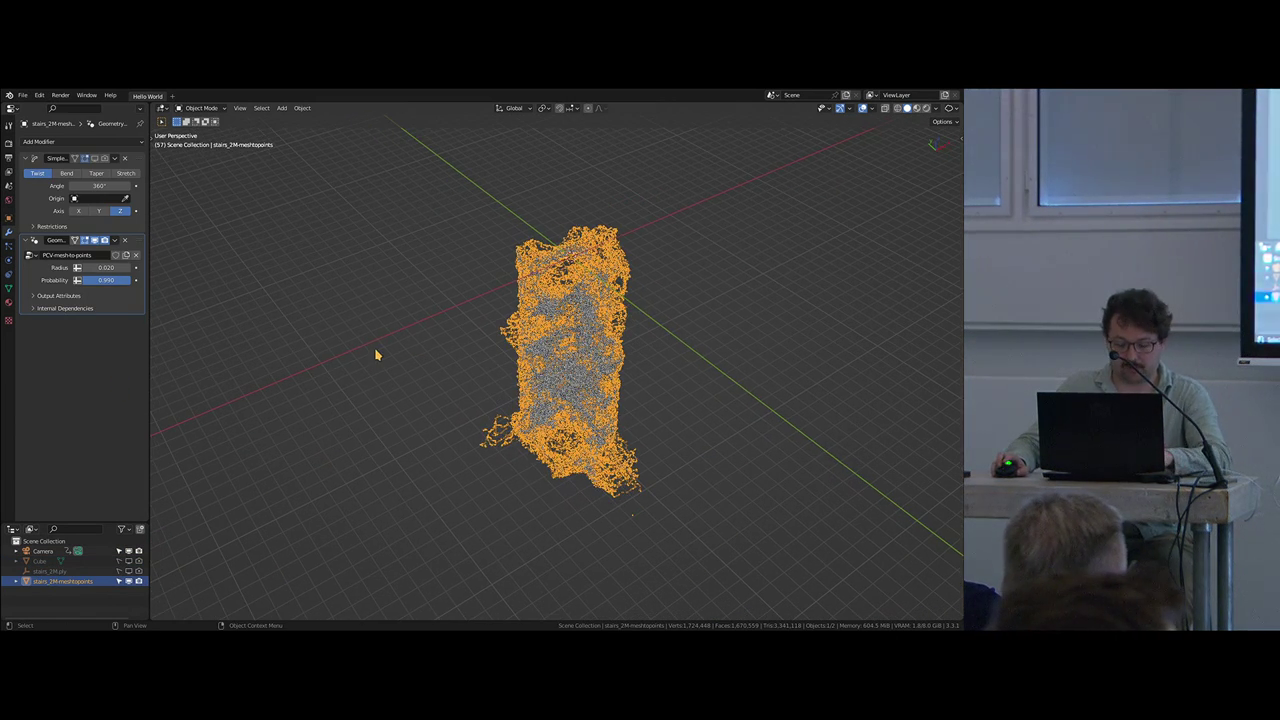
key("m")
left_click(340, 362)
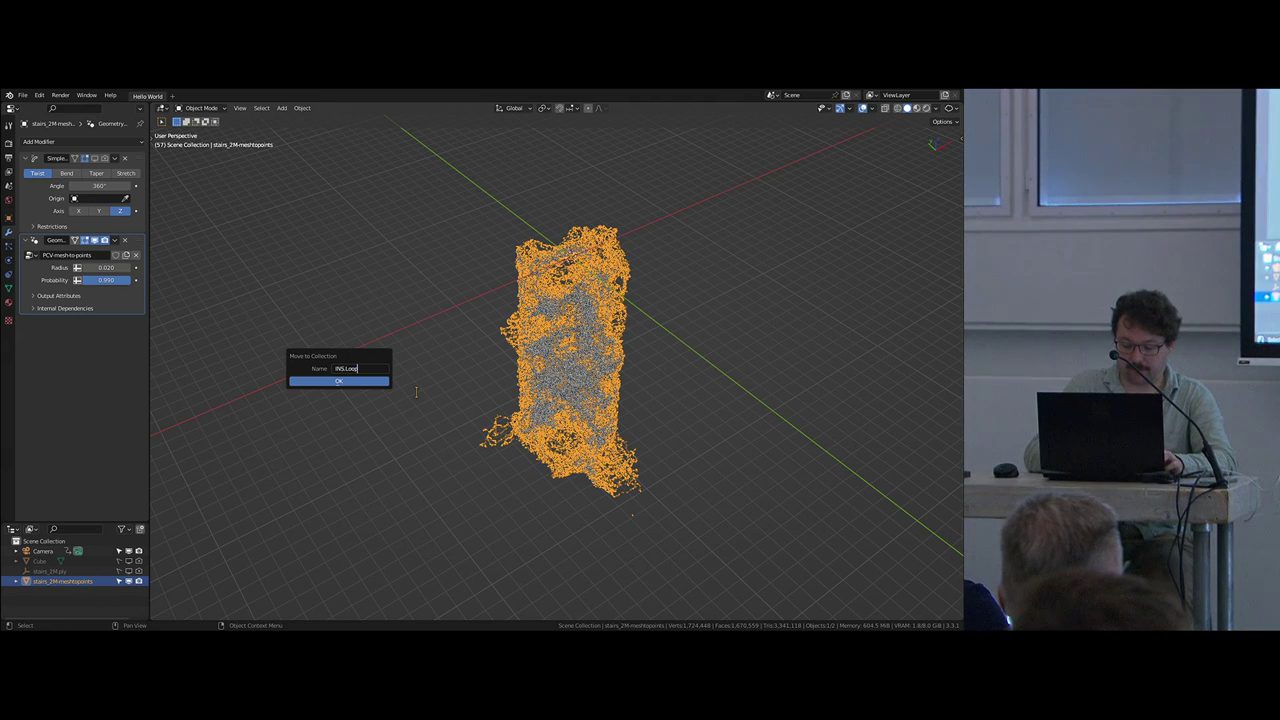
left_click(339, 381)
middle_click_drag(339, 385, 300, 418)
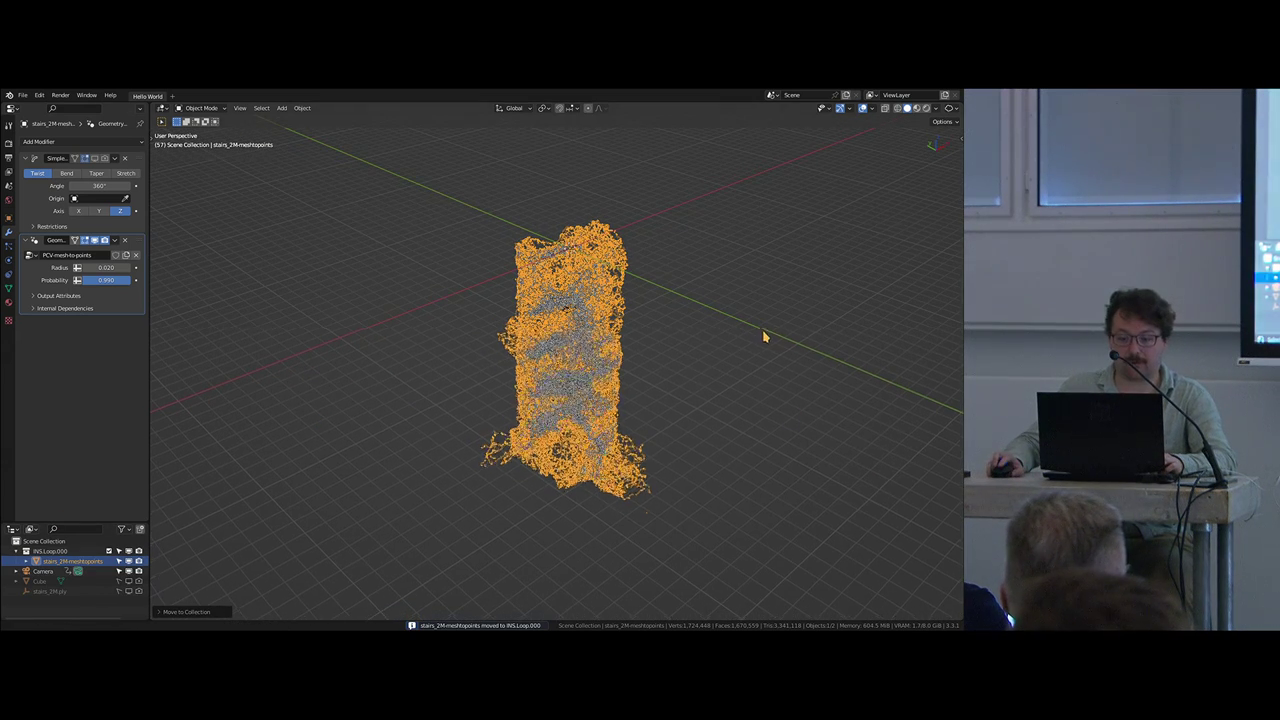
Step: Add a collection instance of INS.Loop.000 and move it -20 along the Z axis
middle_click_drag(763, 334, 648, 474)
key("shift+a")
mouse_move(667, 476)
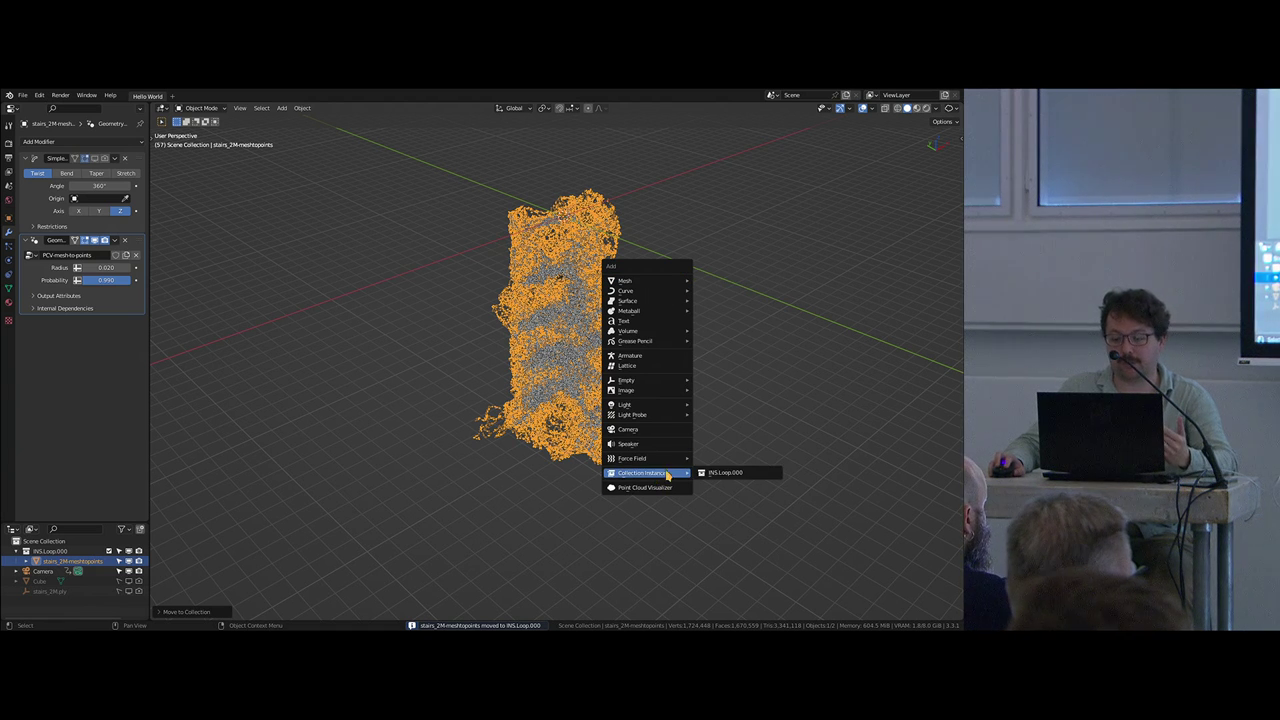
left_click(733, 473)
middle_click_drag(656, 310, 527, 318)
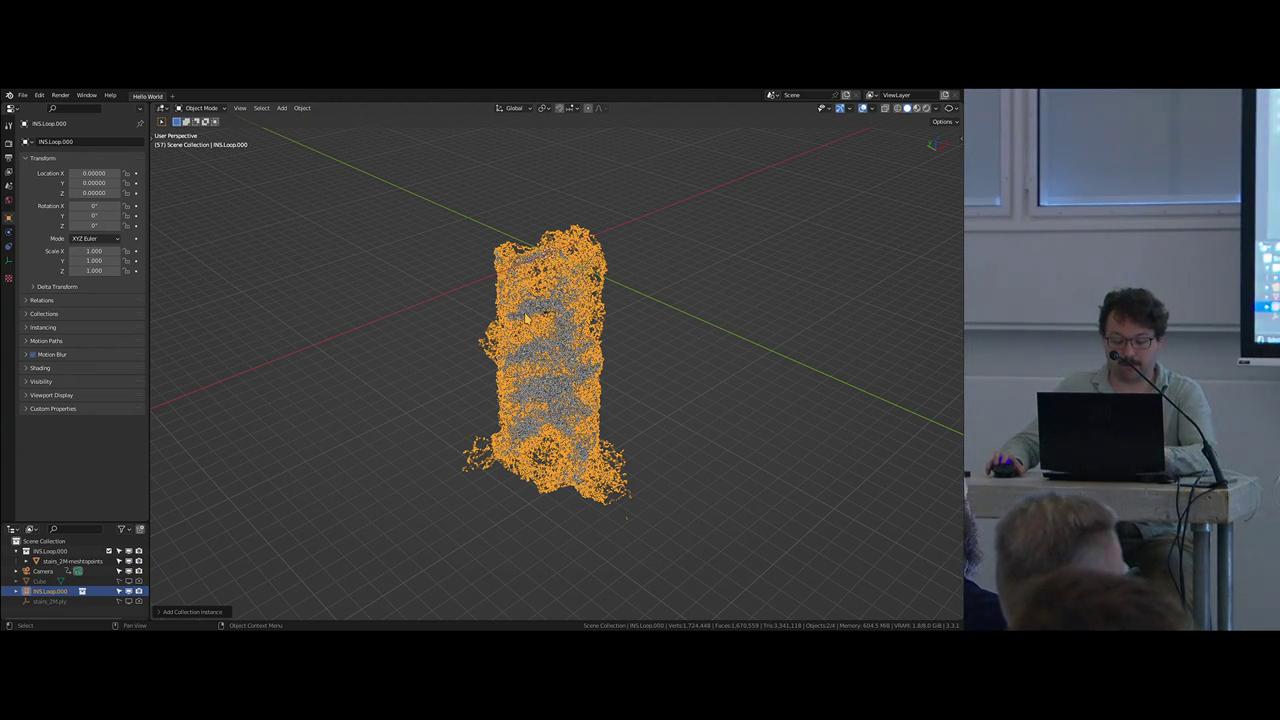
type("gz")
type("-20")
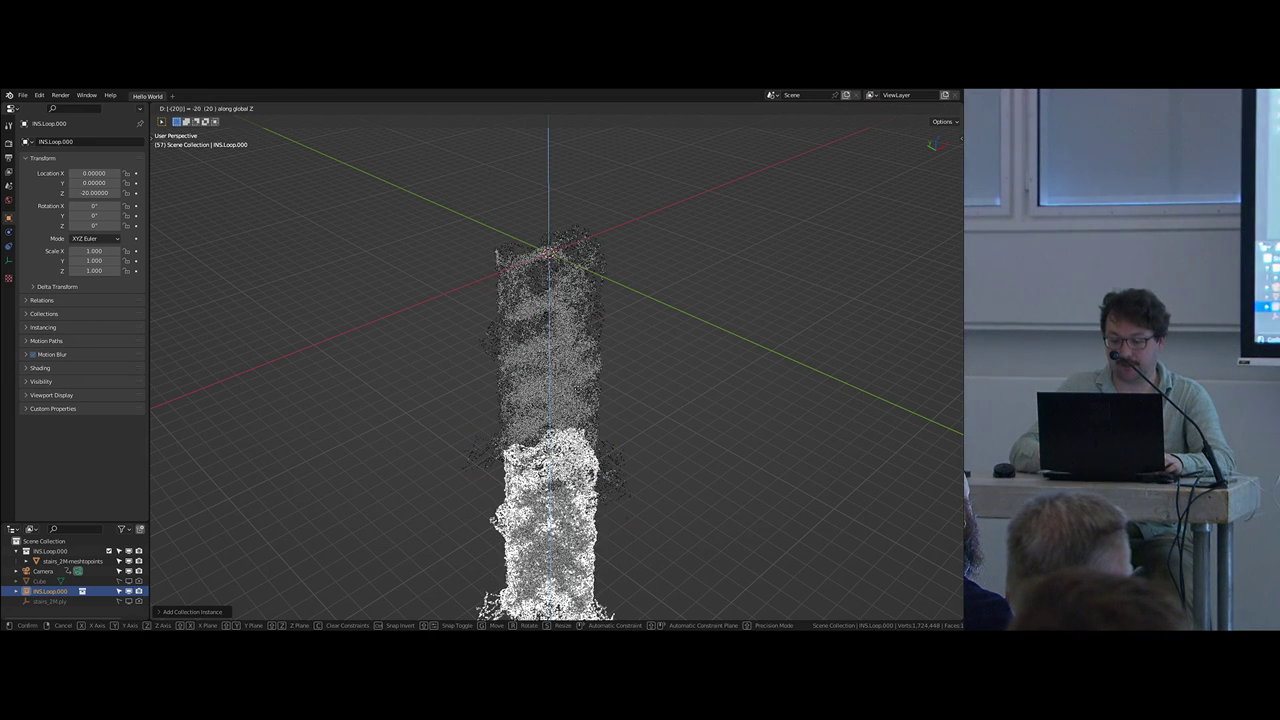
key("Return")
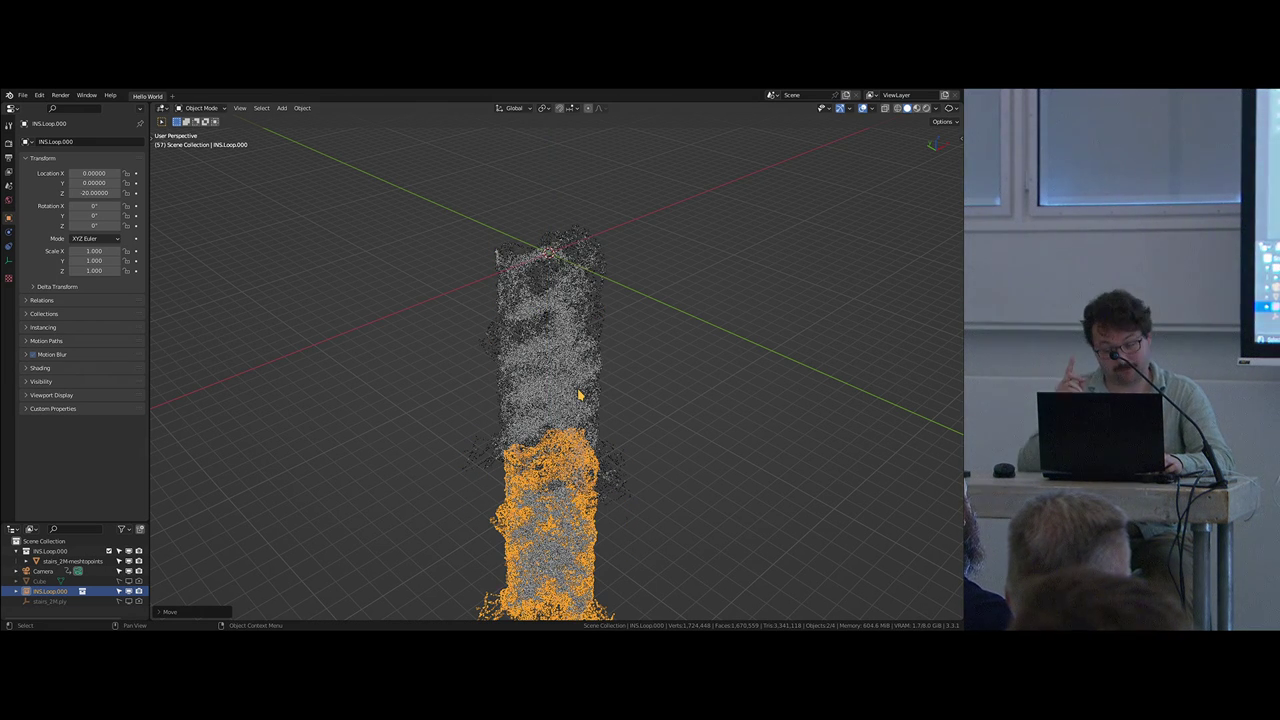
Step: Duplicate the collection instance and move the copy another -20 along the Z axis
key("shift+d")
type("-20")
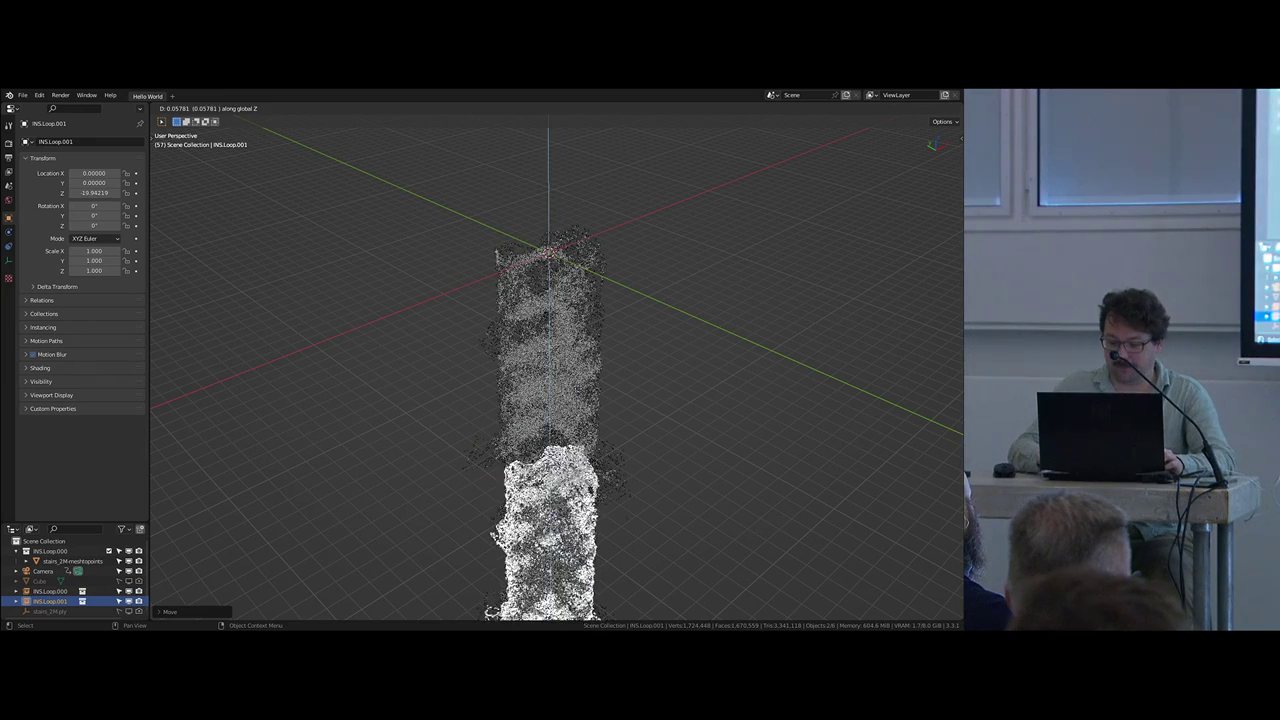
key("Return")
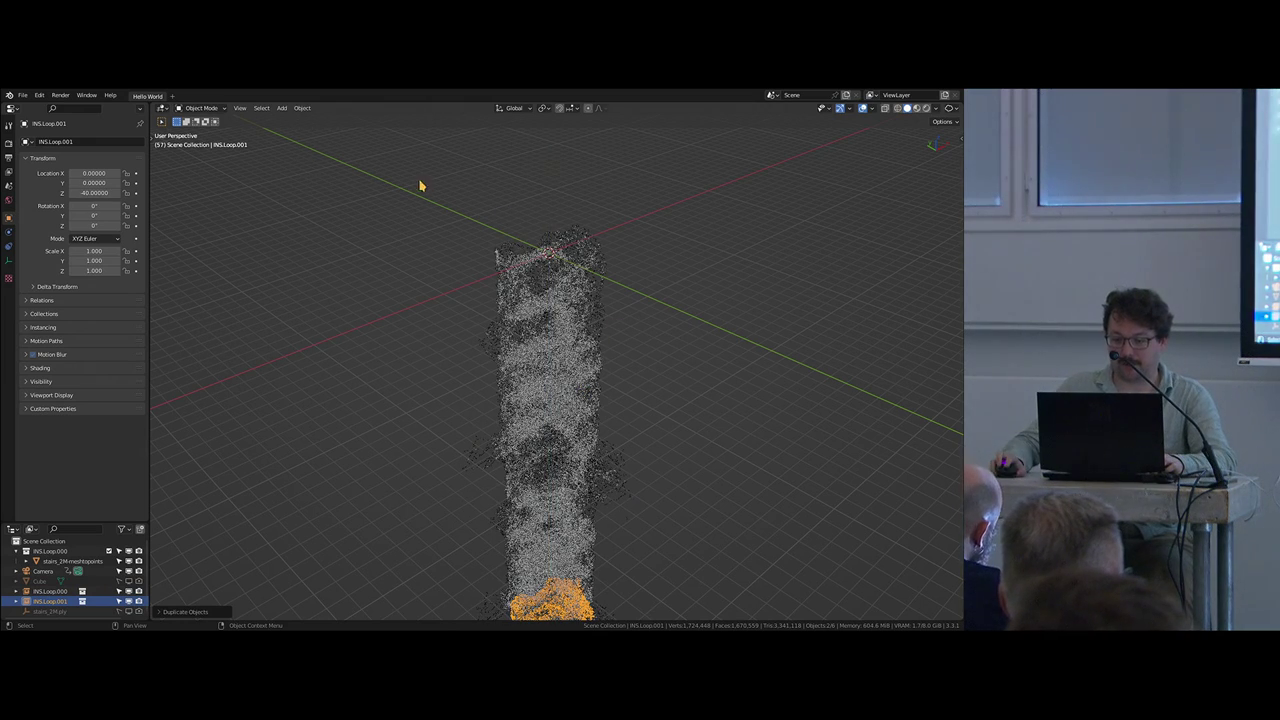
Step: View the stacked instances through the camera in Rendered shading and compare the first and last frames of the animation
key("KP_0")
key("z")
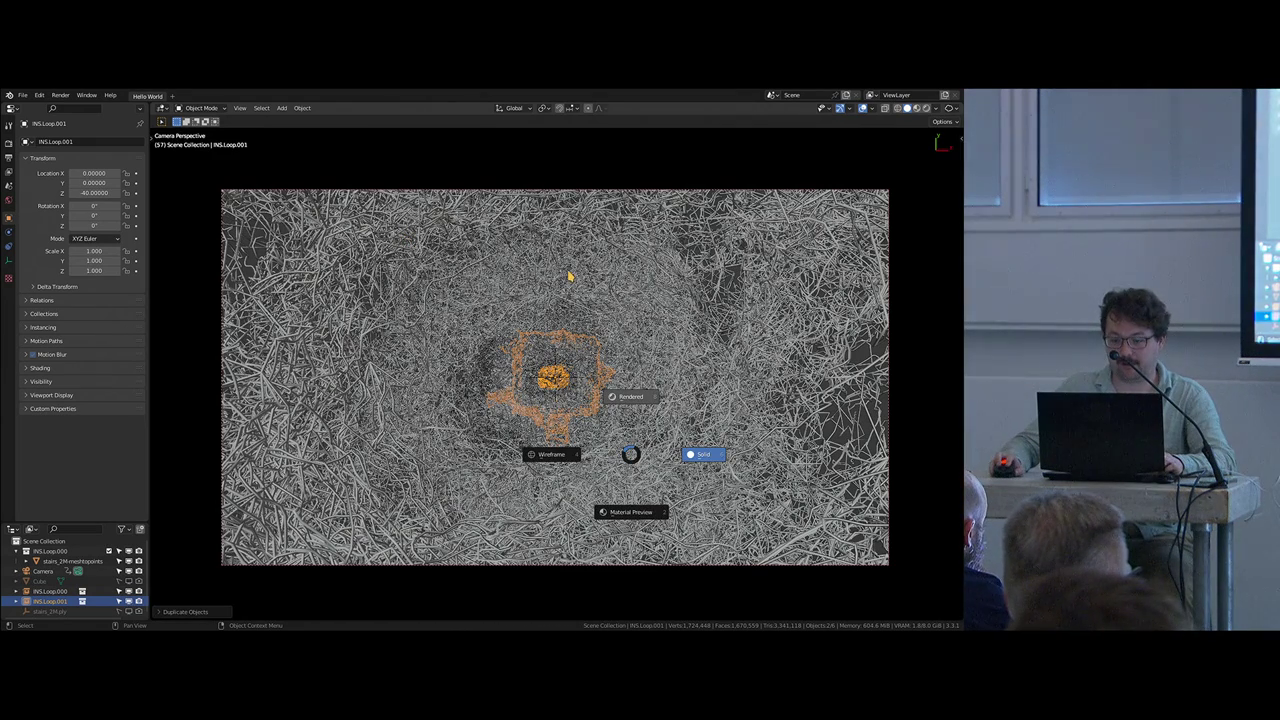
left_click(630, 399)
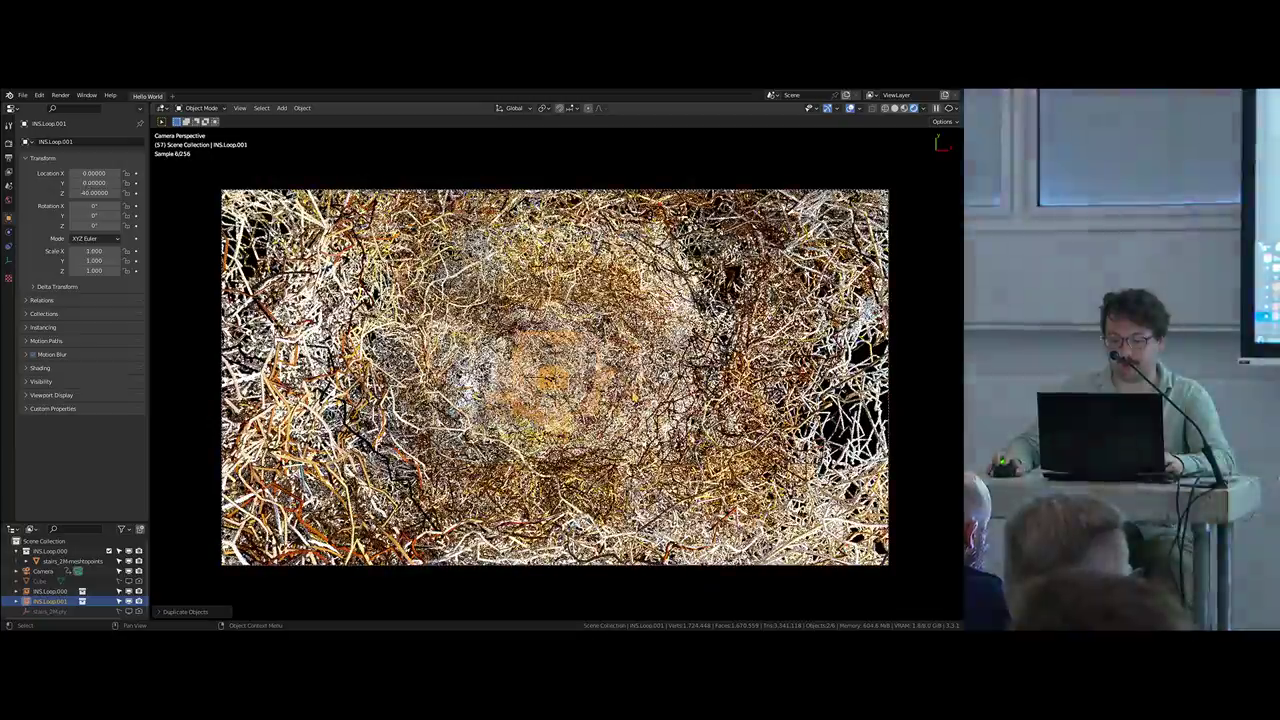
key("shift+Left")
key("shift+Right")
key("shift+Left")
key("shift+Right")
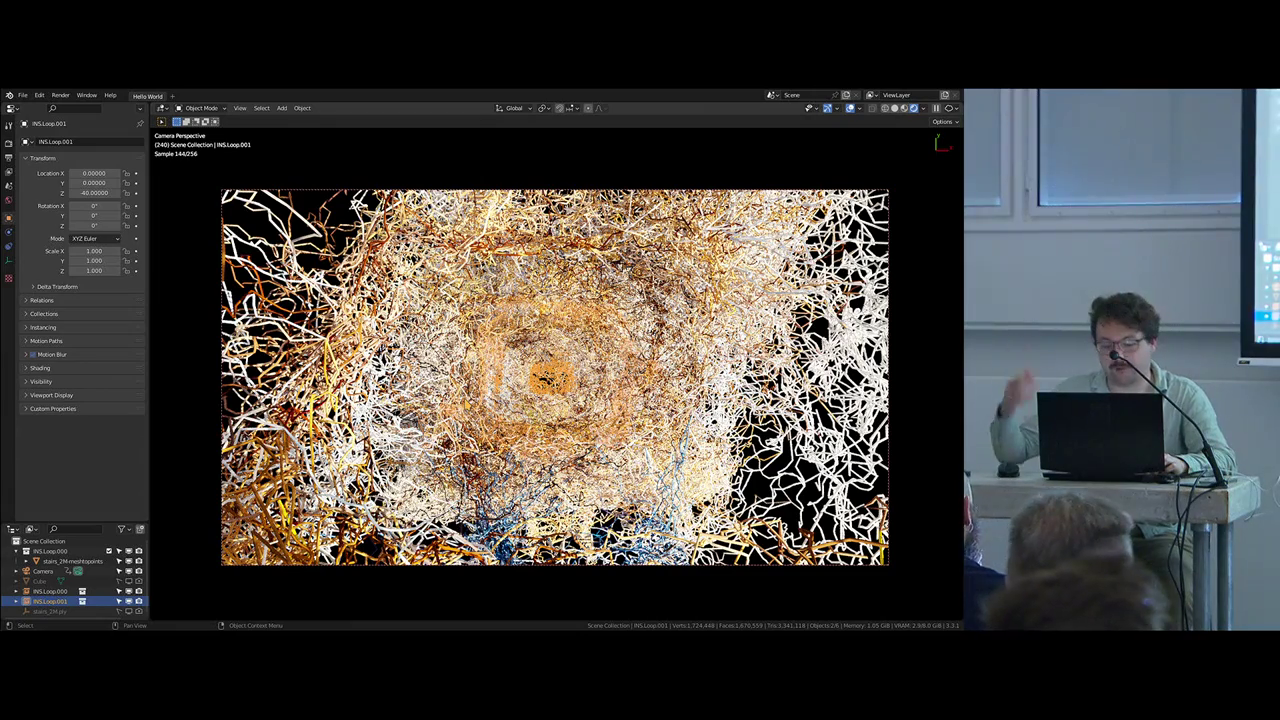
Step: Duplicate the middle collection instance and move the copy 40 up along Z, placing it above the original stairs at Z 20
middle_click_drag(546, 574, 548, 480)
scroll(548, 480, "down", 6)
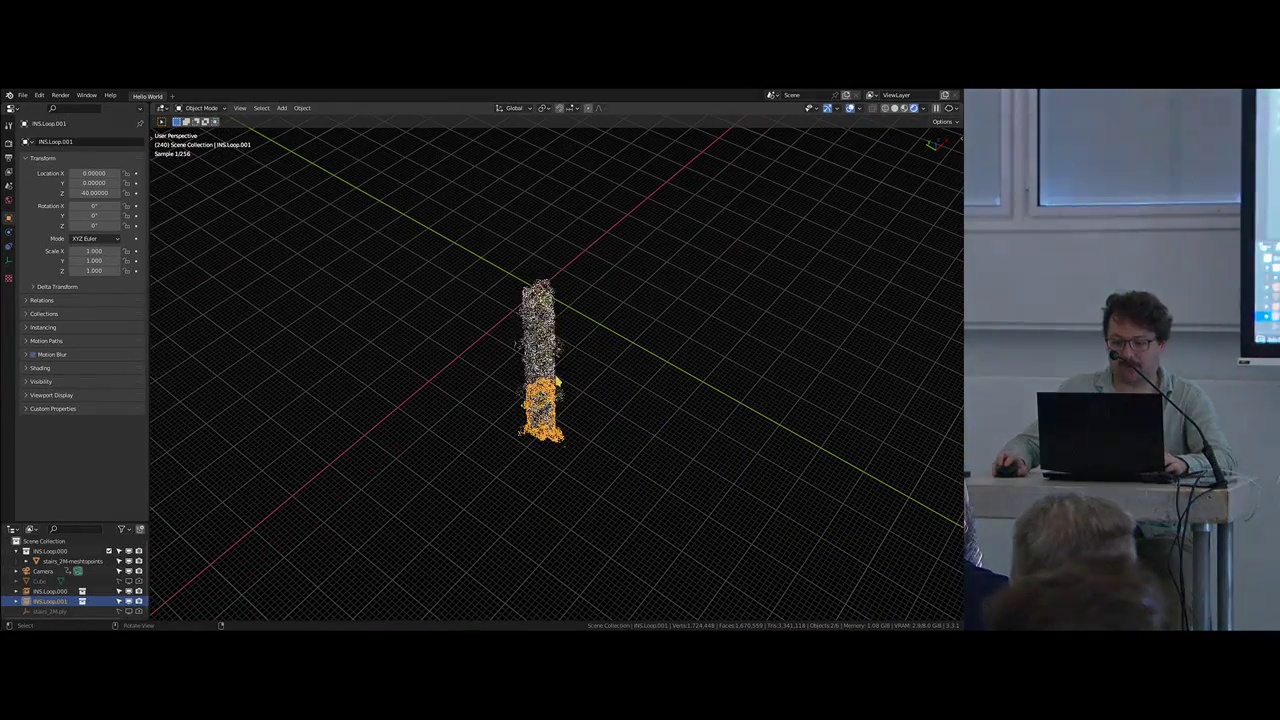
left_click(537, 325)
middle_click_drag(495, 405, 491, 373)
scroll(491, 378, "up", 4)
left_click(597, 418)
middle_click_drag(709, 383, 623, 449, "shift")
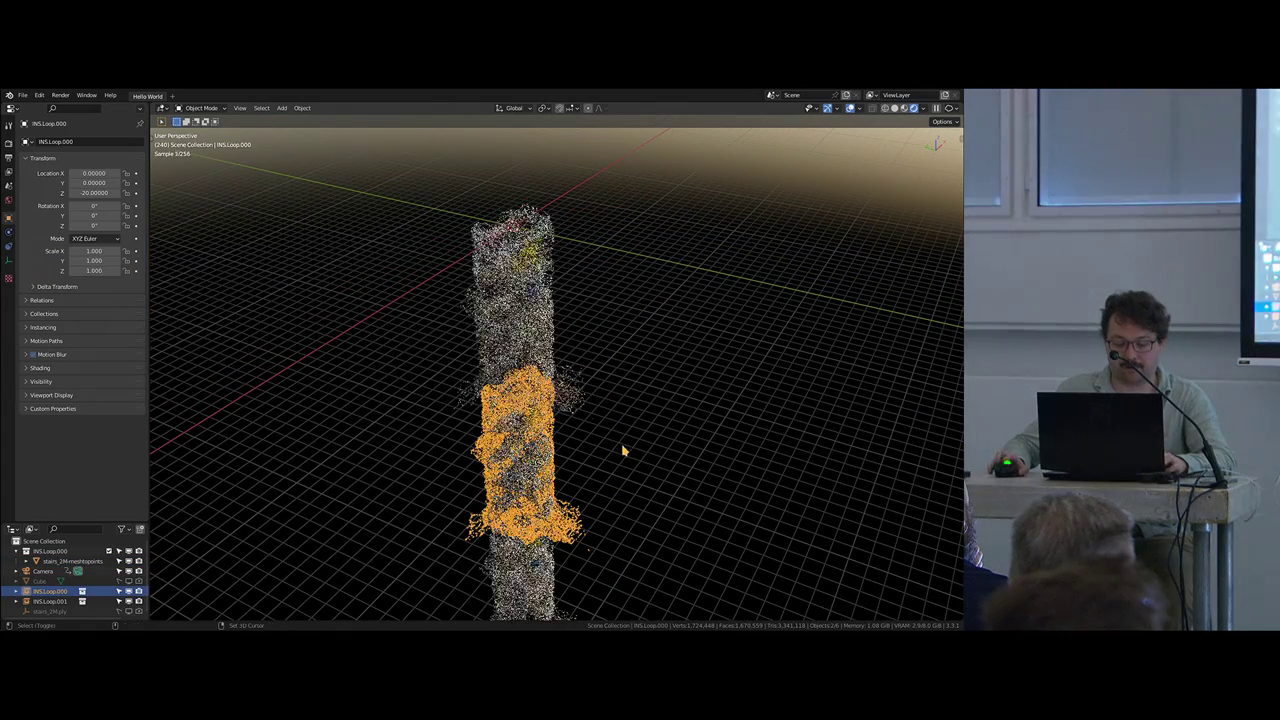
key("shift+d")
type("z4")
key("Return")
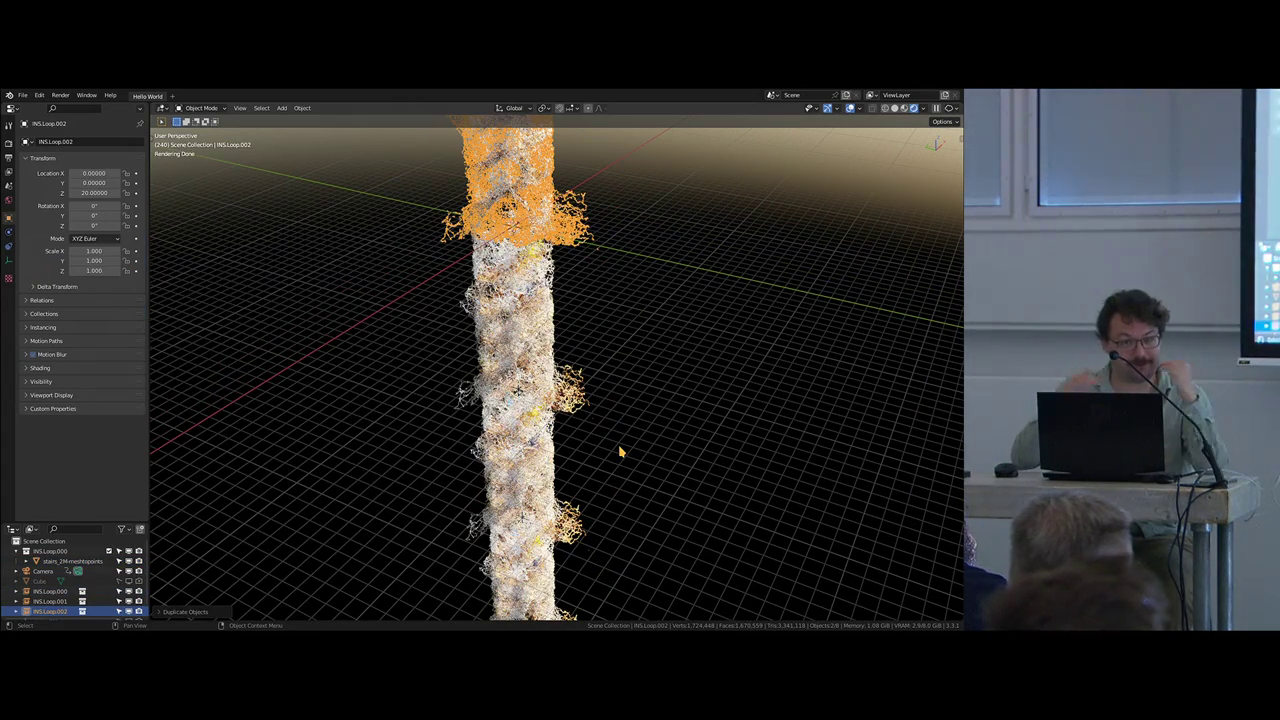
Step: Look through the camera with the Cube's viewport visibility enabled, and hide the Cube again
key("KP_0")
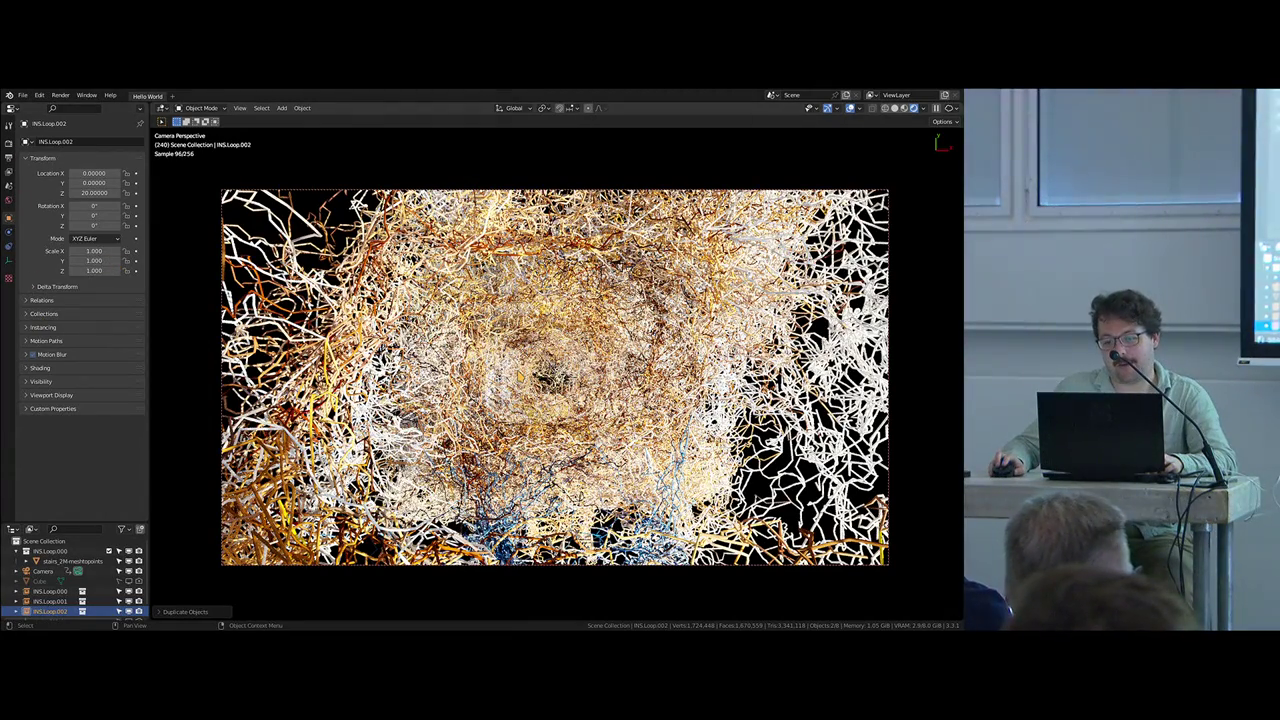
left_click(120, 582)
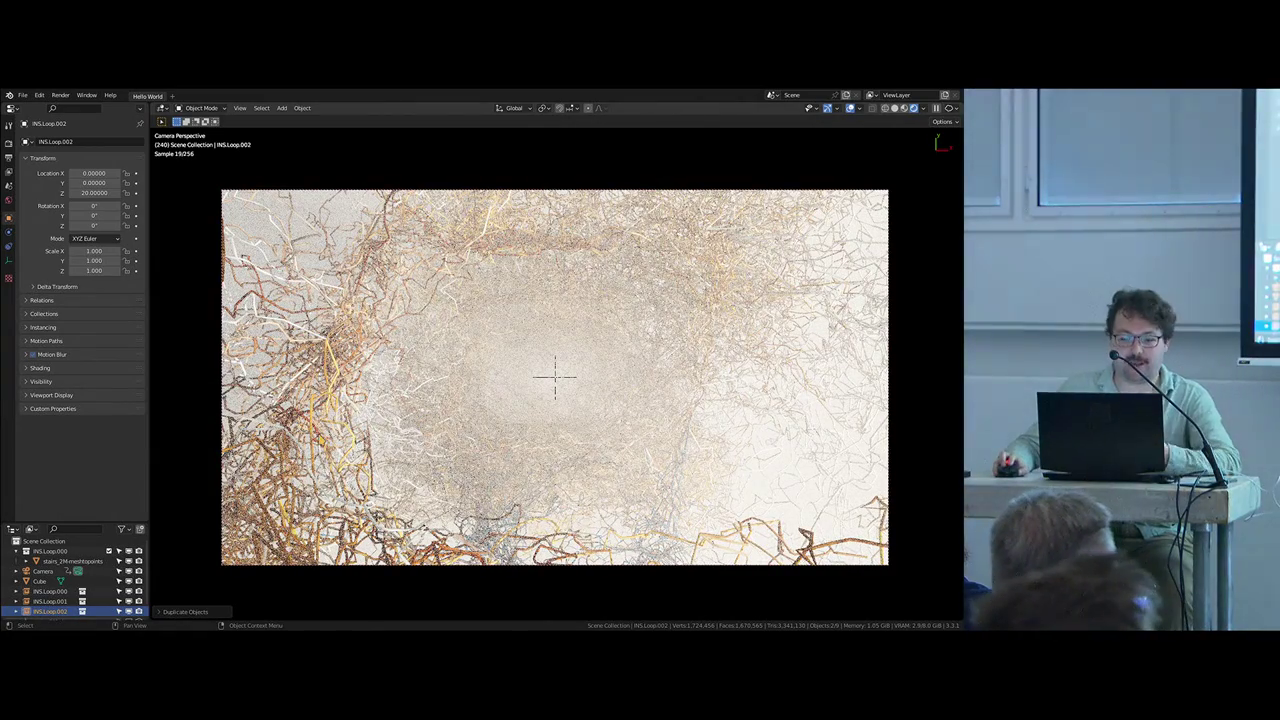
left_click(128, 581)
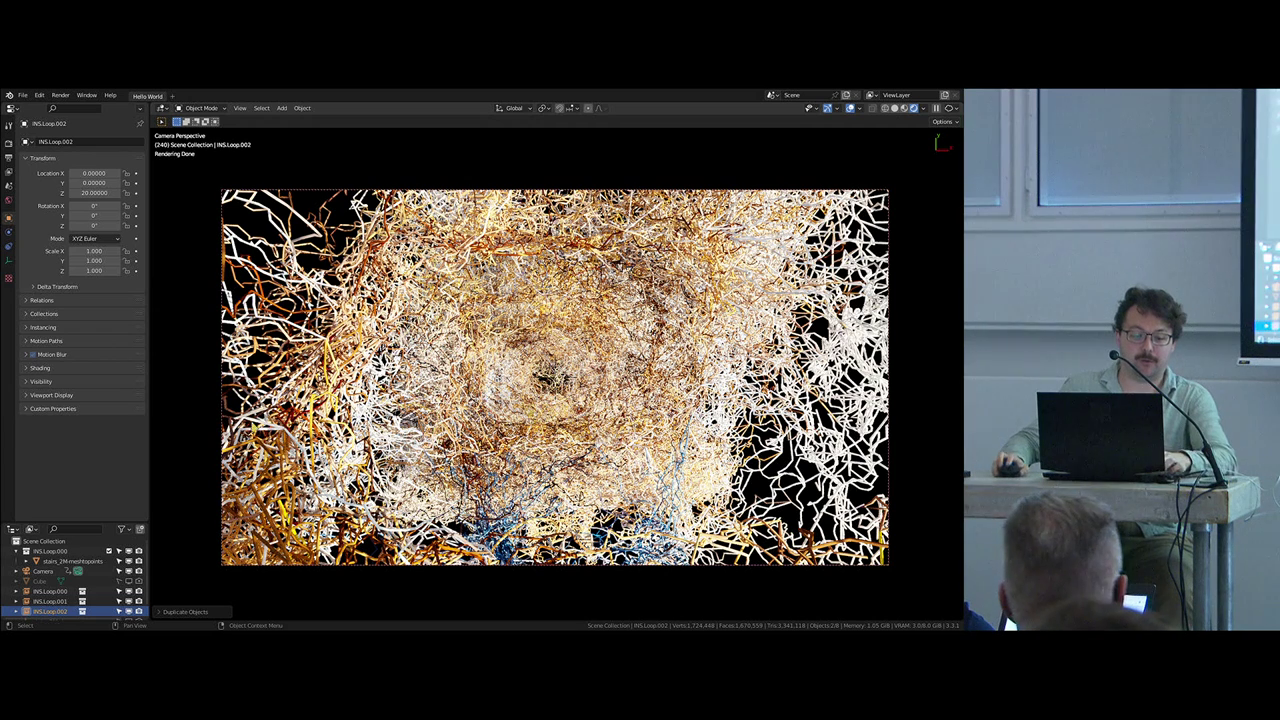
Step: Set the Probability of the stairs_2M-meshtopoints geometry nodes modifier to 0.9, checking the system load with htop in a terminal before applying it
left_click(58, 562)
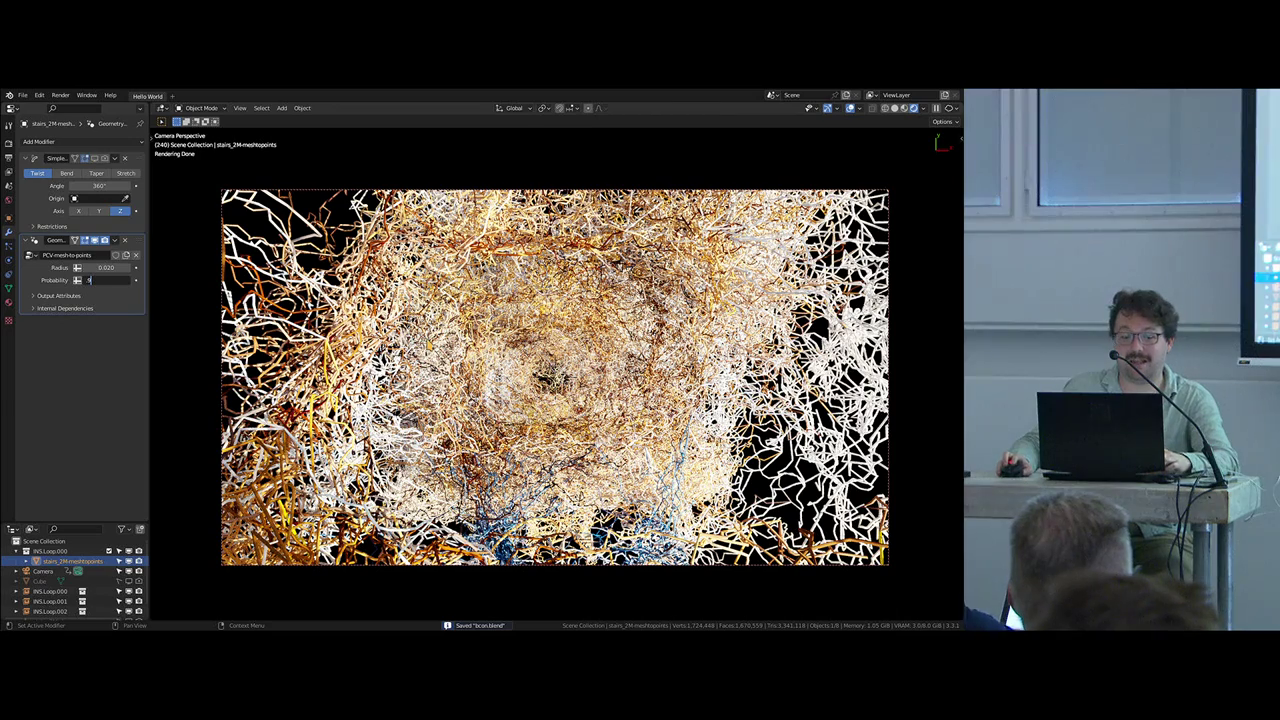
key("super+a")
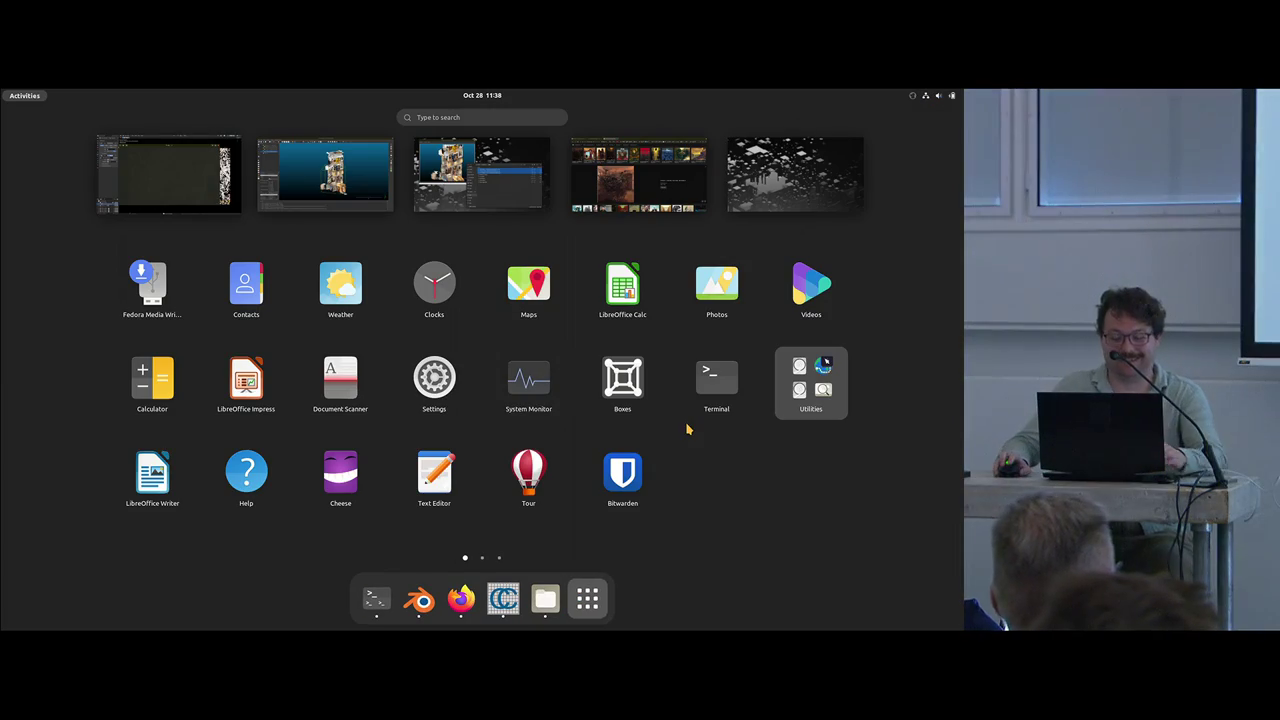
left_click(716, 381)
type("htop")
key("Return")
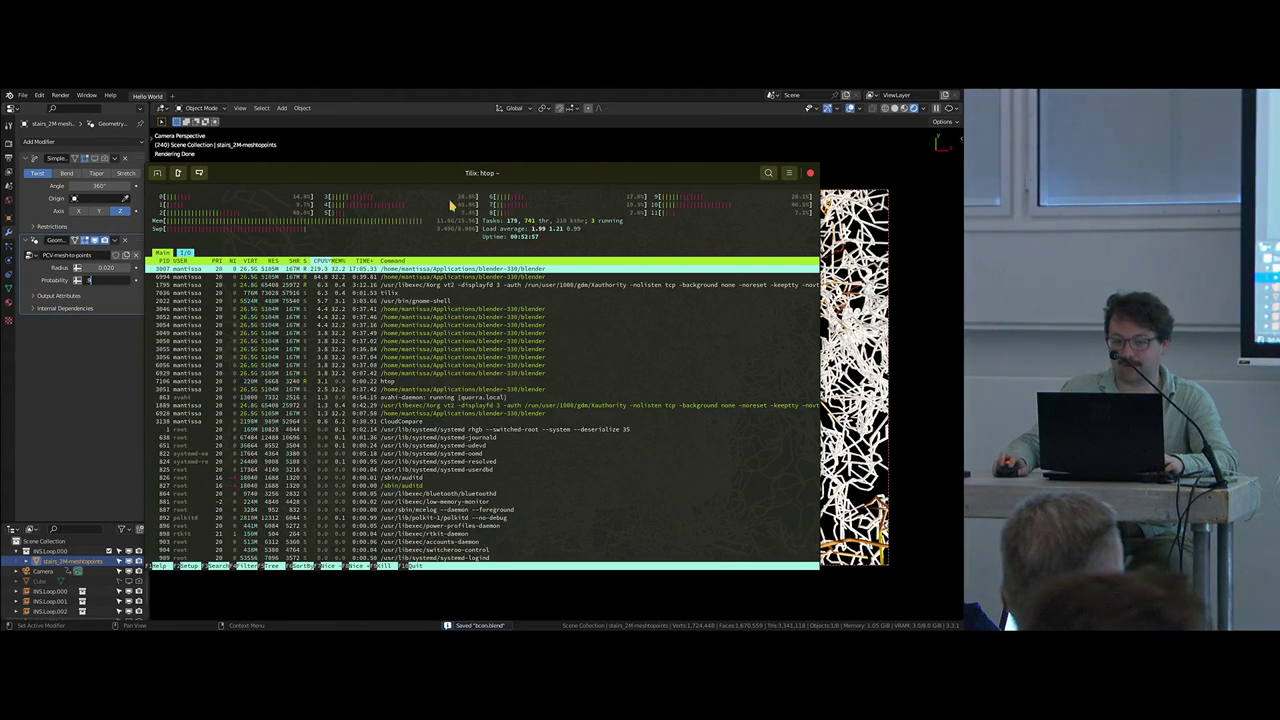
key("super+h")
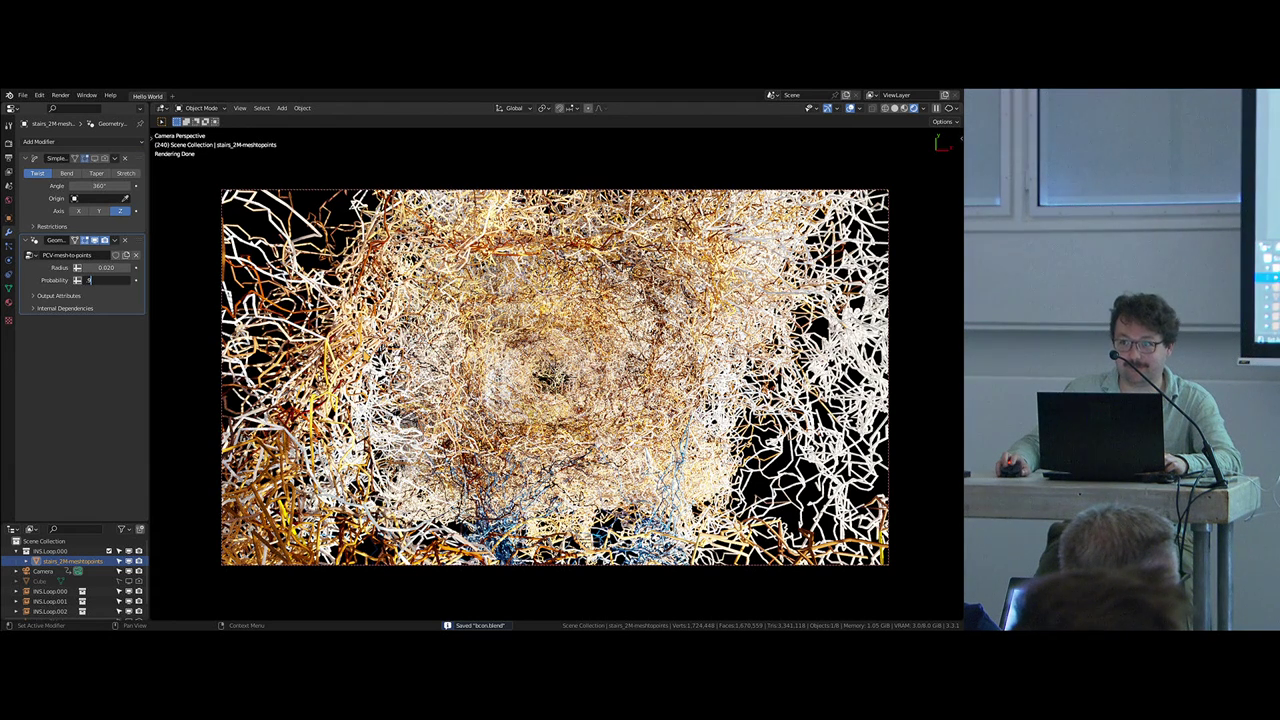
key("Return")
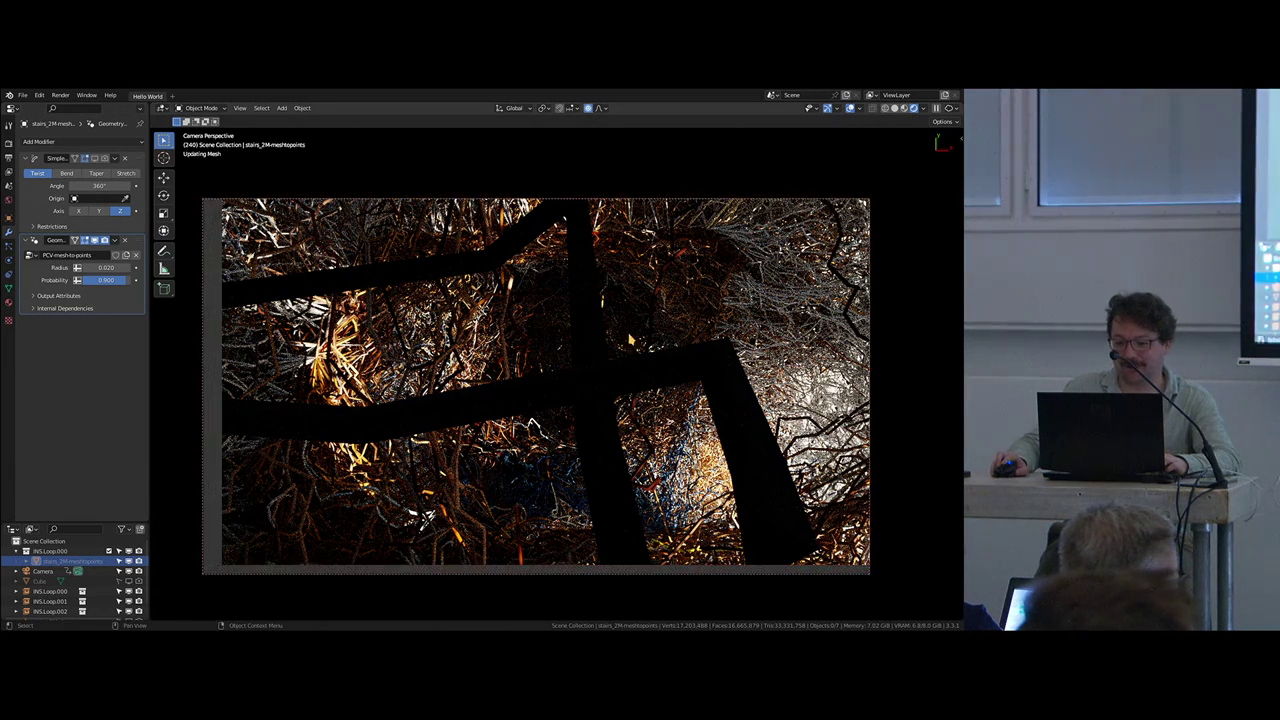
Step: Play the camera animation in Rendered shading, stop it, and examine the stacked columns from outside the camera
key("space")
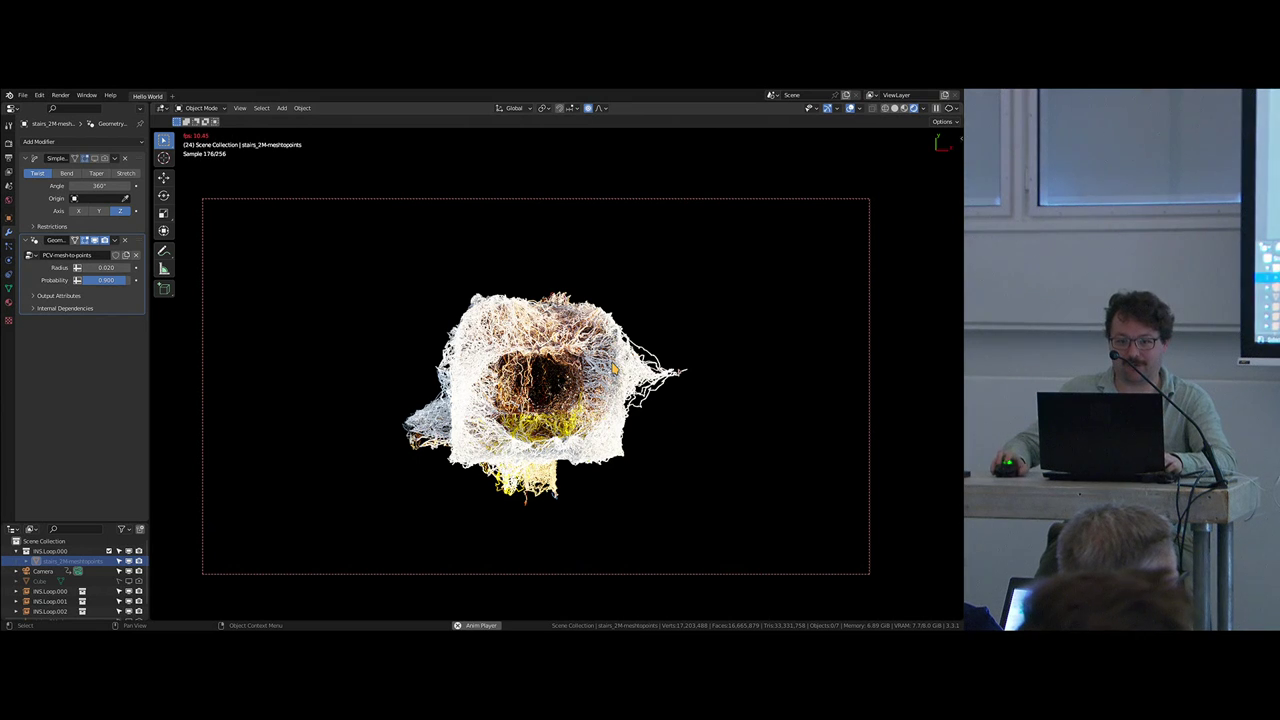
key("Escape")
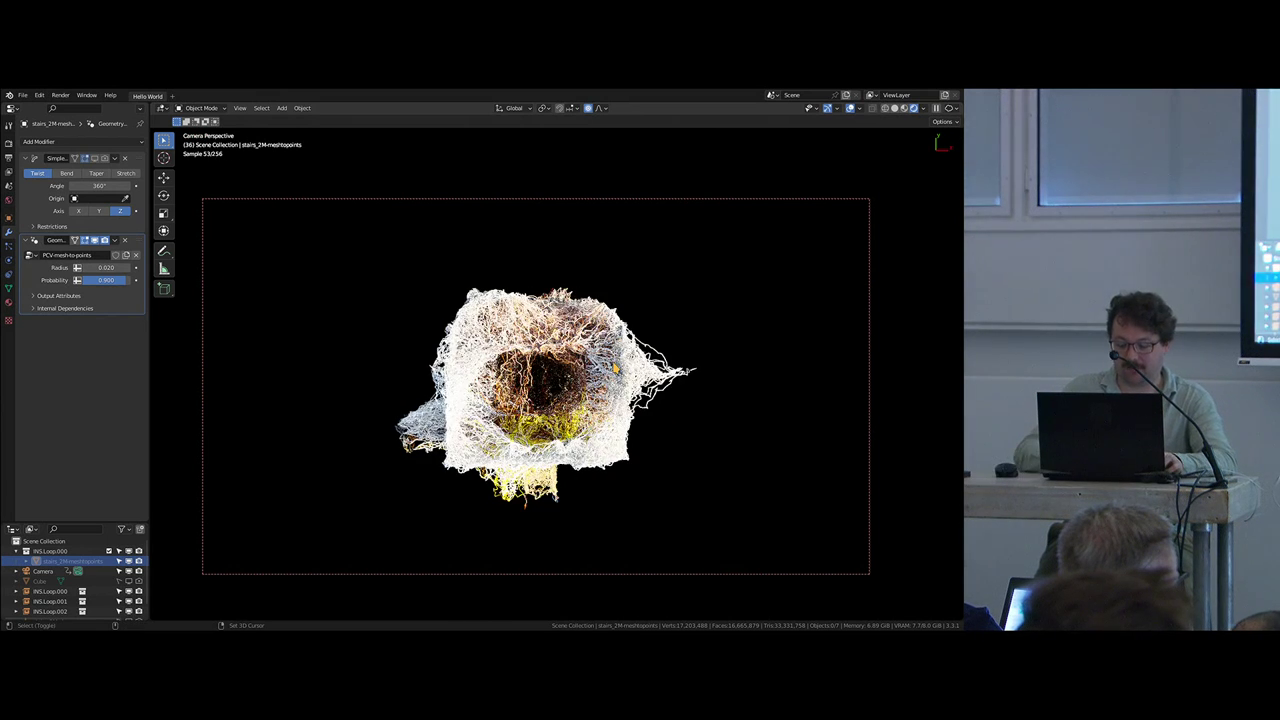
key("KP_0")
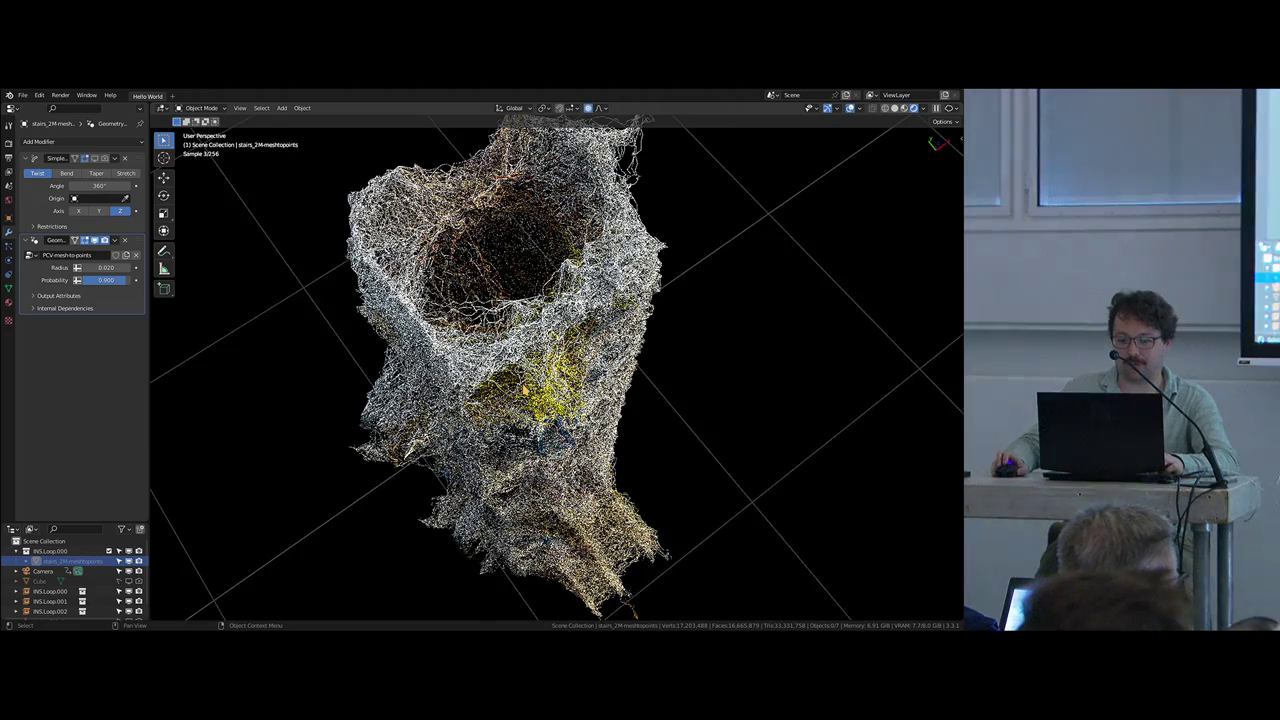
scroll(525, 400, "down", 7)
middle_click_drag(520, 400, 528, 450)
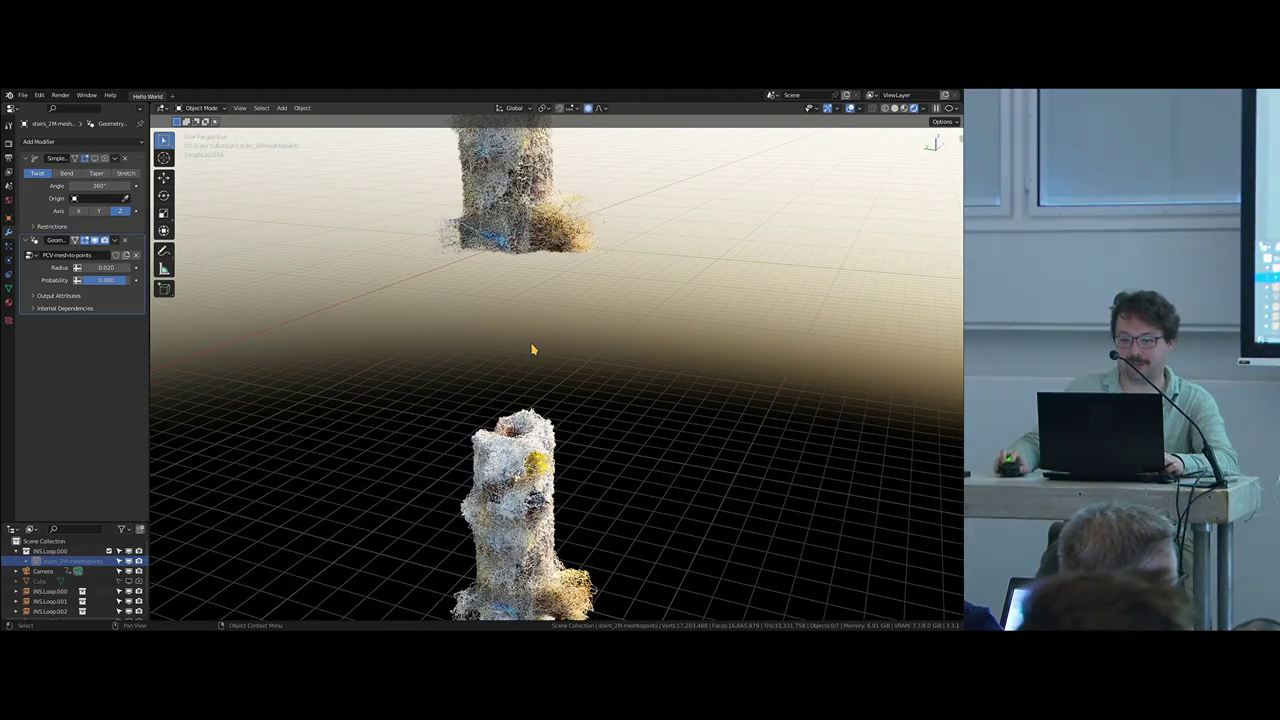
middle_click_drag(525, 366, 523, 380)
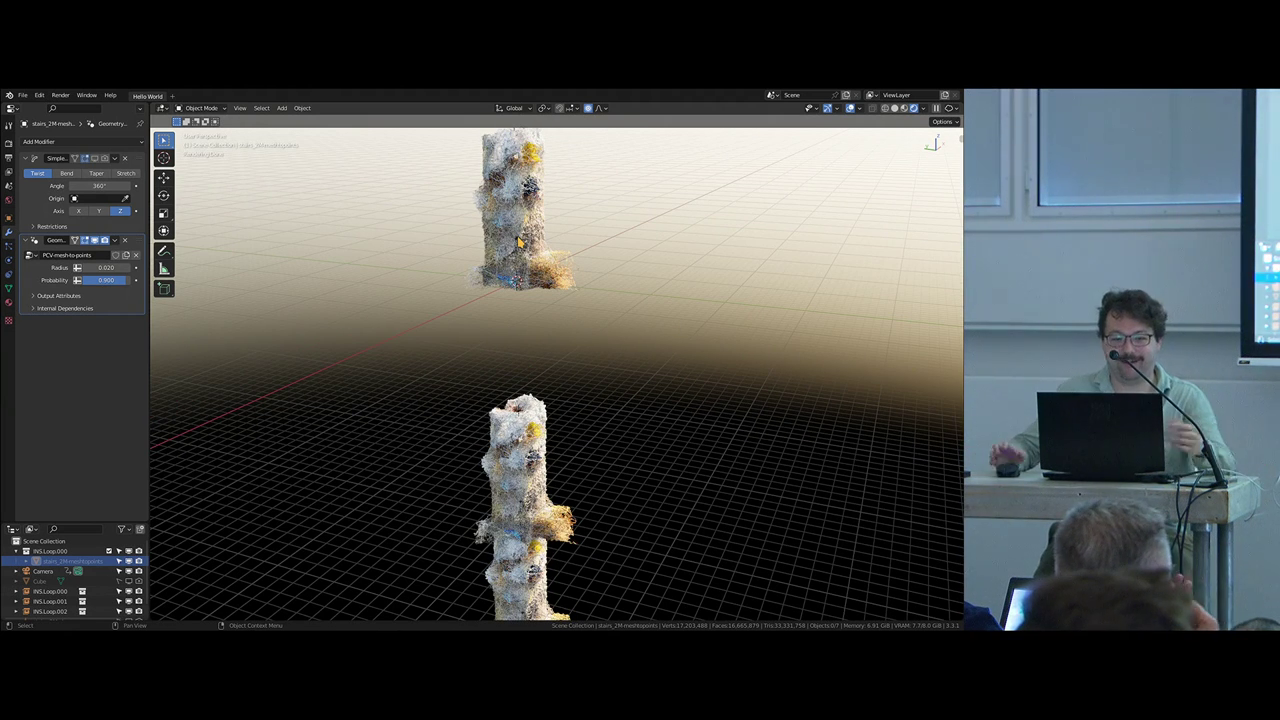
Step: Try to re-enter the Probability of the stairs geometry nodes modifier and save the file
left_click(108, 280)
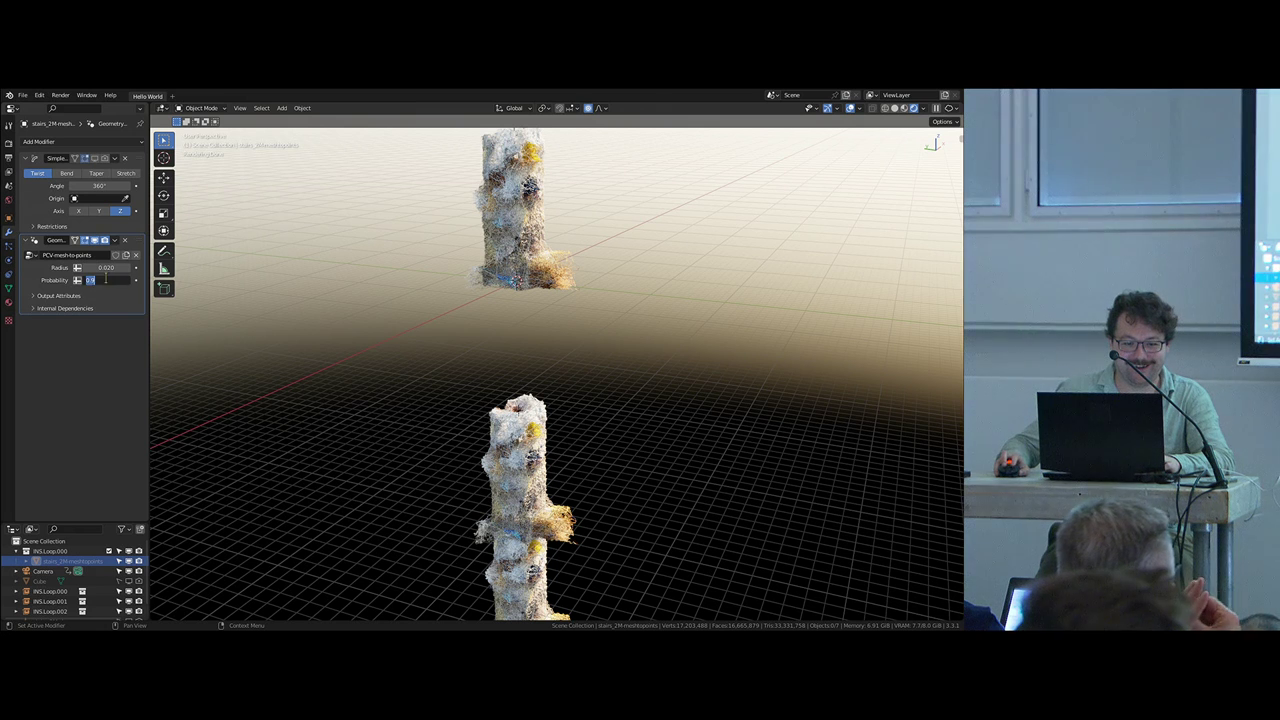
key("Return")
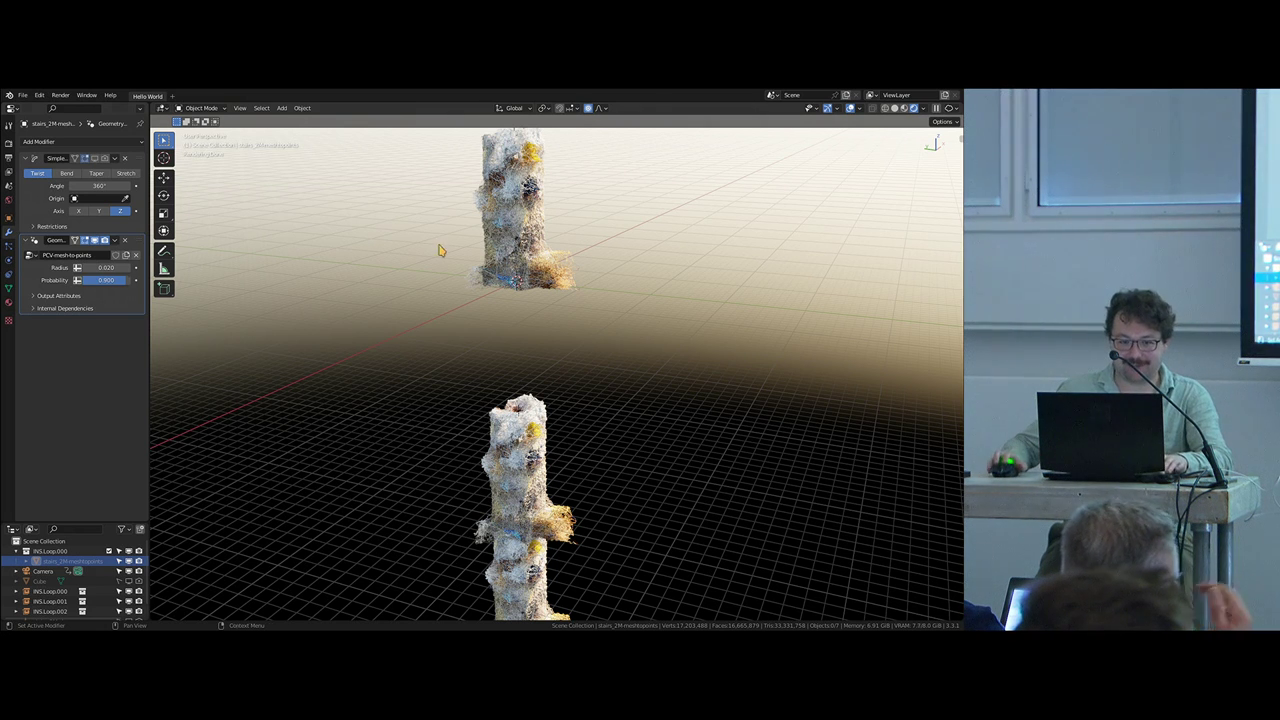
key("ctrl+s")
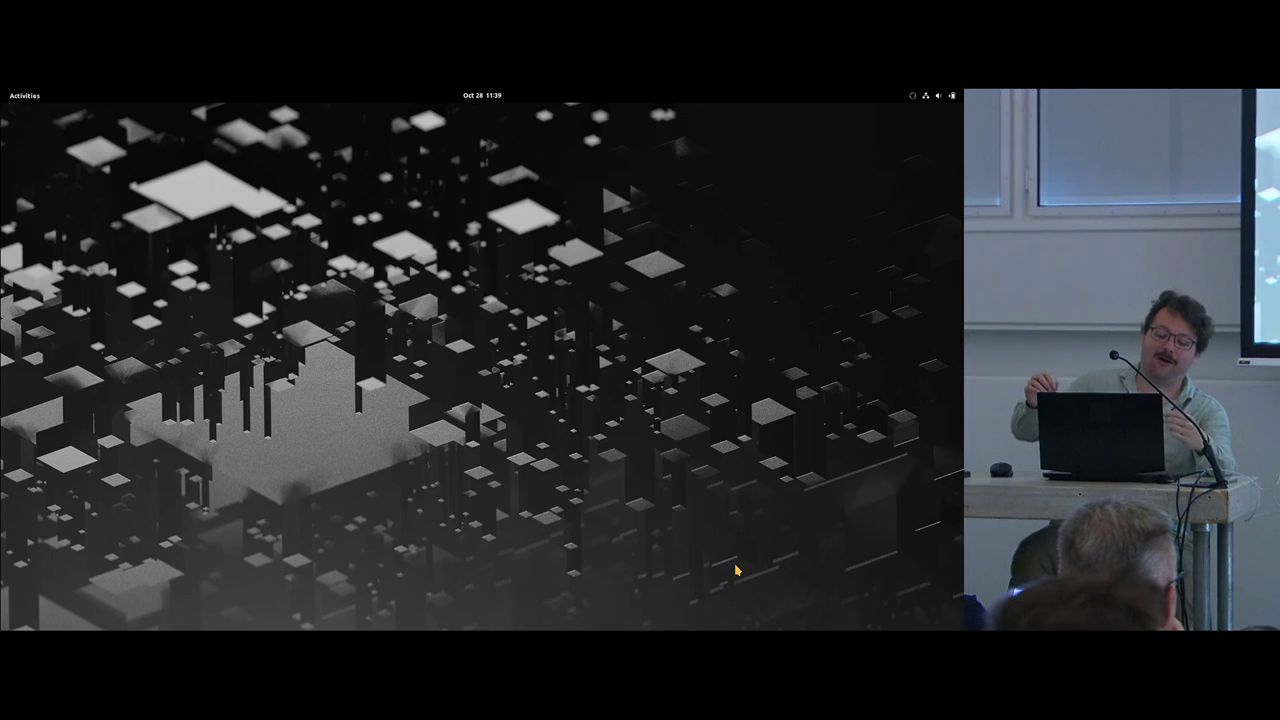
Step: Launch Blender 3.3.1 again from the desktop
key("super")
type("ble")
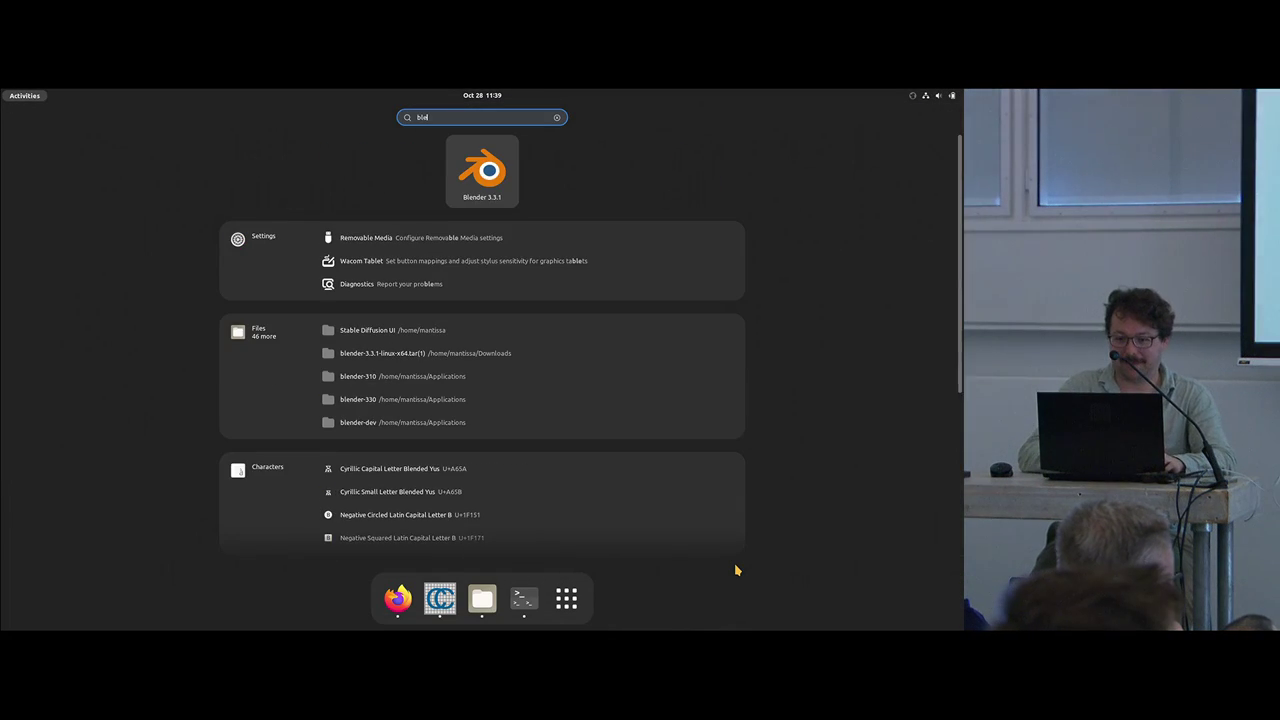
key("Return")
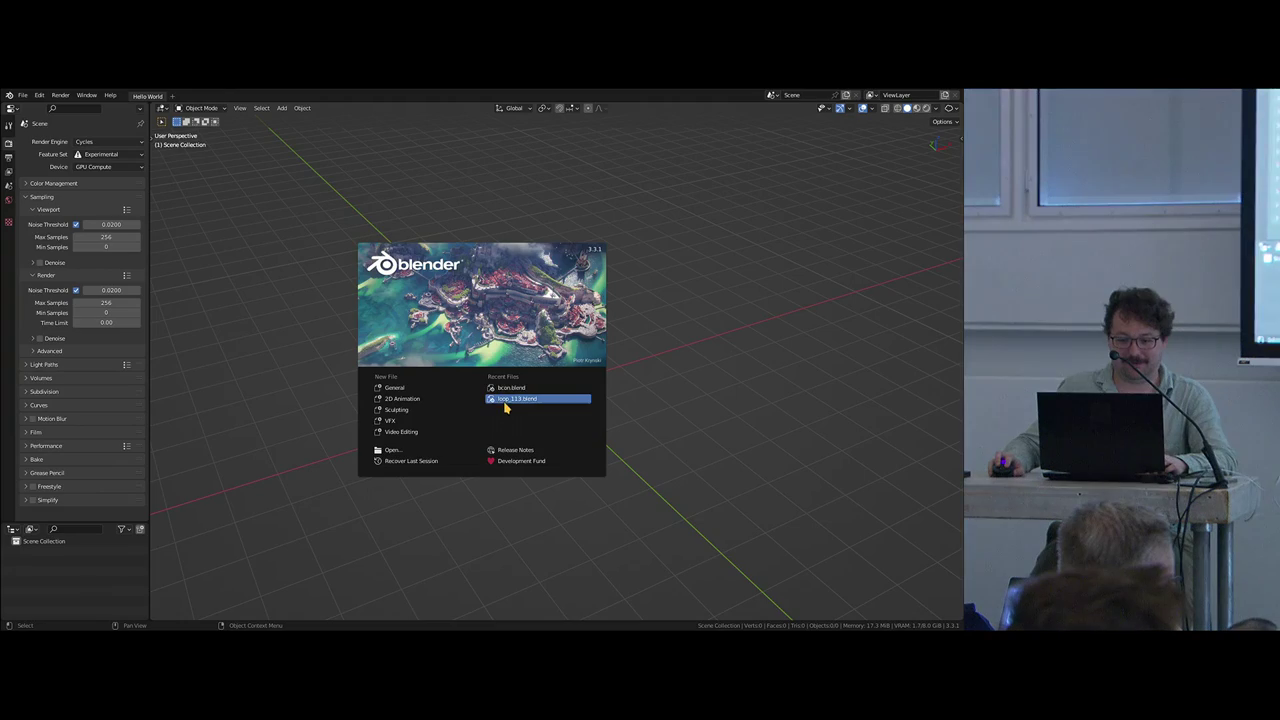
Step: Close CloudCompare and confirm quitting it
key("super")
left_click(600, 423)
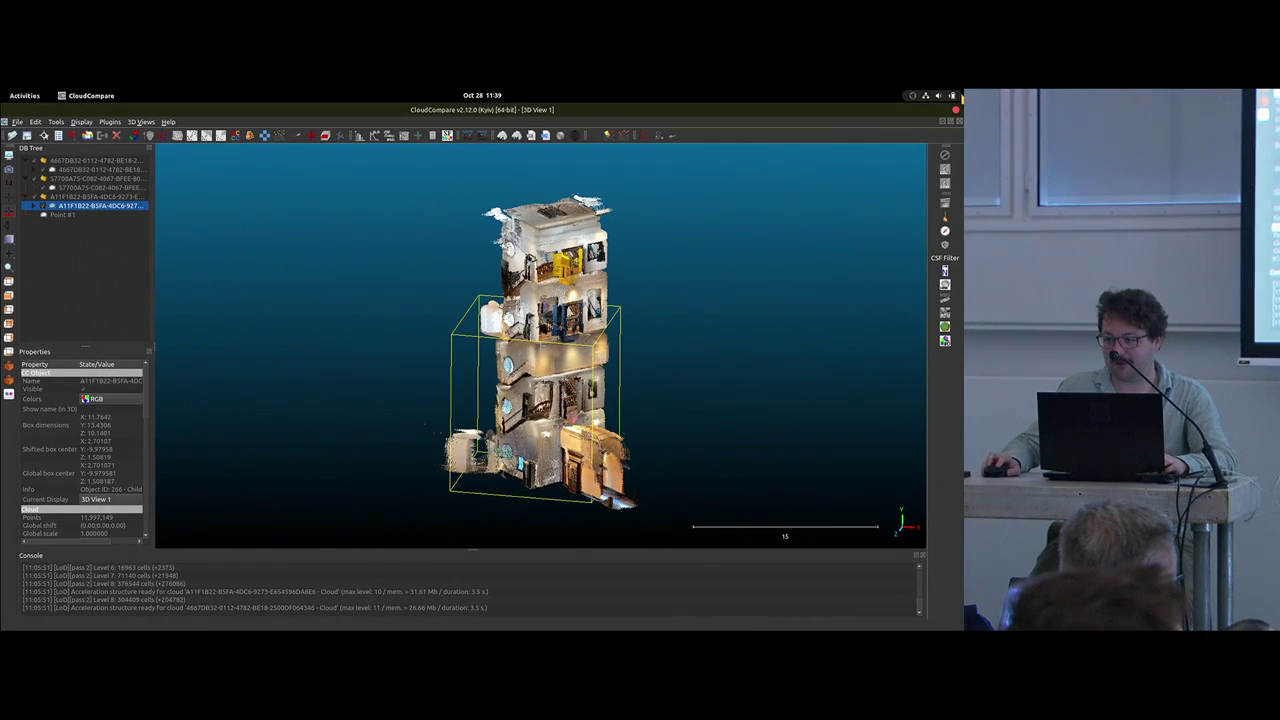
left_click(955, 109)
left_click(524, 385)
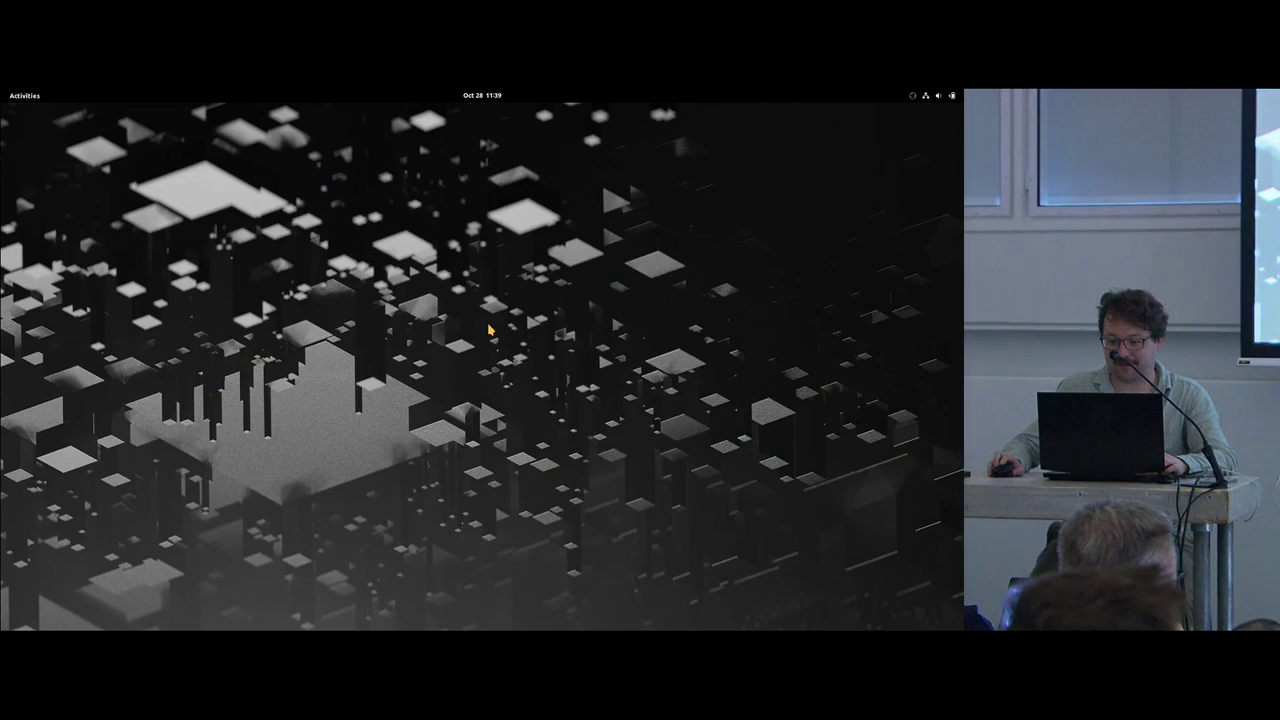
Step: Close the bcon file manager window and the Firefox browser window
key("super")
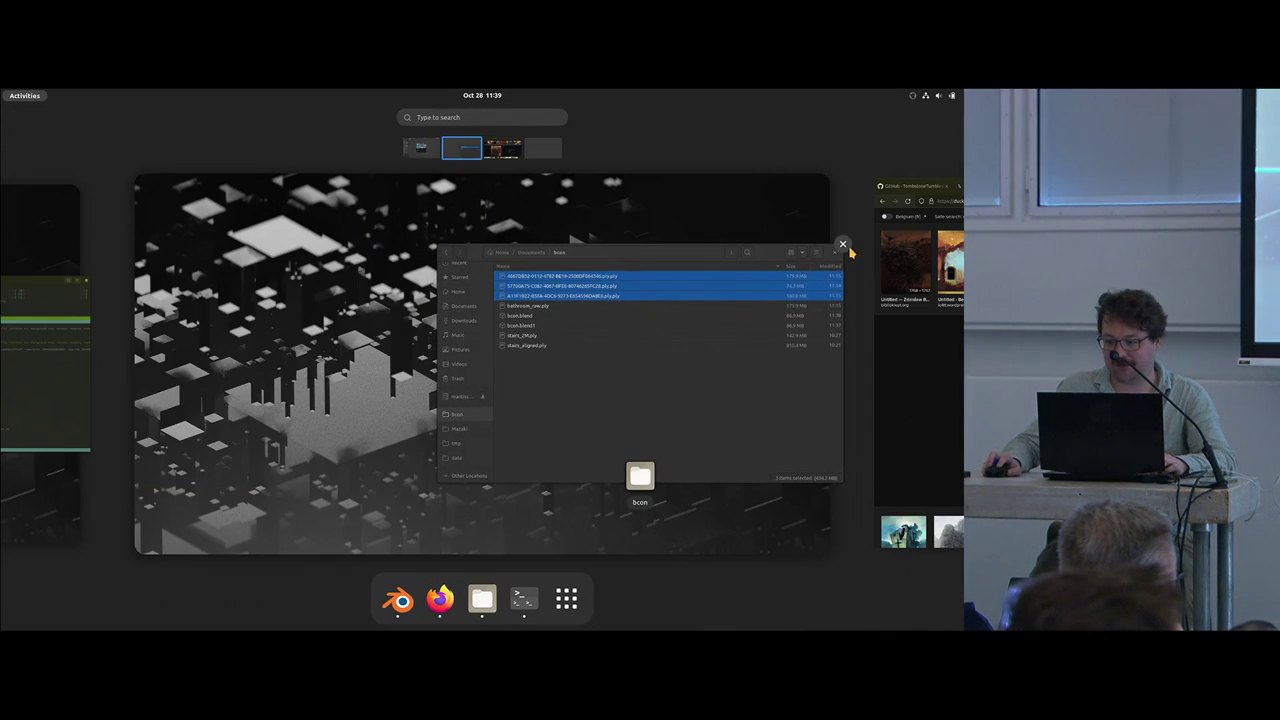
left_click(843, 245)
scroll(862, 303, "down", 1)
scroll(548, 416, "up", 1)
scroll(790, 328, "down", 1)
left_click(842, 167)
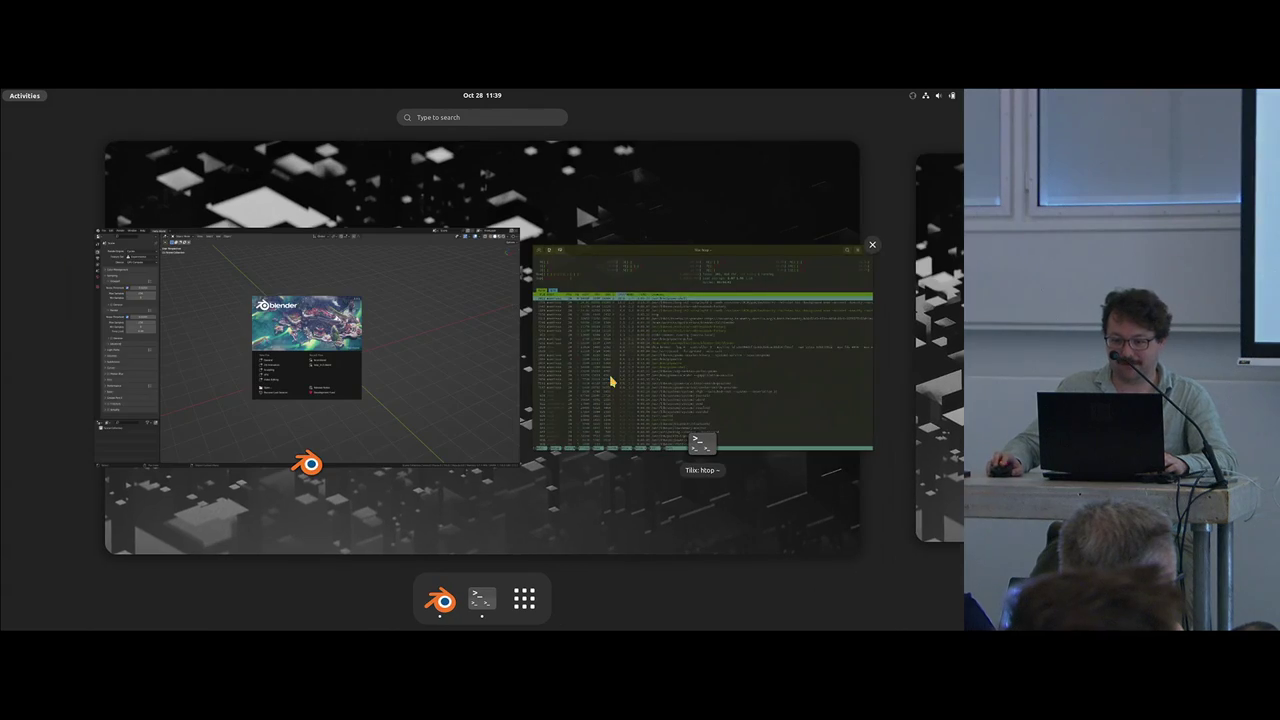
Step: Check the system load with htop in the terminal and reopen the recent file bcon.blend in Blender
left_click(672, 440)
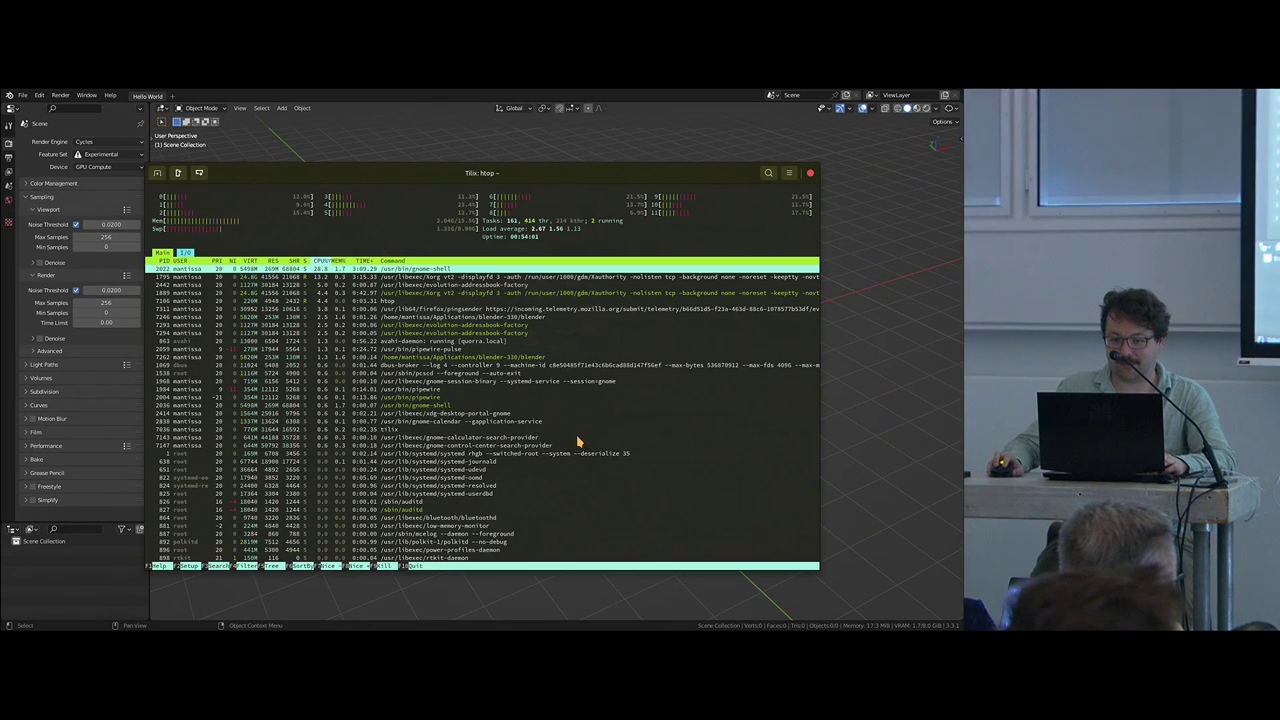
left_click(446, 109)
left_click(22, 95)
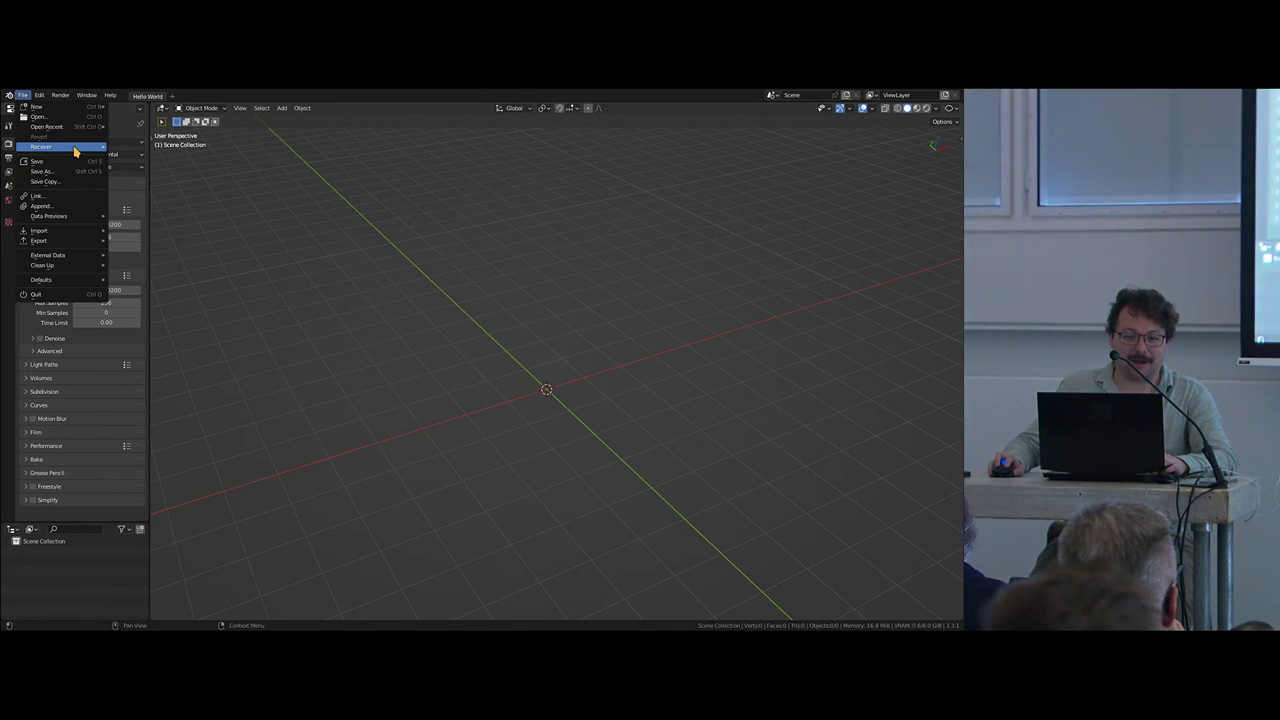
mouse_move(46, 126)
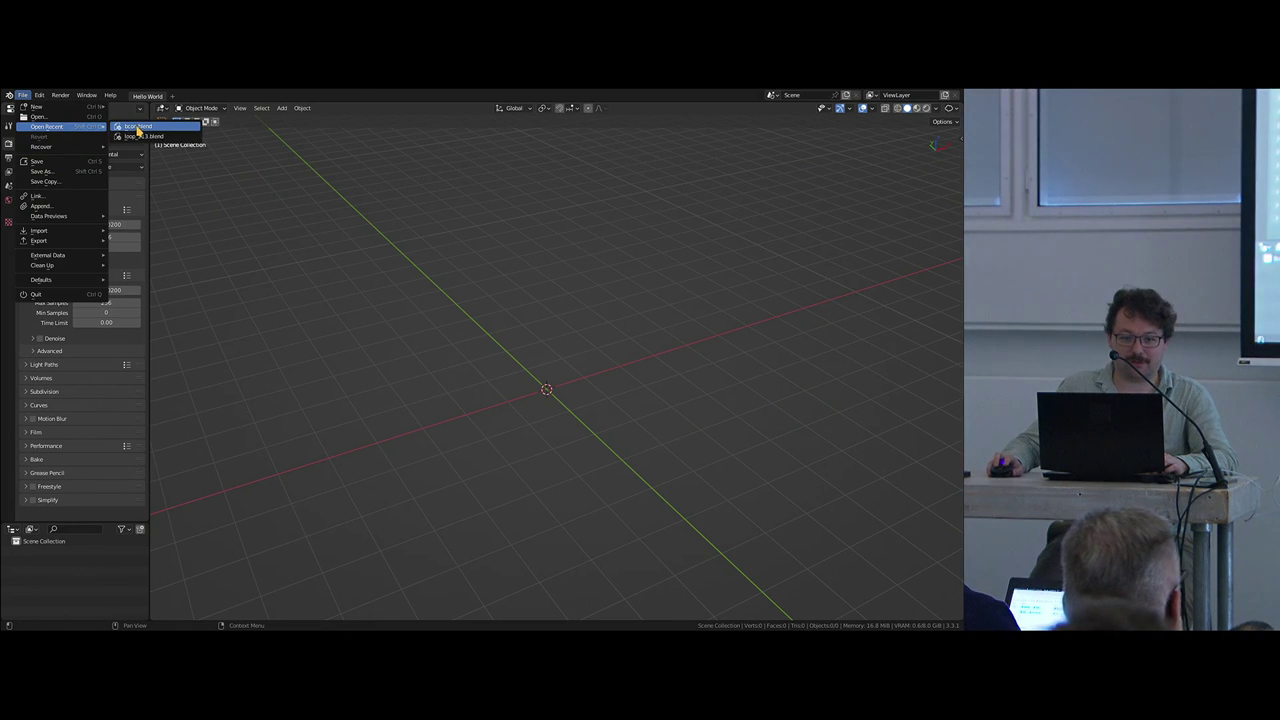
key("super")
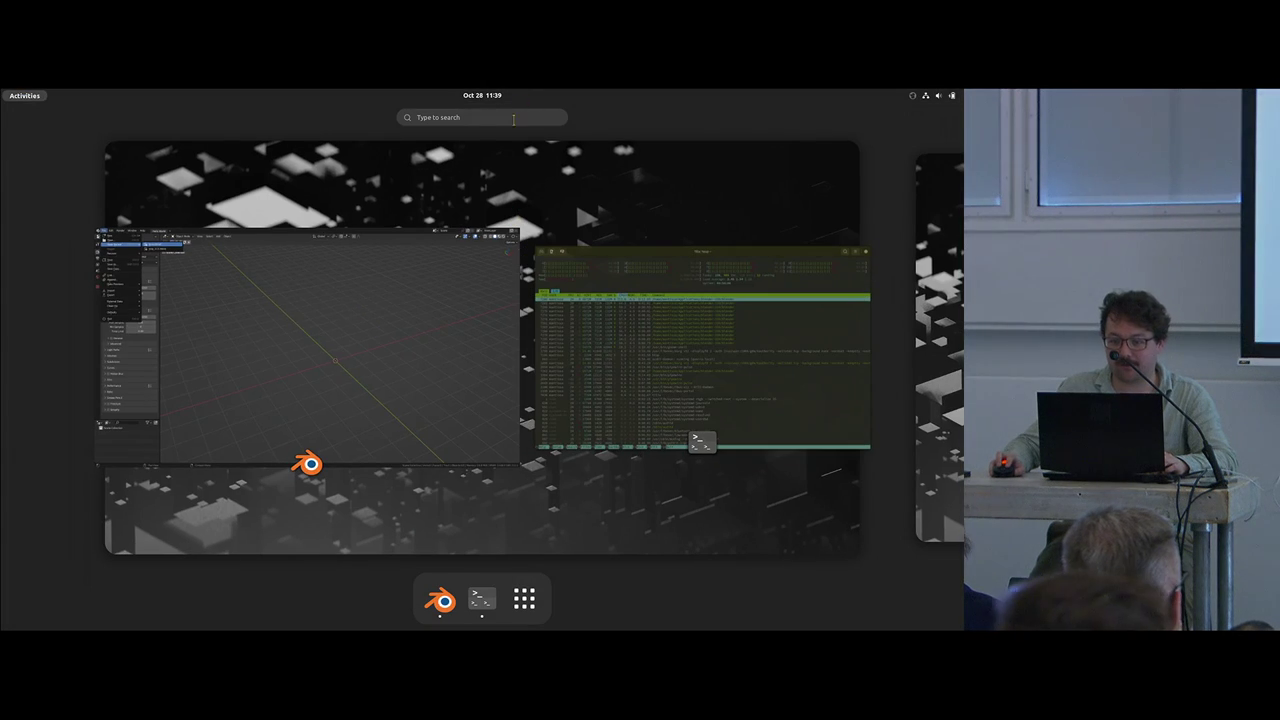
left_click(426, 382)
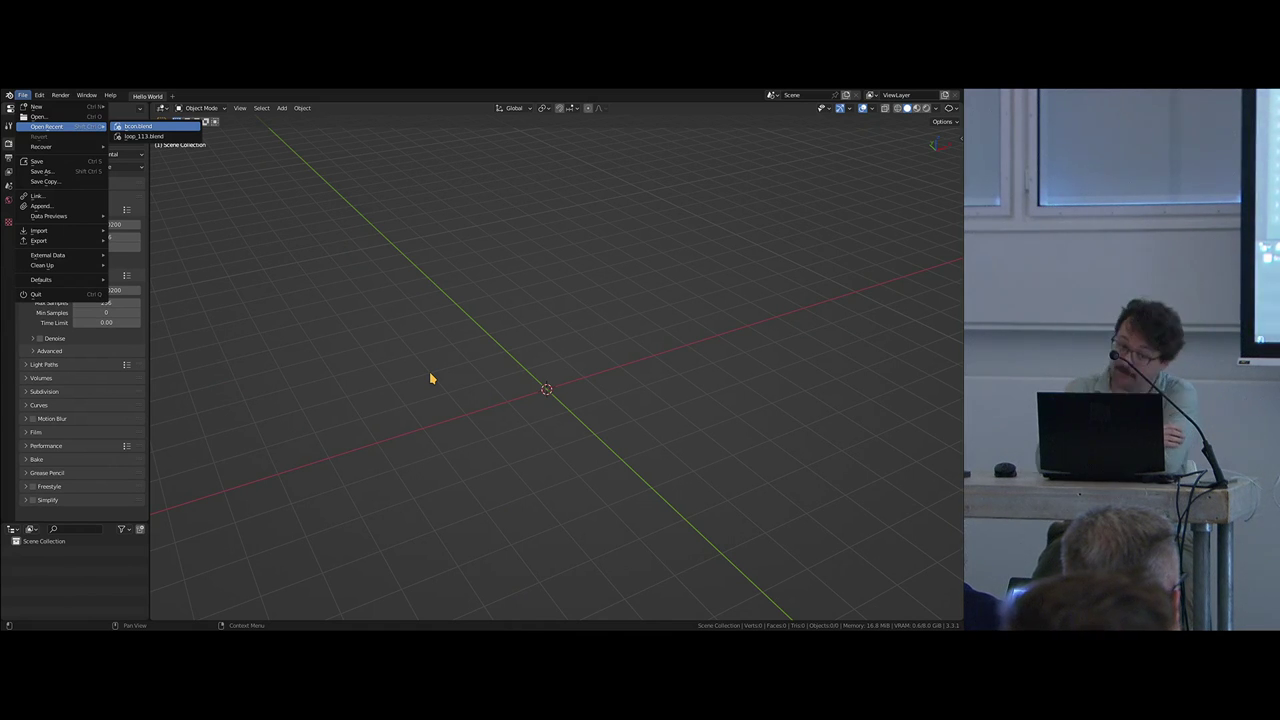
key("Return")
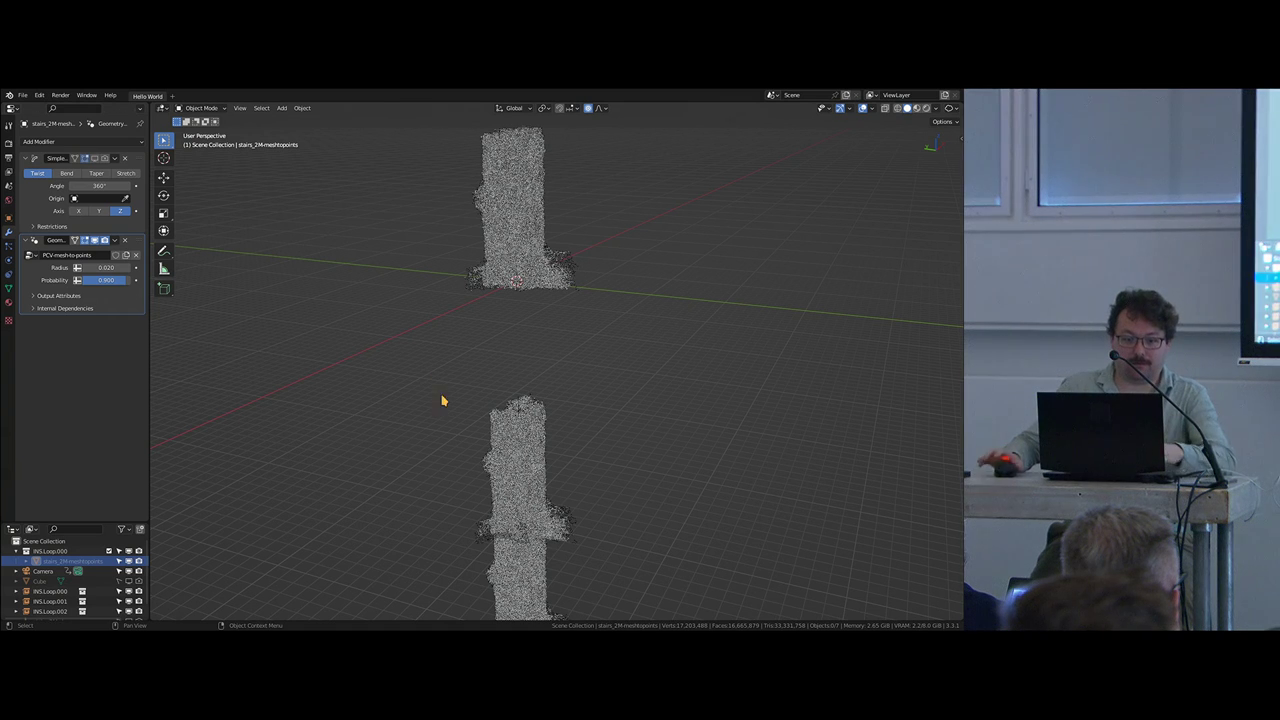
Step: Set the Probability of the stairs_2M-meshtopoints geometry nodes modifier to 0.95
middle_click_drag(566, 337, 551, 415, "shift")
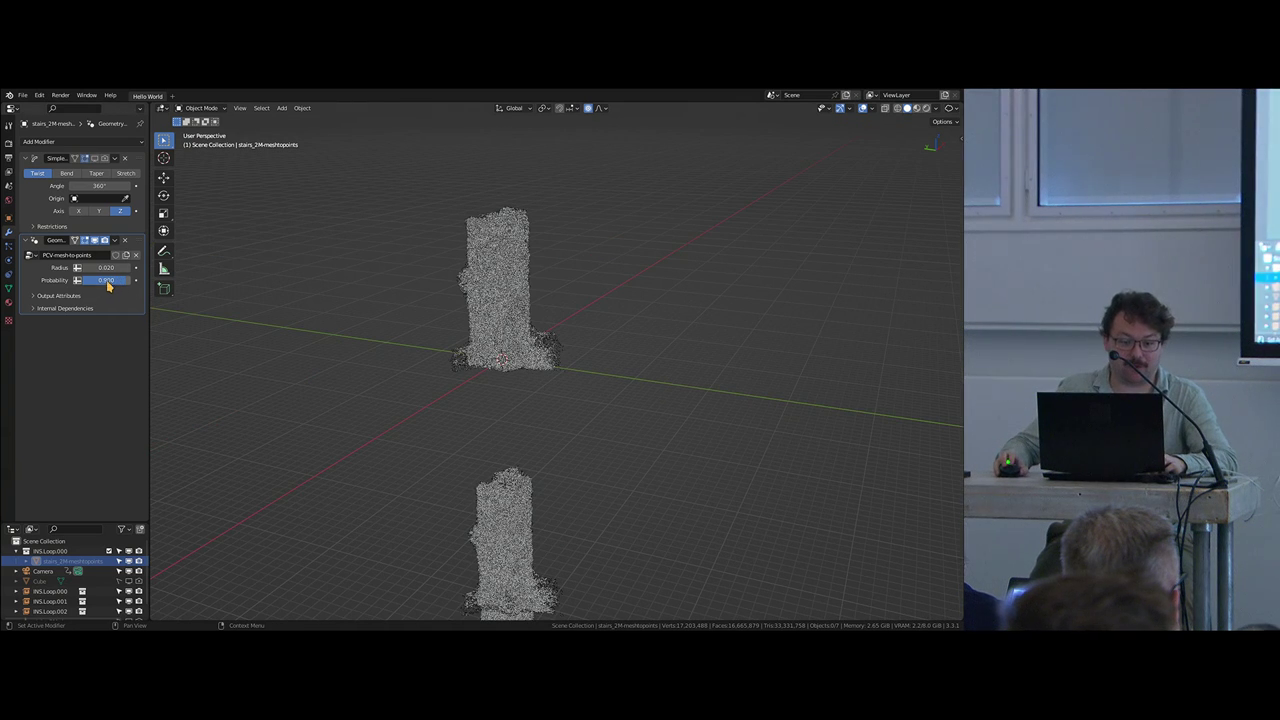
left_click(108, 285)
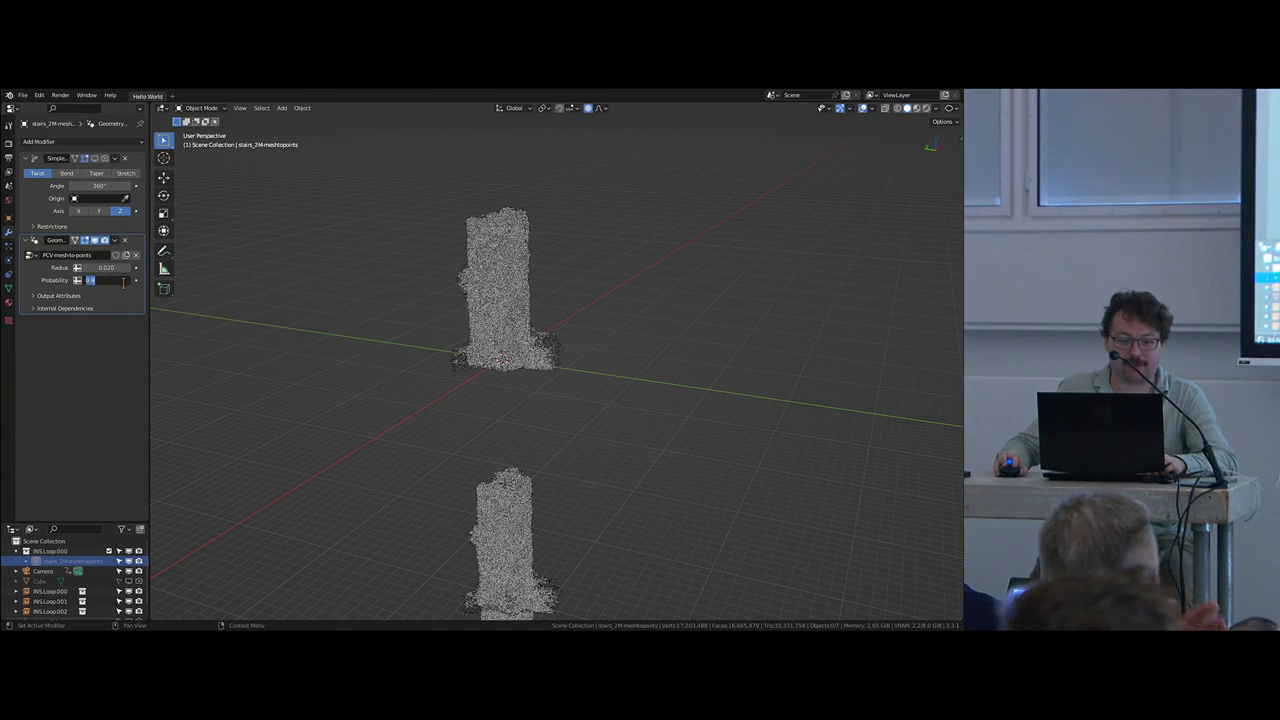
type("0.95")
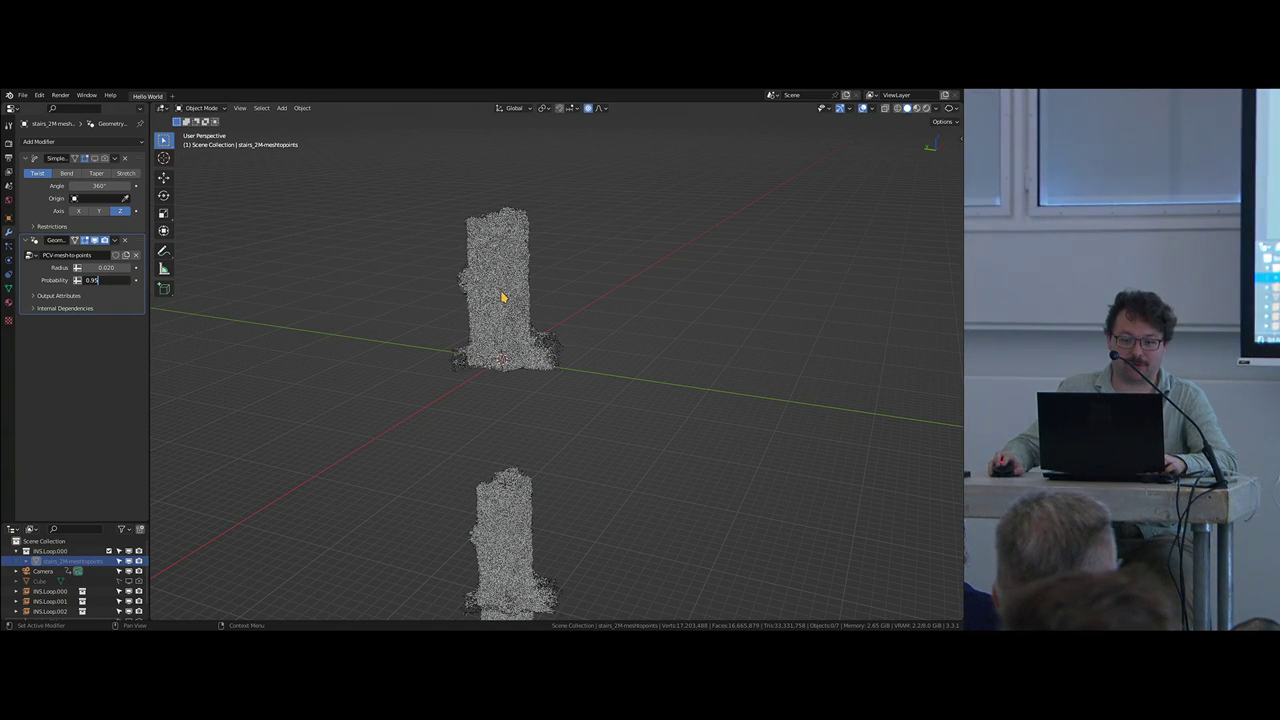
key("Return")
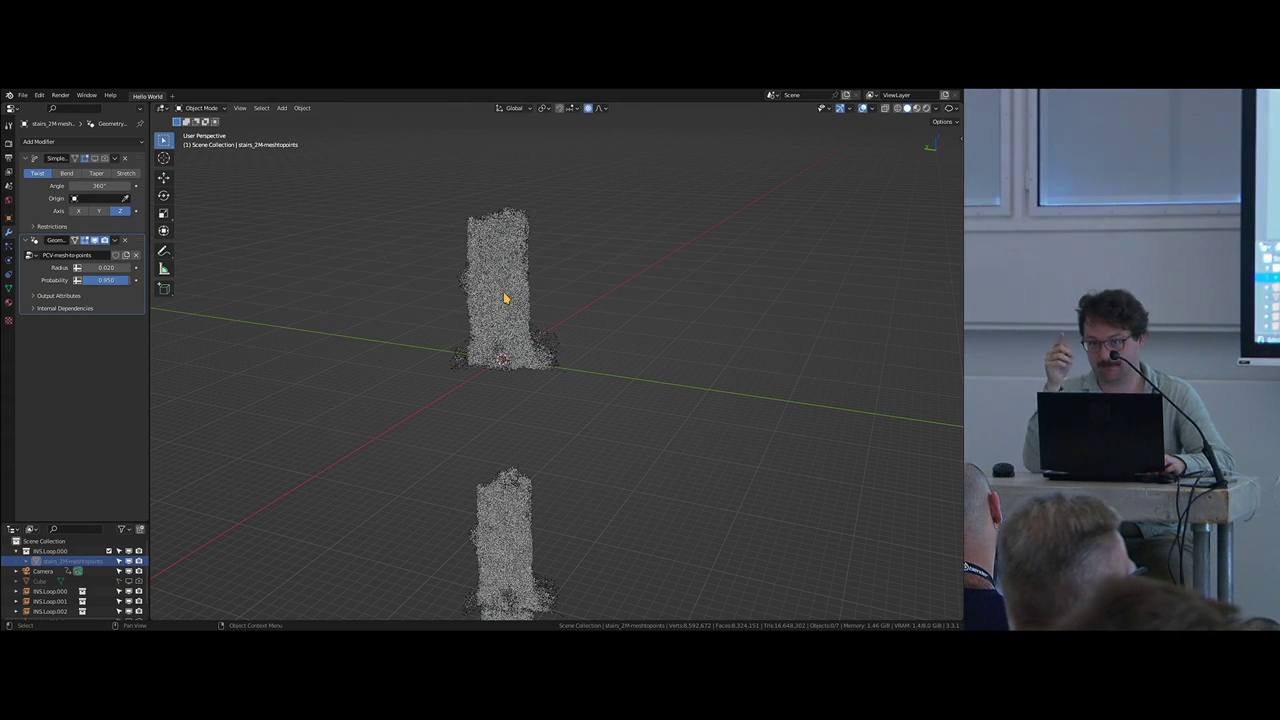
Step: Unhide the stairs_2M-meshtopoints object to fill the gap between the stacked columns and save the file
middle_click_drag(390, 260, 549, 286, "shift")
scroll(594, 391, "down", 3)
middle_click_drag(594, 391, 286, 412)
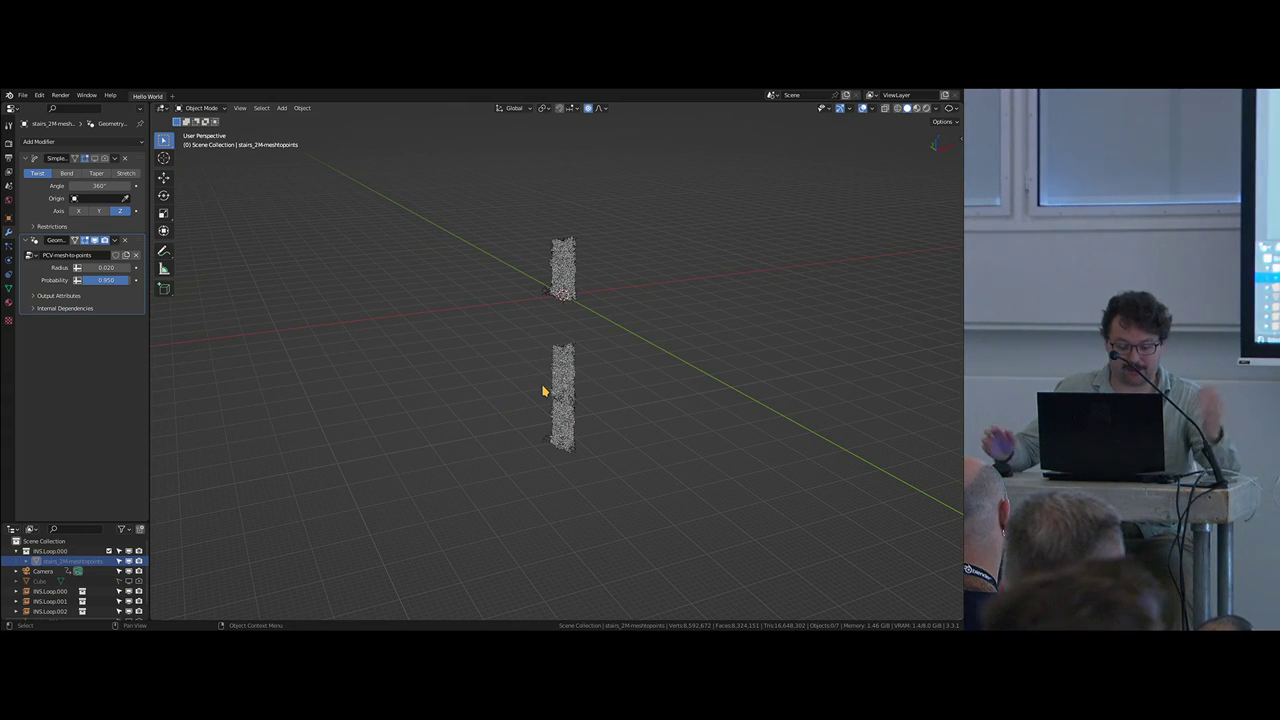
key("alt+h")
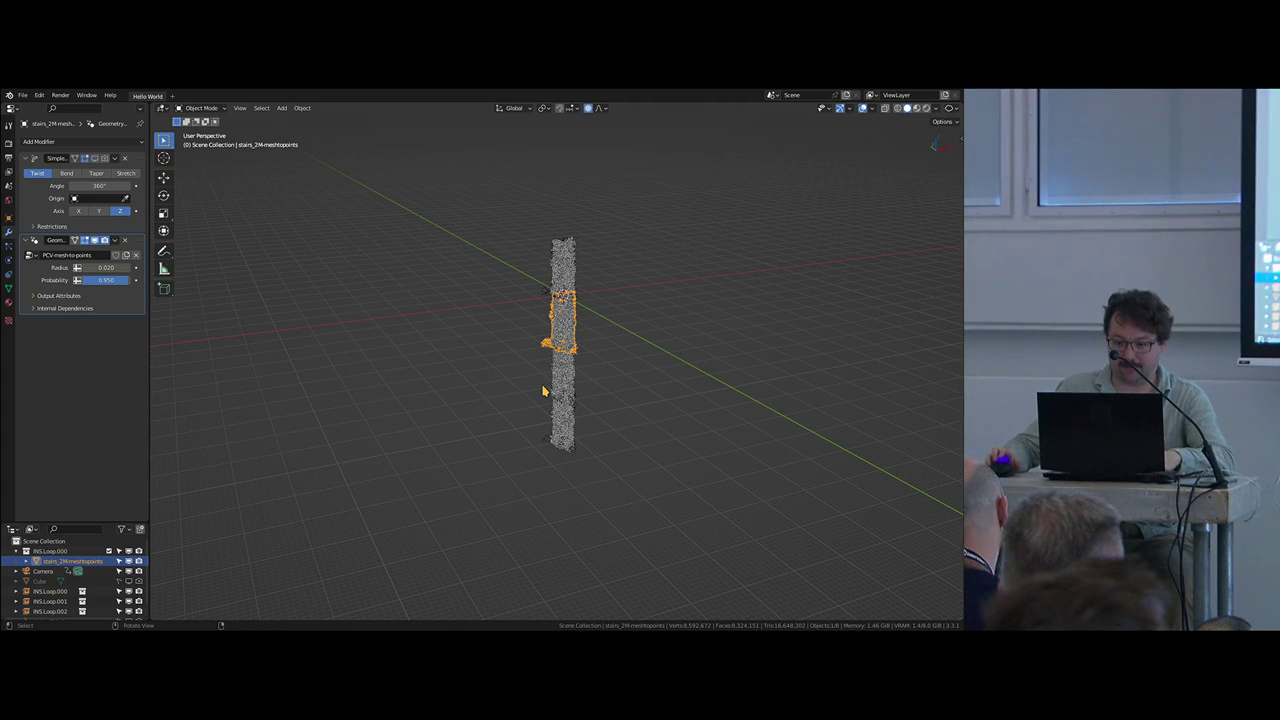
scroll(550, 370, "up", 8)
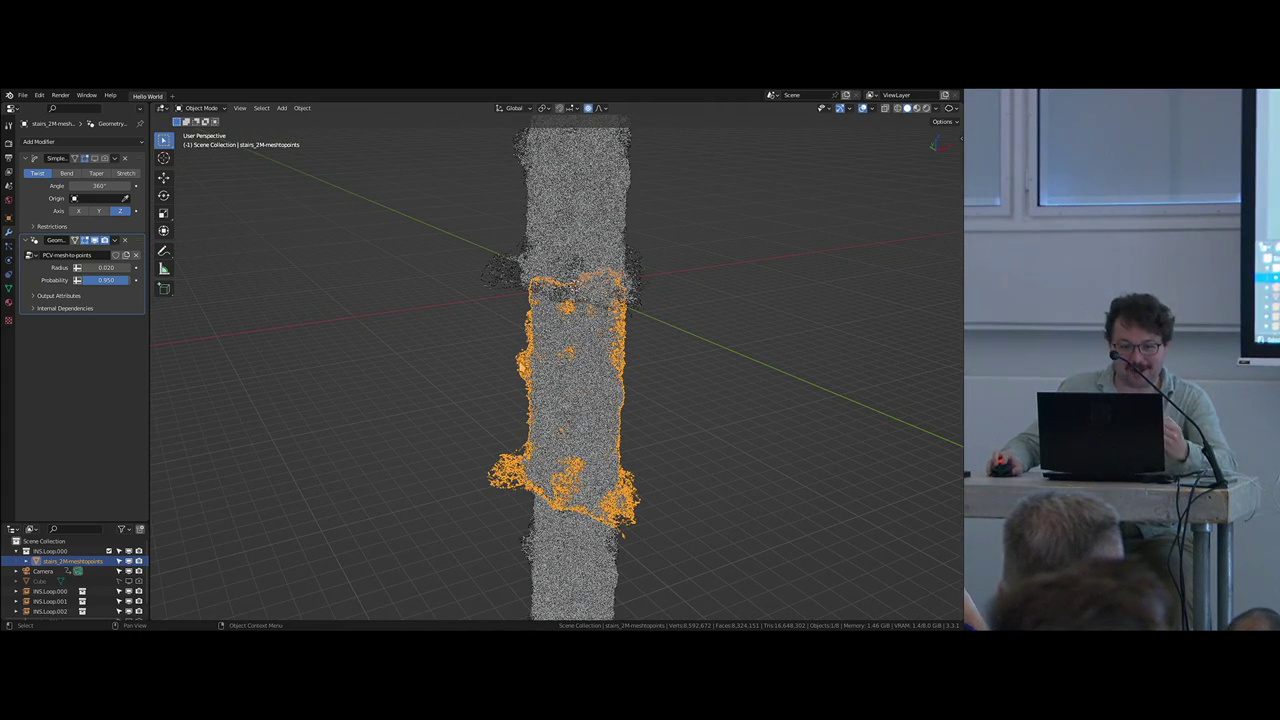
key("ctrl+s")
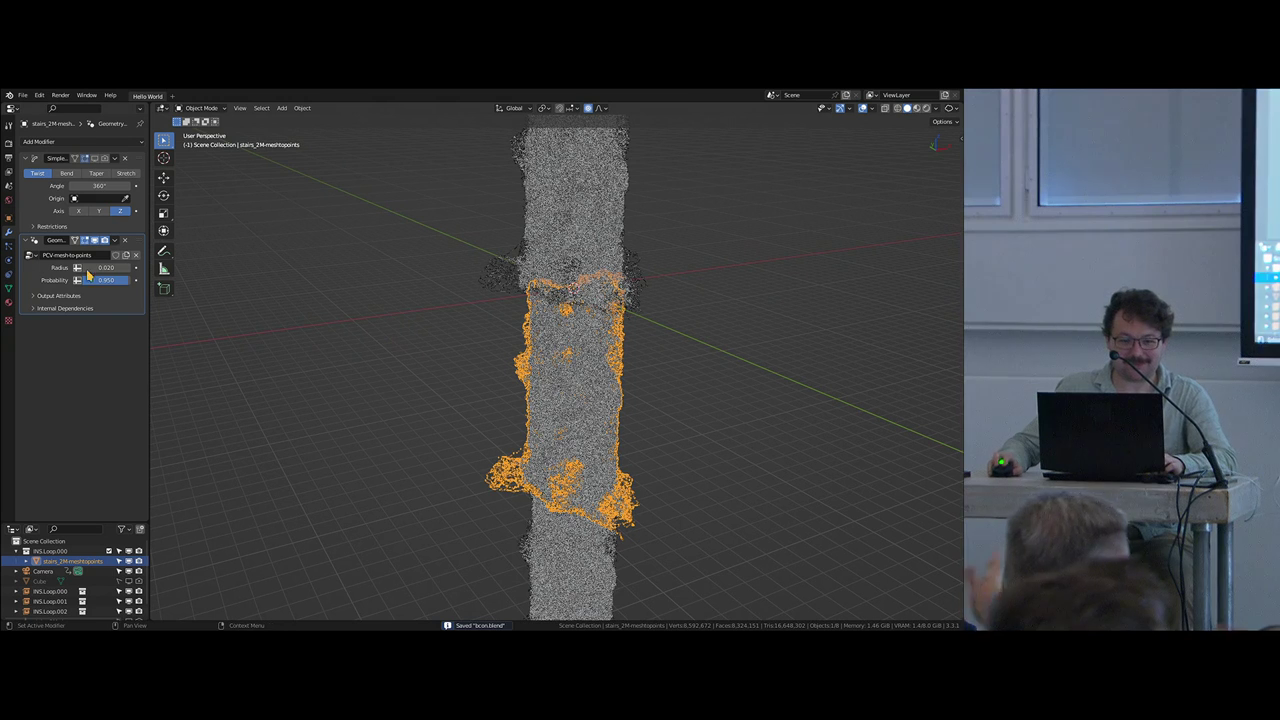
Step: Set the Probability of the stairs geometry nodes modifier to 0.91, checking htop in the terminal before applying it
left_click(100, 280)
type("0.91")
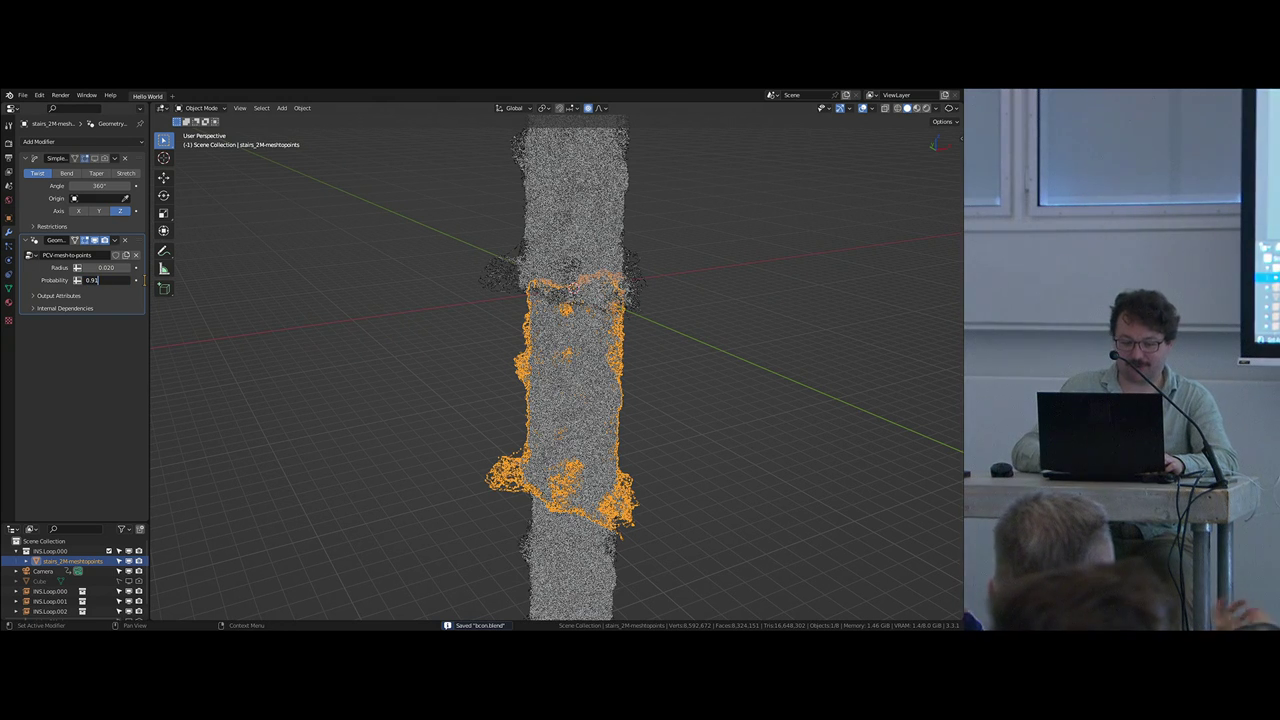
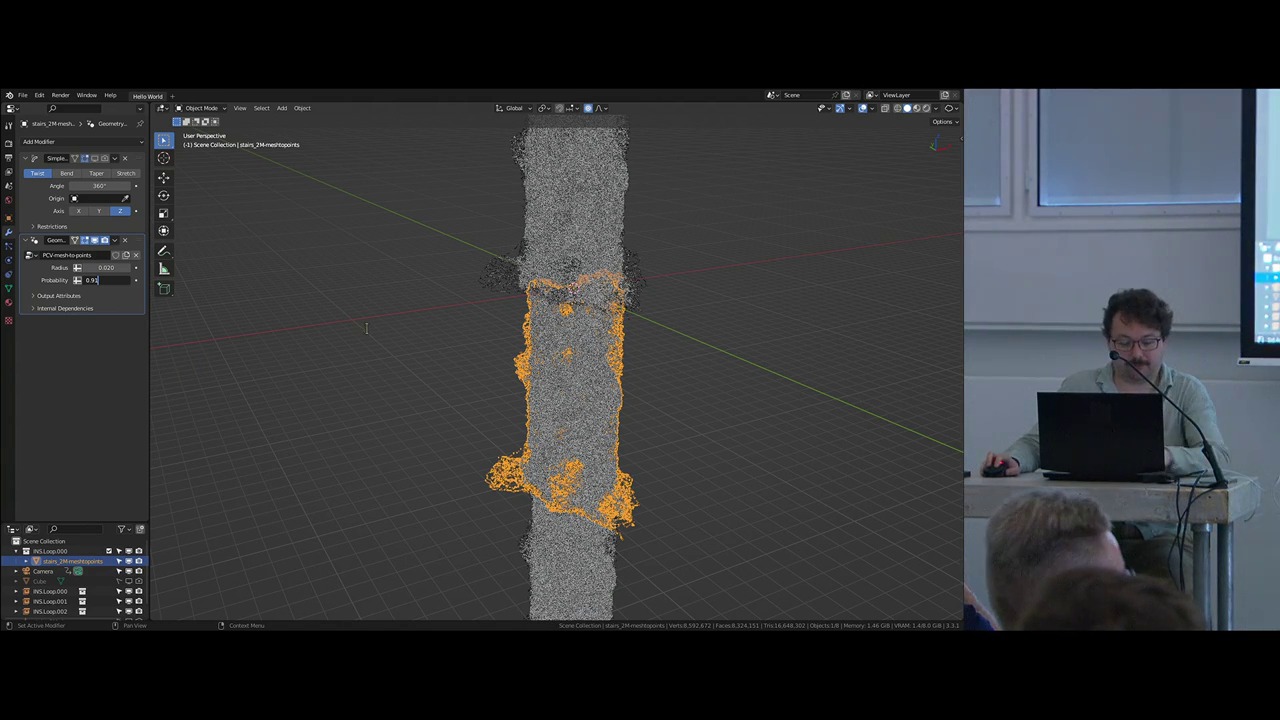
key("super")
left_click(777, 357)
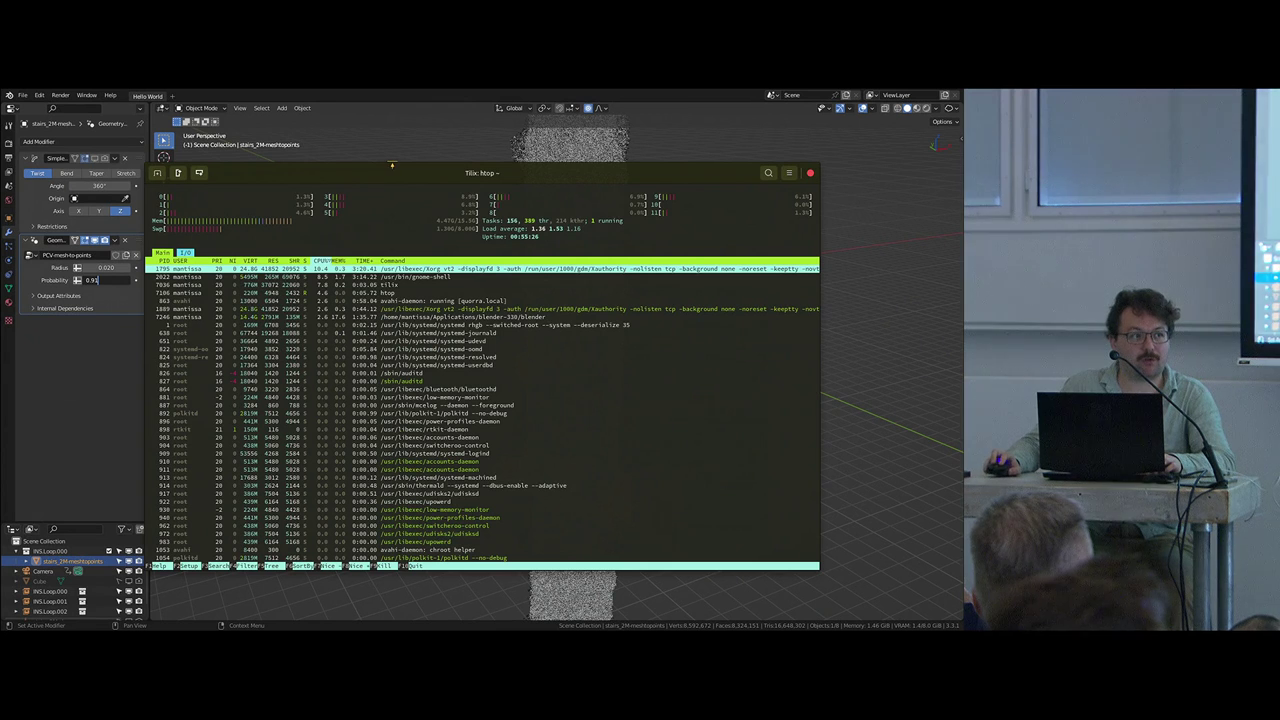
left_click(383, 105)
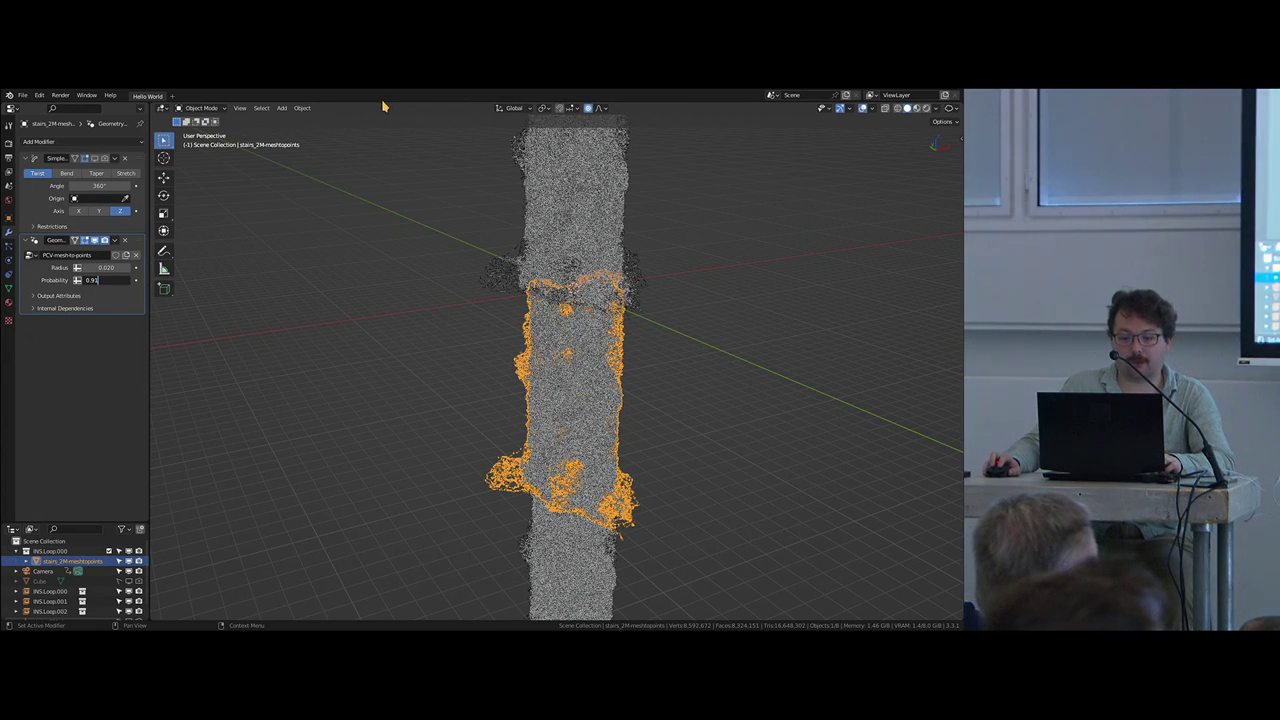
left_click(450, 266)
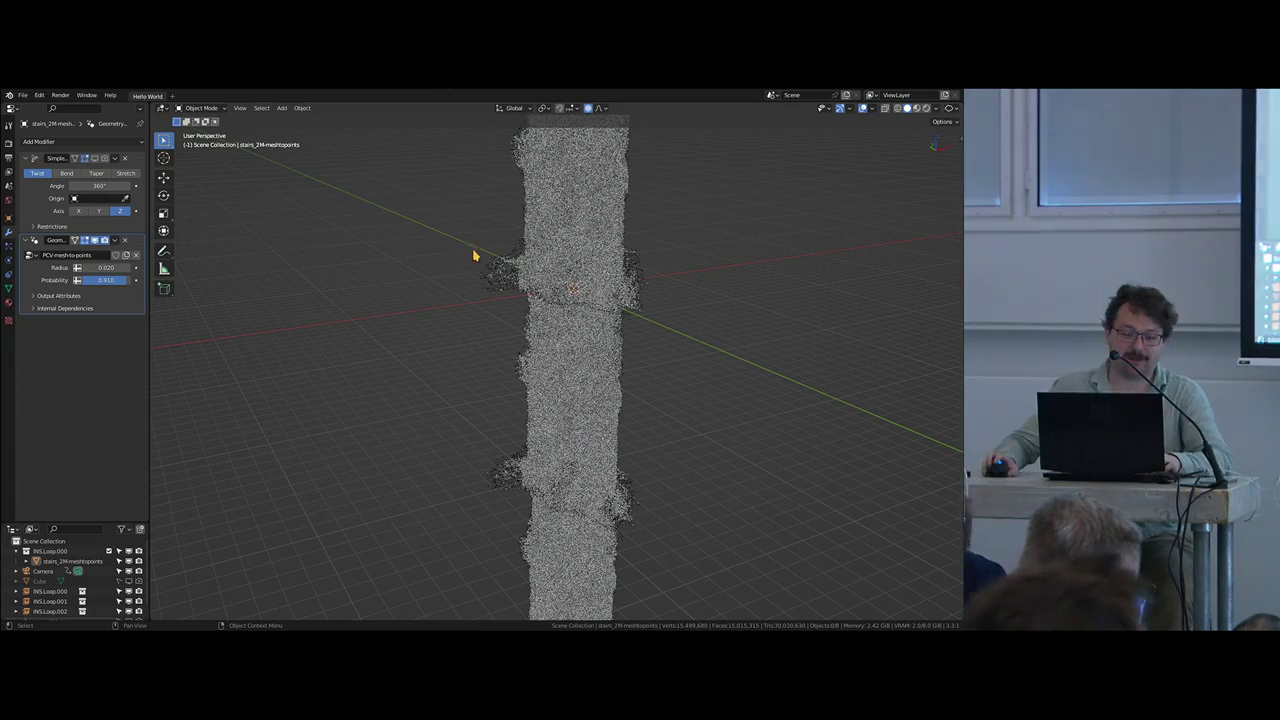
Step: Save bcon.blend and look through the camera
middle_click_drag(575, 347, 465, 333)
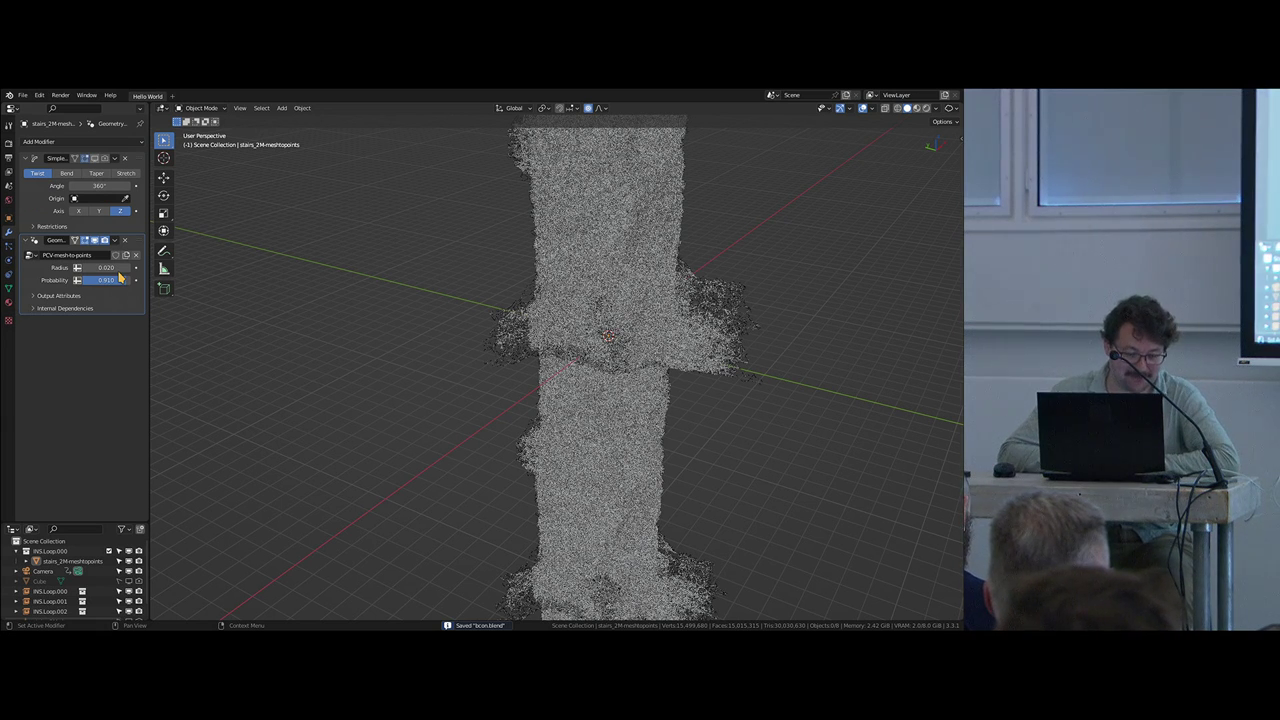
key("ctrl+z")
middle_click_drag(630, 445, 564, 533, "shift")
key("KP_0")
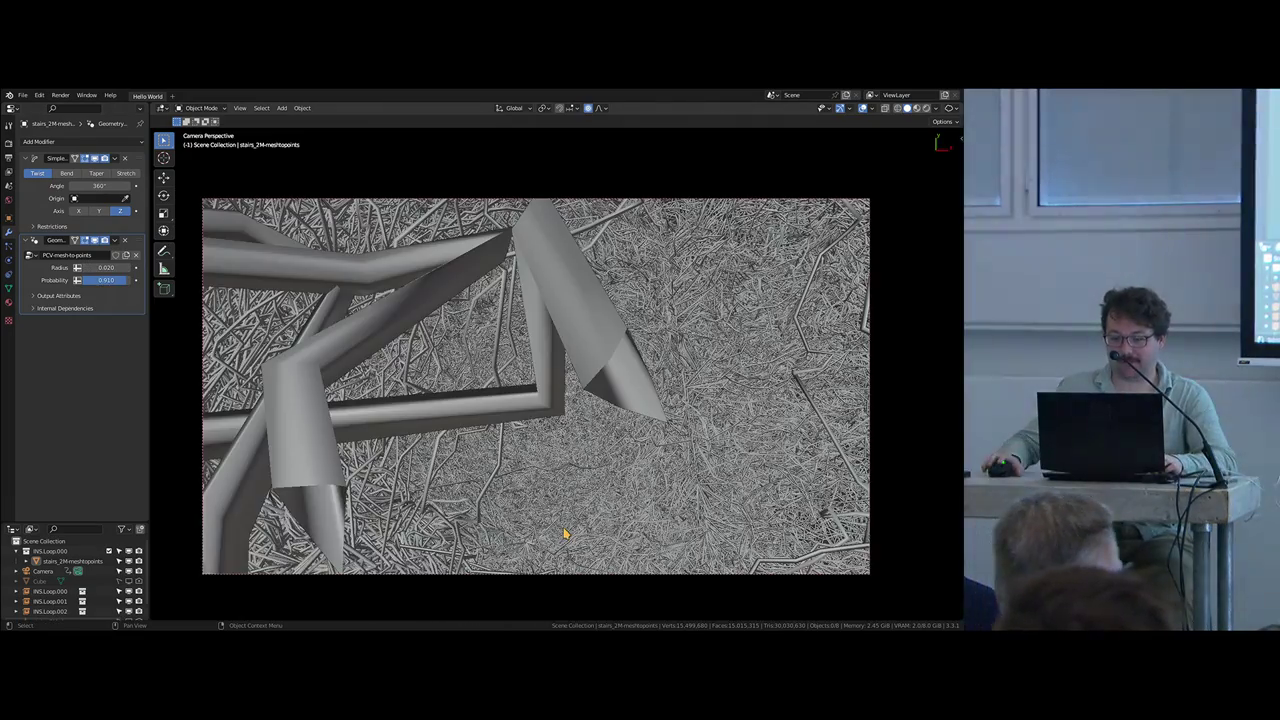
Step: Play the camera animation up to frame 26 and switch the viewport to Rendered shading
key("space")
key("space")
key("z")
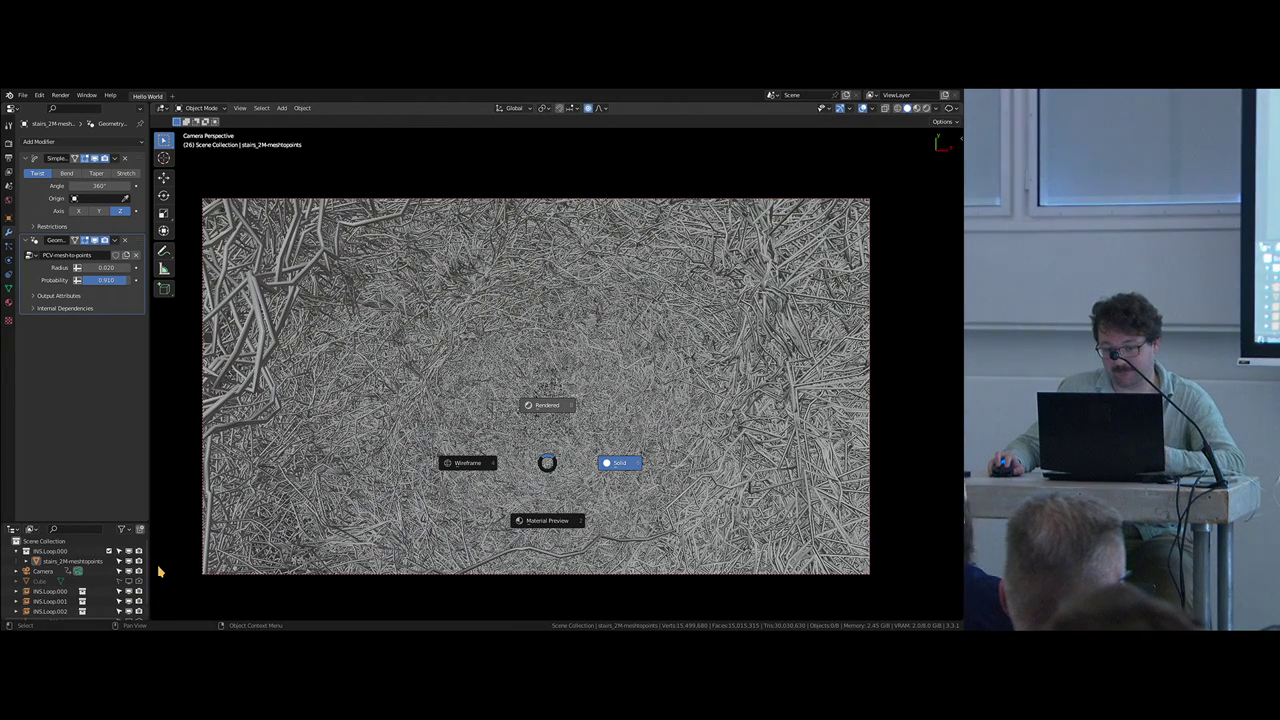
key("8")
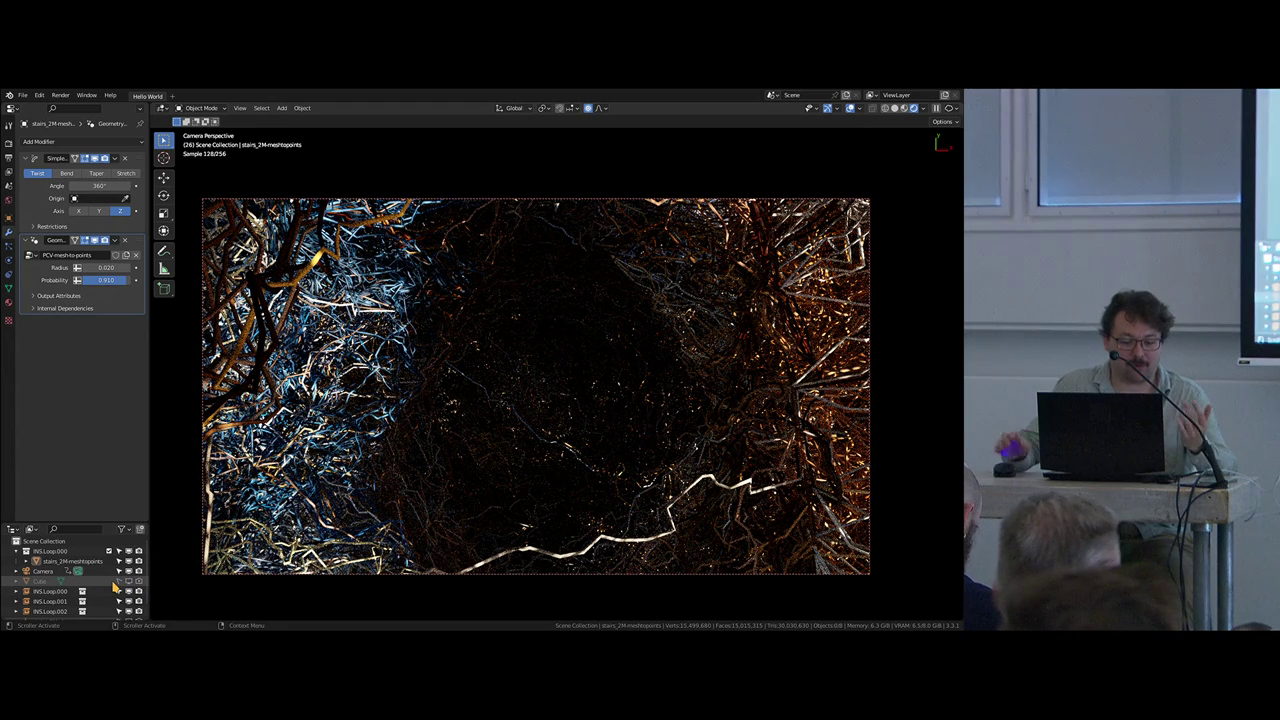
Step: Show the Cube in the viewport and set the world's Sky Texture to Sun Elevation 51.5° and Strength 2.5
left_click(117, 581)
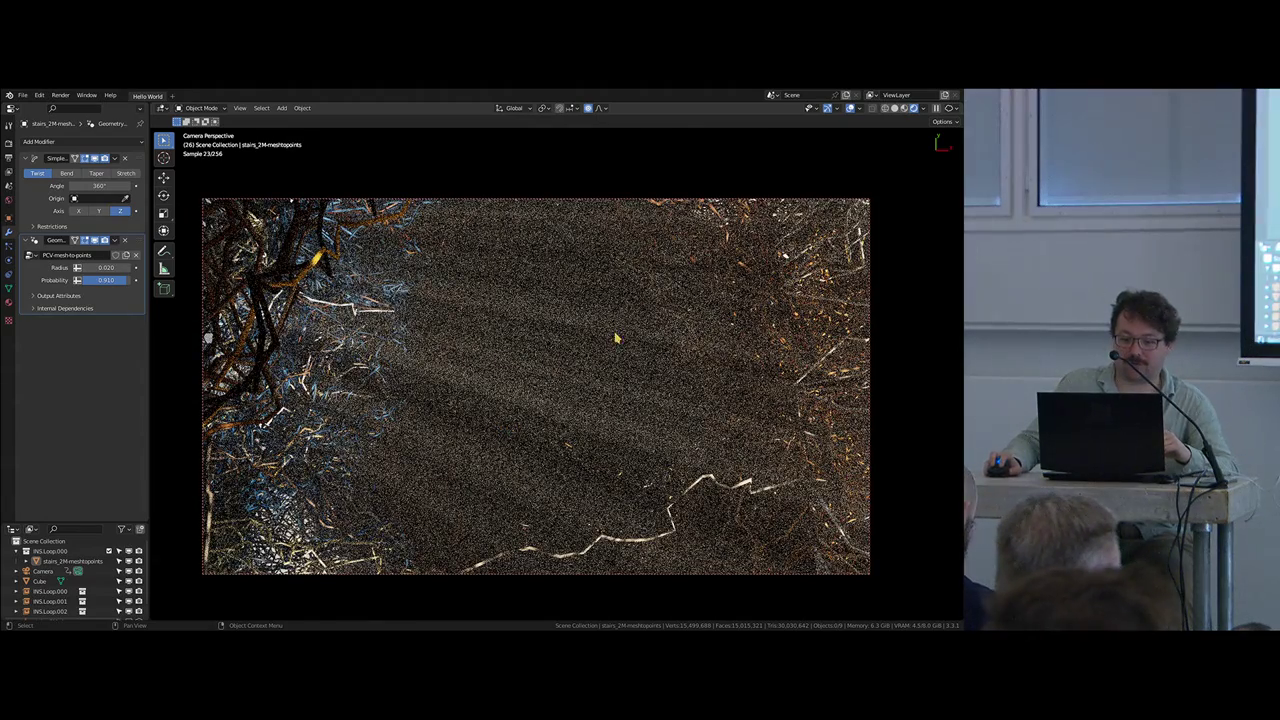
left_click(9, 200)
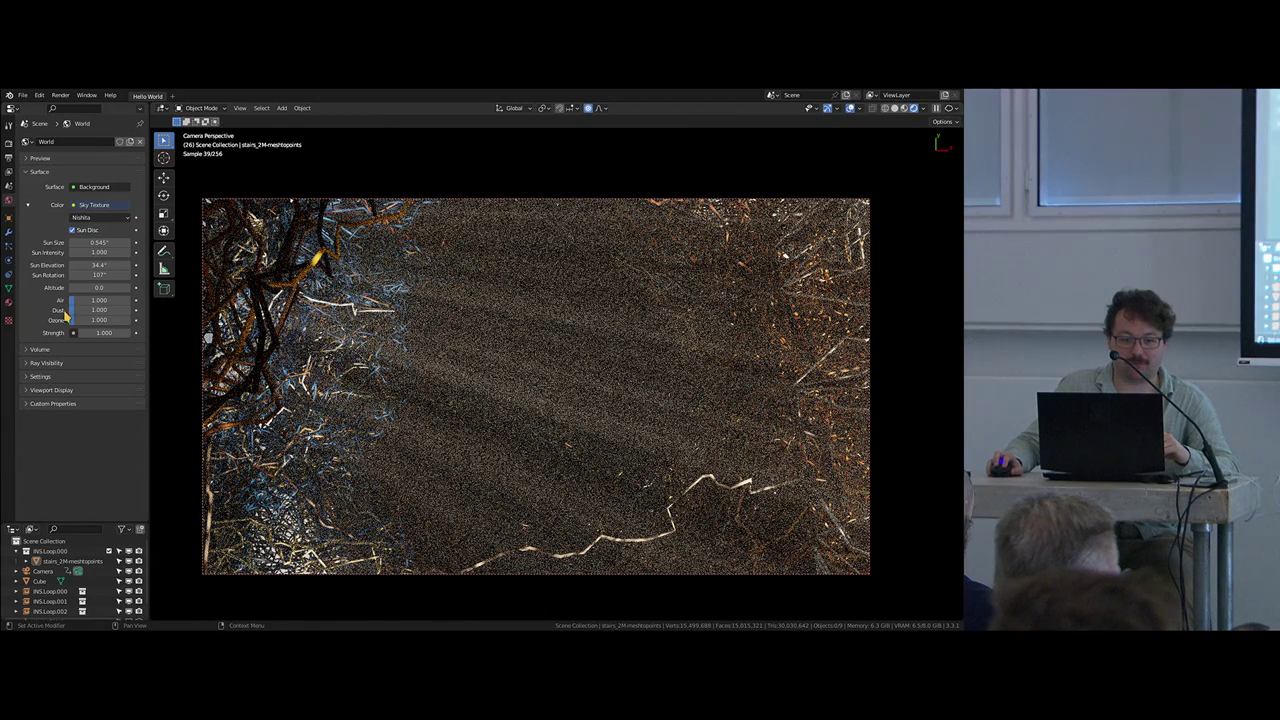
left_click_drag(98, 265, 112, 265)
left_click_drag(99, 265, 80, 265)
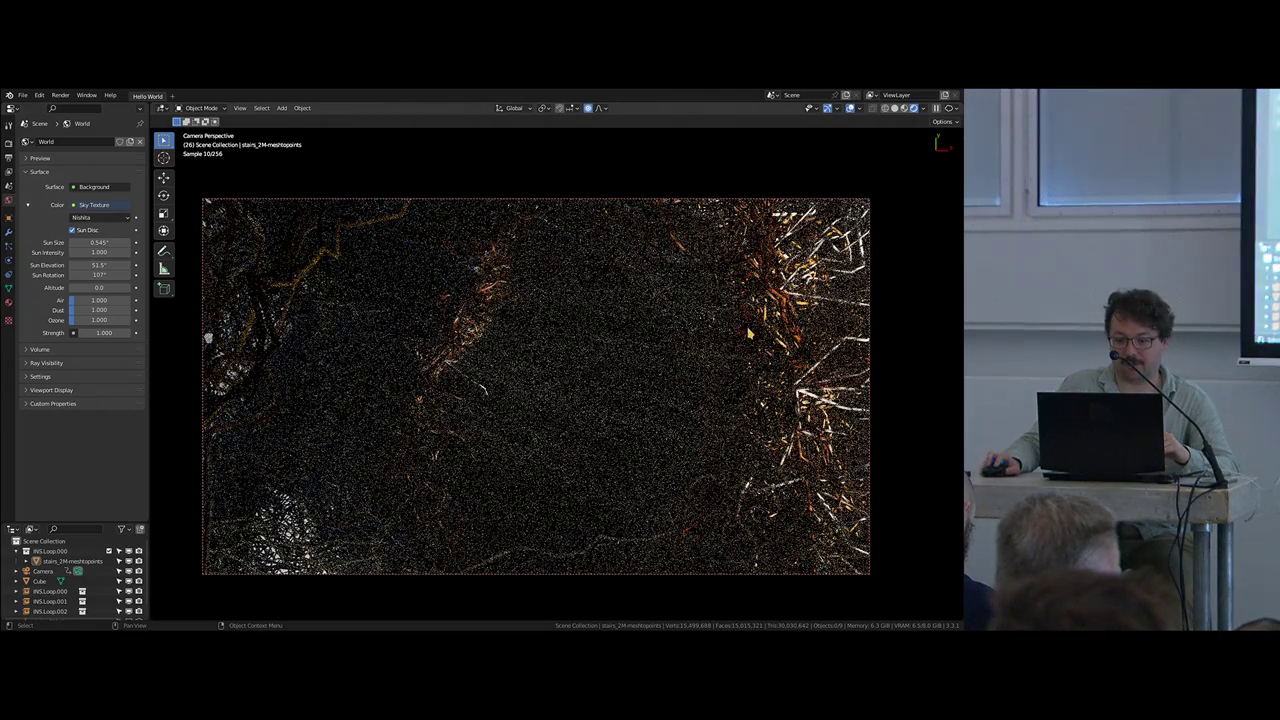
left_click(128, 333)
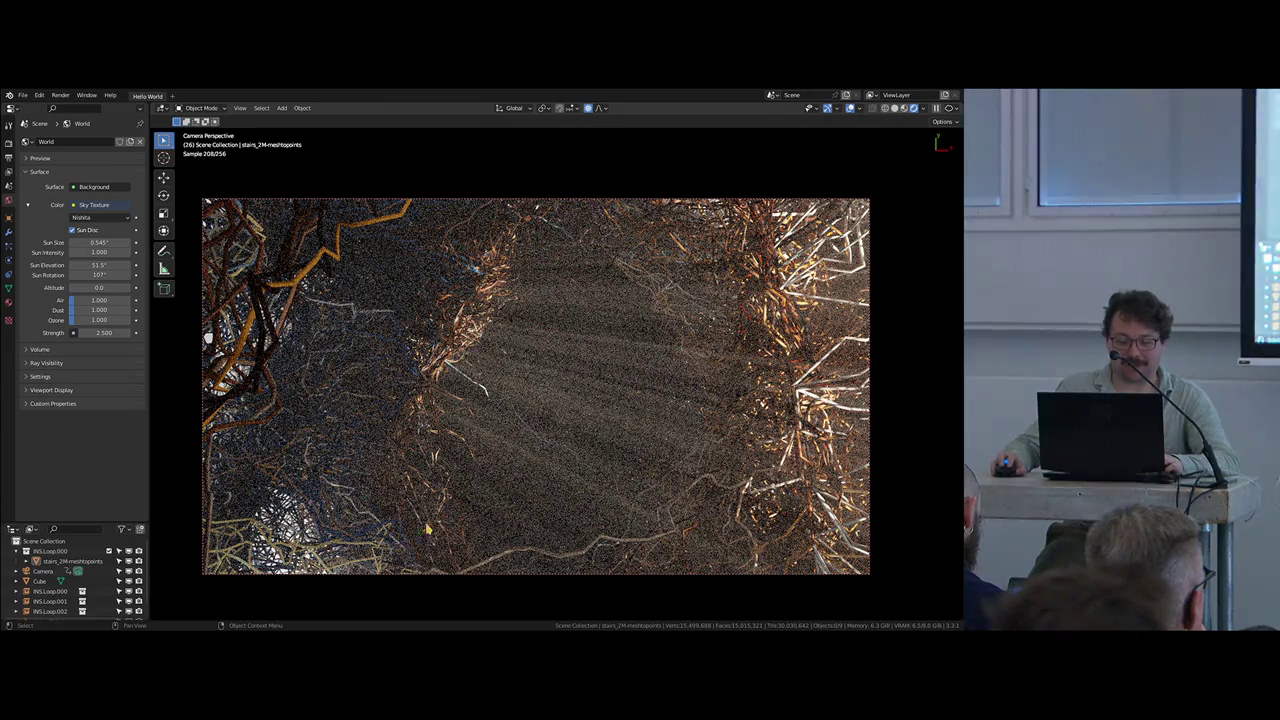
Step: Hide the Cube in the viewport and examine the stacked shaft of curve tubes from outside
scroll(631, 469, "up", 6)
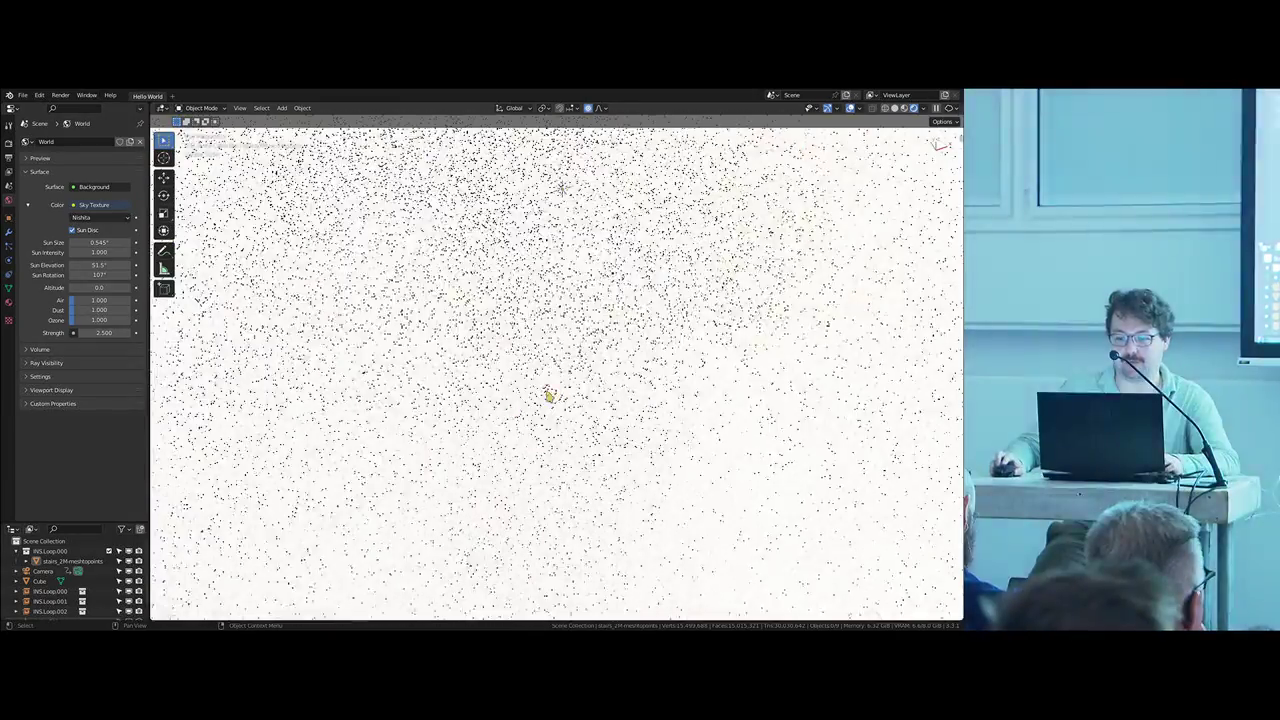
middle_click_drag(549, 396, 526, 371)
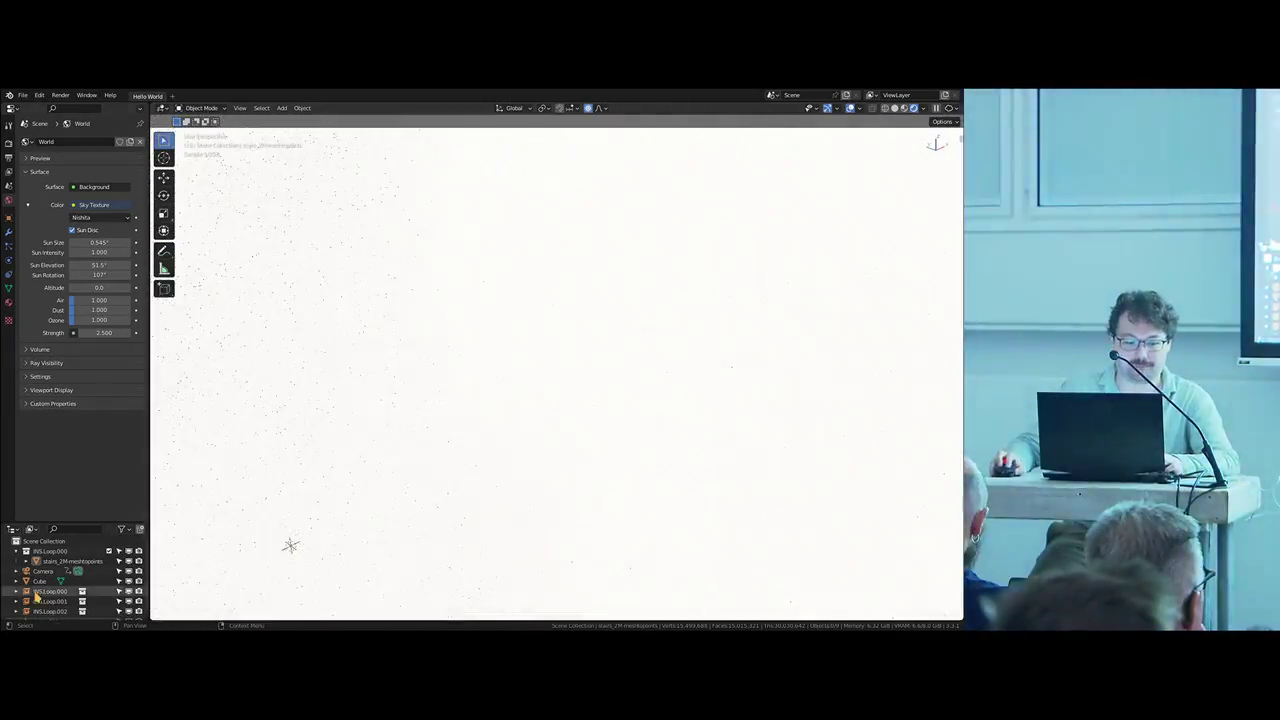
left_click(127, 581)
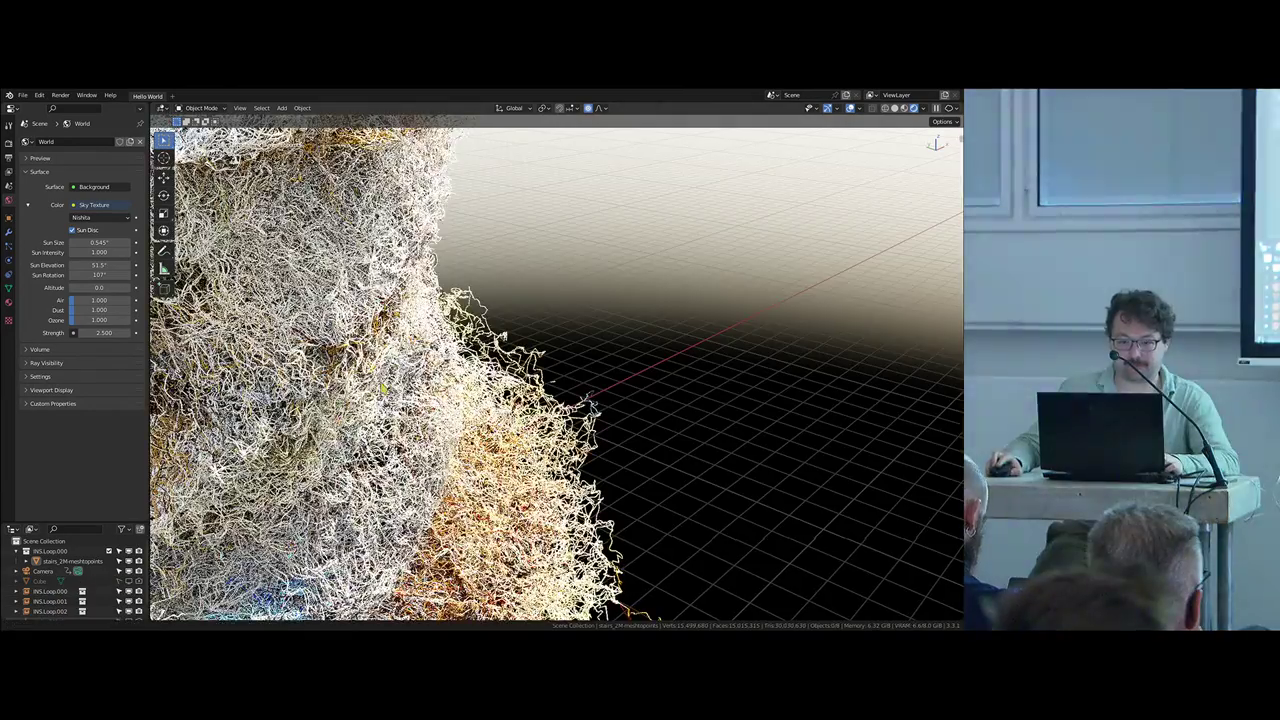
scroll(413, 403, "down", 2)
middle_click_drag(413, 403, 332, 388)
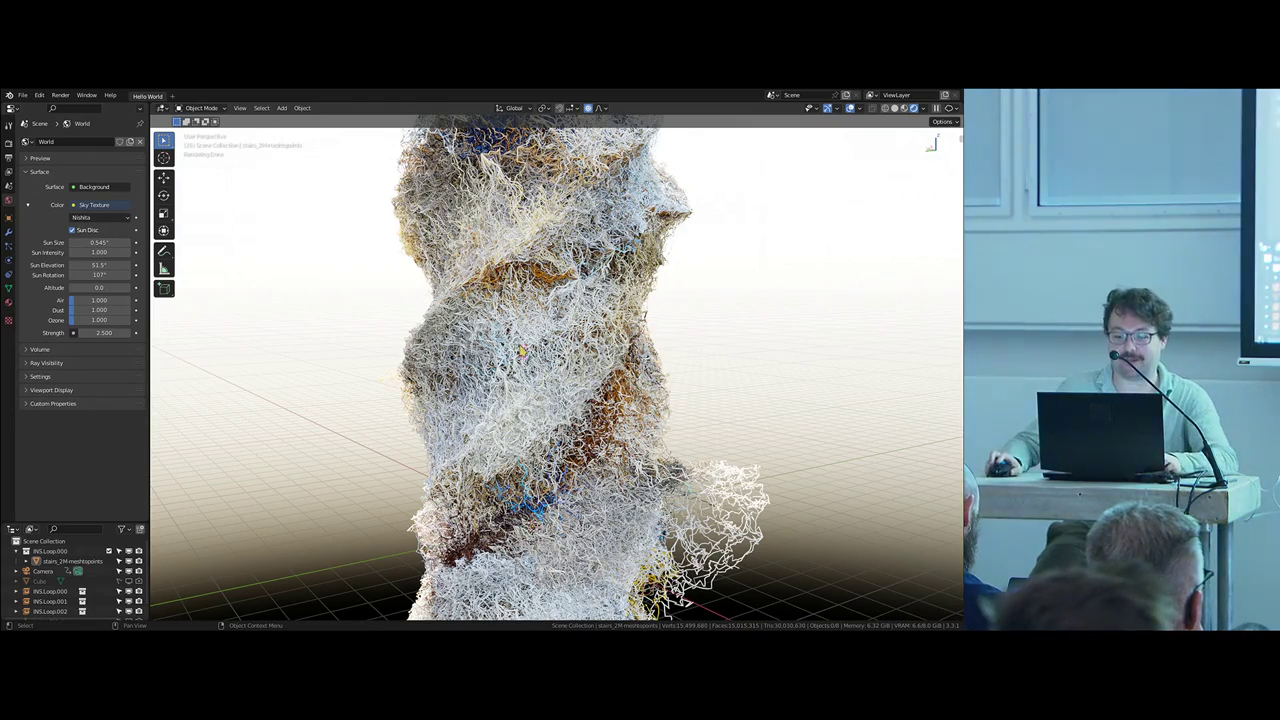
scroll(536, 356, "down", 2)
middle_click_drag(626, 326, 457, 398)
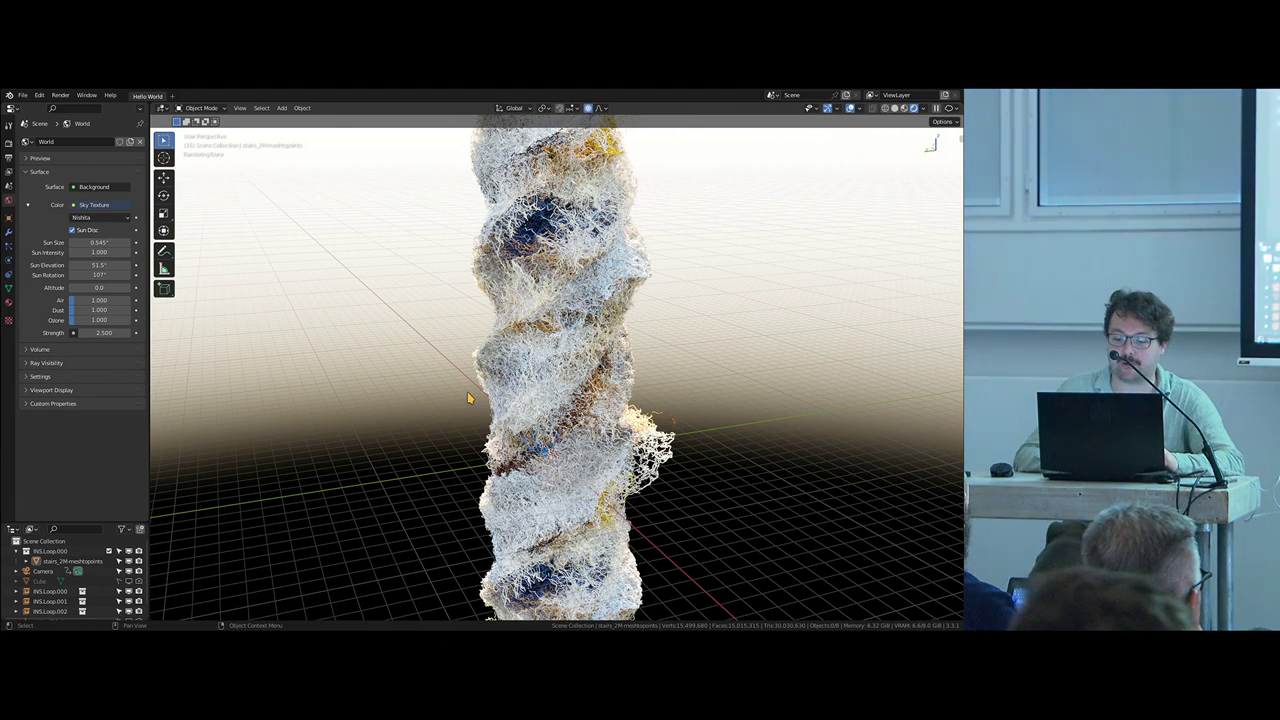
middle_click_drag(553, 183, 529, 271, "shift")
scroll(529, 271, "up", 2)
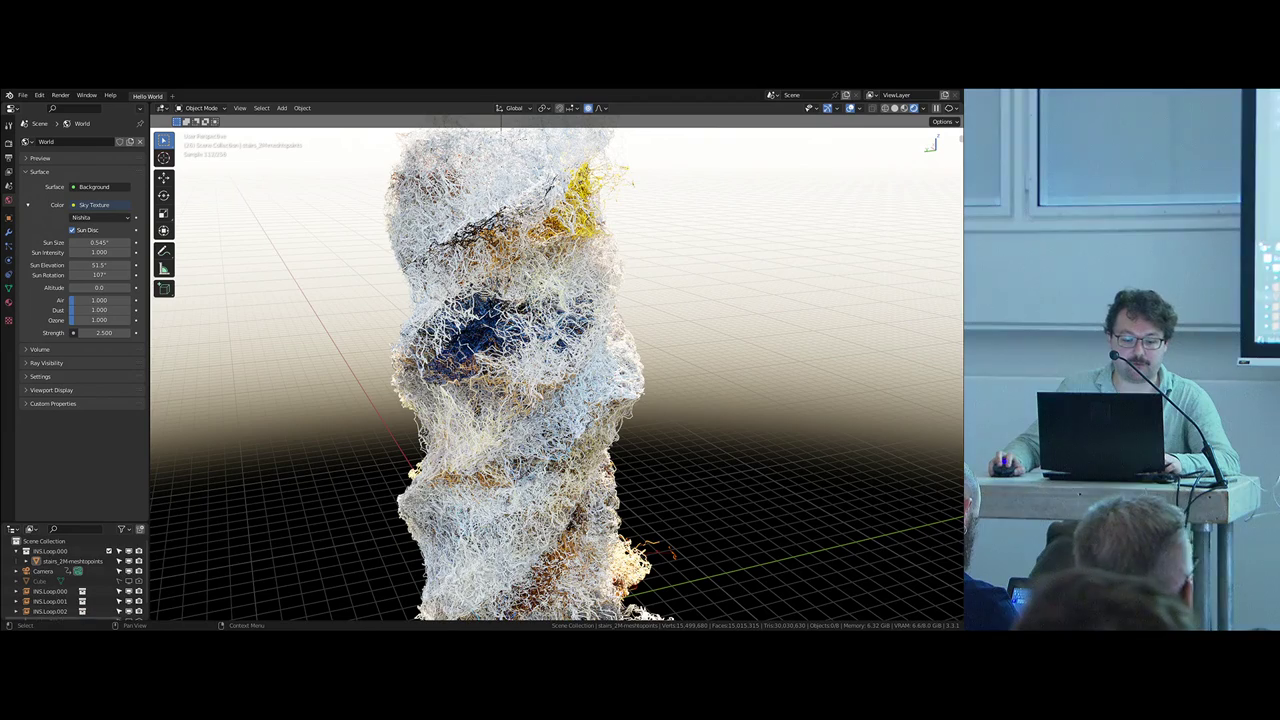
Step: Select stairs_2M-meshtopoints and display its modifiers and PCV-mesh-to-points geometry node tree beside the rendered viewport
left_click(43, 561)
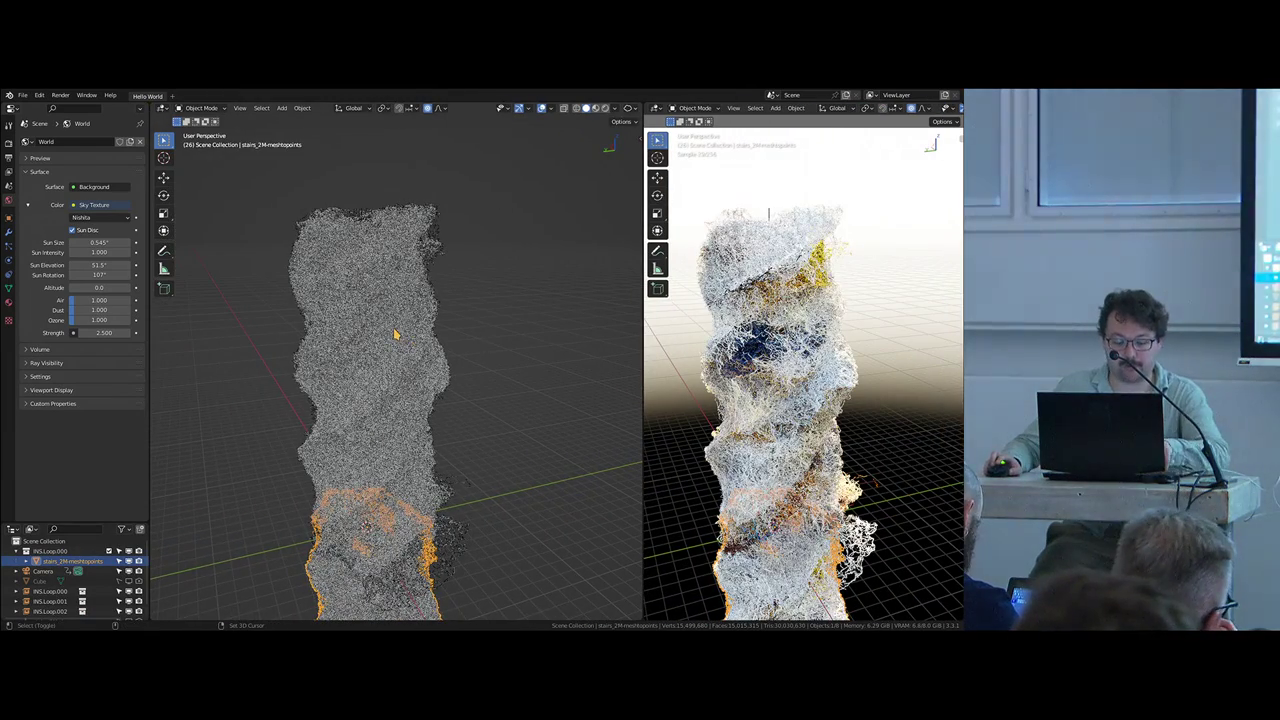
key("shift+F3")
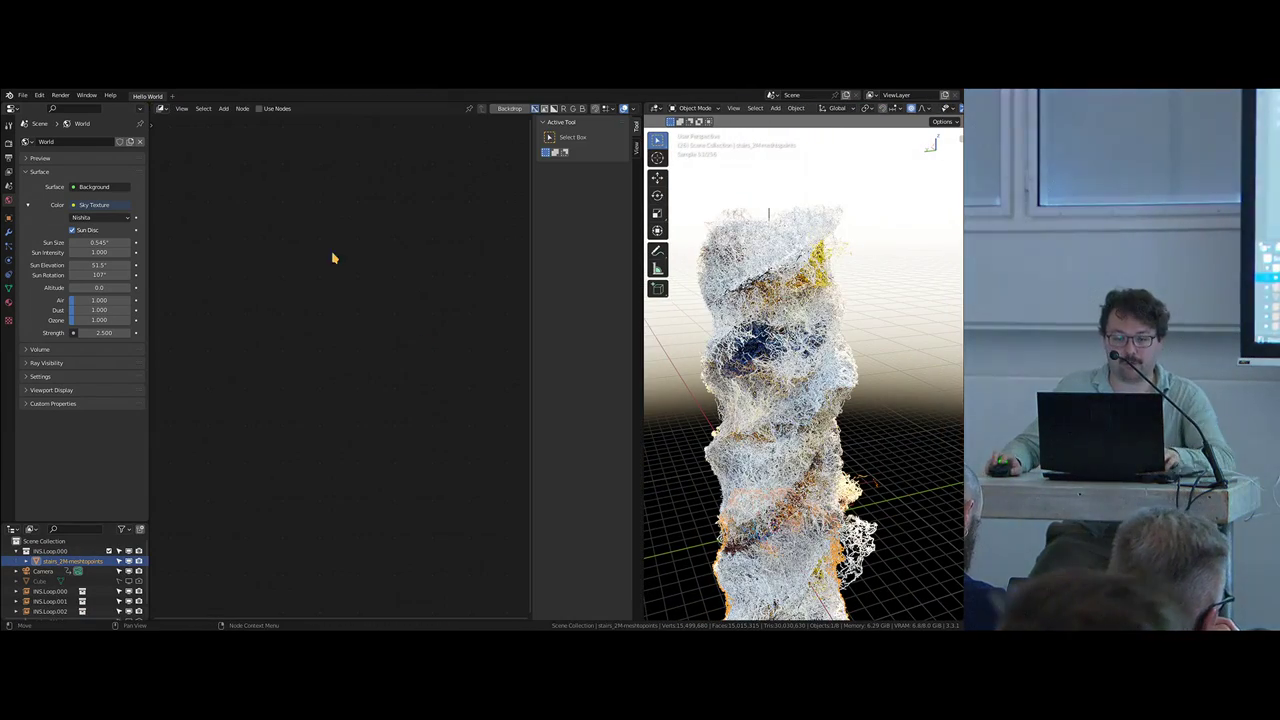
left_click(8, 231)
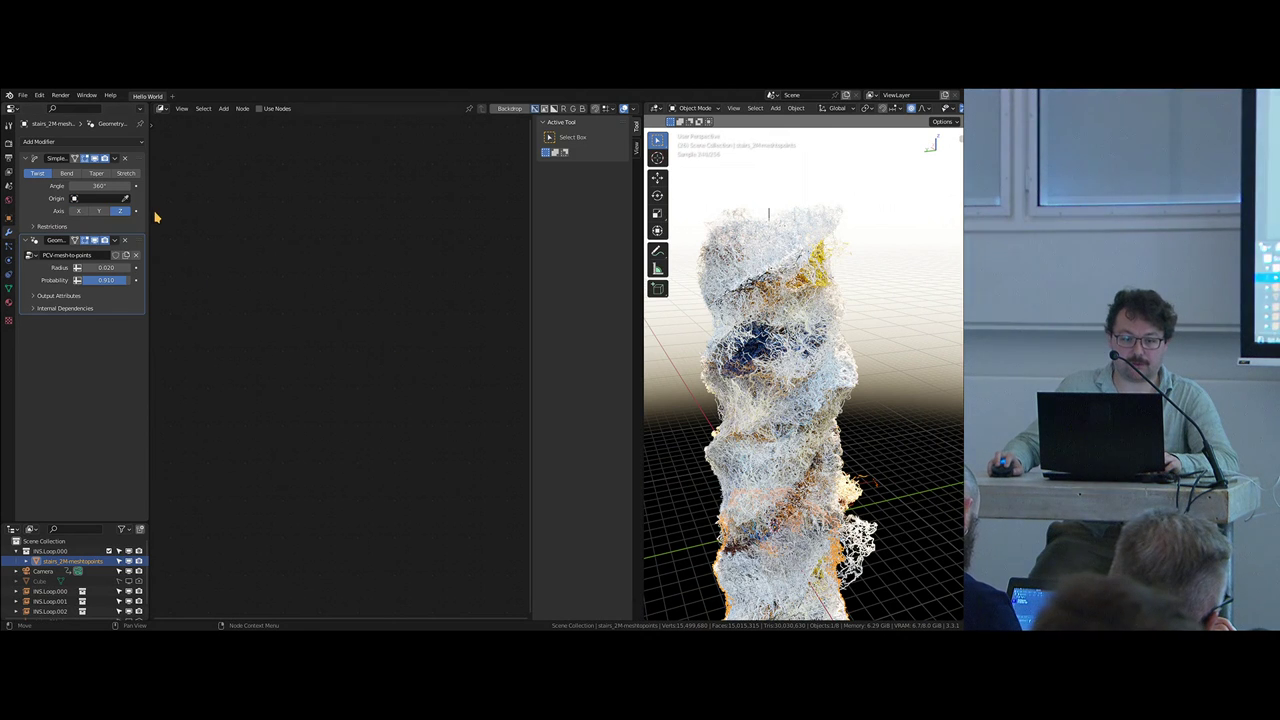
left_click(161, 107)
left_click(182, 184)
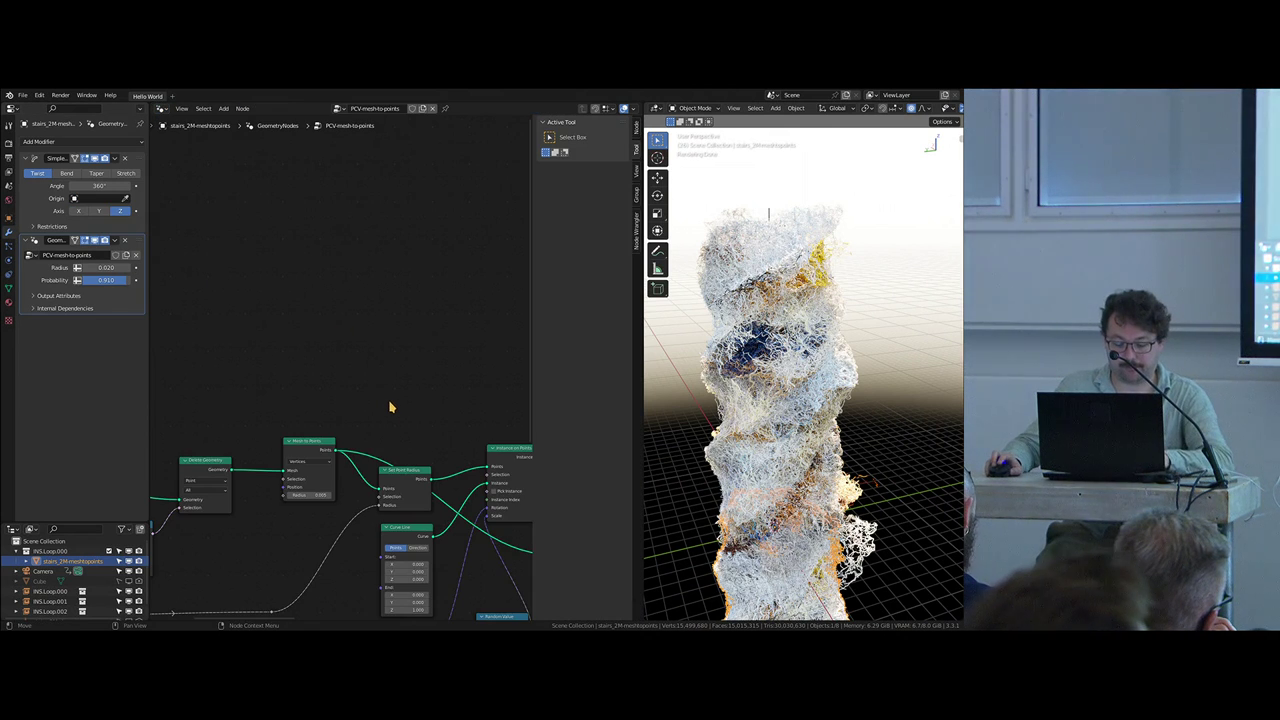
scroll(436, 308, "down", 16)
middle_click_drag(440, 386, 314, 308)
scroll(436, 318, "down", 2)
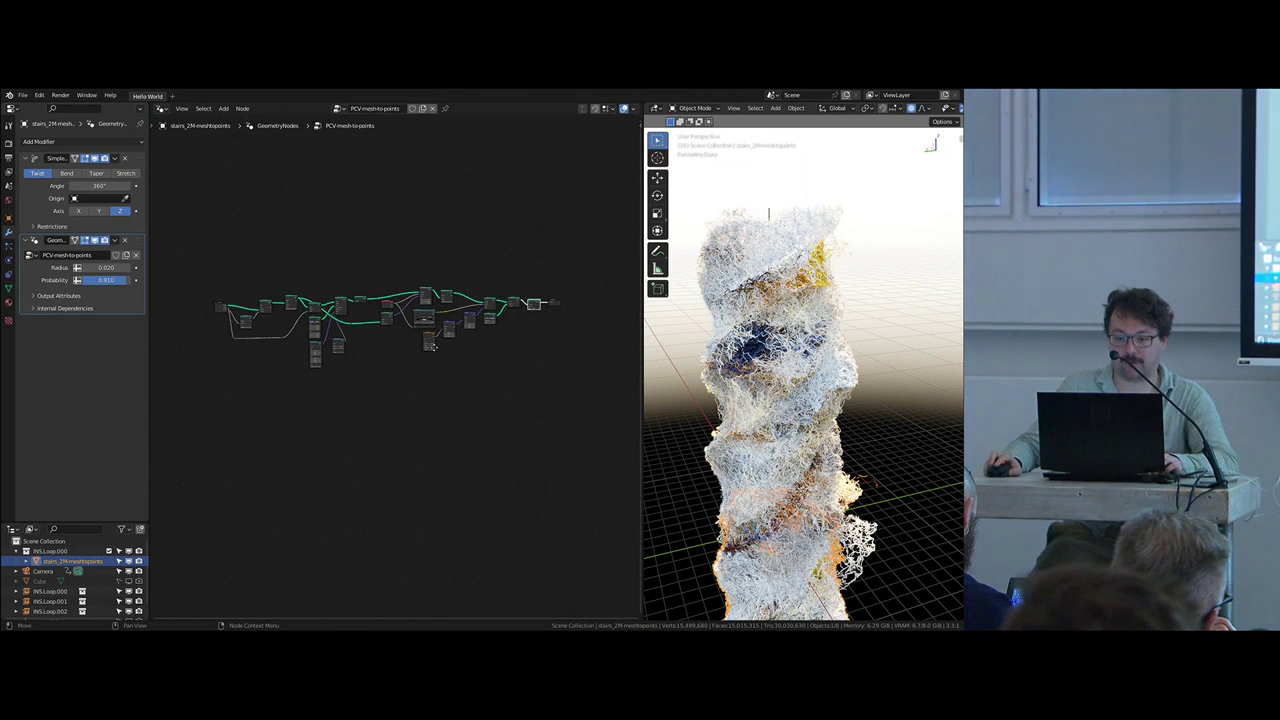
Step: Set the Count of the Resample Curve node to 16 in the PCV-mesh-to-points node tree
scroll(433, 320, "up", 3)
middle_click_drag(430, 319, 408, 355)
scroll(337, 351, "up", 8)
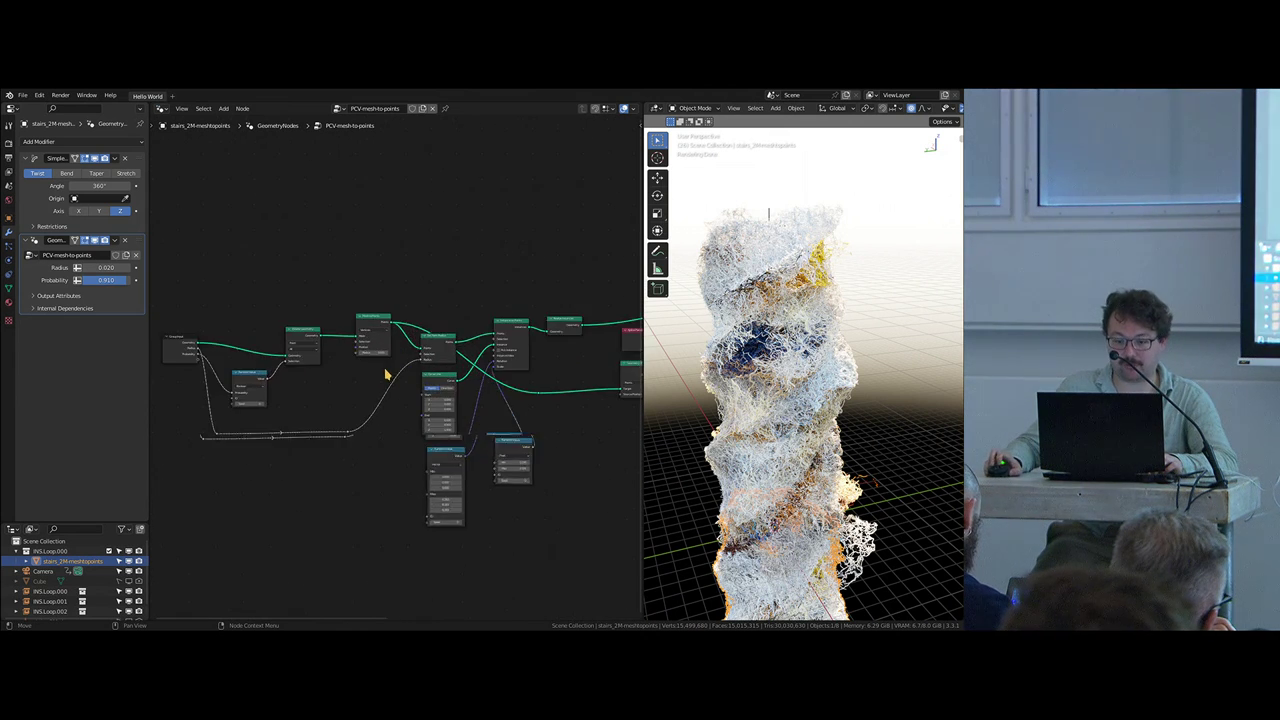
middle_click_drag(343, 408, 366, 398)
scroll(555, 366, "down", 5)
middle_click_drag(555, 366, 271, 354)
middle_click_drag(516, 354, 279, 370)
scroll(360, 347, "up", 3)
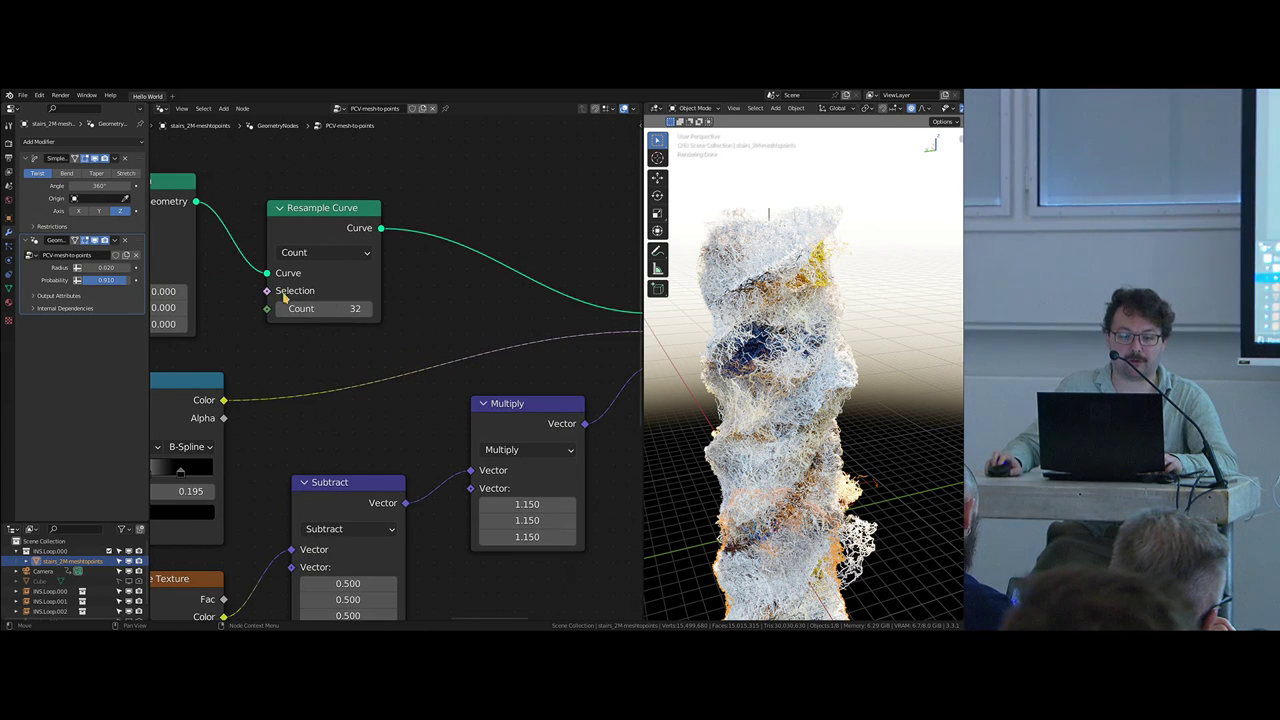
scroll(285, 296, "up", 2)
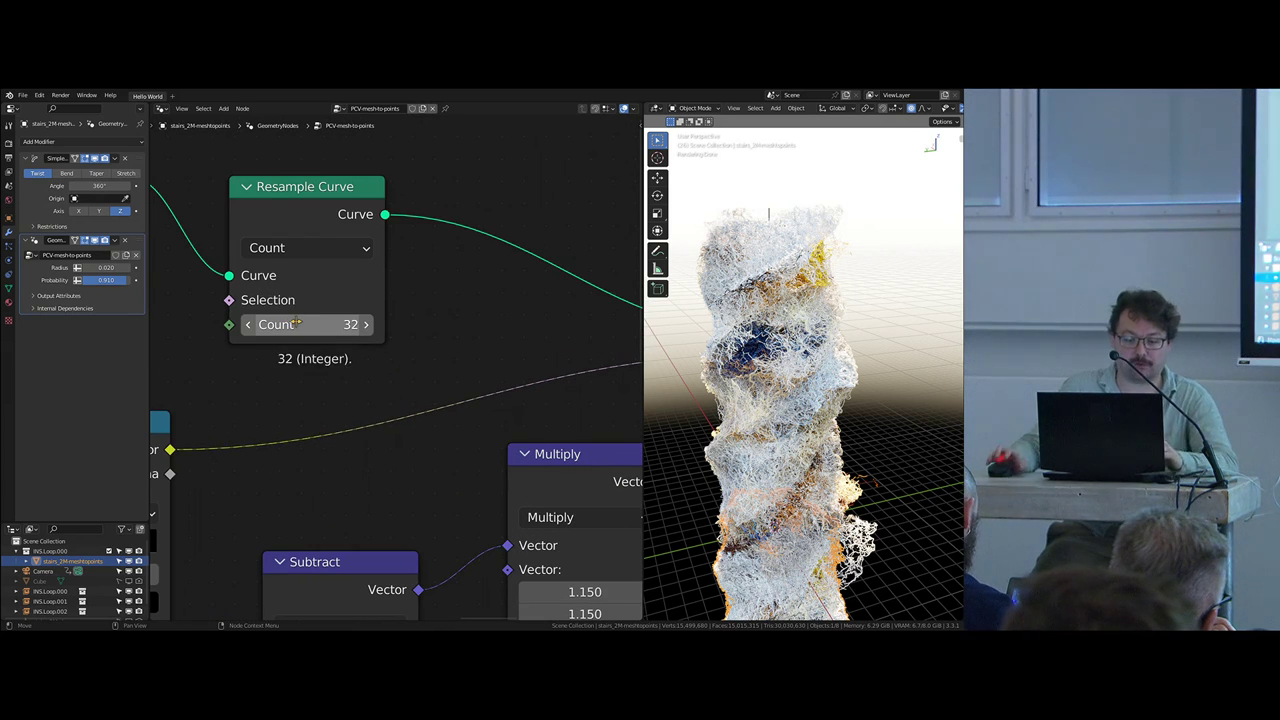
left_click(297, 321)
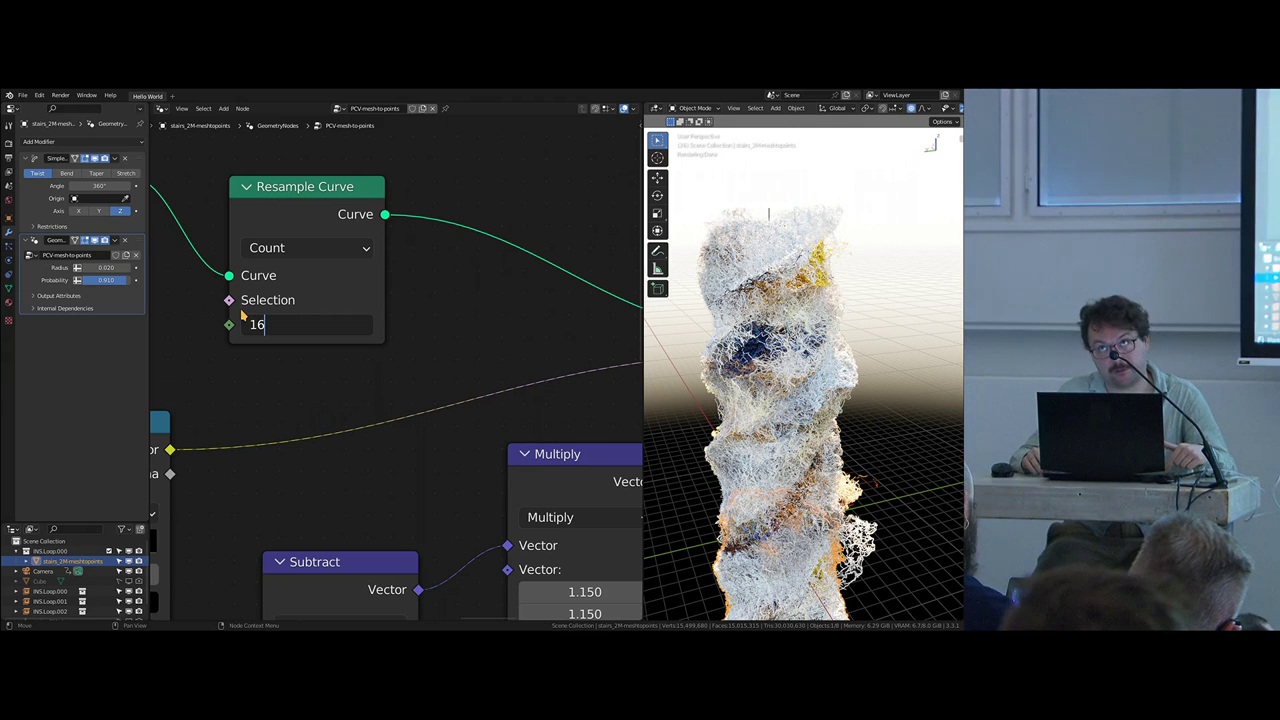
key("Return")
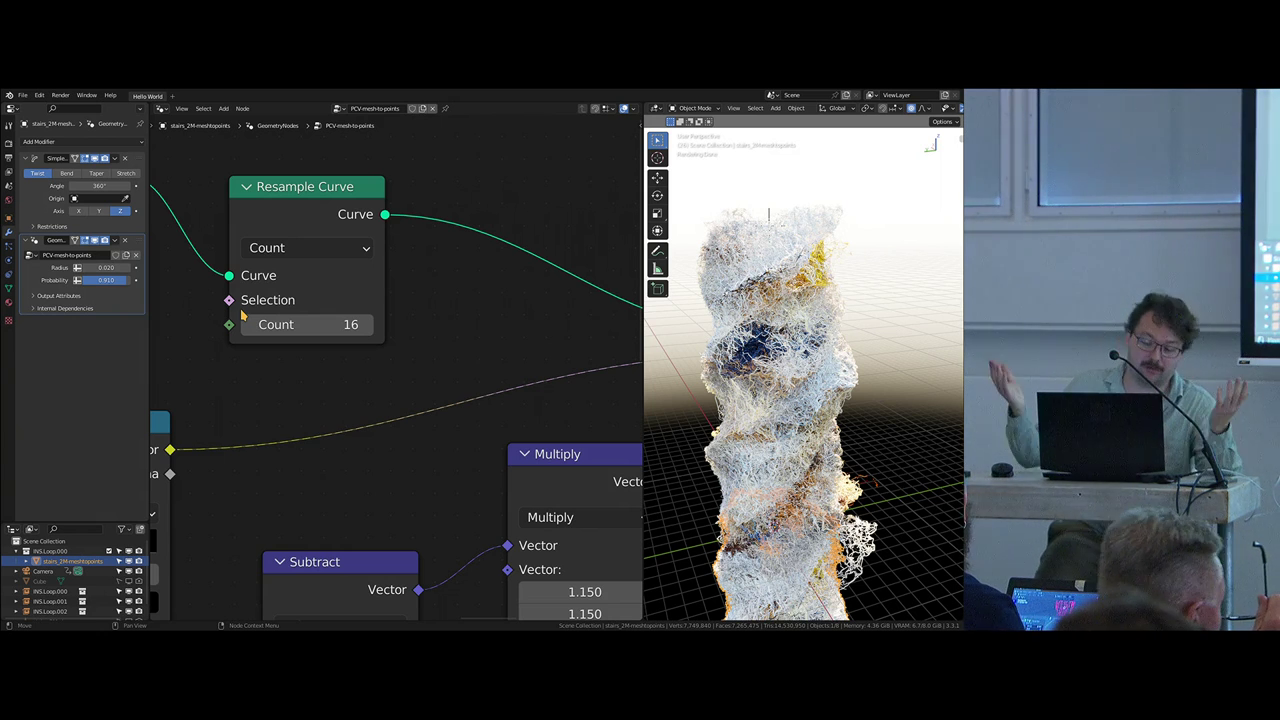
Step: Look through the camera, enlarge the rendered viewport while playing the animation up to frame 81, and make room for the nodes again
middle_click_drag(474, 427, 414, 409)
middle_click_drag(775, 483, 800, 300)
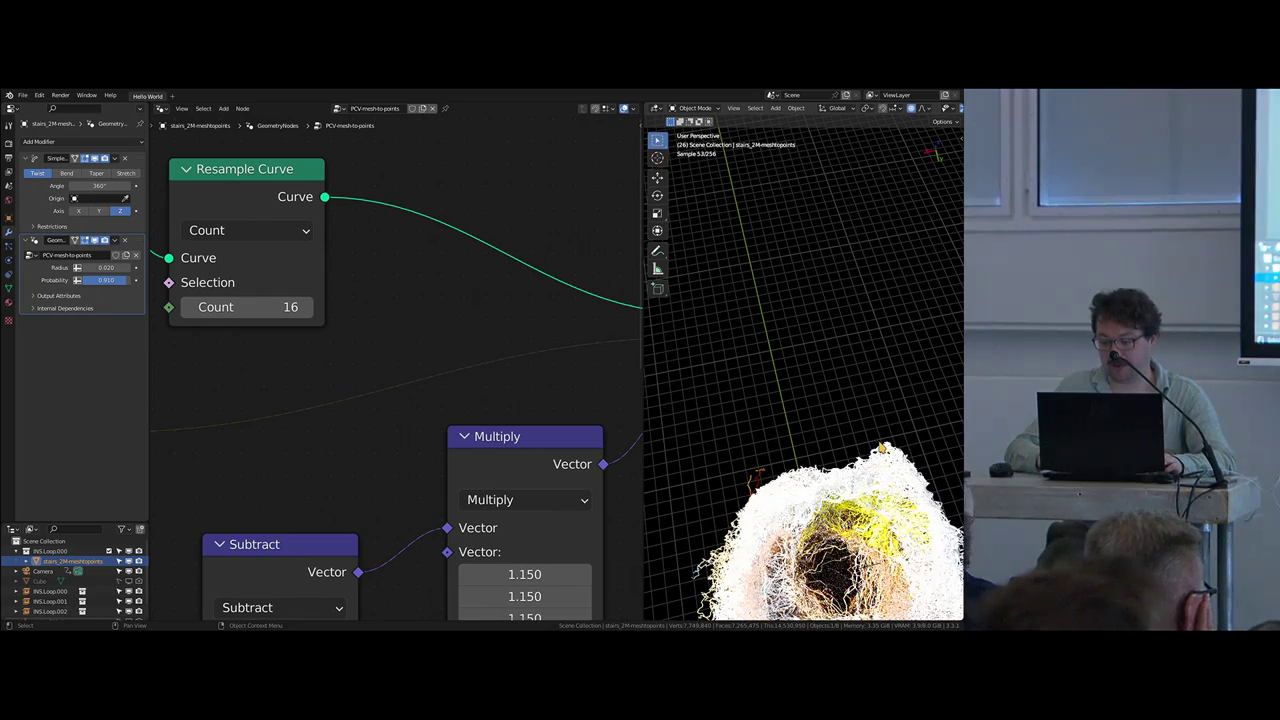
key("KP_0")
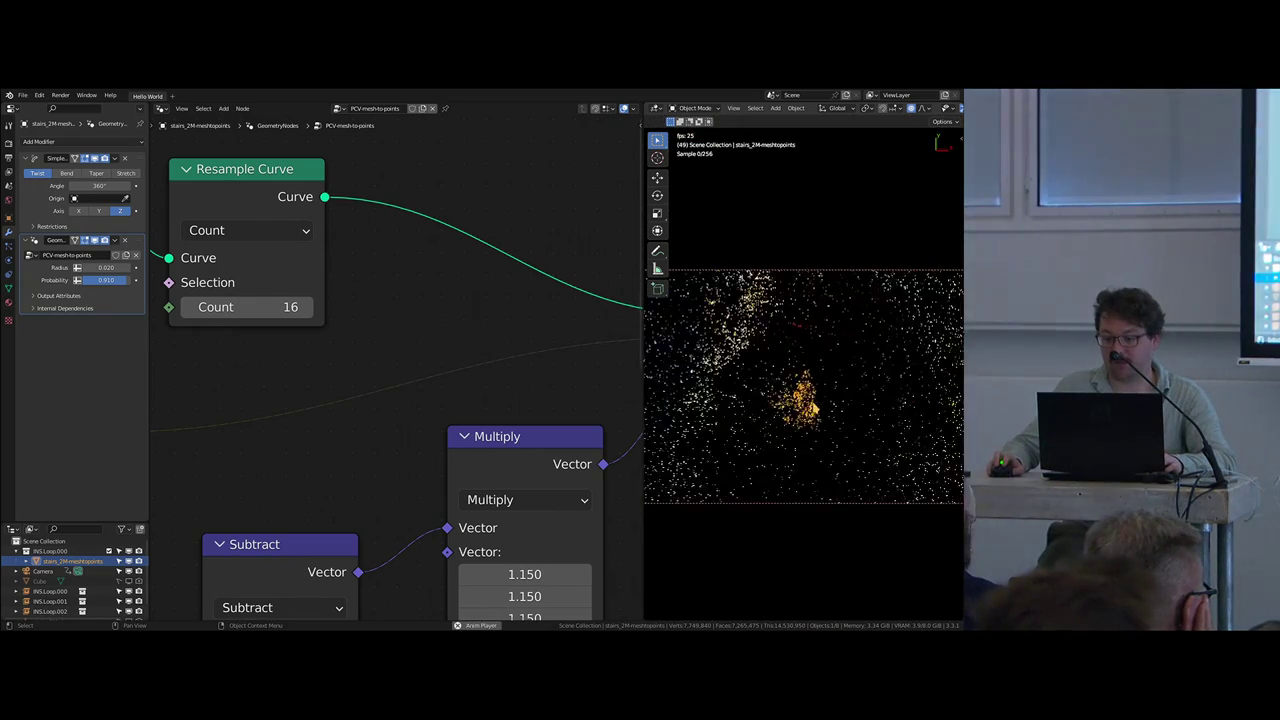
left_click_drag(645, 388, 258, 388)
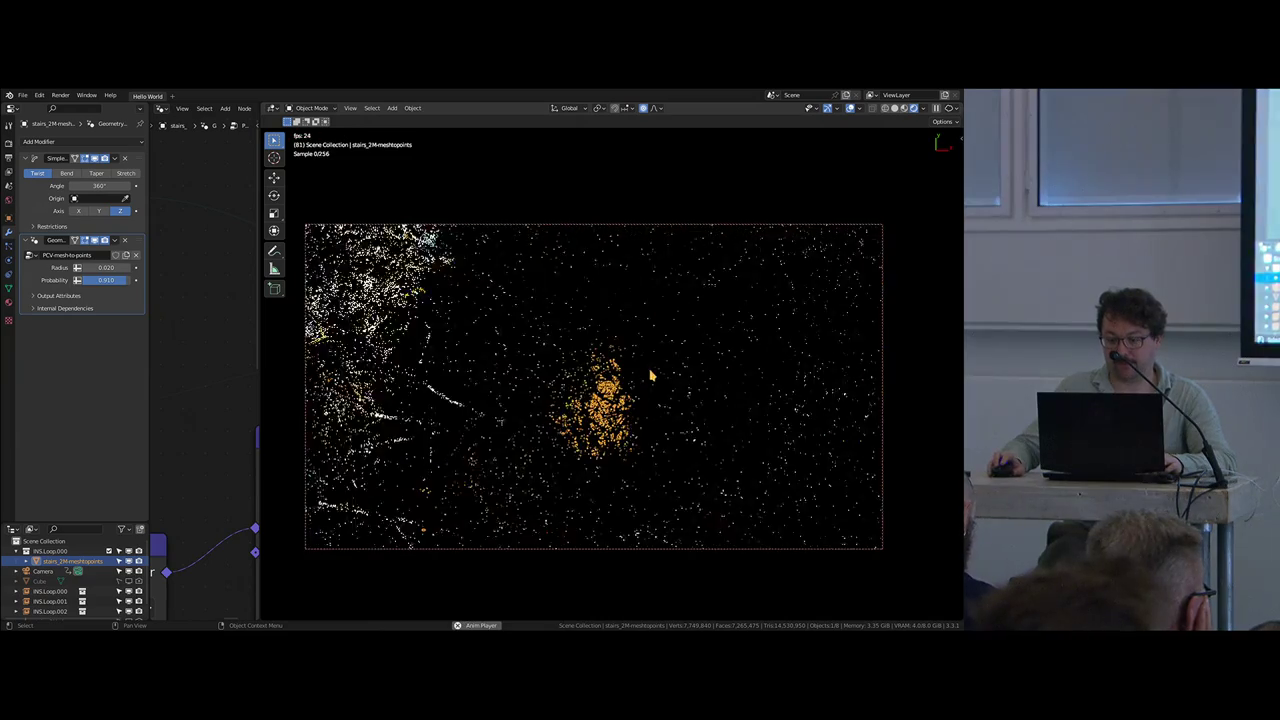
key("space")
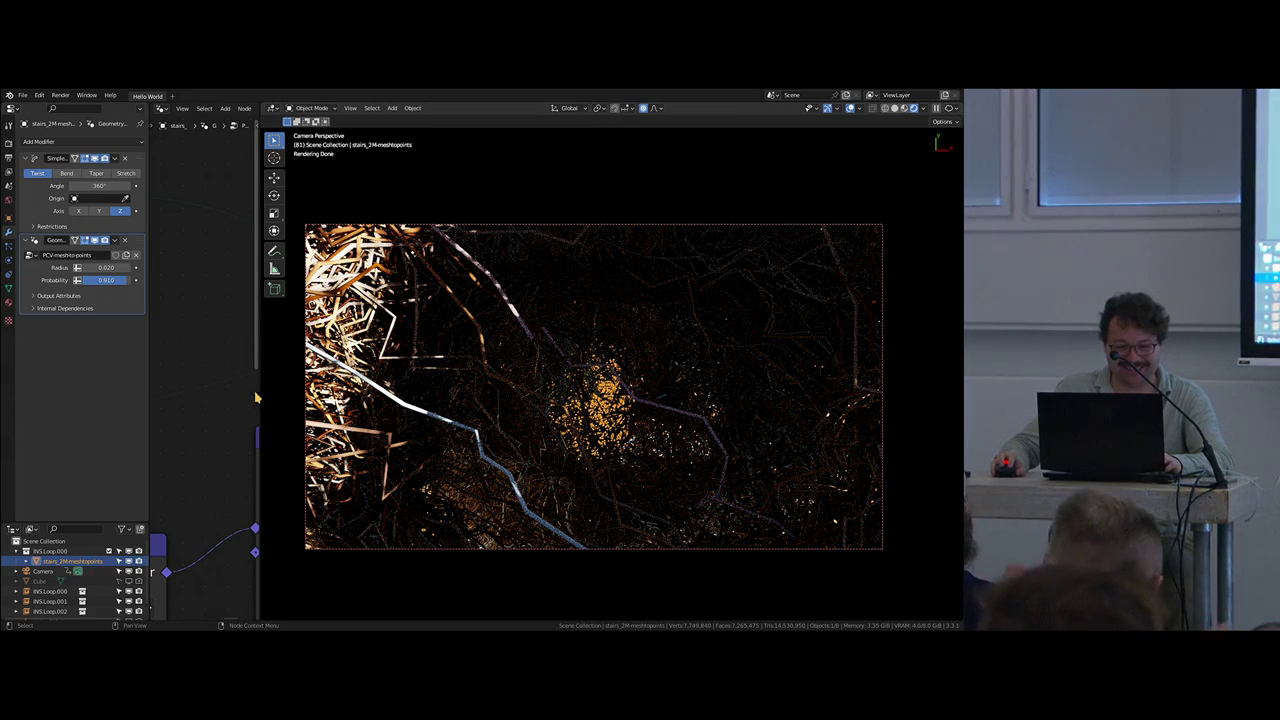
left_click_drag(260, 391, 584, 391)
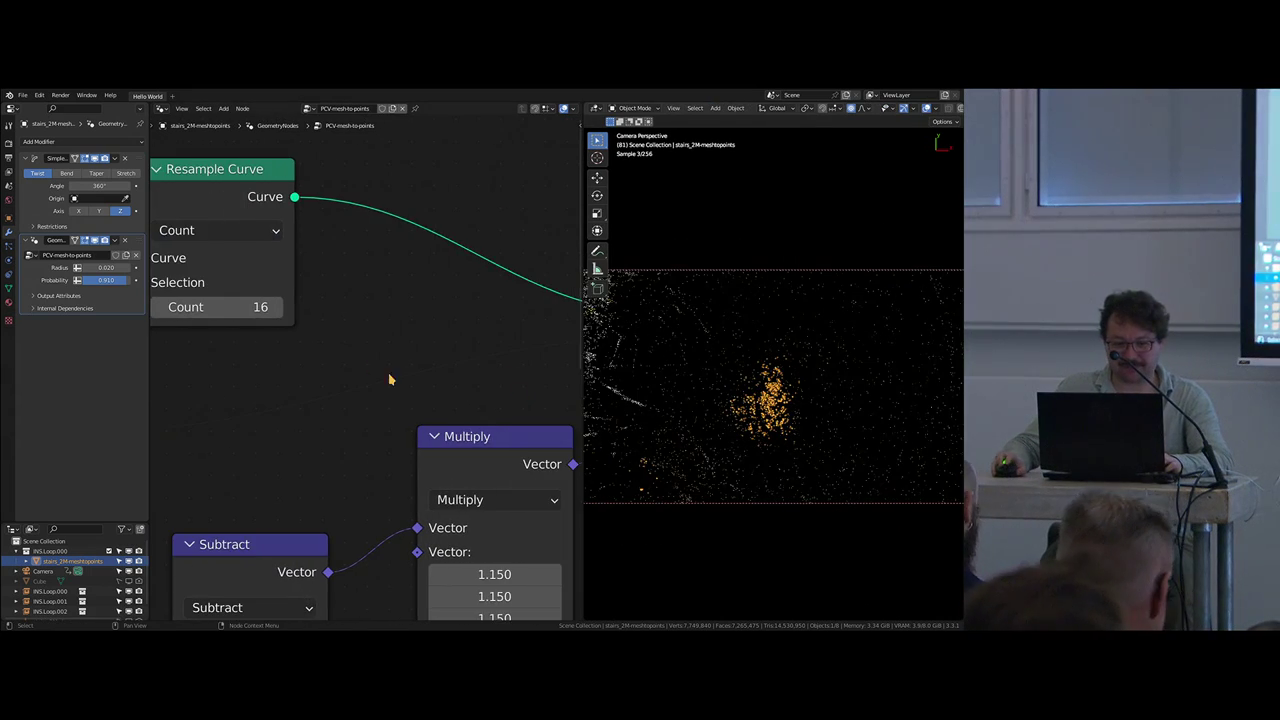
scroll(382, 317, "down", 2)
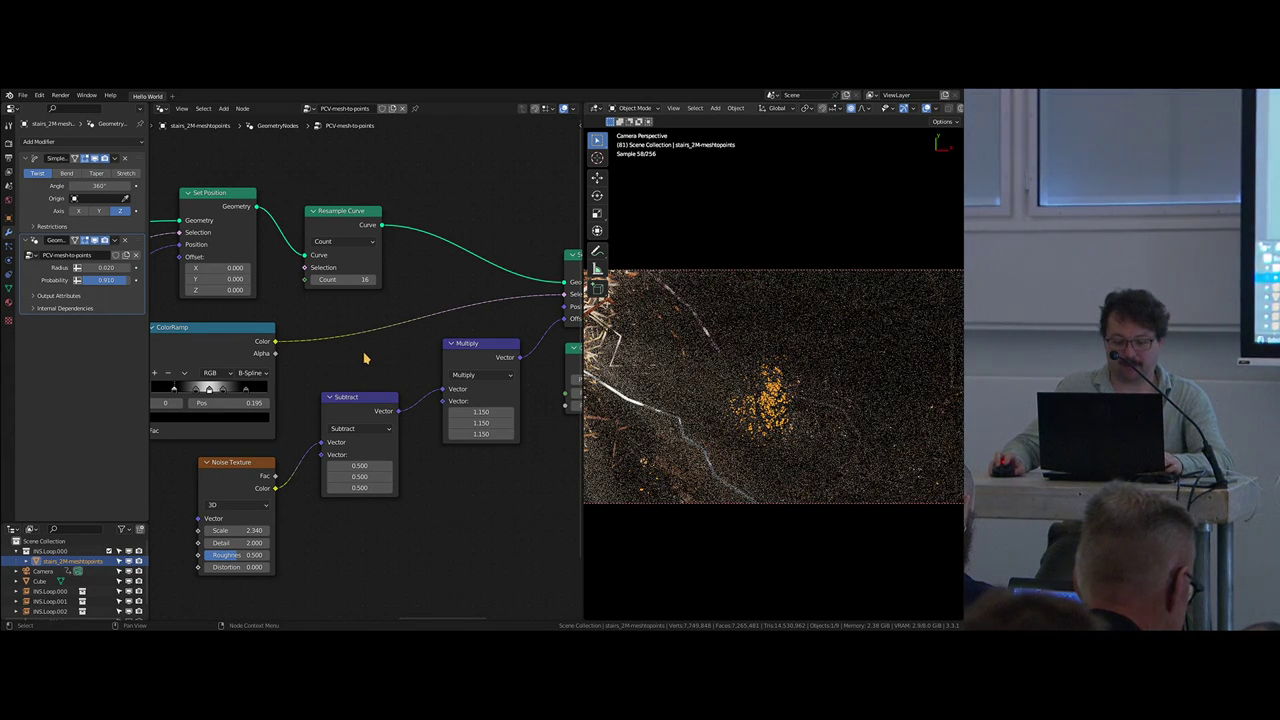
Step: Switch to Firefox and open the artist's Twitter profile from the SM bookmarks
key("super")
scroll(266, 257, "down", 1)
left_click(428, 302)
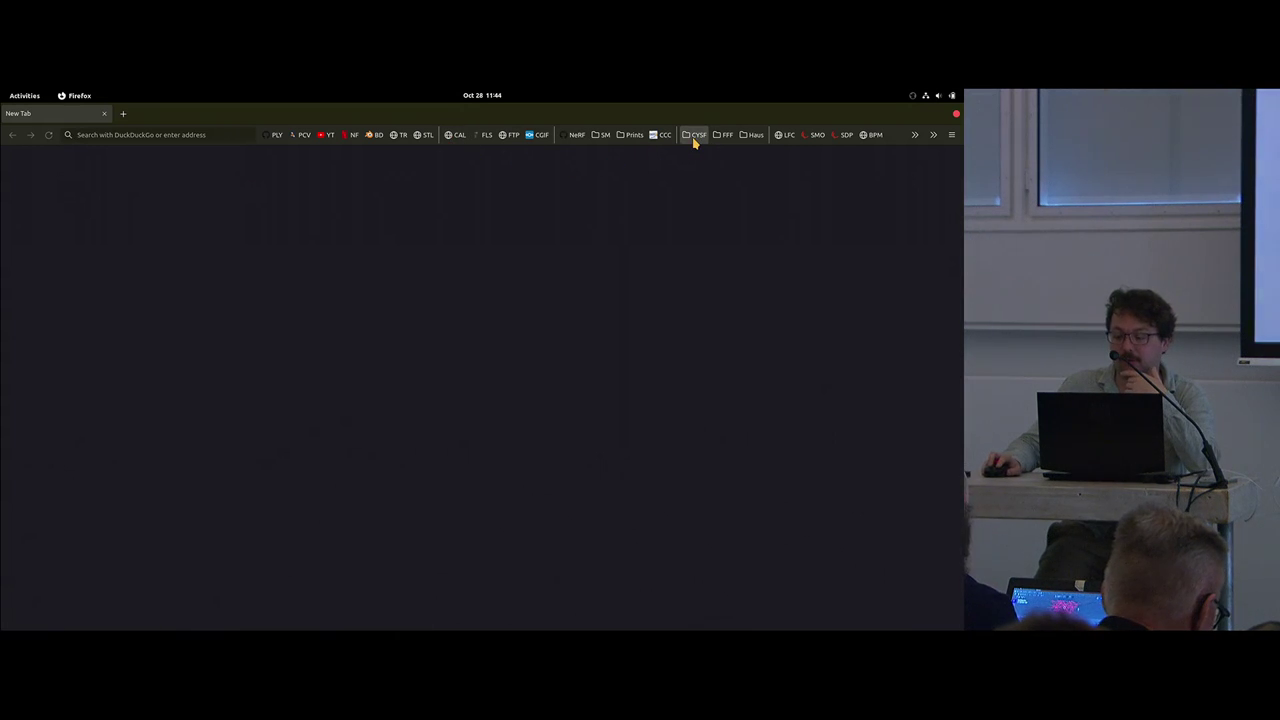
left_click(600, 134)
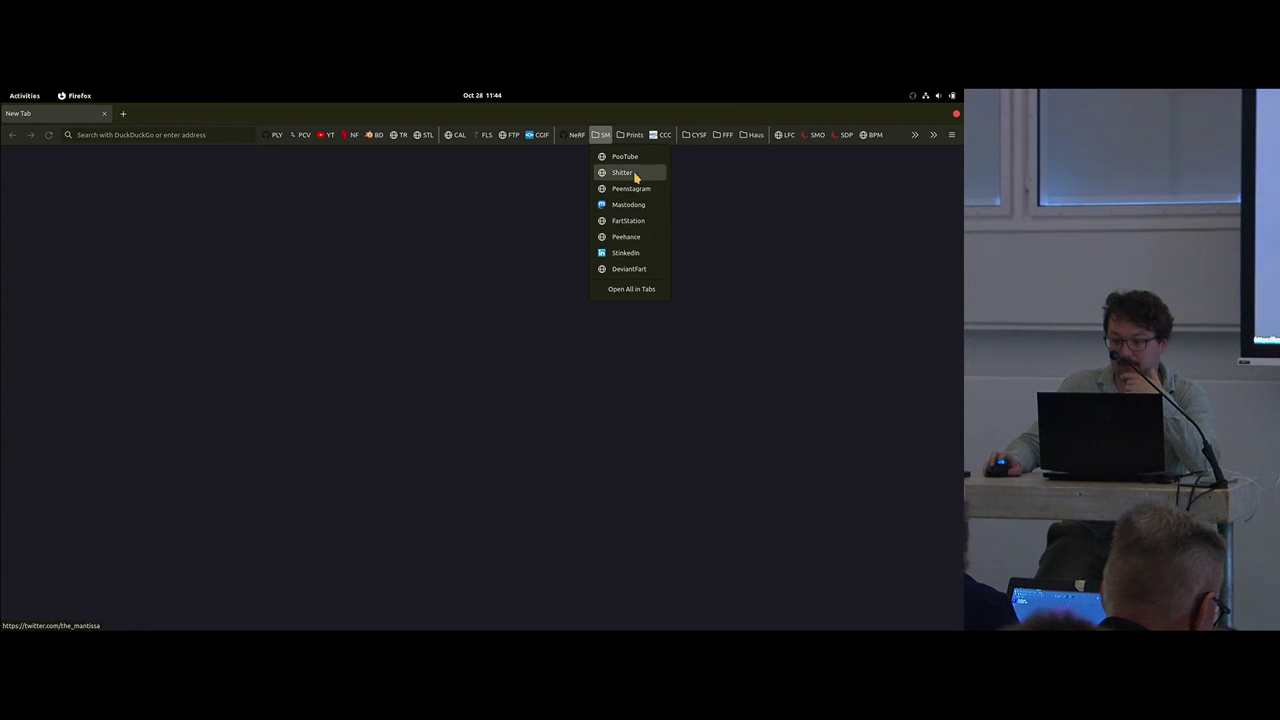
left_click(632, 172)
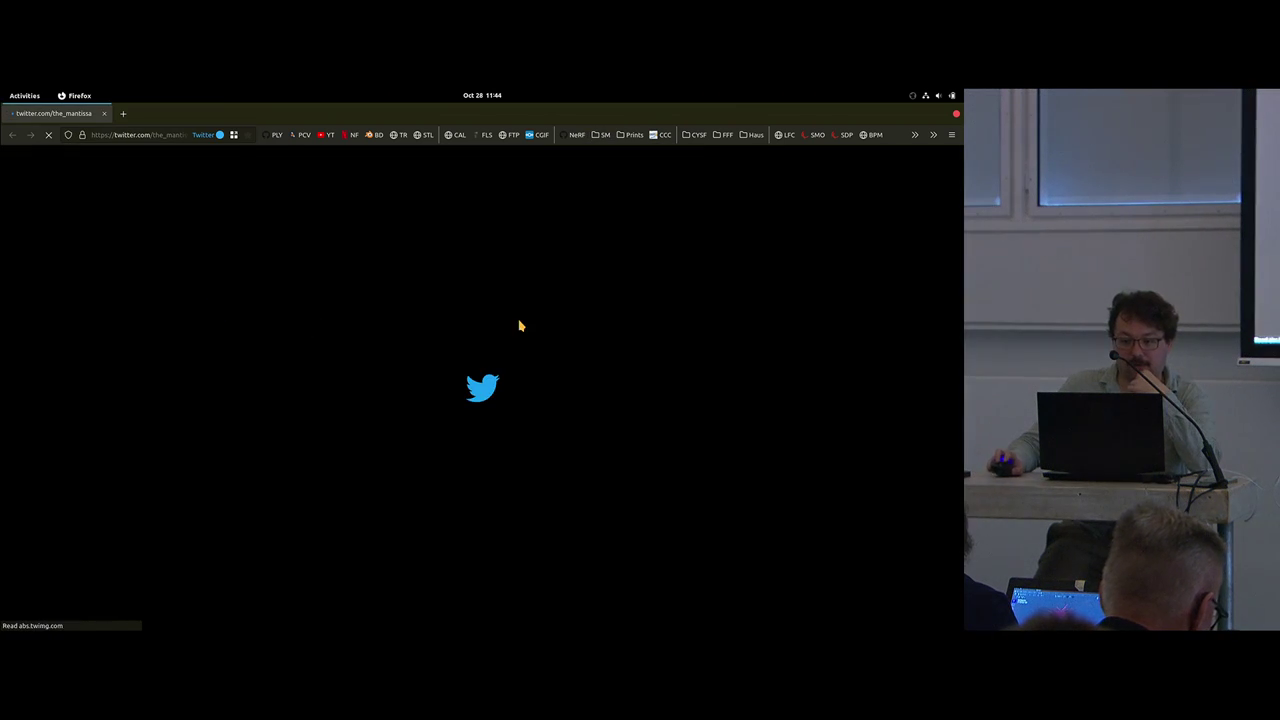
left_click(601, 134)
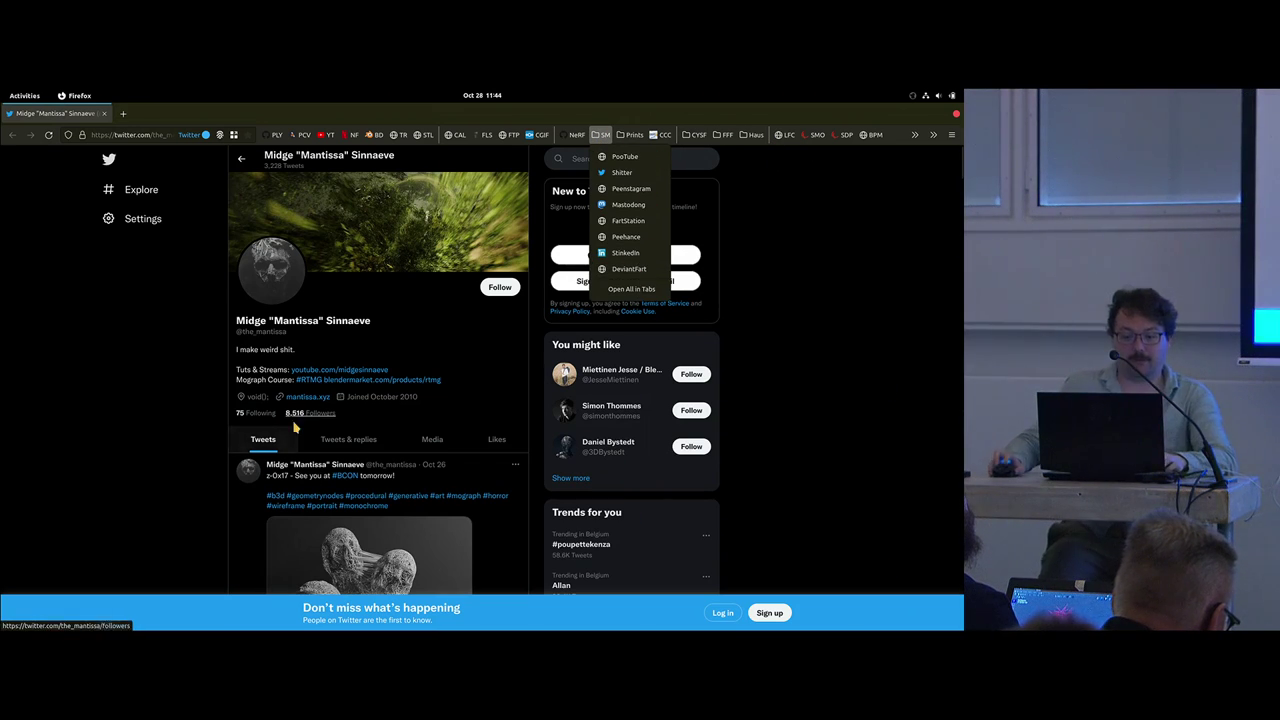
left_click(69, 440)
Step: View the image of the z-0x17 post enlarged and return to the profile feed
scroll(109, 426, "down", 5)
scroll(346, 283, "up", 2)
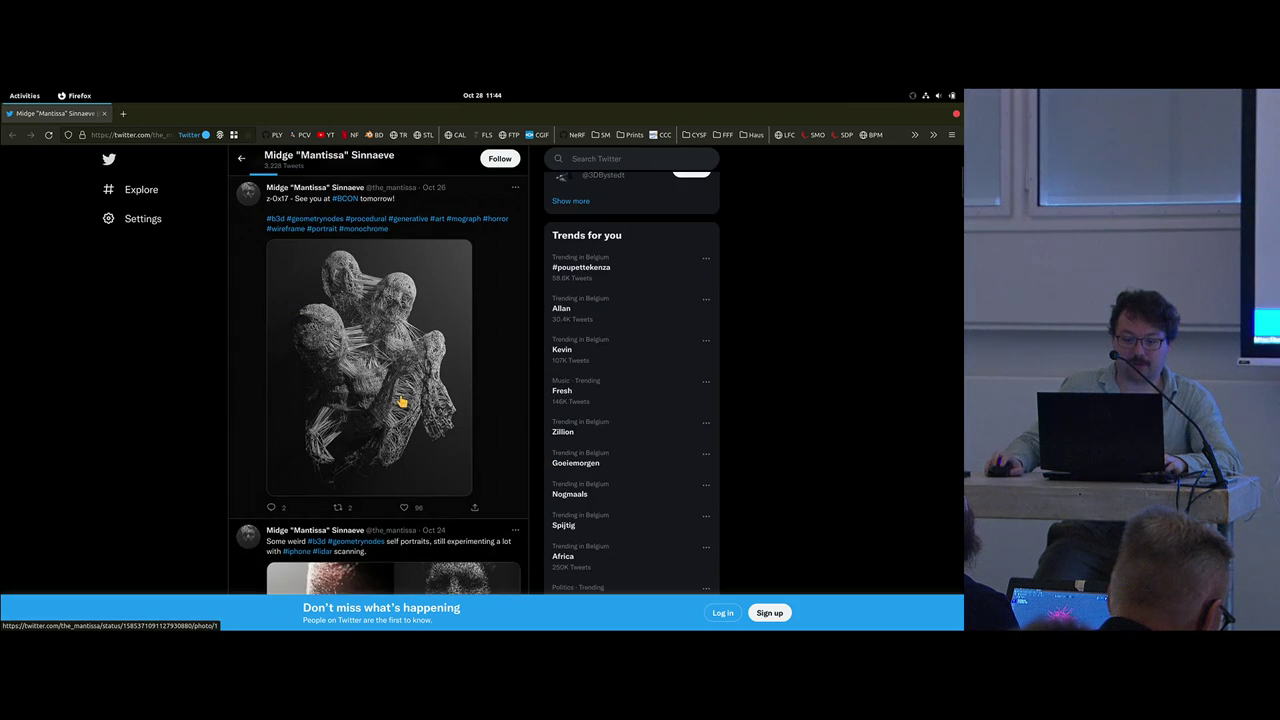
left_click(354, 428)
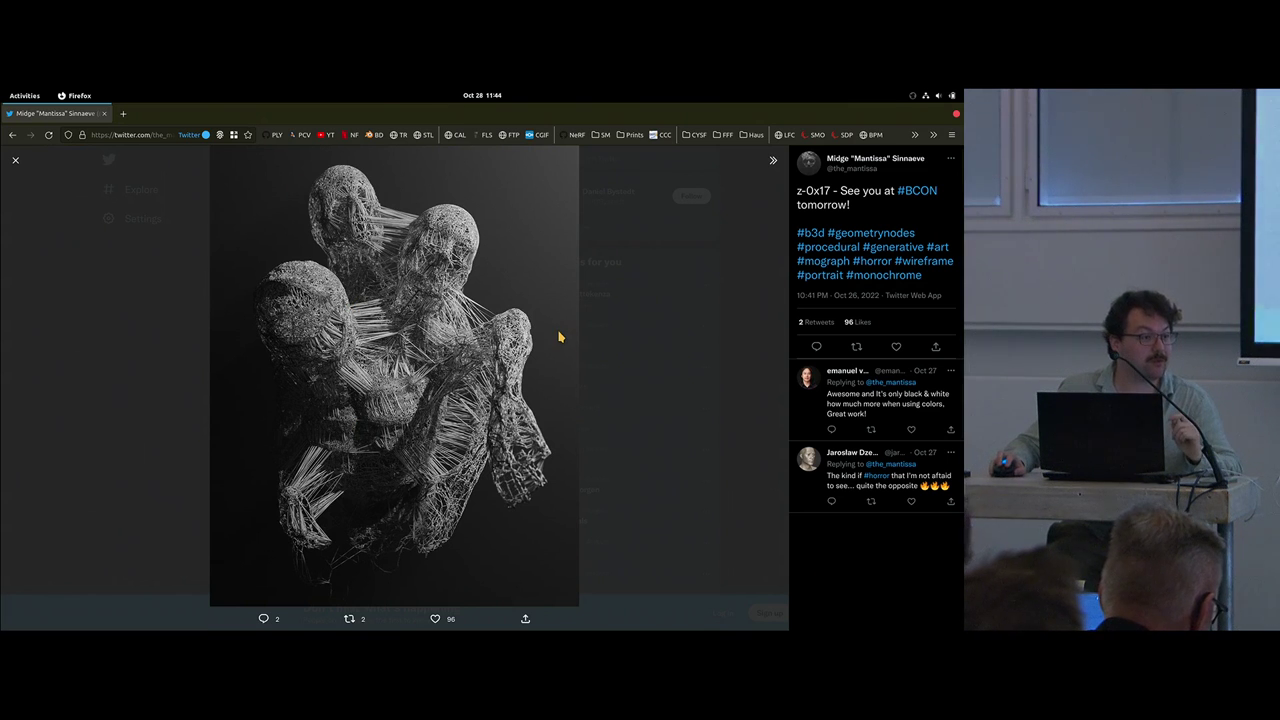
left_click(660, 400)
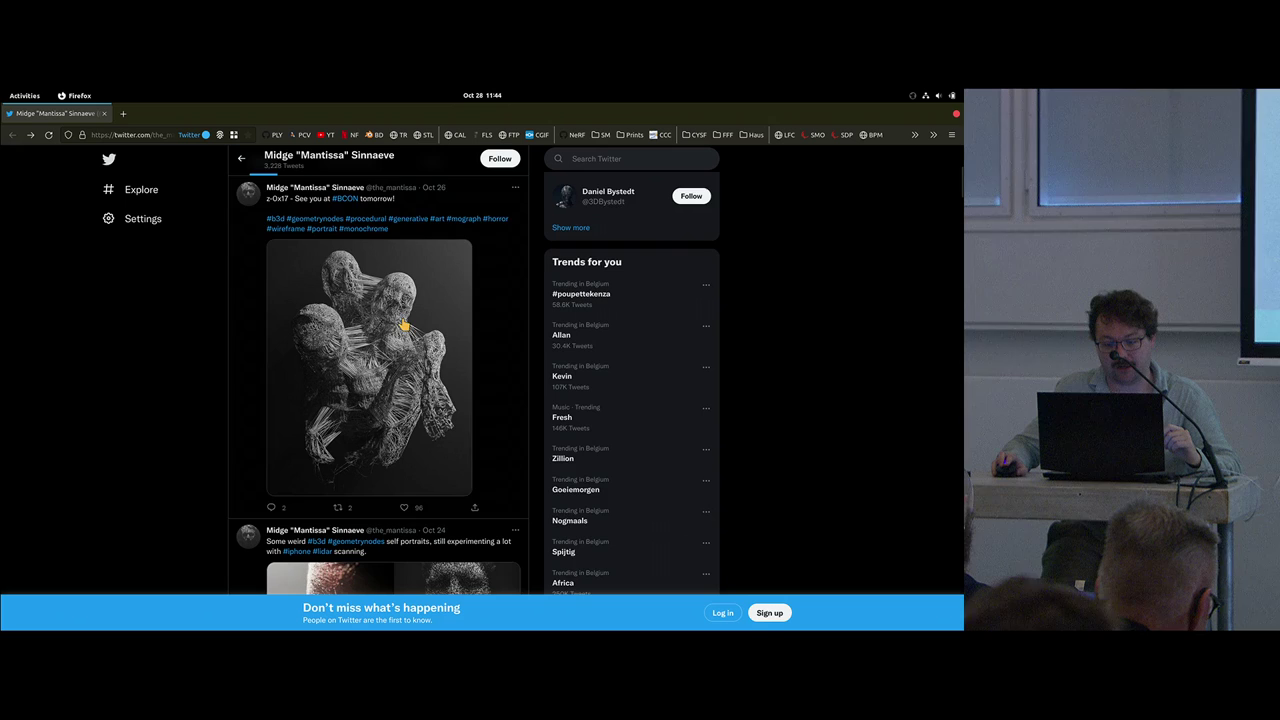
Step: Browse the enlarged images of the geometry nodes self portraits post and close the viewer
scroll(229, 306, "down", 4)
left_click(333, 351)
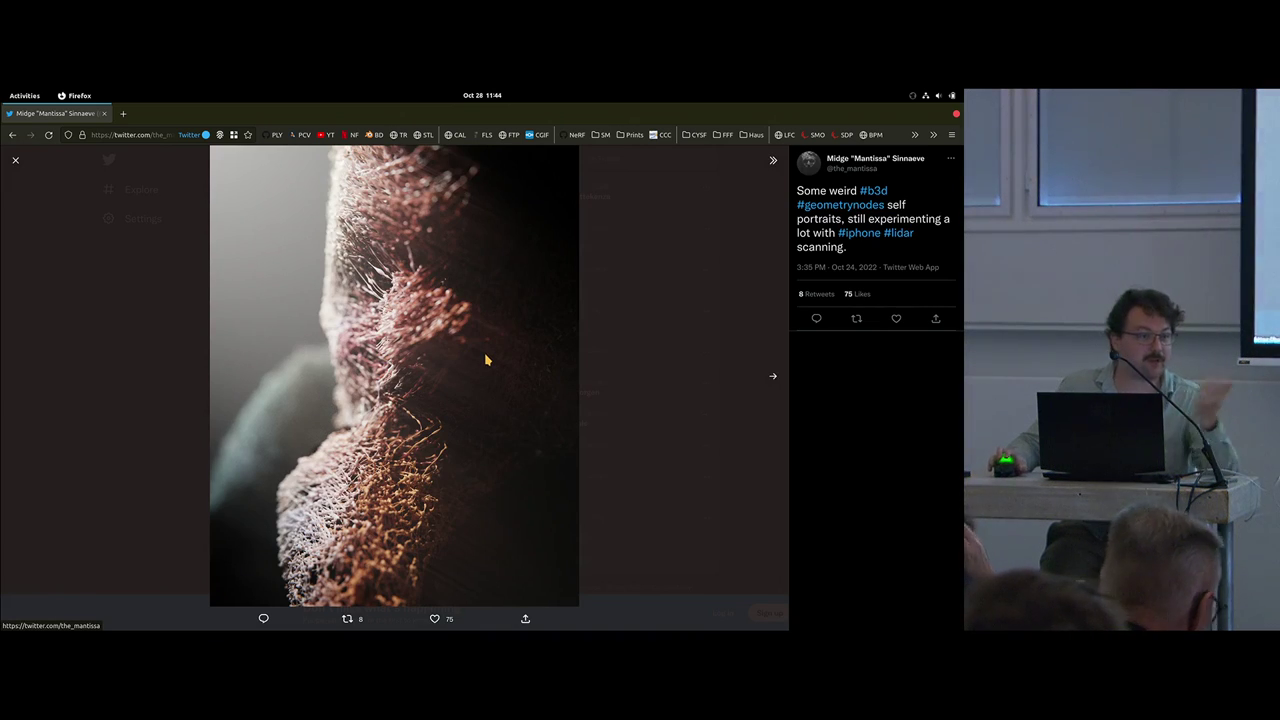
left_click(773, 378)
left_click(773, 378)
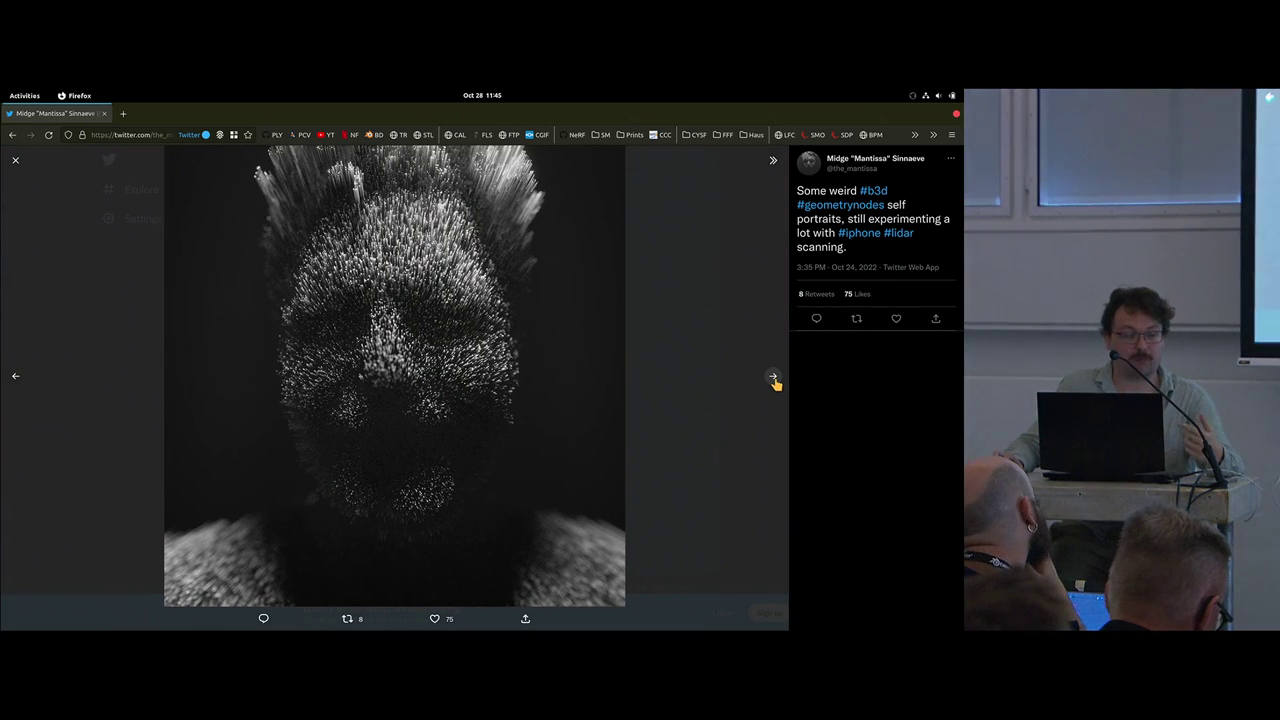
left_click(773, 378)
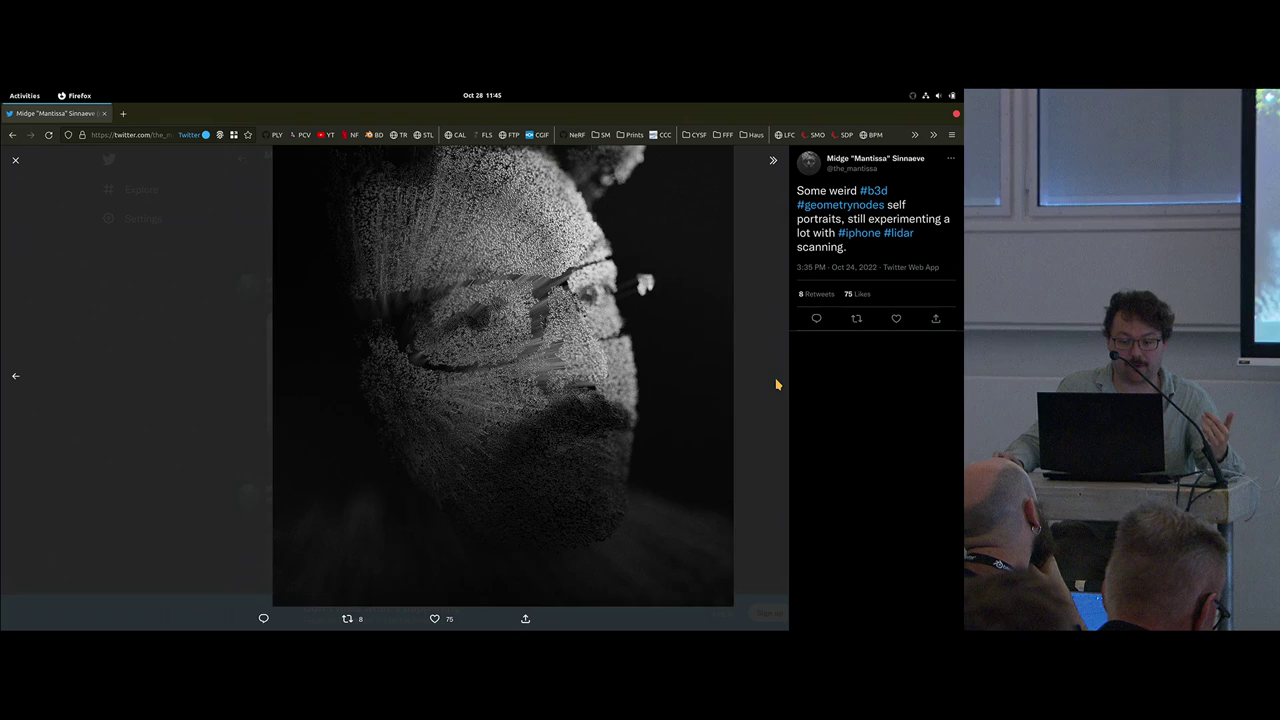
left_click(683, 365)
Step: Reopen the last self portrait image, close it, and move on to the Pattern studies post
scroll(350, 380, "down", 2)
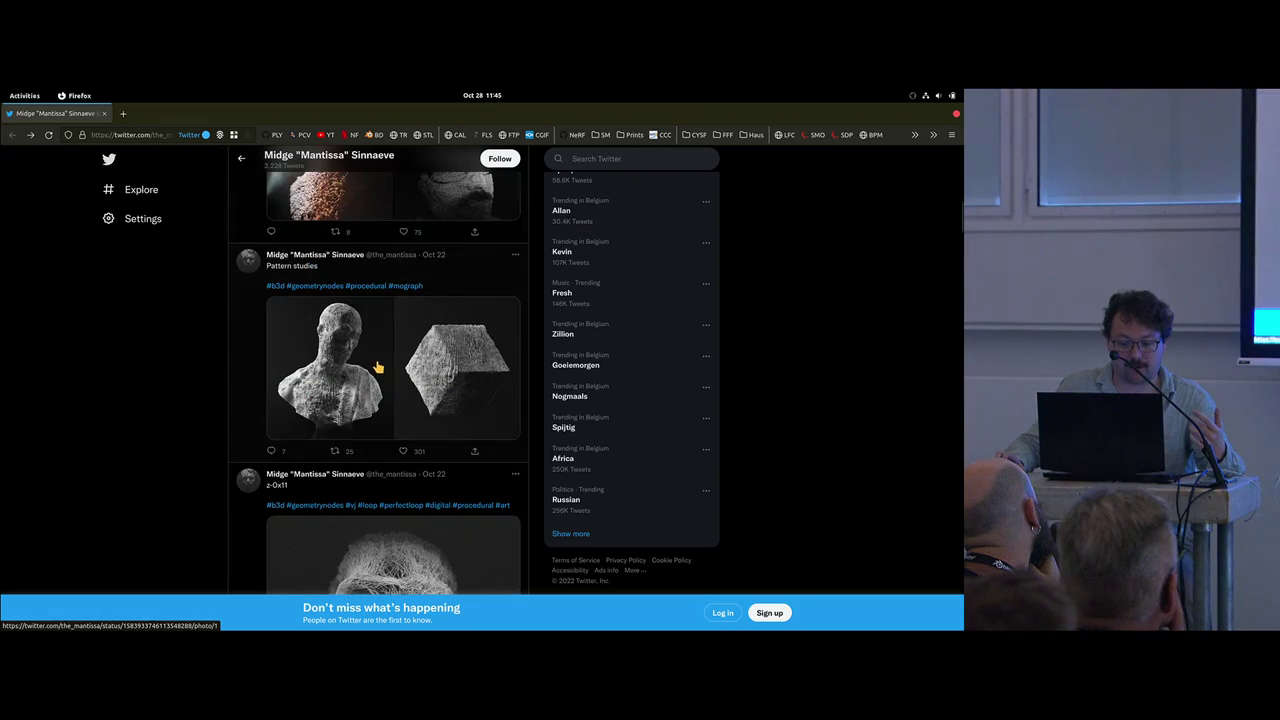
scroll(410, 385, "up", 2)
left_click(447, 387)
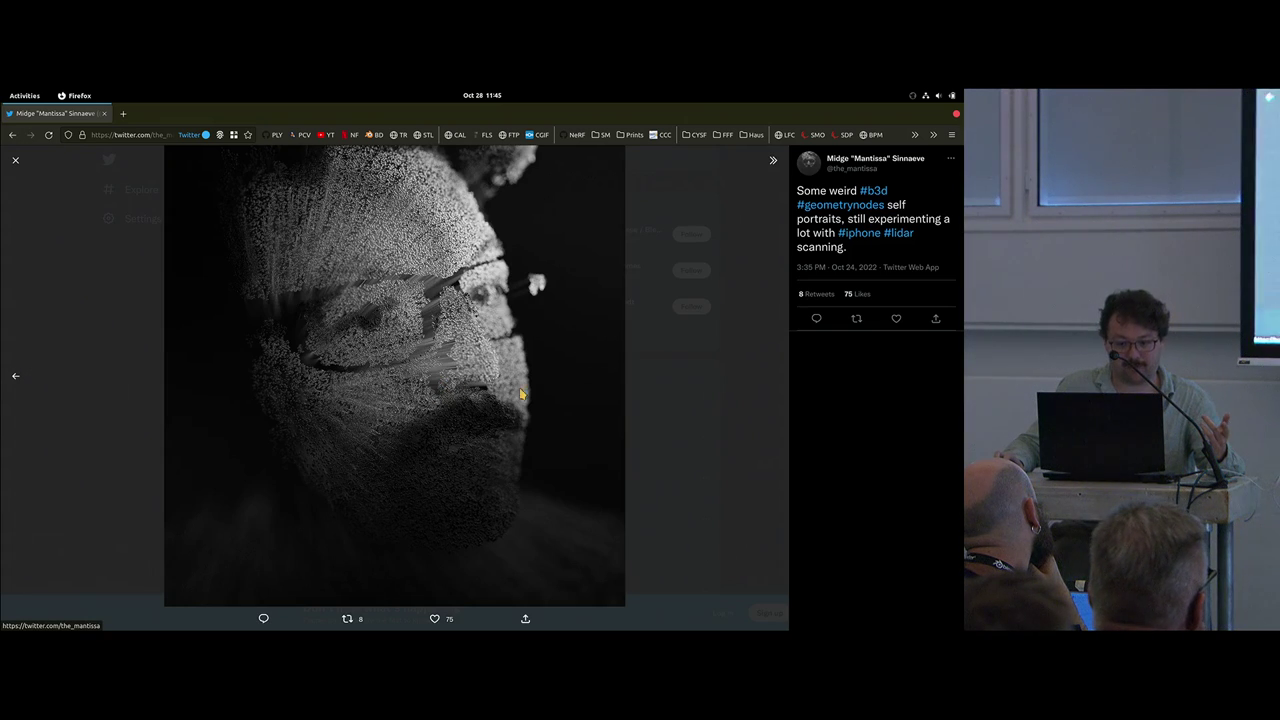
left_click(678, 403)
scroll(230, 305, "down", 2)
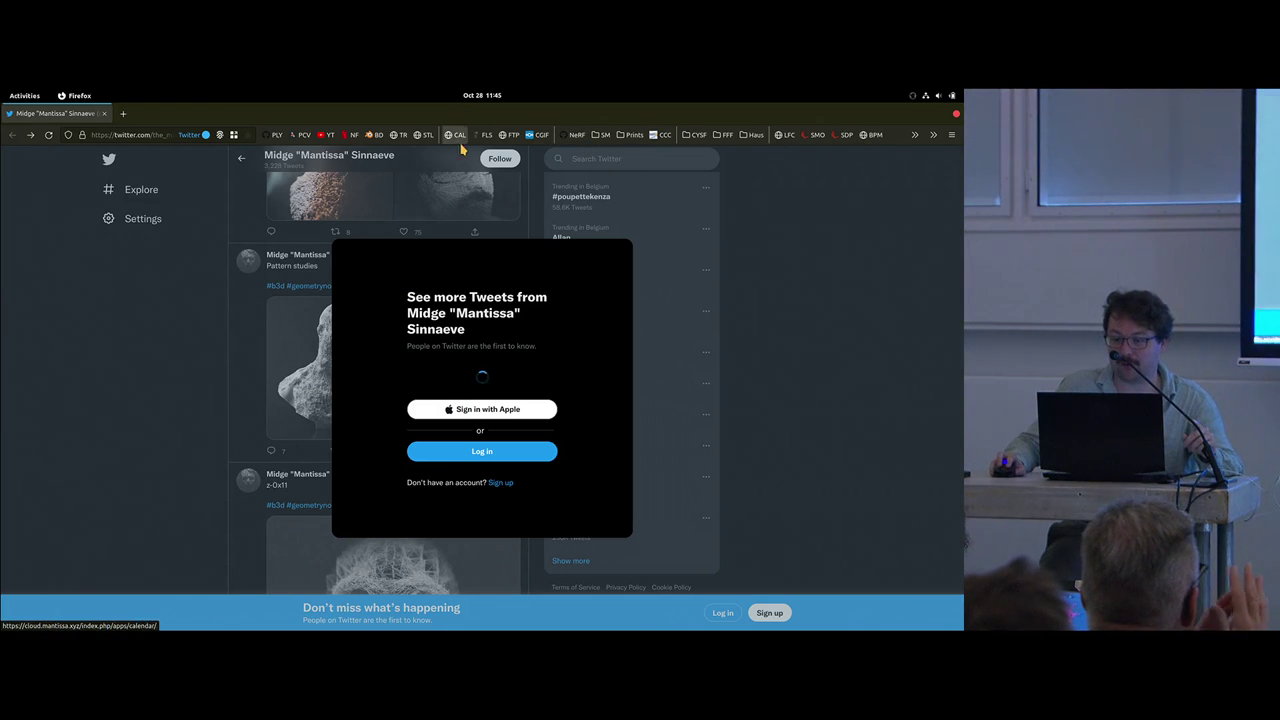
Step: Open Mastodon from the SM bookmarks and try to load the profile at mastodon.art/mantissa
left_click(601, 134)
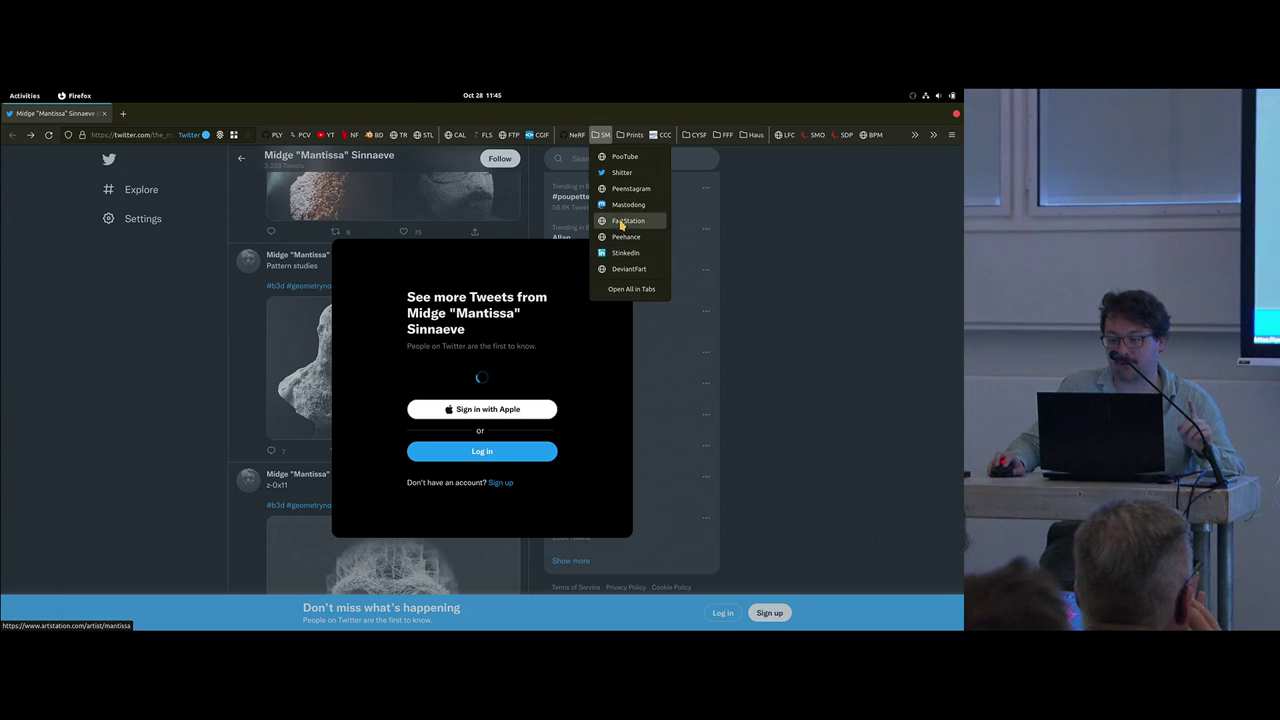
left_click(630, 210)
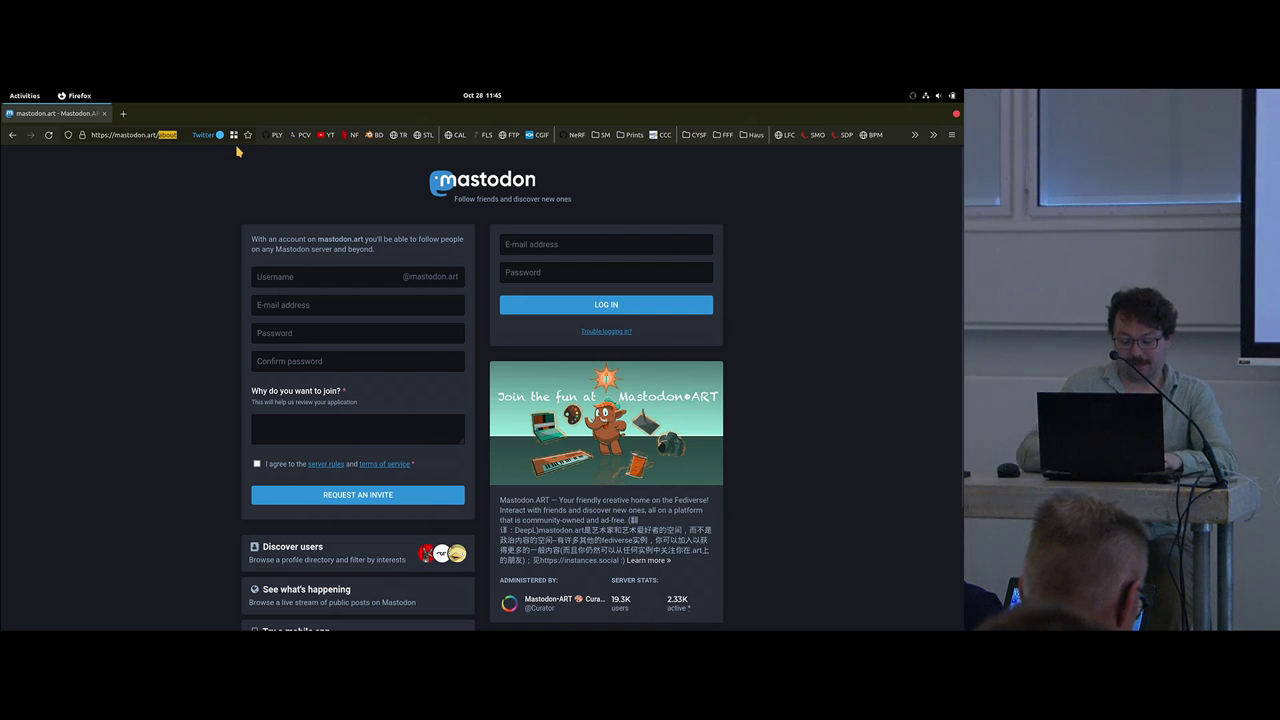
type("mantissa")
key("Return")
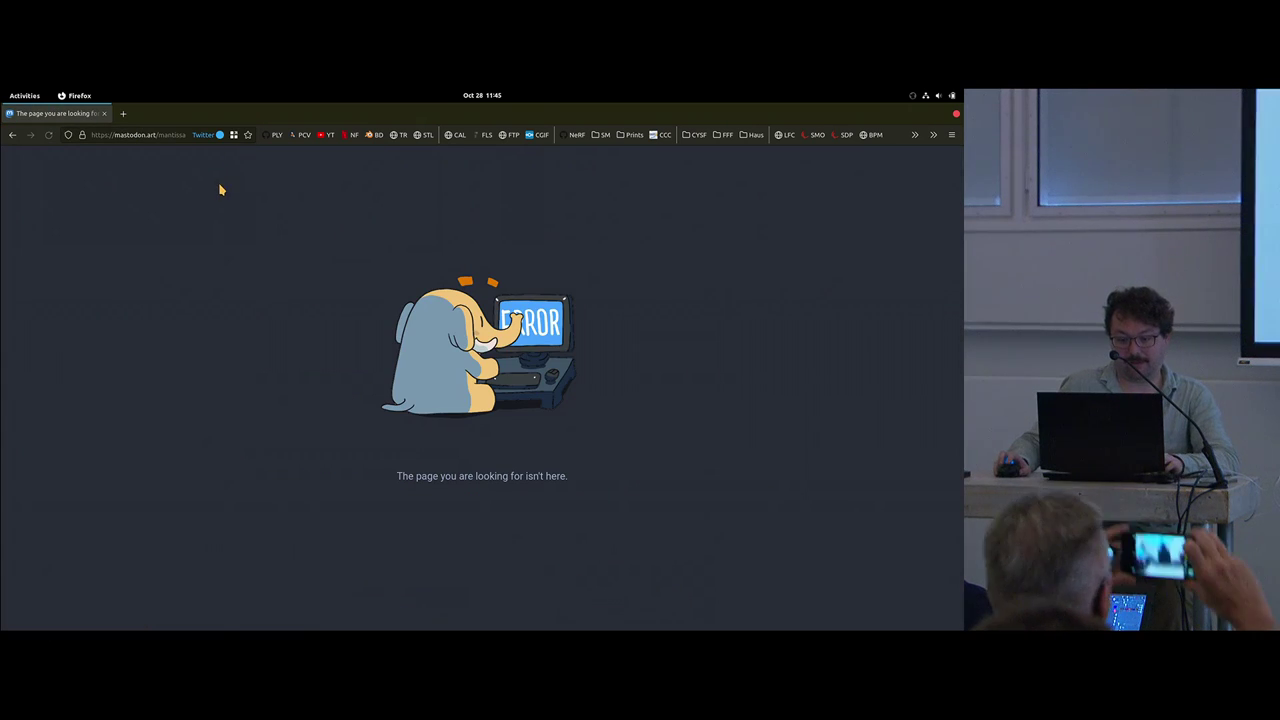
left_click(161, 135)
left_click(161, 136)
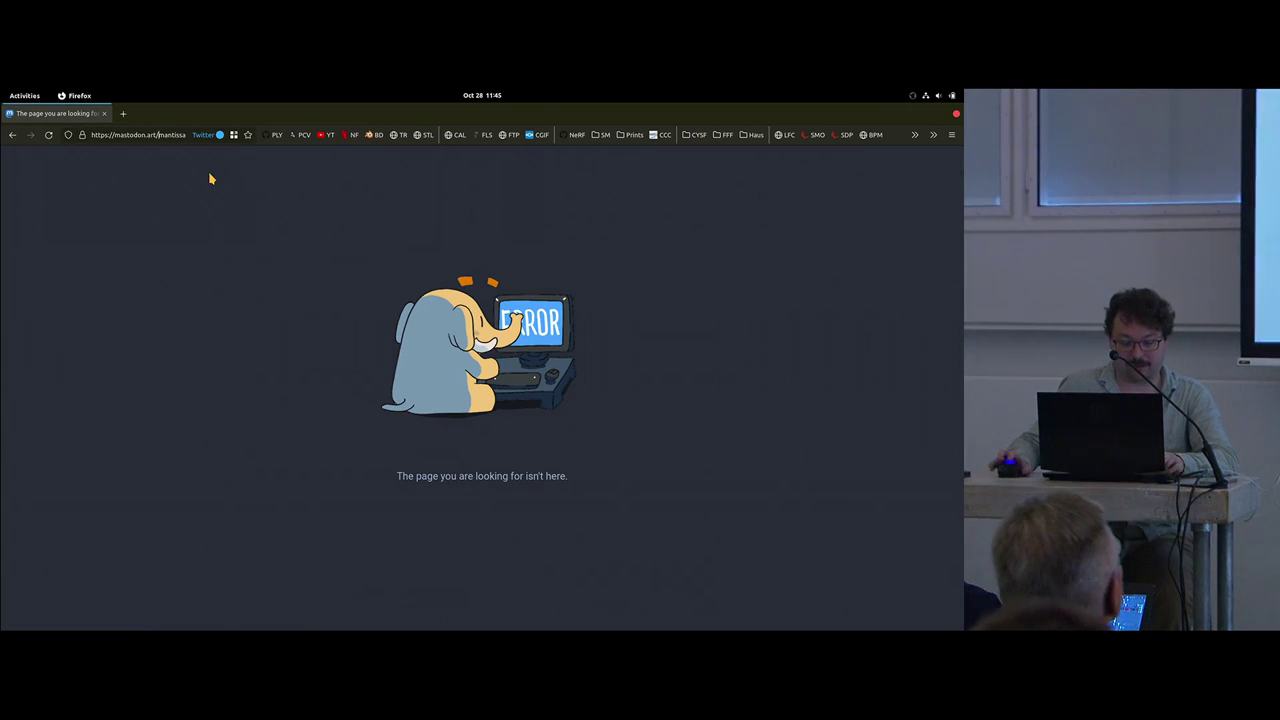
type("@")
key("Return")
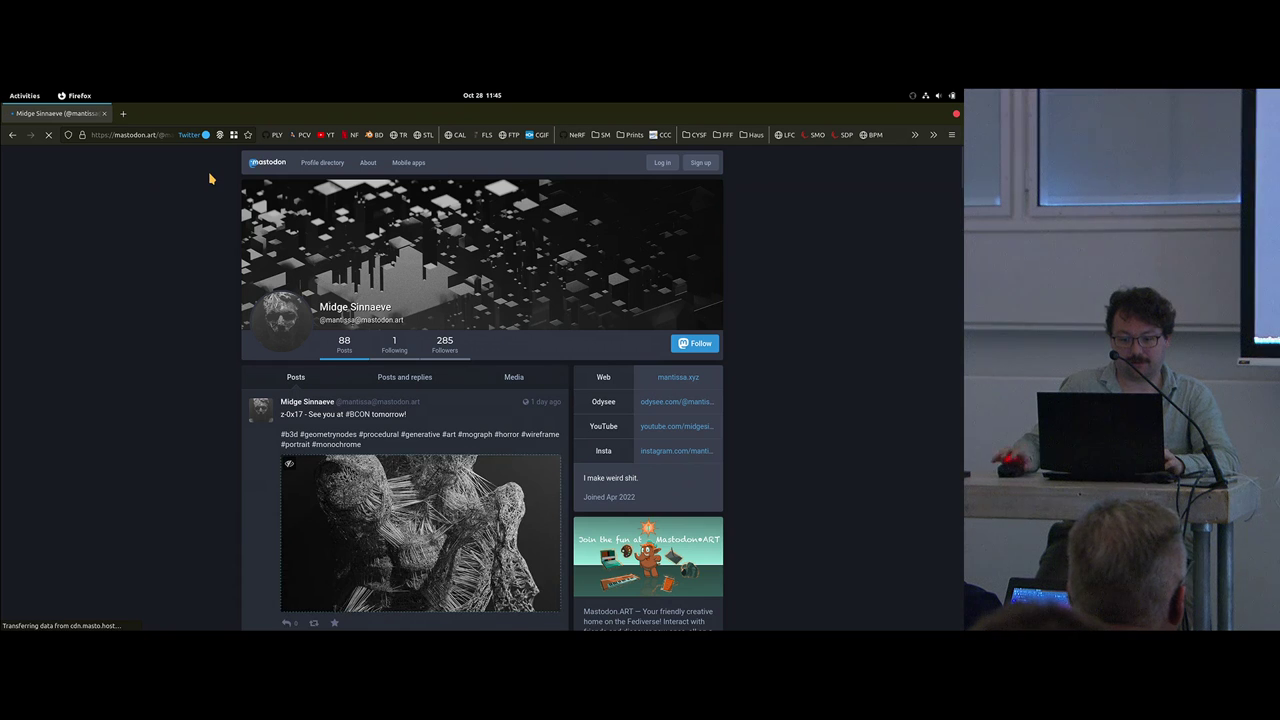
Step: Find the Pattern studies post in the profile feed and view its bust image enlarged
scroll(220, 309, "down", 10)
scroll(220, 310, "down", 2)
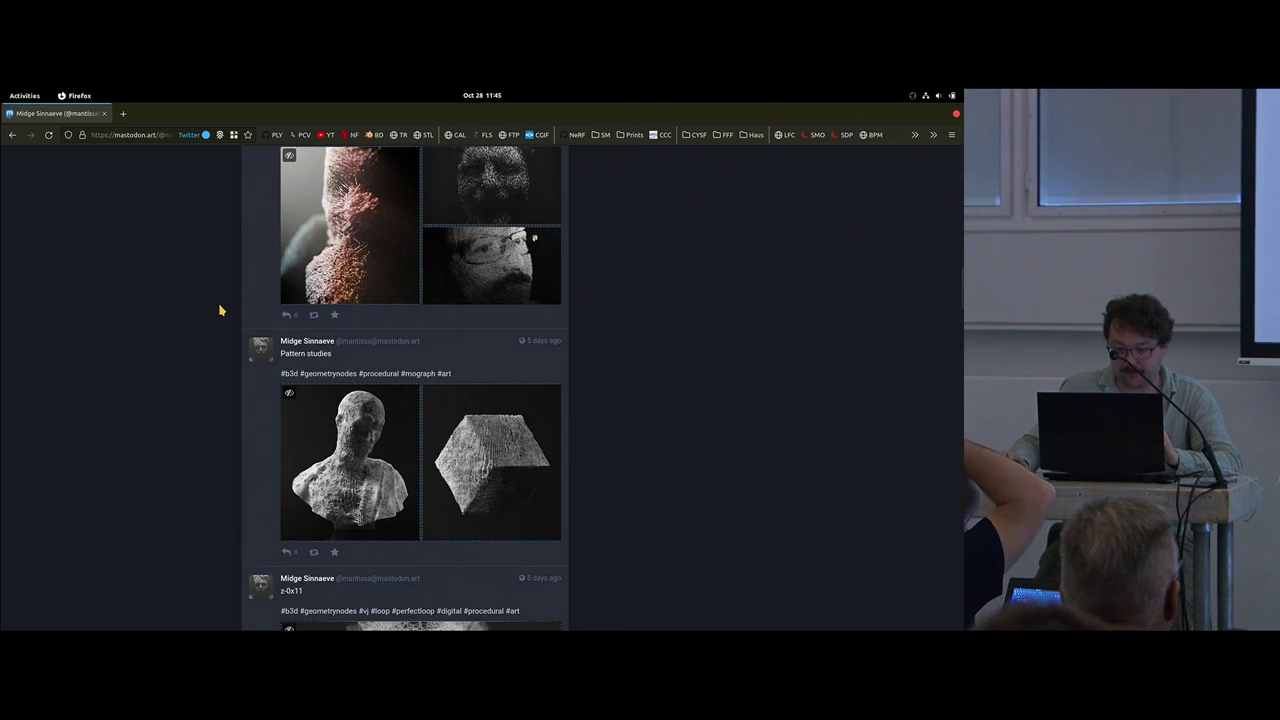
left_click(370, 410)
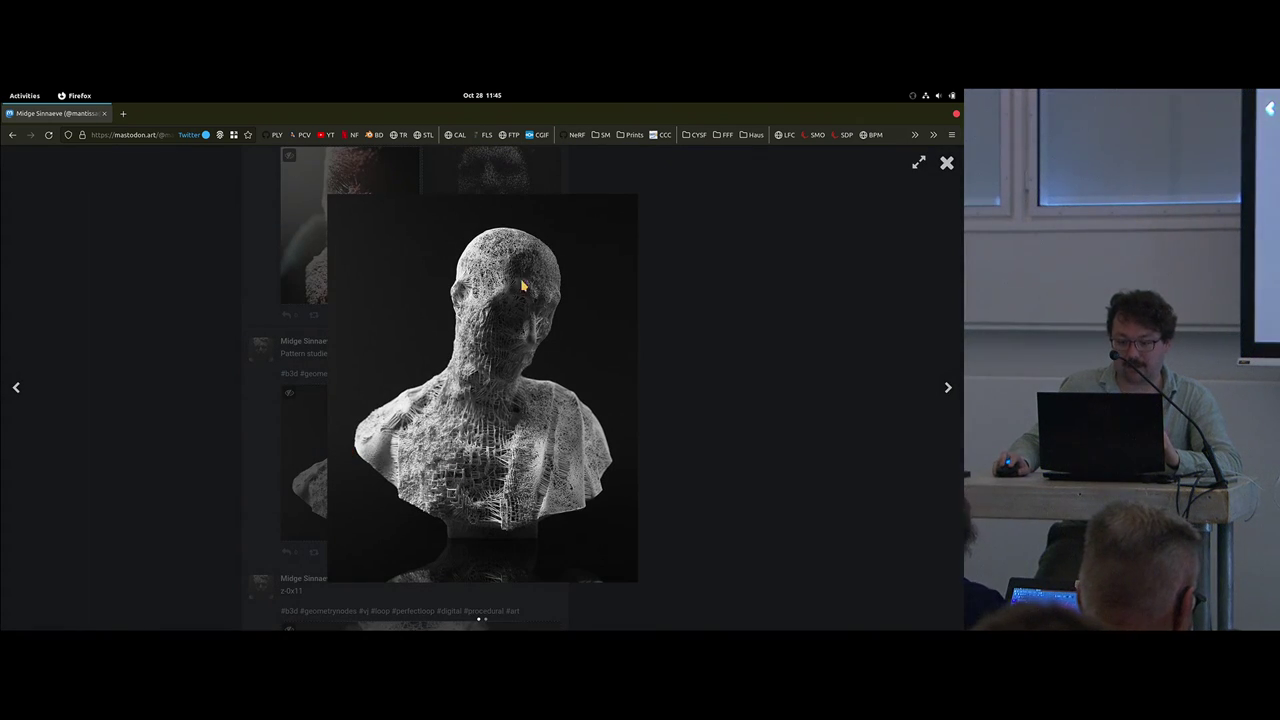